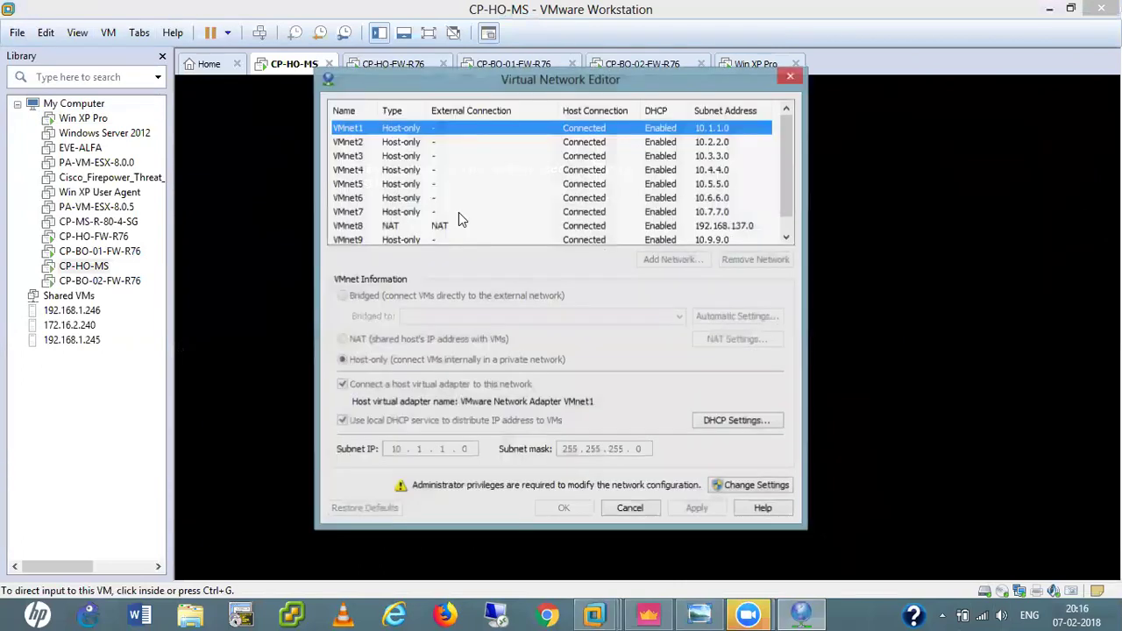
# Close the Virtual Network Editor that lists the VMnet1–VMnet9 host-only networks.
pyautogui.moveTo(786, 132)
pyautogui.mouseDown()
pyautogui.moveTo(787, 144)
pyautogui.moveTo(788, 116)
pyautogui.mouseUp()
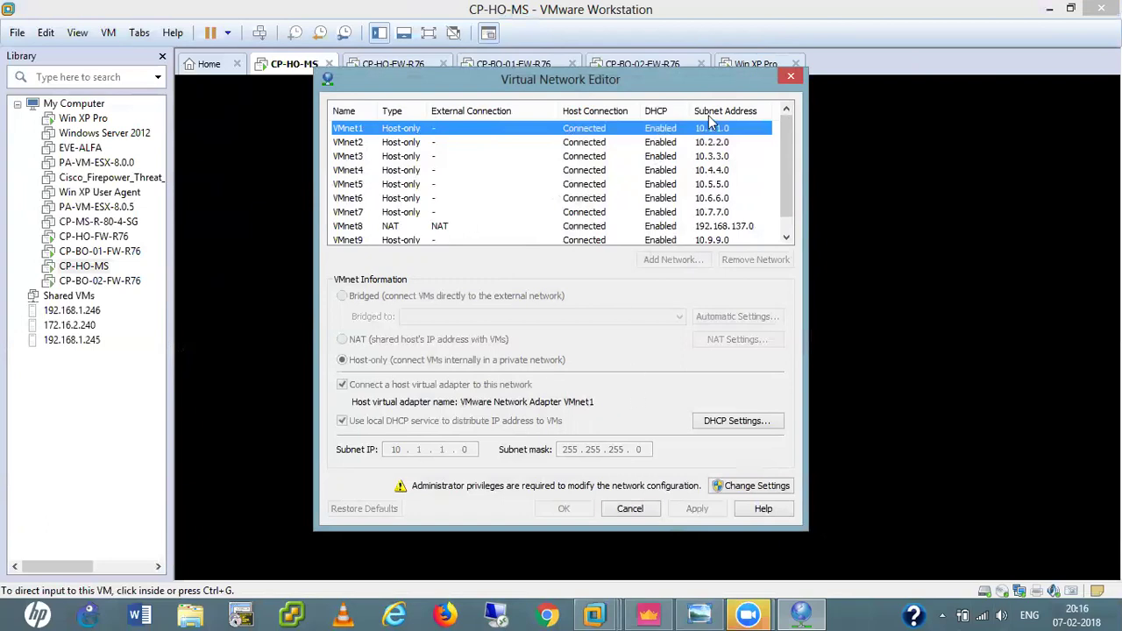
pyautogui.click(792, 79)
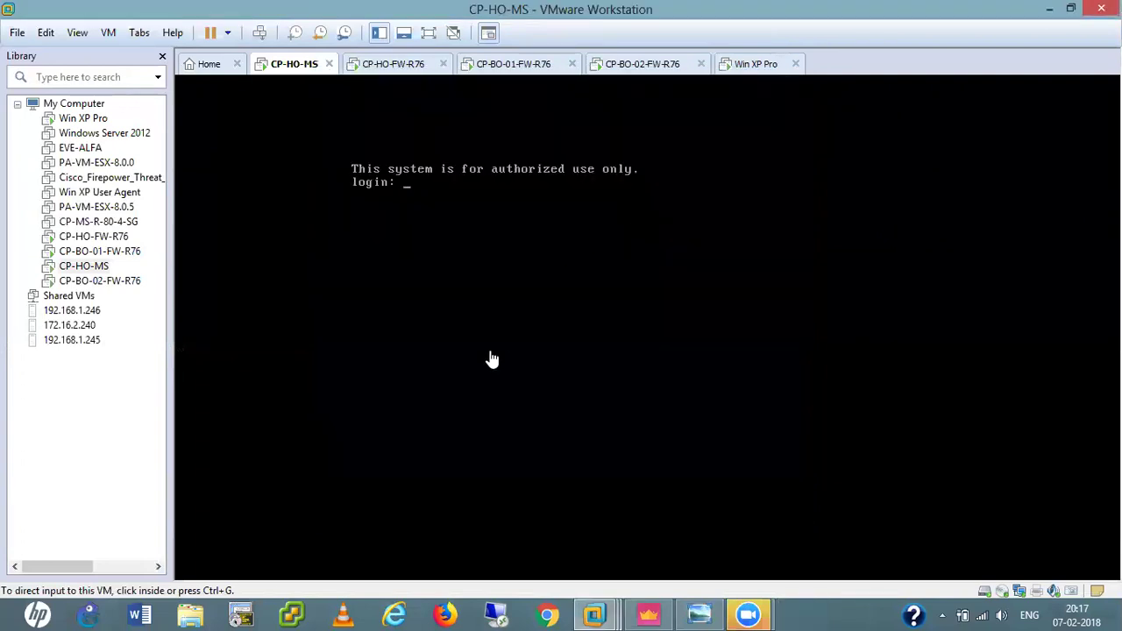
# Log in as admin on the CP-HO-FW-R76 console, then switch to the CP-BO-01-FW-R76 console.
pyautogui.click(383, 71)
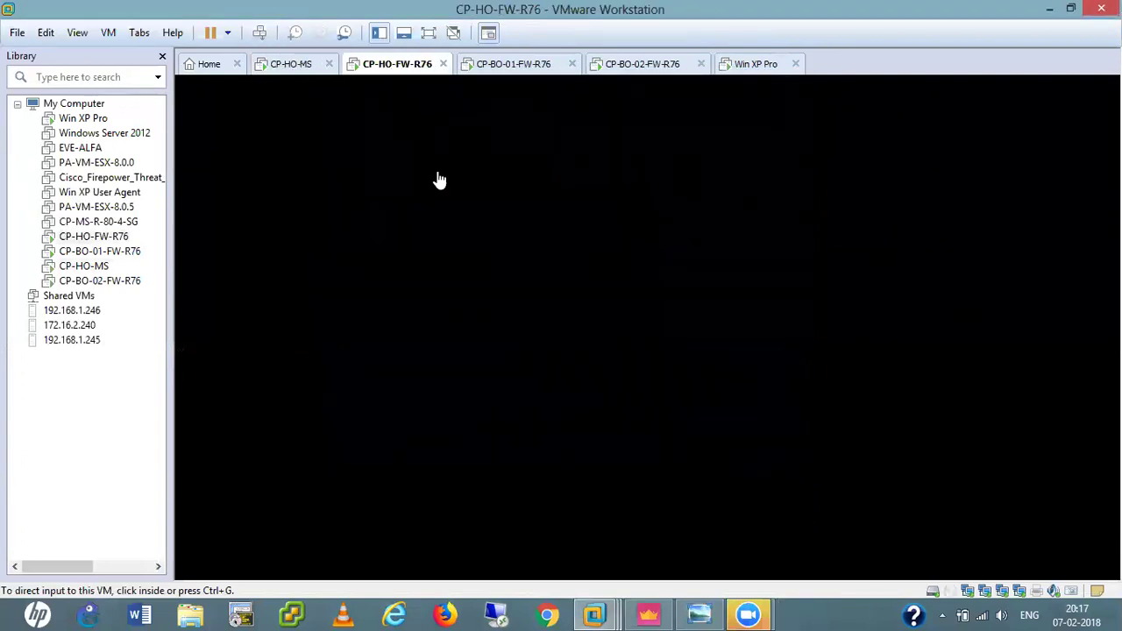
pyautogui.write('admin')
pyautogui.press('Return')
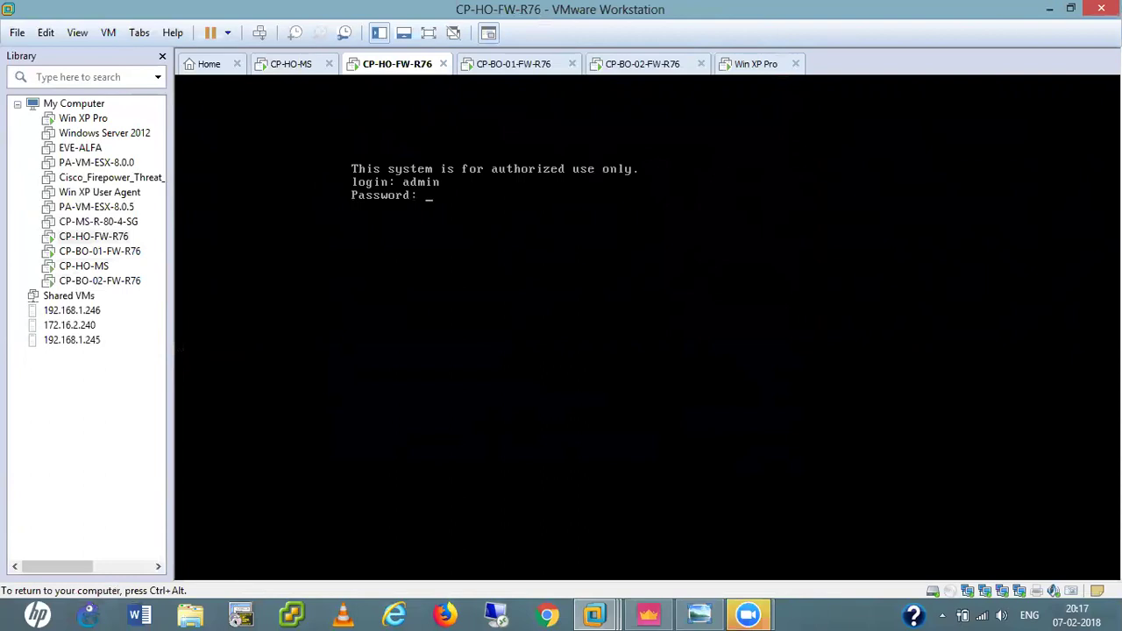
pyautogui.hotkey('ctrl', 'alt')
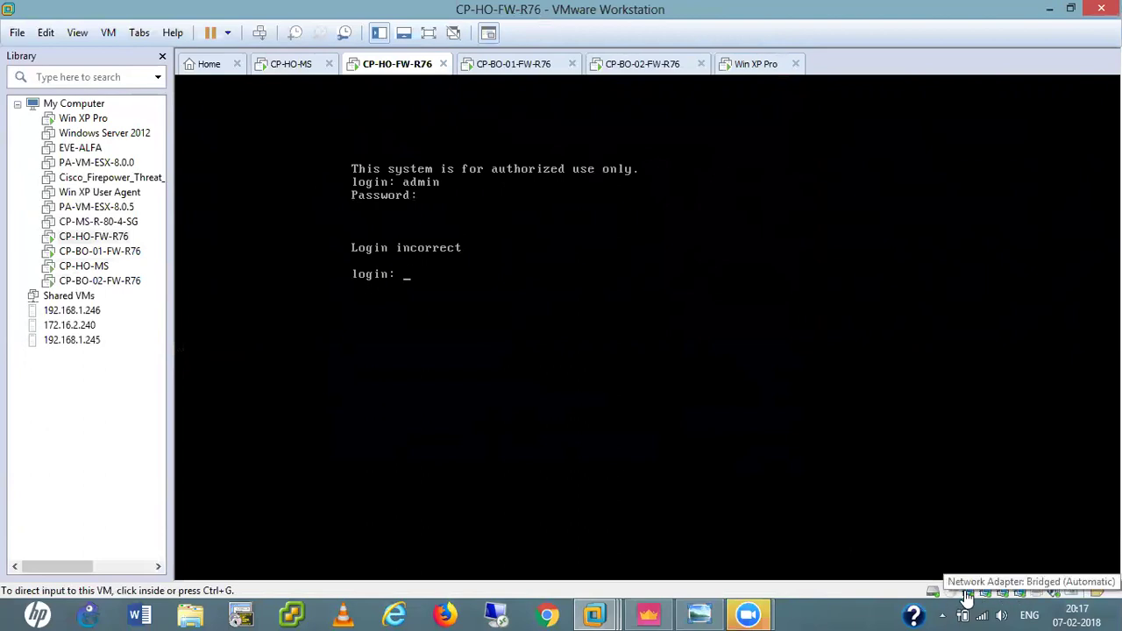
pyautogui.click(528, 69)
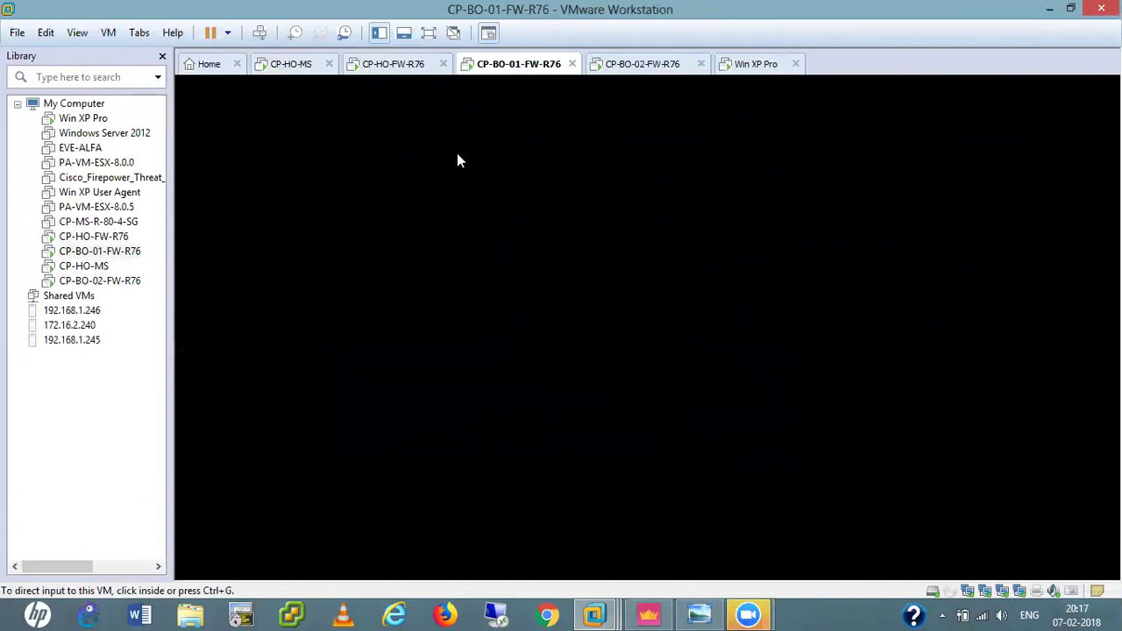
# Run 'cpstat os -f ifconfig' on CP-BO-01-FW to list its eth0–eth3 addresses.
pyautogui.click(514, 273)
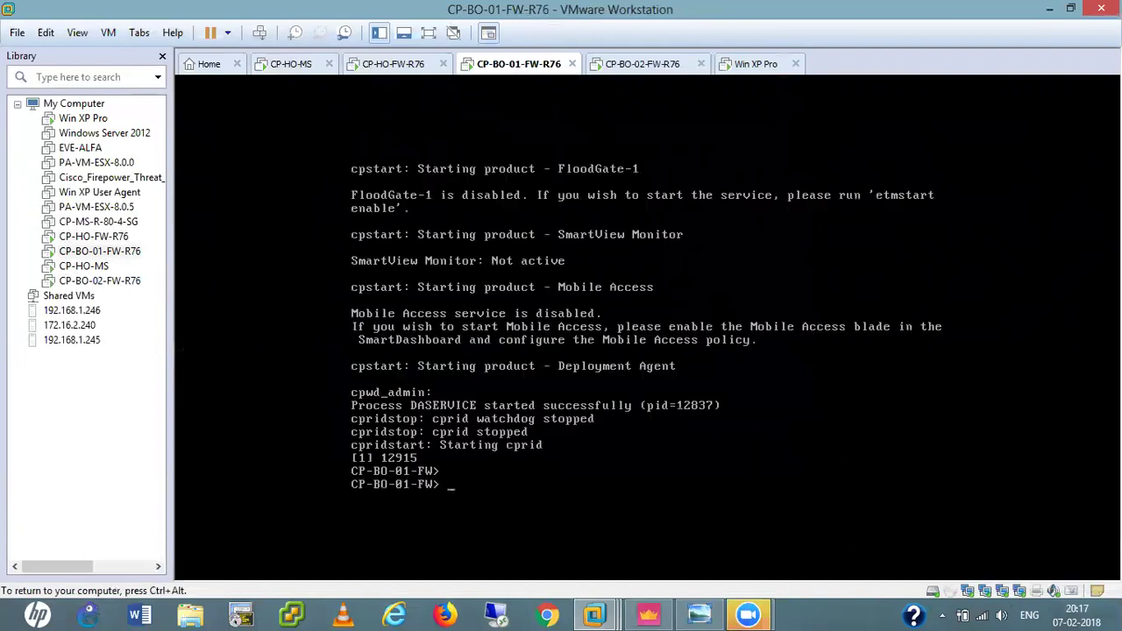
pyautogui.press('Return')
pyautogui.press('Return')
pyautogui.press('Return')
pyautogui.press('Return')
pyautogui.press('Return')
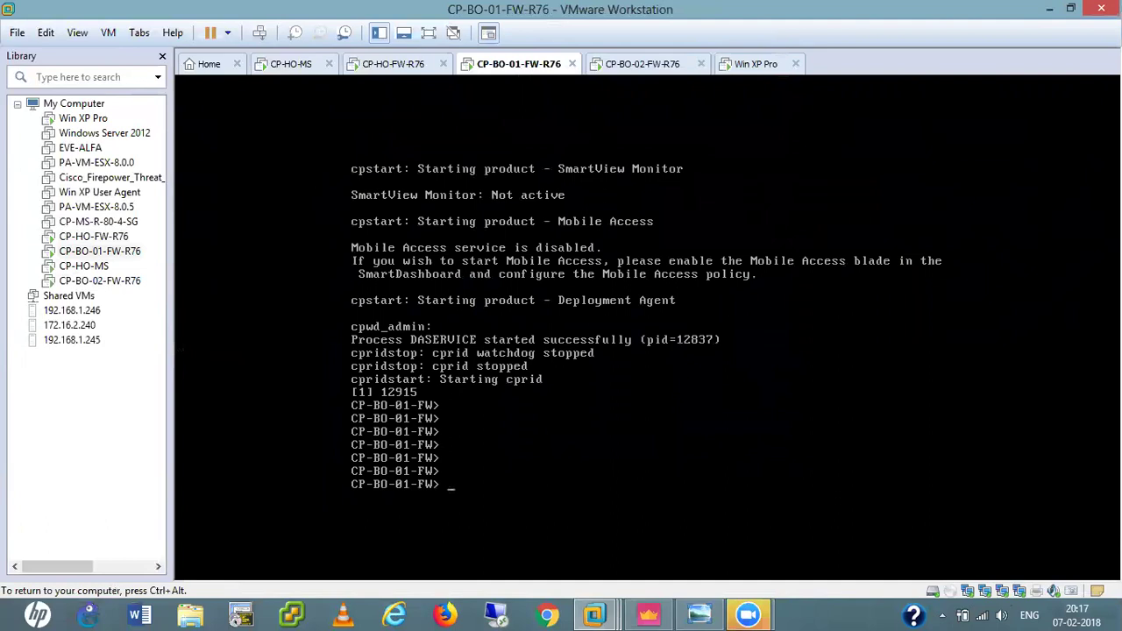
pyautogui.press('Up')
pyautogui.press('Up')
pyautogui.press('Down')
pyautogui.press('Up')
pyautogui.press('Up')
pyautogui.press('Up')
pyautogui.press('Up')
pyautogui.press('Up')
pyautogui.press('Up')
pyautogui.press('Up')
pyautogui.press('Down')
pyautogui.press('Down')
pyautogui.press('Down')
pyautogui.press('Down')
pyautogui.press('Down')
pyautogui.press('BackSpace')
pyautogui.press('BackSpace')
pyautogui.press('BackSpace')
pyautogui.press('BackSpace')
pyautogui.press('BackSpace')
pyautogui.press('BackSpace')
pyautogui.press('BackSpace')
pyautogui.press('BackSpace')
pyautogui.press('BackSpace')
pyautogui.write('cpstat os -f ifconfig')
pyautogui.press('Return')
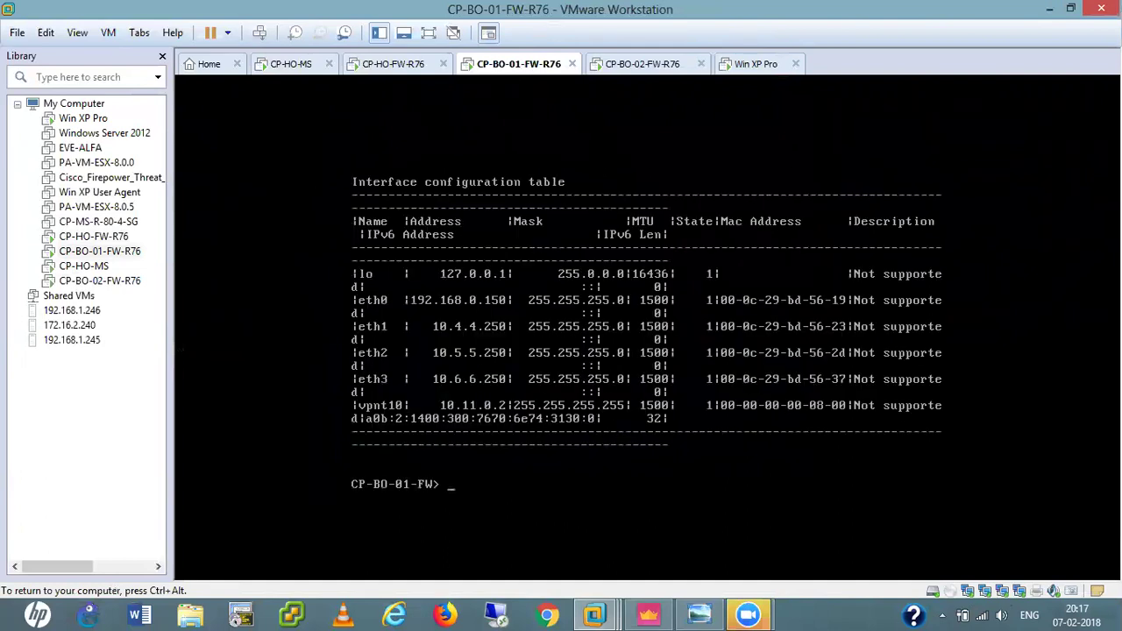
pyautogui.hotkey('ctrl', 'alt')
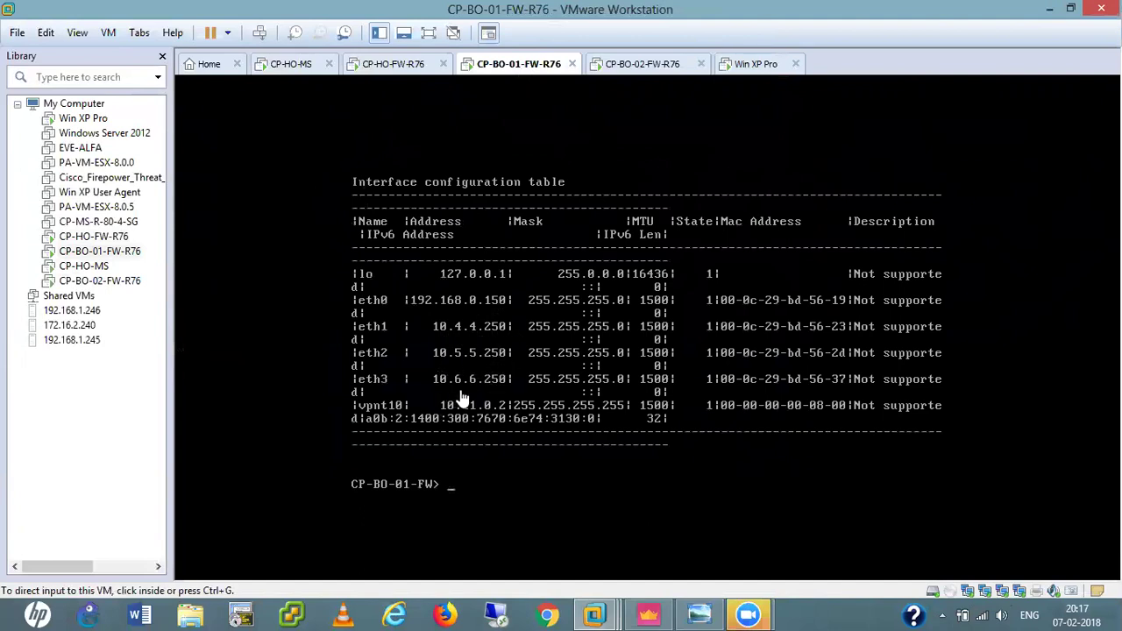
pyautogui.click(659, 58)
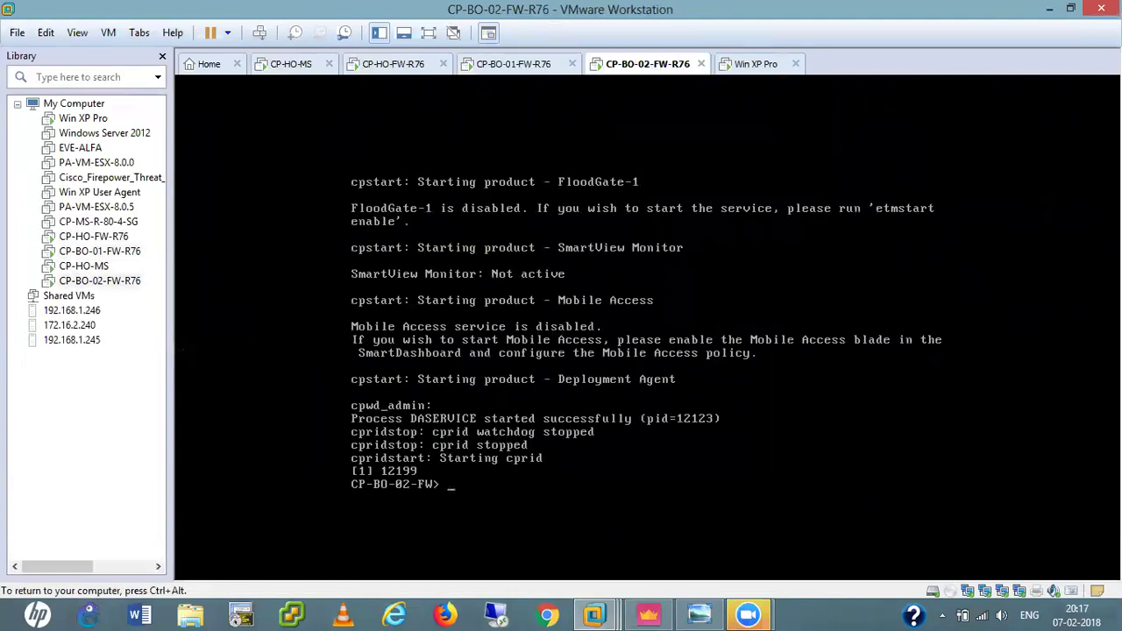
# Rerun 'cpstat os -f ifconfig' on CP-BO-02-FW, confirming eth0 is 192.168.0.50.
pyautogui.write('cp_conf sic state')
pyautogui.press('Up')
pyautogui.press('Return')
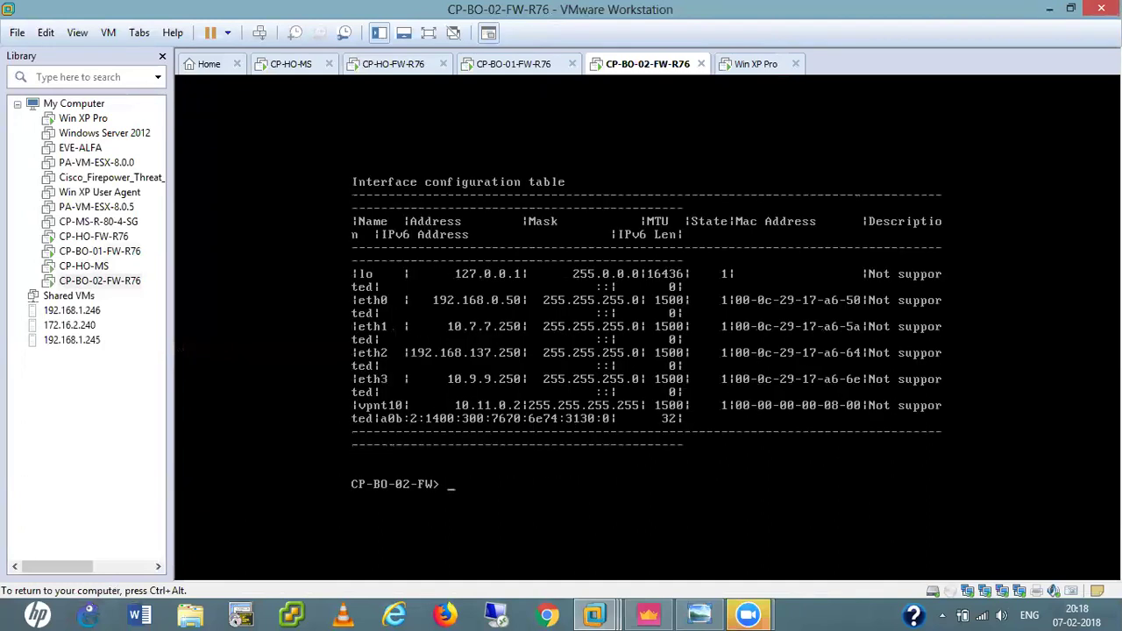
pyautogui.hotkey('ctrl', 'alt')
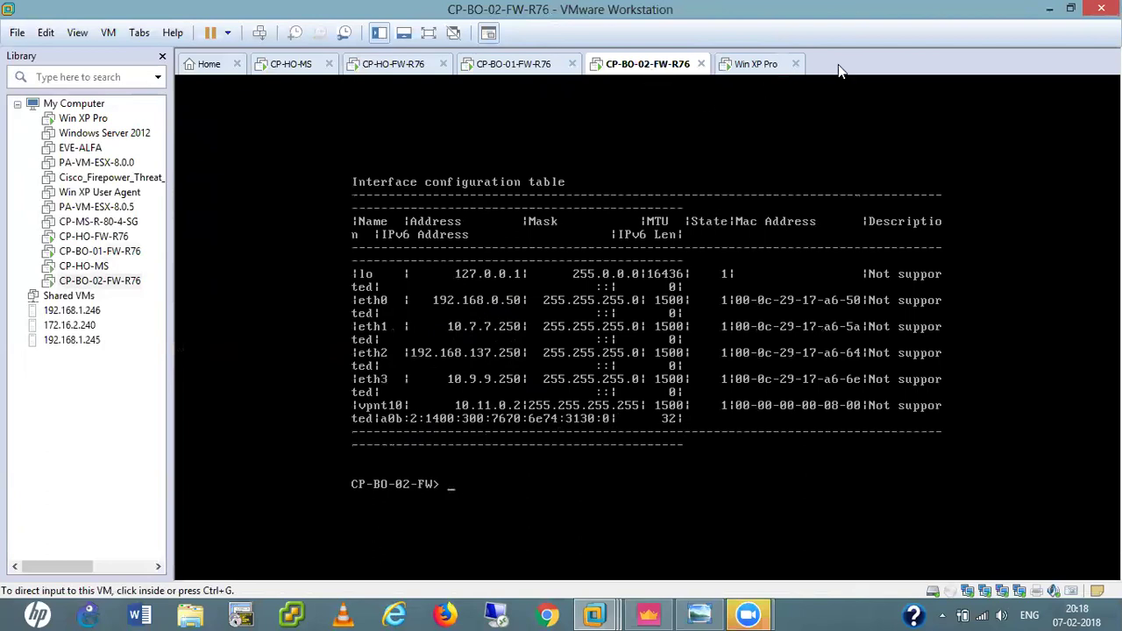
pyautogui.click(650, 614)
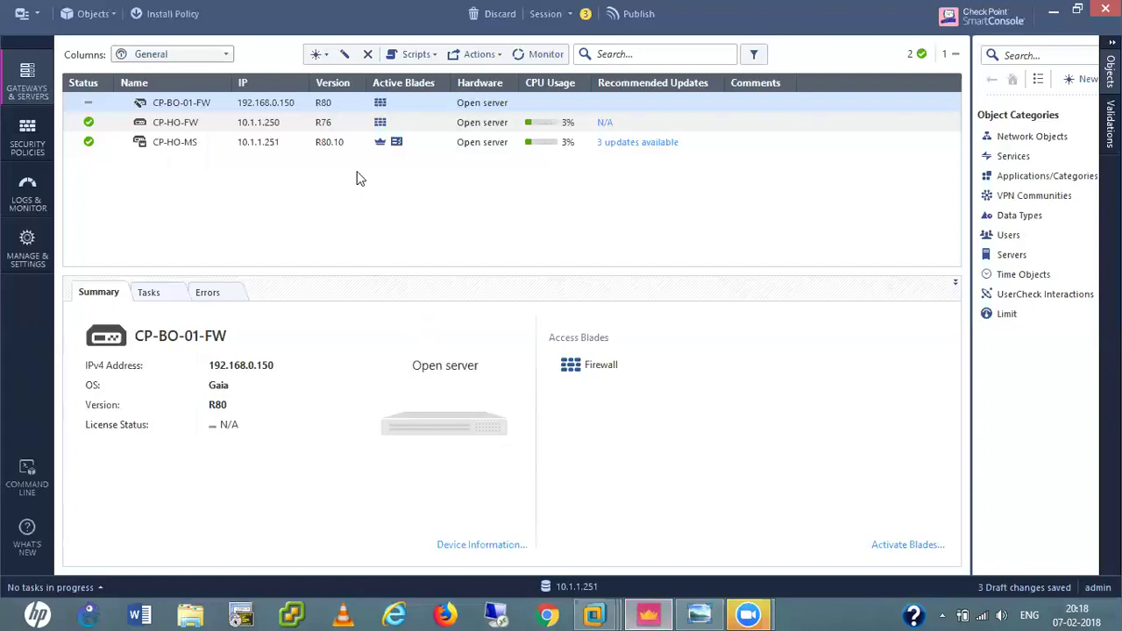
# Inspect CP-BO-01-FW's gateway properties without changes, then view the Access Control rulebase.
pyautogui.doubleClick(181, 103)
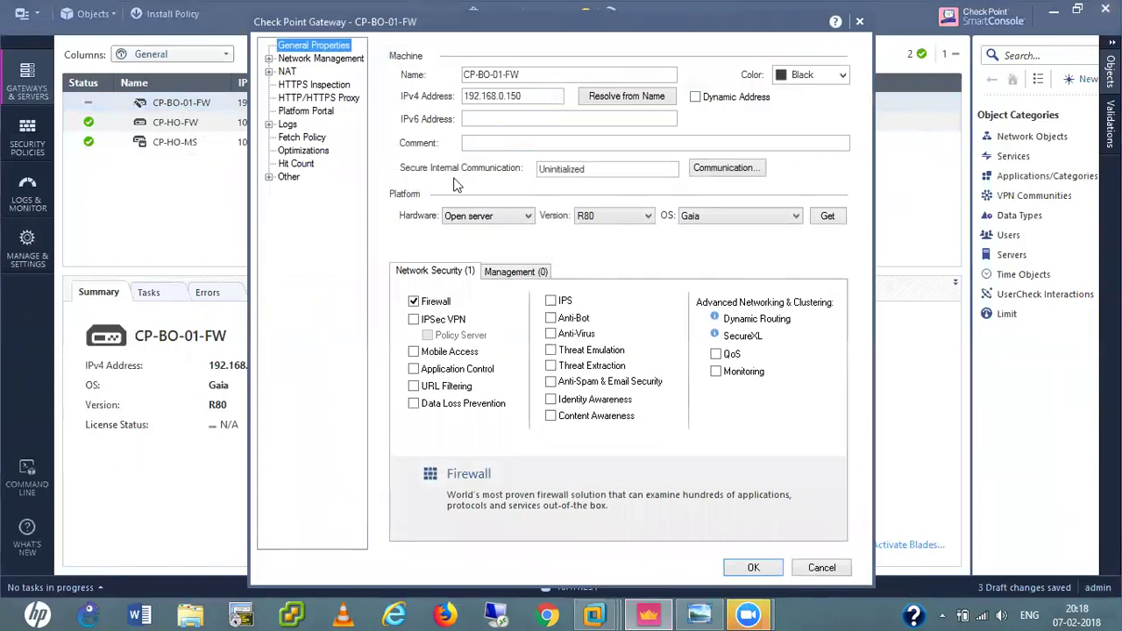
pyautogui.click(829, 567)
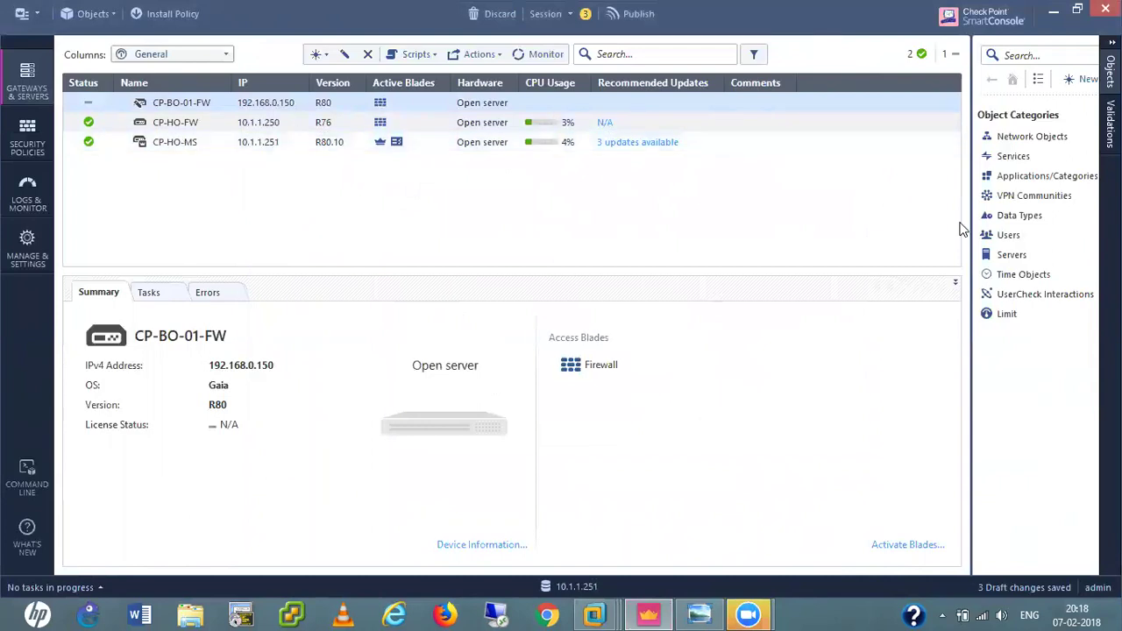
pyautogui.click(27, 138)
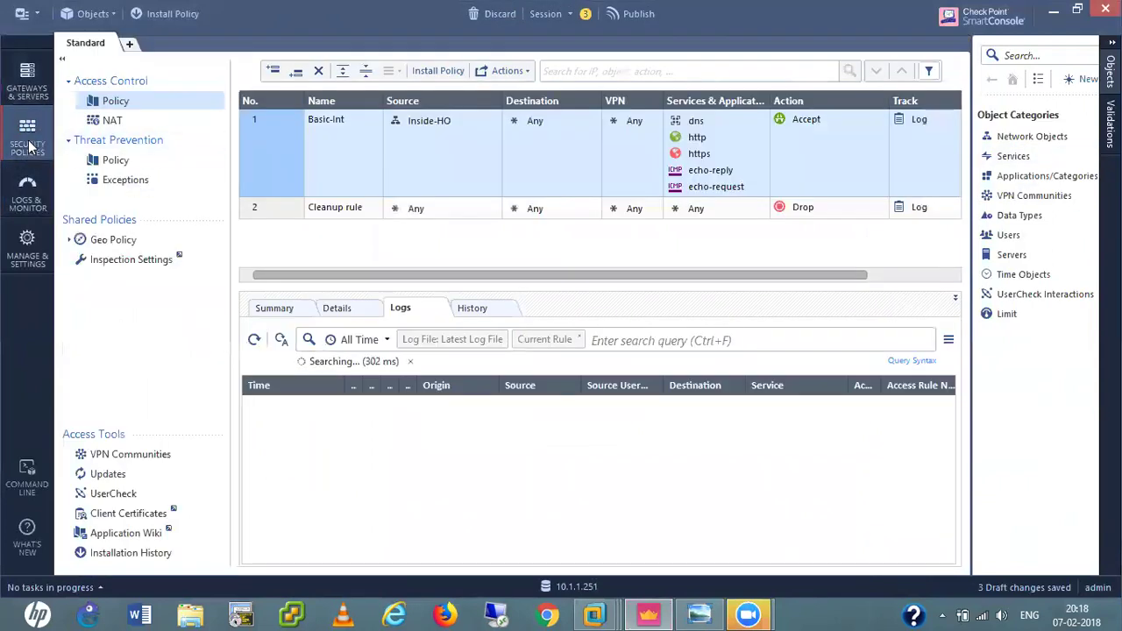
# Check CP-HO-MS's static NAT to 192.168.0.249 from the NAT rulebase without changing it.
pyautogui.click(111, 121)
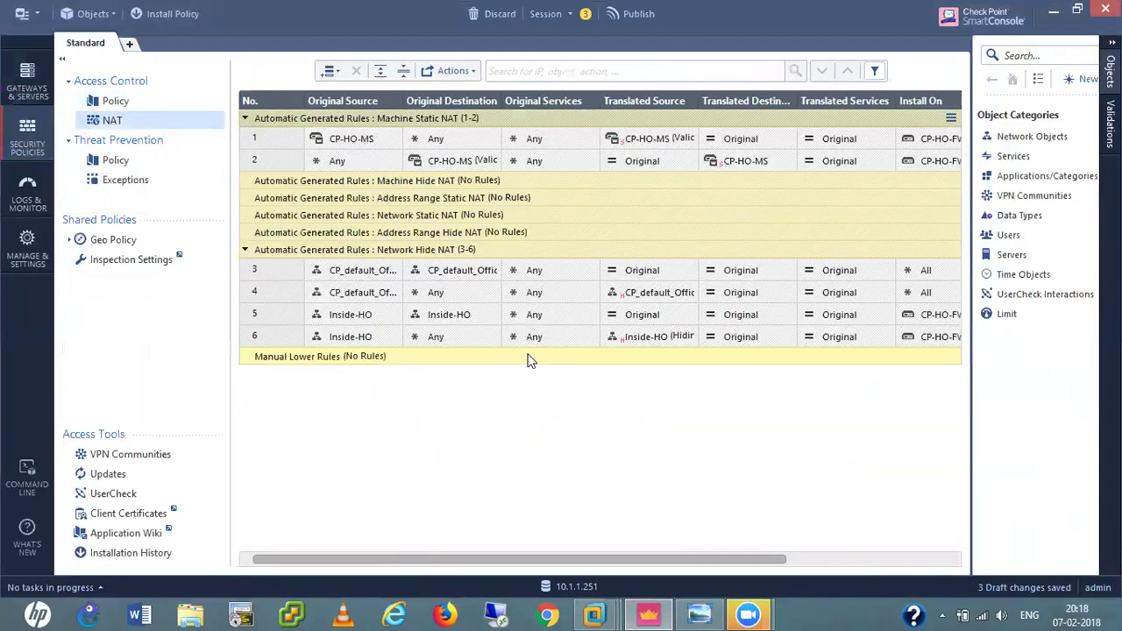
pyautogui.moveTo(354, 145)
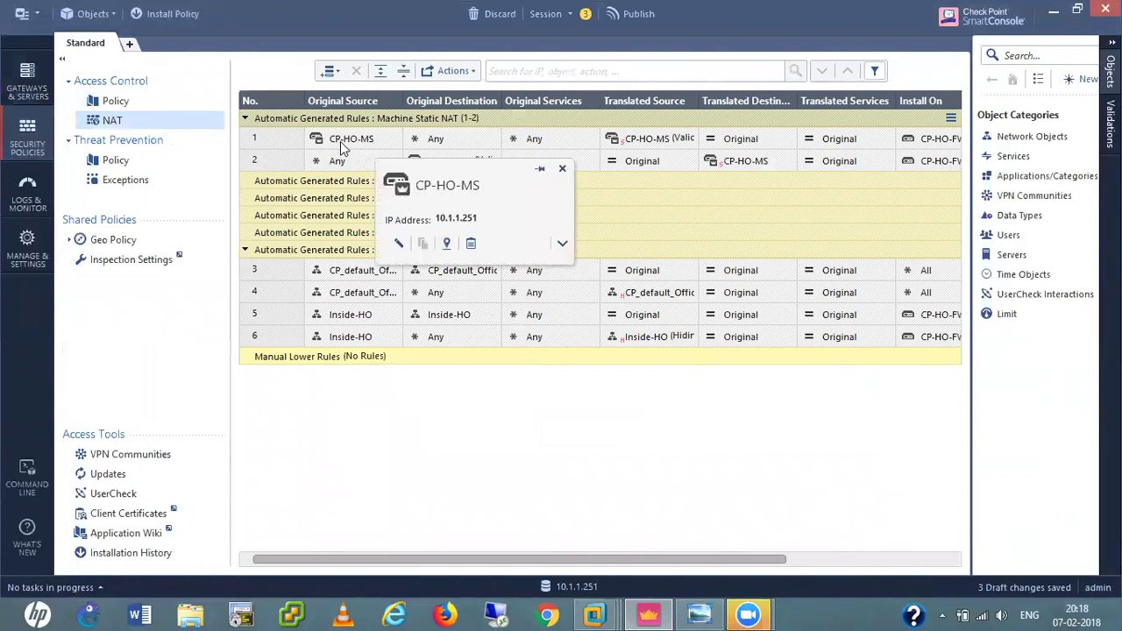
pyautogui.doubleClick(344, 147)
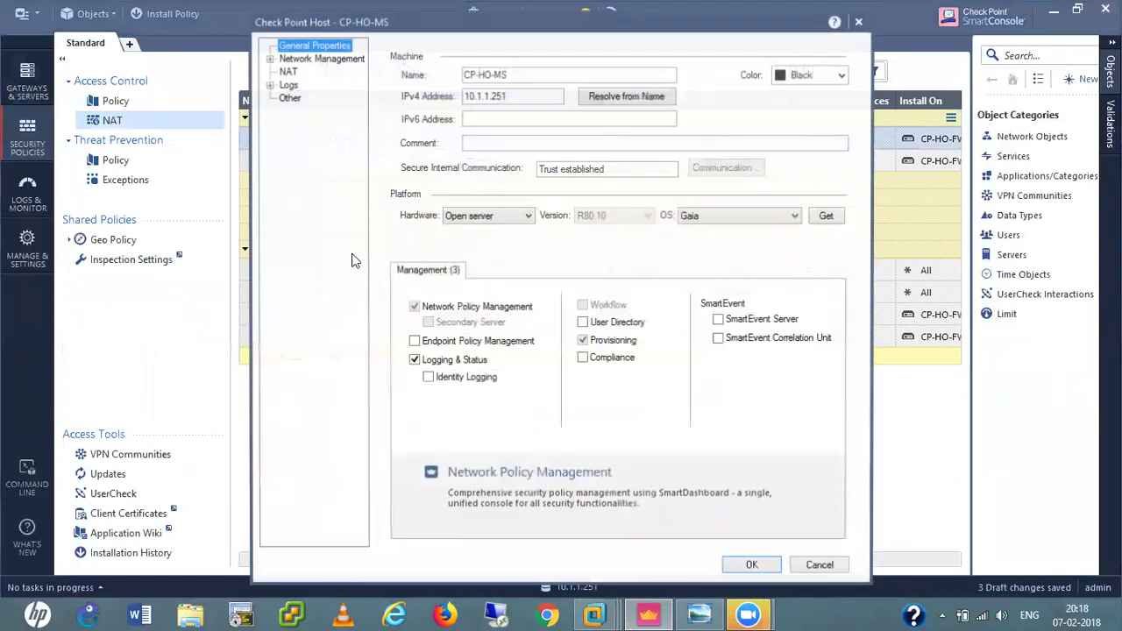
pyautogui.click(289, 72)
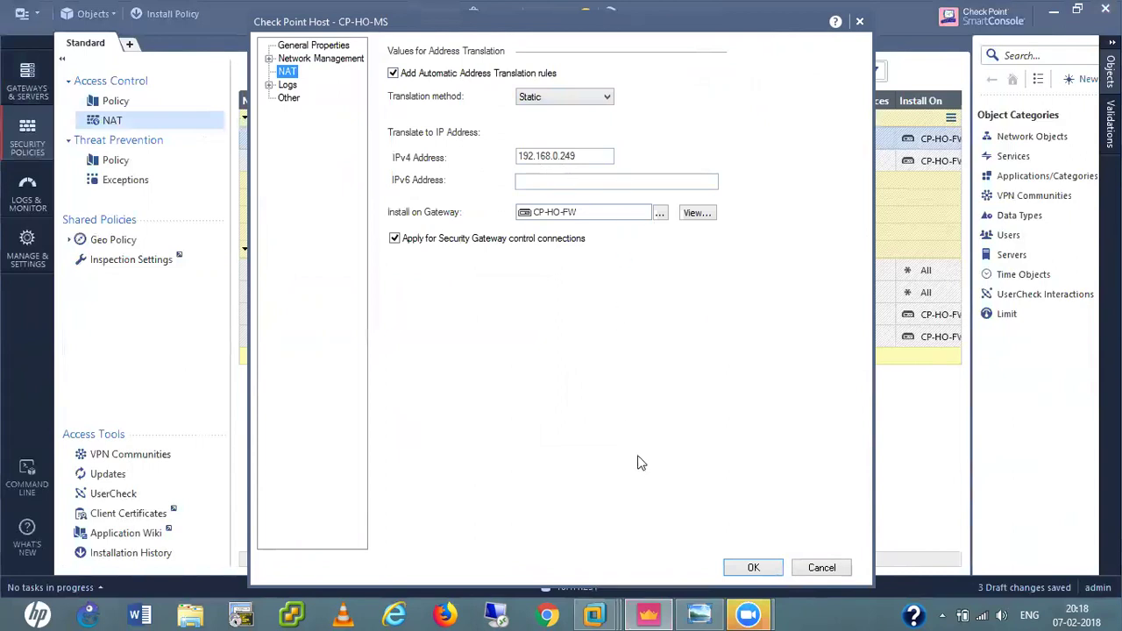
pyautogui.click(815, 571)
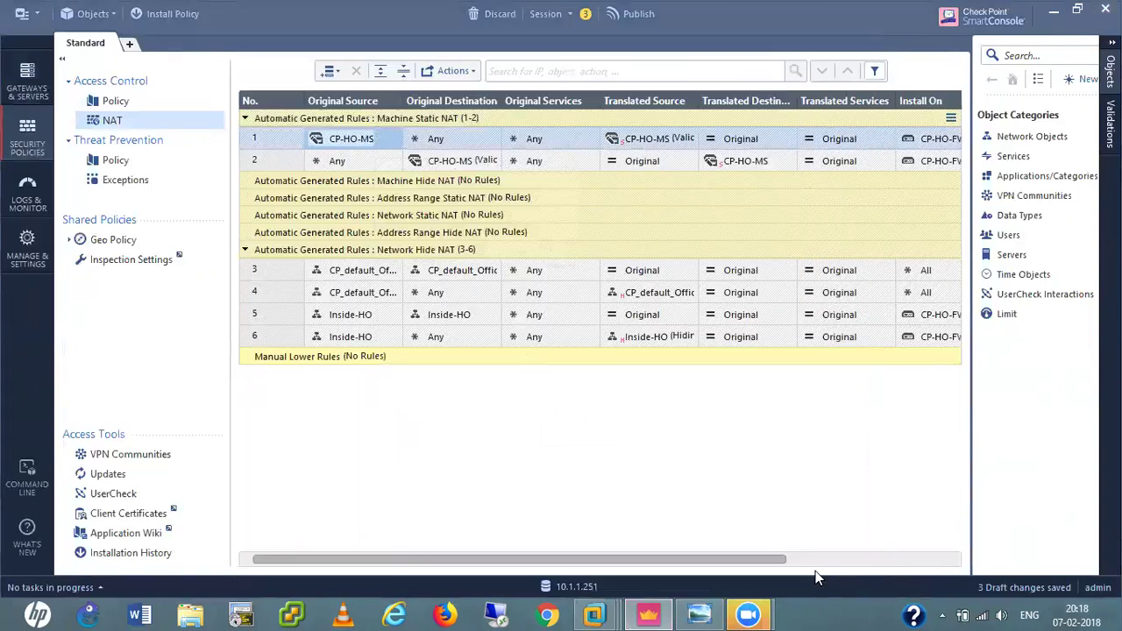
# Start a new Security Gateway object in classic mode.
pyautogui.click(99, 19)
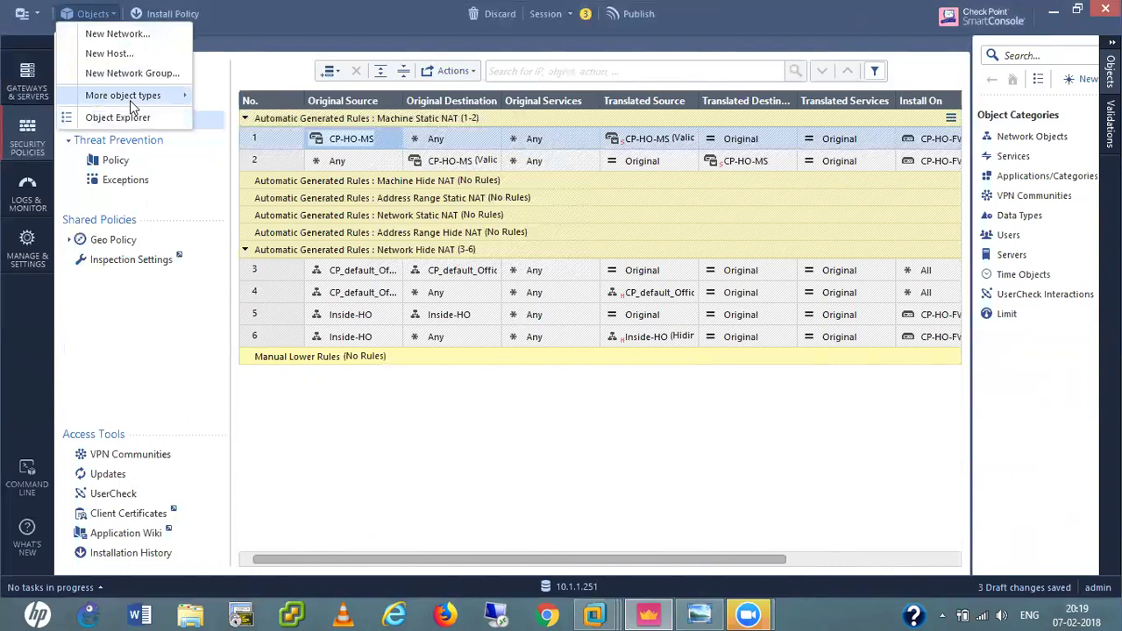
pyautogui.moveTo(130, 97)
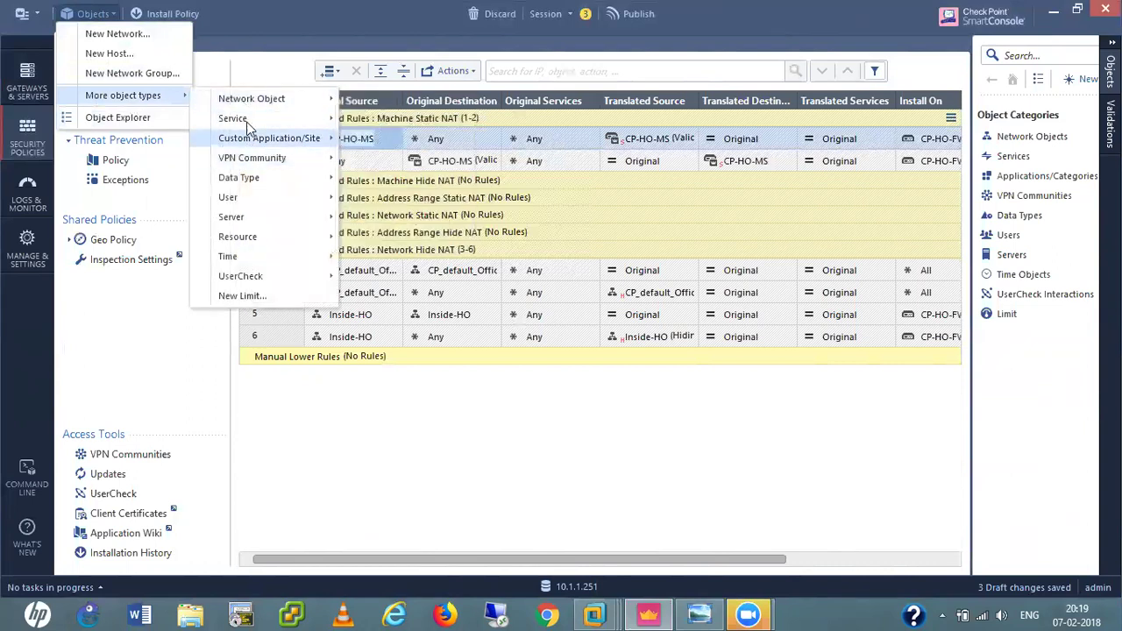
pyautogui.moveTo(260, 106)
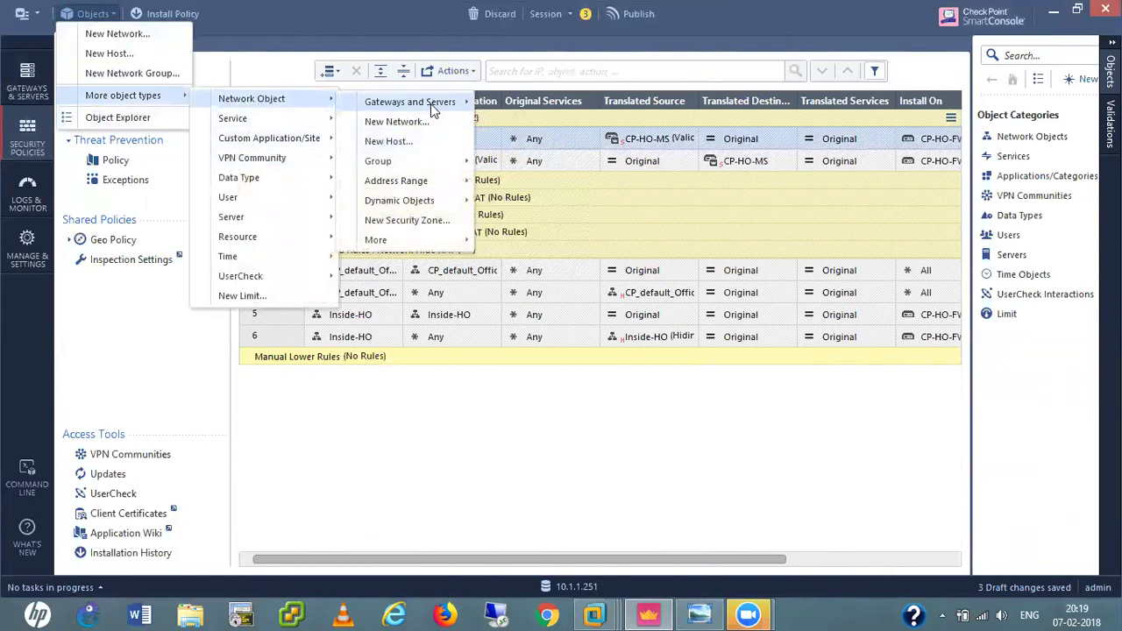
pyautogui.moveTo(430, 104)
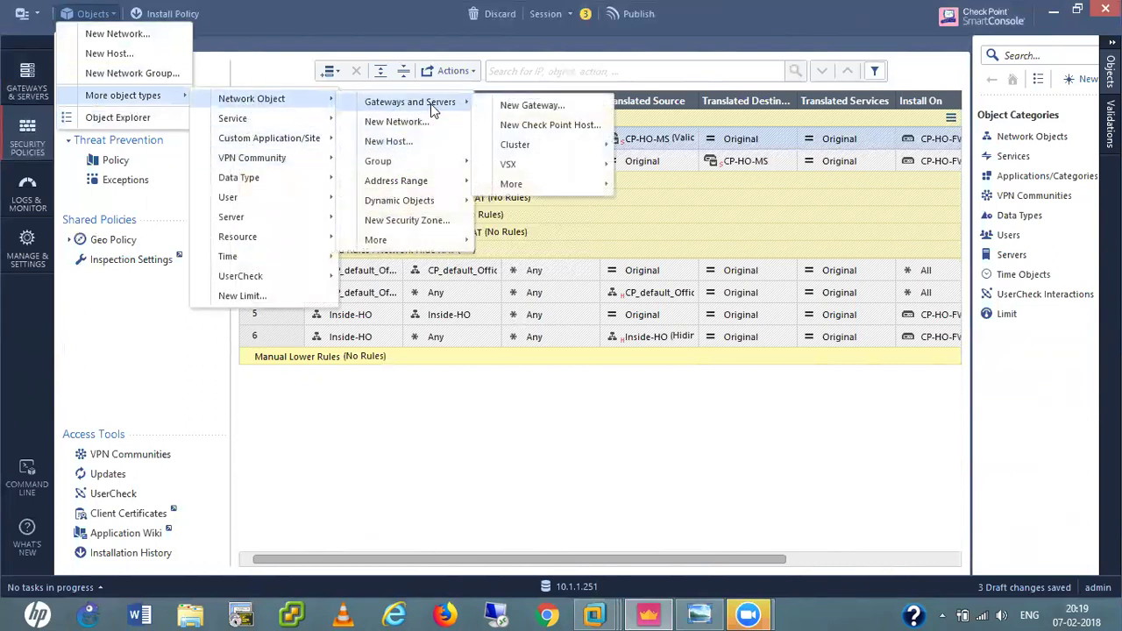
pyautogui.click(535, 107)
pyautogui.click(621, 302)
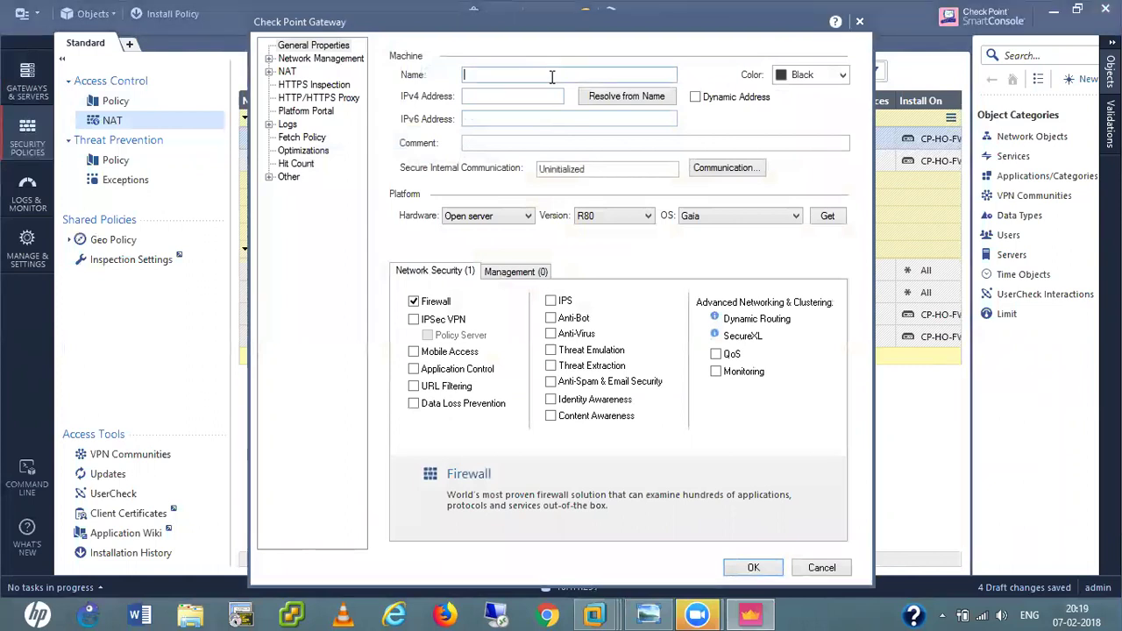
# Name it CP-BO-02-FW with IPv4 192.168.0.50 and save despite no interfaces.
pyautogui.write('CP-BO-02-FW')
pyautogui.click(502, 96)
pyautogui.write('1')
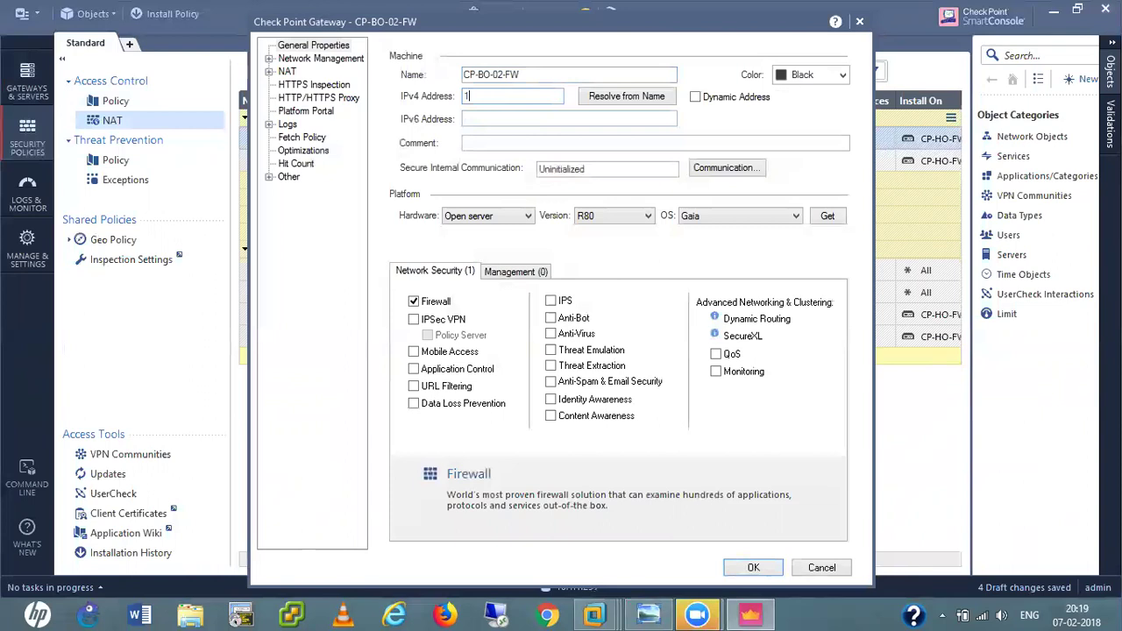
pyautogui.write('92.168.0.50')
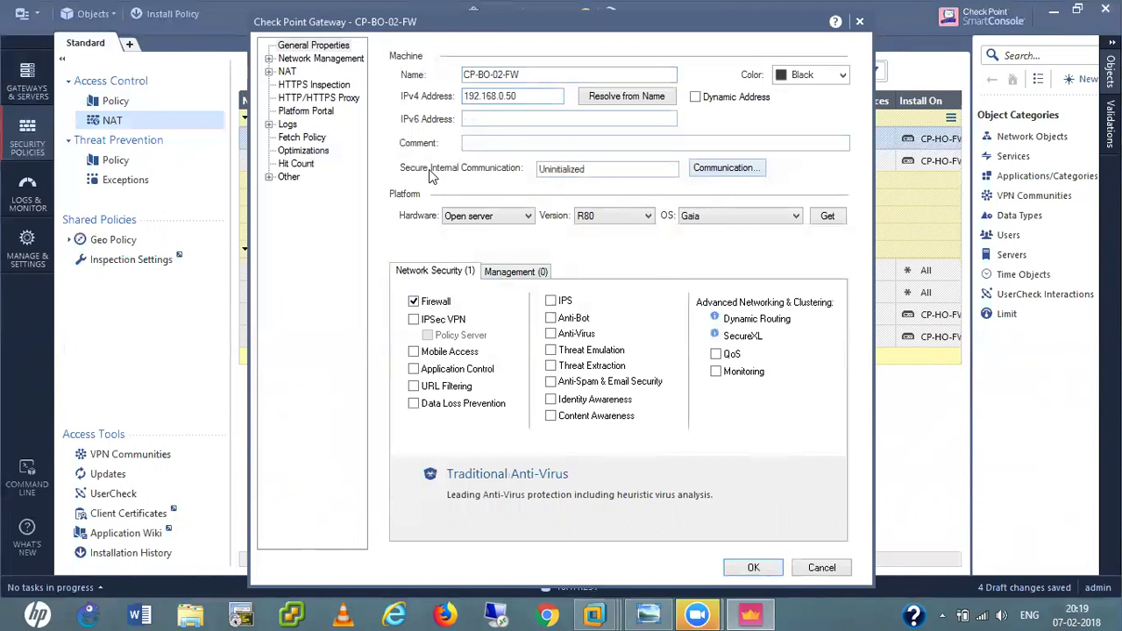
pyautogui.click(755, 567)
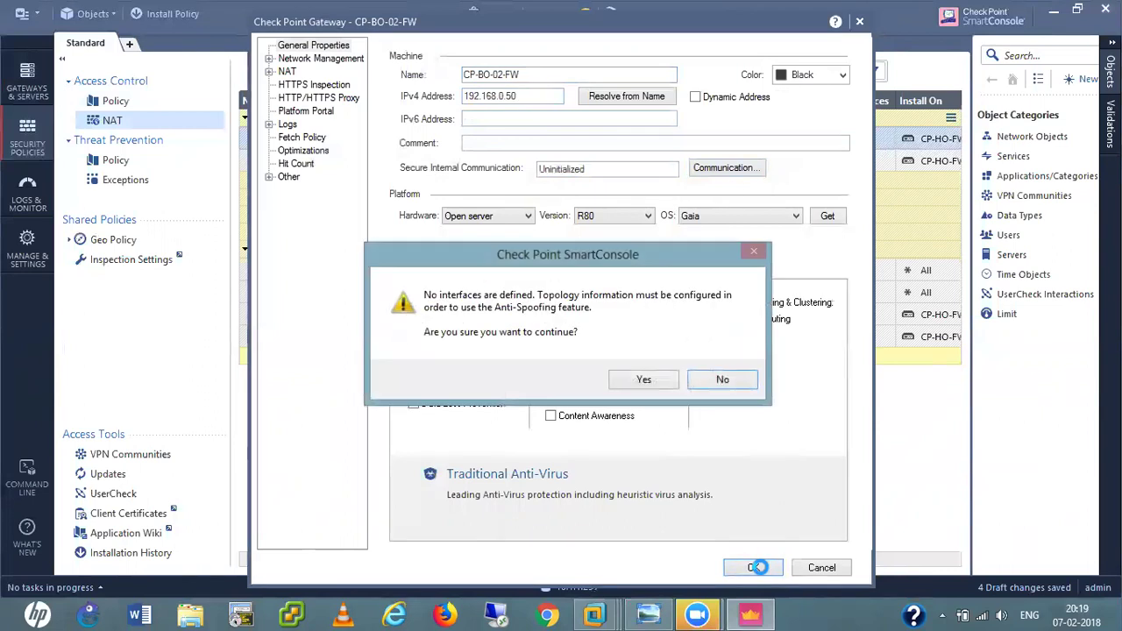
pyautogui.click(644, 381)
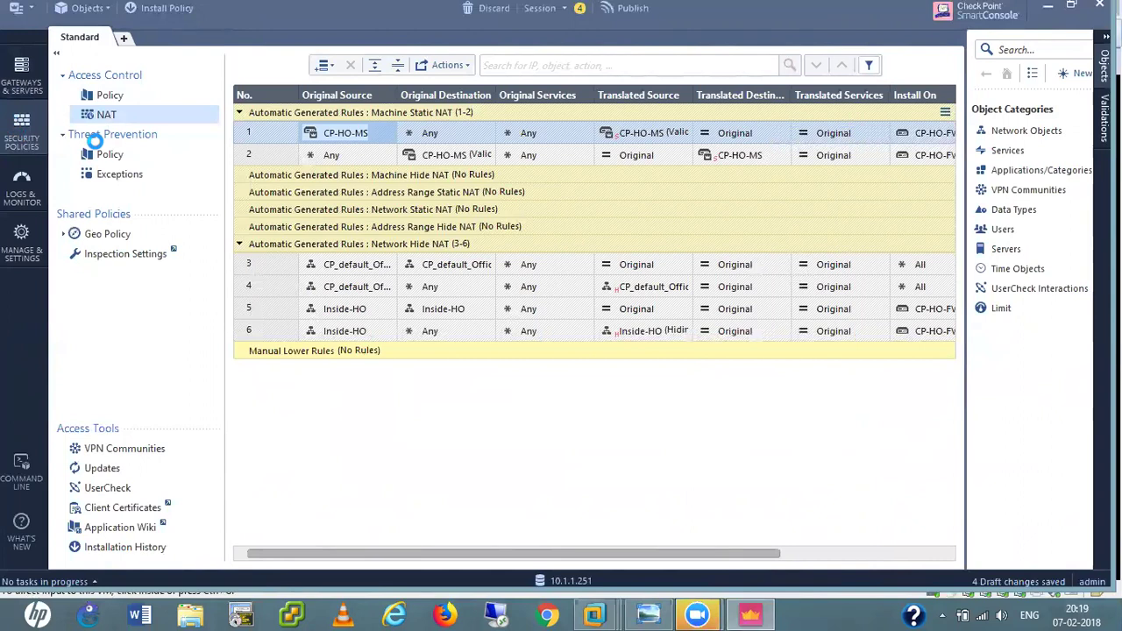
# Review CP-HO-MS's NAT settings in Gateways & Servers, then start installing policy.
pyautogui.hotkey('ctrl', '1')
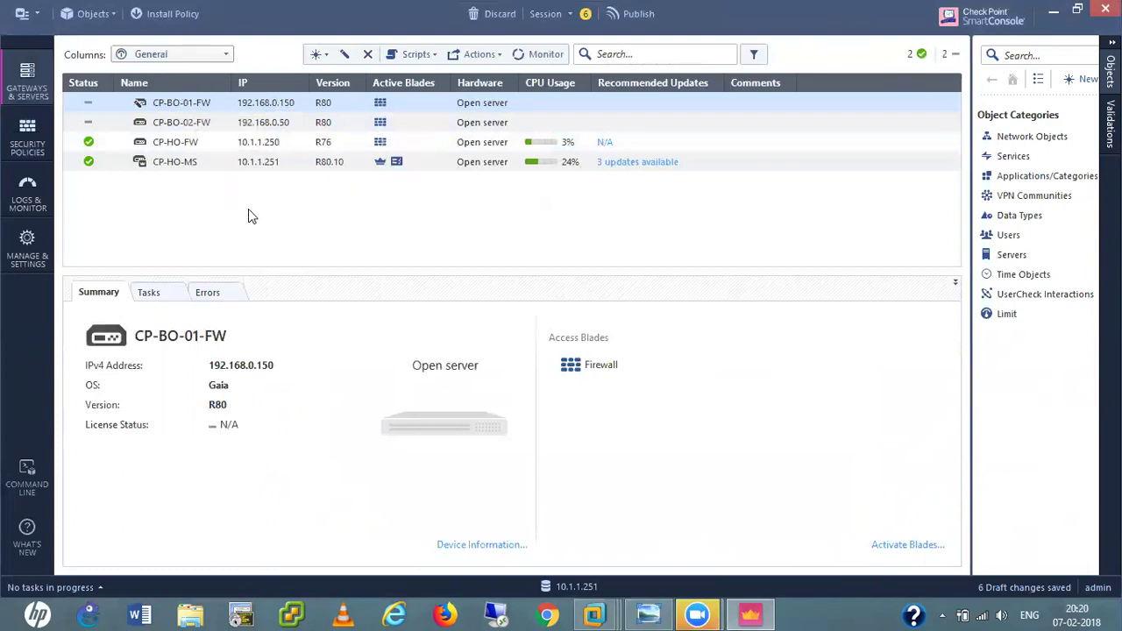
pyautogui.doubleClick(172, 164)
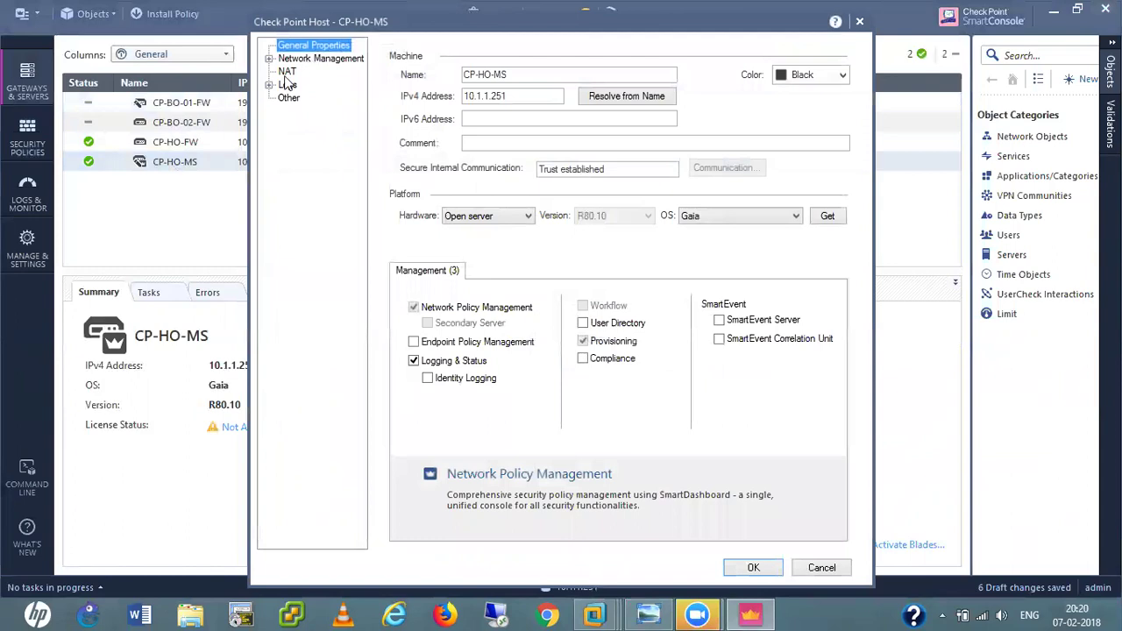
pyautogui.click(287, 73)
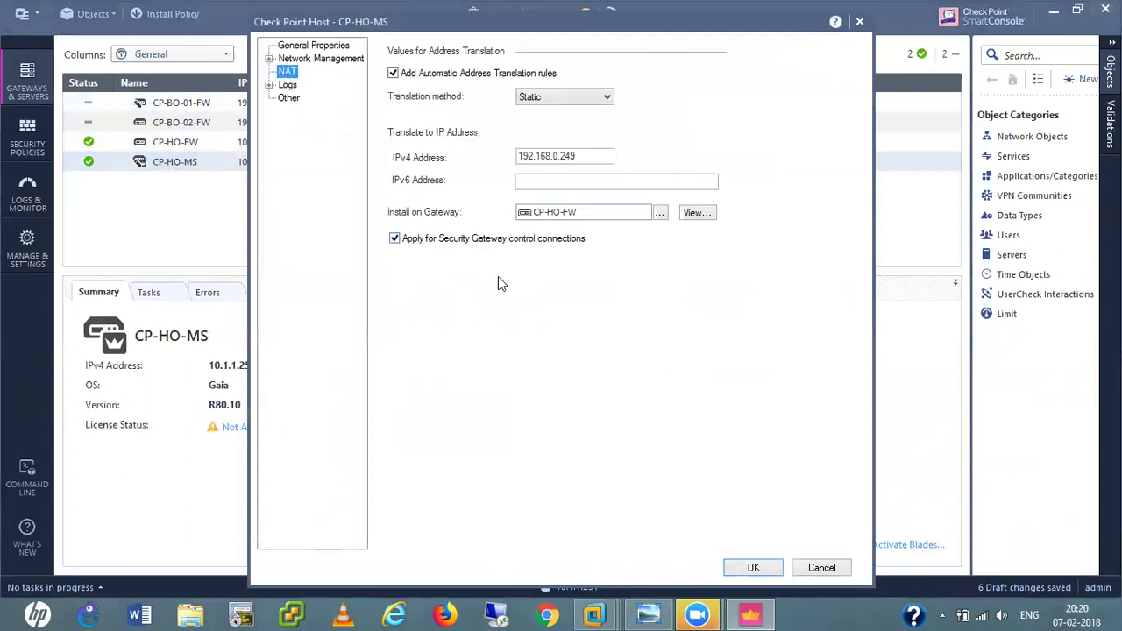
pyautogui.click(836, 574)
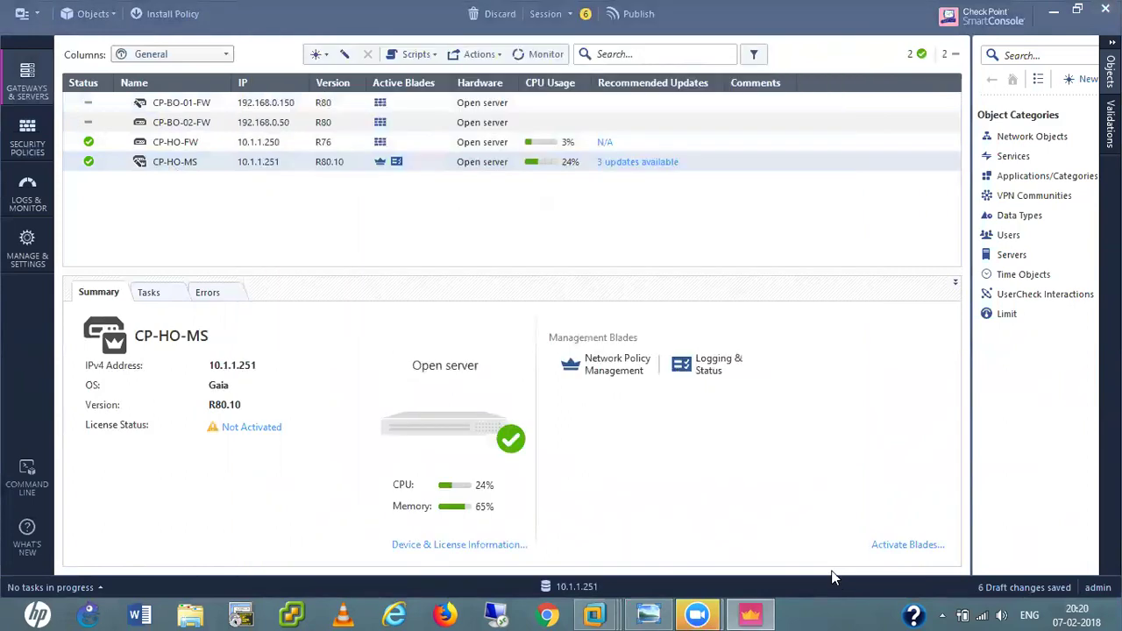
pyautogui.click(167, 16)
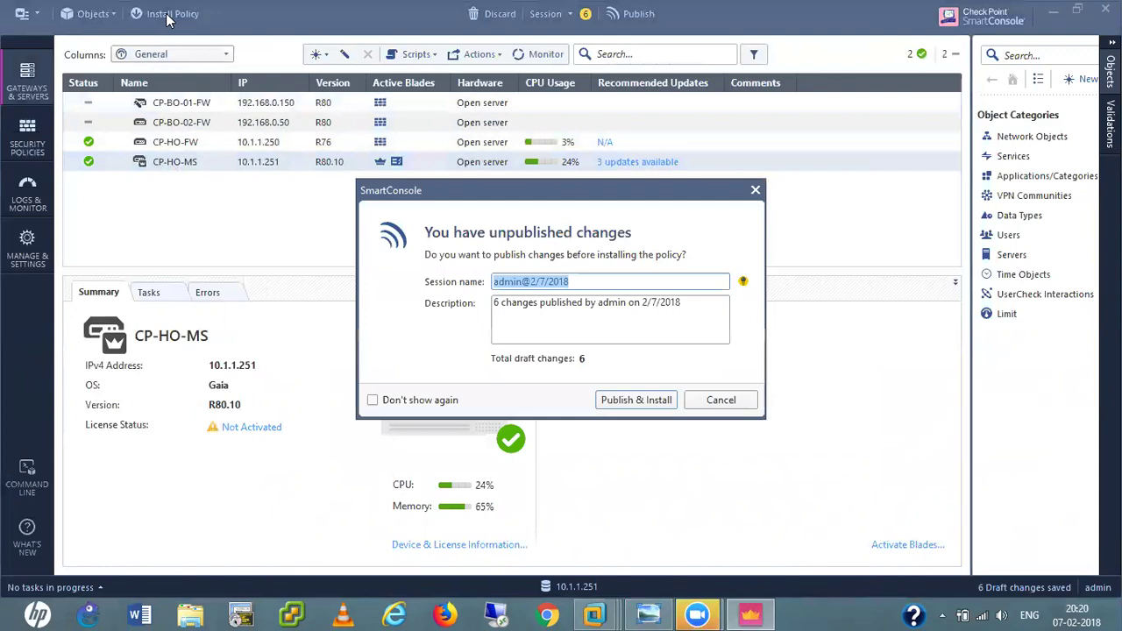
# Publish the six draft changes and proceed to the Standard policy install options.
pyautogui.click(624, 400)
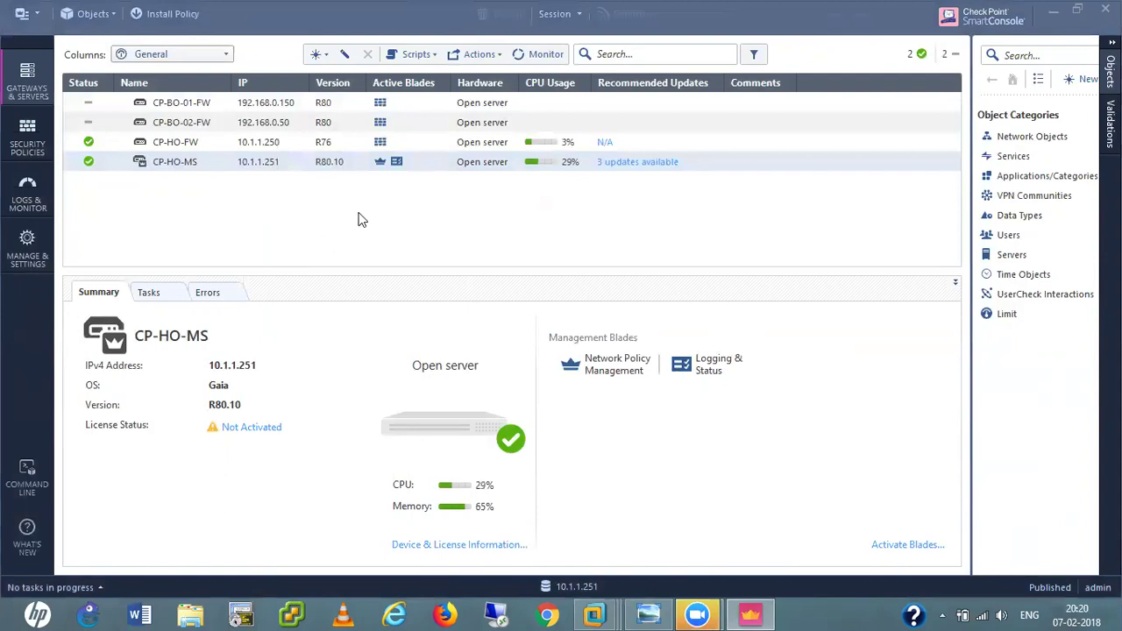
pyautogui.hotkey('ctrl', 'shift', 'Return')
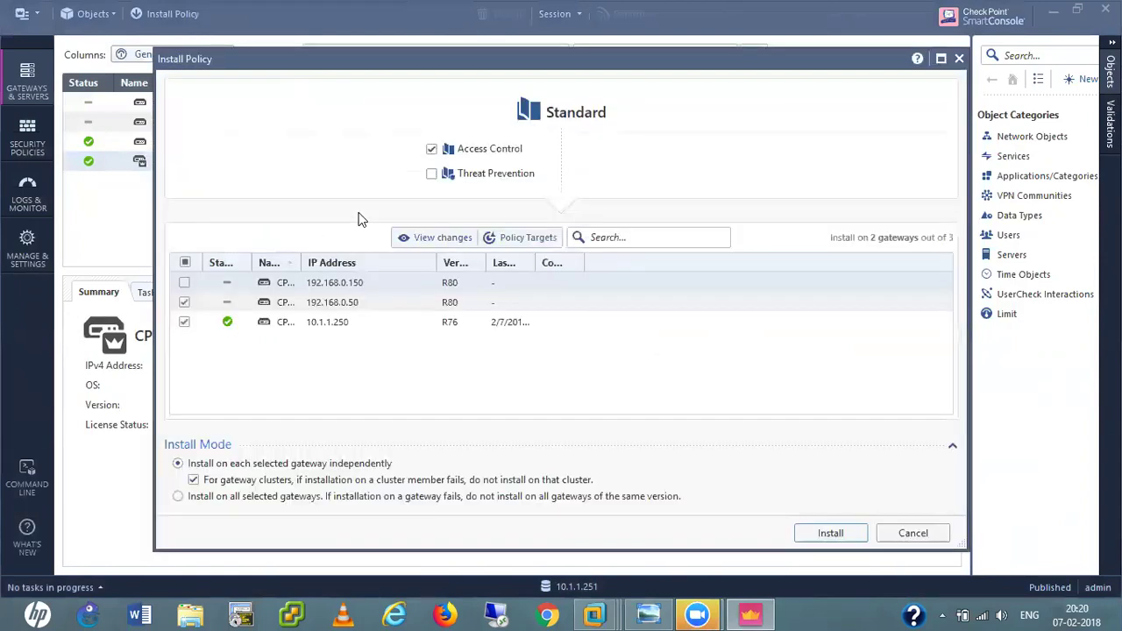
# Install the Standard policy on the 10.1.1.250 gateway only, then open the CP-HO-FW-R76 console.
pyautogui.click(184, 301)
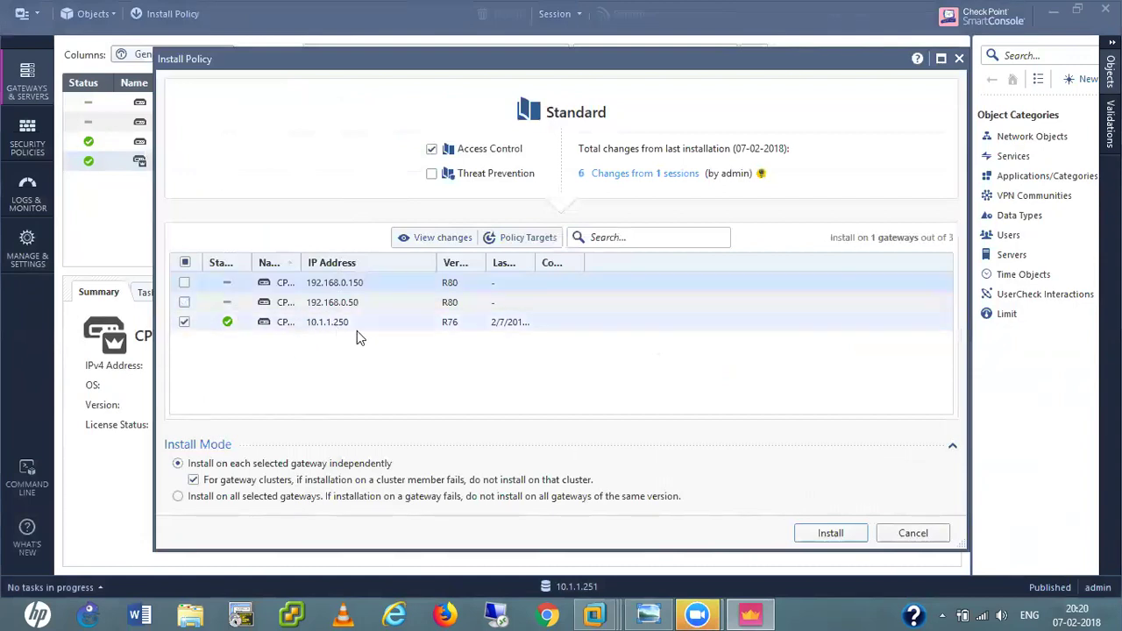
pyautogui.click(824, 536)
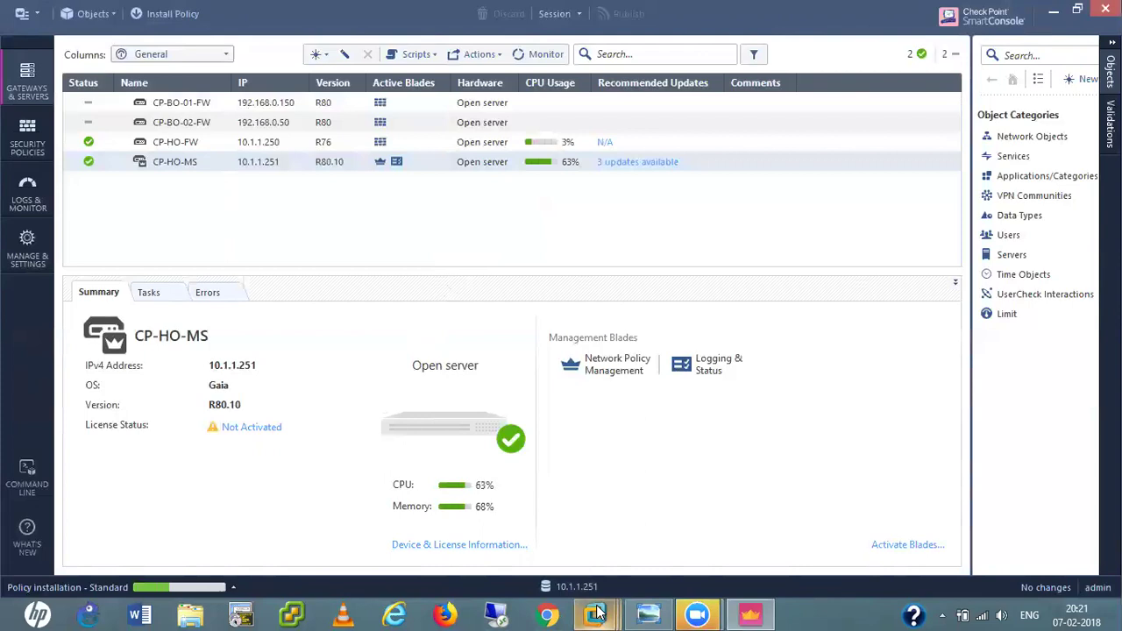
pyautogui.moveTo(599, 612)
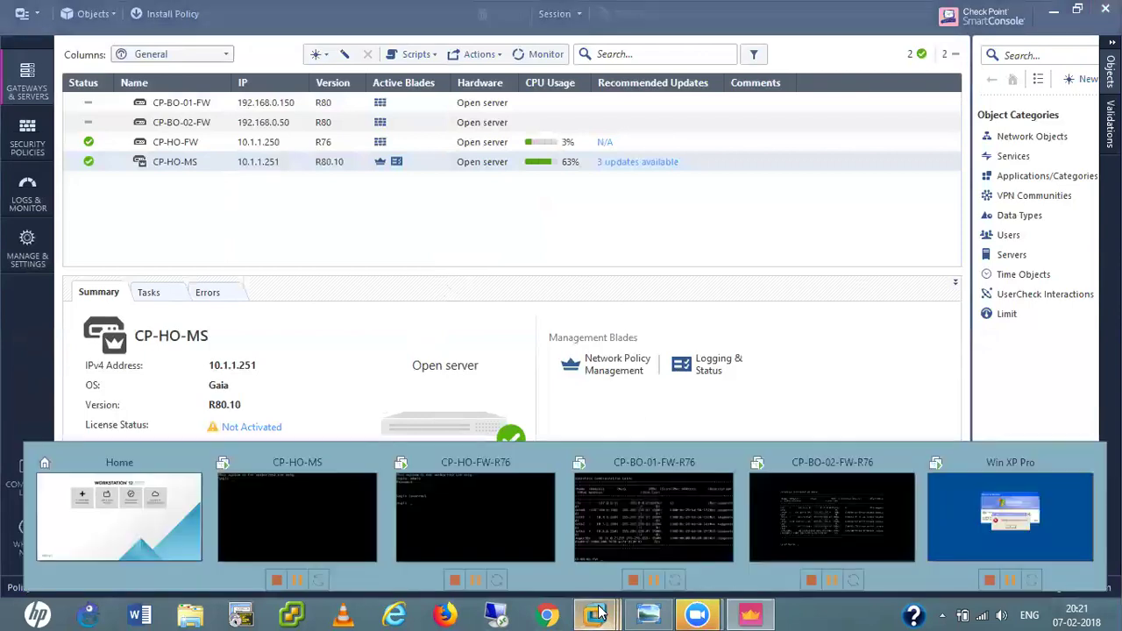
pyautogui.click(459, 513)
pyautogui.click(450, 268)
# Log in to the CP-HO-FW-R76 console as admin.
pyautogui.write('admin')
pyautogui.press('Return')
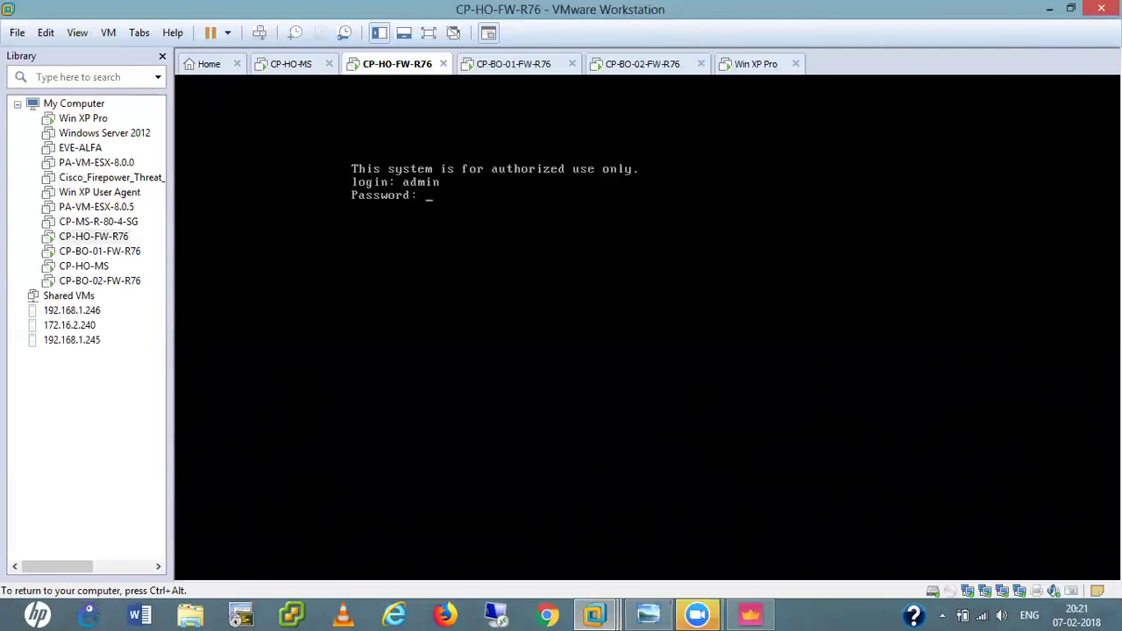
pyautogui.press('Return')
pyautogui.press('Return')
pyautogui.press('Return')
pyautogui.press('Return')
pyautogui.press('Return')
pyautogui.press('Return')
# Run cp_conf sic status, then cp_conf sic state to confirm 'Trust established'.
pyautogui.write('cp-')
pyautogui.press('BackSpace')
pyautogui.write('_')
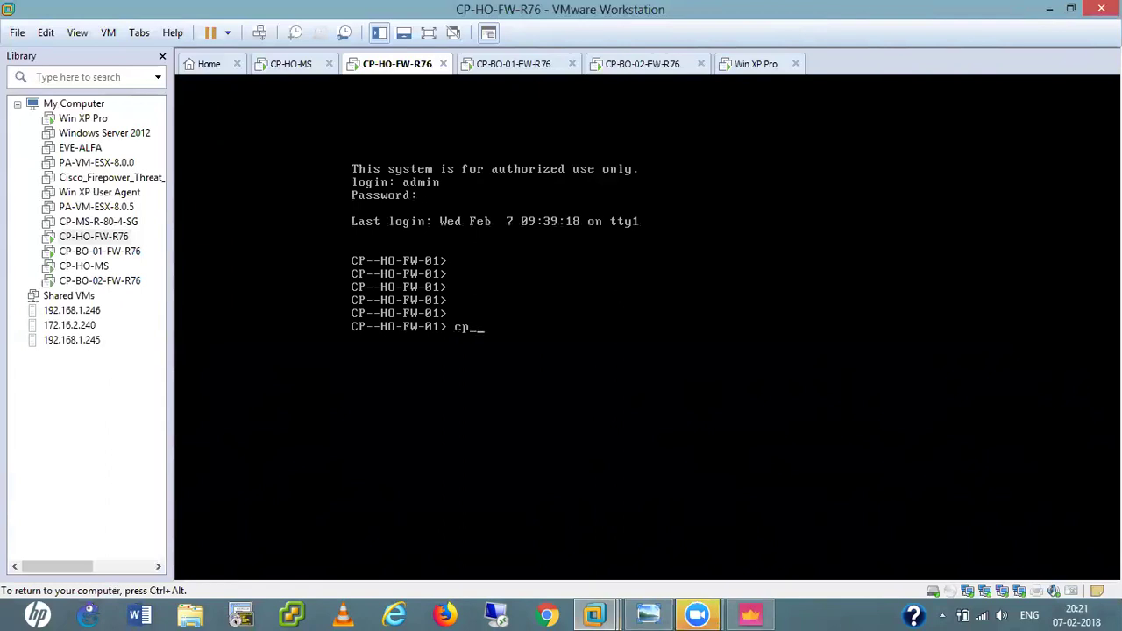
pyautogui.write('conf sic status')
pyautogui.press('Return')
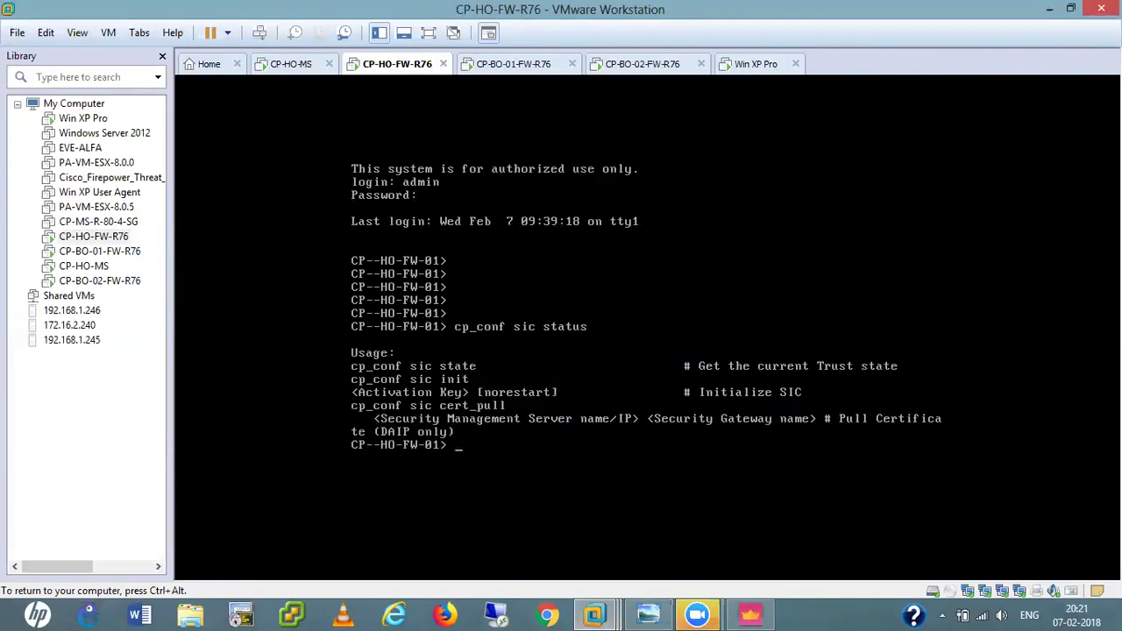
pyautogui.press('Up')
pyautogui.press('BackSpace')
pyautogui.press('BackSpace')
pyautogui.press('BackSpace')
pyautogui.write('te')
pyautogui.press('Return')
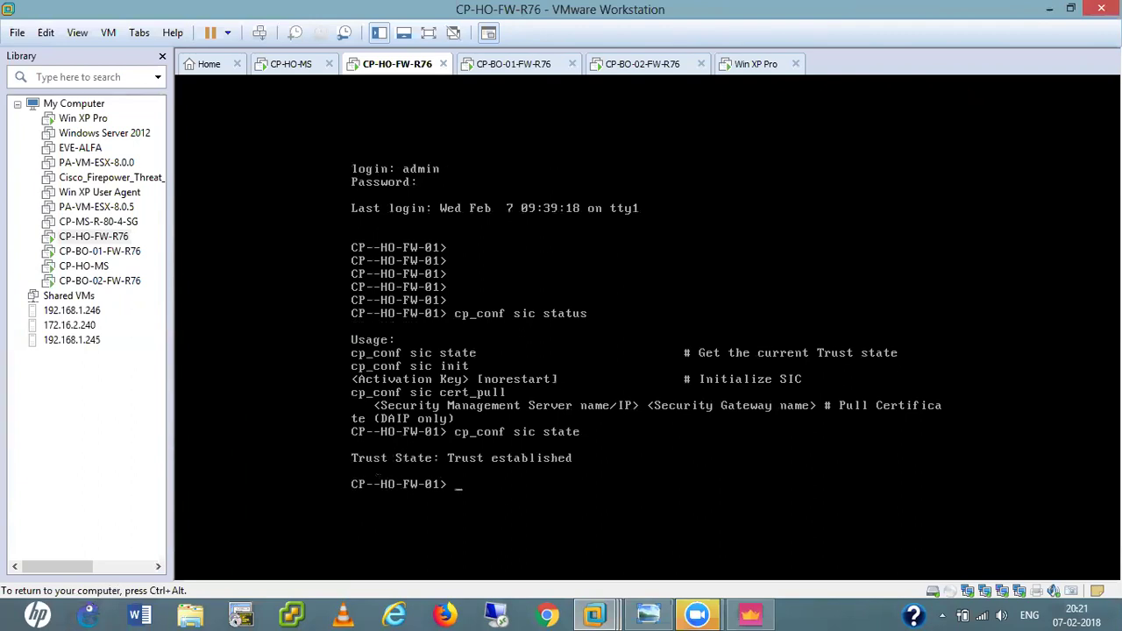
pyautogui.hotkey('ctrl', 'alt')
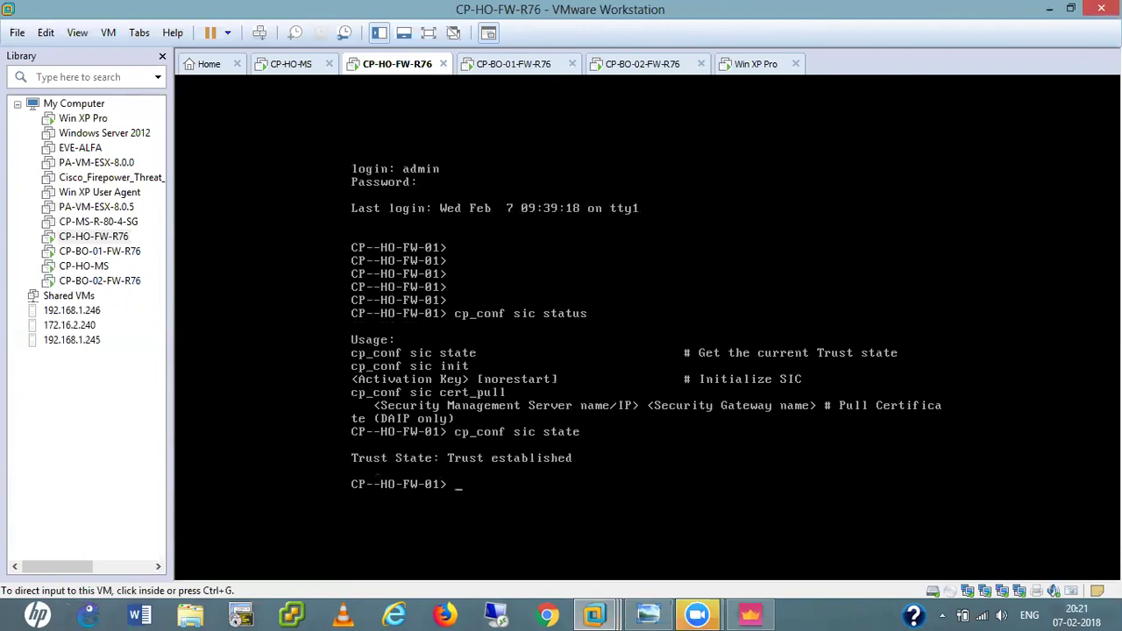
# Watch the Standard policy installation on CP-HO-FW in Recent Tasks details until it succeeds, then close it.
pyautogui.click(1049, 8)
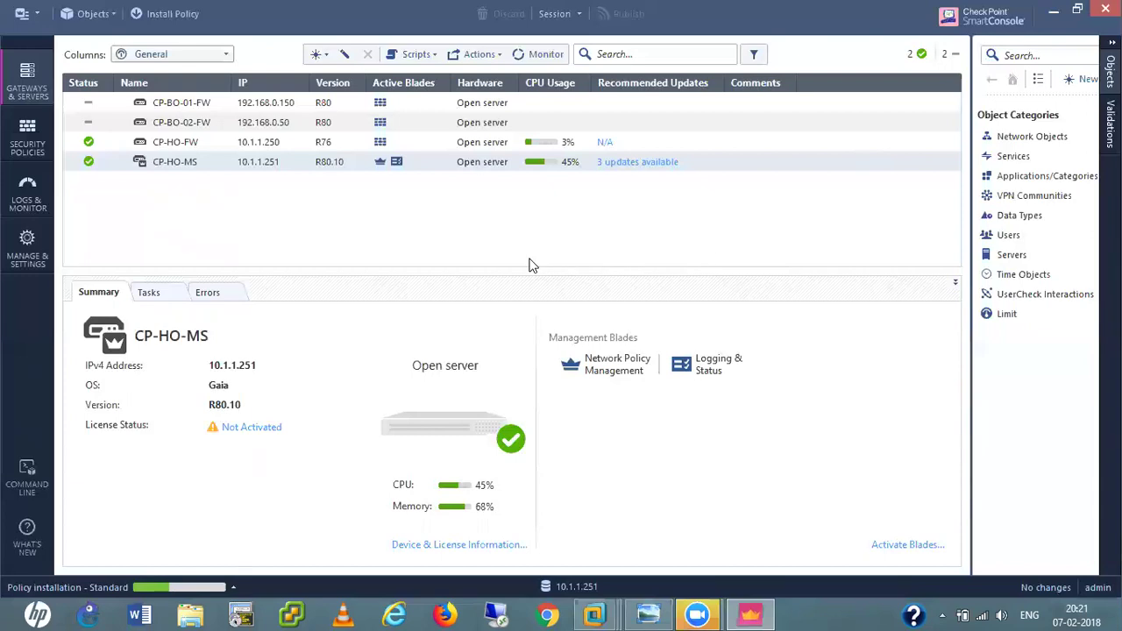
pyautogui.click(239, 591)
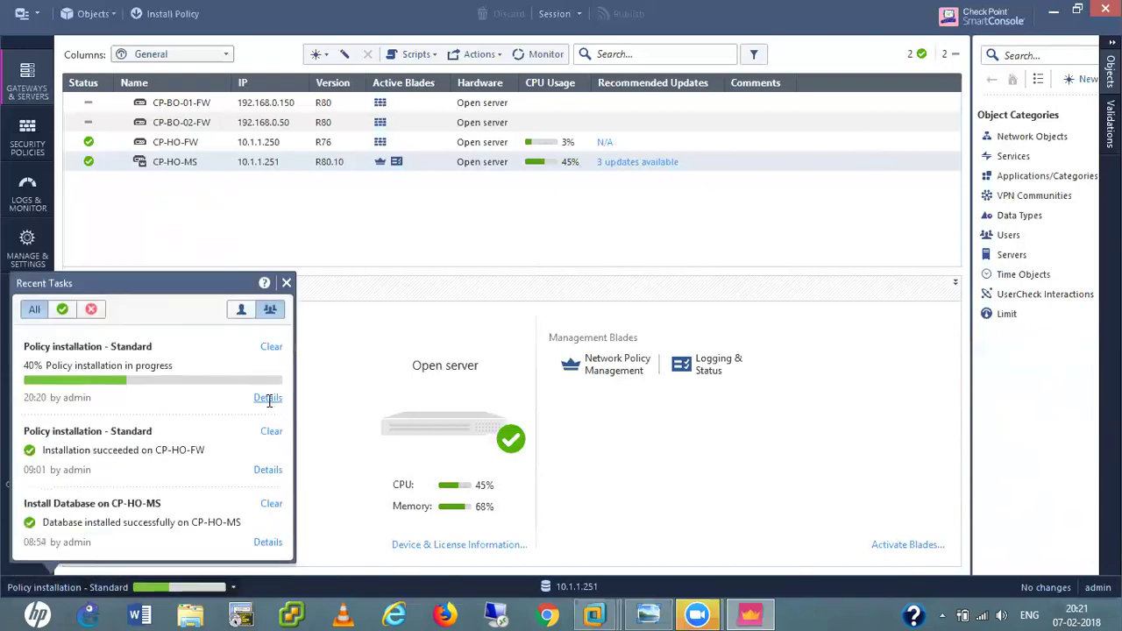
pyautogui.click(401, 381)
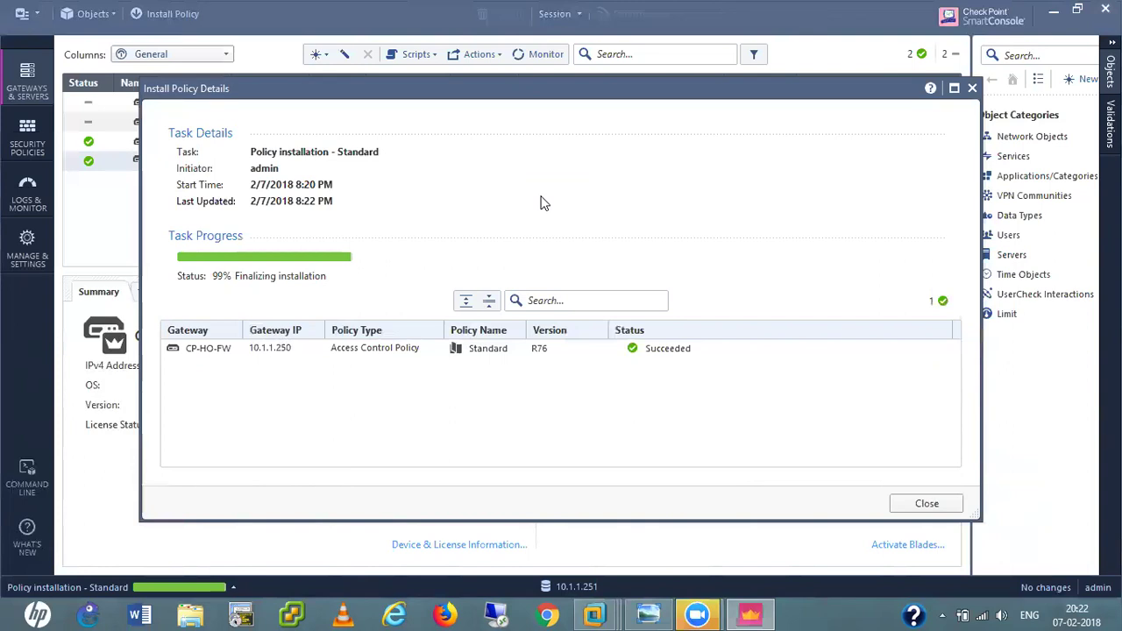
pyautogui.click(927, 502)
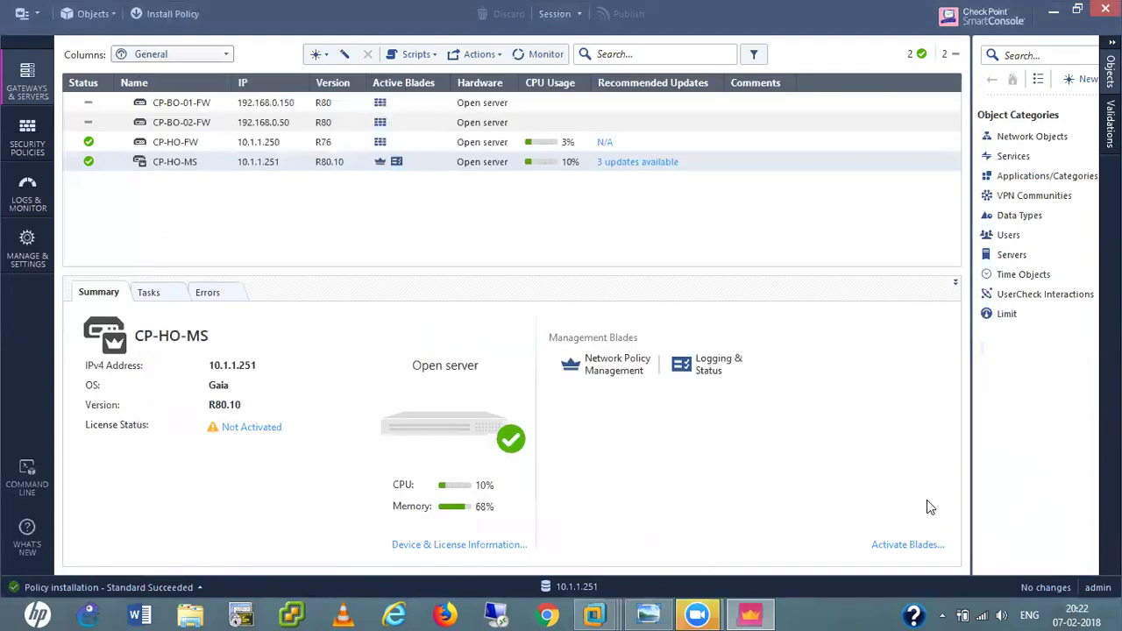
# Initialize SIC on CP-BO-01-FW with the one-time password, accept the retrieved topology, and save the gateway.
pyautogui.doubleClick(179, 104)
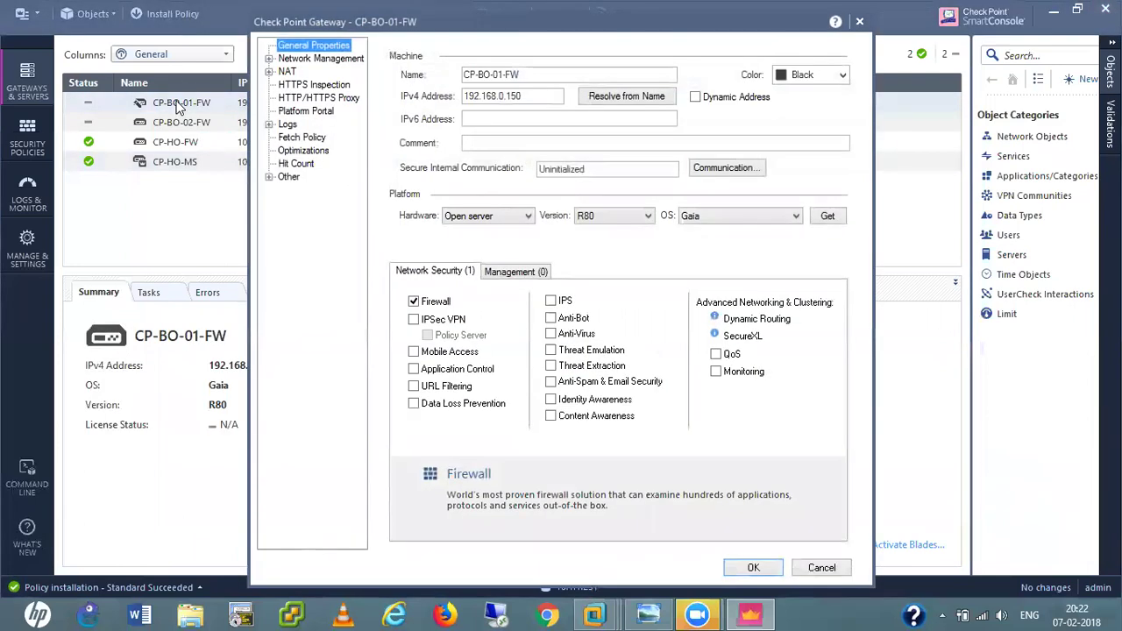
pyautogui.click(728, 170)
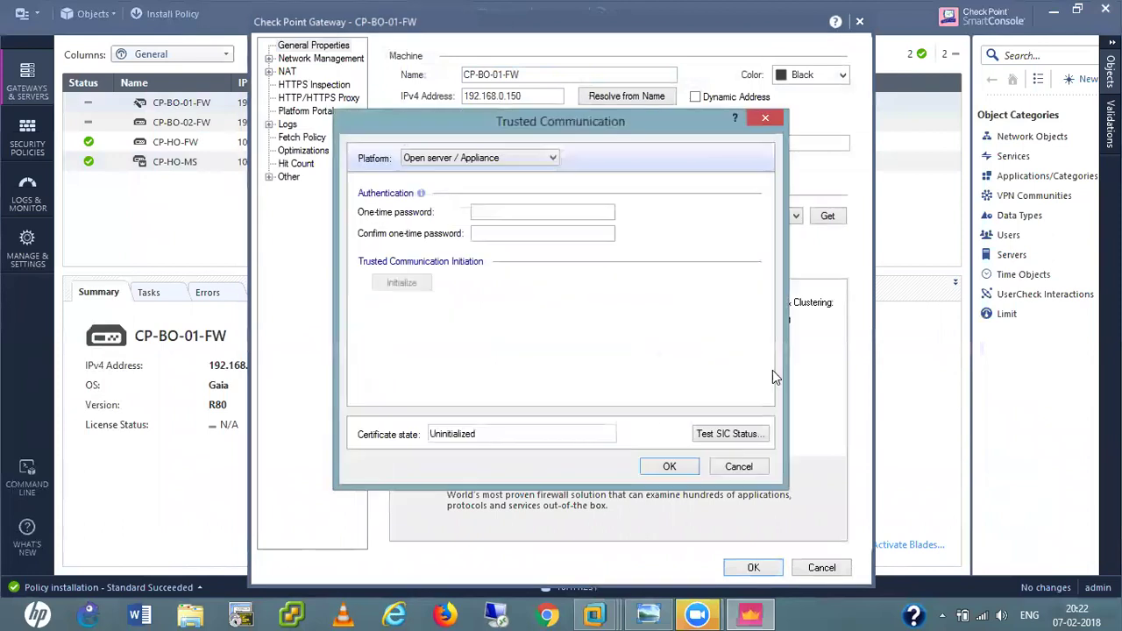
pyautogui.click(518, 213)
pyautogui.write('123456')
pyautogui.click(517, 235)
pyautogui.write('123456')
pyautogui.click(408, 282)
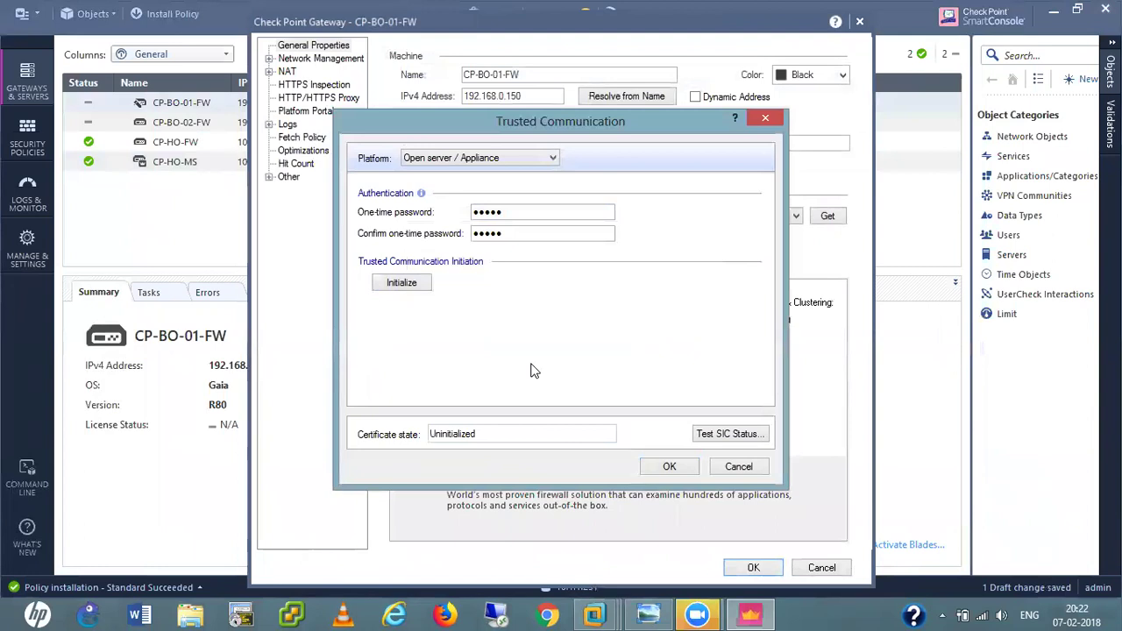
pyautogui.click(670, 467)
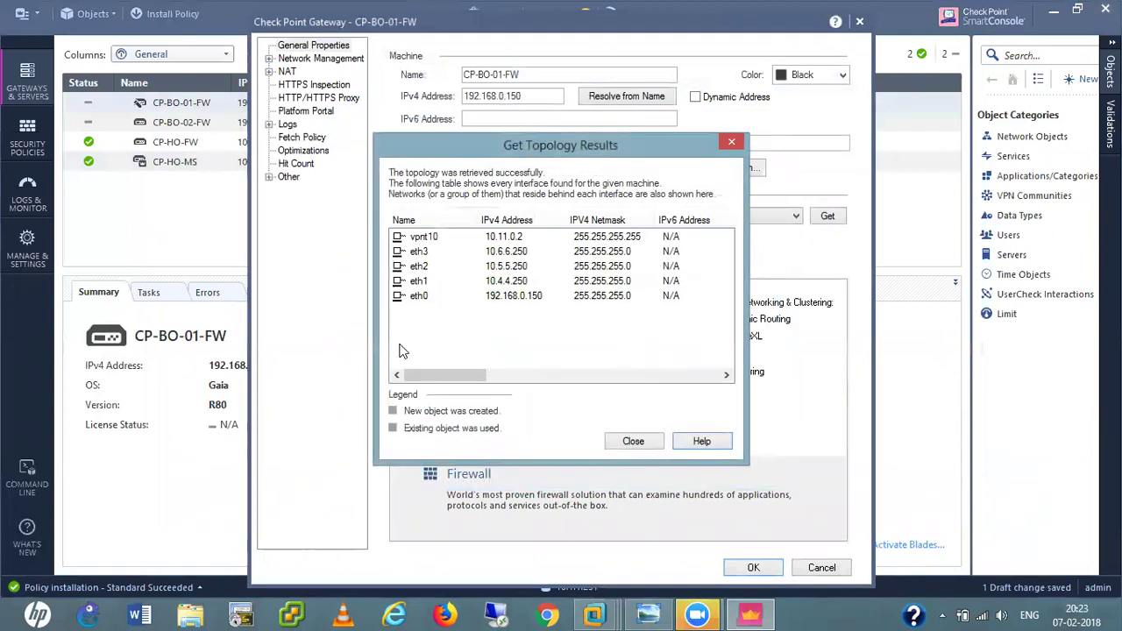
pyautogui.click(633, 441)
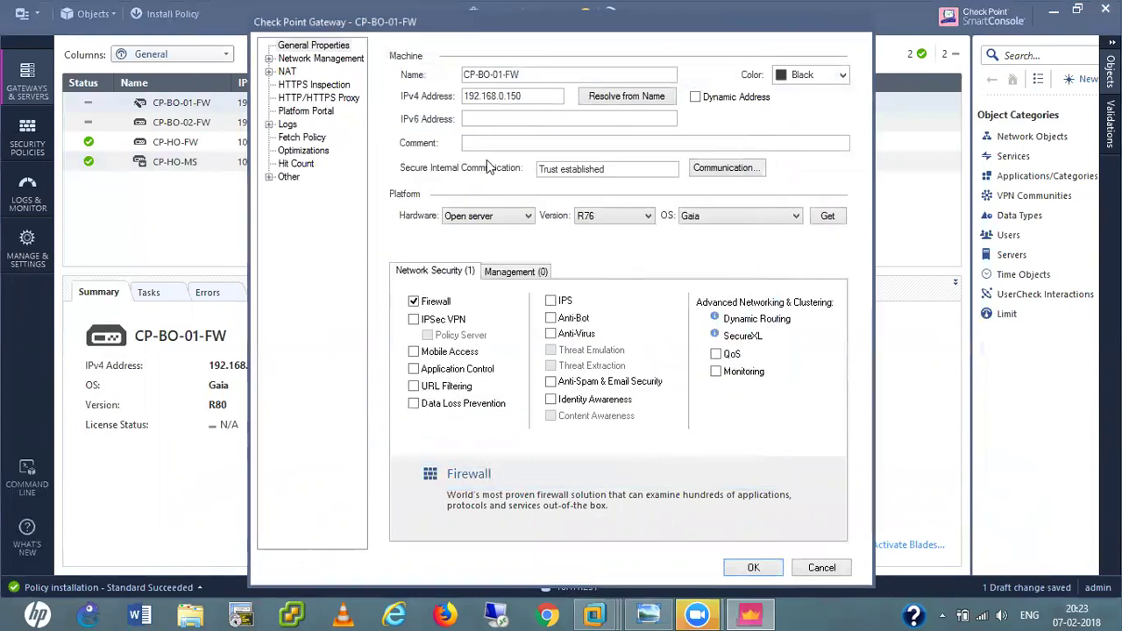
pyautogui.click(752, 569)
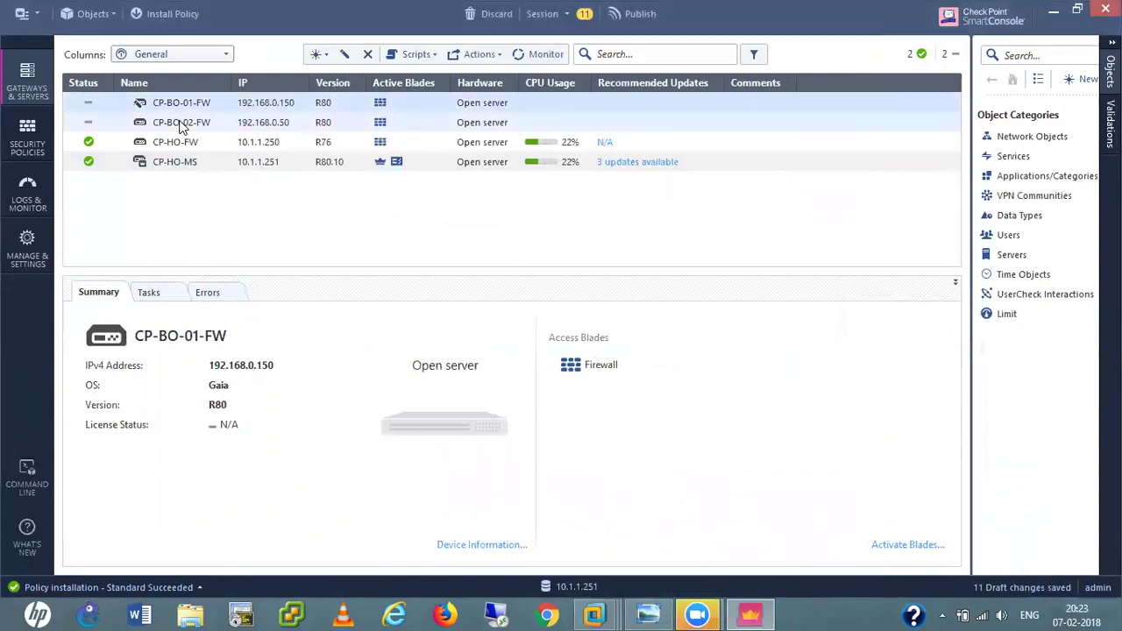
# Initialize SIC on CP-BO-02-FW with the one-time password, accept the retrieved topology, and save the gateway.
pyautogui.click(180, 123)
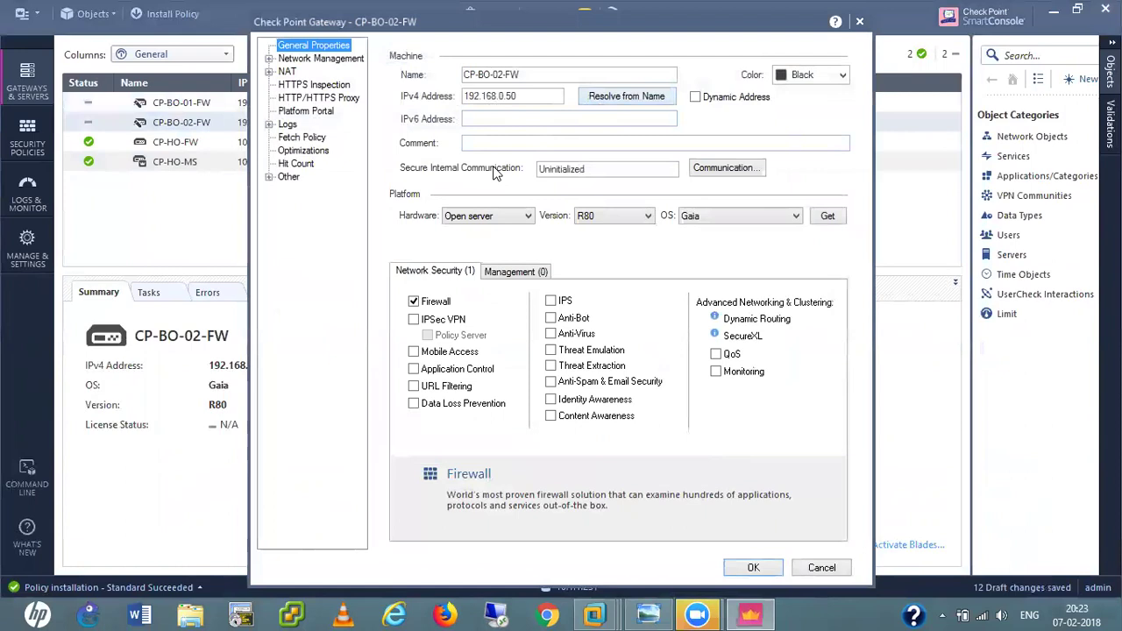
pyautogui.click(714, 171)
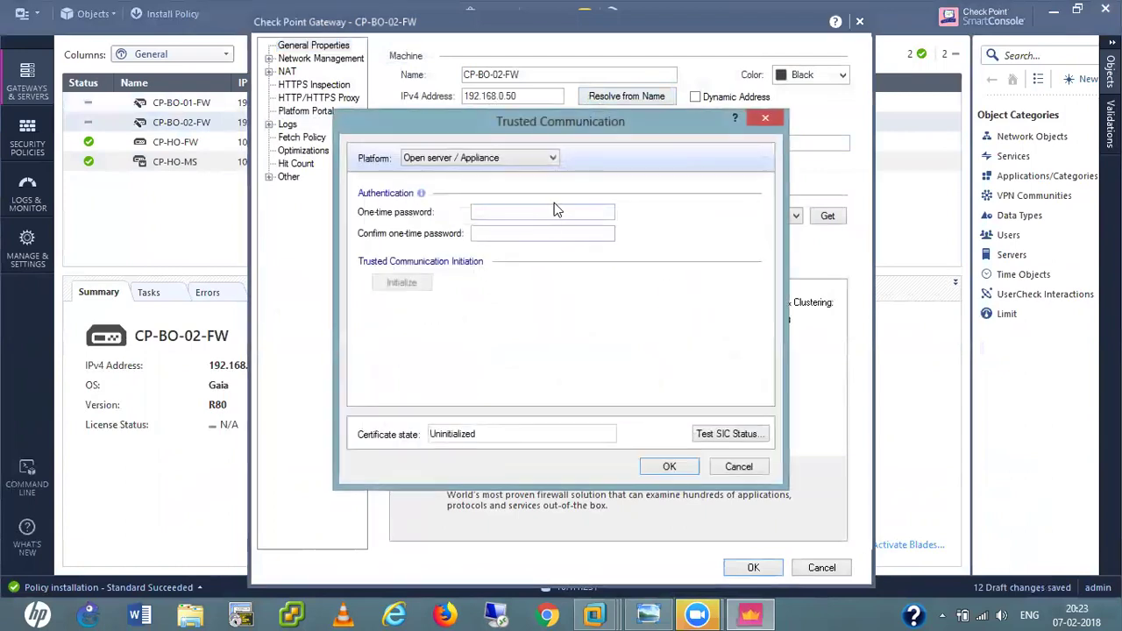
pyautogui.click(547, 213)
pyautogui.write('123456')
pyautogui.press('Tab')
pyautogui.write('123456')
pyautogui.click(401, 283)
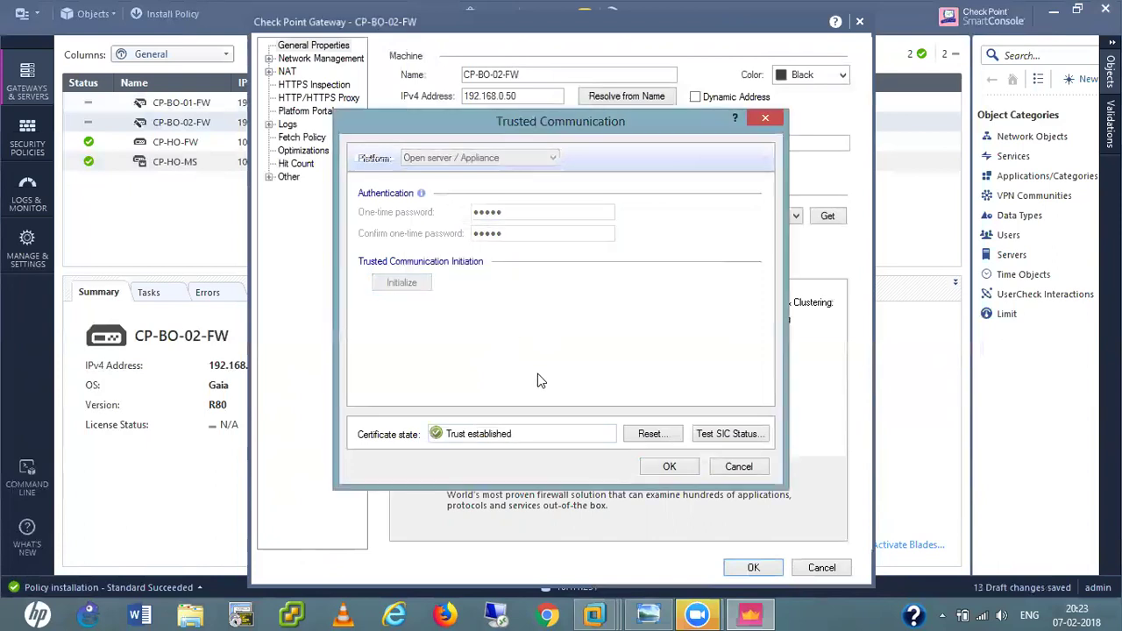
pyautogui.click(669, 466)
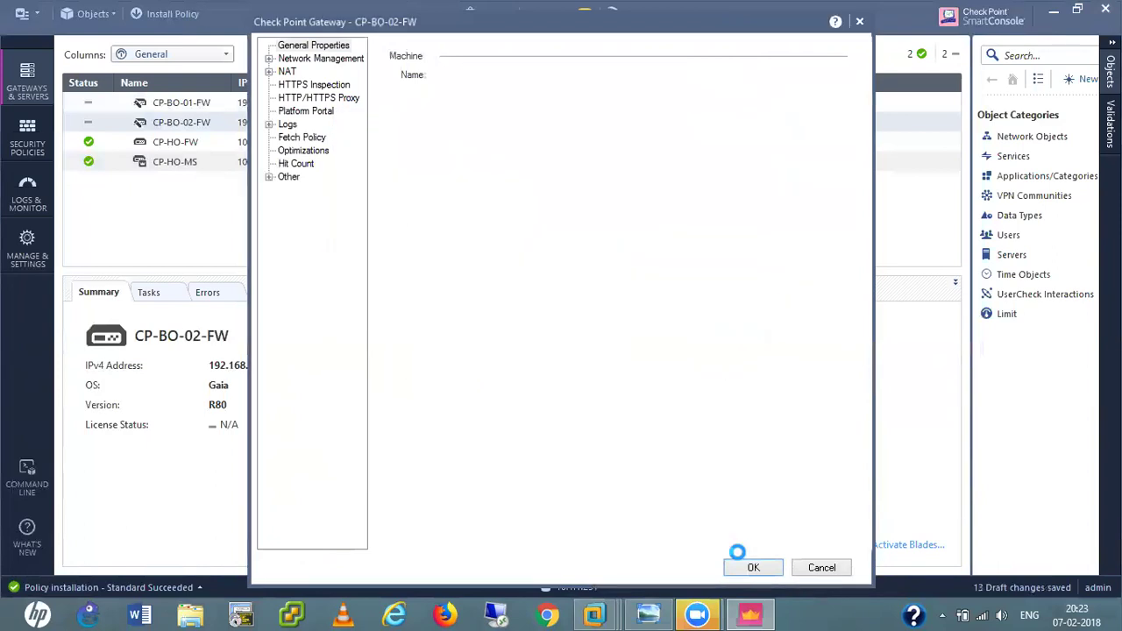
pyautogui.click(634, 443)
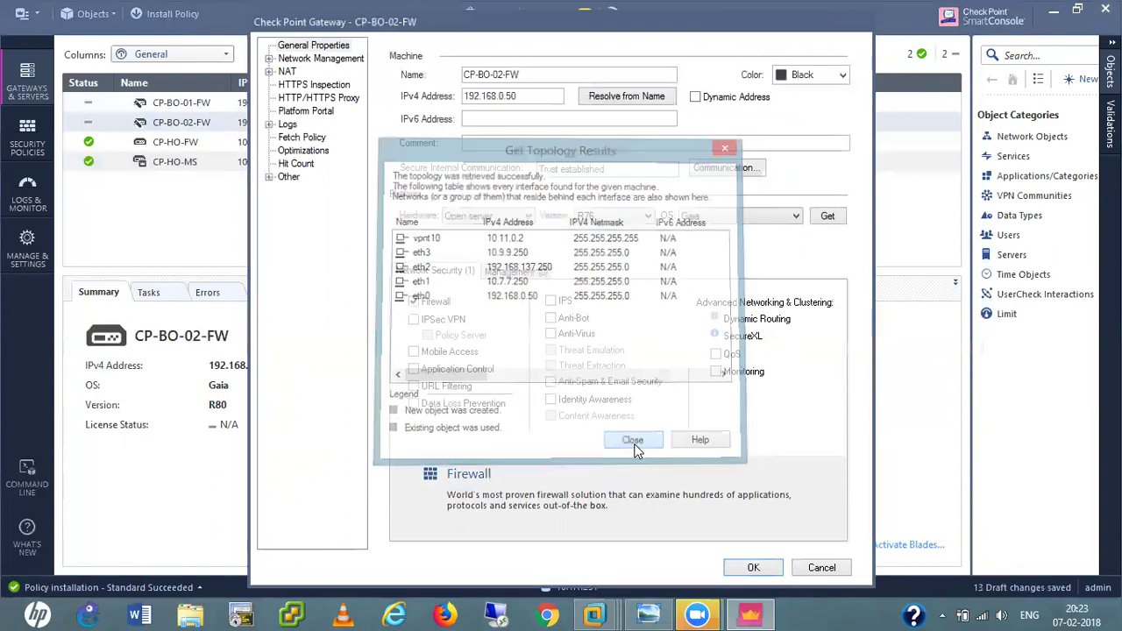
pyautogui.click(753, 568)
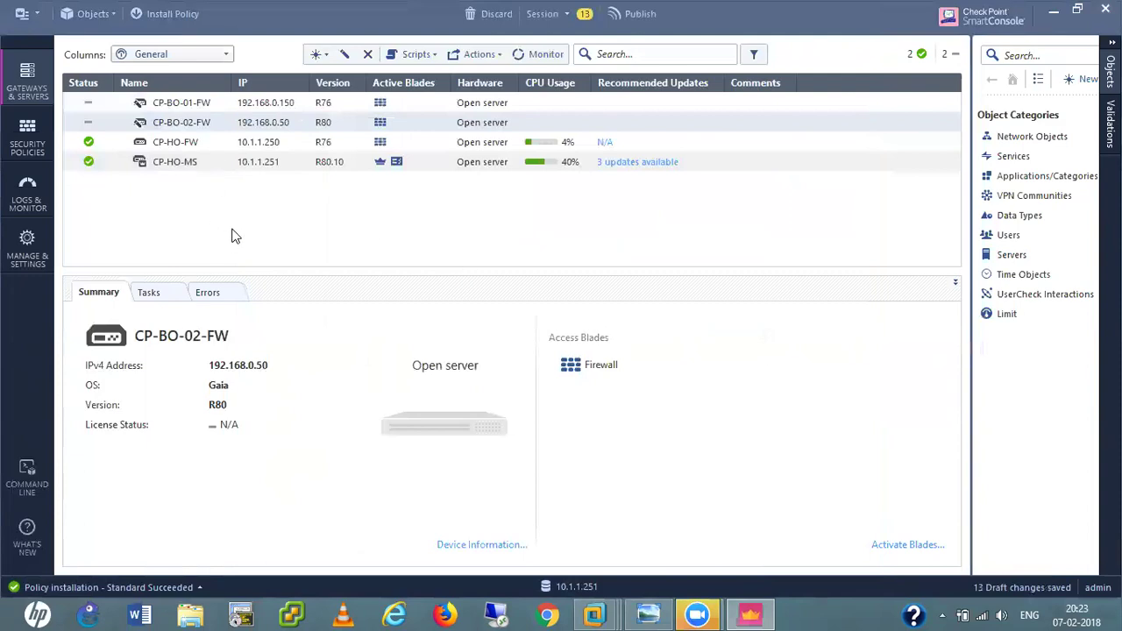
# Open the Standard Access Control rulebase and browse its rulebase actions and policy context menus.
pyautogui.click(26, 145)
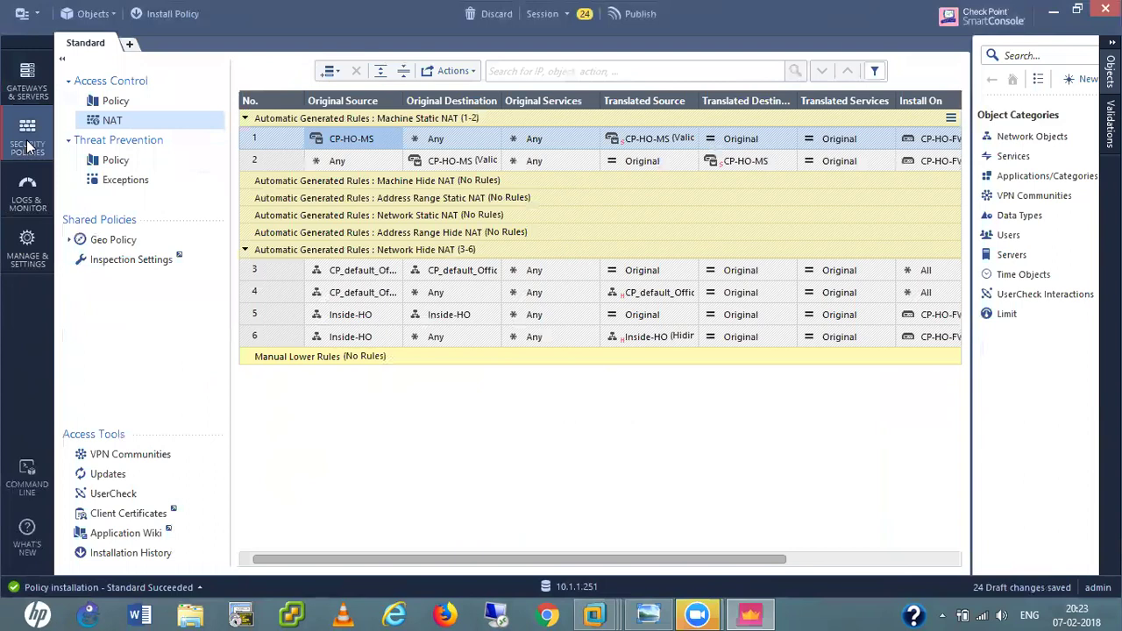
pyautogui.click(115, 103)
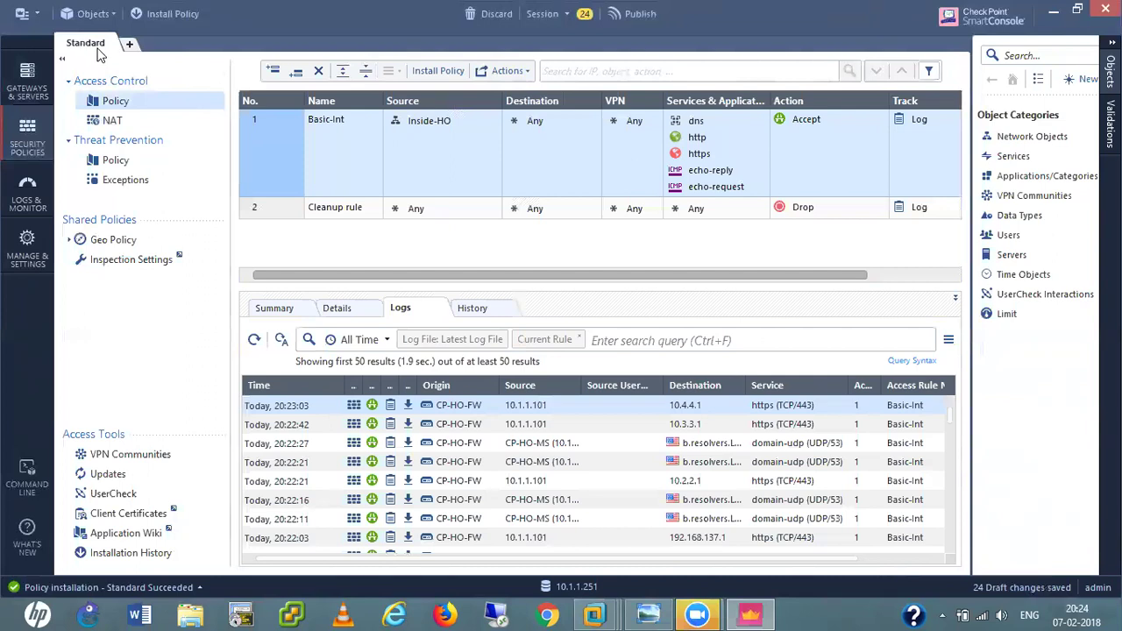
pyautogui.click(522, 75)
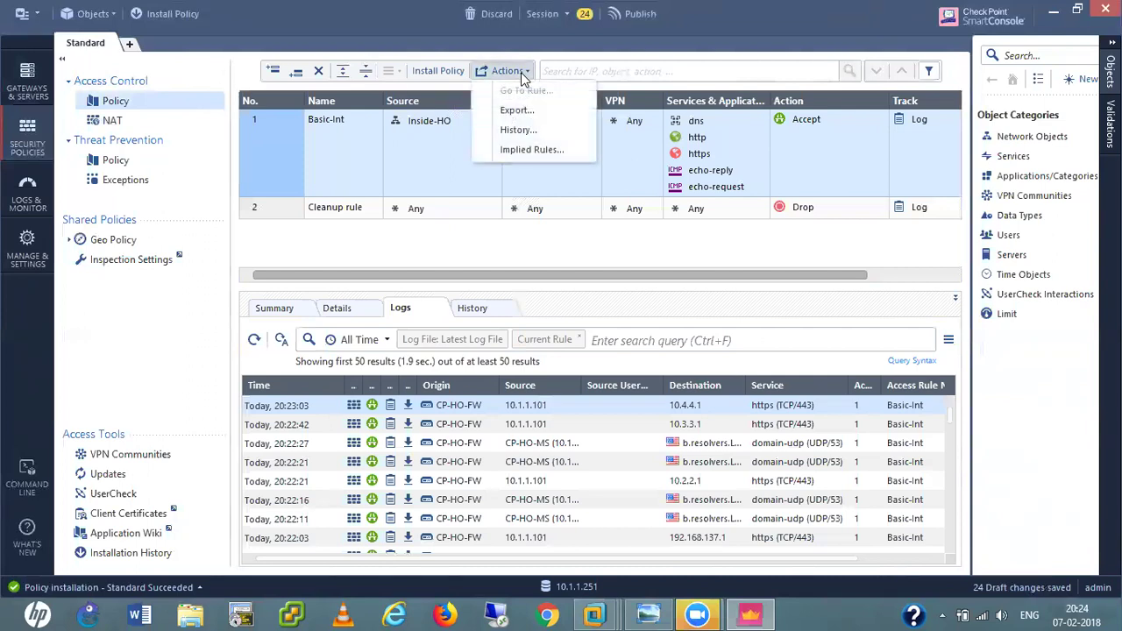
pyautogui.click(429, 263)
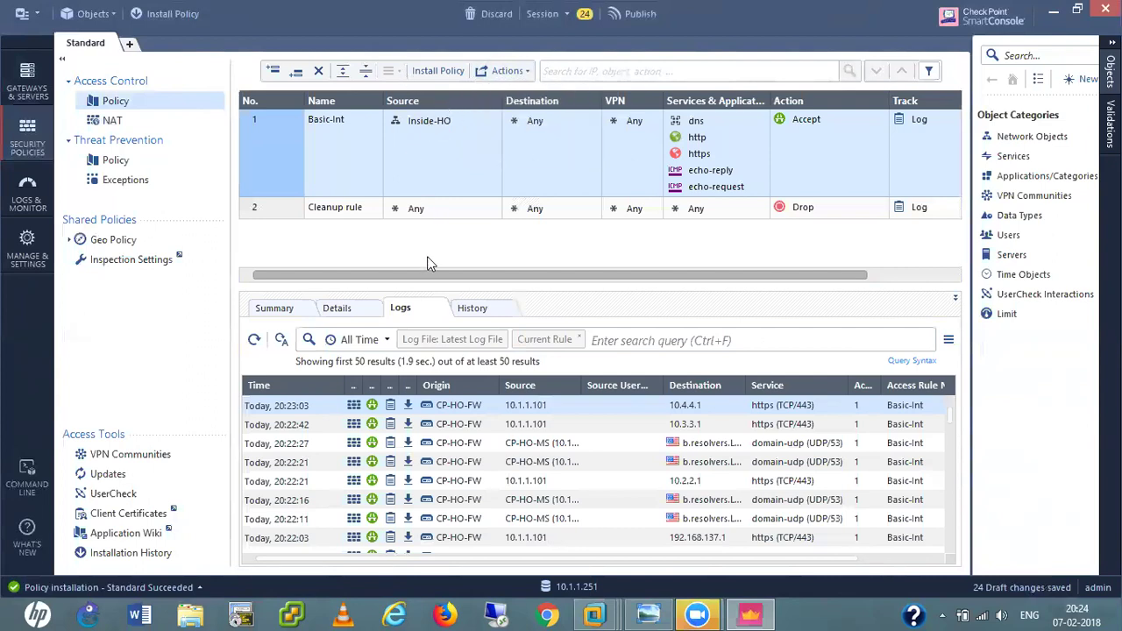
pyautogui.rightClick(105, 103)
pyautogui.click(114, 58)
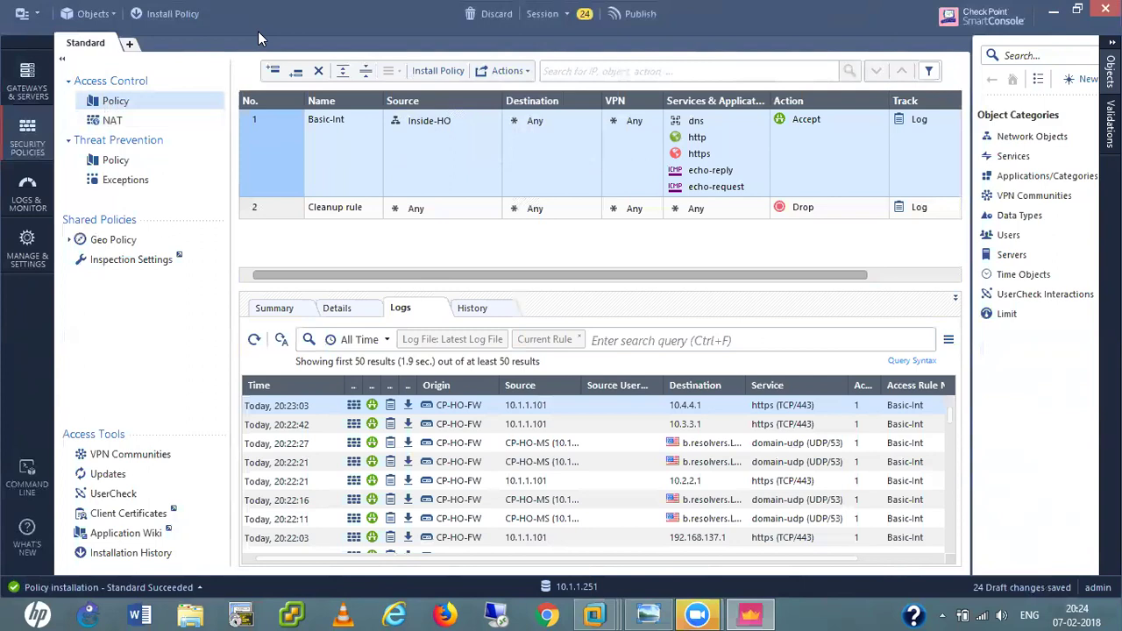
pyautogui.rightClick(96, 50)
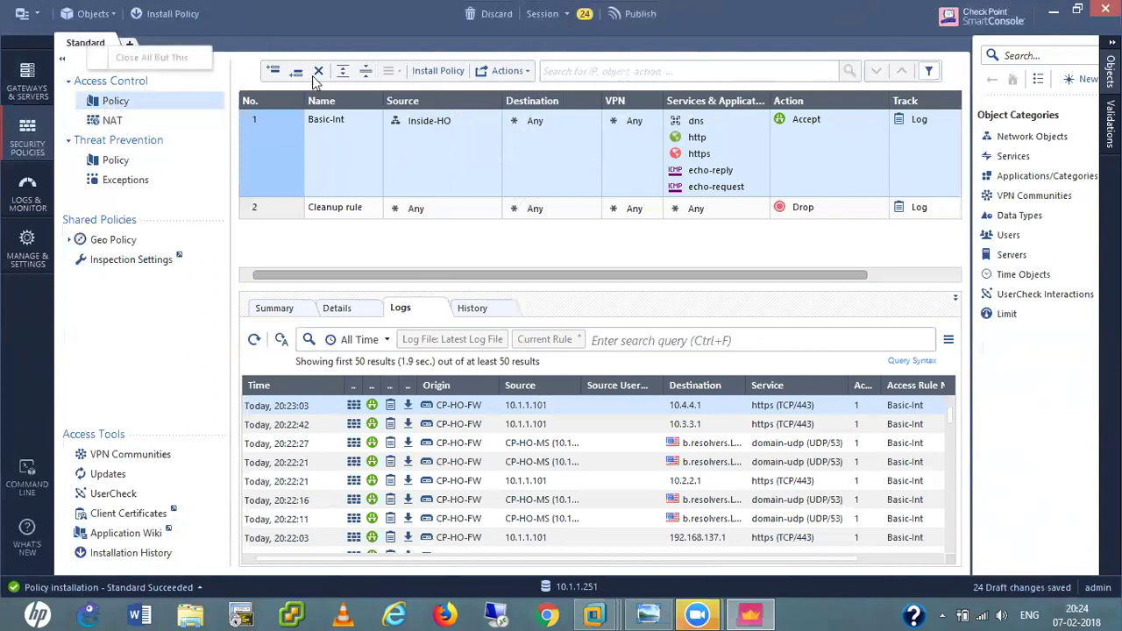
pyautogui.click(397, 83)
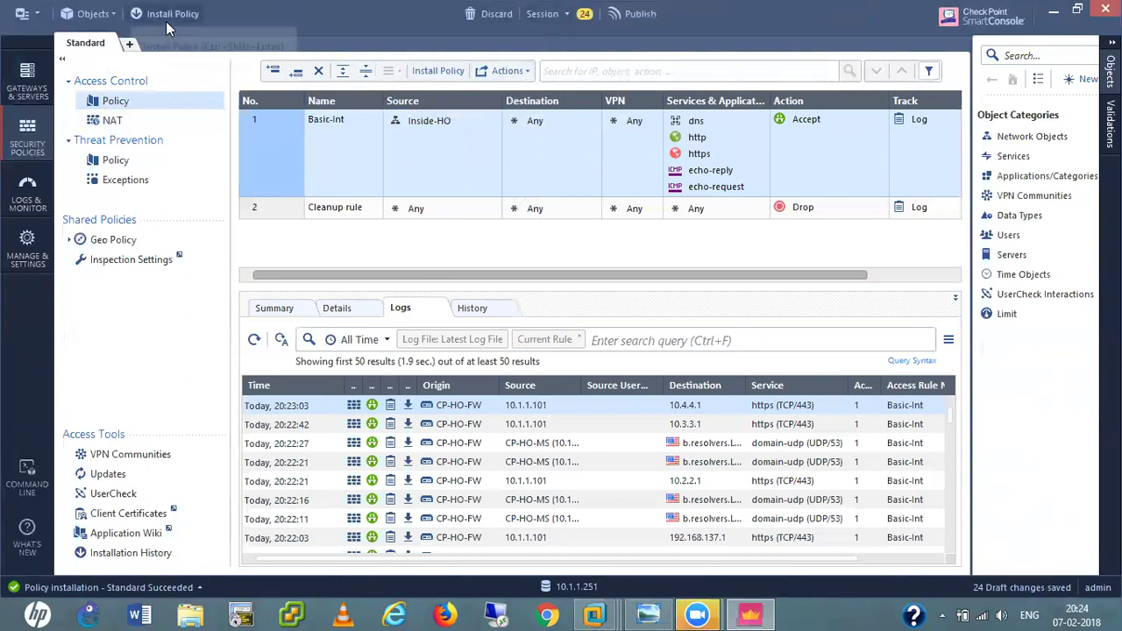
# Open Manage policies and layers from the main menu and look over the package actions list.
pyautogui.click(32, 19)
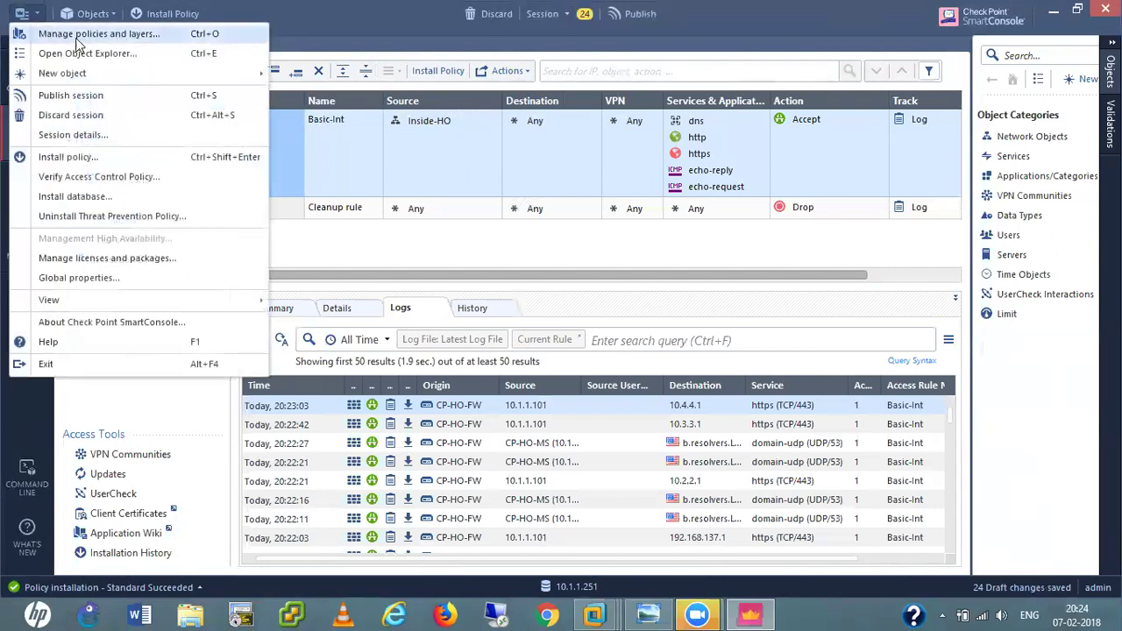
pyautogui.click(130, 39)
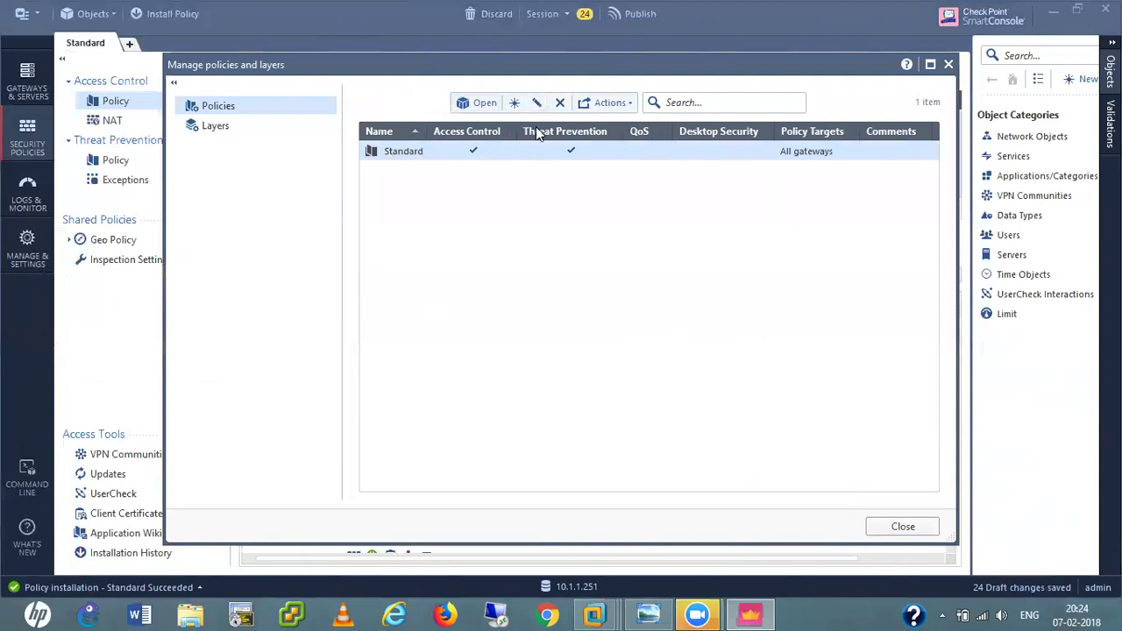
pyautogui.click(611, 103)
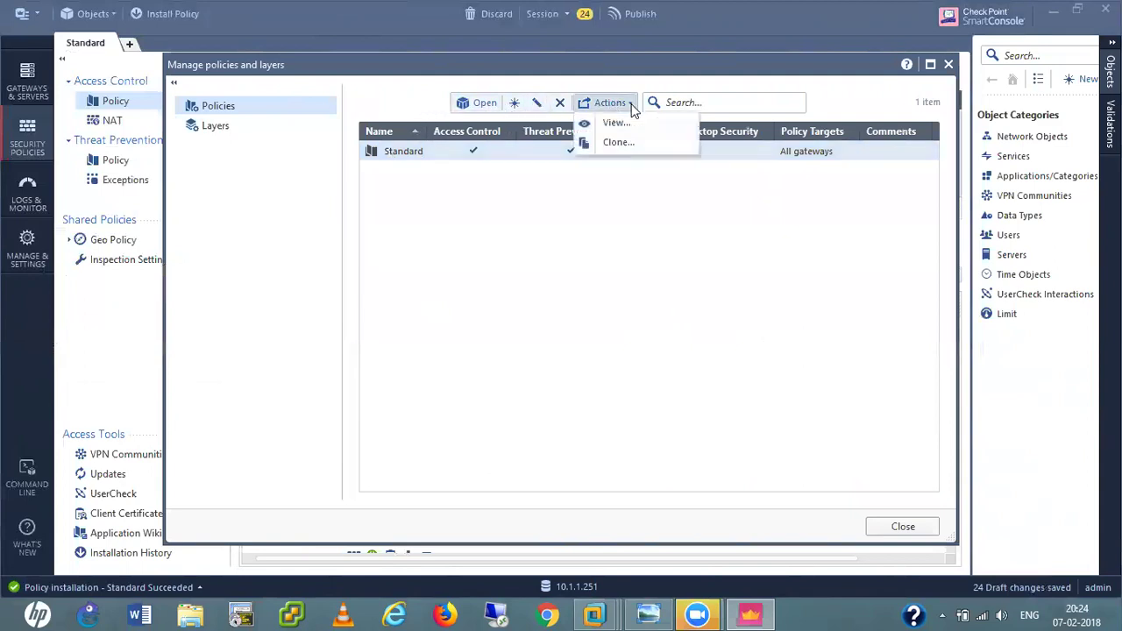
pyautogui.click(507, 209)
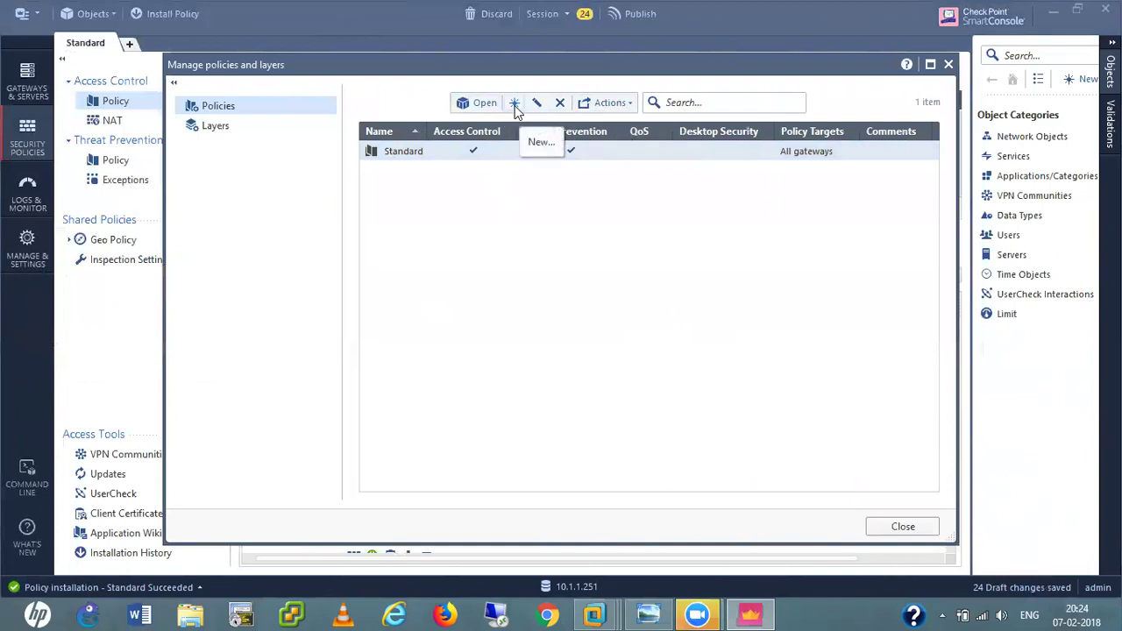
# Create a new Access Control policy package named CP-BO-01-FW-Policy-Package.
pyautogui.click(515, 104)
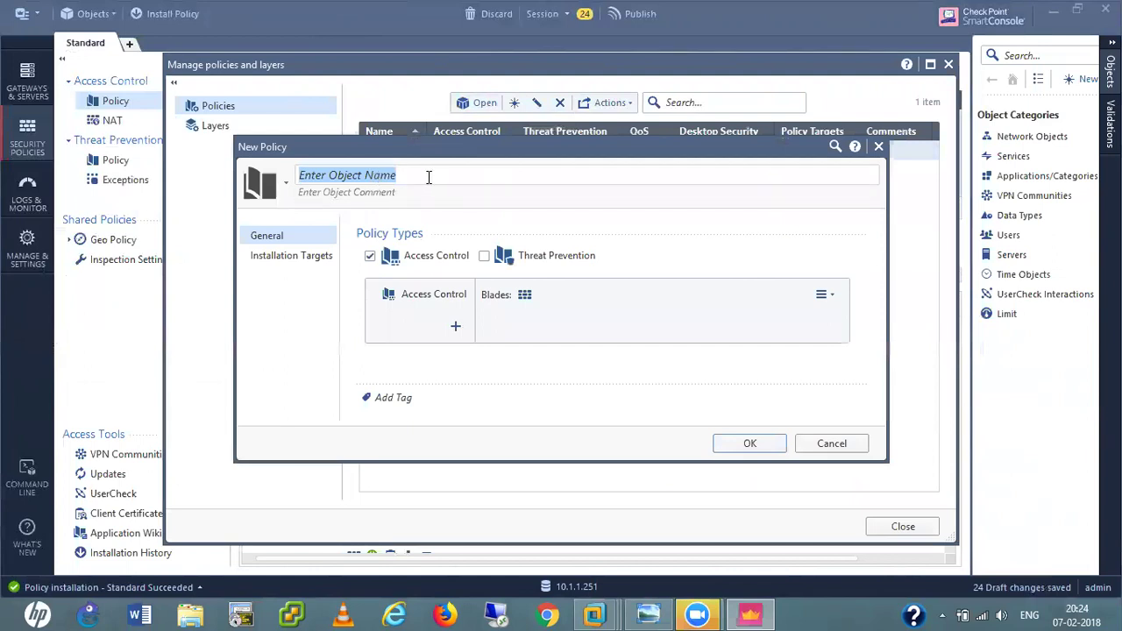
pyautogui.write('CP-BO-01-F')
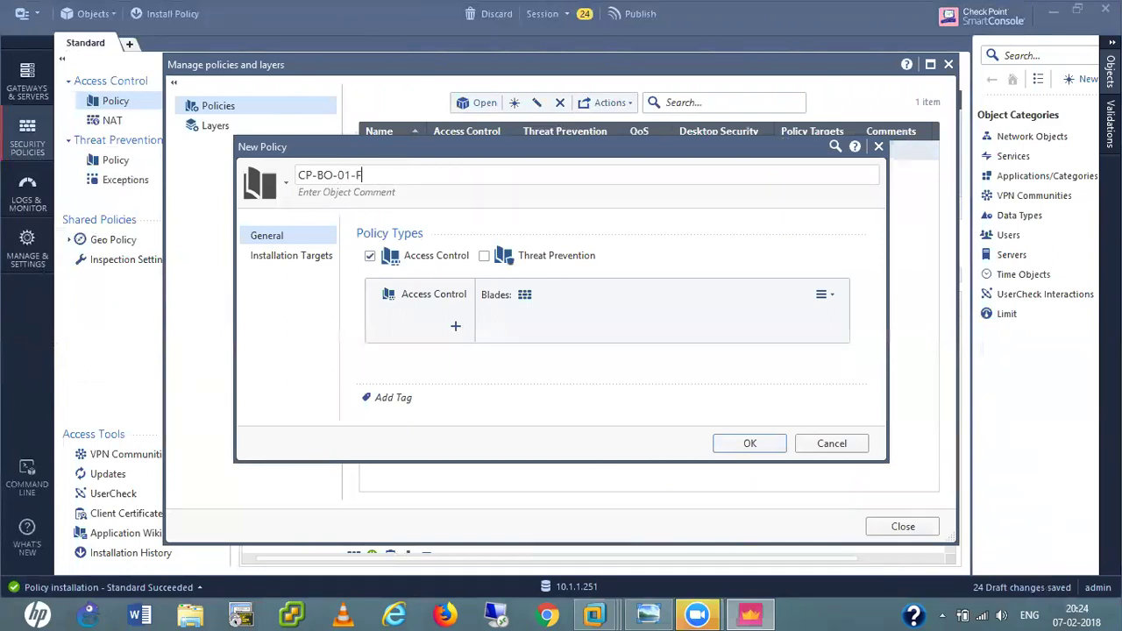
pyautogui.write('W-Policy-Package')
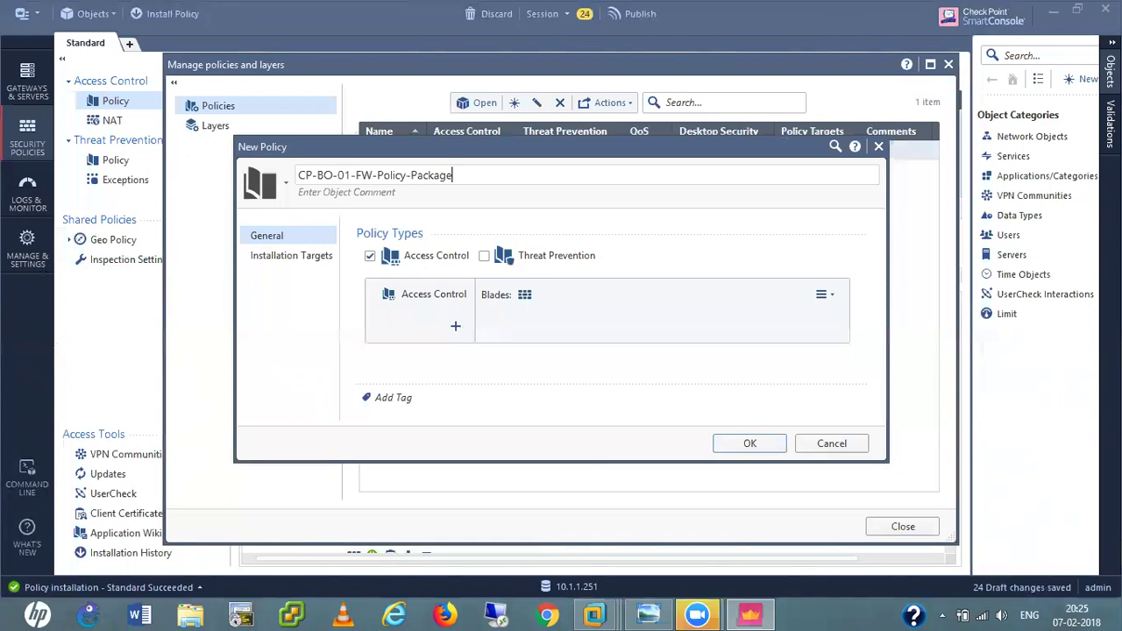
pyautogui.click(753, 443)
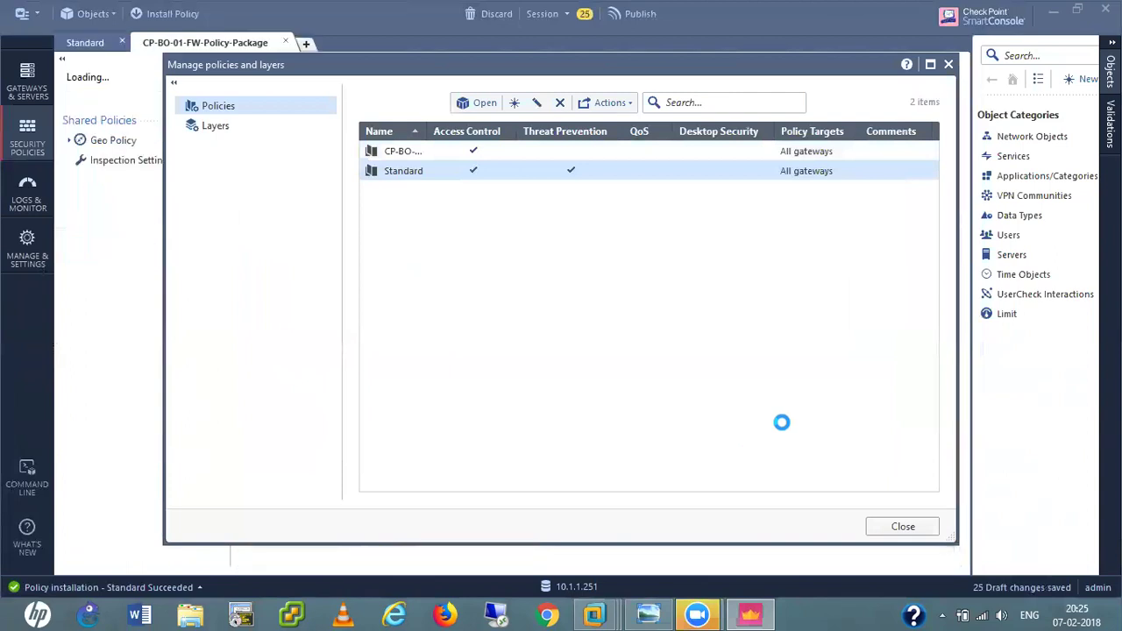
# Edit CP-BO-01-FW-Policy-Package so its installation target is only the CP-BO-01-FW gateway.
pyautogui.click(414, 154)
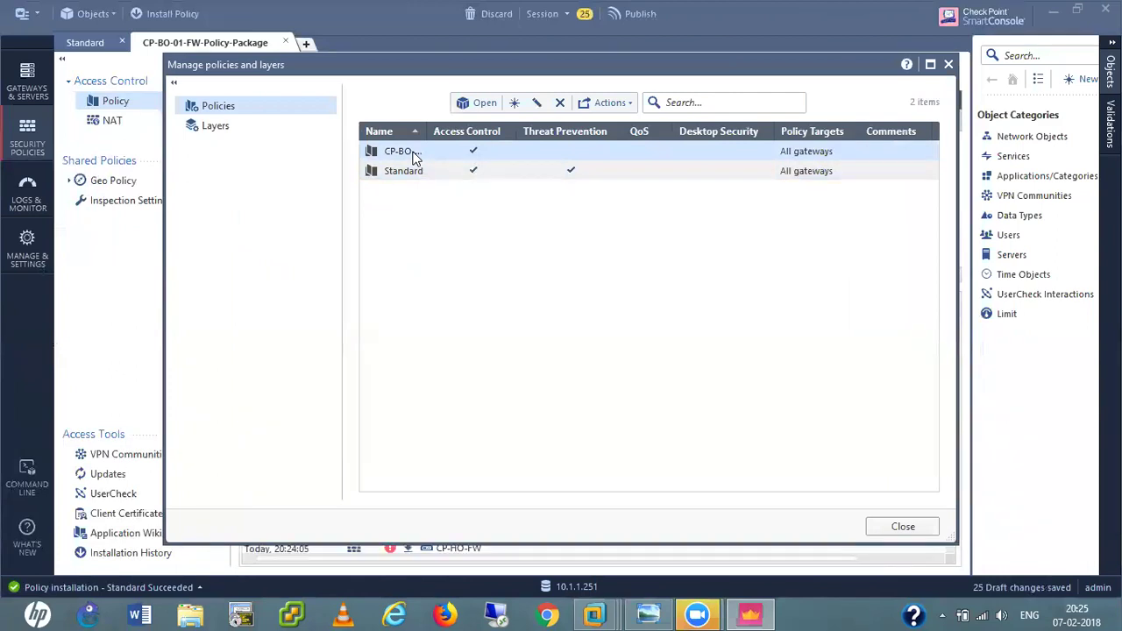
pyautogui.rightClick(414, 156)
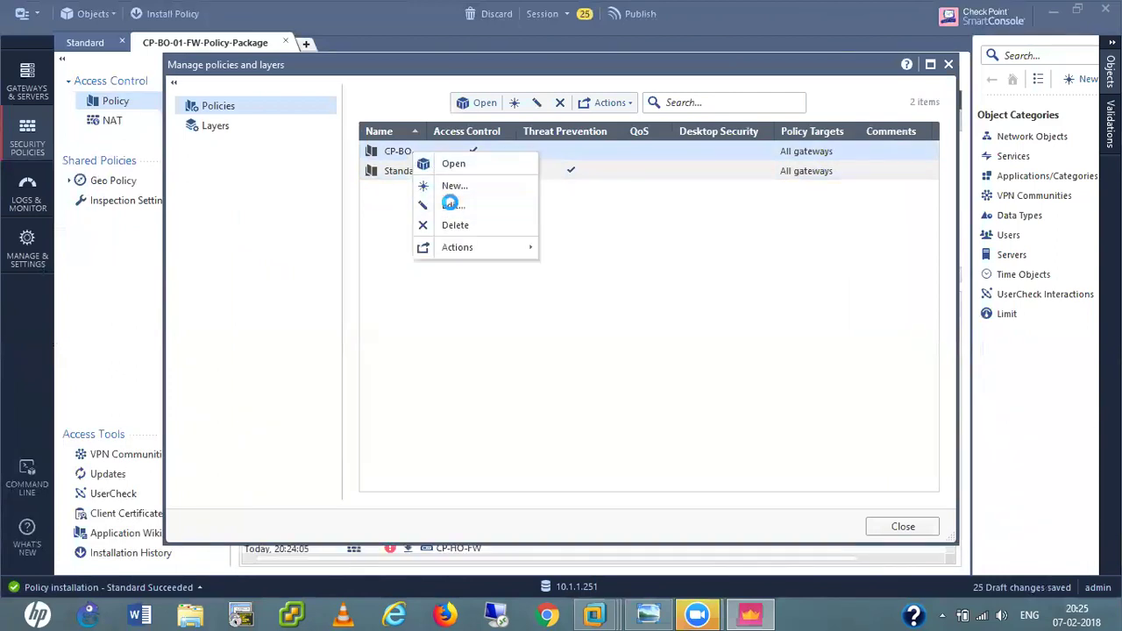
pyautogui.click(450, 204)
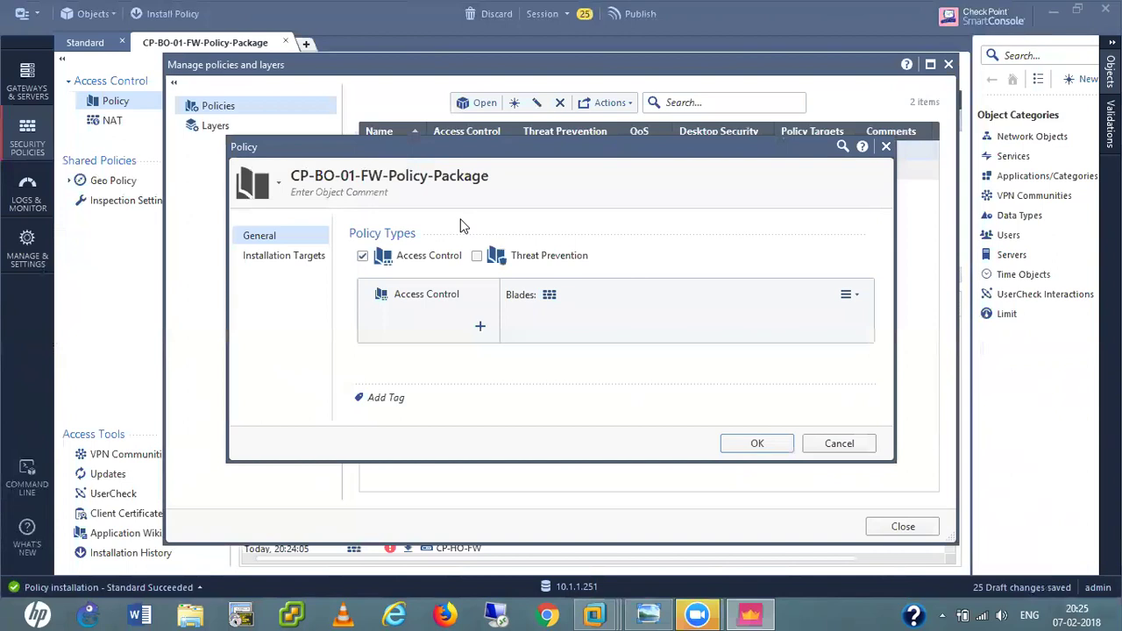
pyautogui.click(292, 259)
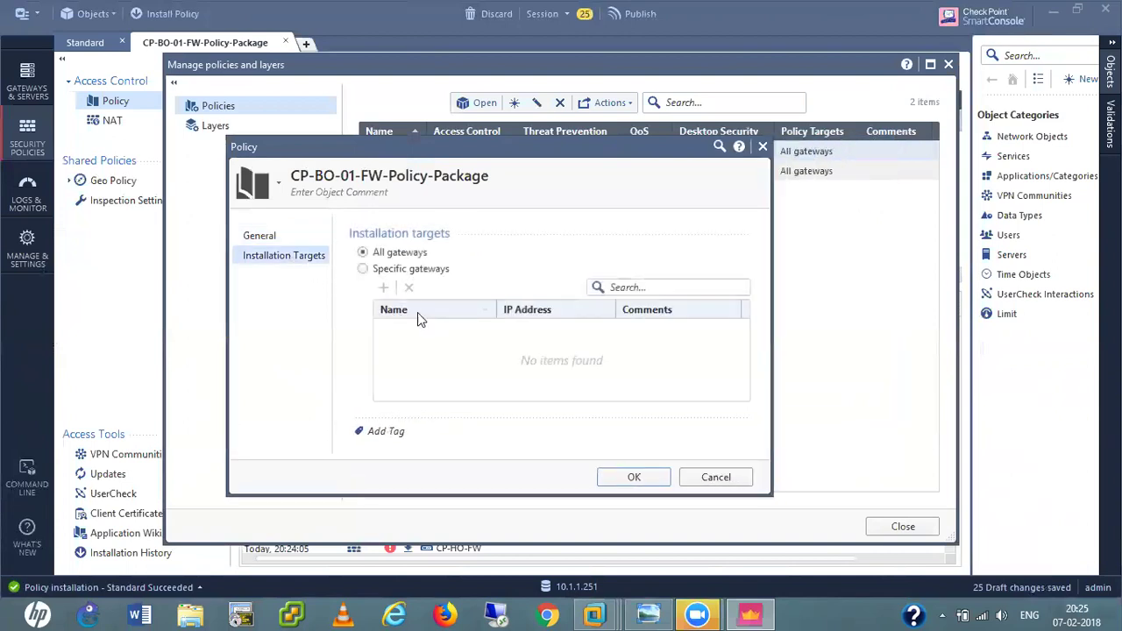
pyautogui.click(363, 269)
pyautogui.click(383, 289)
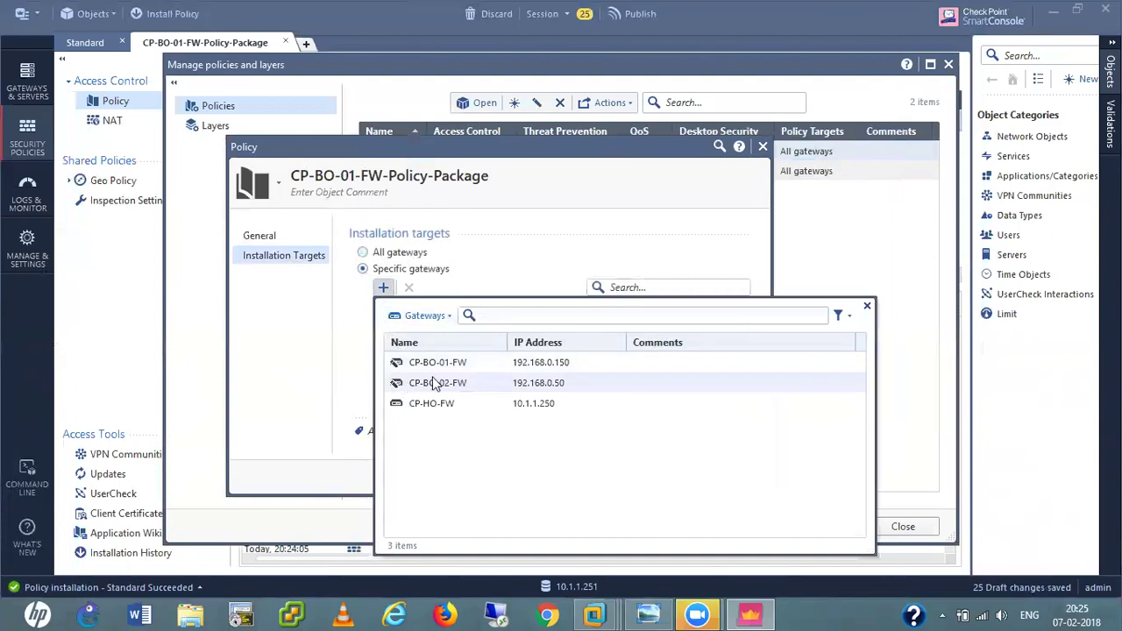
pyautogui.click(443, 364)
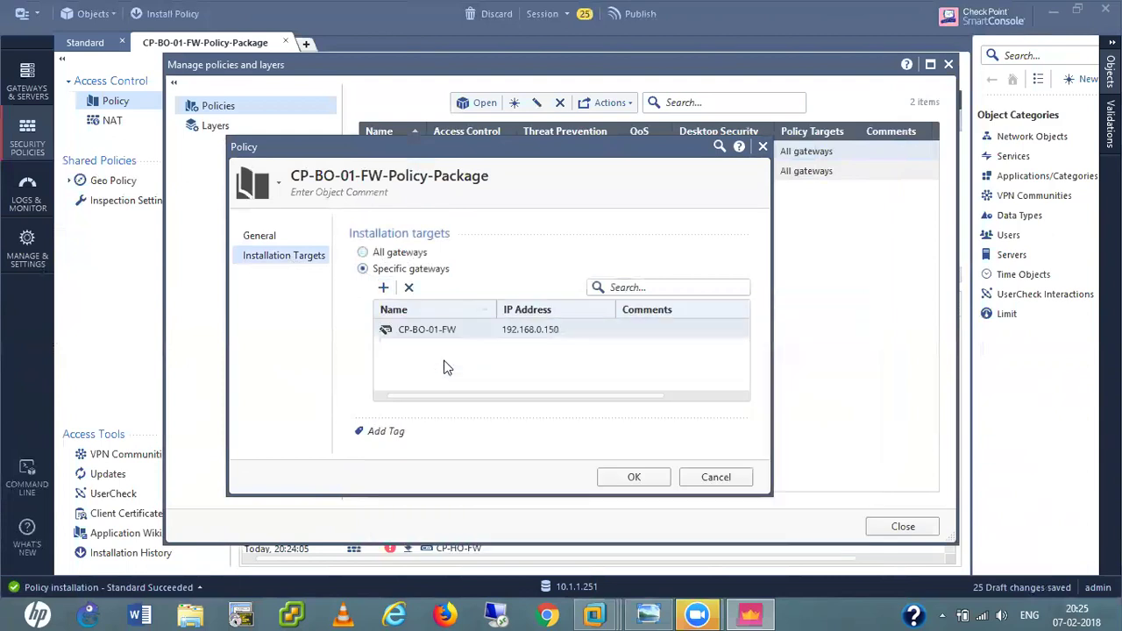
pyautogui.click(632, 477)
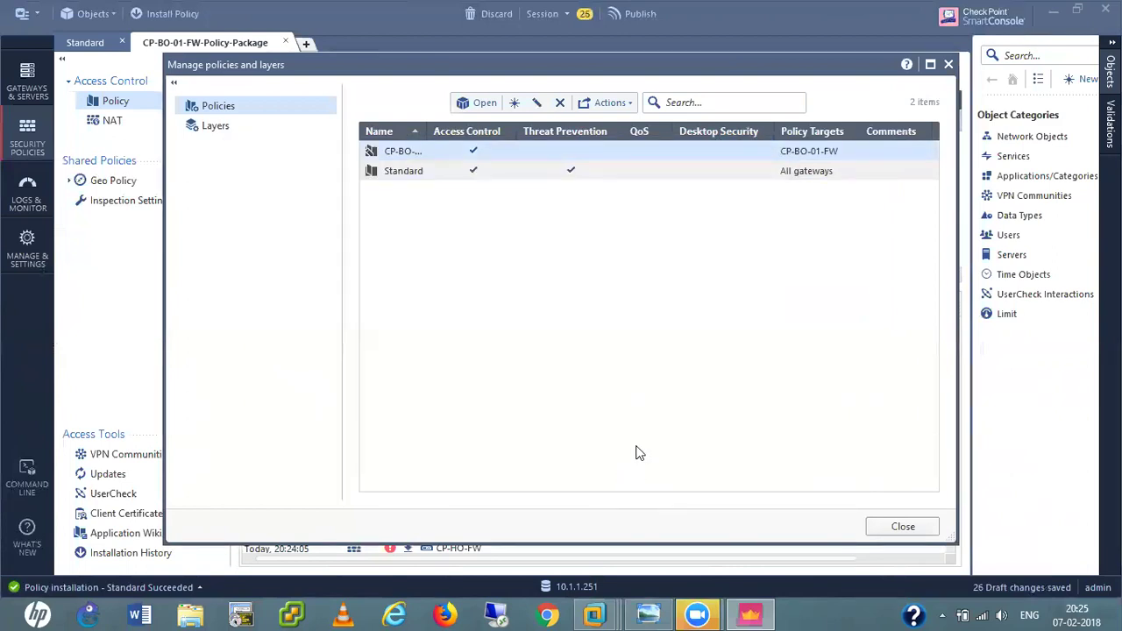
# Start another policy package named CP-BO-2-FW-Policy-Package.
pyautogui.click(515, 103)
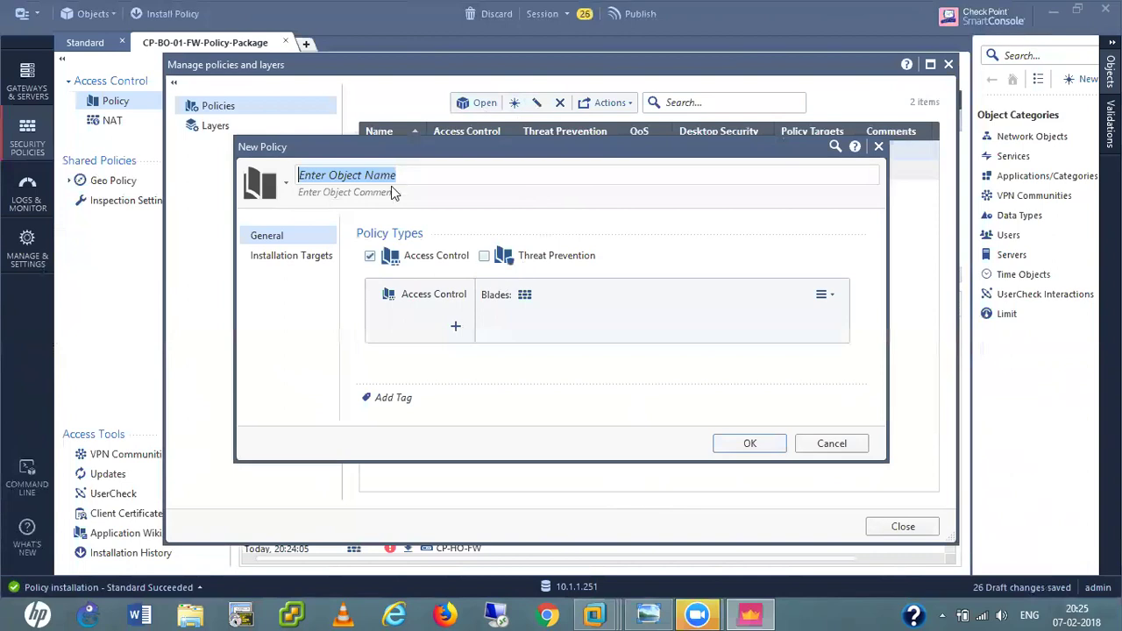
pyautogui.write('C')
pyautogui.press('BackSpace')
pyautogui.write('CP-BO-2')
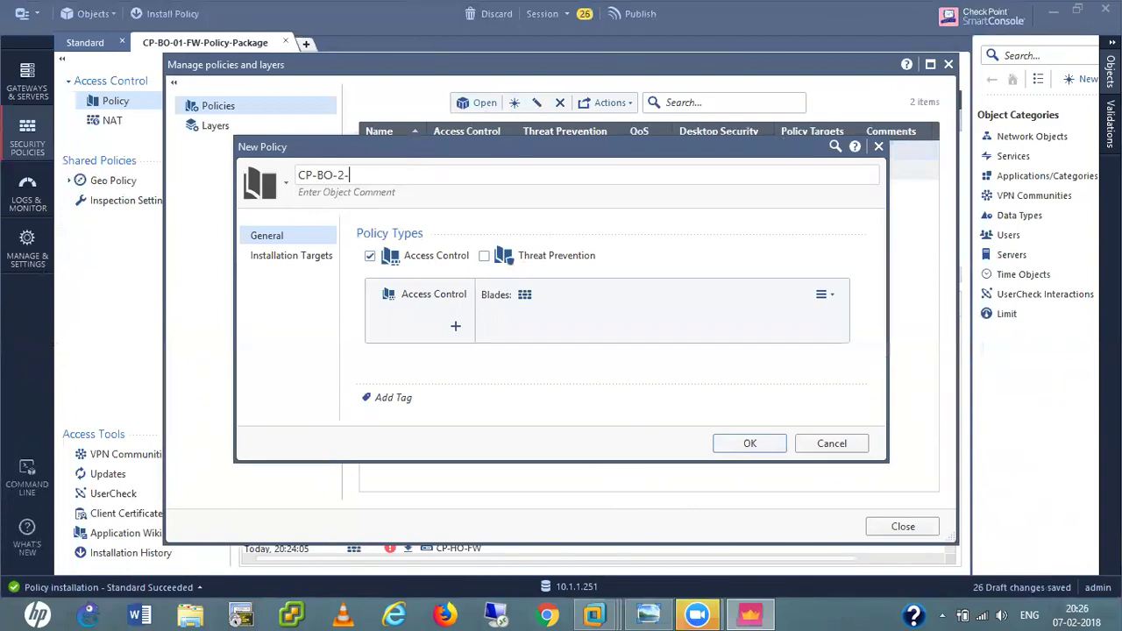
pyautogui.write('-FW-Palicy-Package')
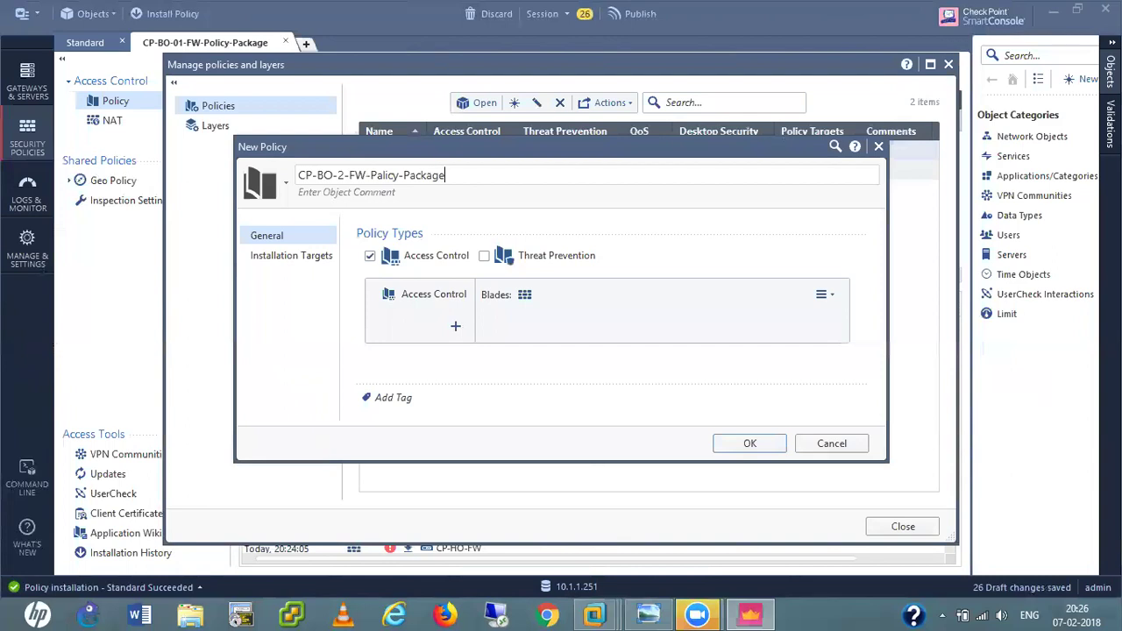
# Set the package's installation target to only CP-BO-02-FW and create it.
pyautogui.click(297, 255)
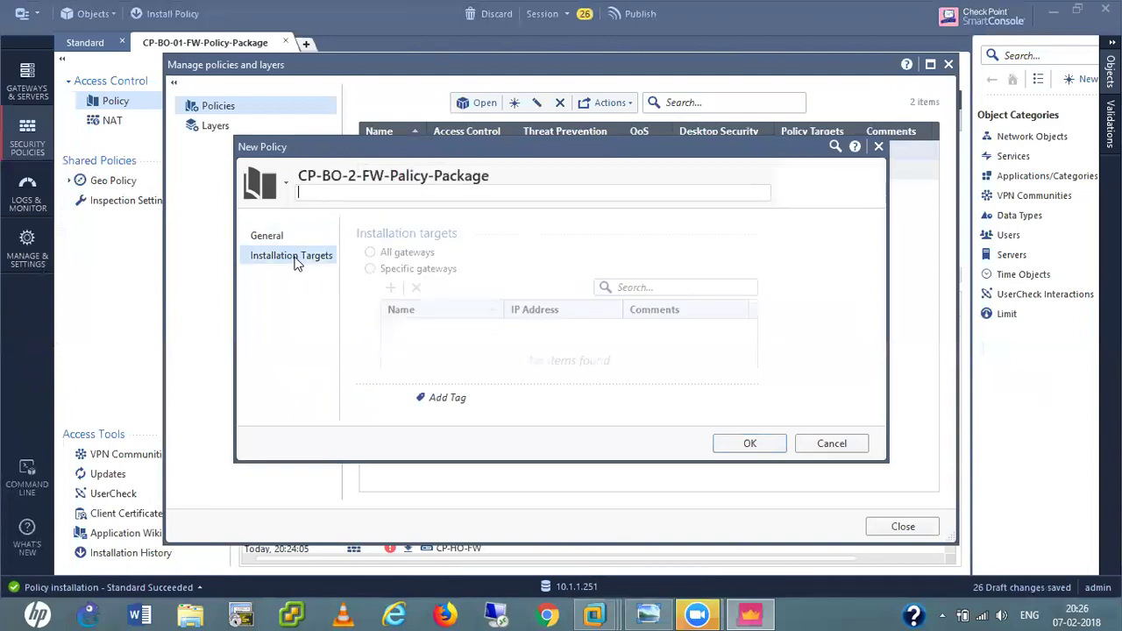
pyautogui.click(369, 270)
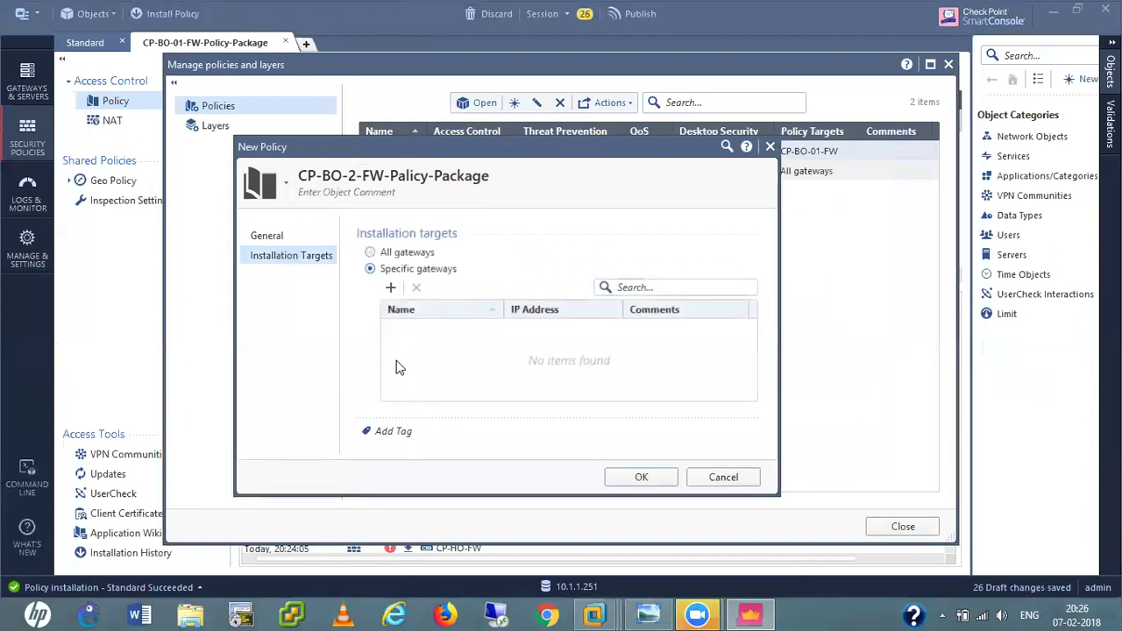
pyautogui.click(390, 288)
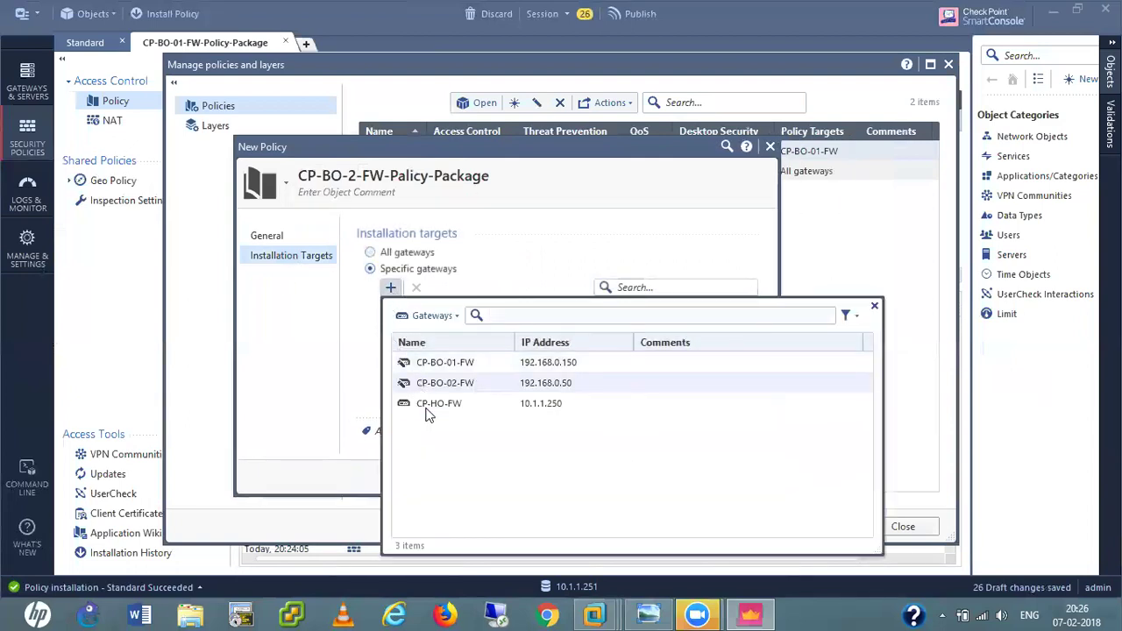
pyautogui.click(408, 383)
pyautogui.click(621, 479)
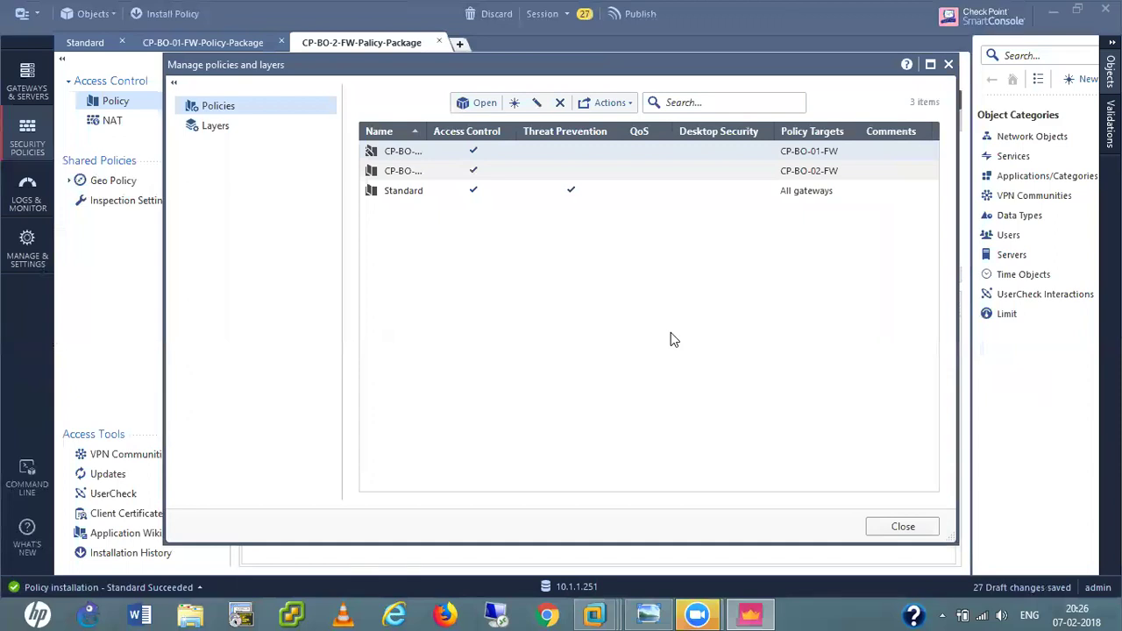
# Close the packages overview and browse the Standard, CP-BO-01 and CP-BO-2 rule tabs, ending on CP-BO-01.
pyautogui.click(902, 527)
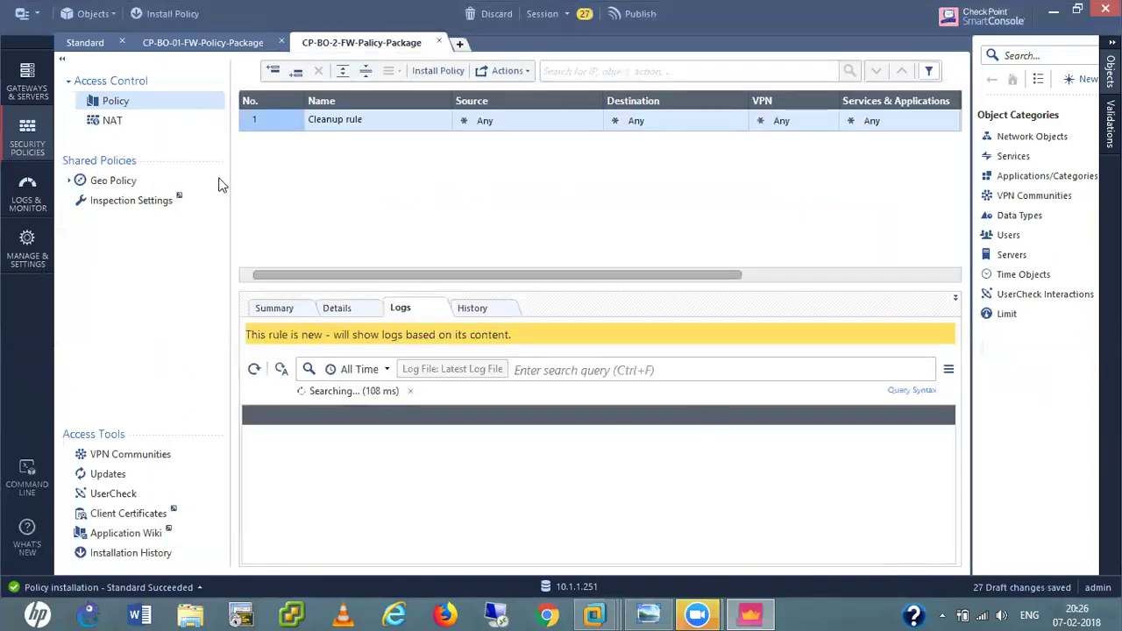
pyautogui.click(80, 45)
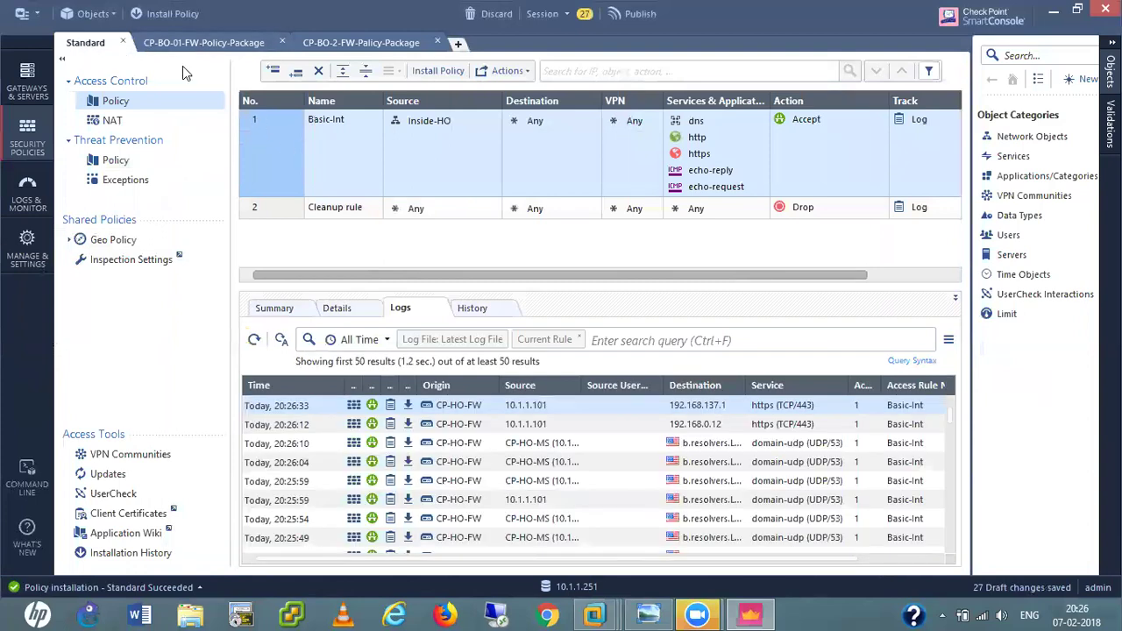
pyautogui.click(185, 43)
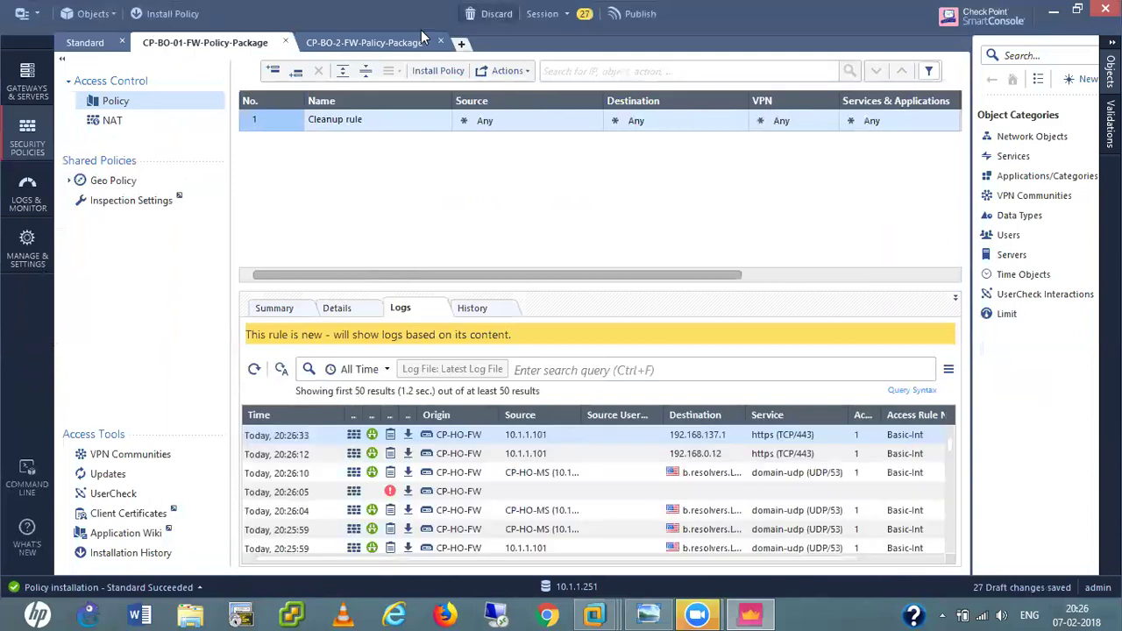
pyautogui.click(396, 42)
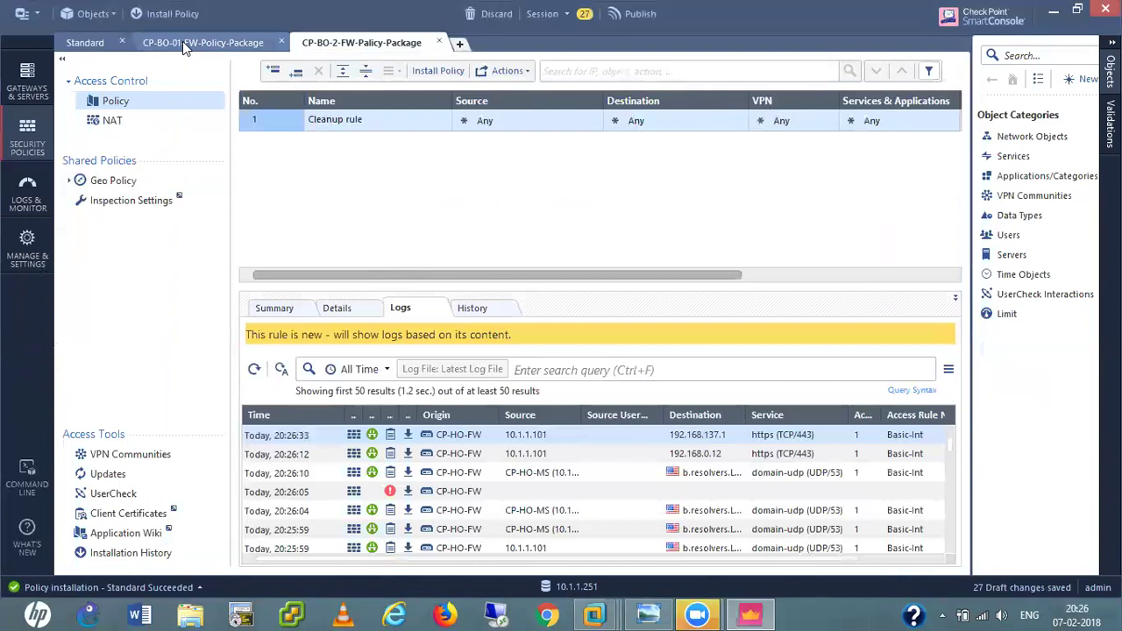
pyautogui.click(182, 41)
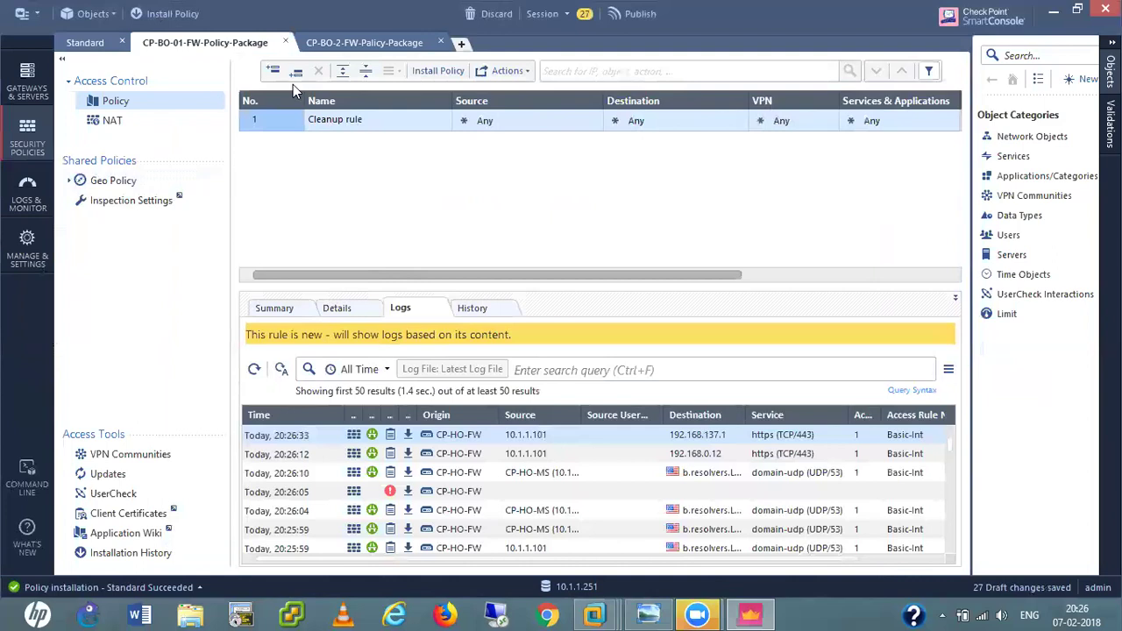
# Add rule Internet-Access above Cleanup and begin creating a new network object for its source.
pyautogui.click(273, 71)
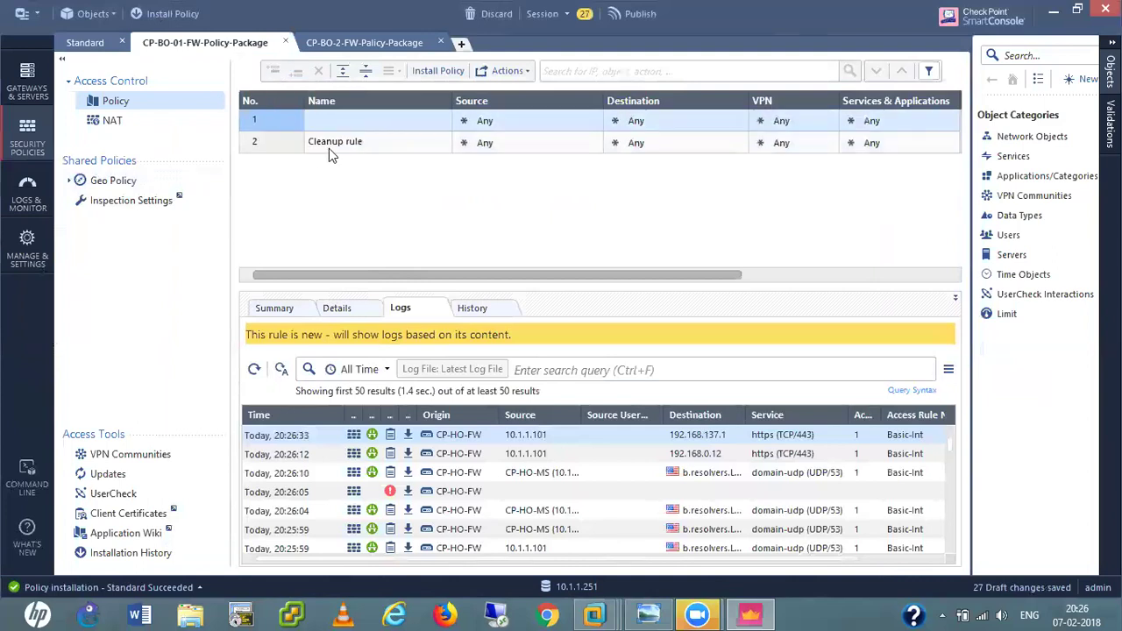
pyautogui.click(342, 120)
pyautogui.write('Internet')
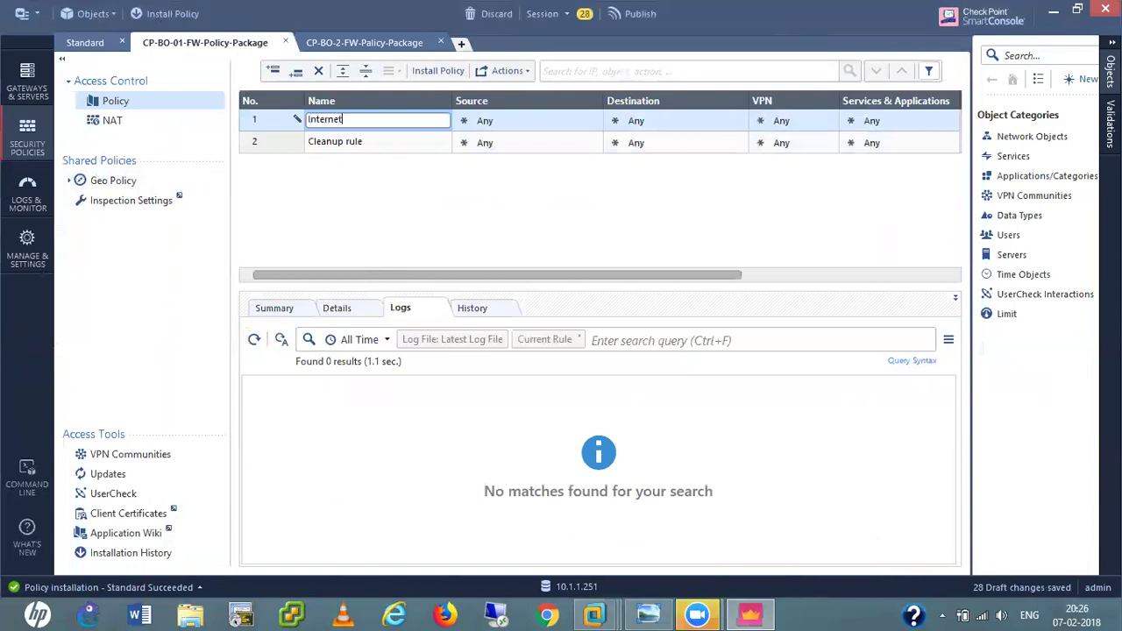
pyautogui.write('-Access')
pyautogui.click(568, 128)
pyautogui.click(594, 119)
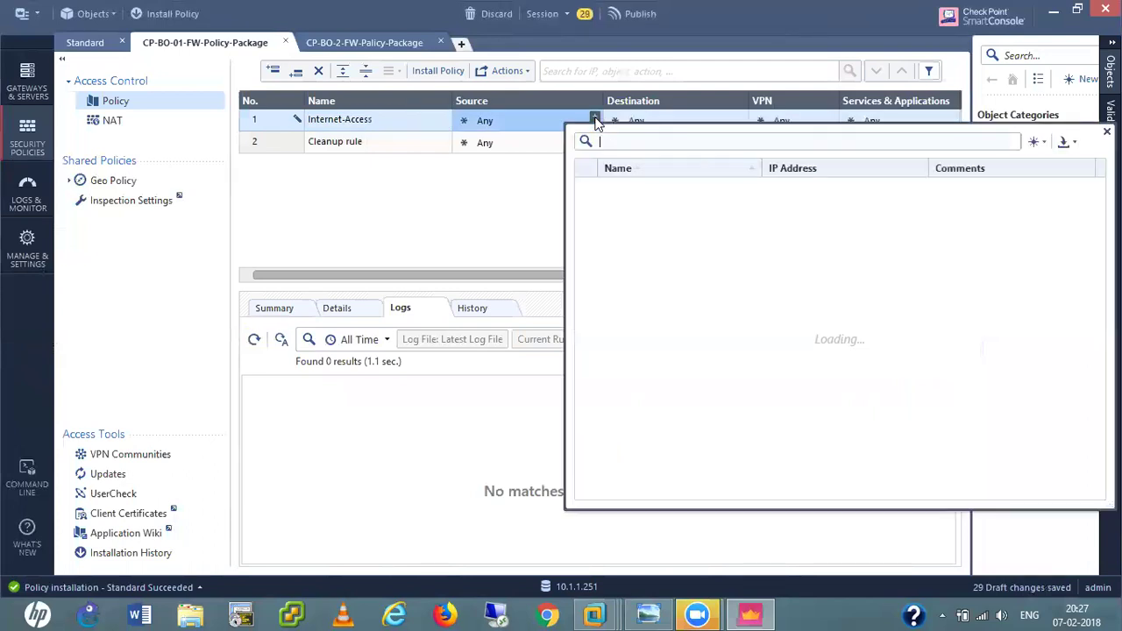
pyautogui.click(1040, 144)
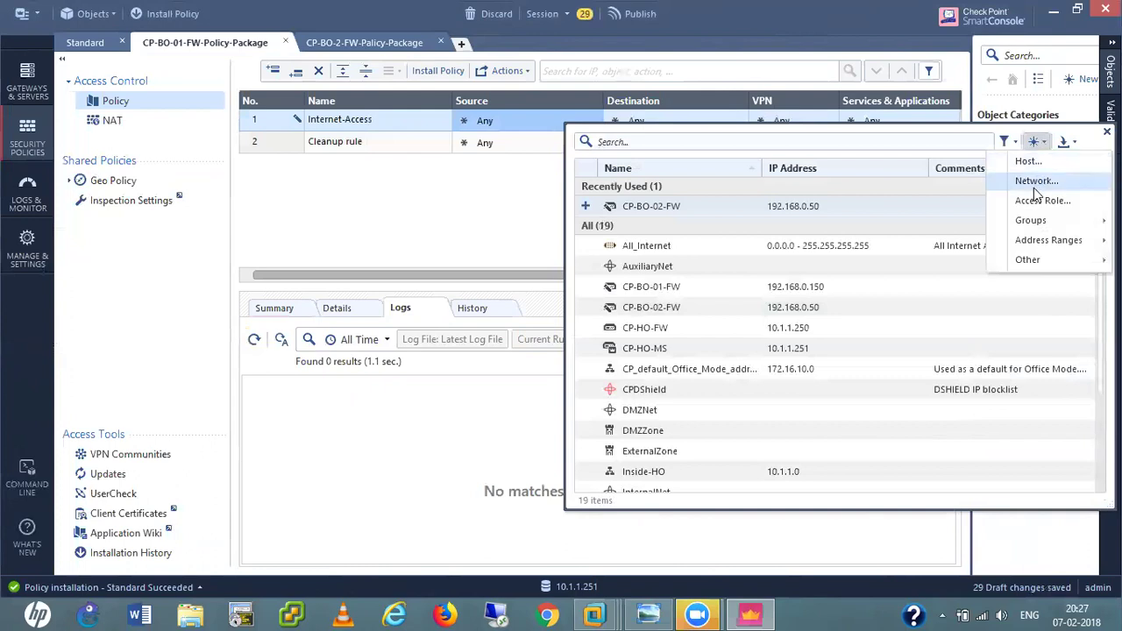
pyautogui.click(1034, 184)
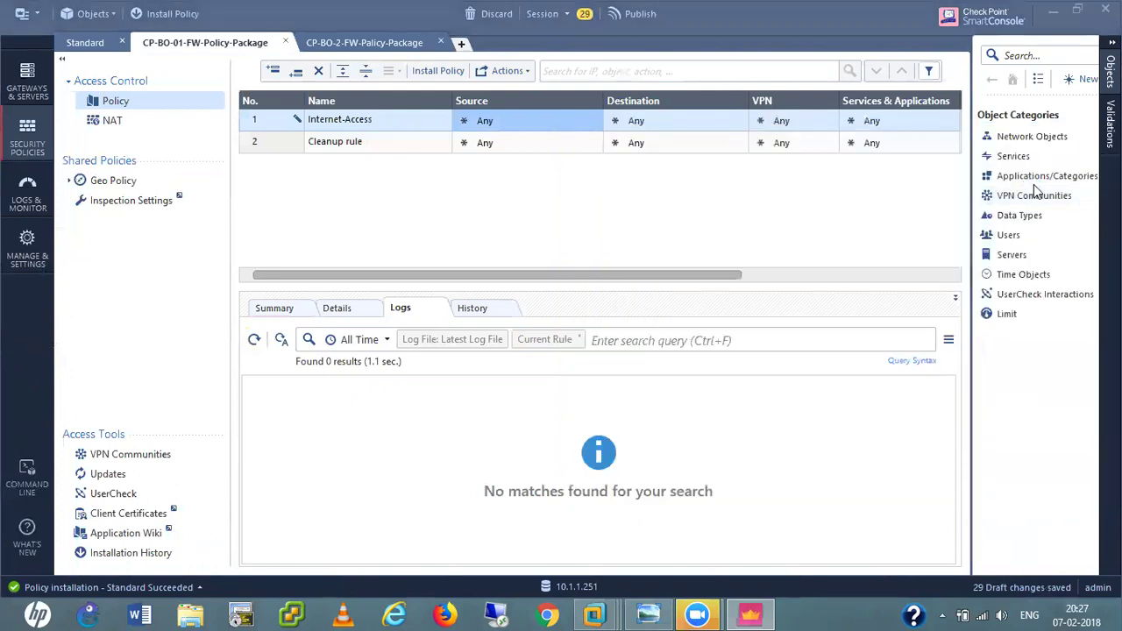
# Name the new network Inside-BO-01 with address 10.4.4.0 and mask 255.255.255.0.
pyautogui.write('Ins')
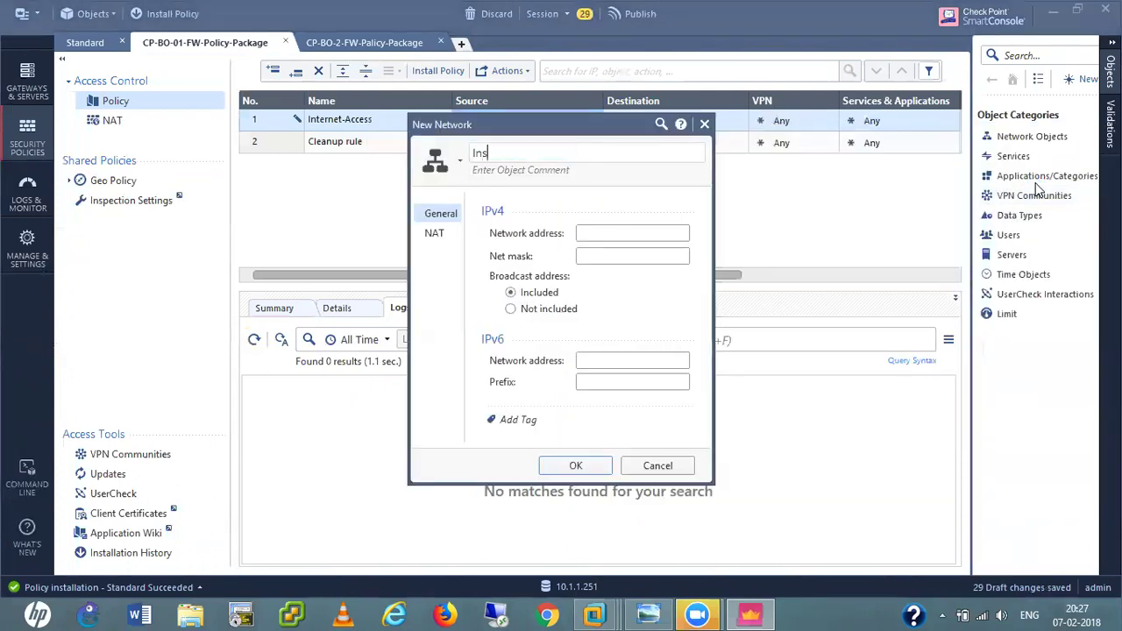
pyautogui.write('ide-BO-01')
pyautogui.click(630, 234)
pyautogui.write('10.4.4.0')
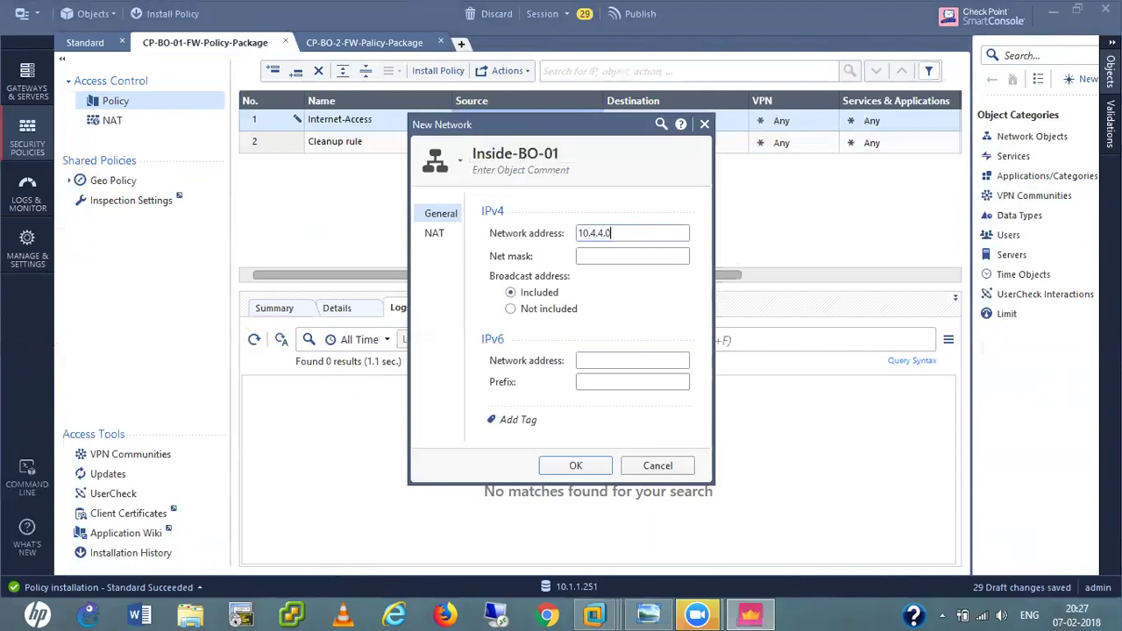
pyautogui.press('Tab')
pyautogui.write('255.255.25')
# Enable automatic hide NAT on CP-BO-01-FW for the network and save it.
pyautogui.click(433, 235)
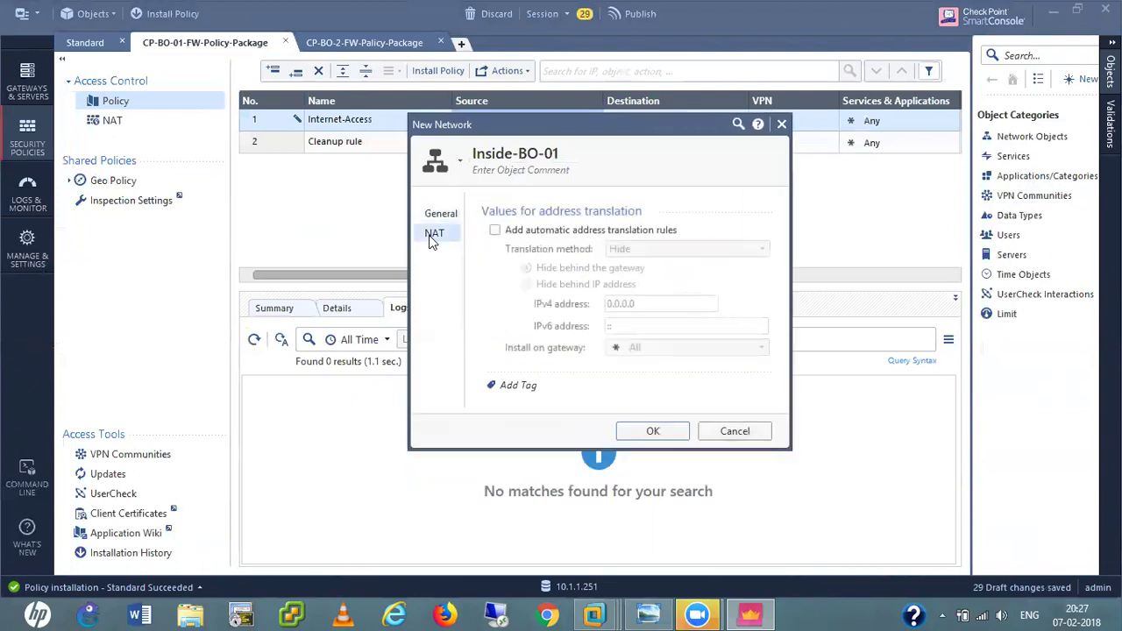
pyautogui.click(496, 230)
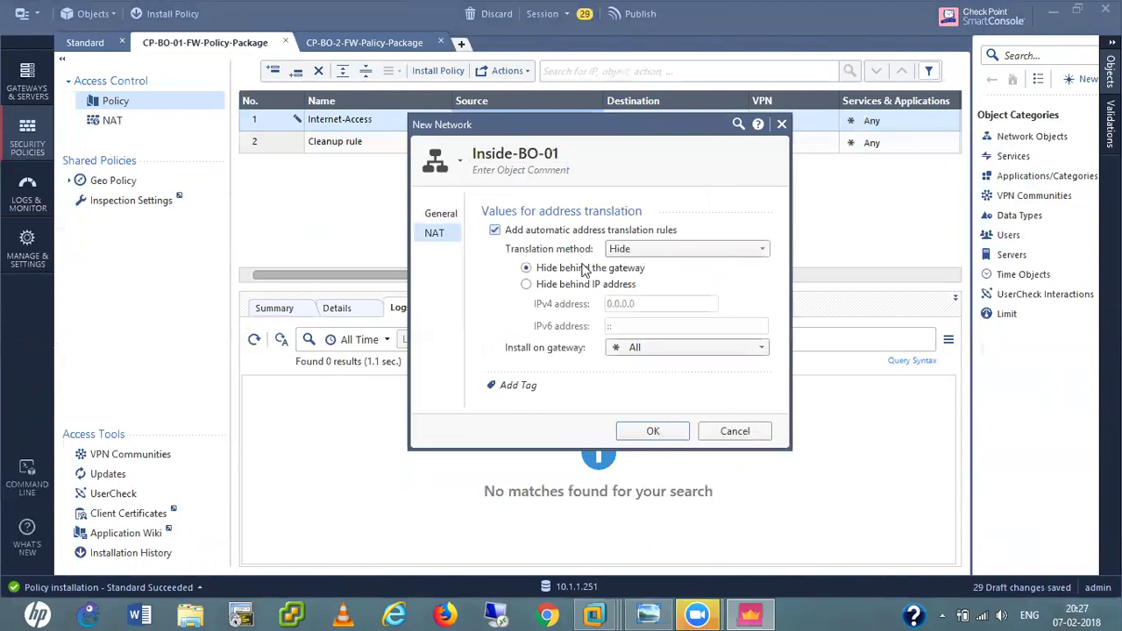
pyautogui.click(667, 347)
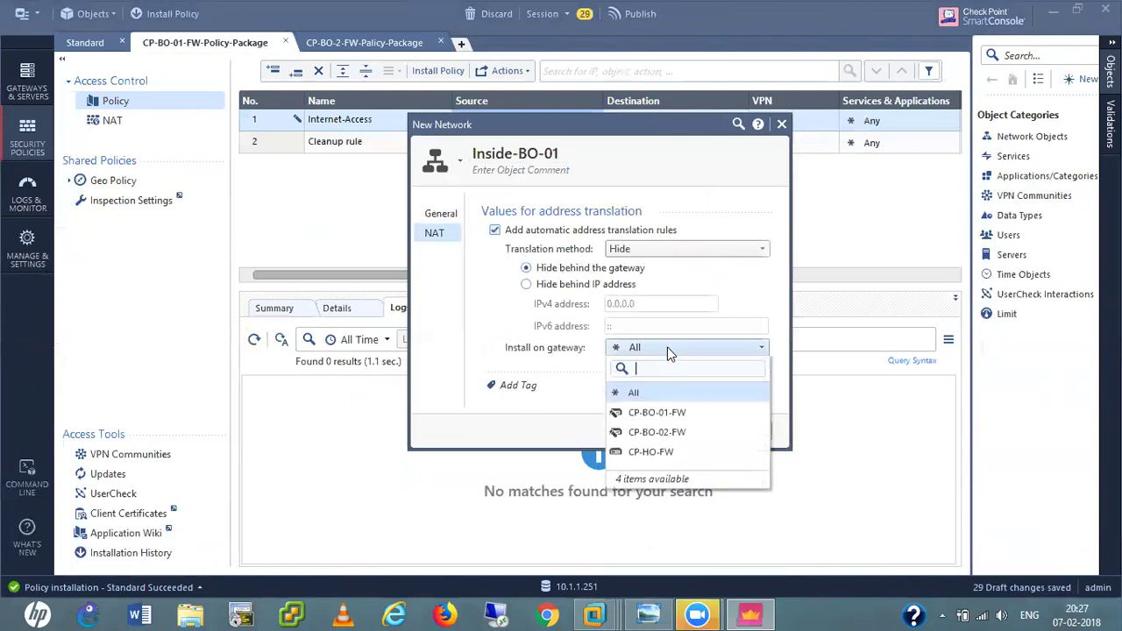
pyautogui.click(676, 417)
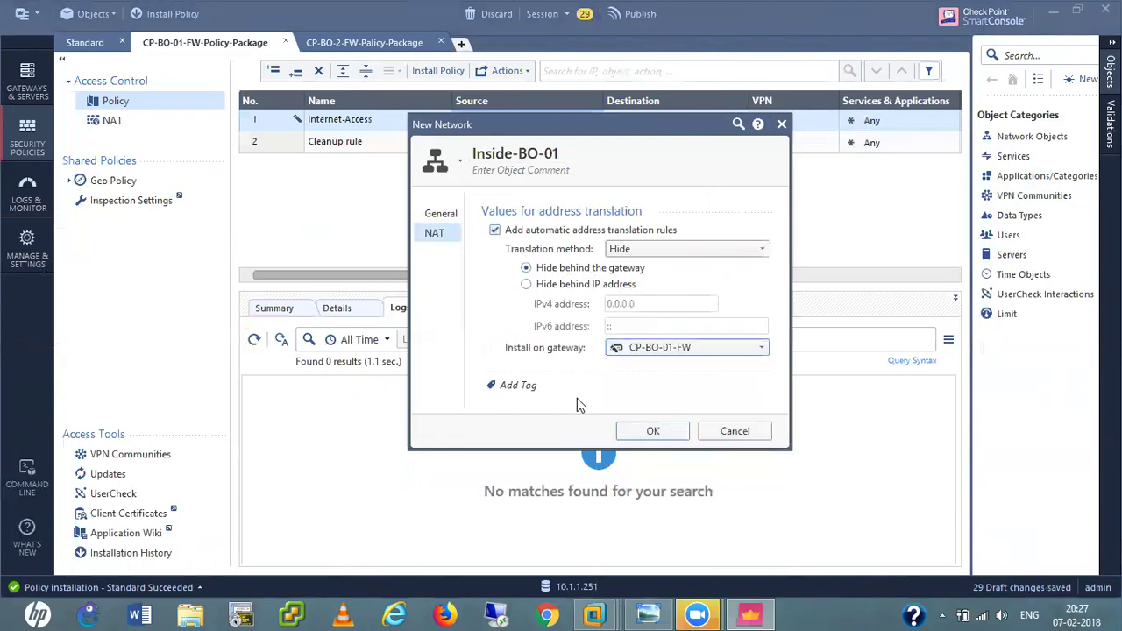
pyautogui.click(654, 431)
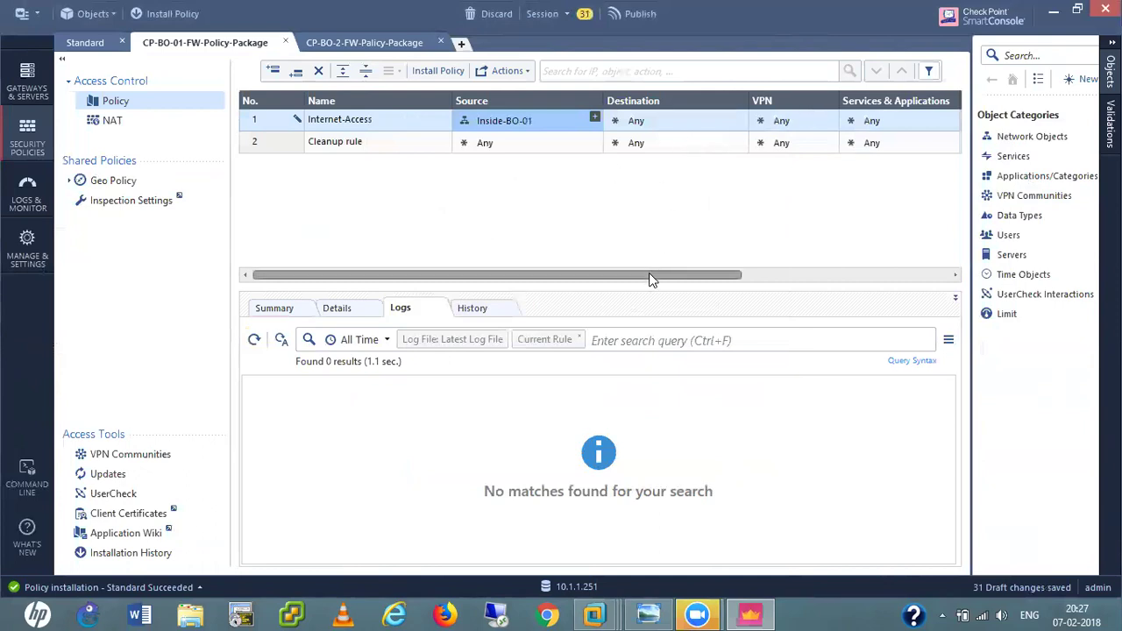
# Add dns, http, https, echo-reply and echo-request as rule 1's services.
pyautogui.moveTo(651, 275); pyautogui.dragTo(754, 277)
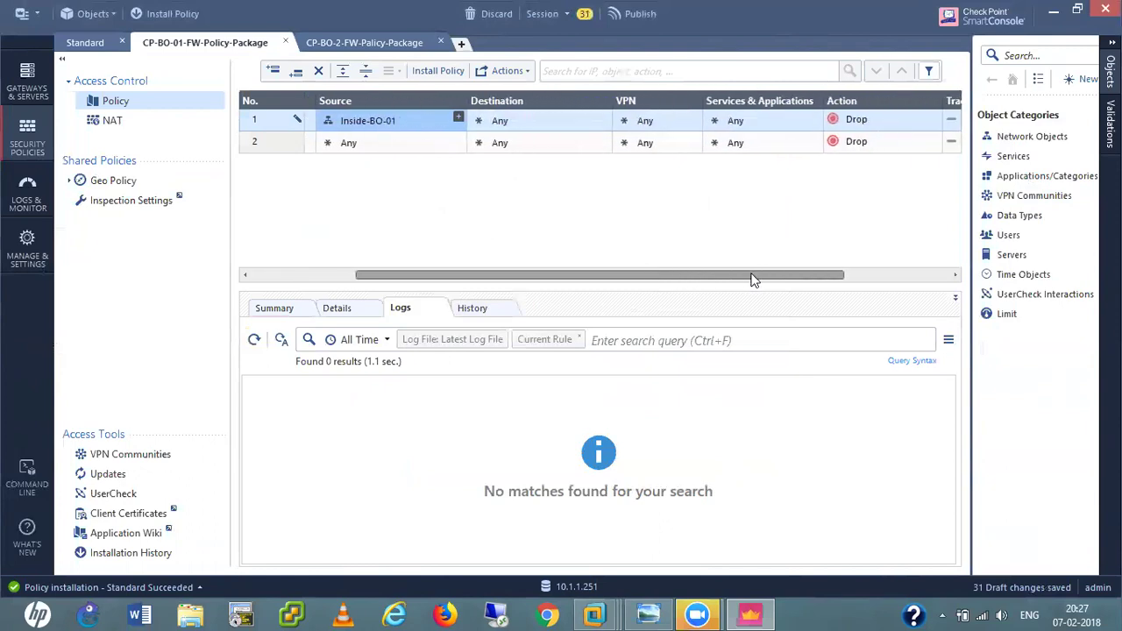
pyautogui.click(812, 119)
pyautogui.click(814, 117)
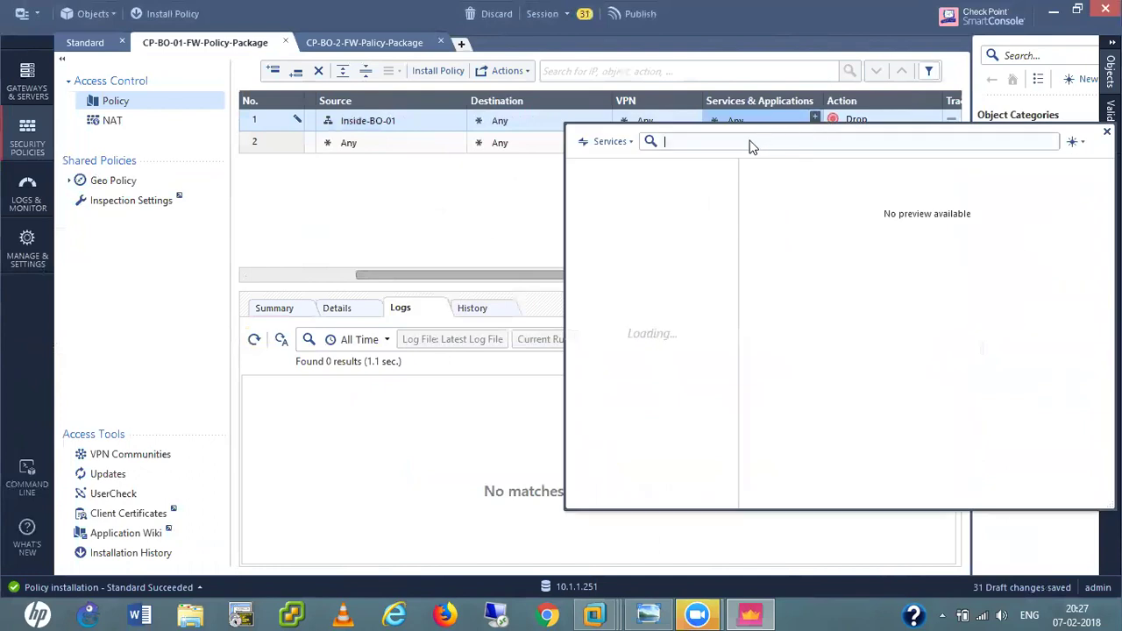
pyautogui.write('dns')
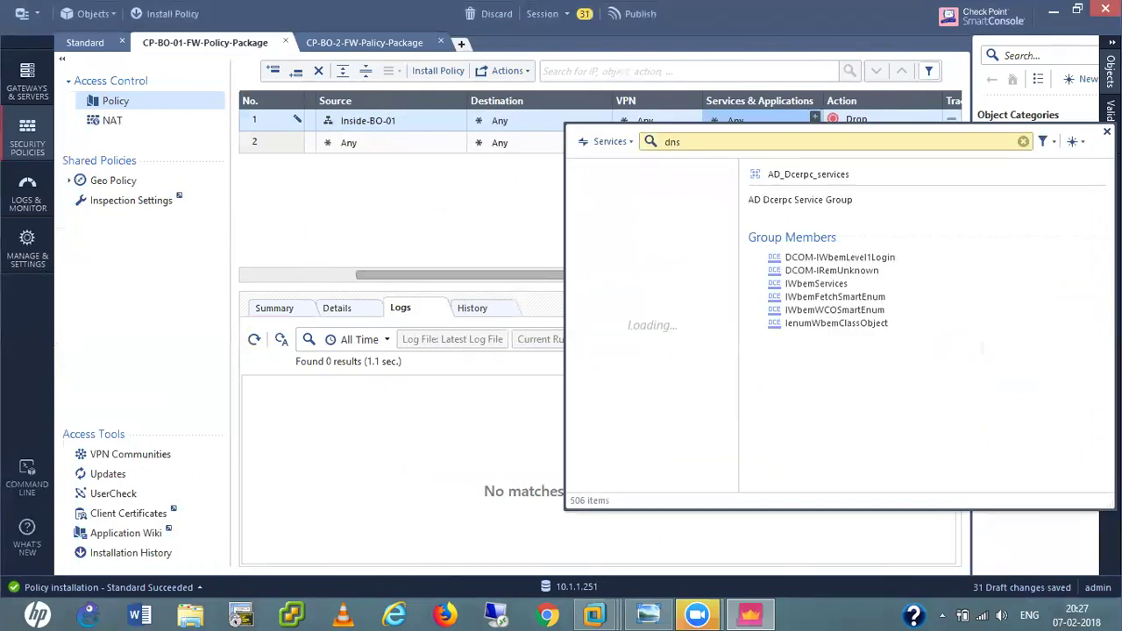
pyautogui.click(582, 177)
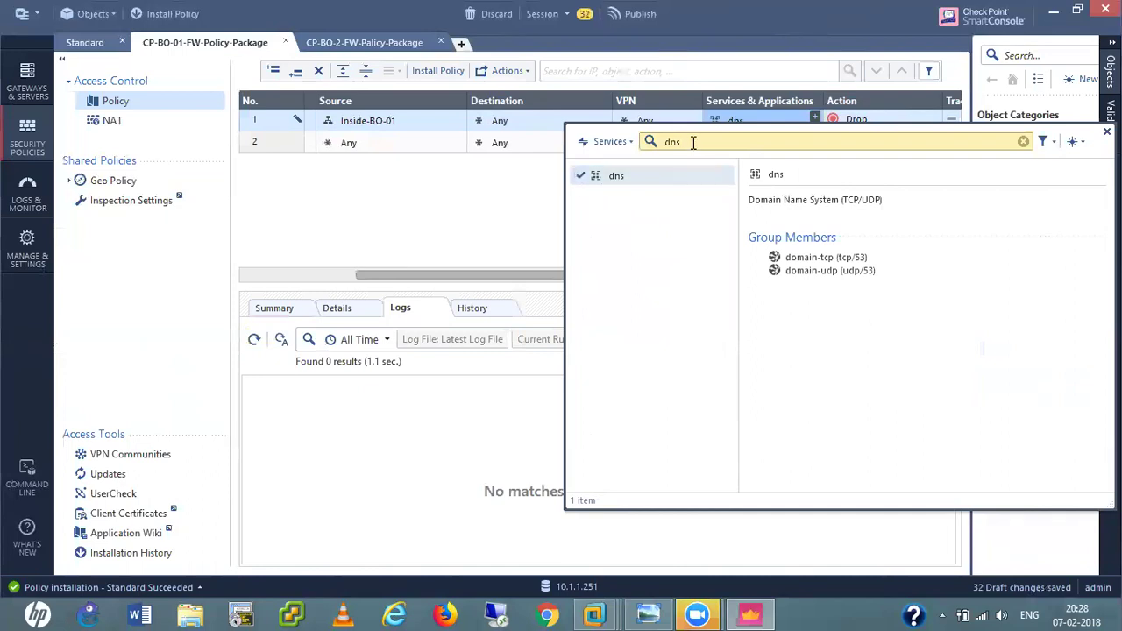
pyautogui.press('BackSpace')
pyautogui.press('BackSpace')
pyautogui.write('http')
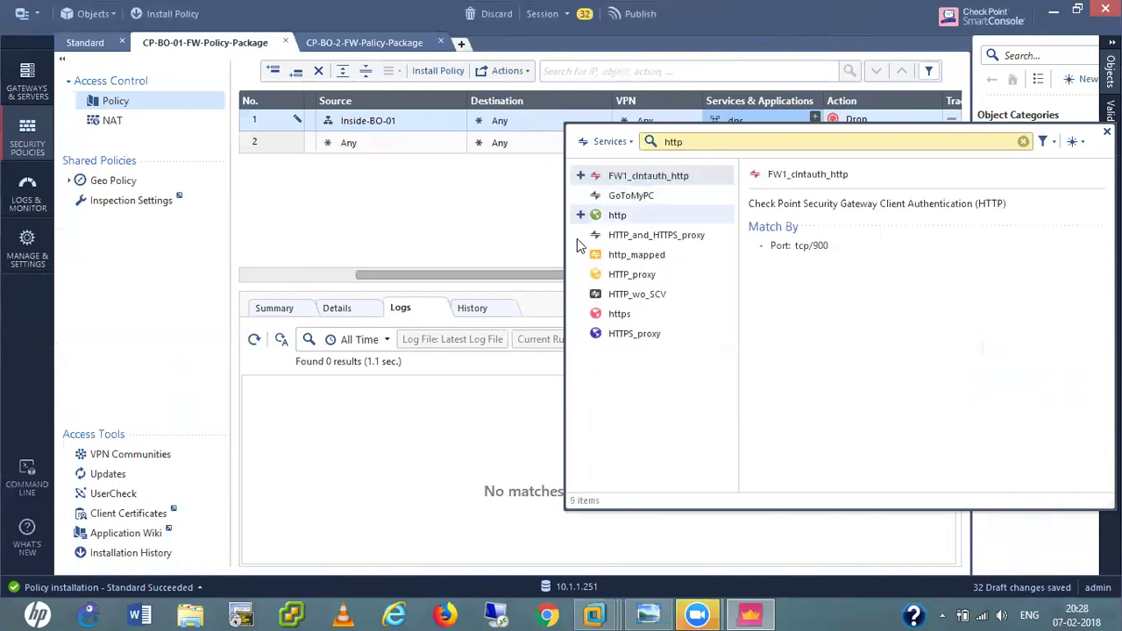
pyautogui.click(580, 216)
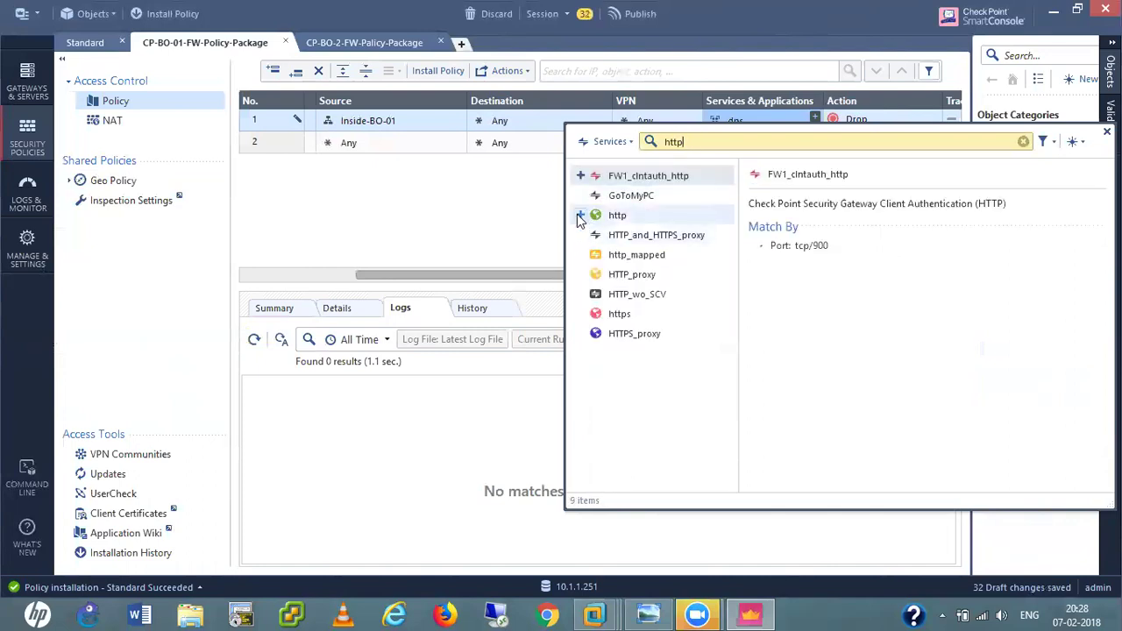
pyautogui.click(580, 314)
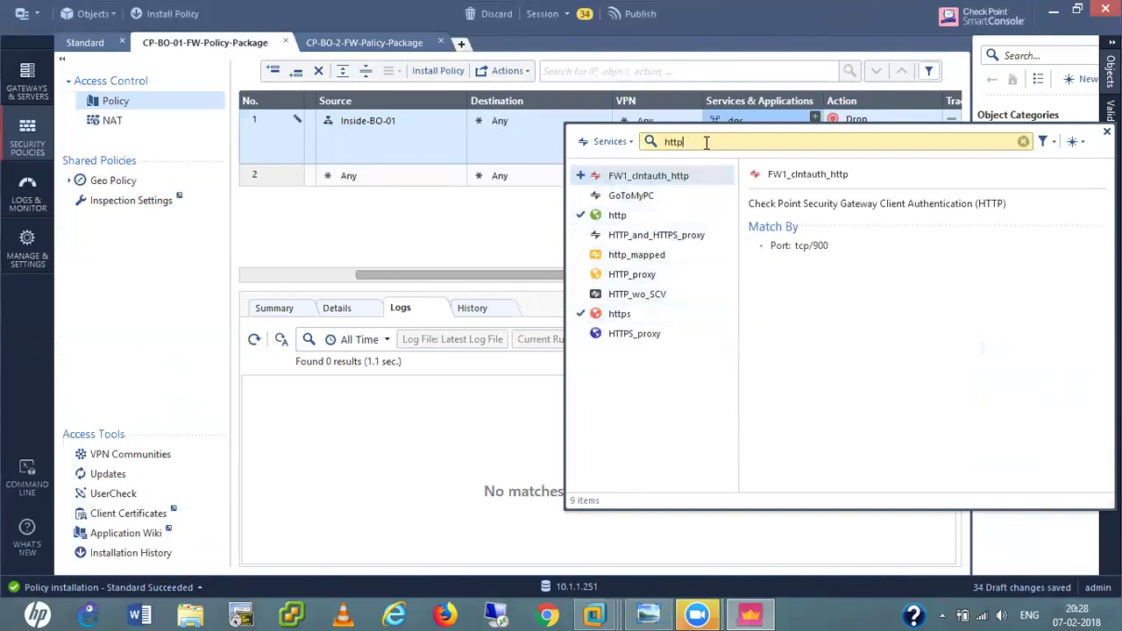
pyautogui.press('BackSpace')
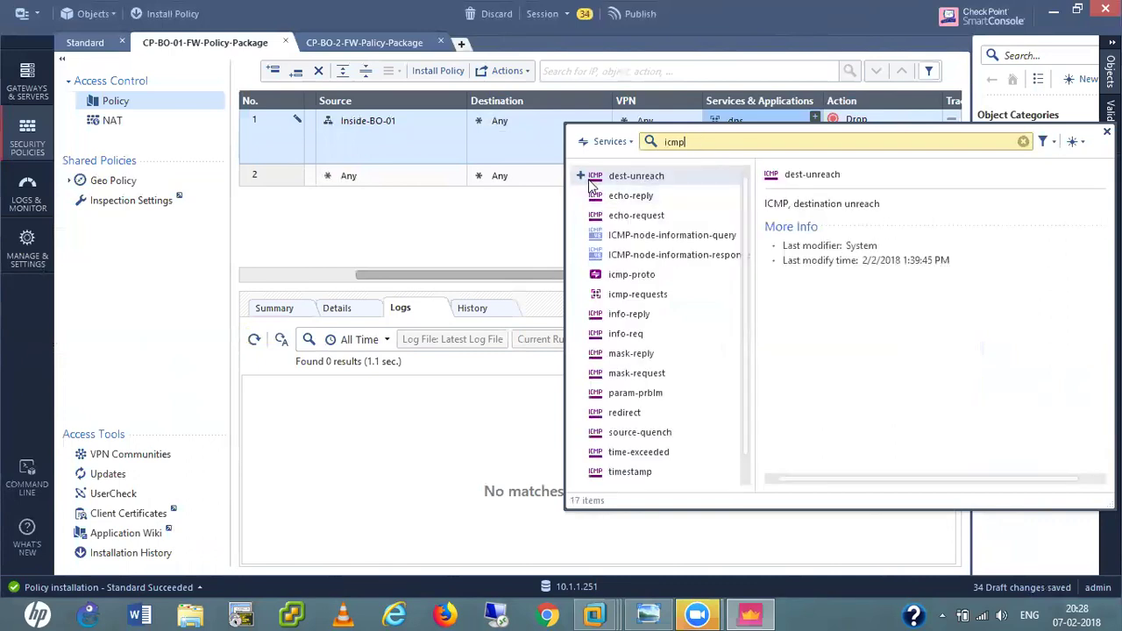
pyautogui.click(579, 197)
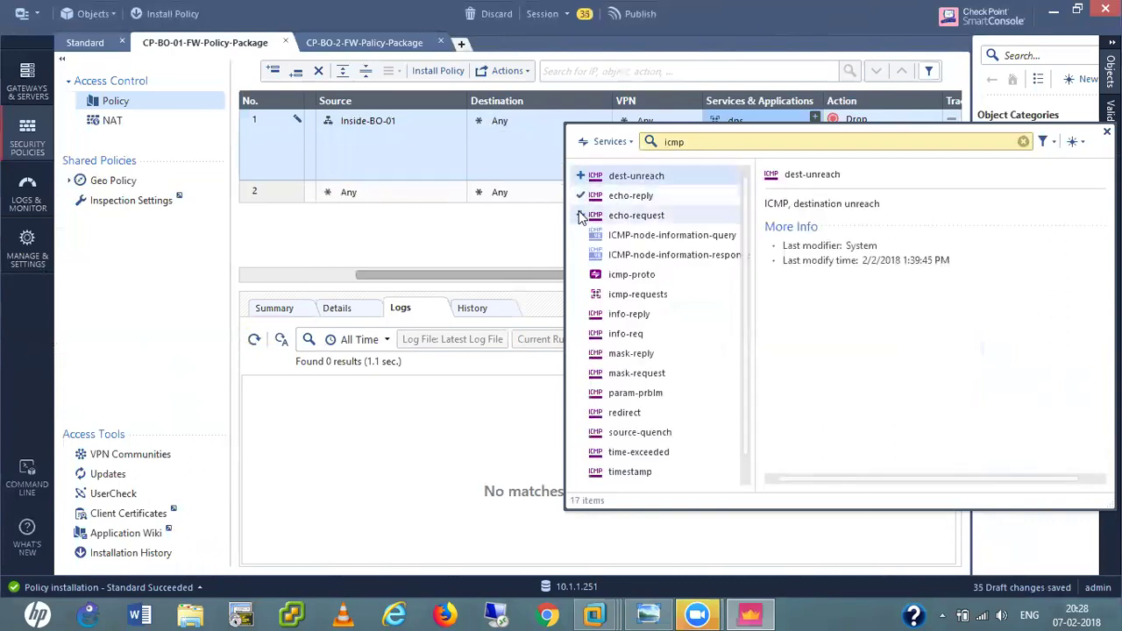
pyautogui.click(579, 216)
pyautogui.click(518, 250)
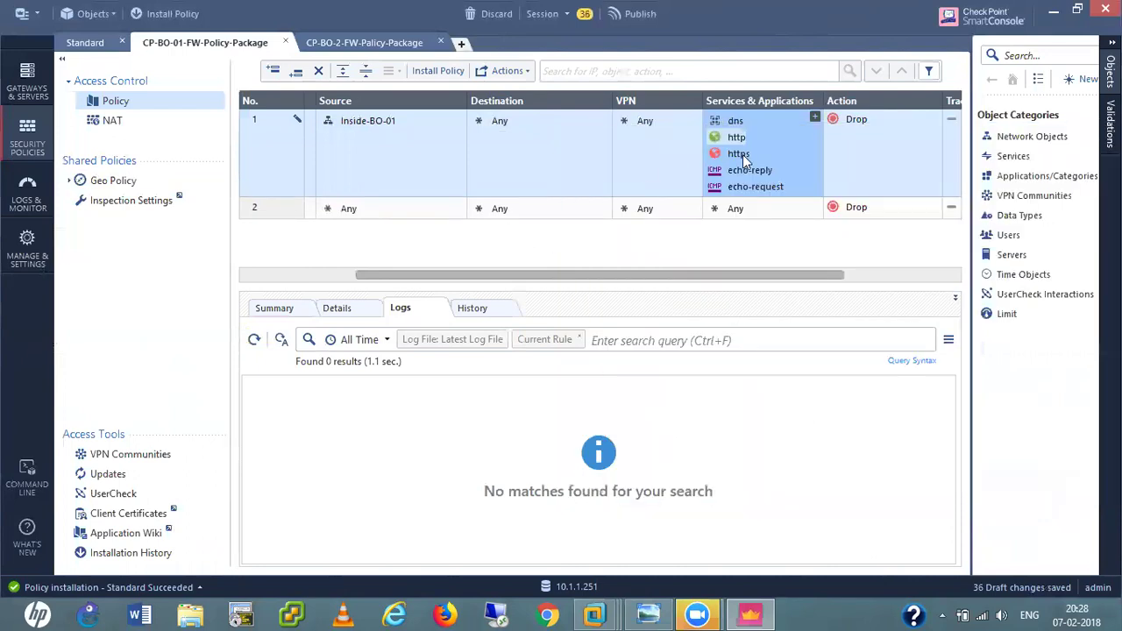
# Set rule 1's action to Accept and its Track to Log, and make the cleanup rule log too.
pyautogui.click(869, 140)
pyautogui.click(886, 147)
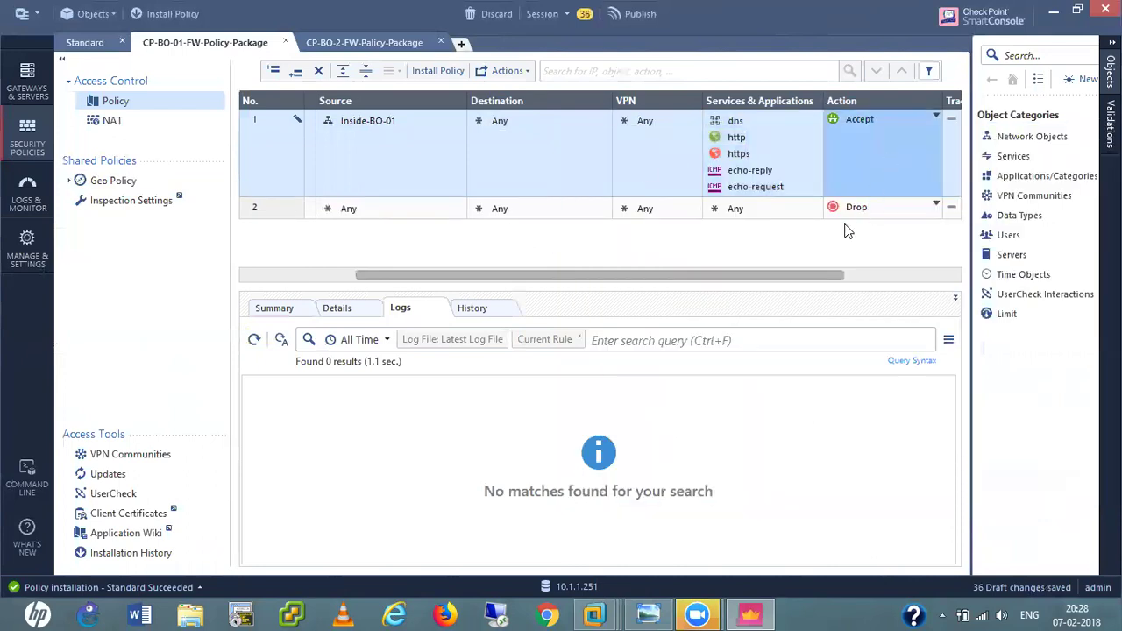
pyautogui.moveTo(844, 277); pyautogui.dragTo(935, 281)
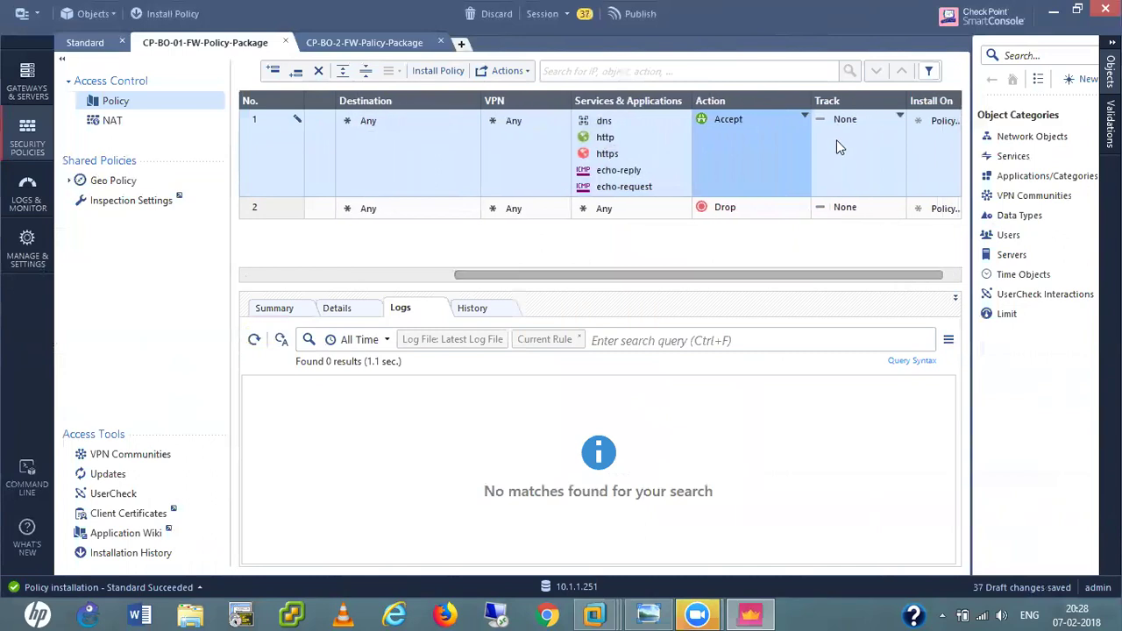
pyautogui.click(836, 140)
pyautogui.click(874, 175)
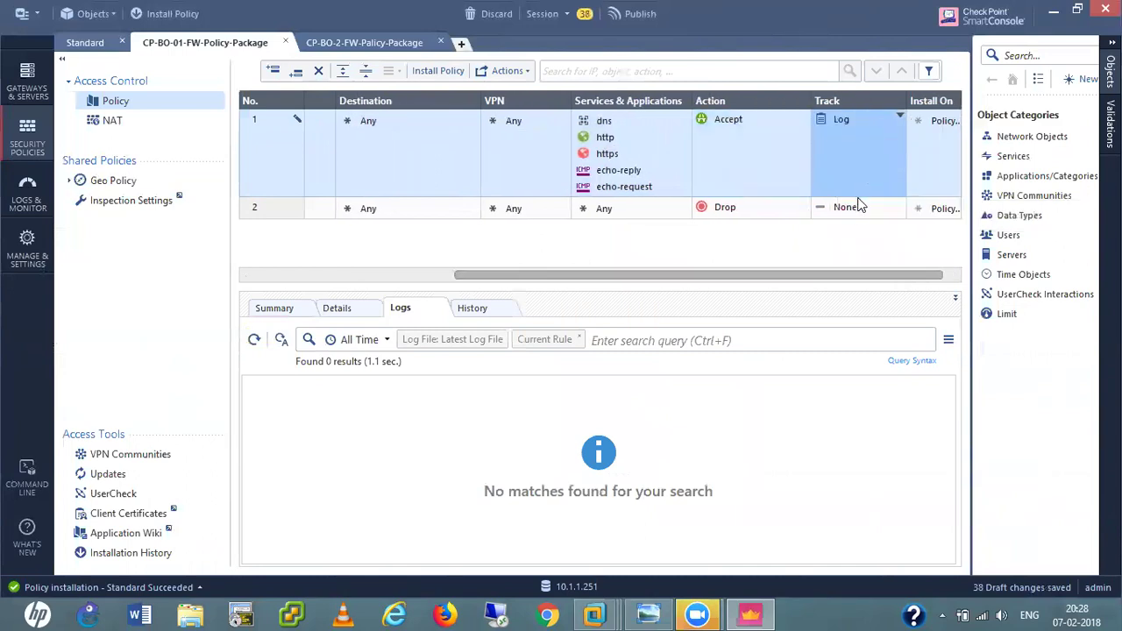
pyautogui.click(857, 208)
pyautogui.click(888, 239)
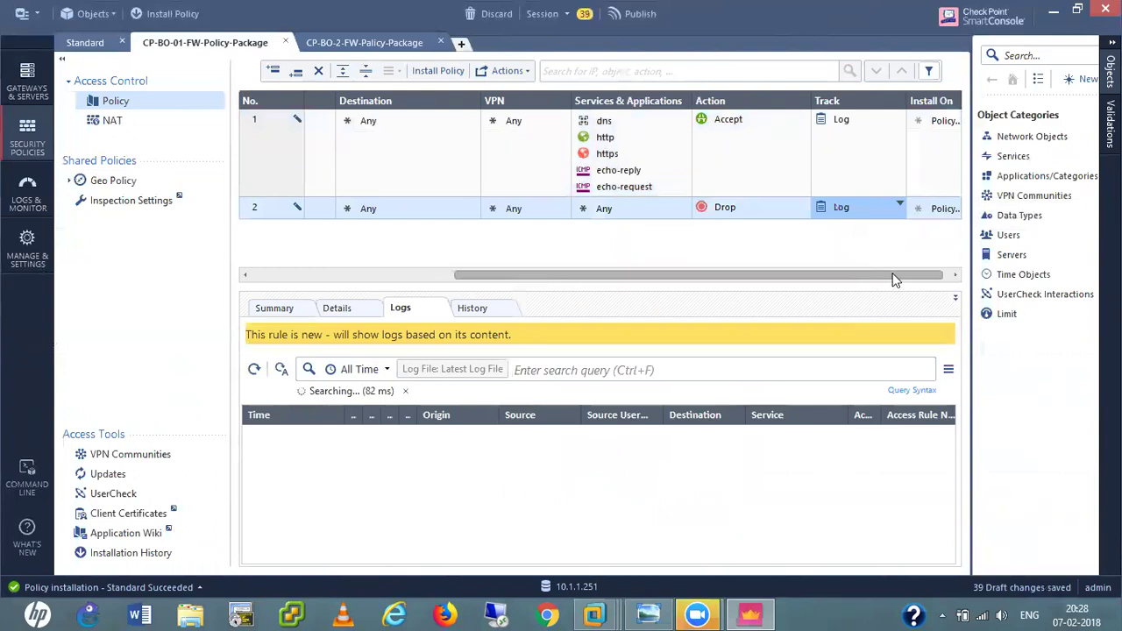
# Set rule 1's Install On to CP-BO-01-FW and launch Install Policy.
pyautogui.moveTo(894, 280); pyautogui.dragTo(915, 178)
pyautogui.click(953, 118)
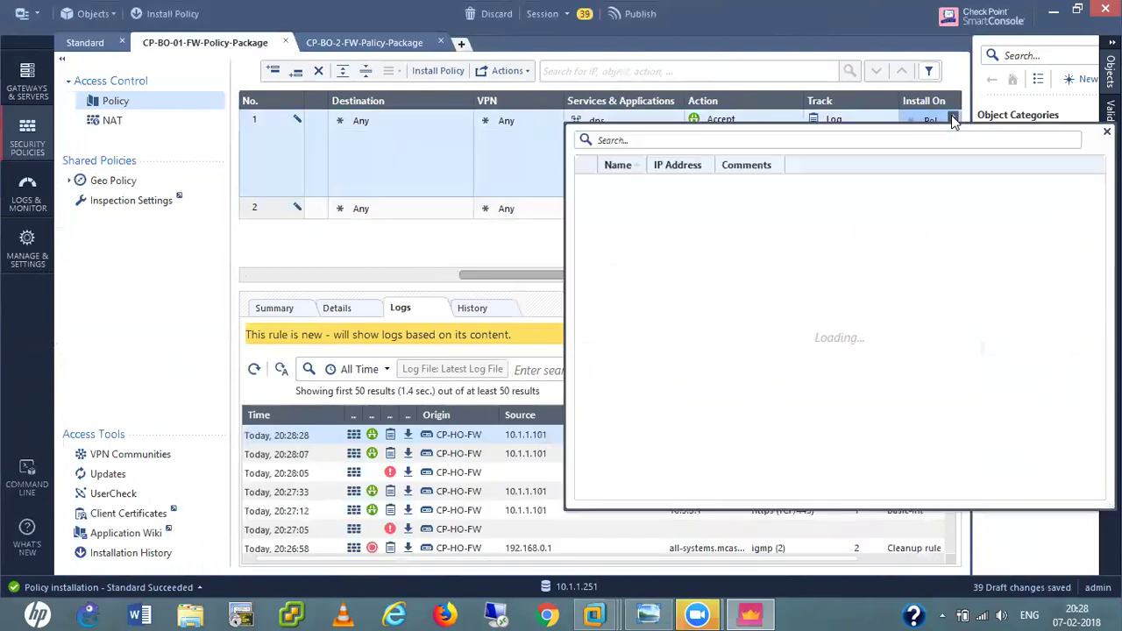
pyautogui.click(586, 185)
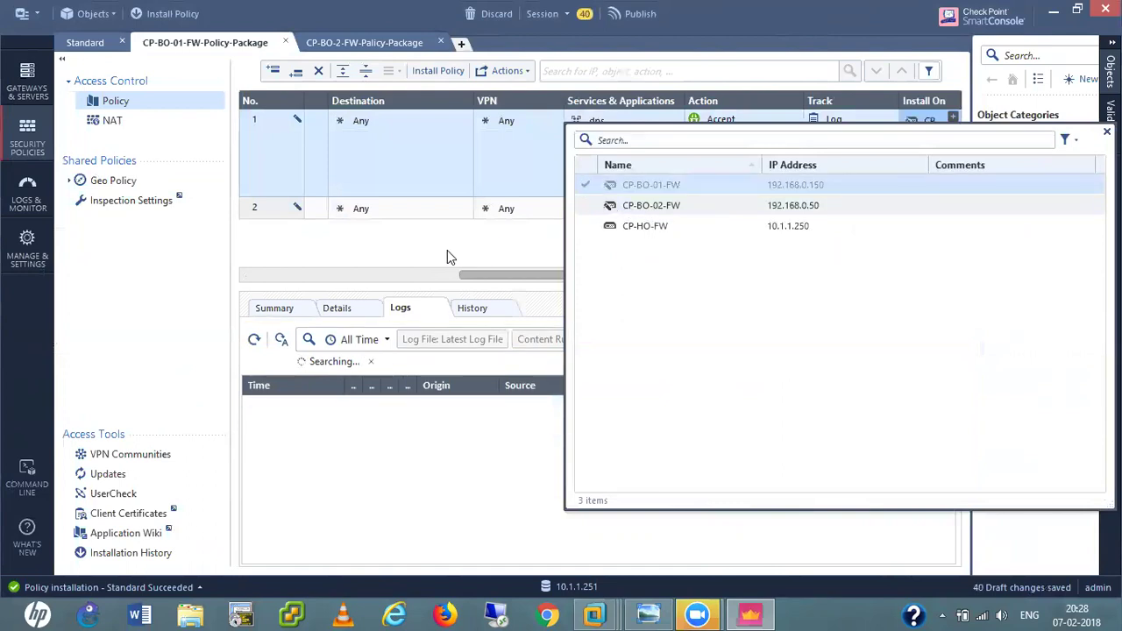
pyautogui.click(447, 252)
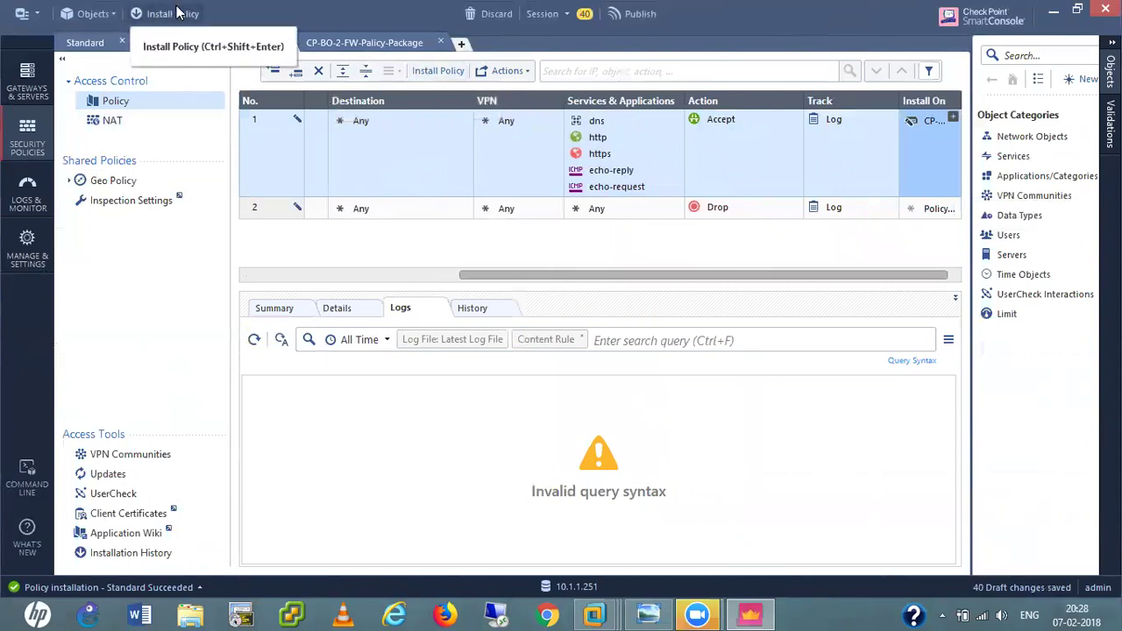
pyautogui.click(438, 71)
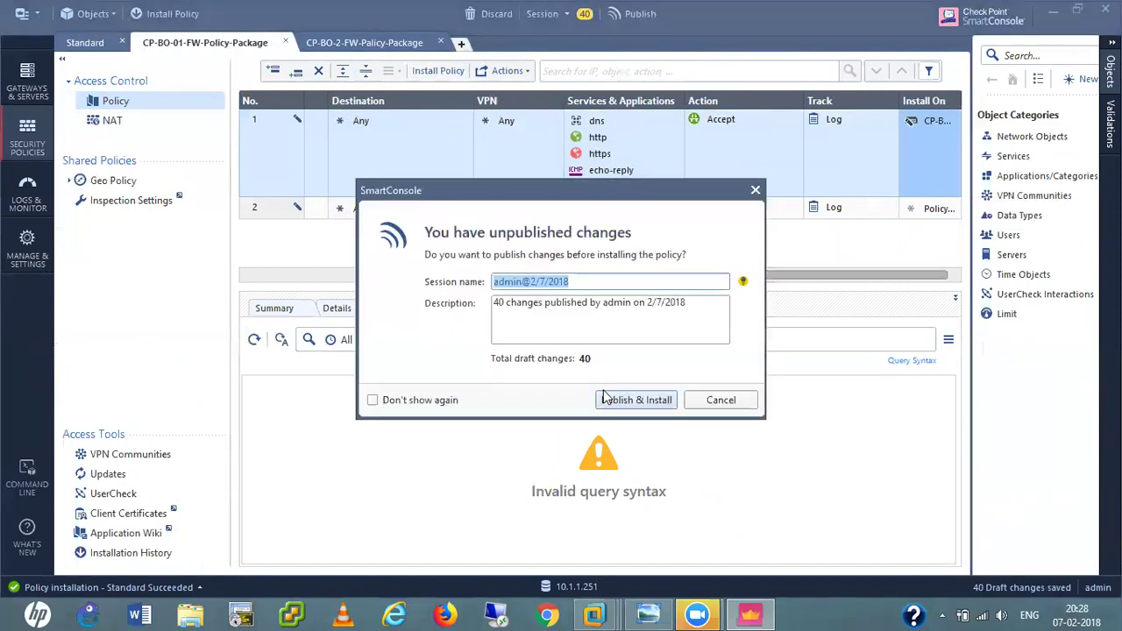
# Publish the 40 draft changes and install CP-BO-01-FW-Policy-Package on CP-BO-01-FW.
pyautogui.click(620, 400)
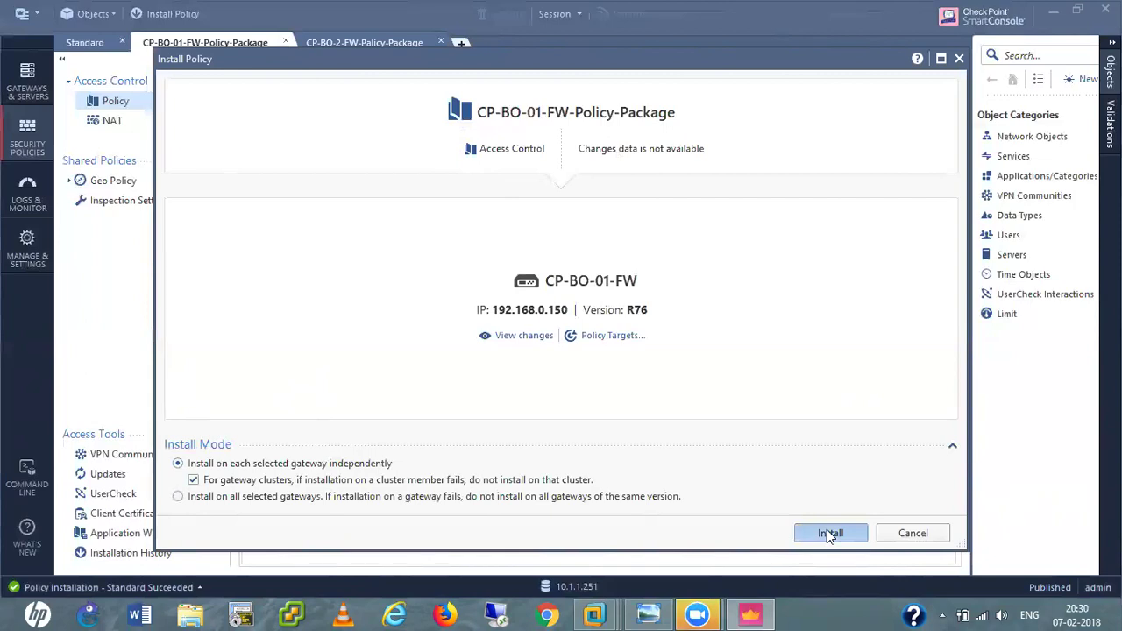
pyautogui.click(830, 534)
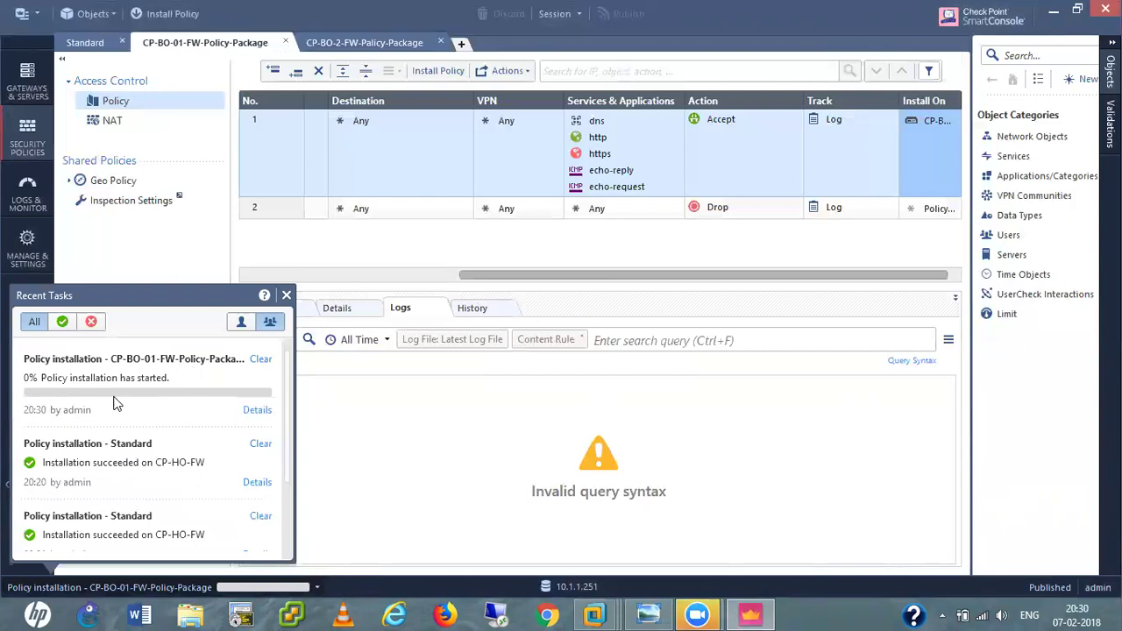
pyautogui.click(595, 614)
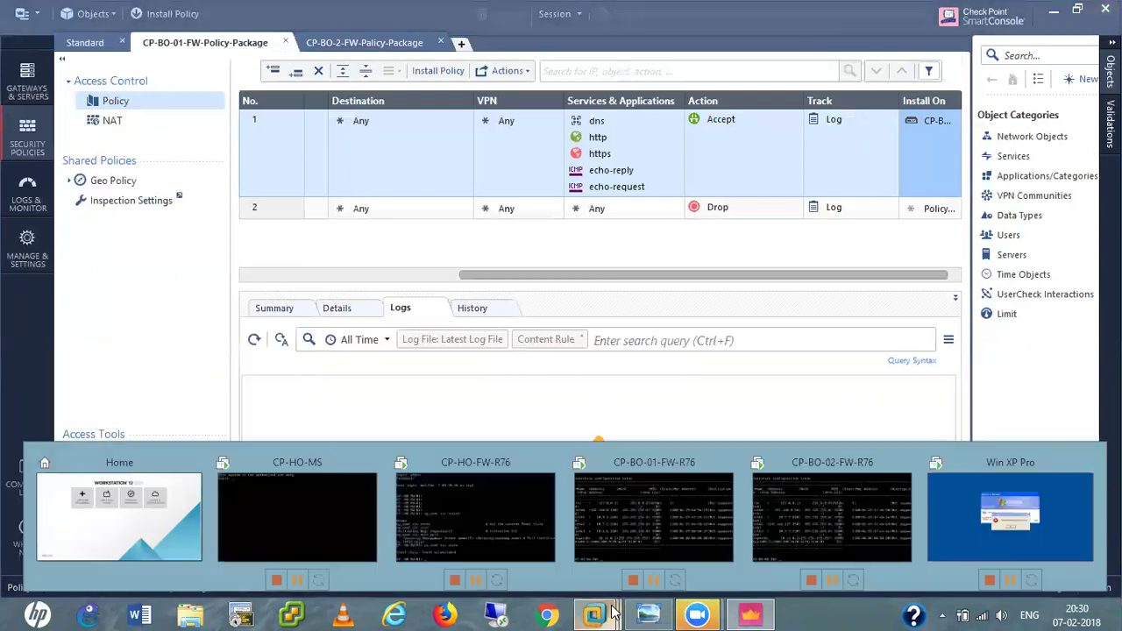
# Log in at the CP-BO-01-FW-R76 console and run fw stat, which still shows InitialPolicy.
pyautogui.click(650, 528)
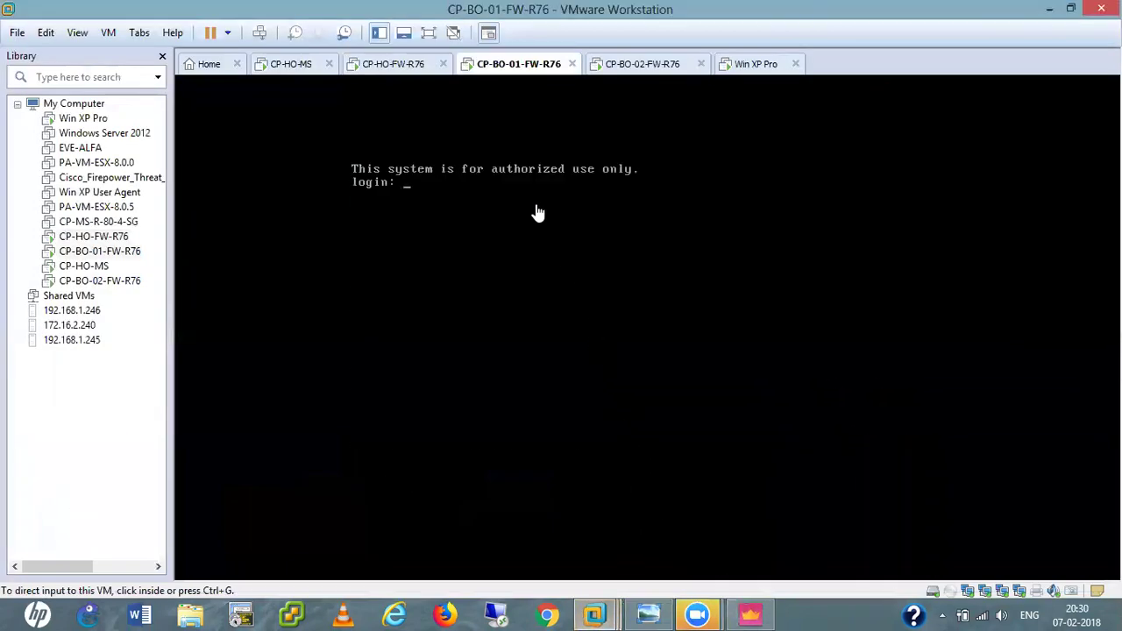
pyautogui.click(534, 213)
pyautogui.write('admin')
pyautogui.press('Return')
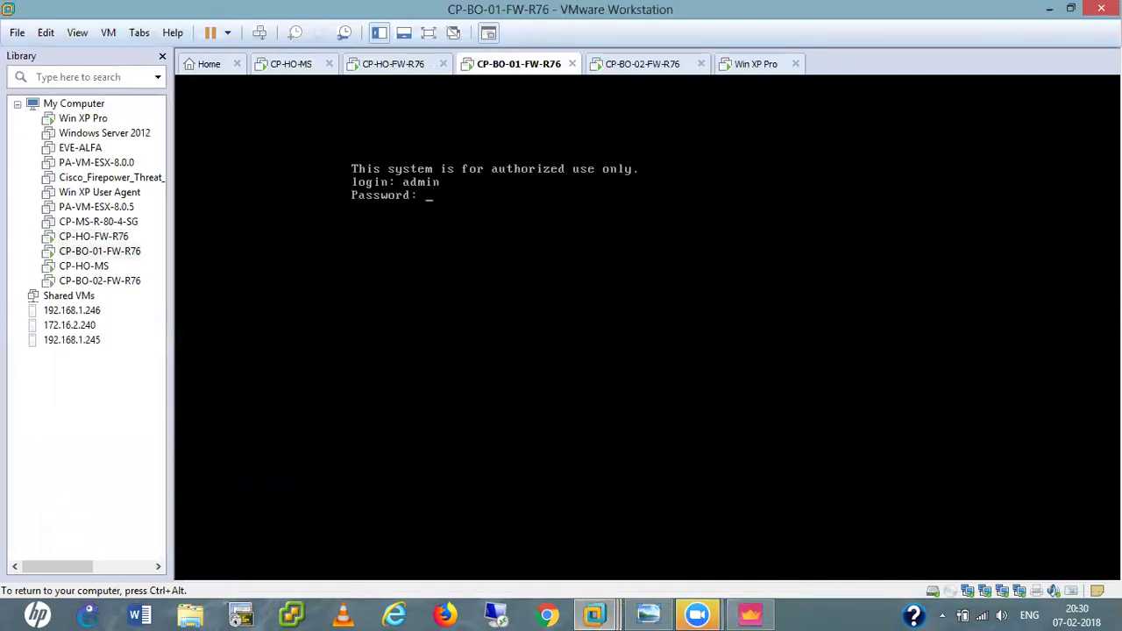
pyautogui.press('Return')
pyautogui.press('Return')
pyautogui.press('Return')
pyautogui.press('Return')
pyautogui.press('Return')
pyautogui.press('Return')
pyautogui.press('Return')
pyautogui.press('Return')
pyautogui.write('fw stat')
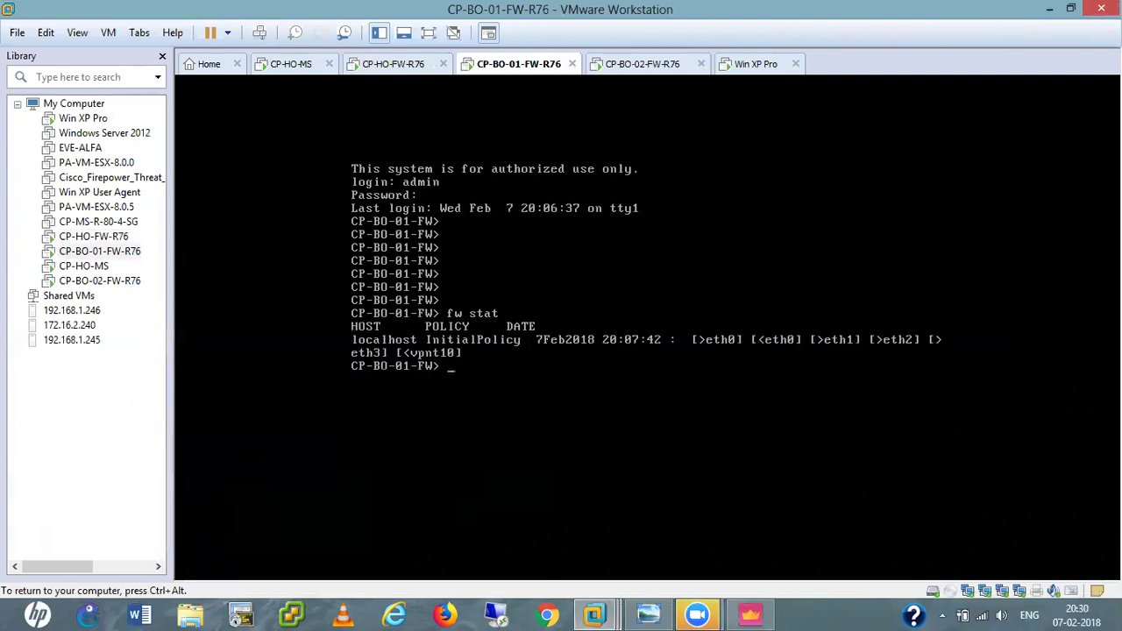
pyautogui.hotkey('ctrl', 'alt')
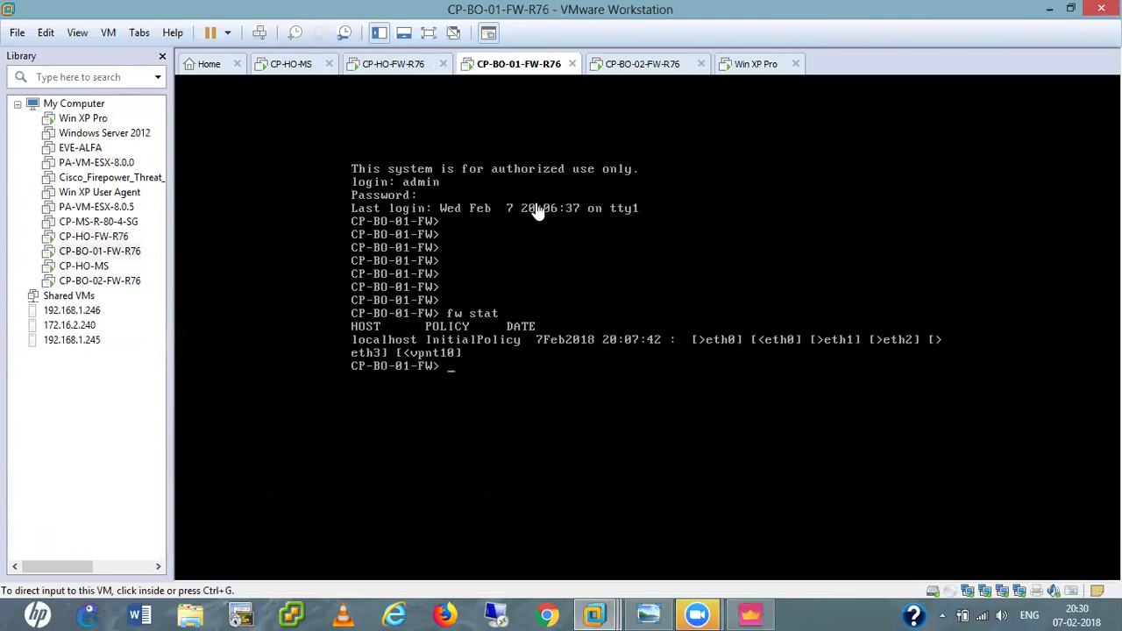
pyautogui.click(750, 614)
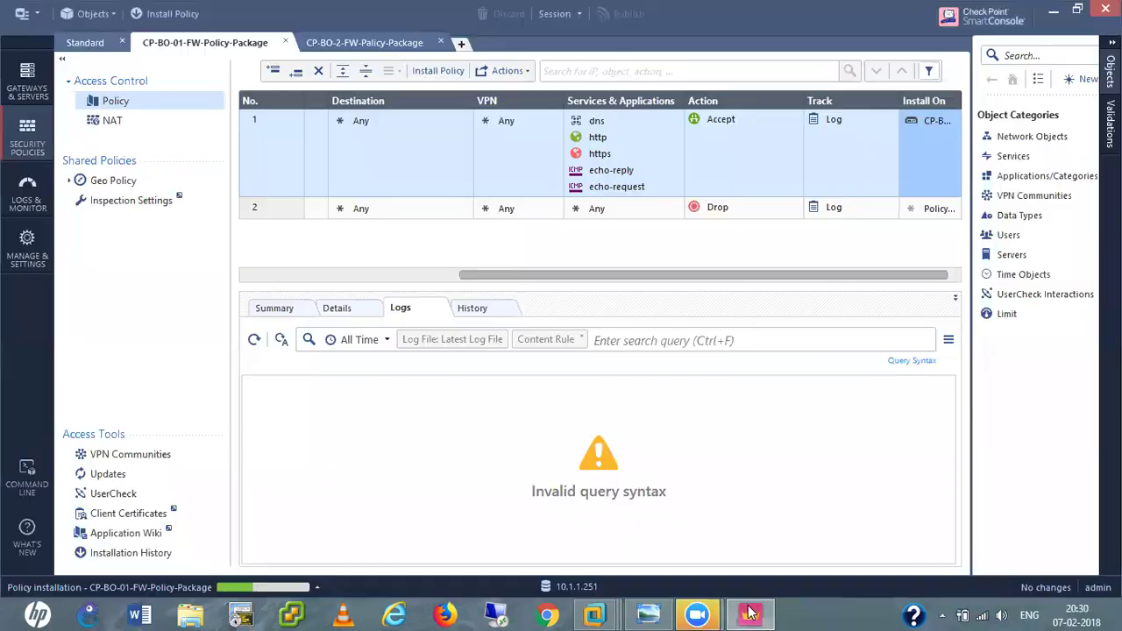
# Open the CP-BO-01-FW-Policy-Package installation task details from Recent Tasks.
pyautogui.click(318, 588)
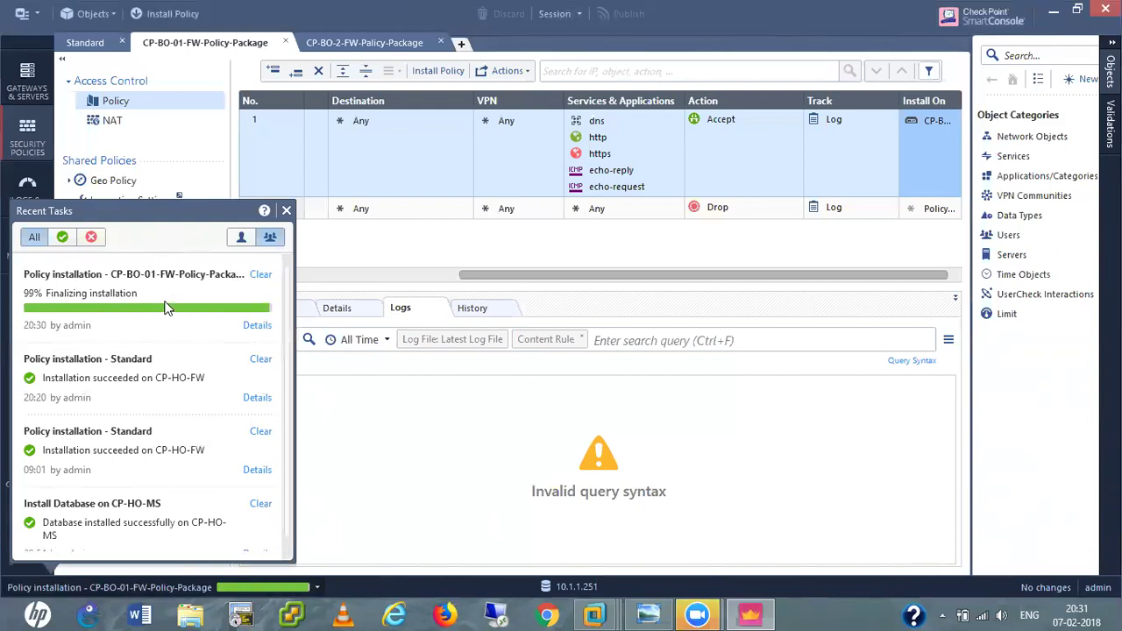
pyautogui.click(256, 327)
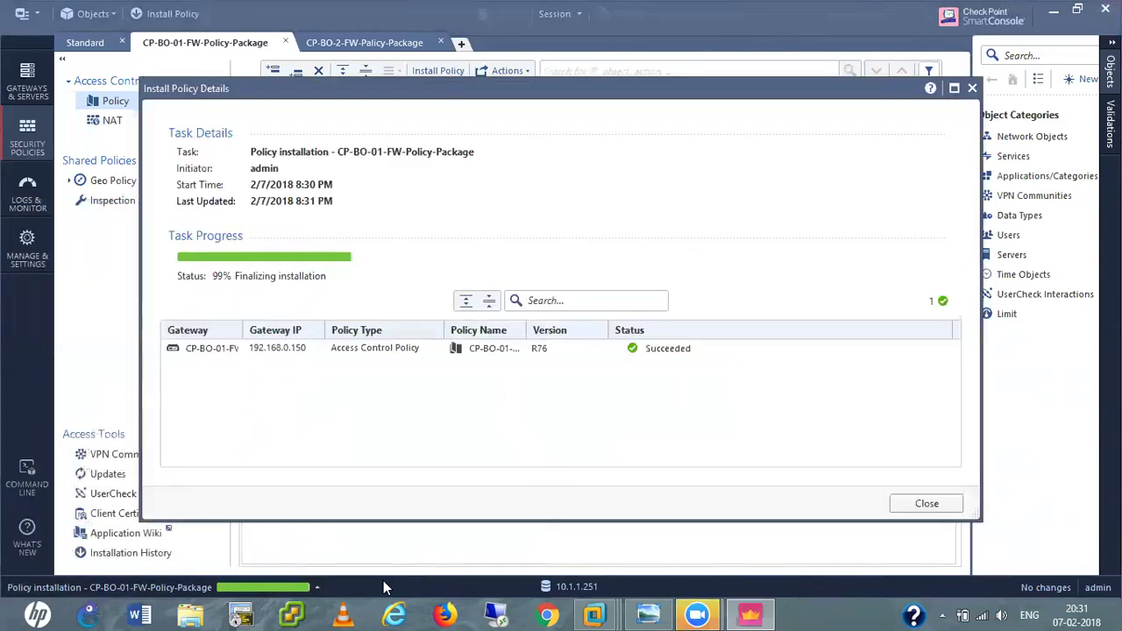
# Rerun fw stat on the CP-BO-01-FW-R76 console to confirm CP-BO-01-FW-Policy-Package is loaded.
pyautogui.moveTo(594, 614)
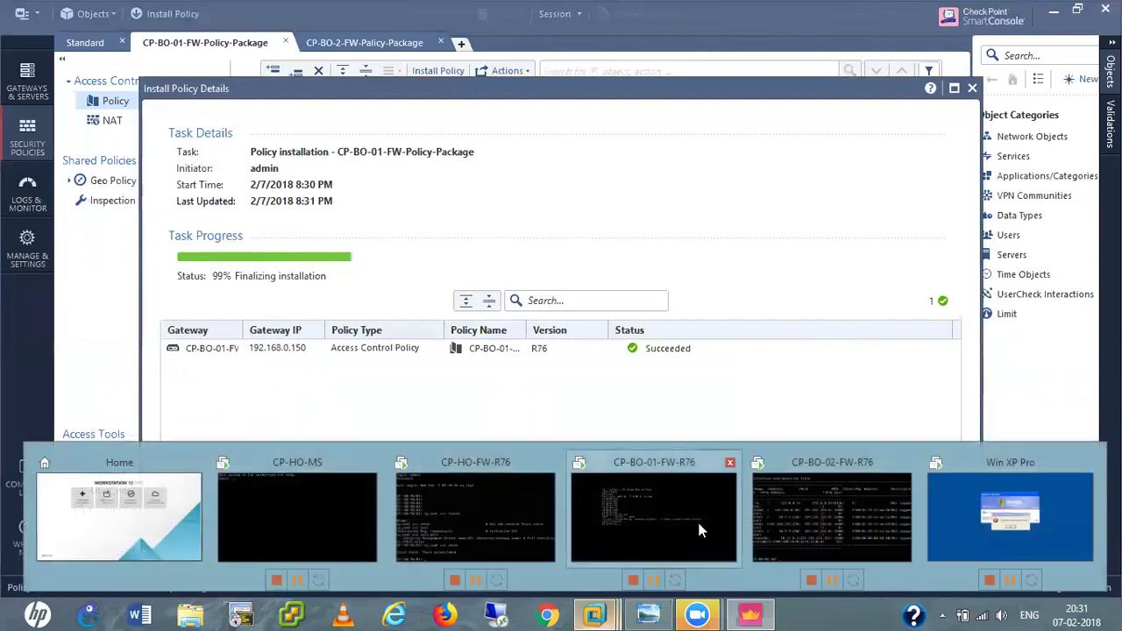
pyautogui.click(670, 520)
pyautogui.click(520, 326)
pyautogui.press('Up')
pyautogui.press('Return')
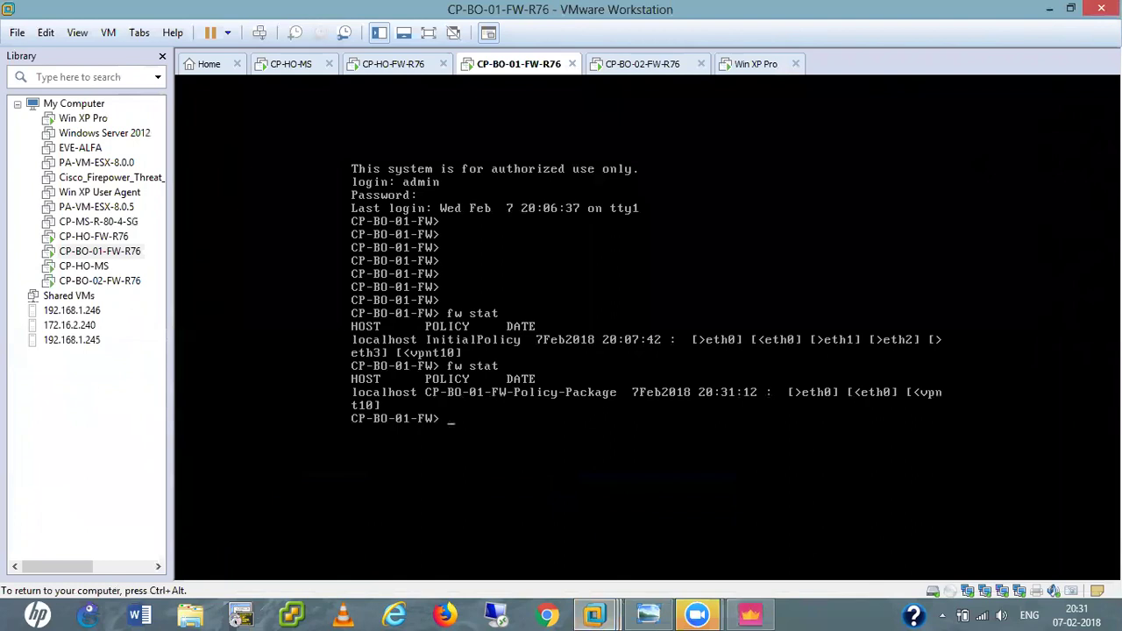
pyautogui.press('Return')
pyautogui.press('Return')
pyautogui.press('Return')
pyautogui.press('Return')
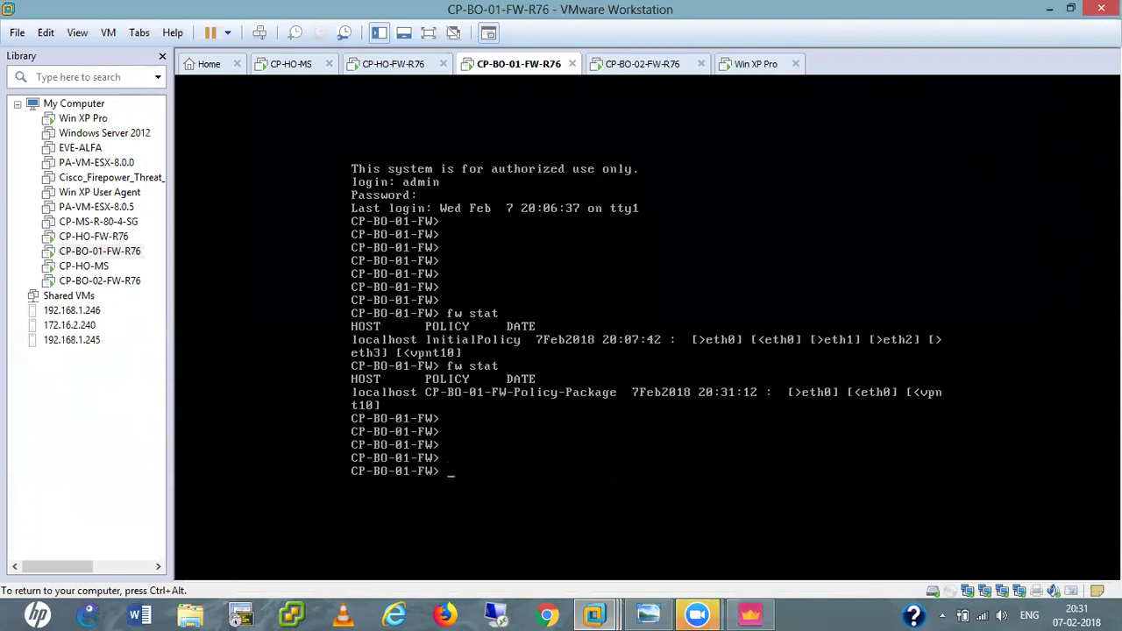
pyautogui.hotkey('ctrl', 'alt')
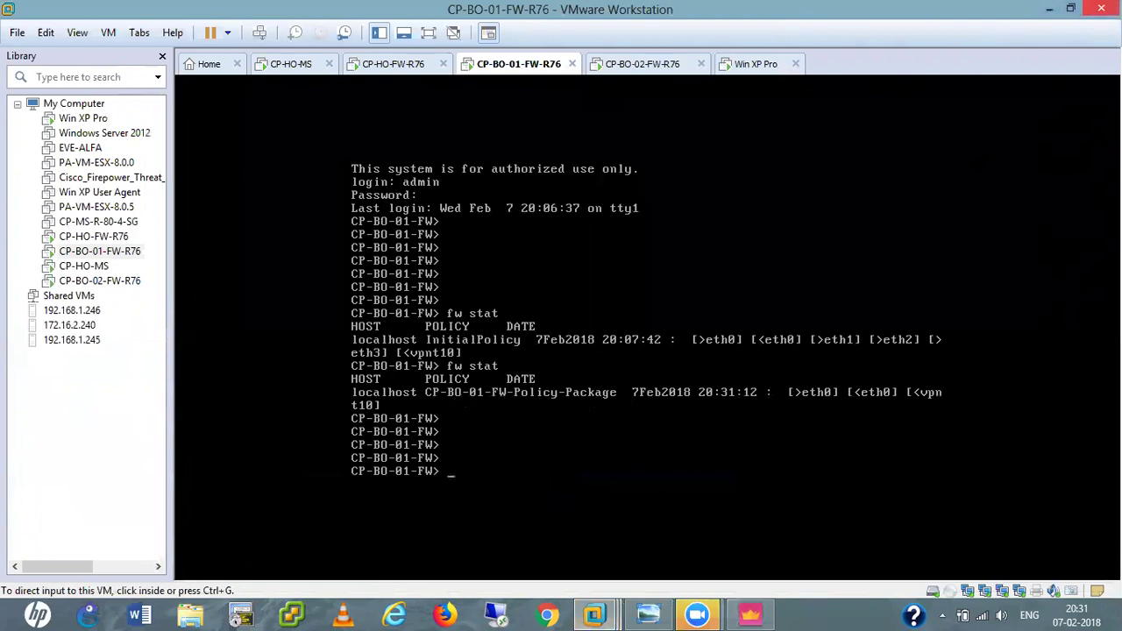
# Close the installation details and recent tasks, and switch to the Standard policy.
pyautogui.click(1054, 8)
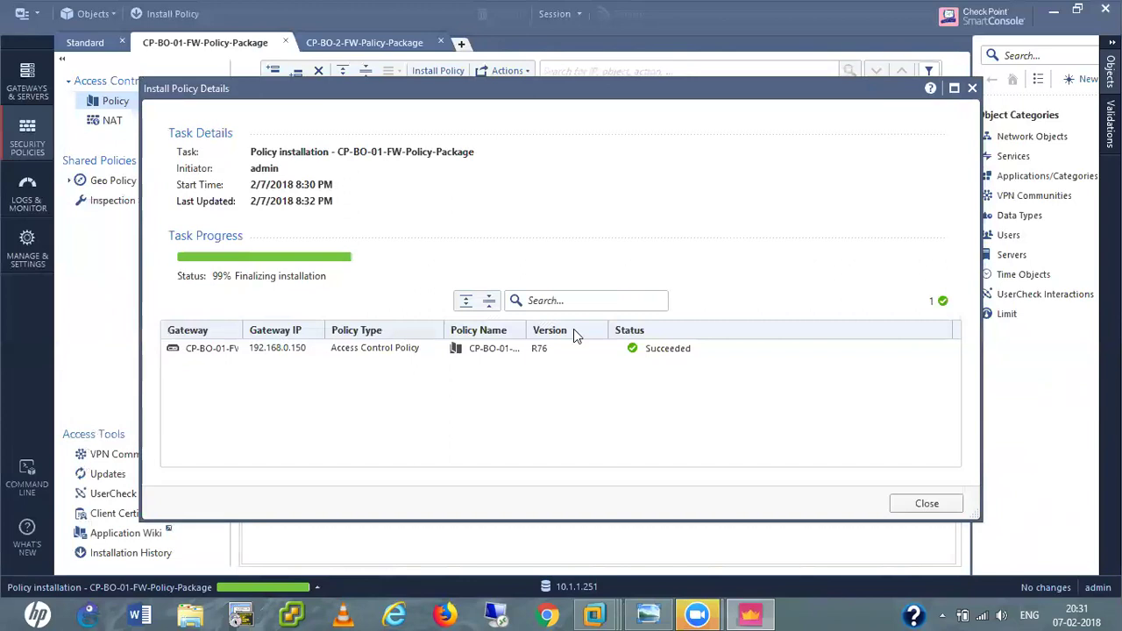
pyautogui.click(927, 504)
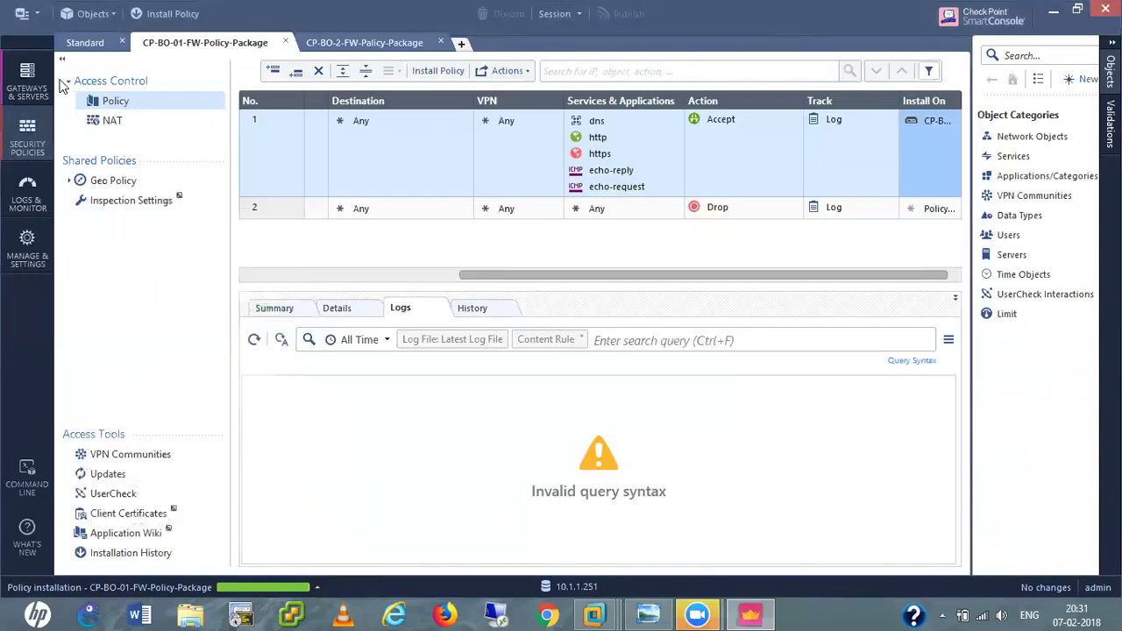
pyautogui.click(85, 43)
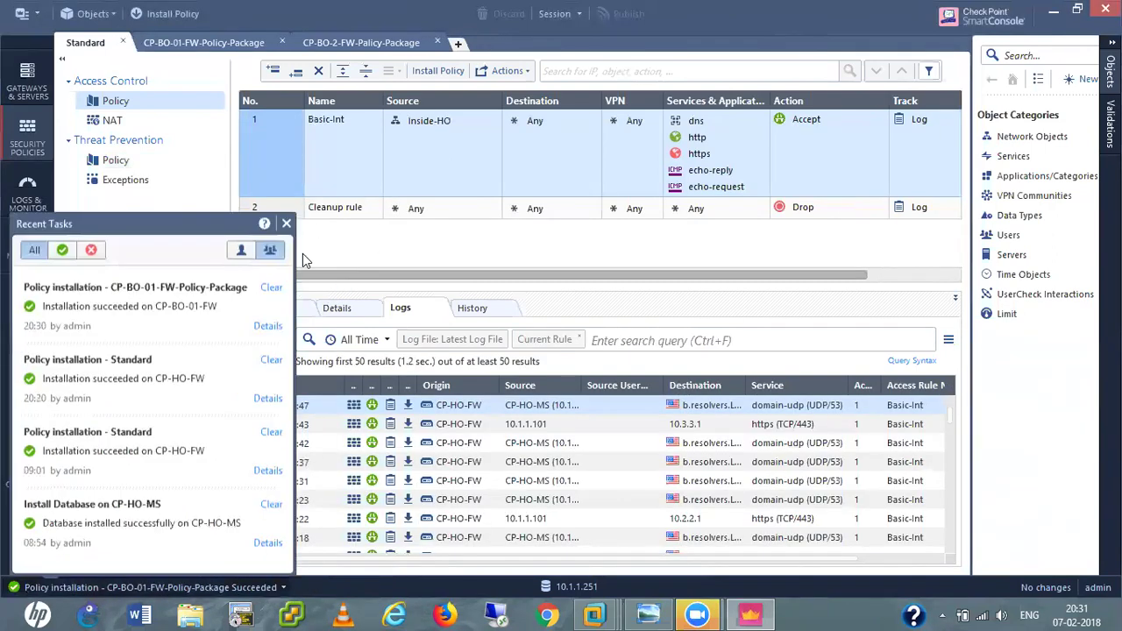
pyautogui.click(286, 212)
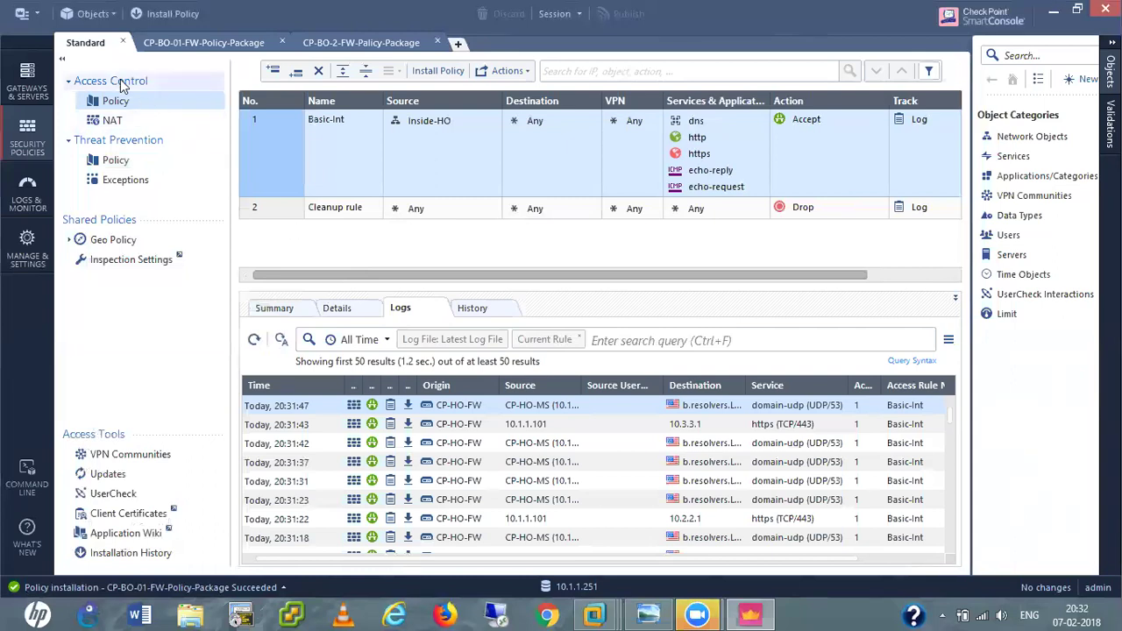
pyautogui.rightClick(87, 46)
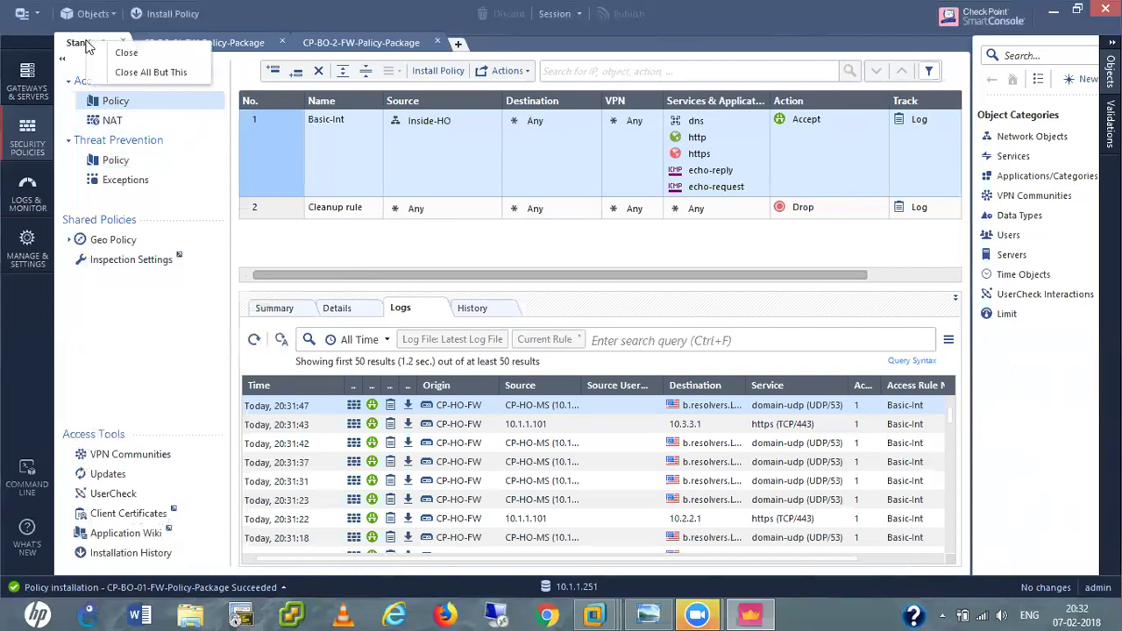
pyautogui.click(328, 252)
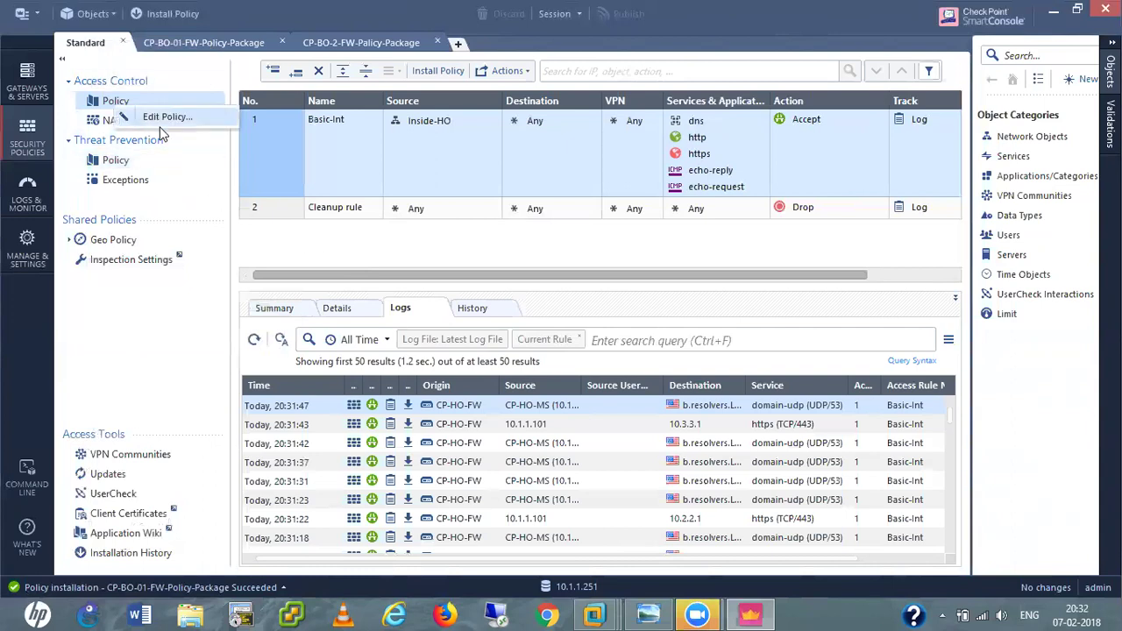
# Limit the Standard policy's installation targets to the specific gateway CP-HO-FW.
pyautogui.click(174, 116)
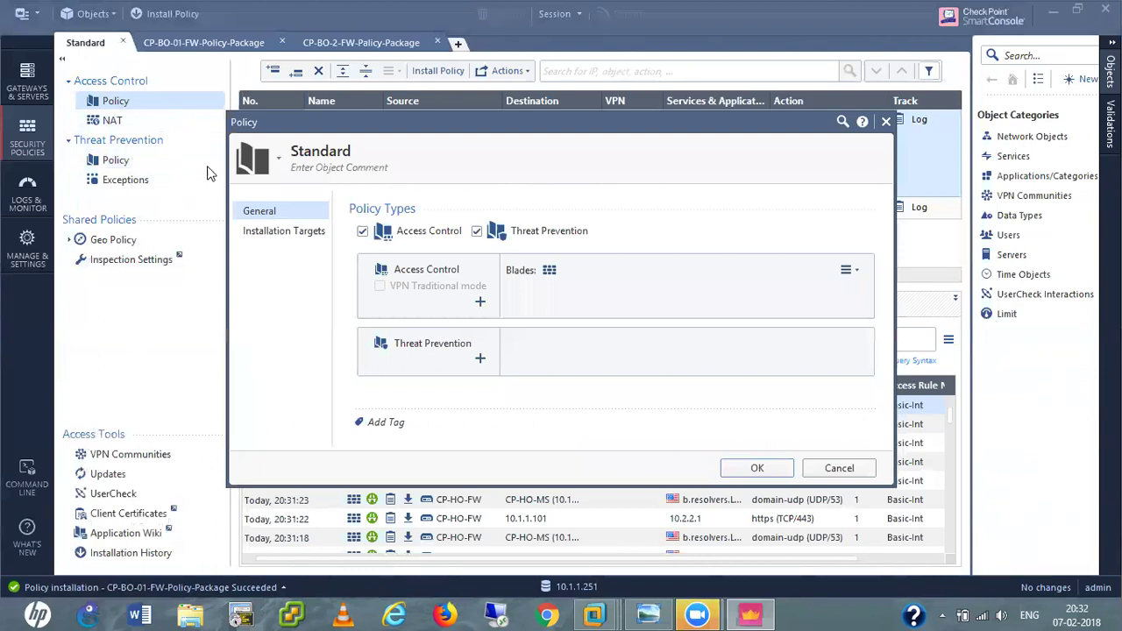
pyautogui.click(284, 231)
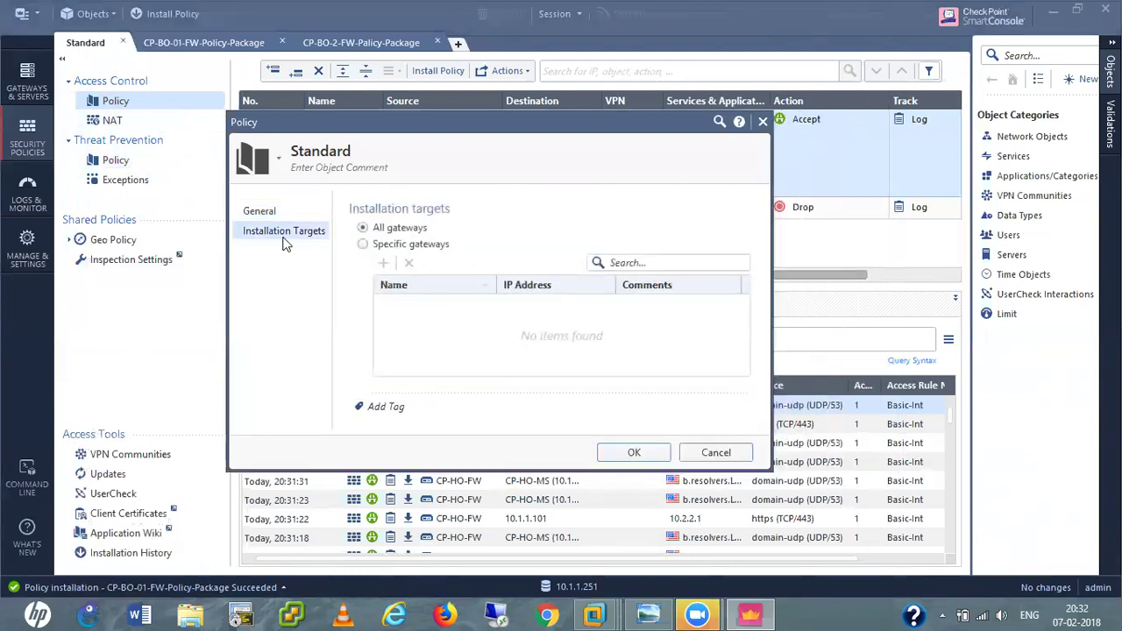
pyautogui.click(363, 245)
pyautogui.click(383, 263)
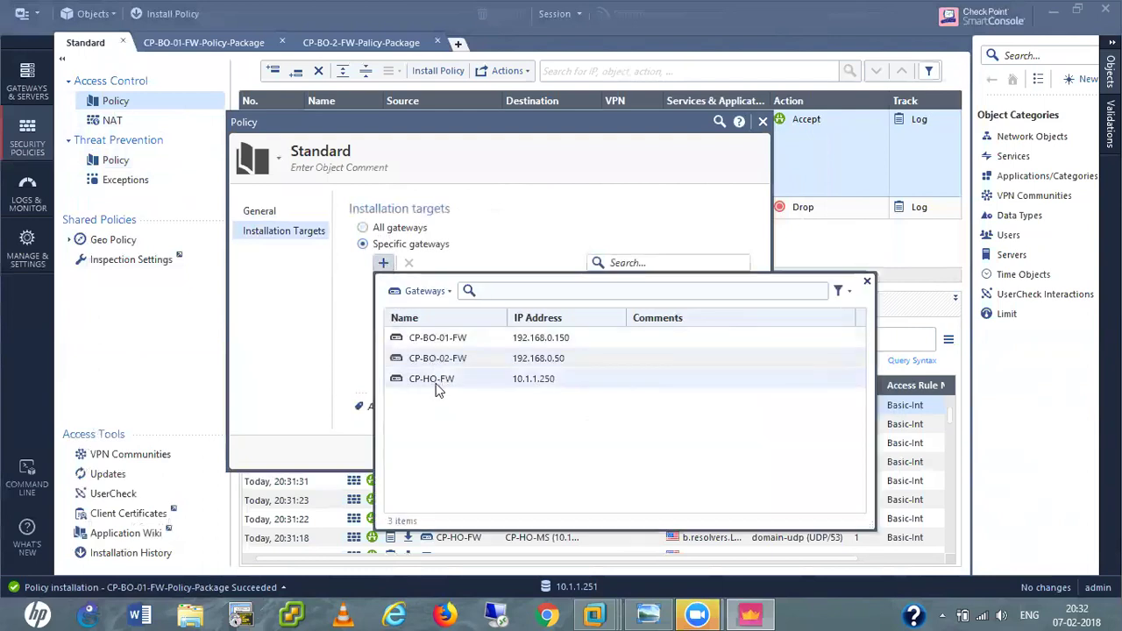
pyautogui.click(400, 382)
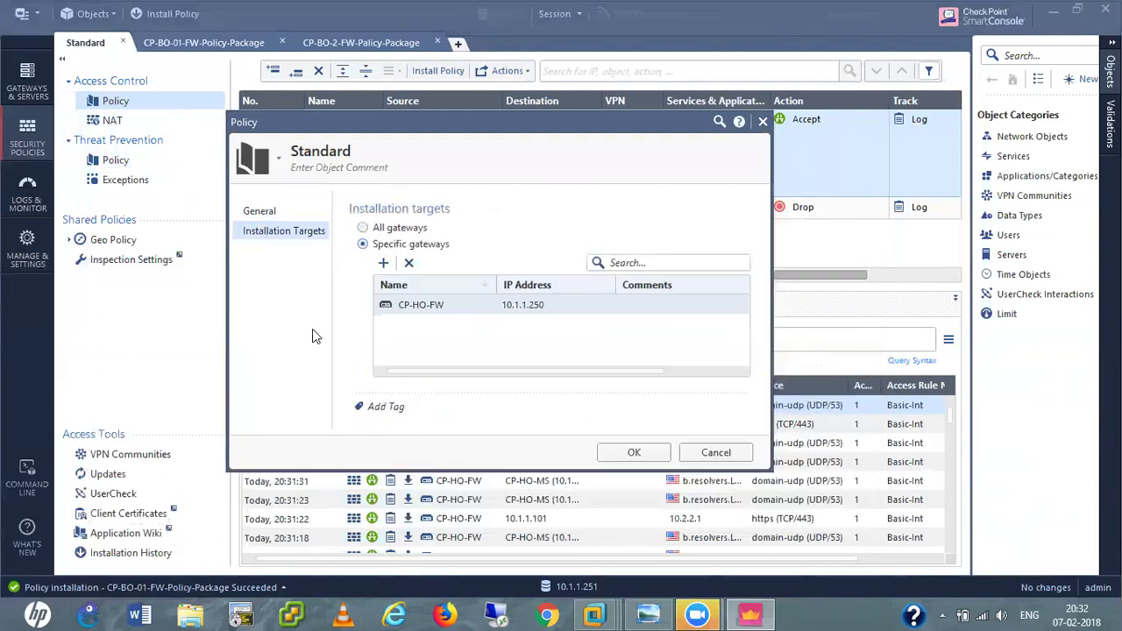
pyautogui.click(635, 453)
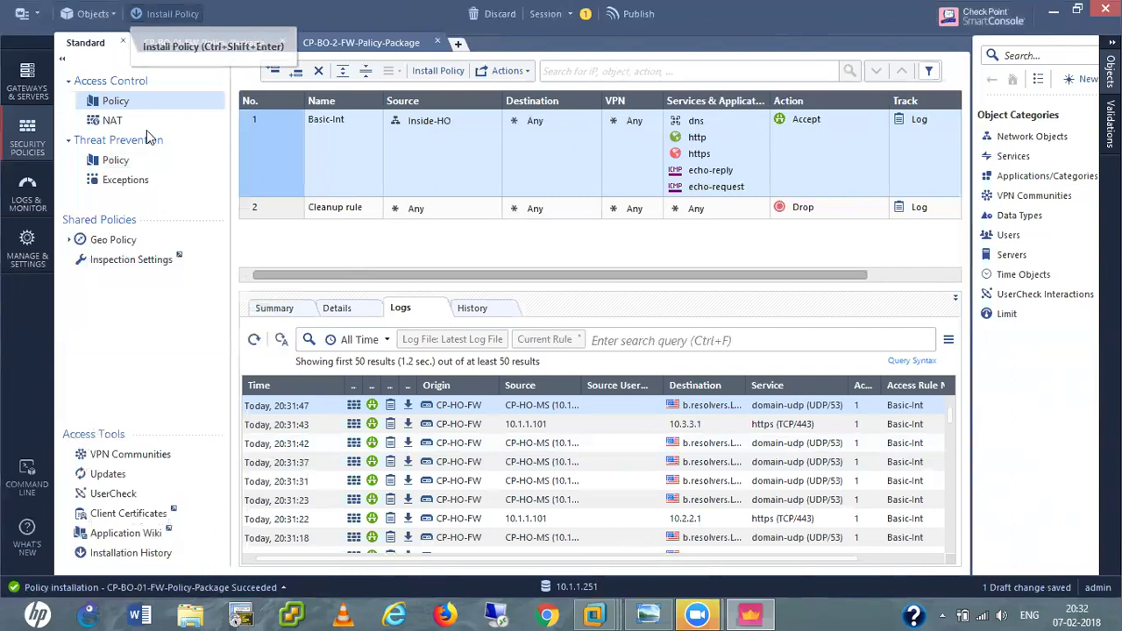
# Publish the changes and install the Standard policy package from the Install Policy dialog.
pyautogui.click(600, 401)
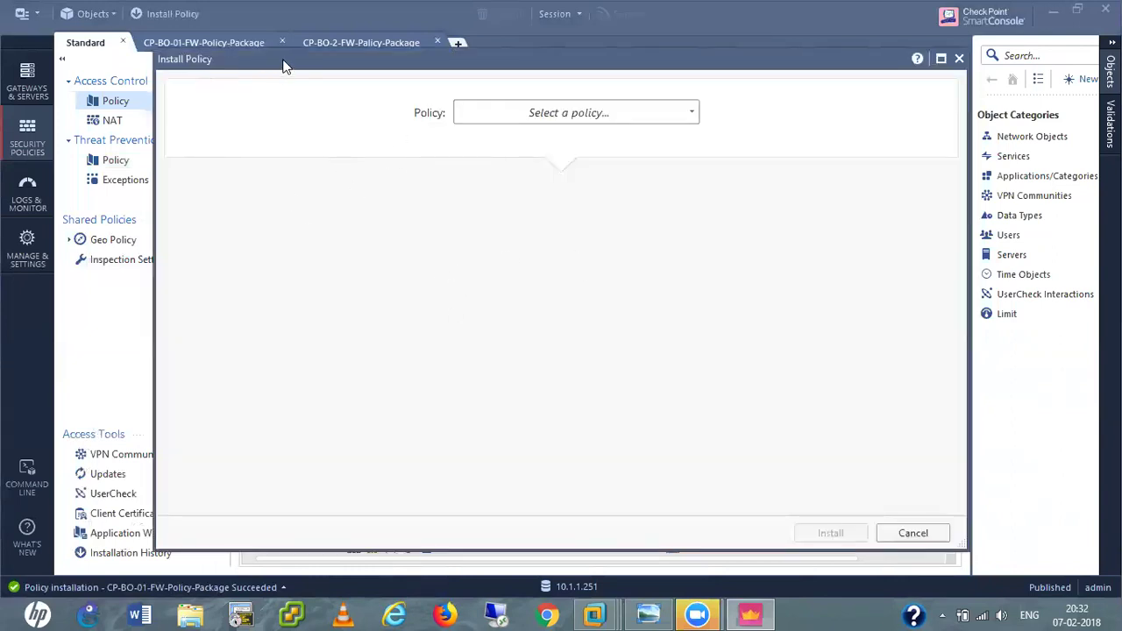
pyautogui.moveTo(284, 67); pyautogui.dragTo(272, 85)
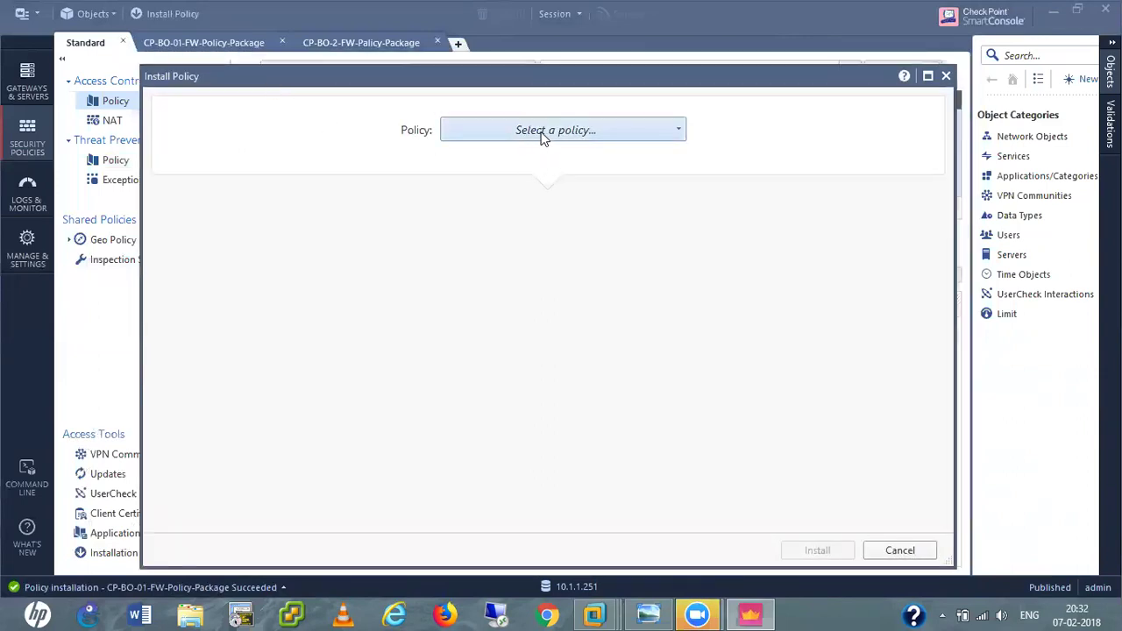
pyautogui.click(541, 132)
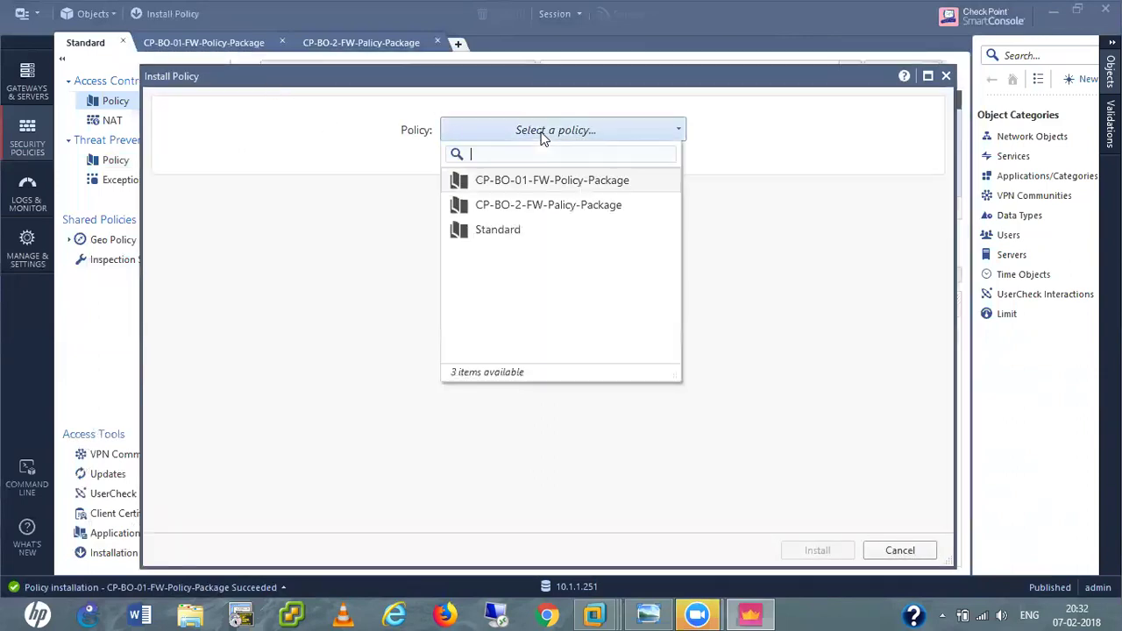
pyautogui.click(501, 238)
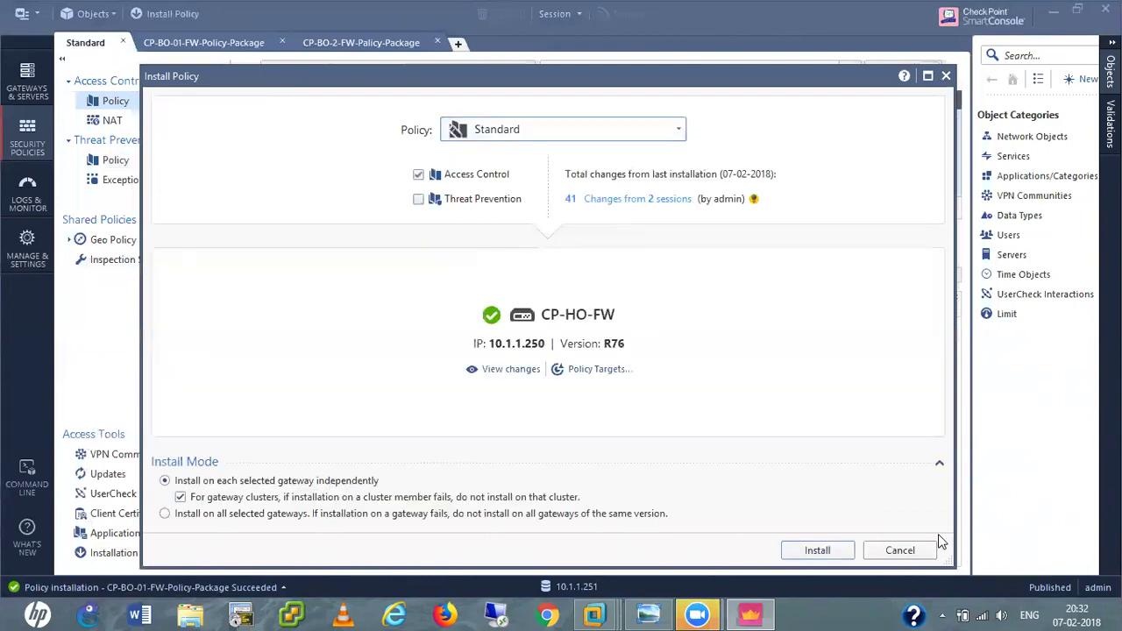
pyautogui.click(834, 554)
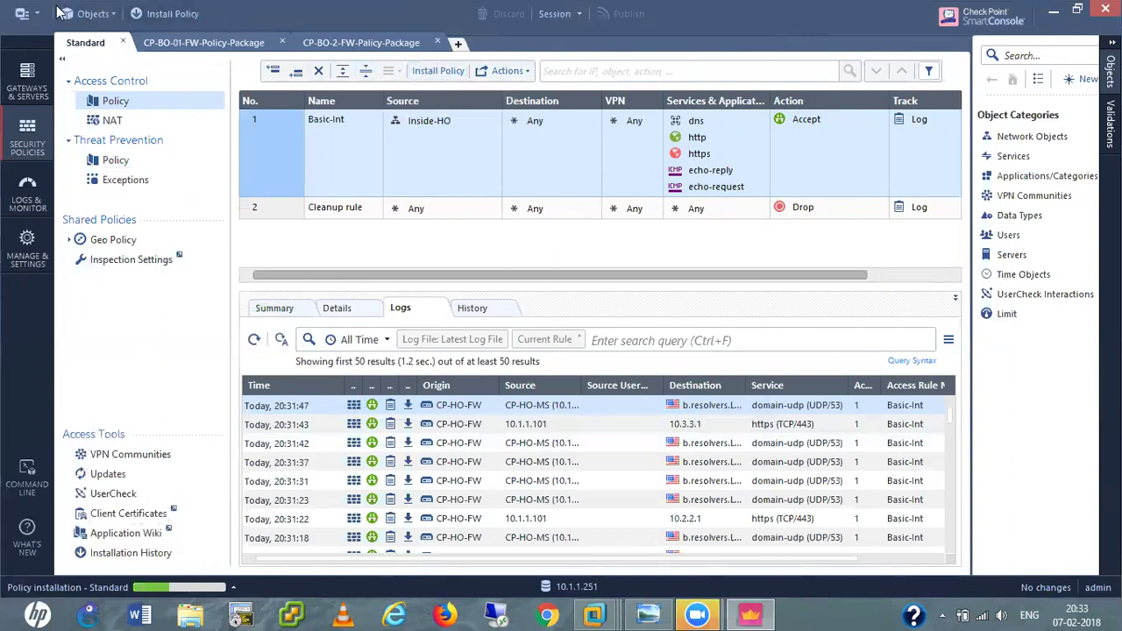
# Check the Standard policy installation progress in Recent Tasks.
pyautogui.click(22, 13)
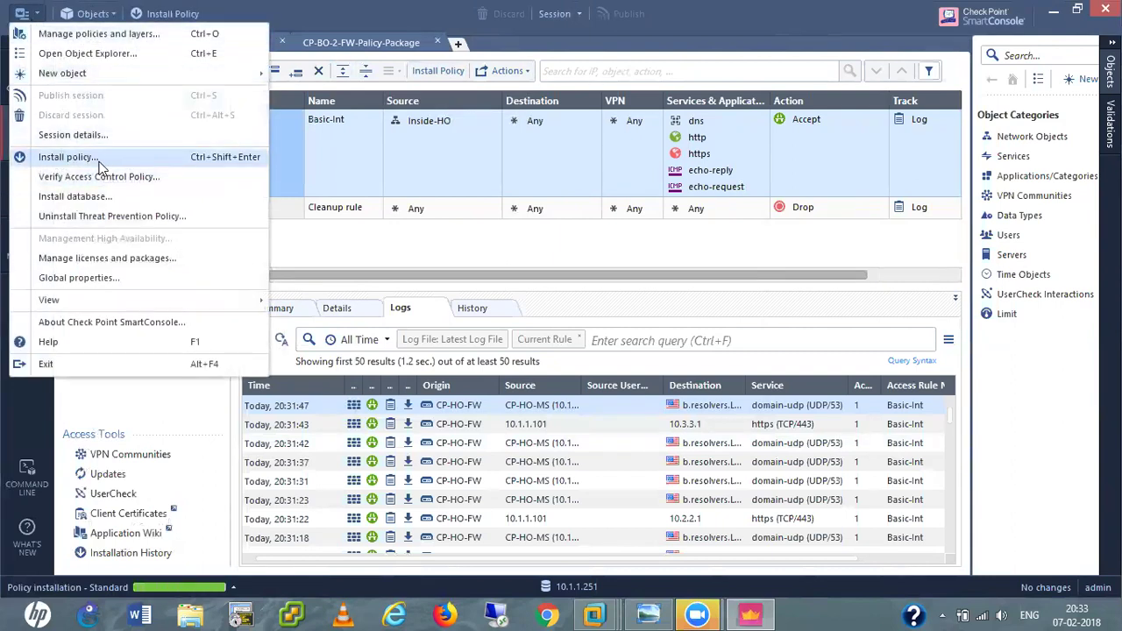
pyautogui.click(393, 250)
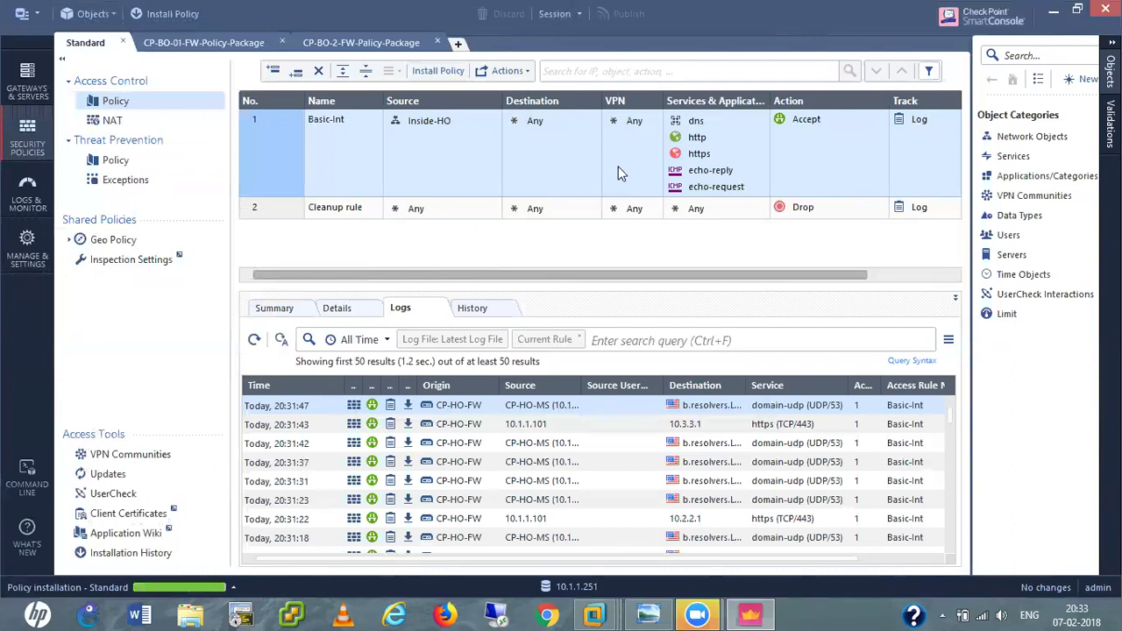
pyautogui.click(226, 589)
pyautogui.click(233, 592)
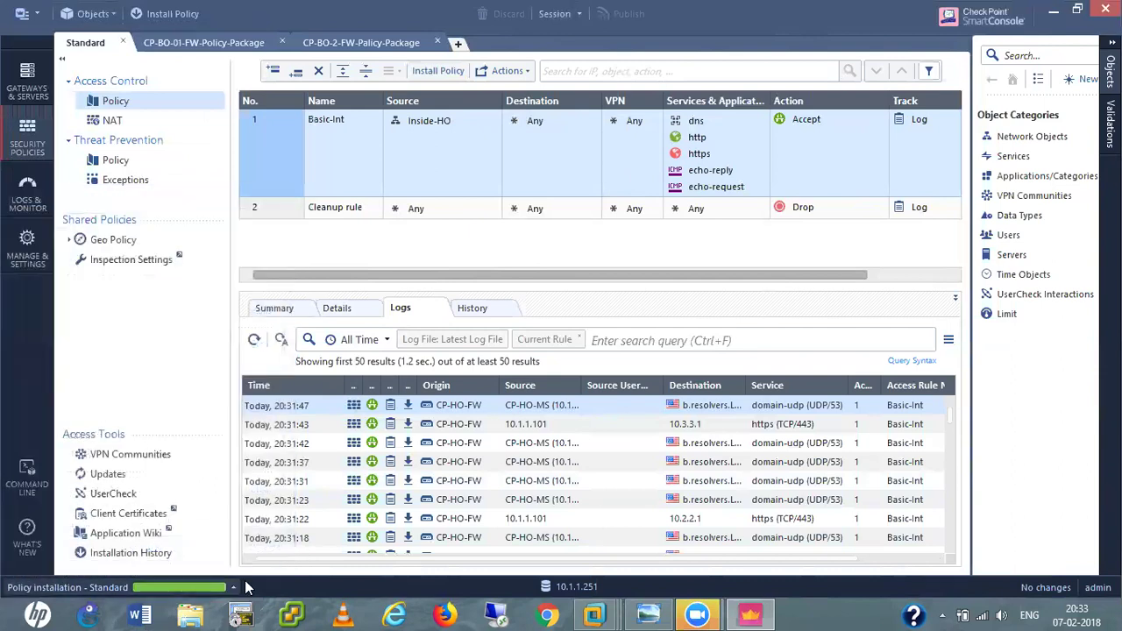
# Inspect rule 1's Inside-HO source network object without changing it.
pyautogui.click(424, 121)
pyautogui.doubleClick(424, 121)
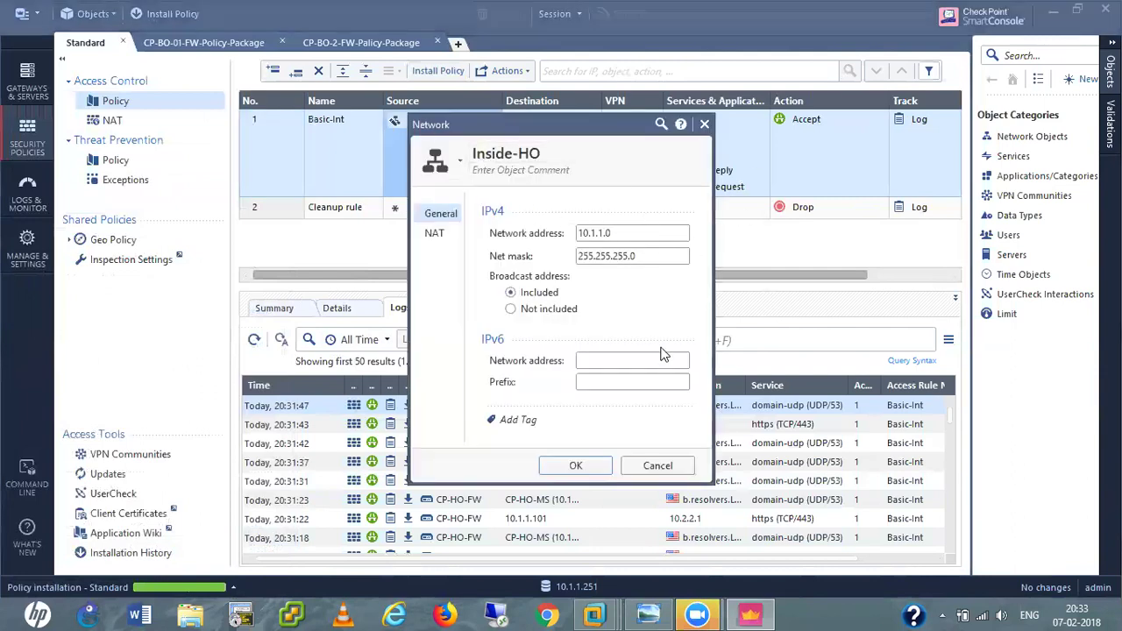
pyautogui.click(659, 466)
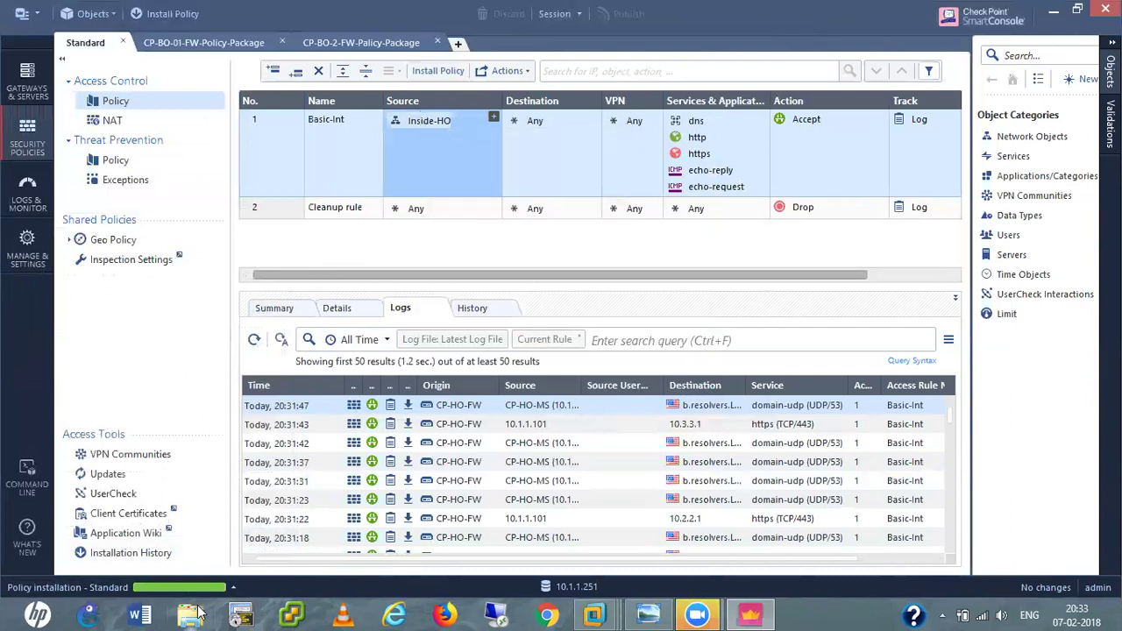
# Recheck Recent Tasks until the Standard policy installation shows Succeeded on CP-HO-FW.
pyautogui.click(233, 589)
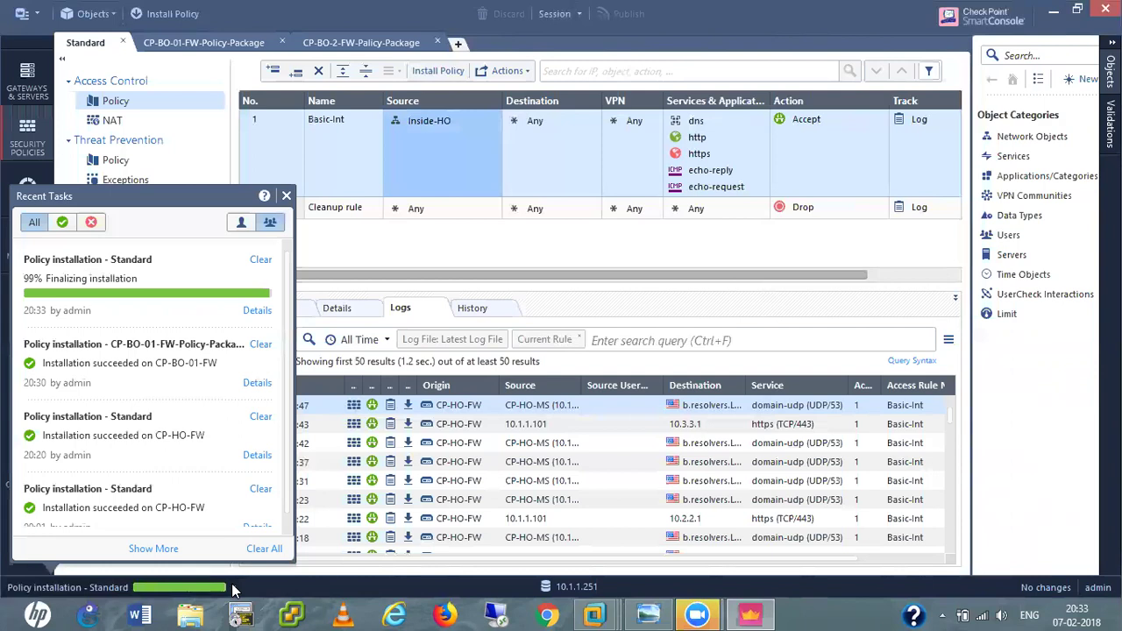
pyautogui.click(233, 589)
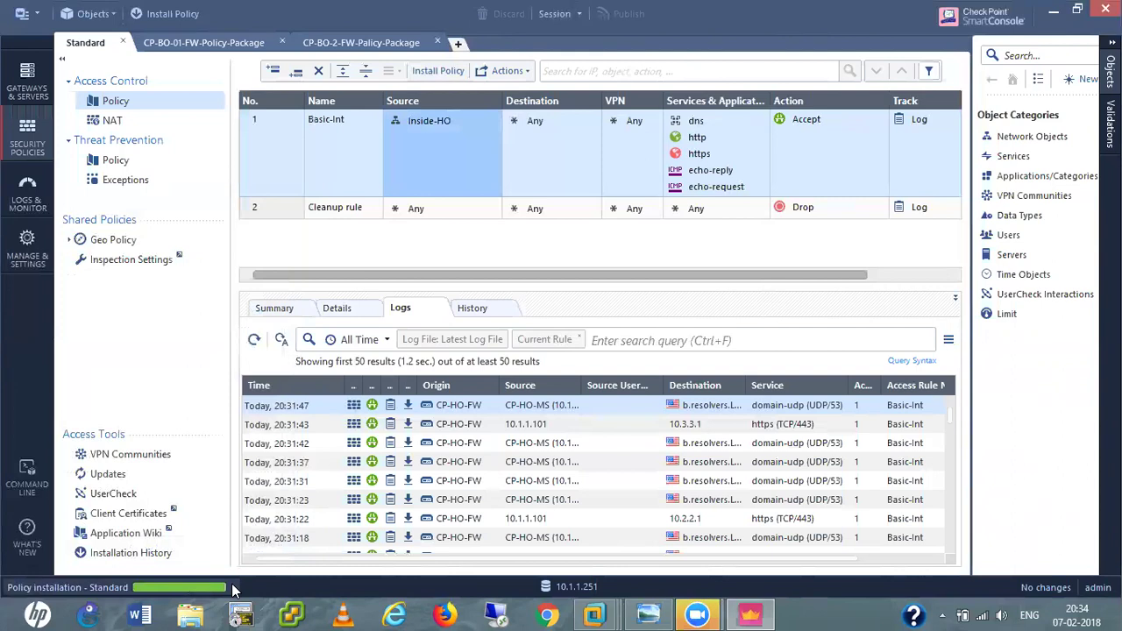
pyautogui.click(232, 589)
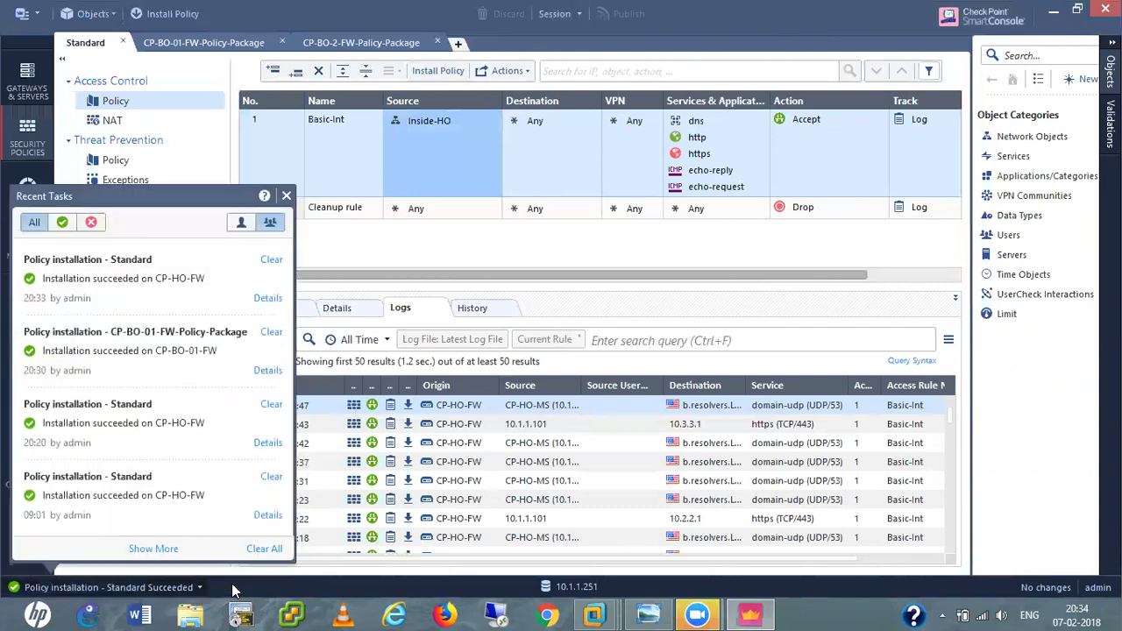
pyautogui.click(286, 197)
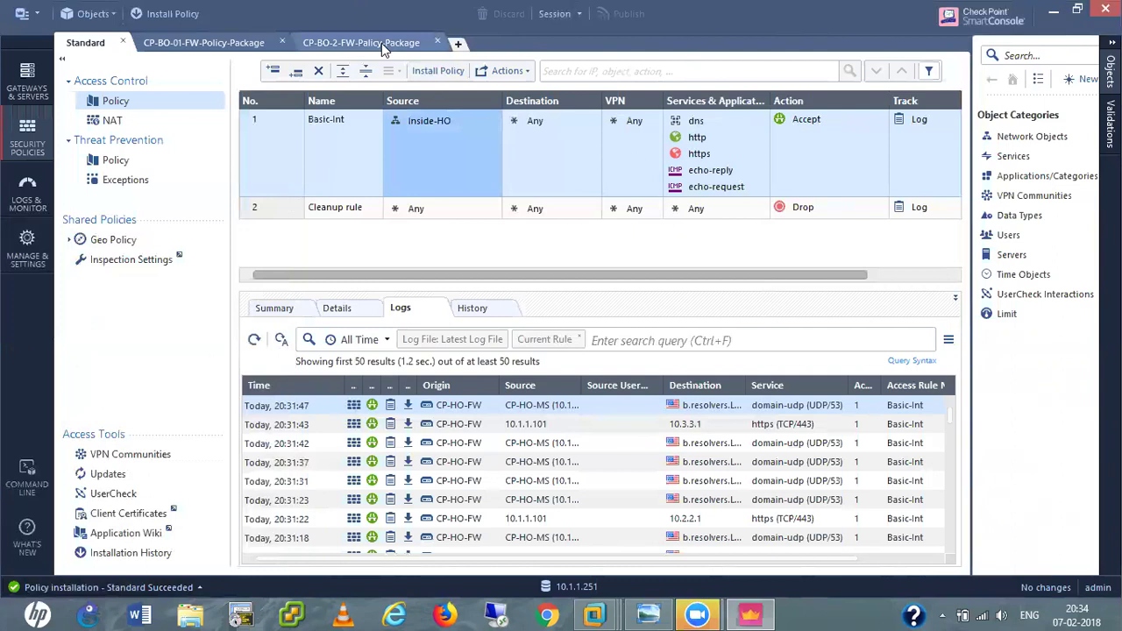
# In the CP-BO-2-FW-Policy-Package tab, insert rule 1 named Basic-Int above the Cleanup rule.
pyautogui.click(384, 46)
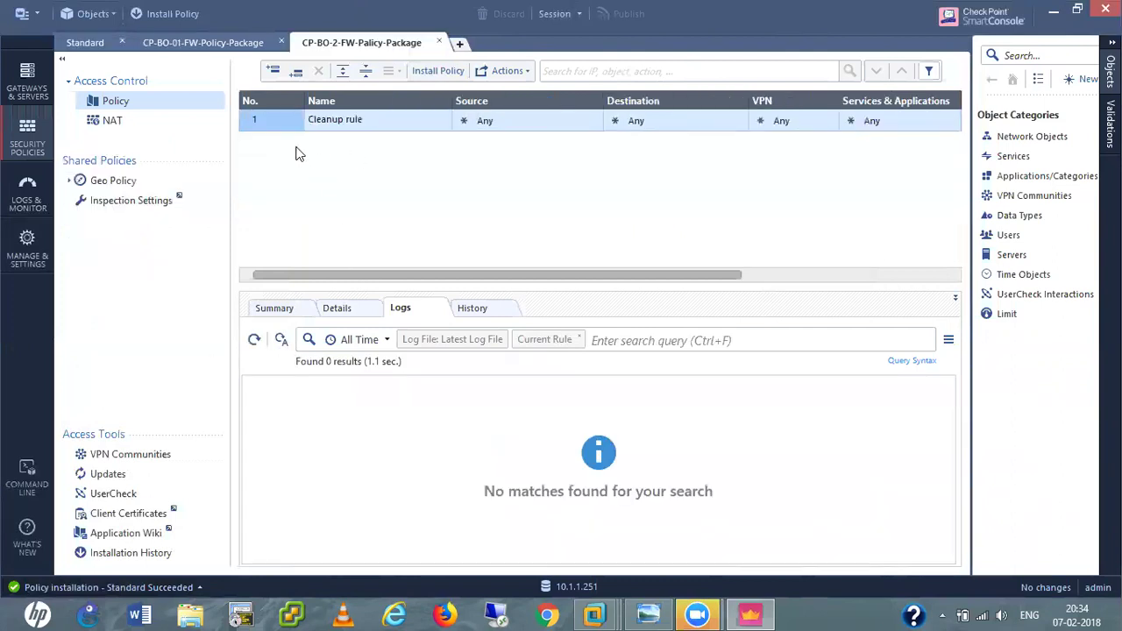
pyautogui.click(273, 72)
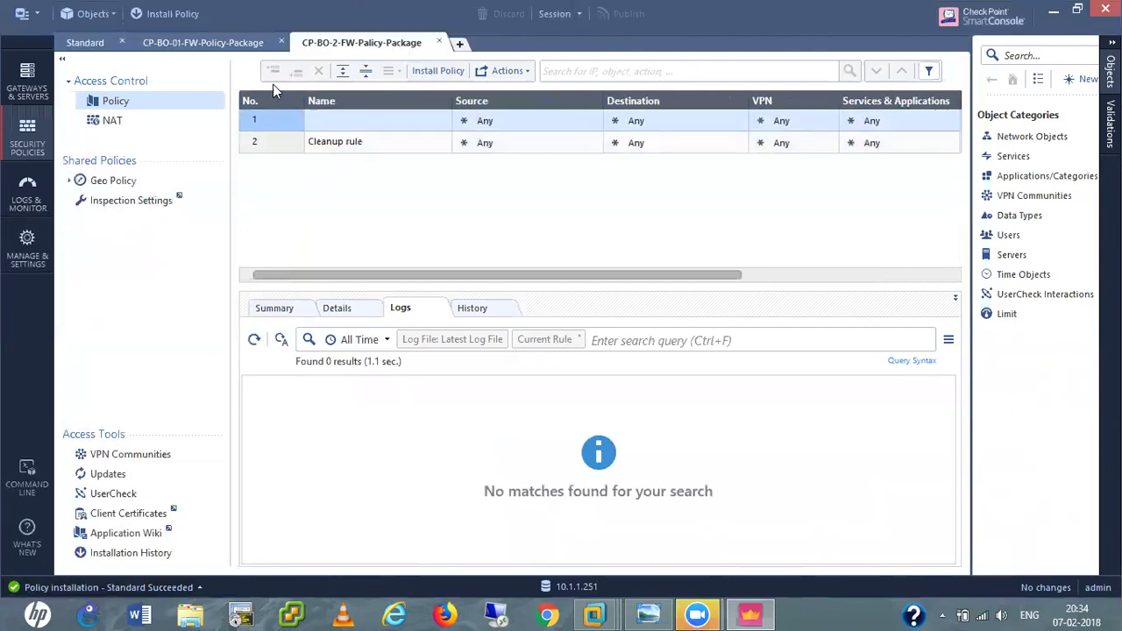
pyautogui.click(346, 122)
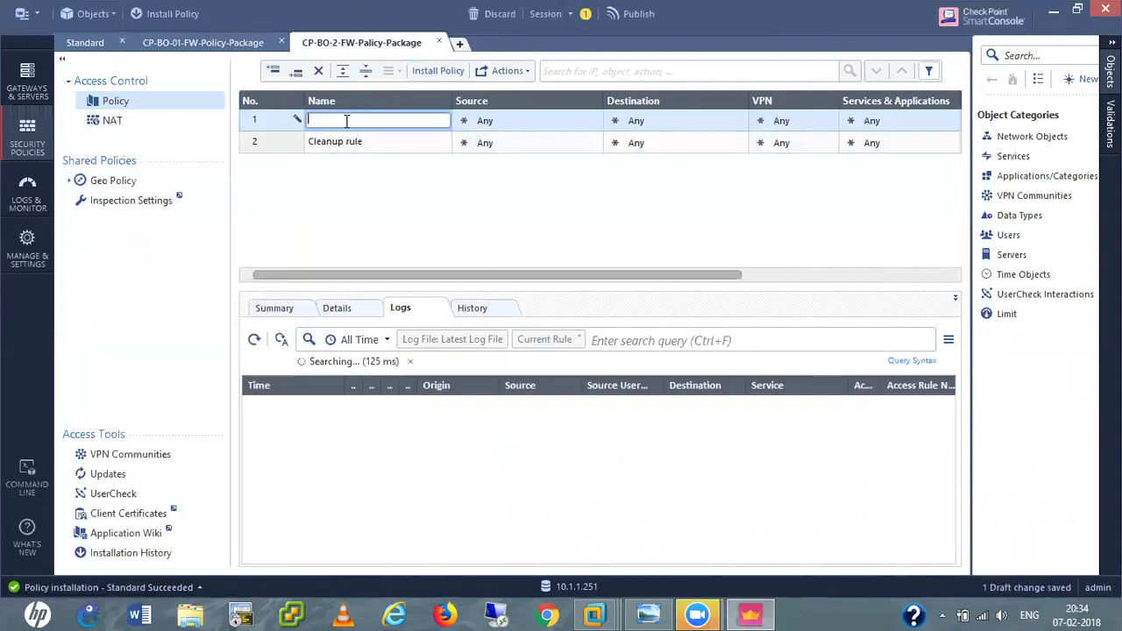
pyautogui.write('Basic-Int')
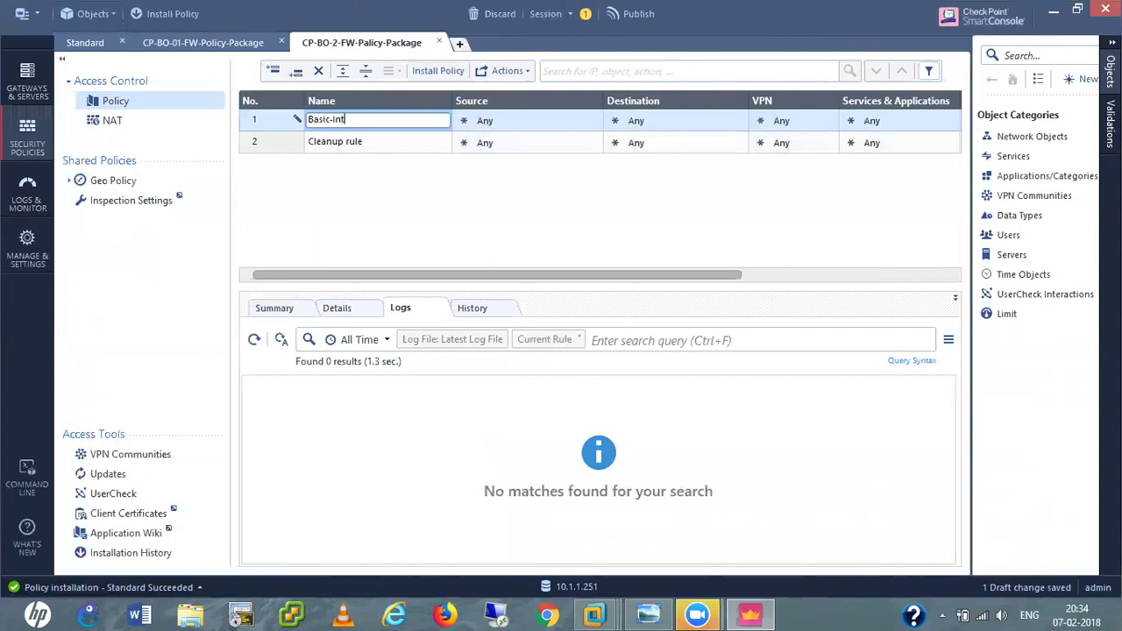
pyautogui.click(592, 120)
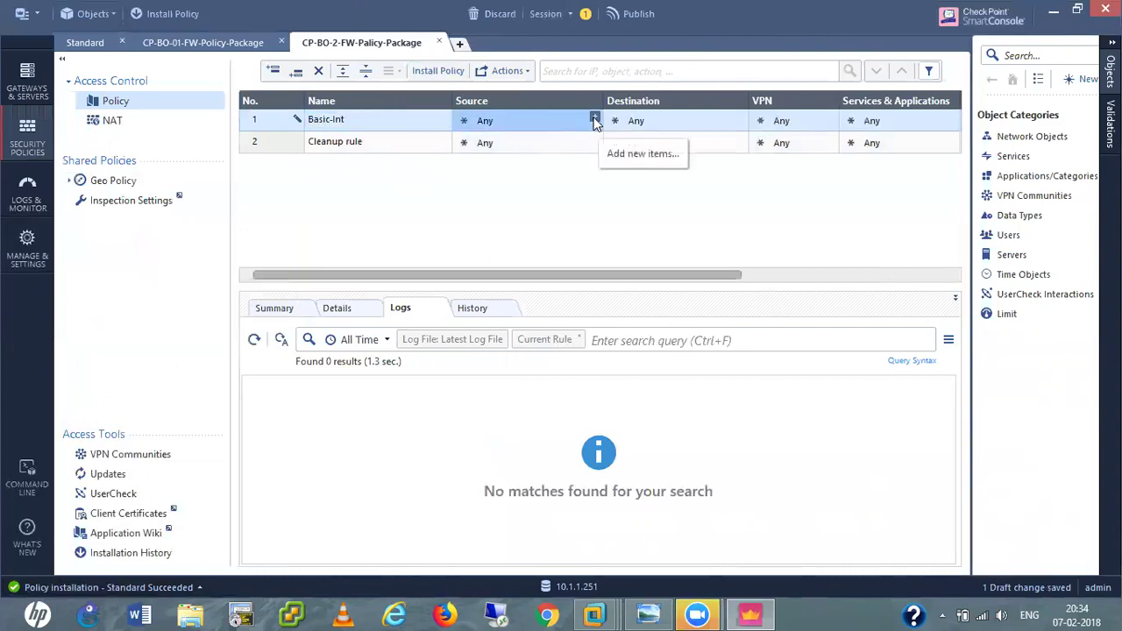
pyautogui.click(594, 118)
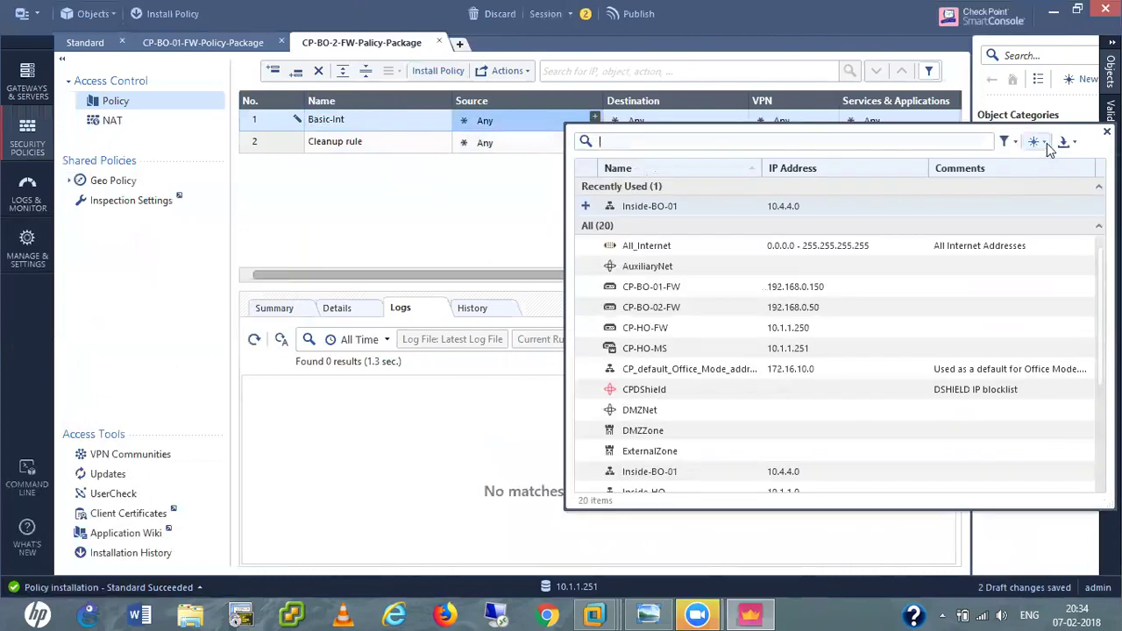
# Create a new network Inside-BO-02 with address 10.7.7.0 and mask 255.255.255.0.
pyautogui.click(1035, 142)
pyautogui.click(1036, 182)
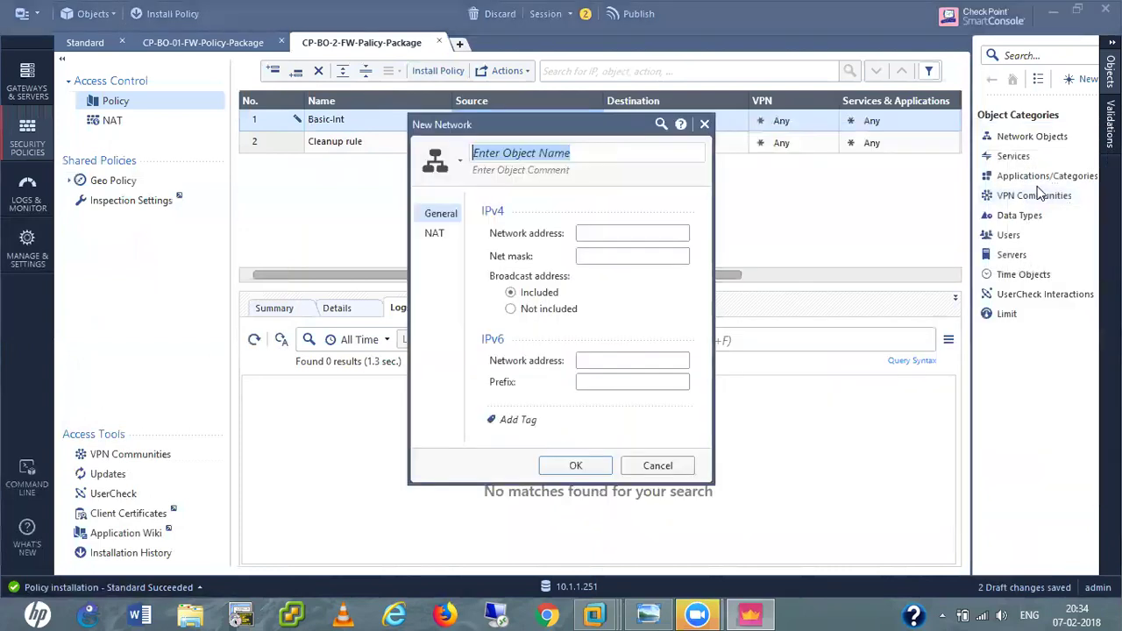
pyautogui.write('Insi')
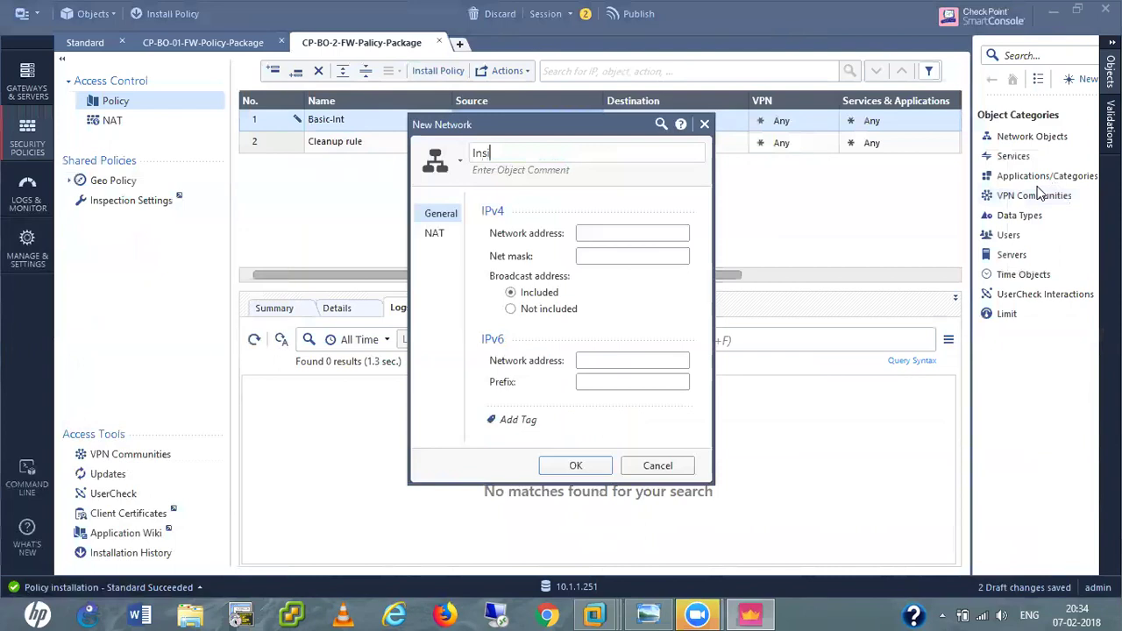
pyautogui.write('de-BO-02')
pyautogui.click(625, 232)
pyautogui.write('10.7.7.0')
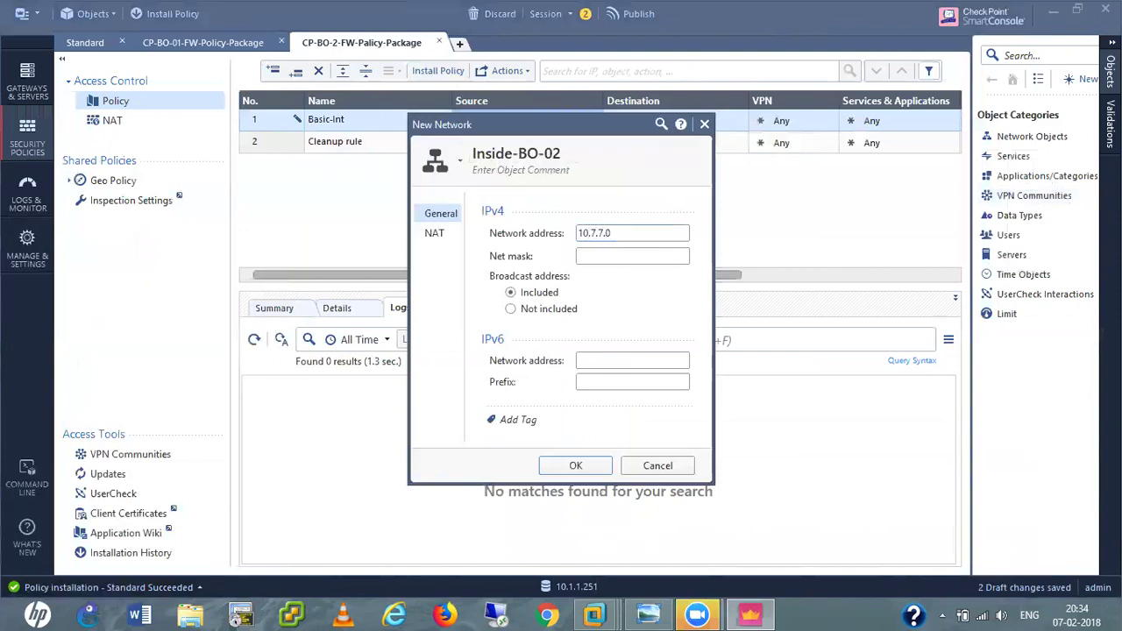
pyautogui.press('Tab')
pyautogui.write('255.255.255.0')
# Enable automatic hide NAT for Inside-BO-02 on CP-BO-02-FW and save it as the rule's source.
pyautogui.click(434, 234)
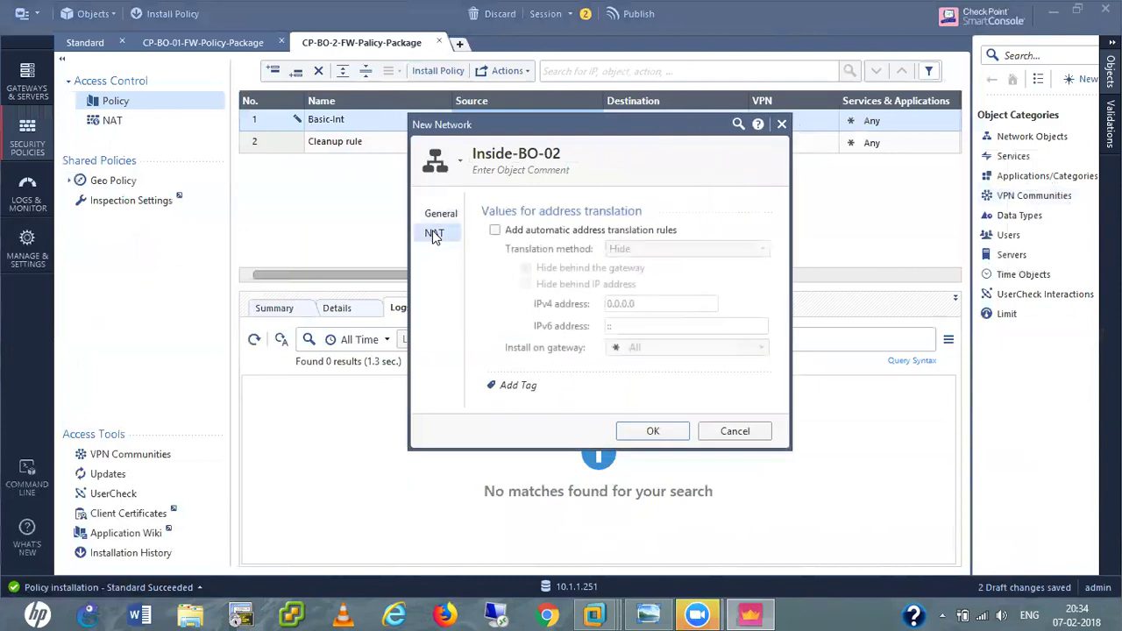
pyautogui.click(496, 231)
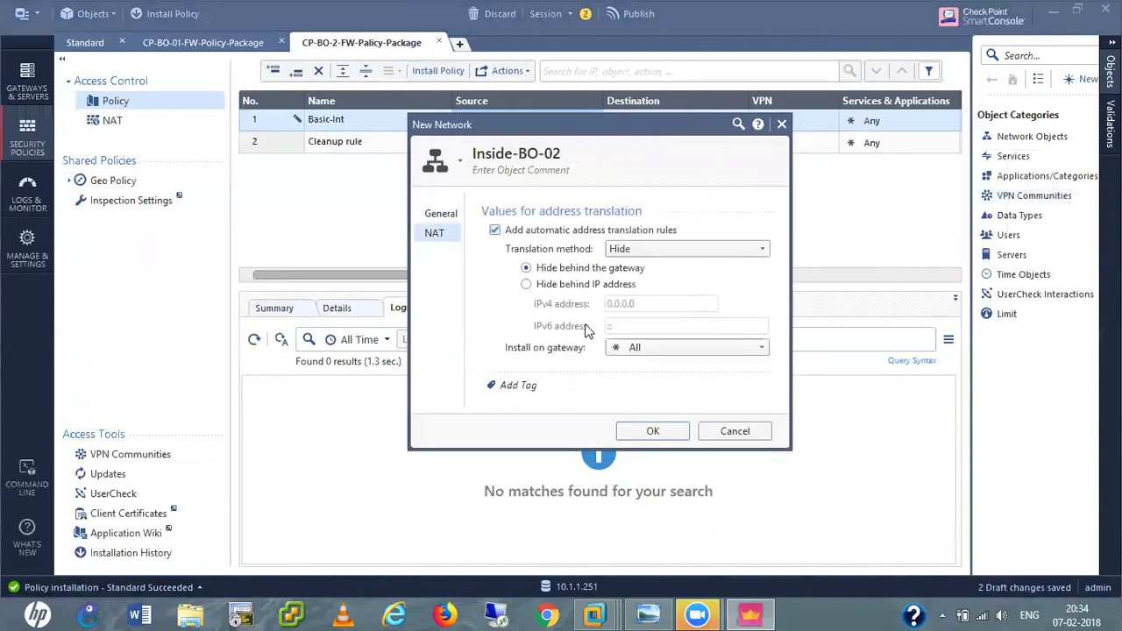
pyautogui.click(648, 348)
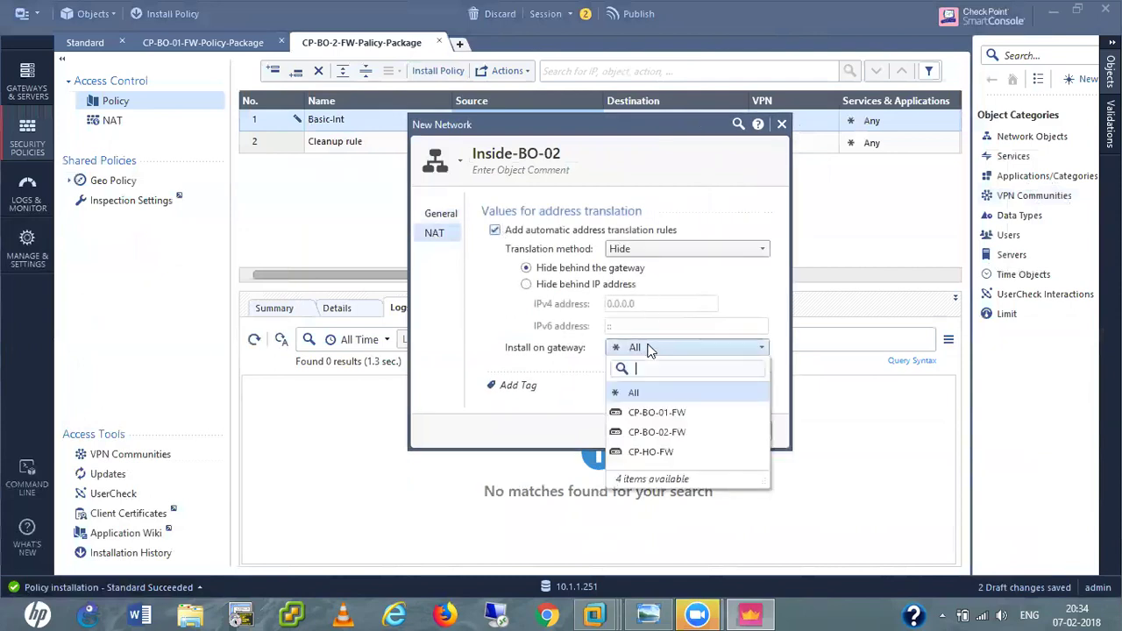
pyautogui.click(653, 438)
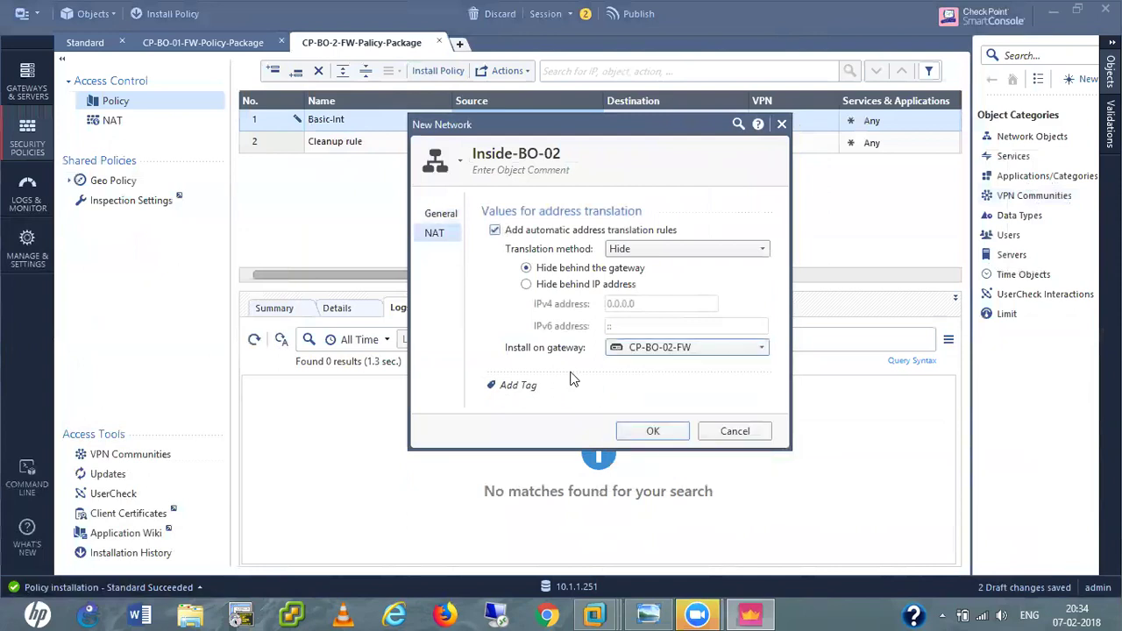
pyautogui.click(651, 433)
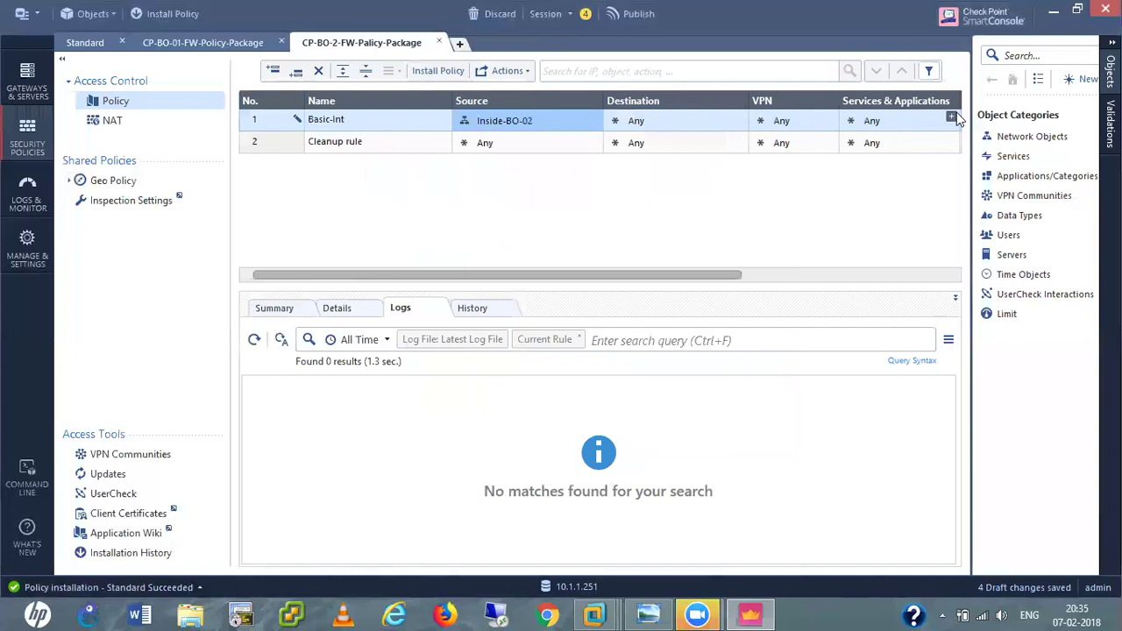
# Add dns, http, https, echo-reply and echo-request to Basic-Int's Services & Applications cell.
pyautogui.click(953, 118)
pyautogui.click(953, 117)
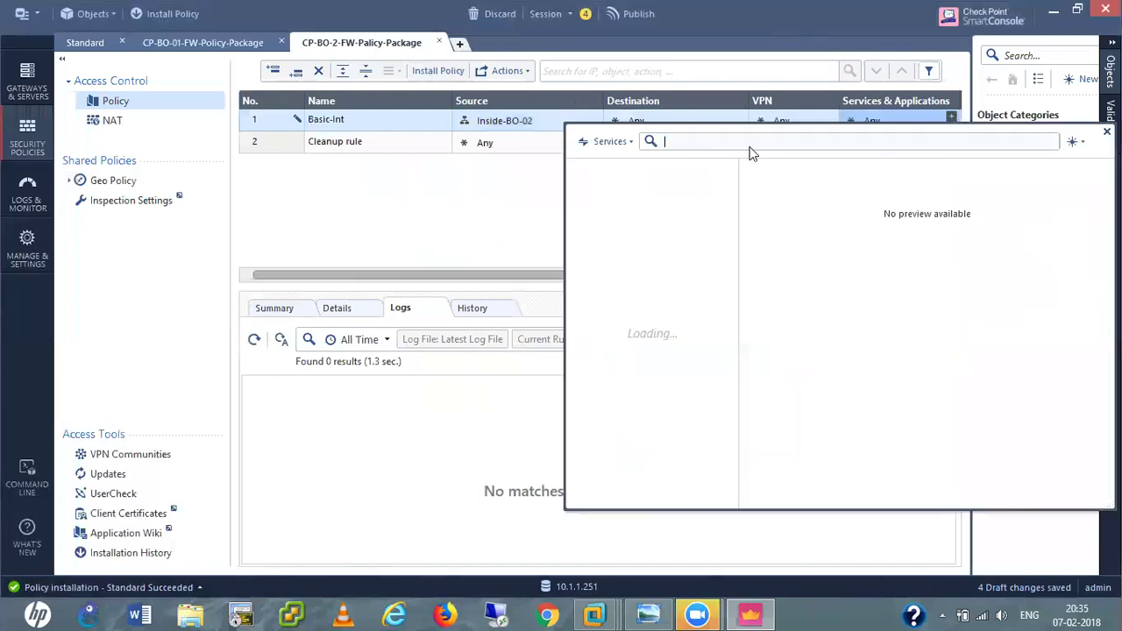
pyautogui.write('dns')
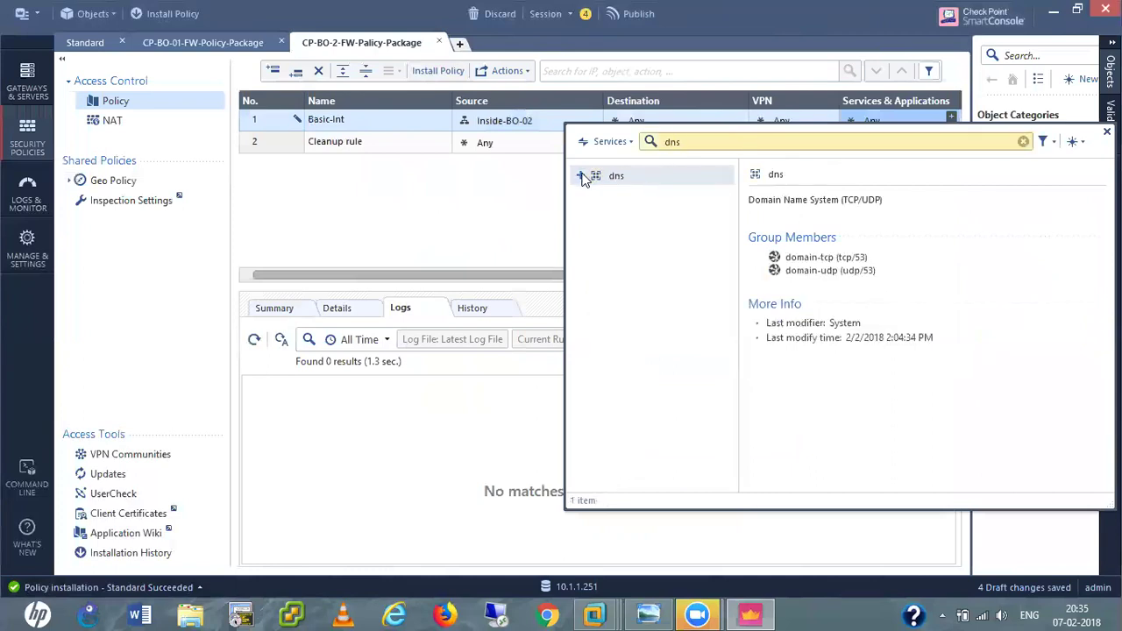
pyautogui.click(583, 176)
pyautogui.press('BackSpace')
pyautogui.write('http')
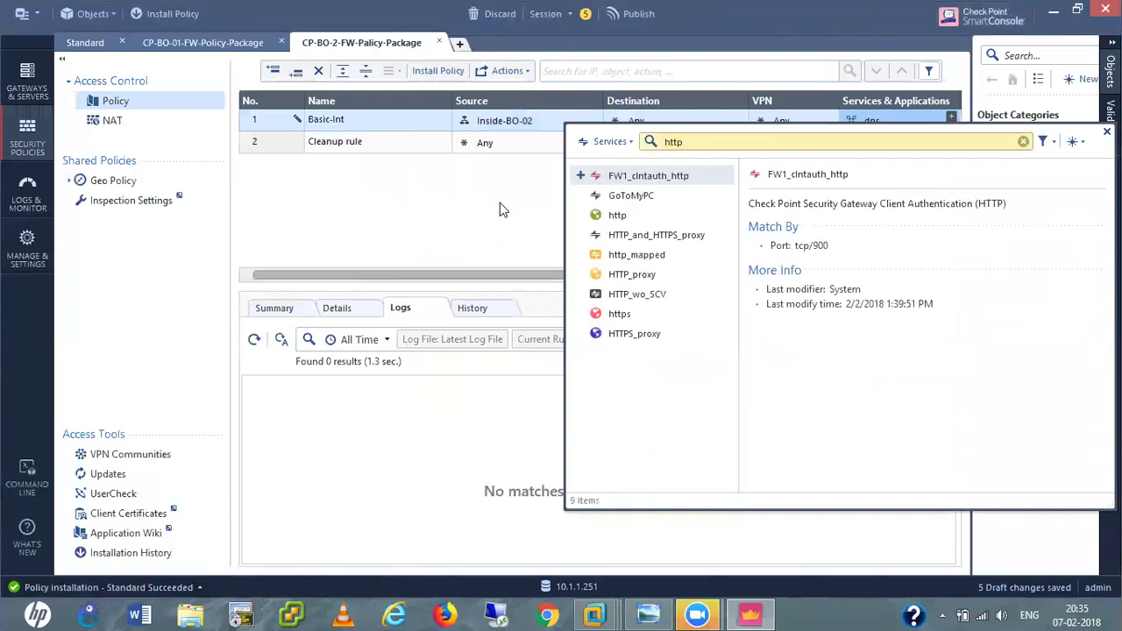
pyautogui.click(581, 215)
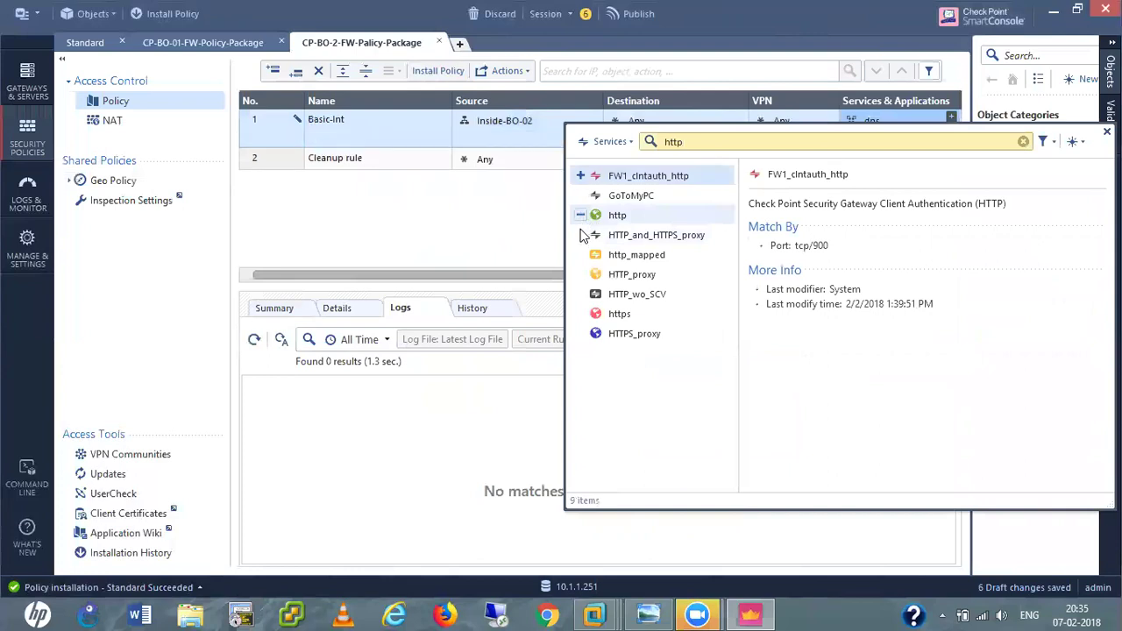
pyautogui.click(580, 313)
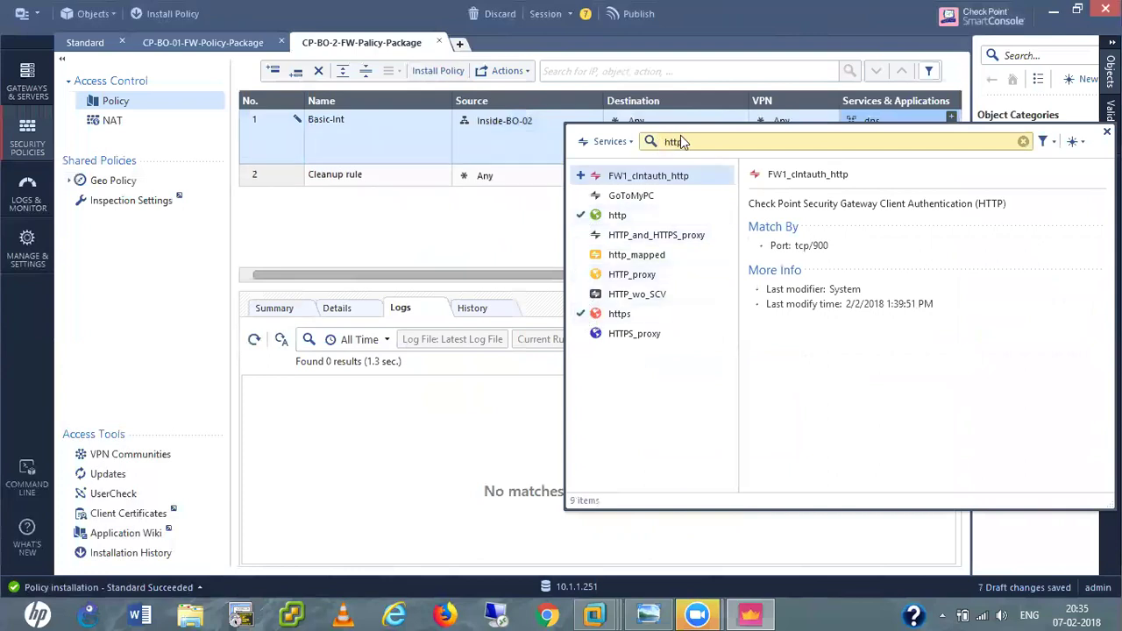
pyautogui.press('BackSpace')
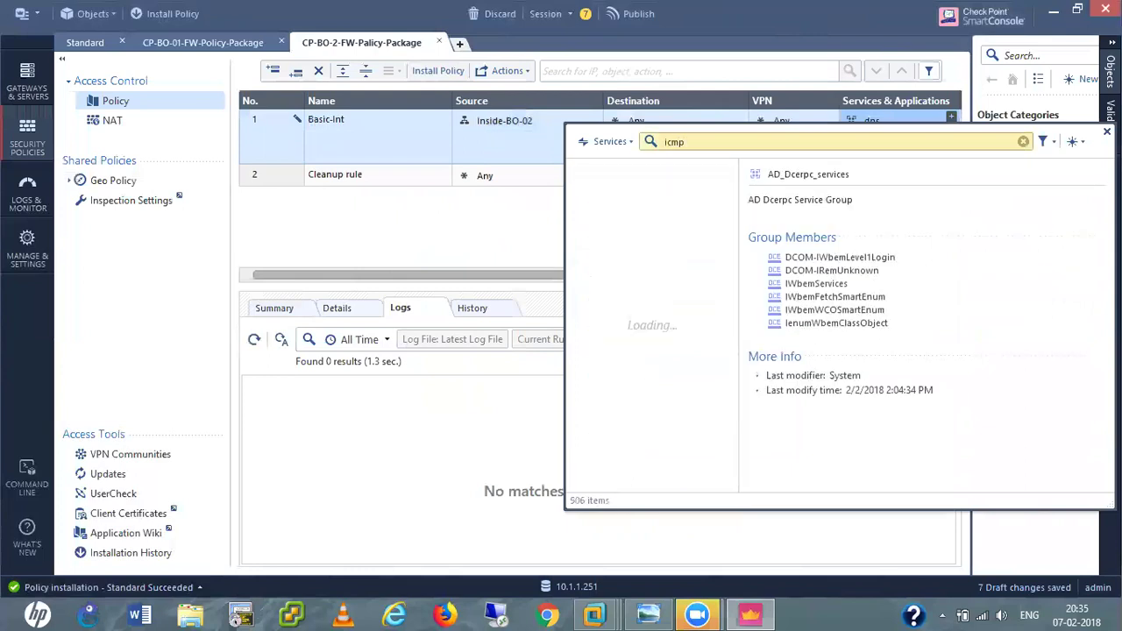
pyautogui.click(580, 195)
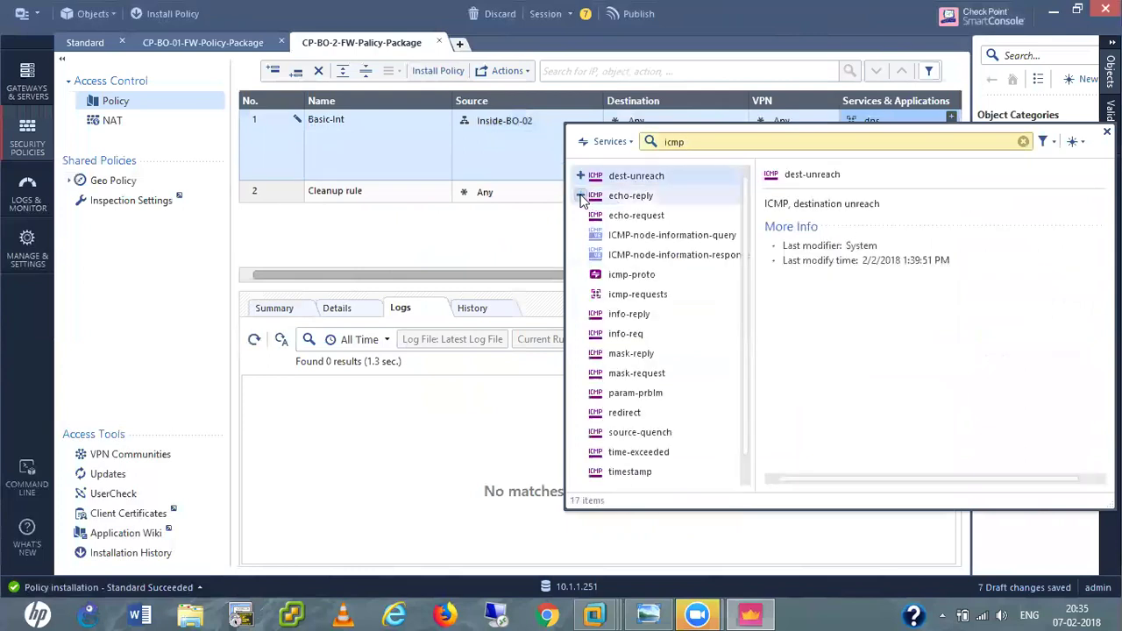
pyautogui.click(581, 215)
pyautogui.click(469, 258)
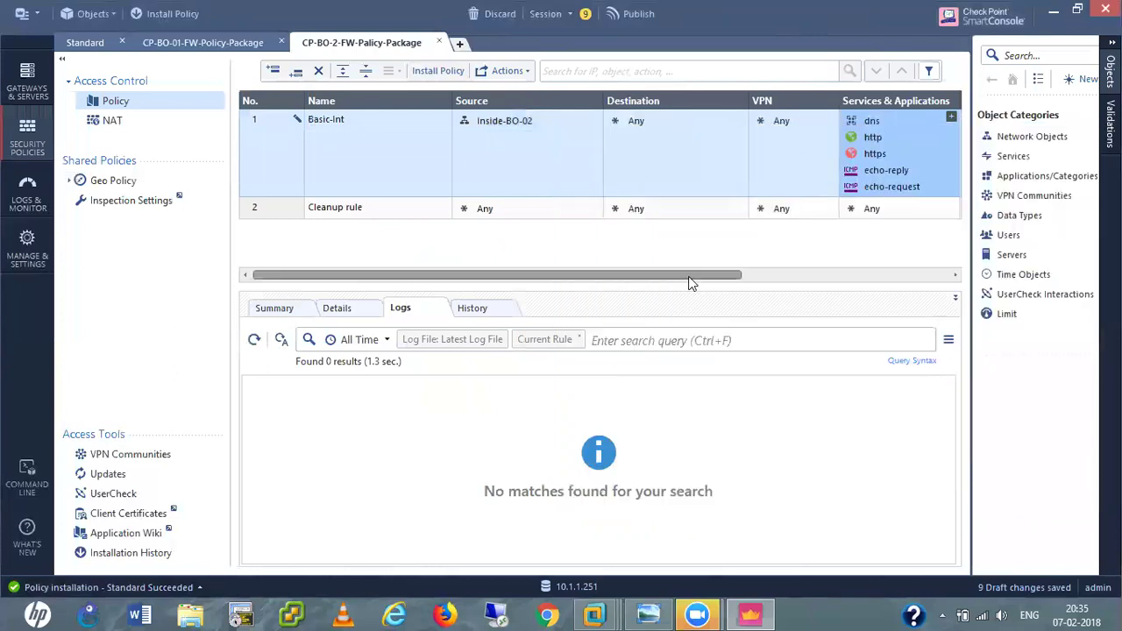
# Set the Basic-Int rule's Track to Log and its Action to Accept.
pyautogui.moveTo(692, 276); pyautogui.dragTo(931, 289)
pyautogui.click(838, 143)
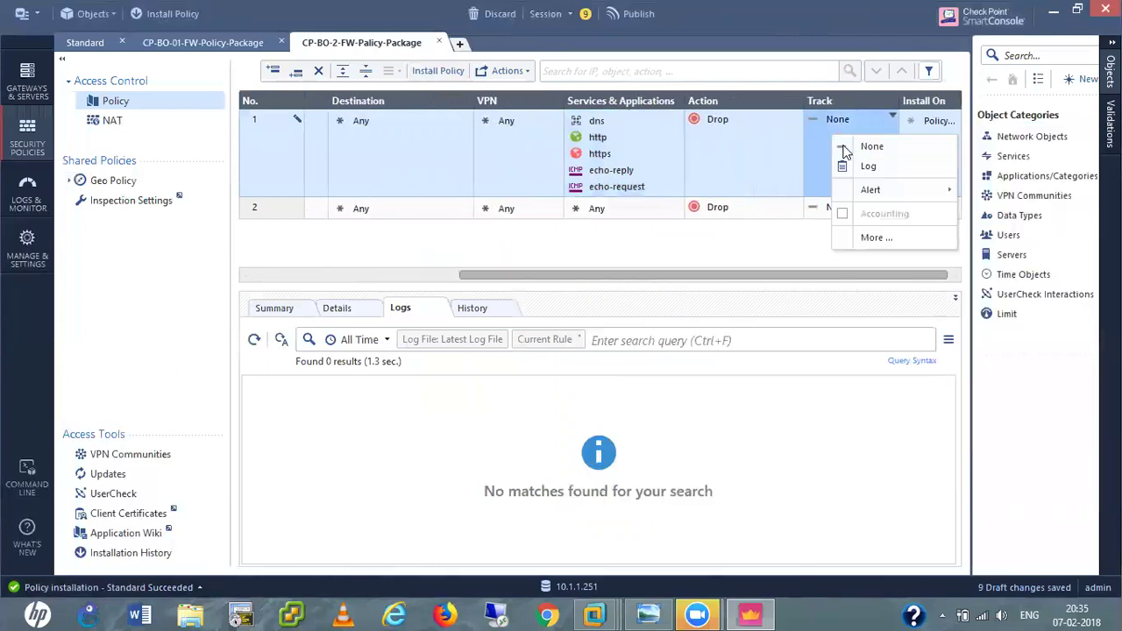
pyautogui.click(858, 166)
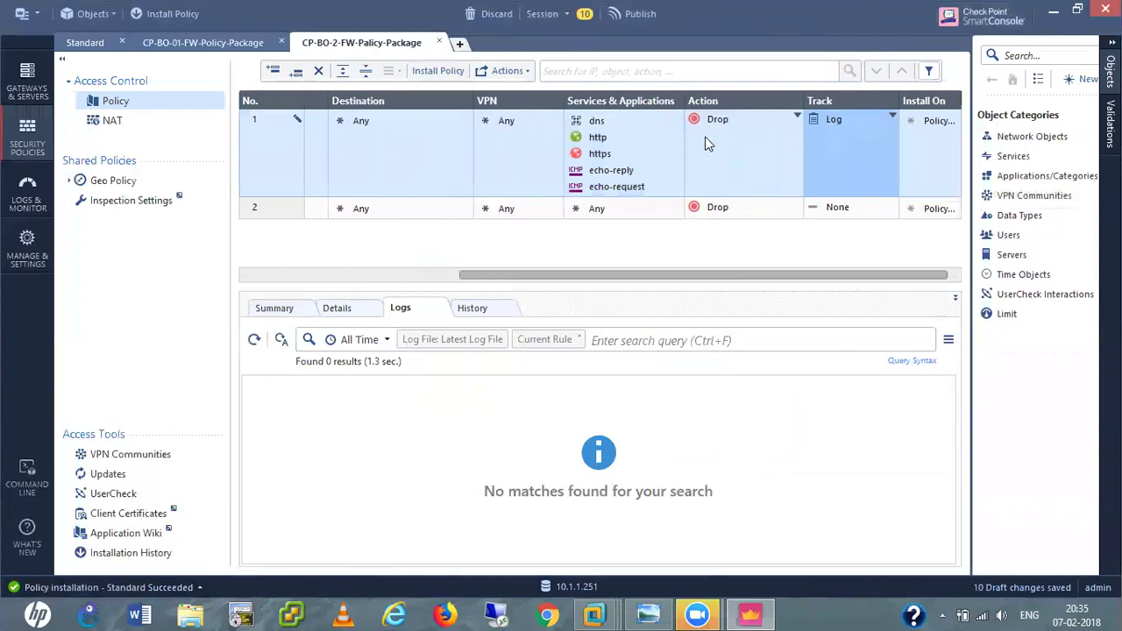
pyautogui.click(708, 140)
pyautogui.click(741, 150)
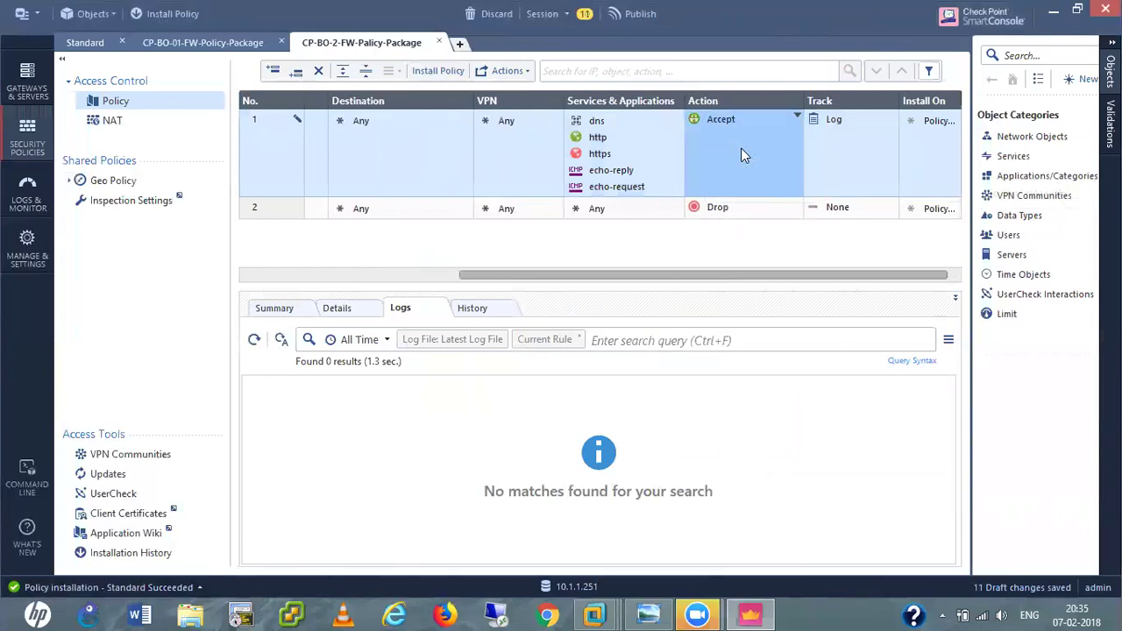
# Remove the stray echo-request from the Cleanup rule and set its Track to Log.
pyautogui.click(623, 189)
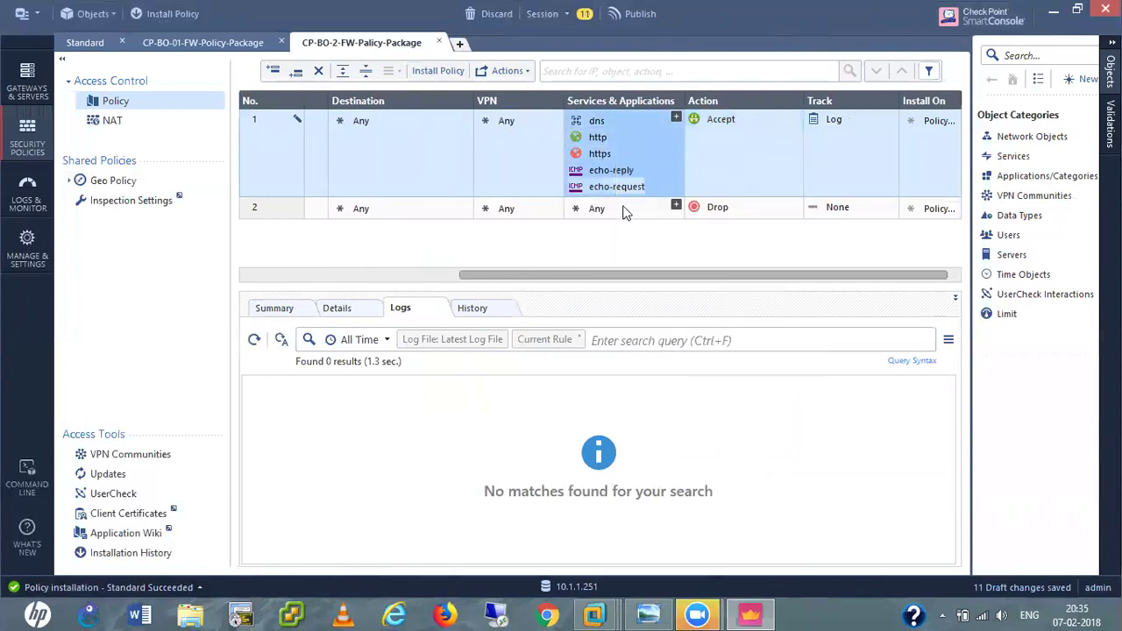
pyautogui.moveTo(615, 190)
pyautogui.mouseDown()
pyautogui.moveTo(625, 224)
pyautogui.moveTo(619, 211)
pyautogui.mouseUp()
pyautogui.rightClick(620, 214)
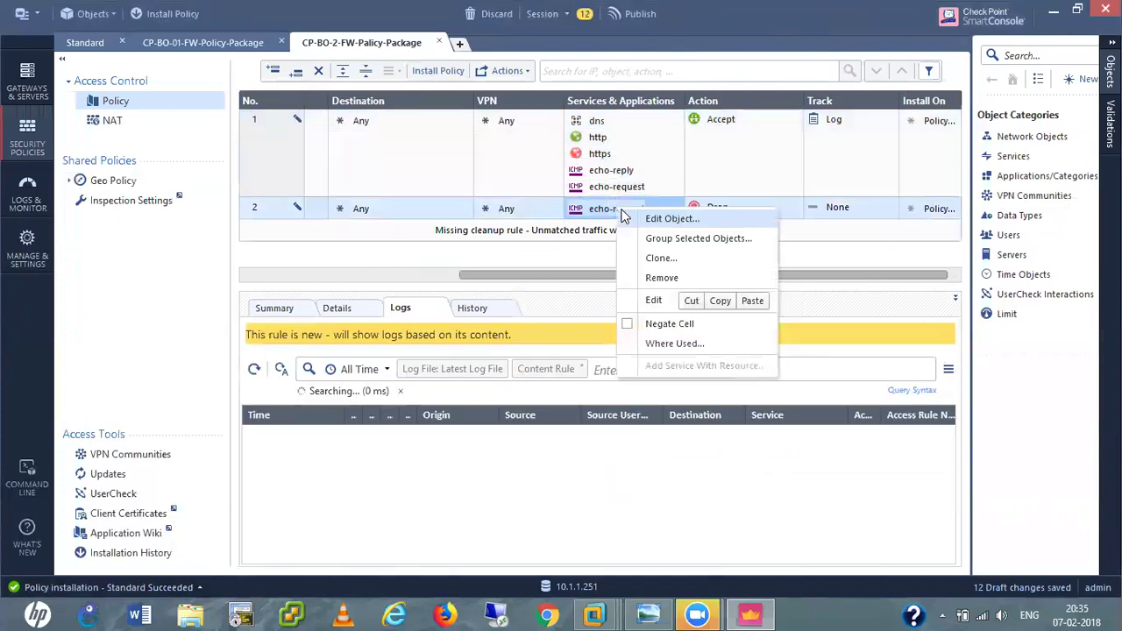
pyautogui.click(662, 279)
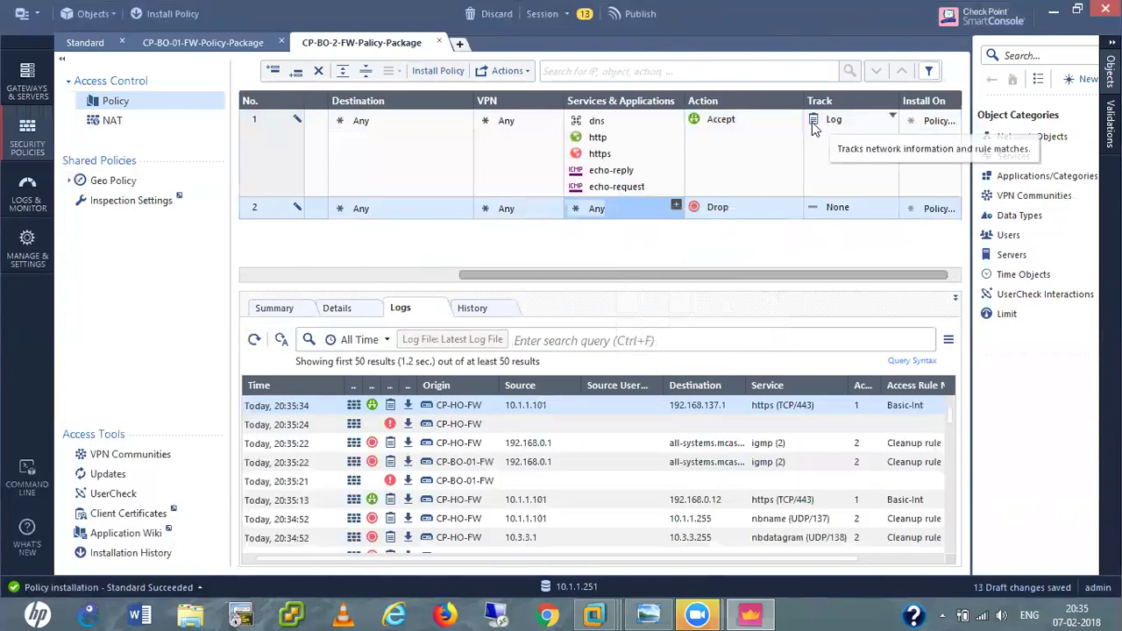
pyautogui.click(814, 128)
pyautogui.click(847, 208)
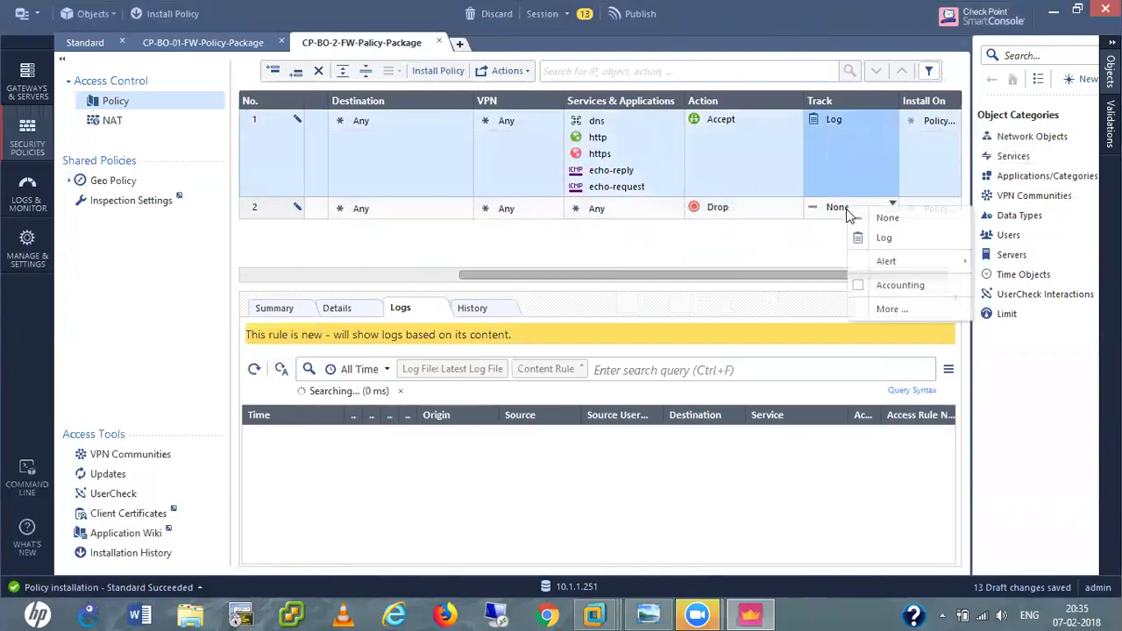
pyautogui.click(884, 241)
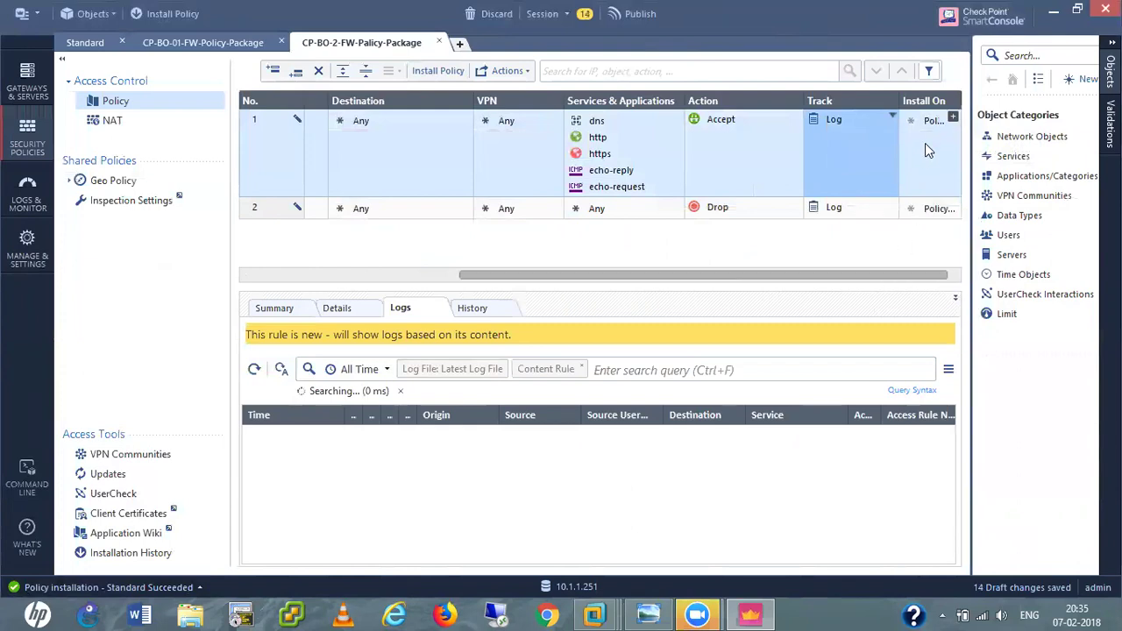
# Set Basic-Int's Install On target to CP-BO-02-FW.
pyautogui.click(951, 118)
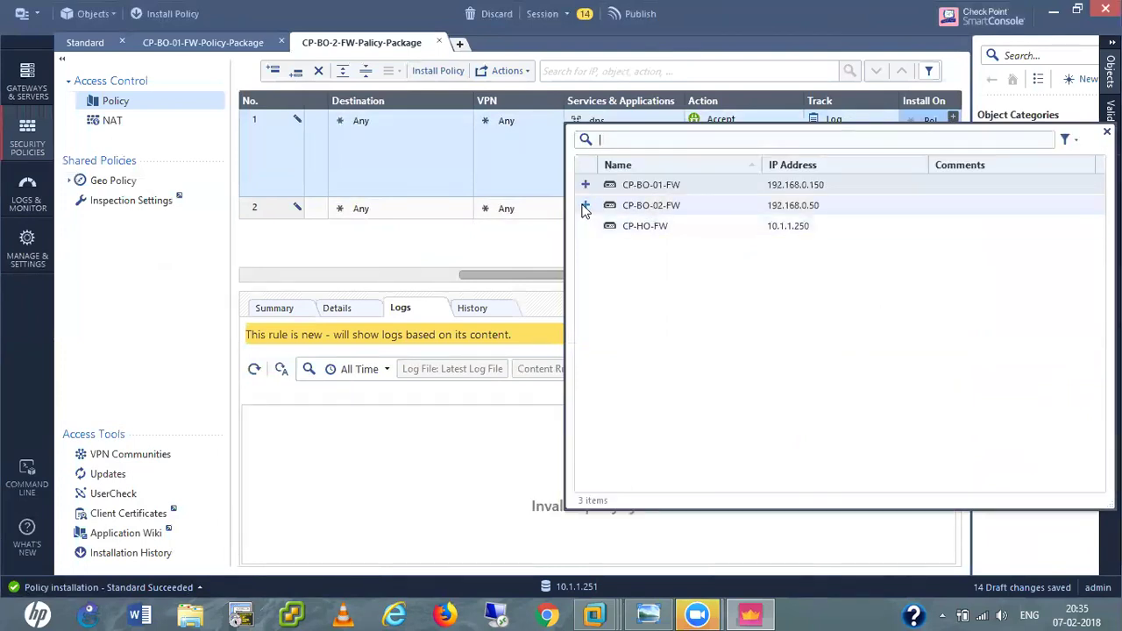
pyautogui.click(584, 206)
pyautogui.click(507, 246)
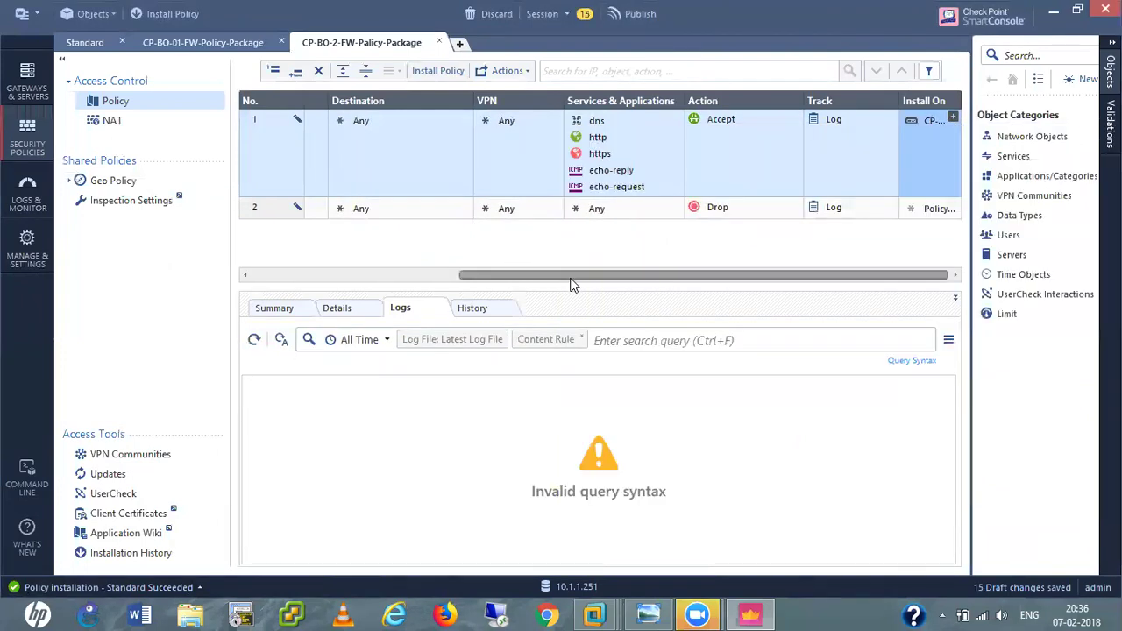
pyautogui.moveTo(567, 279); pyautogui.dragTo(366, 281)
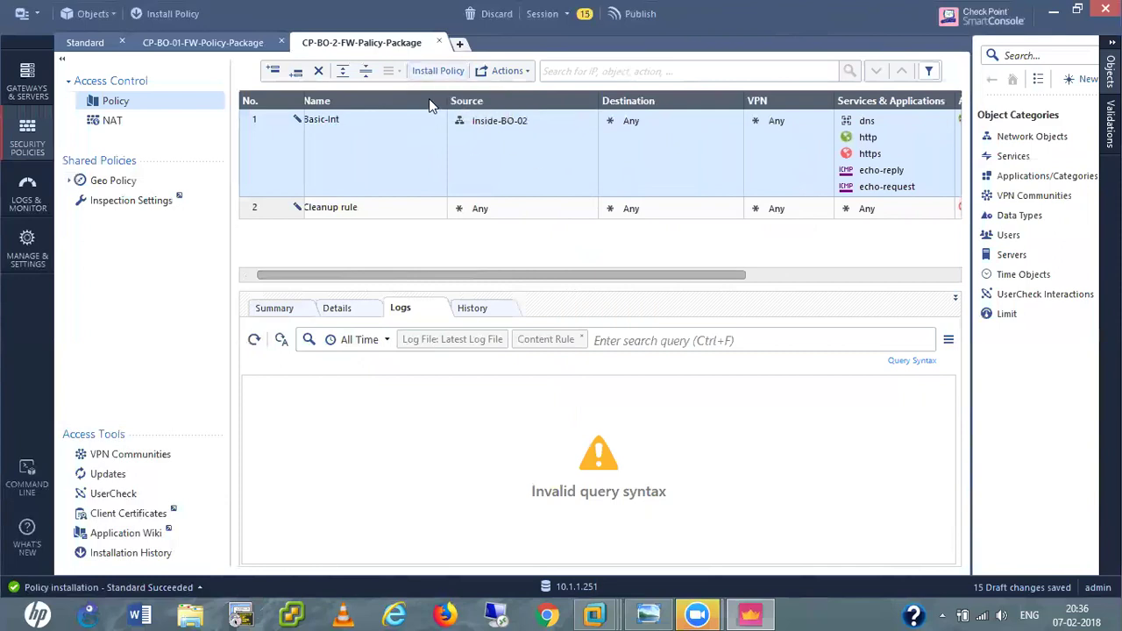
# Publish the 15 changes and install CP-BO-2-FW-Policy-Package on CP-BO-02-FW.
pyautogui.click(156, 19)
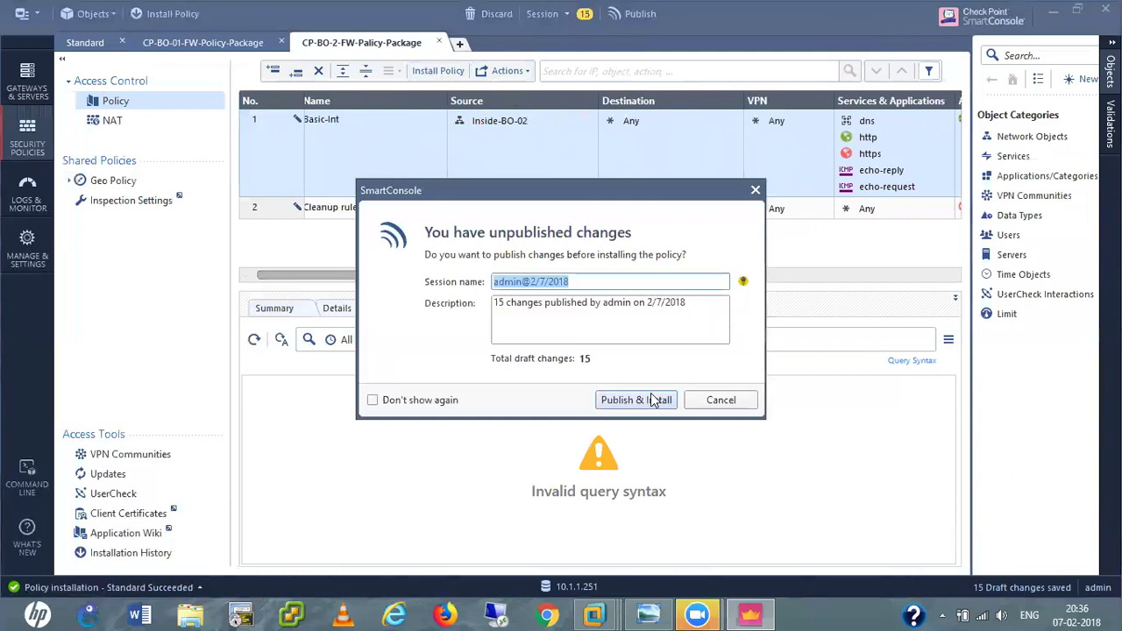
pyautogui.click(651, 400)
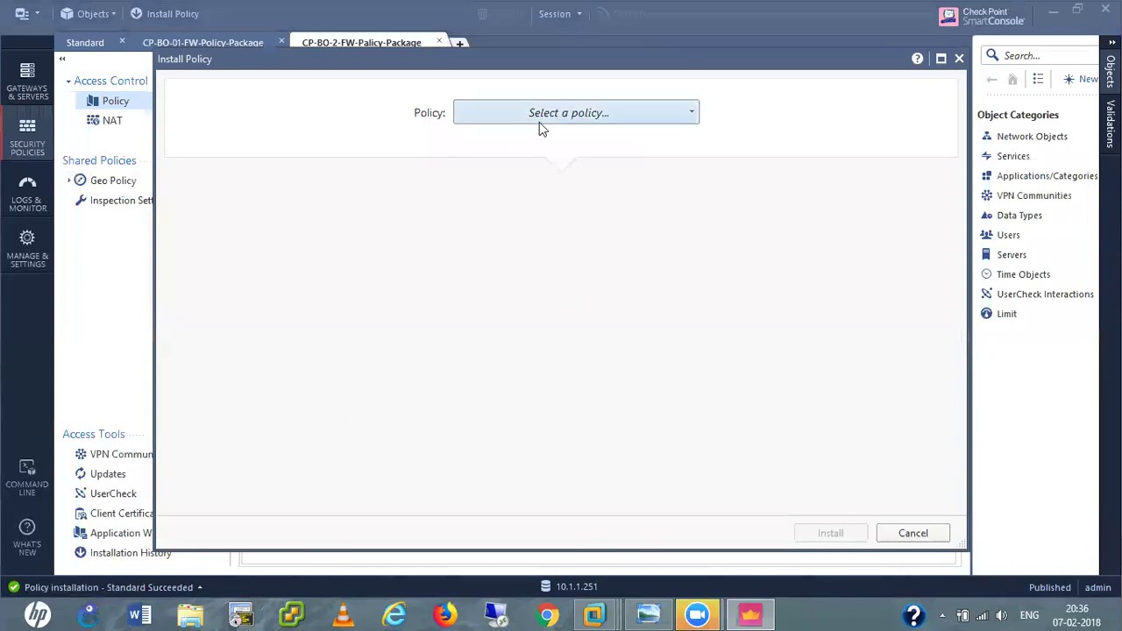
pyautogui.click(553, 120)
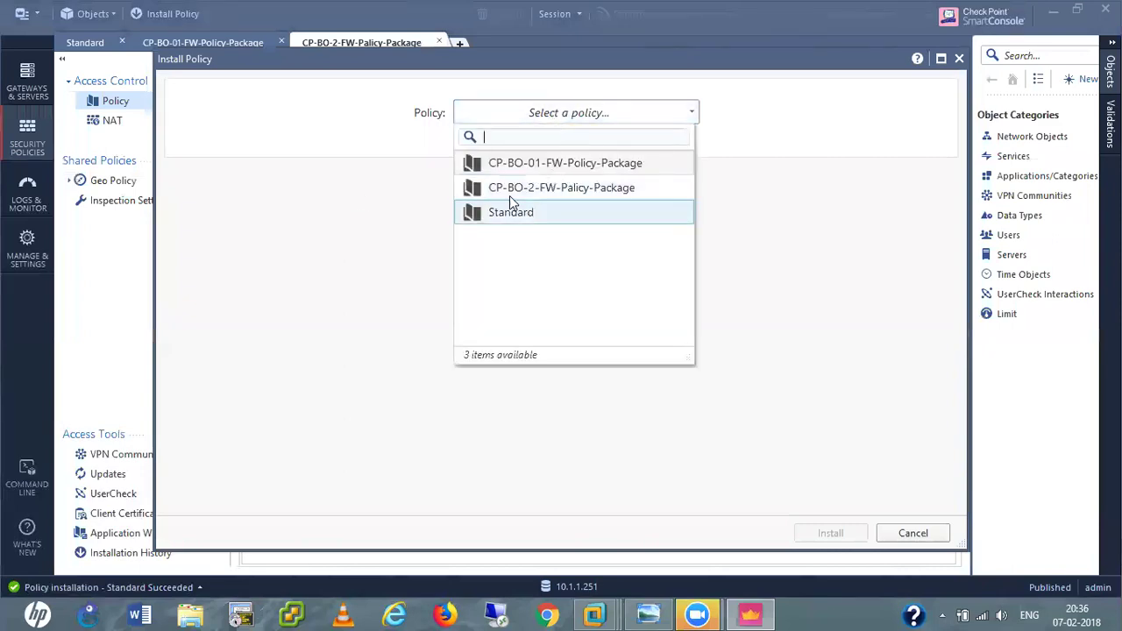
pyautogui.click(543, 190)
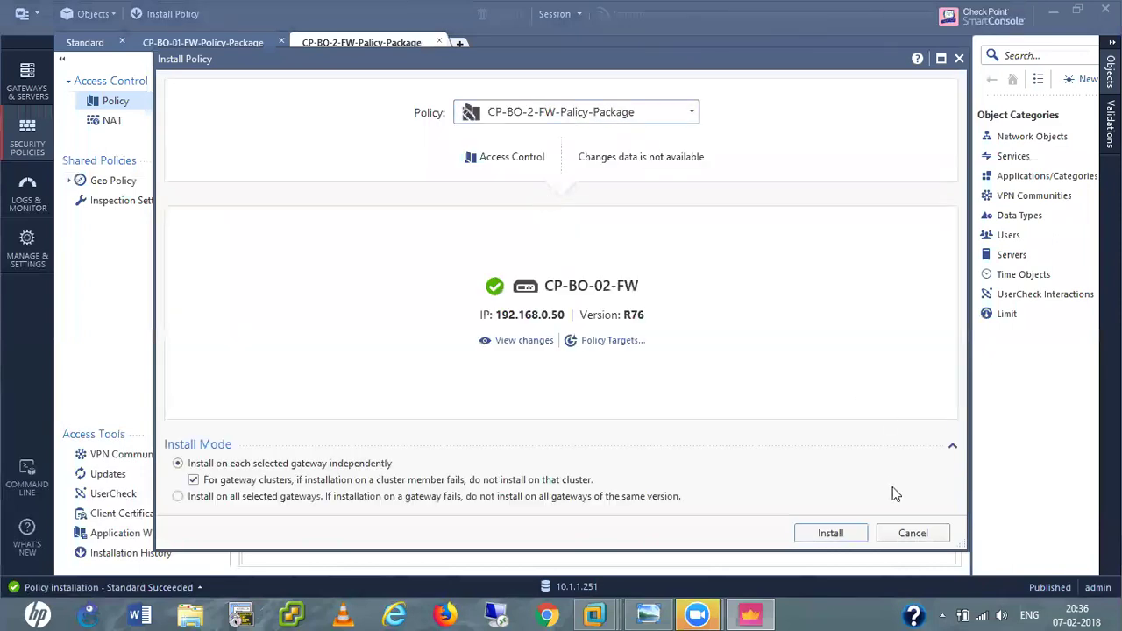
pyautogui.click(846, 533)
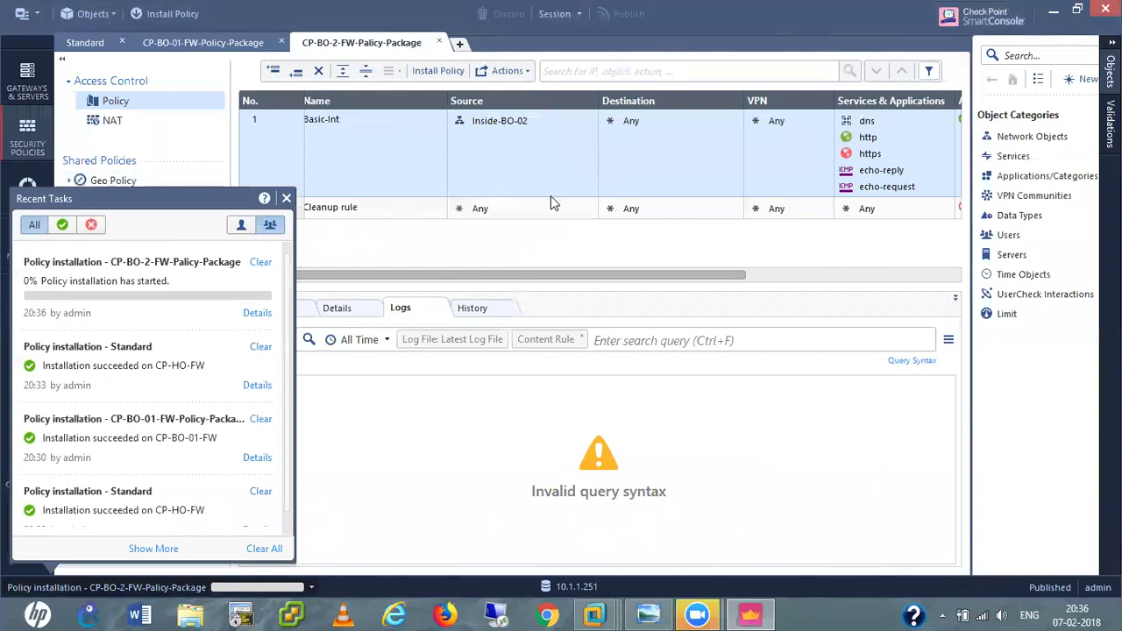
# Dismiss the Recent Tasks popup and narrow the Name, Source and Destination columns.
pyautogui.click(544, 151)
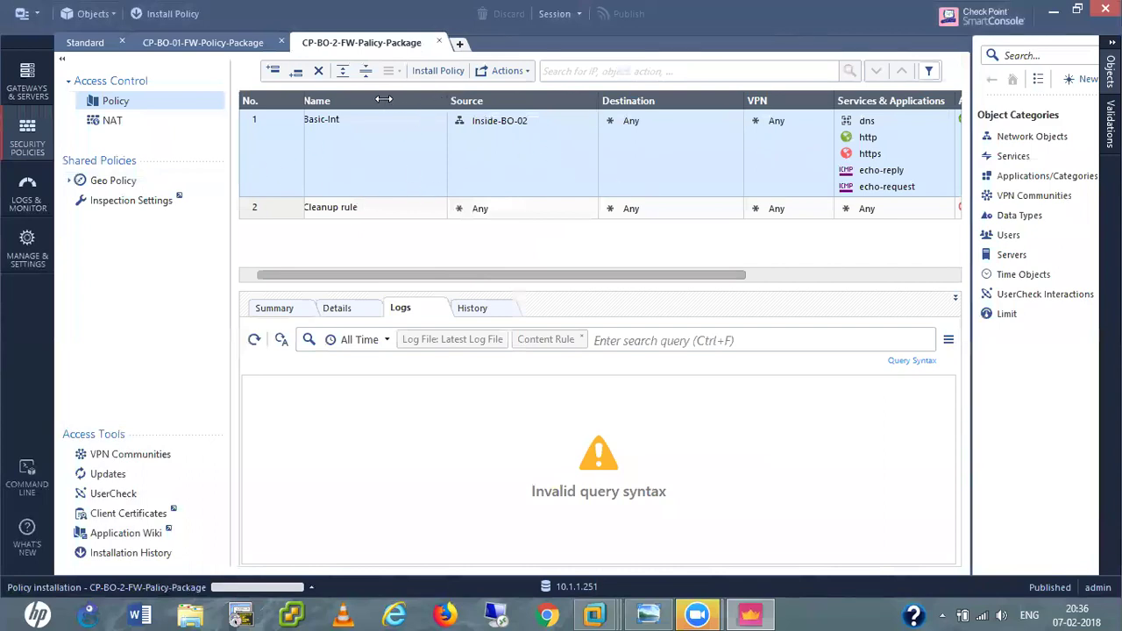
pyautogui.moveTo(368, 100); pyautogui.dragTo(361, 100)
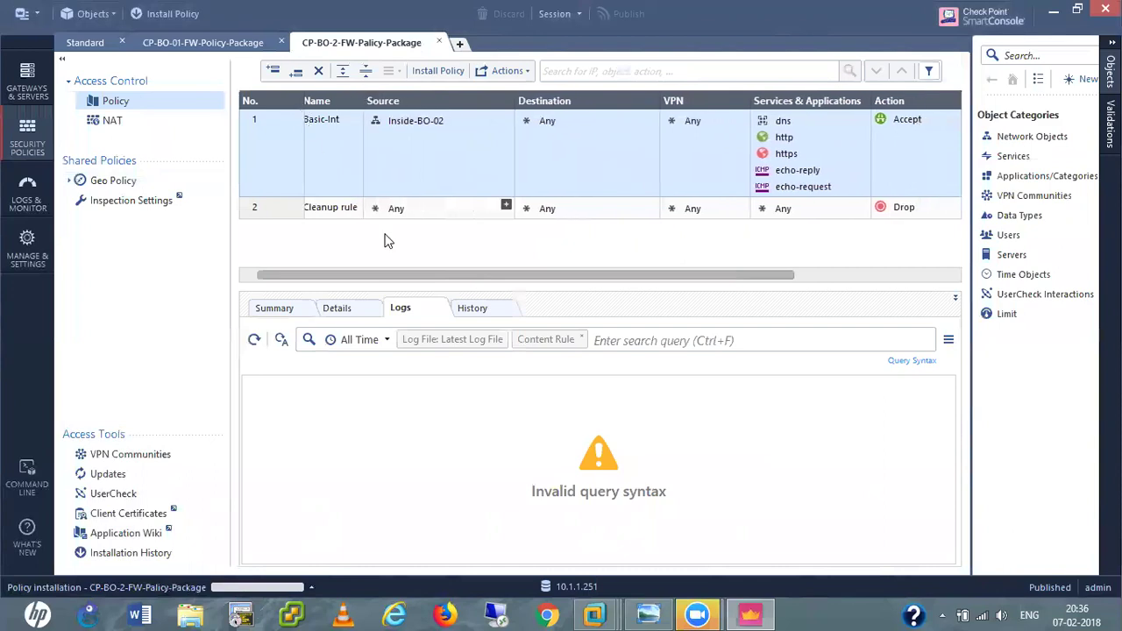
pyautogui.moveTo(389, 276); pyautogui.dragTo(323, 282)
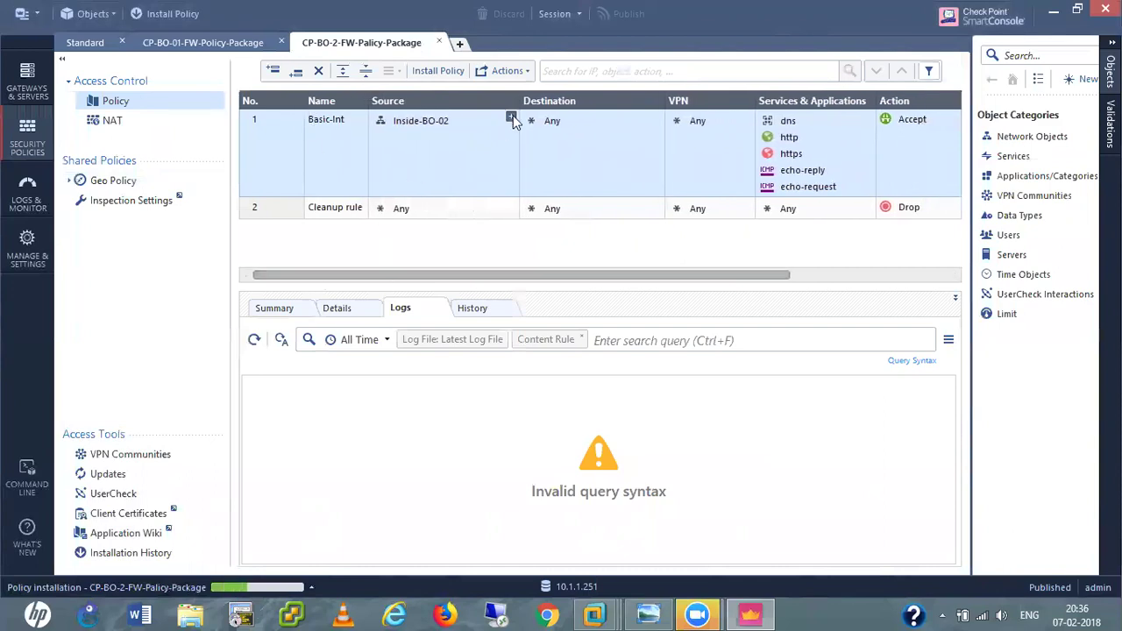
pyautogui.moveTo(517, 99); pyautogui.dragTo(457, 100)
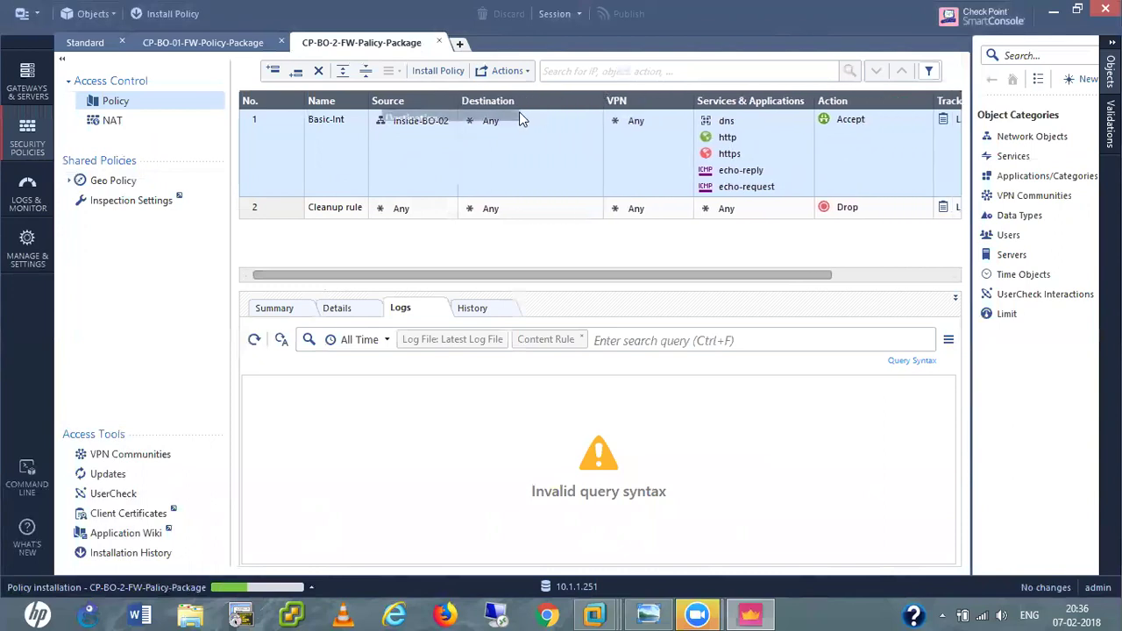
pyautogui.moveTo(602, 94); pyautogui.dragTo(530, 99)
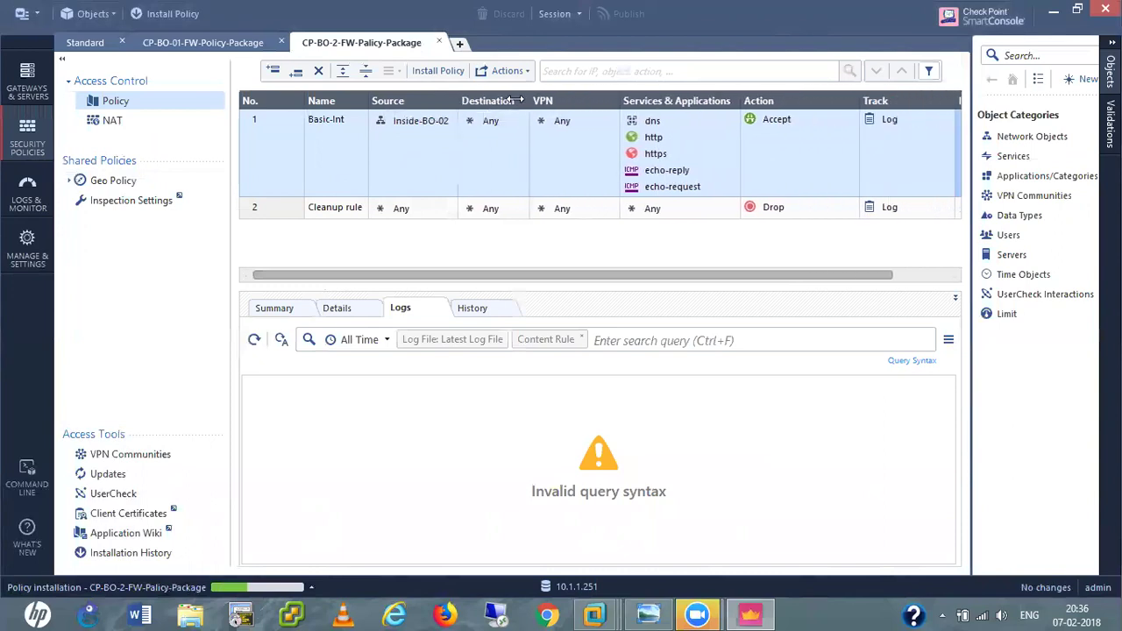
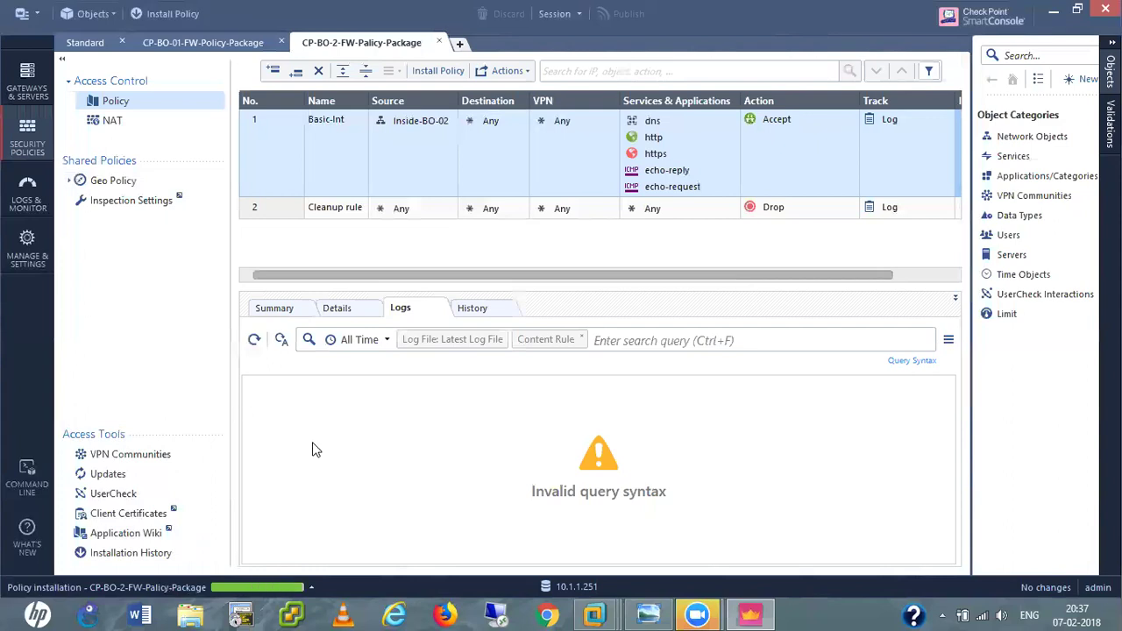
# Bring up the Win XP Pro VM, dismiss the duplicate name error and log on as administrator.
pyautogui.moveTo(587, 614)
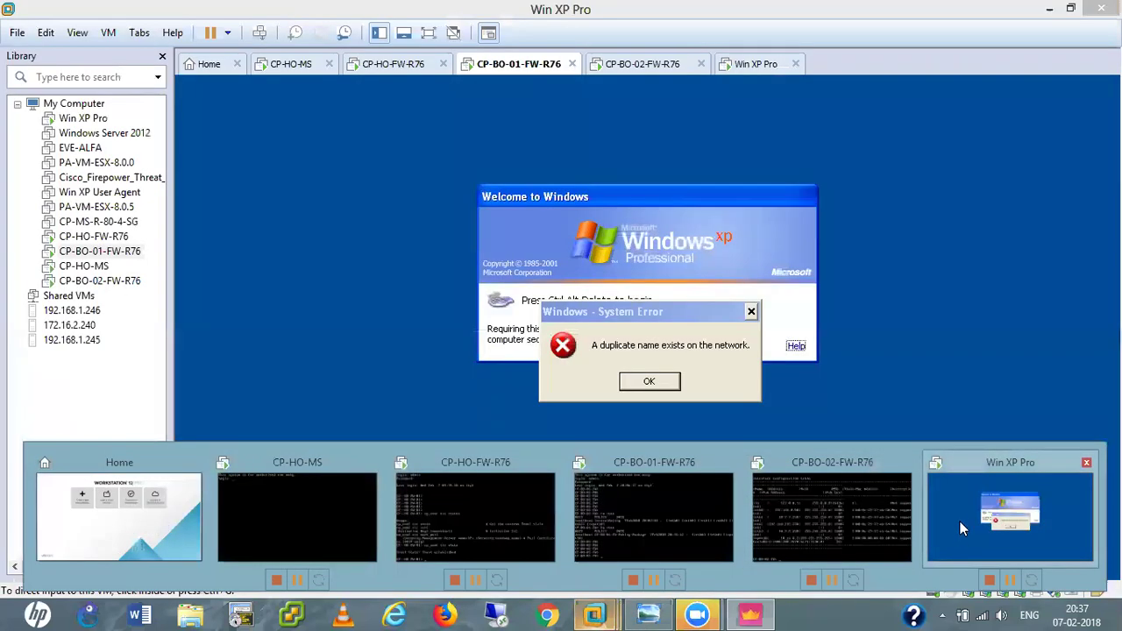
pyautogui.click(962, 521)
pyautogui.click(704, 251)
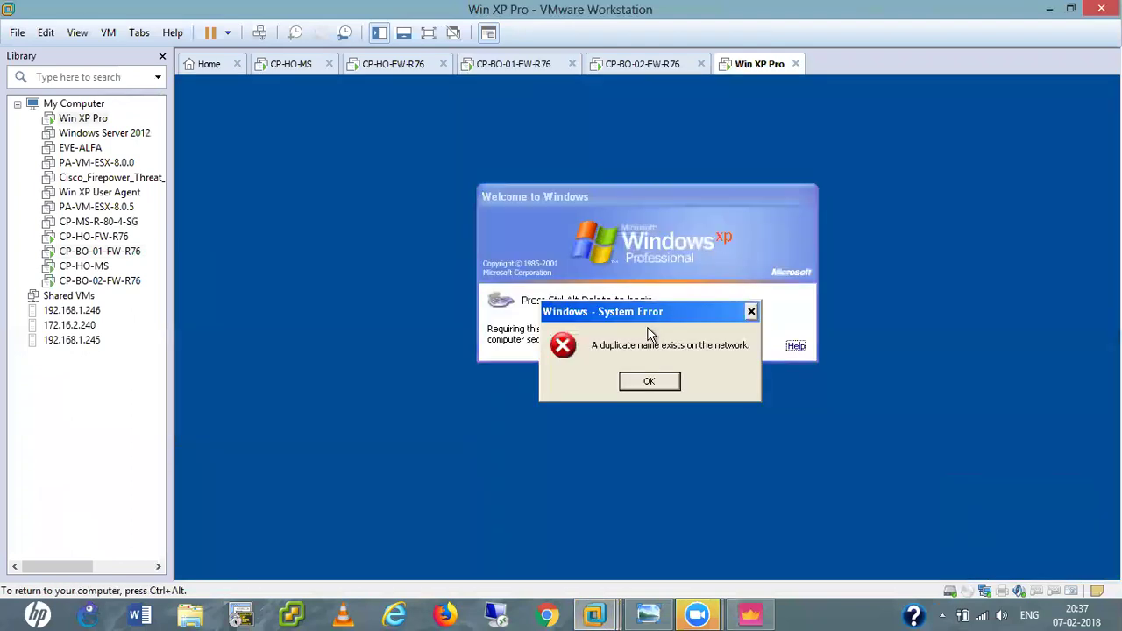
pyautogui.click(650, 384)
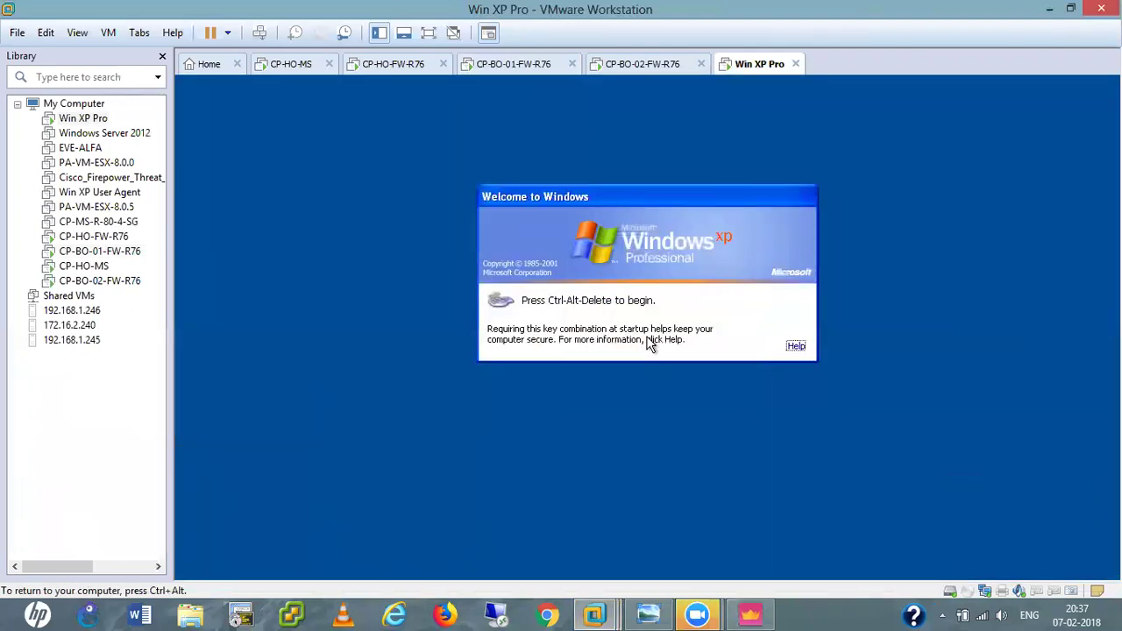
pyautogui.press('ctrl+alt+Insert')
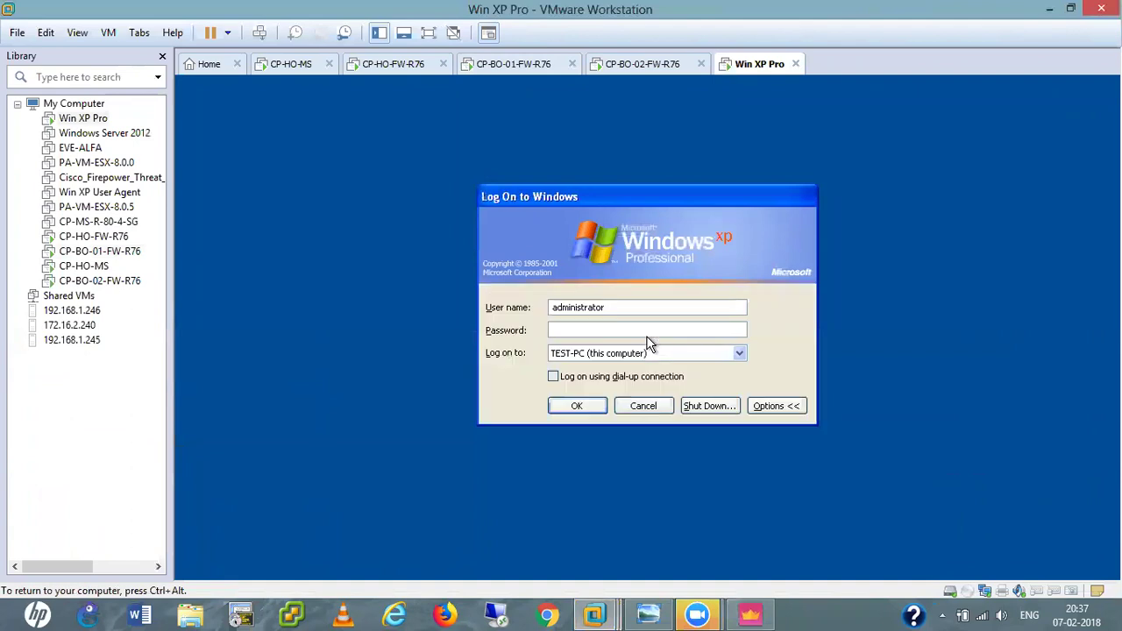
pyautogui.click(578, 406)
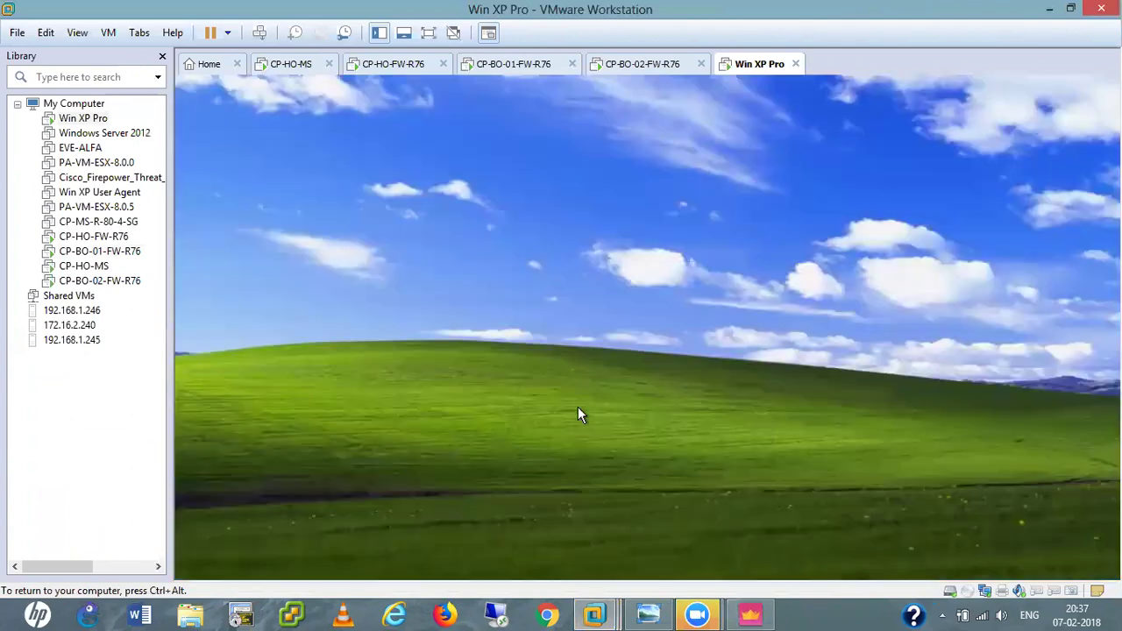
# Attach the VM's network adapter to VMnet4 and dismiss the AnyConnect gateway warning.
pyautogui.click(985, 591)
pyautogui.click(984, 592)
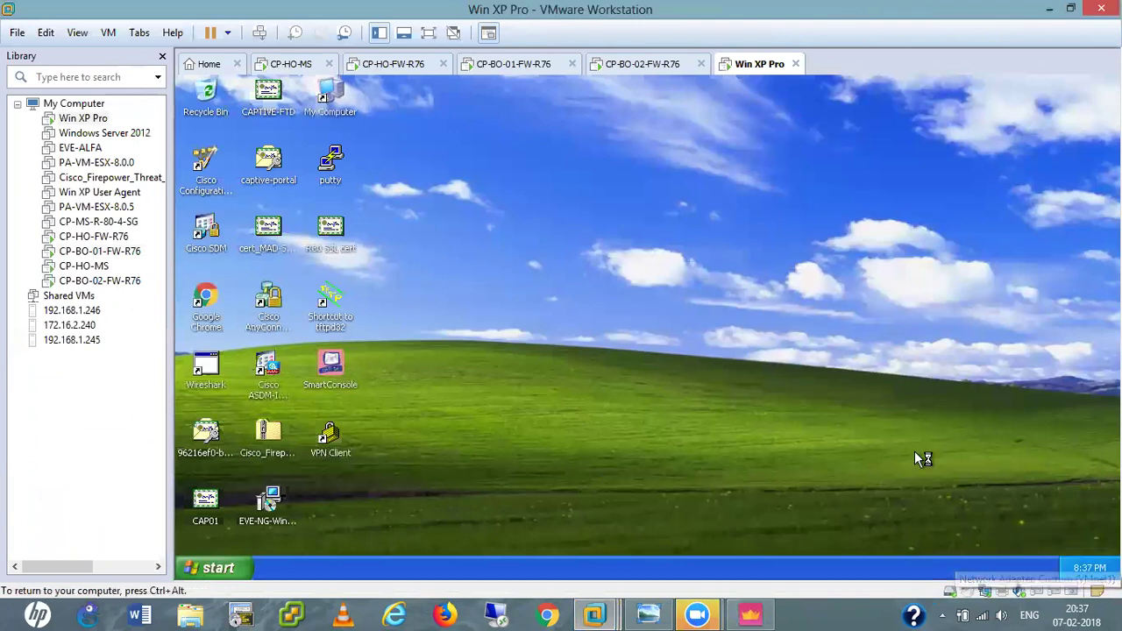
pyautogui.click(984, 592)
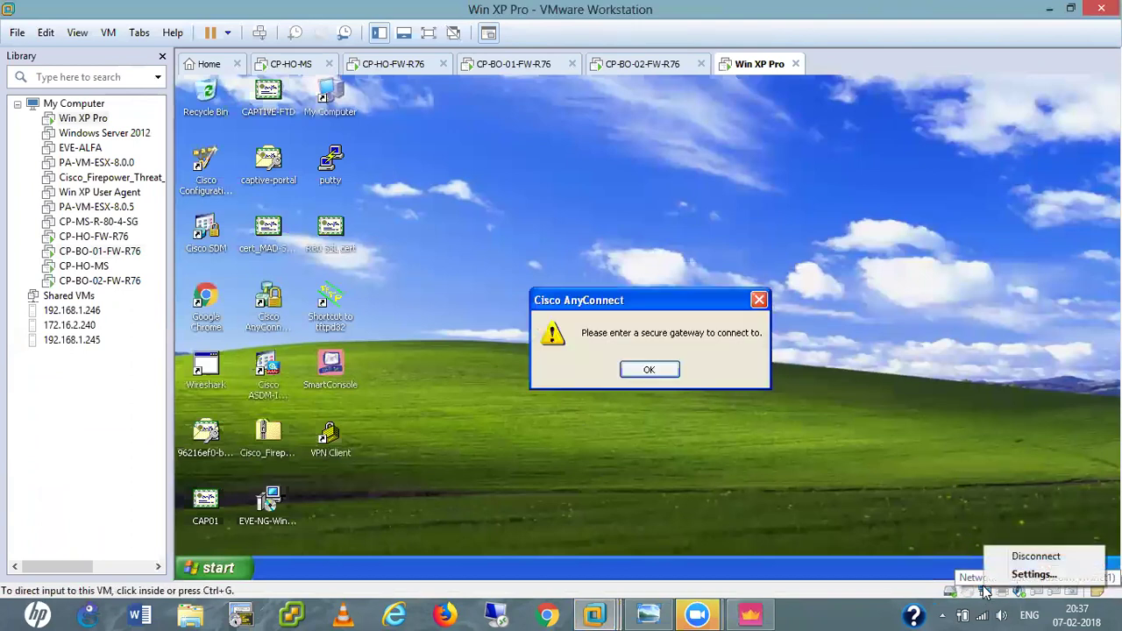
pyautogui.click(890, 379)
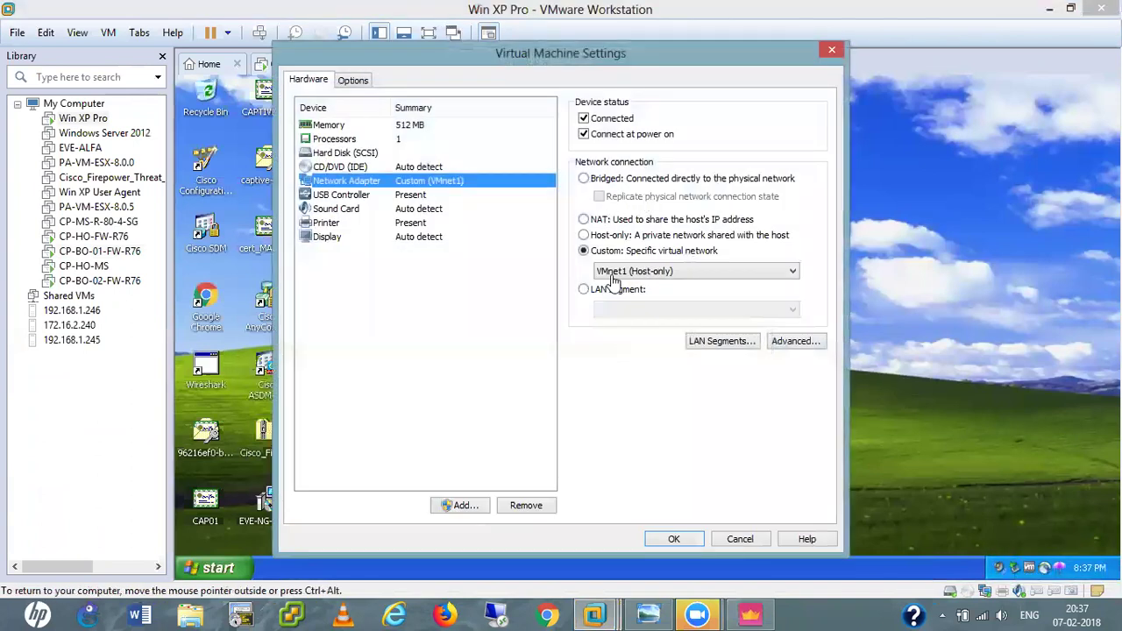
pyautogui.click(614, 273)
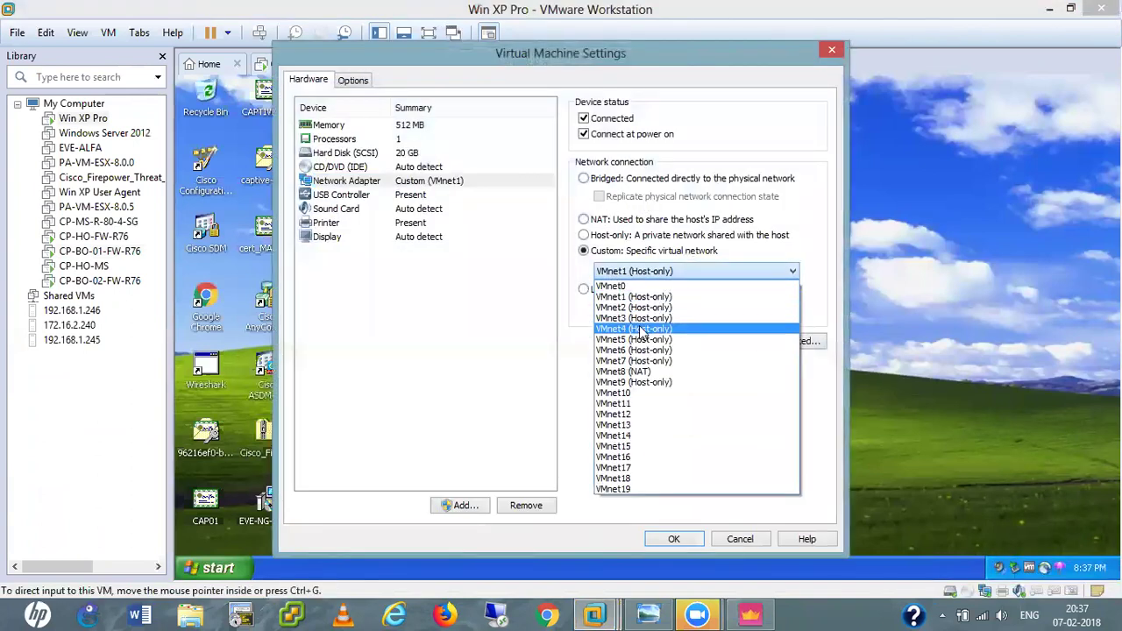
pyautogui.click(641, 331)
pyautogui.click(674, 538)
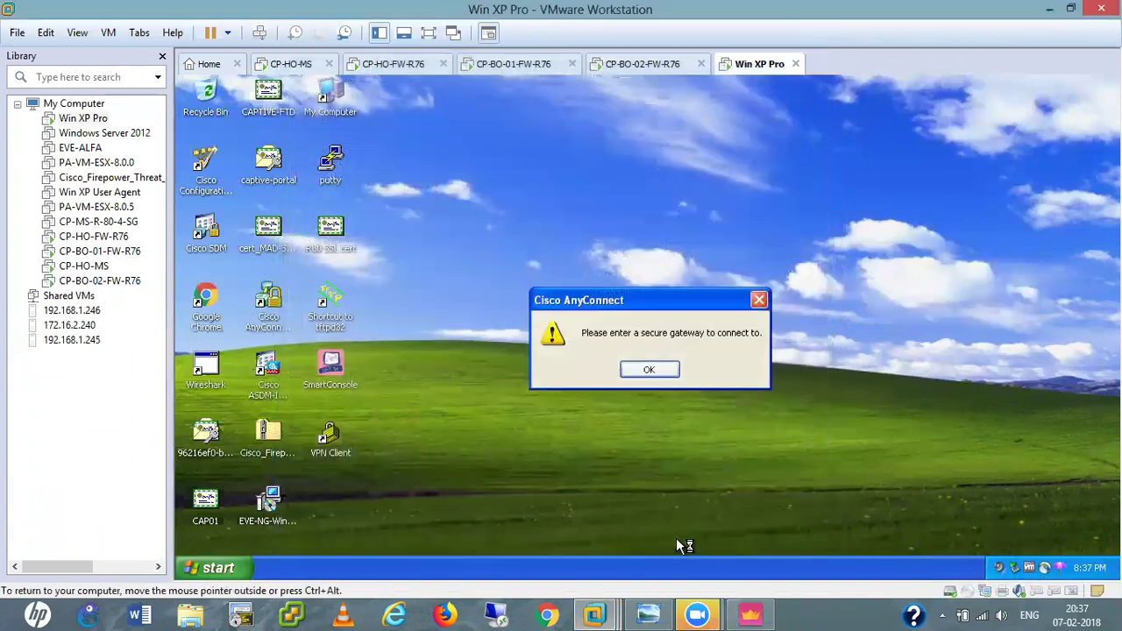
pyautogui.click(648, 372)
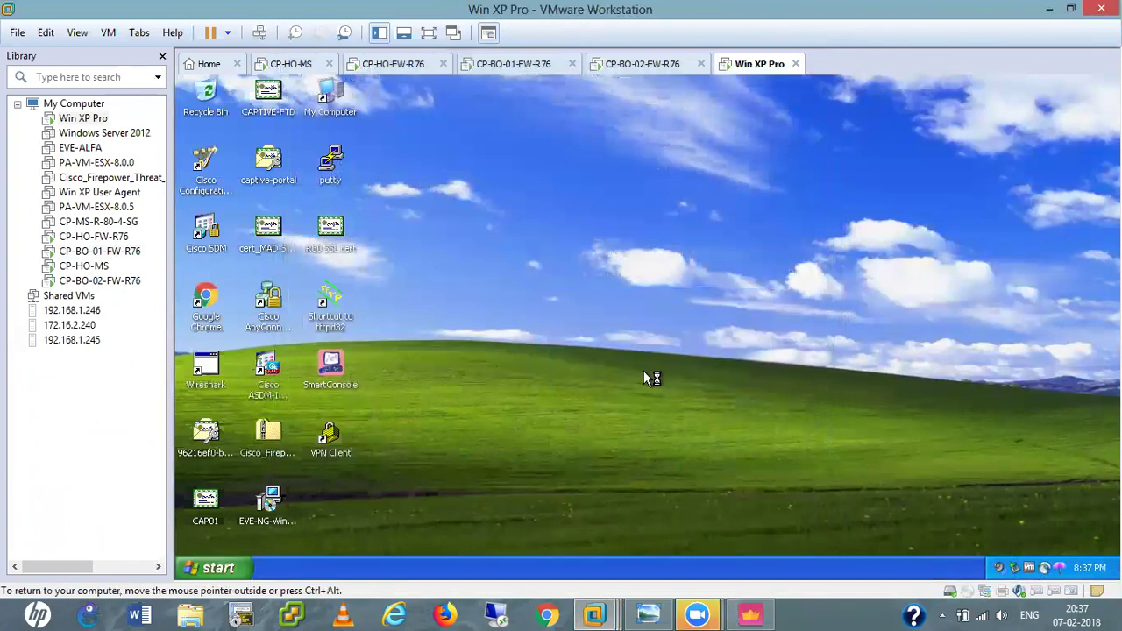
pyautogui.click(985, 593)
# Open the TCP/IP properties of Local Area Connection_INSIDE via ncpa.cpl.
pyautogui.click(1021, 559)
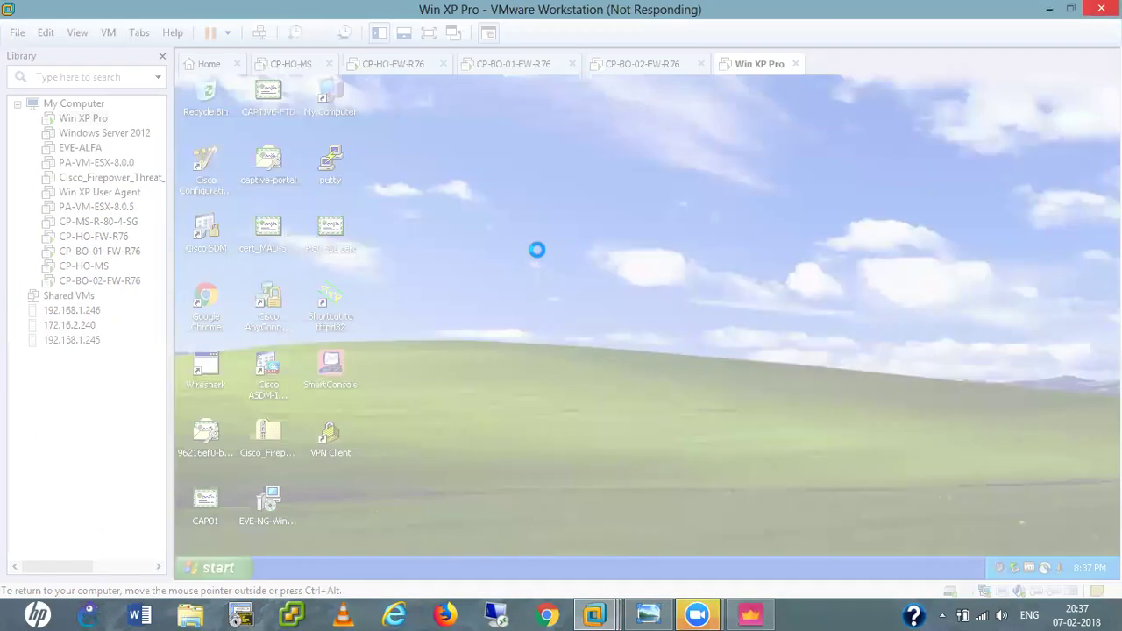
pyautogui.press('super+r')
pyautogui.press('Return')
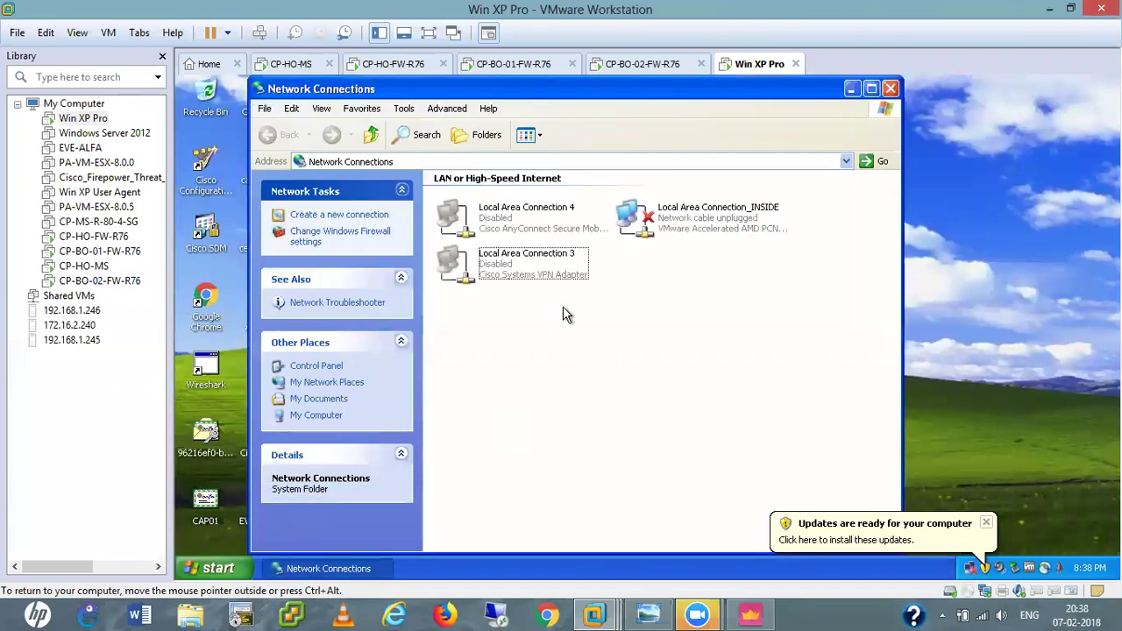
pyautogui.click(680, 221)
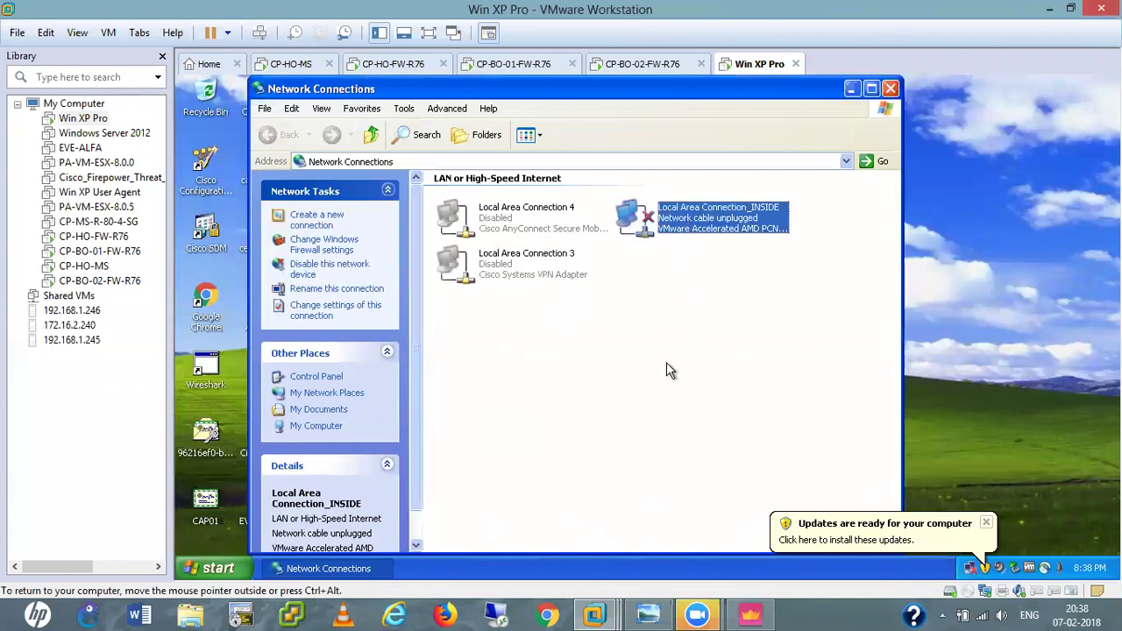
pyautogui.hotkey('alt', 'Return')
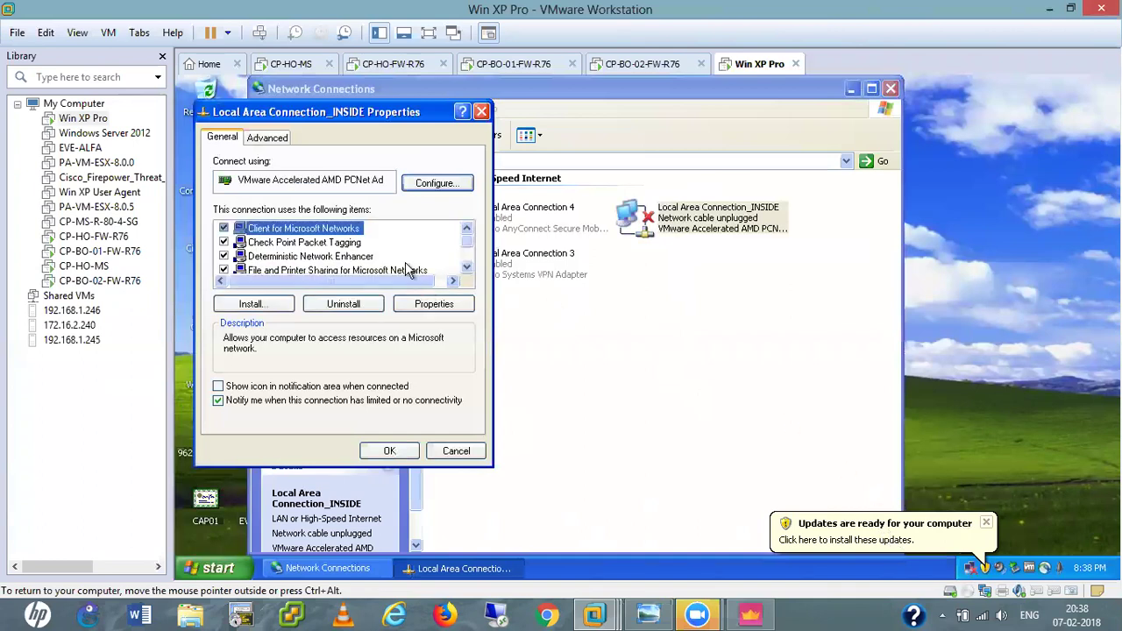
pyautogui.scroll(-1, 406, 270)
pyautogui.doubleClick(330, 256)
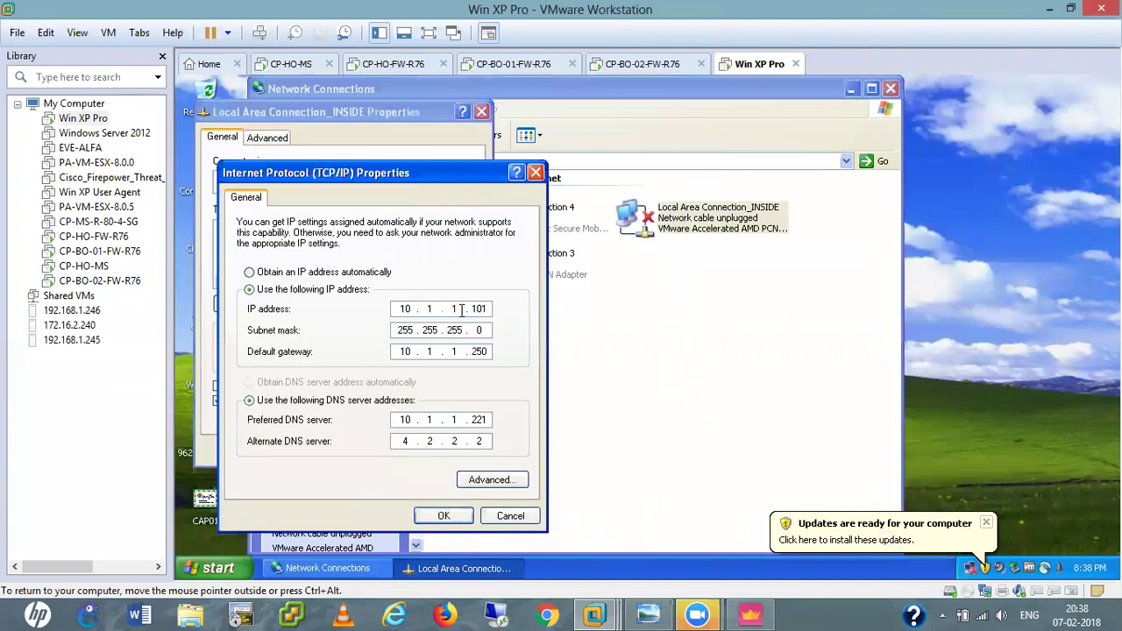
# Set IP 10.4.4.101, gateway 10.4.4.250 and DNS 8.8.8.8, and confirm.
pyautogui.press('BackSpace')
pyautogui.press('BackSpace')
pyautogui.write('04')
pyautogui.press('BackSpace')
pyautogui.write('.4')
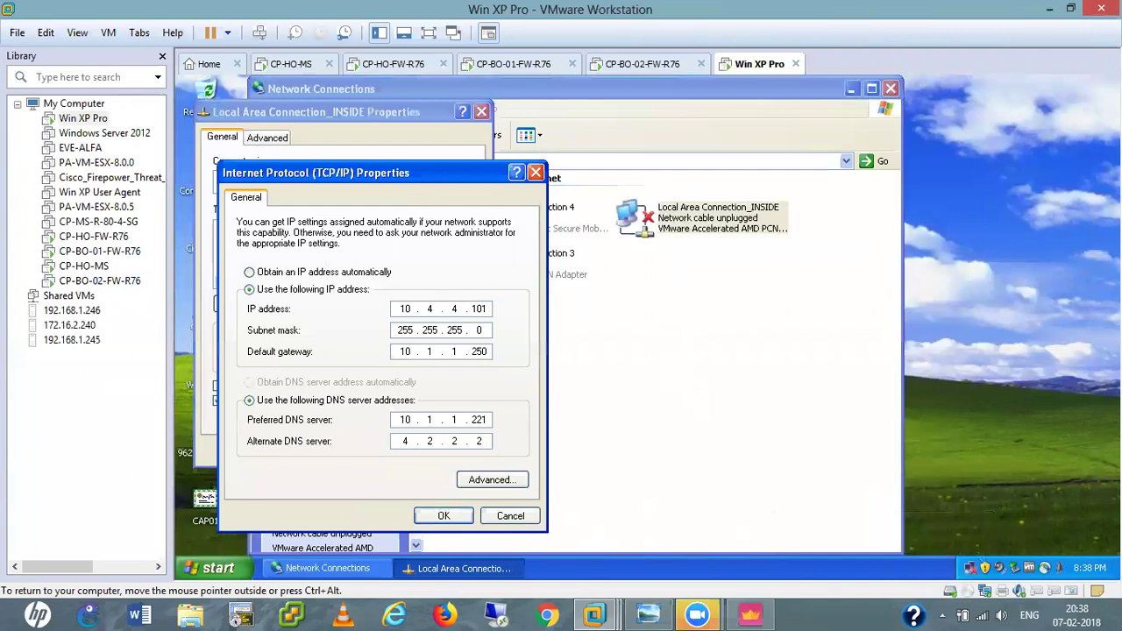
pyautogui.click(463, 352)
pyautogui.click(463, 353)
pyautogui.write('4')
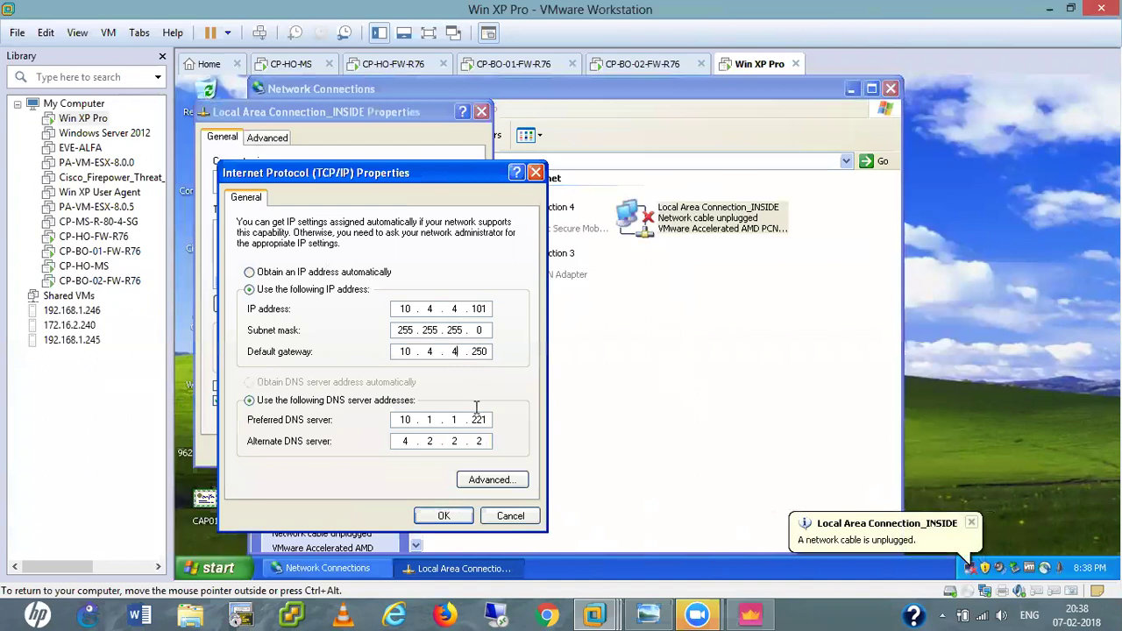
pyautogui.press('BackSpace')
pyautogui.press('BackSpace')
pyautogui.write('8.8.8.8')
pyautogui.click(445, 516)
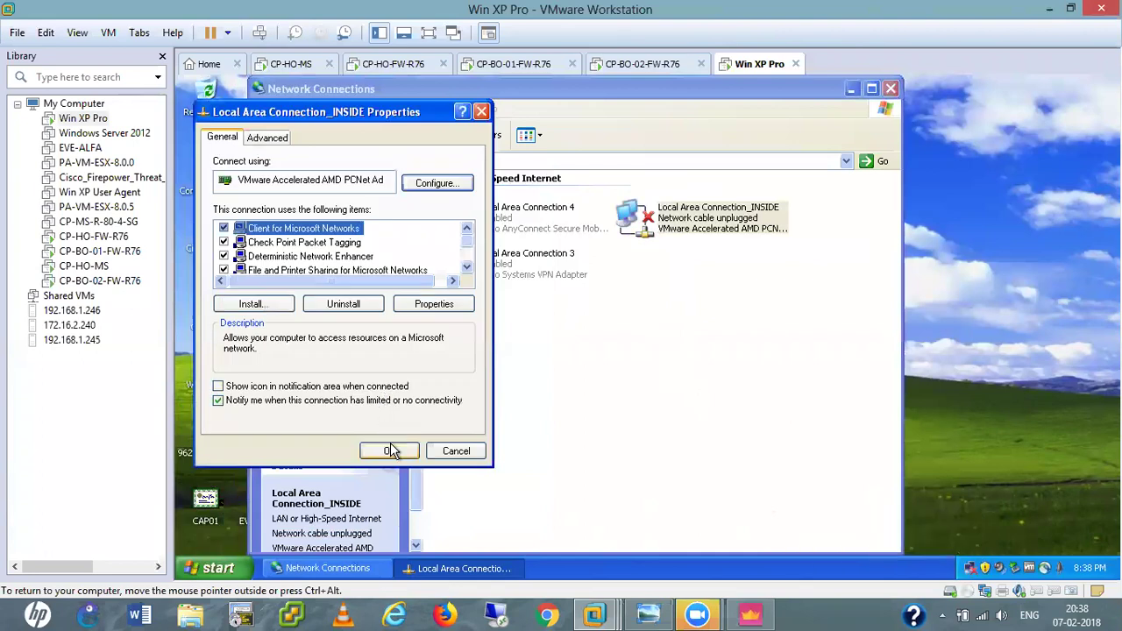
pyautogui.click(392, 451)
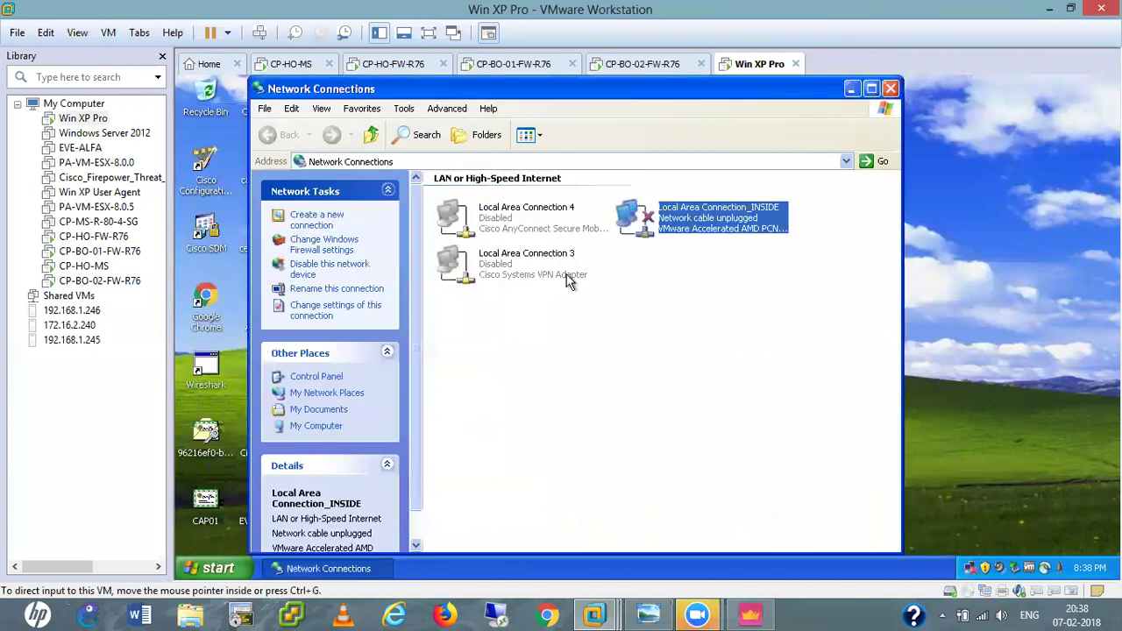
# Connect the VM's network adapter and refresh until INSIDE shows Connected, then close the window.
pyautogui.rightClick(649, 307)
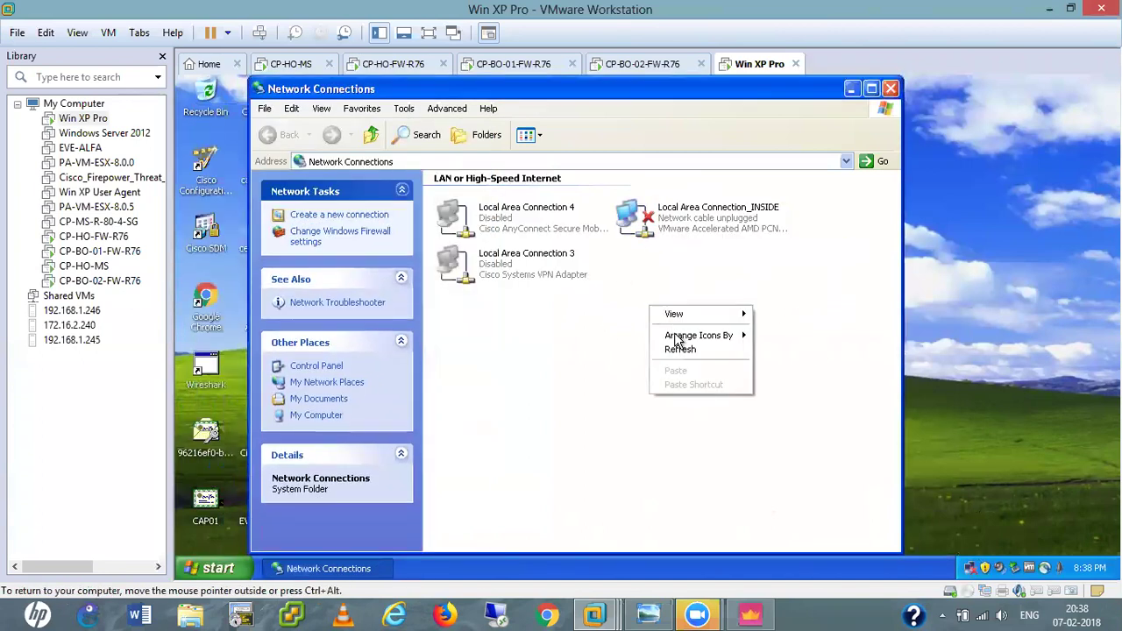
pyautogui.click(675, 349)
pyautogui.rightClick(631, 319)
pyautogui.click(662, 359)
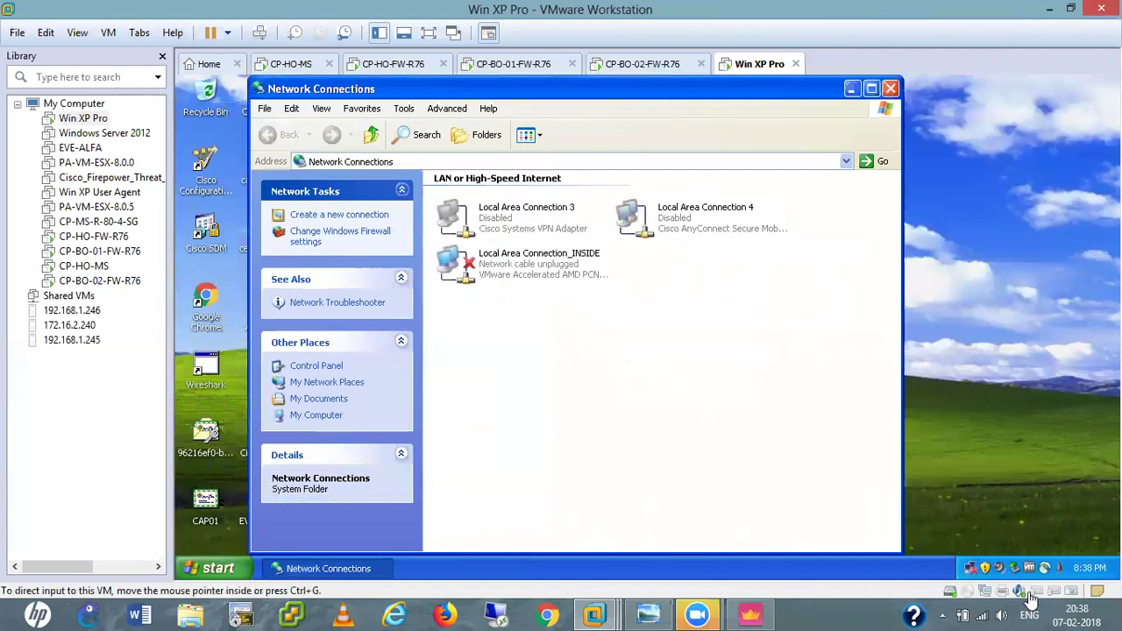
pyautogui.click(987, 591)
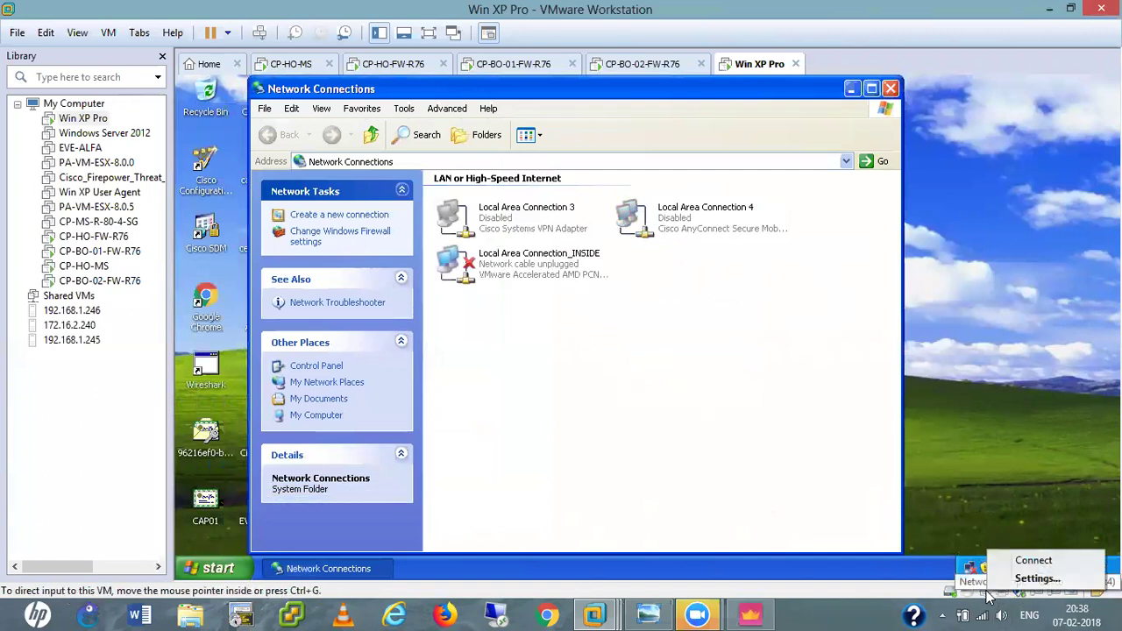
pyautogui.click(1024, 560)
pyautogui.rightClick(567, 357)
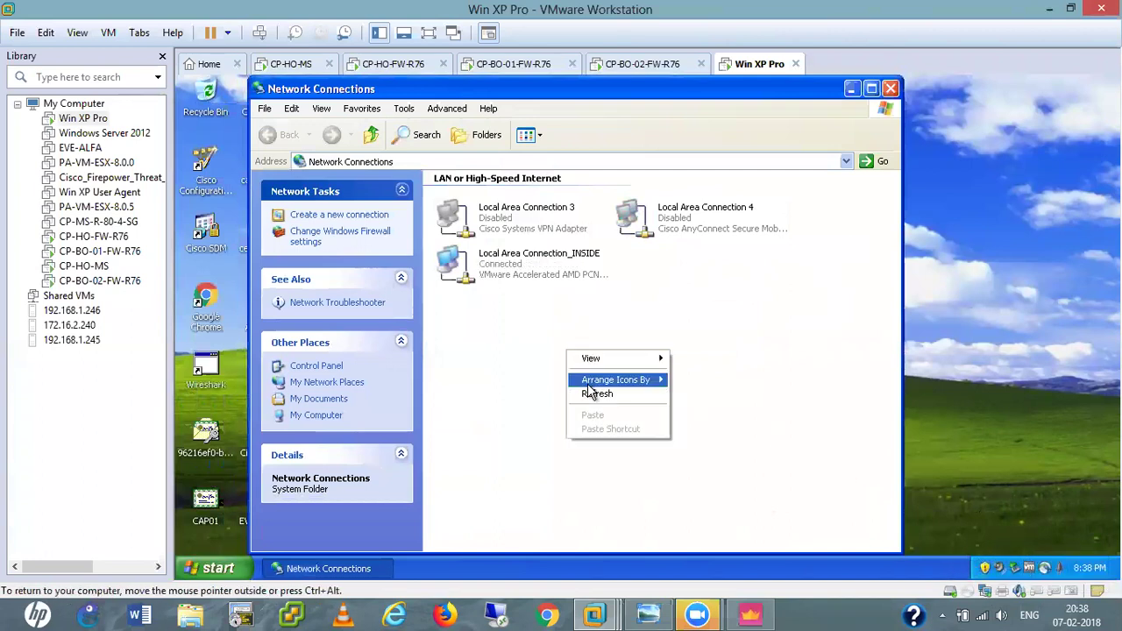
pyautogui.click(592, 393)
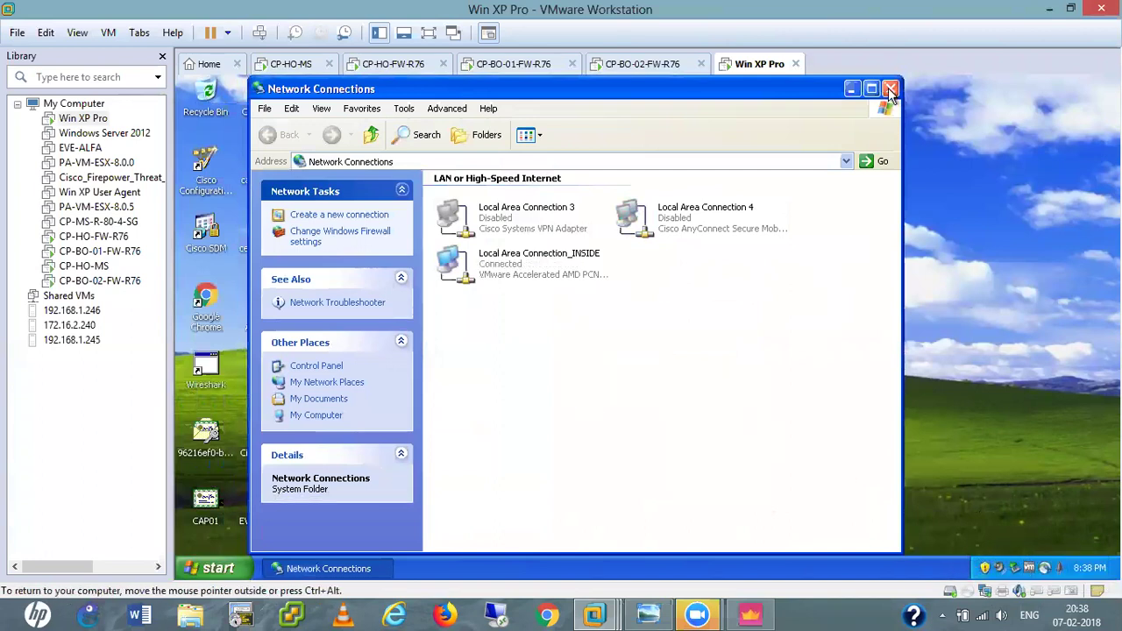
pyautogui.click(890, 89)
# From cmd, ping 10.1.1.250, then ping gateway 10.4.4.250 for a few replies.
pyautogui.press('super+r')
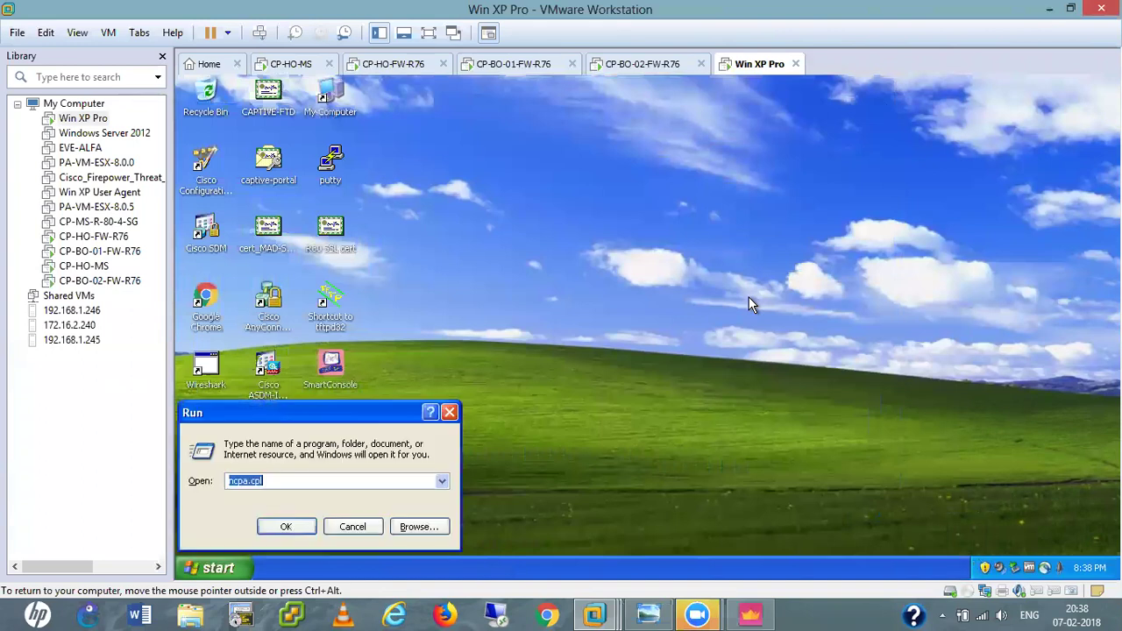
pyautogui.write('cmd')
pyautogui.press('Return')
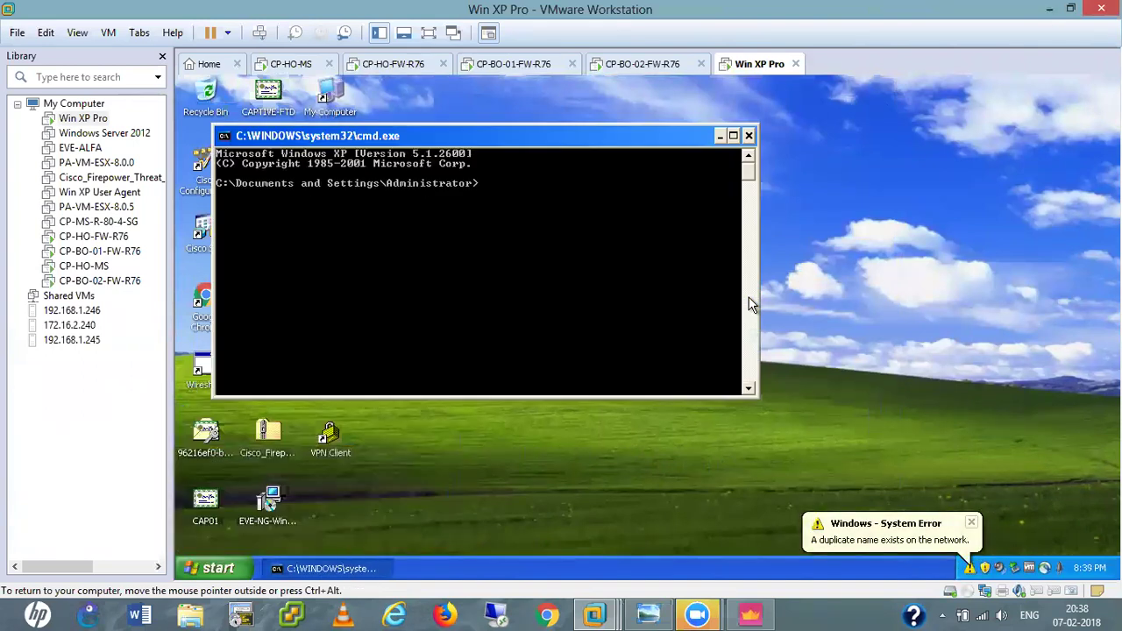
pyautogui.write('ping 10.1.1.250')
pyautogui.press('Return')
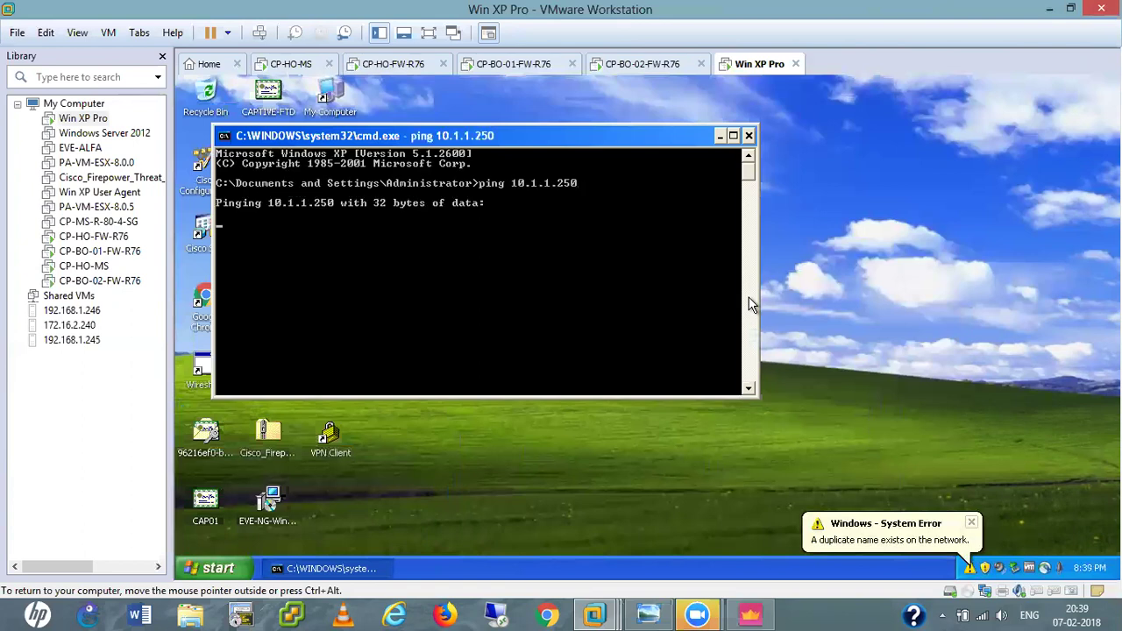
pyautogui.hotkey('ctrl', 'c')
pyautogui.press('Up')
pyautogui.press('Left')
pyautogui.press('Left')
pyautogui.press('Left')
pyautogui.press('Left')
pyautogui.press('BackSpace')
pyautogui.press('BackSpace')
pyautogui.press('BackSpace')
pyautogui.write('4.4.')
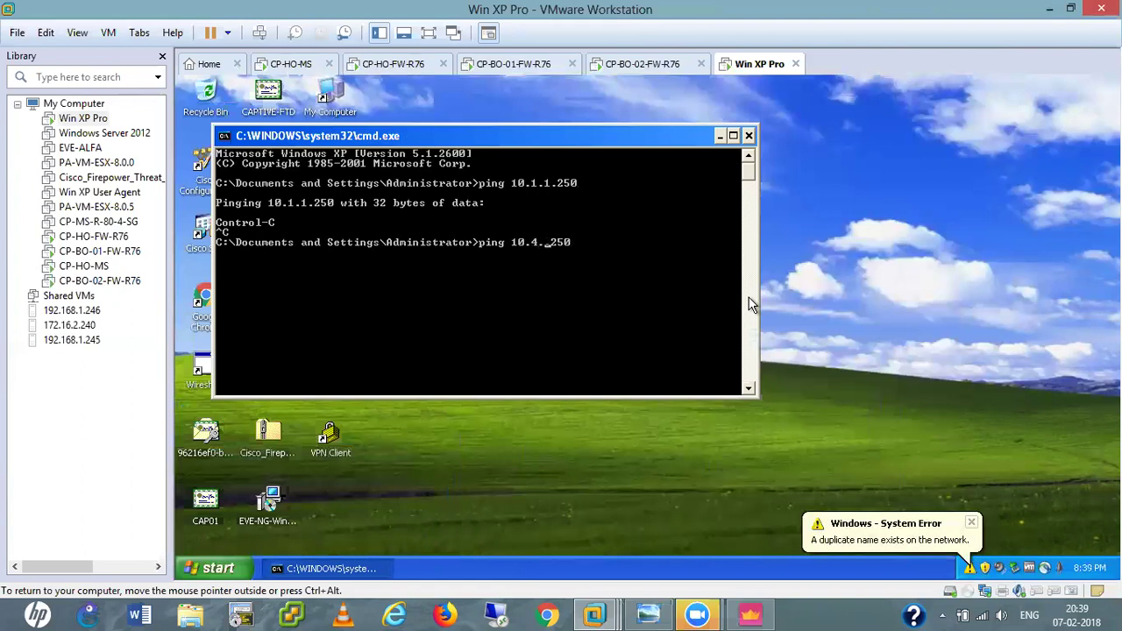
pyautogui.press('Return')
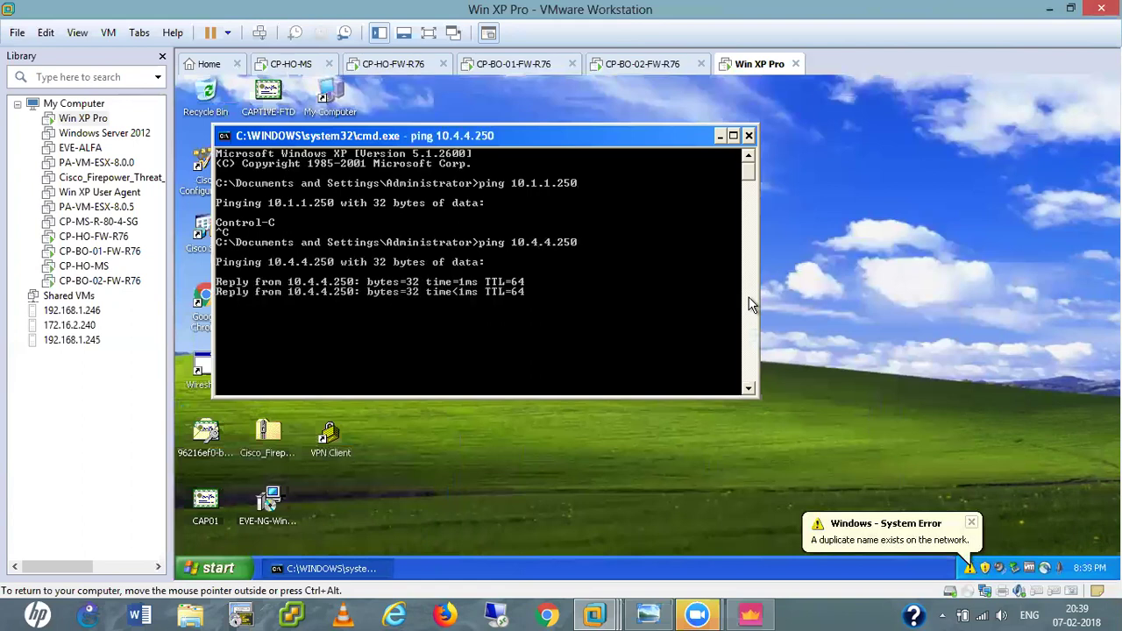
pyautogui.hotkey('ctrl', 'c')
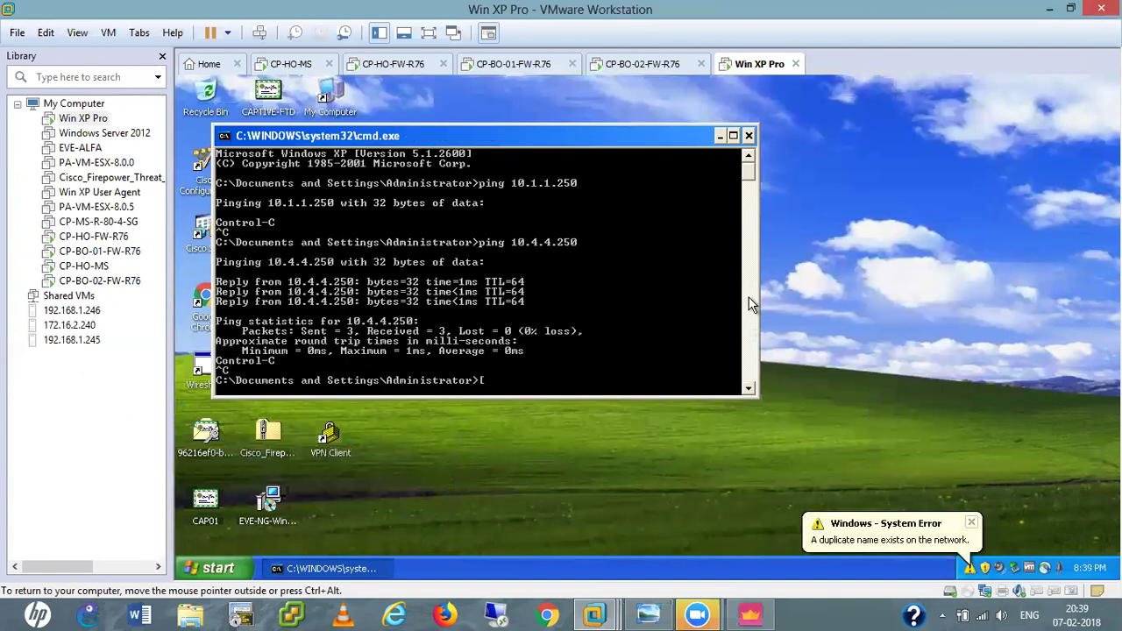
# Run a continuous ping to 8.8.8.8 with -t, then stop it.
pyautogui.write('ping 8.8.8.8 -t')
pyautogui.press('Return')
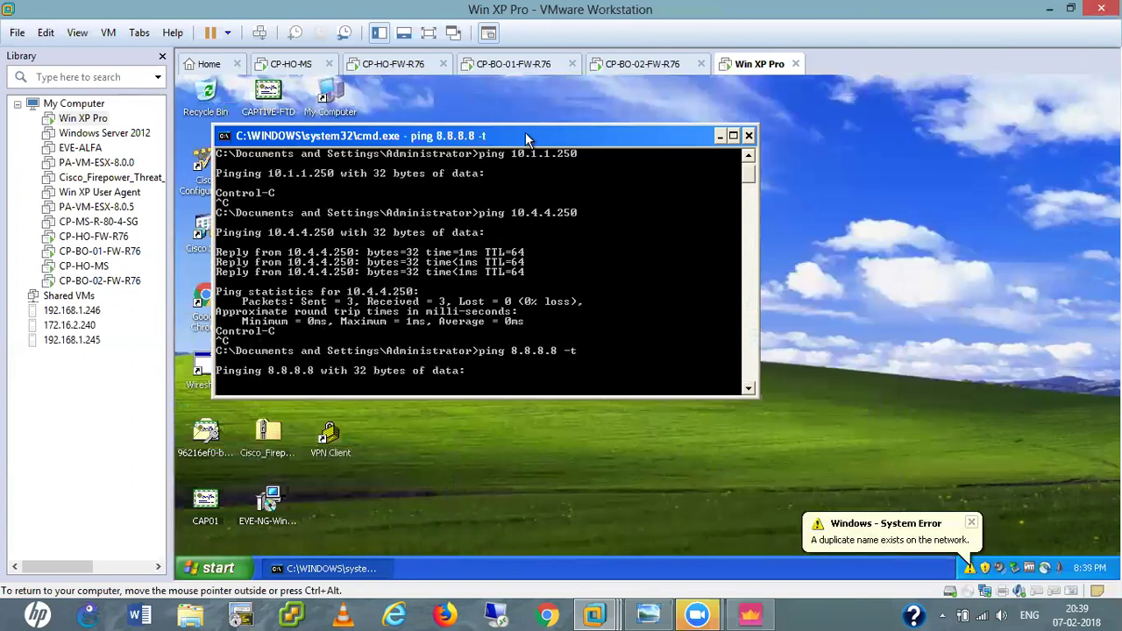
pyautogui.moveTo(485, 137); pyautogui.dragTo(689, 143)
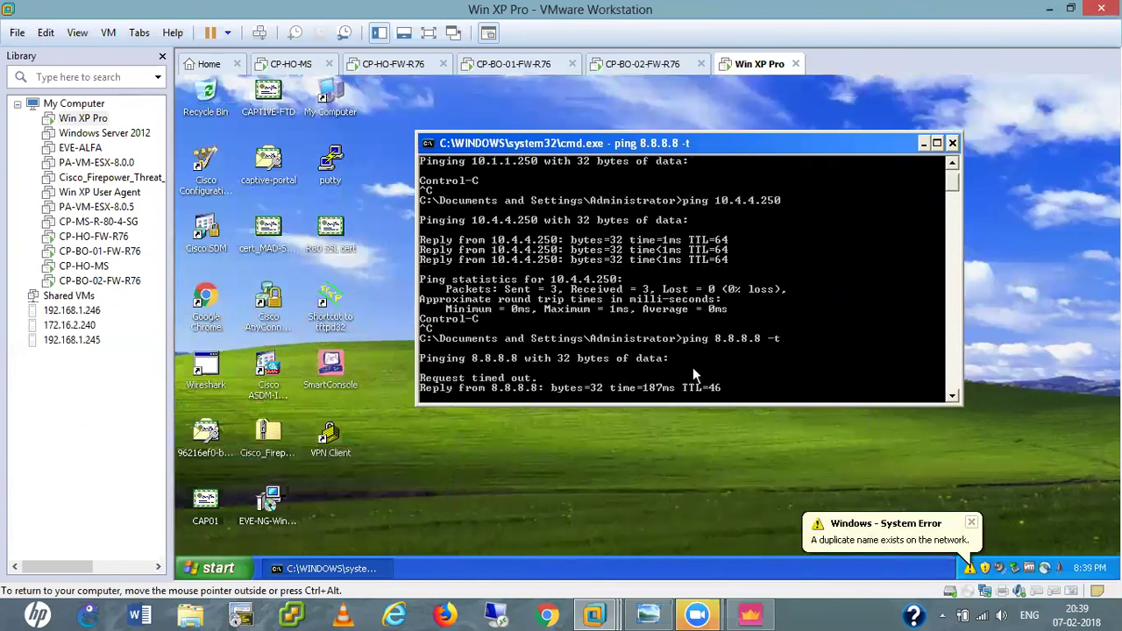
pyautogui.click(971, 525)
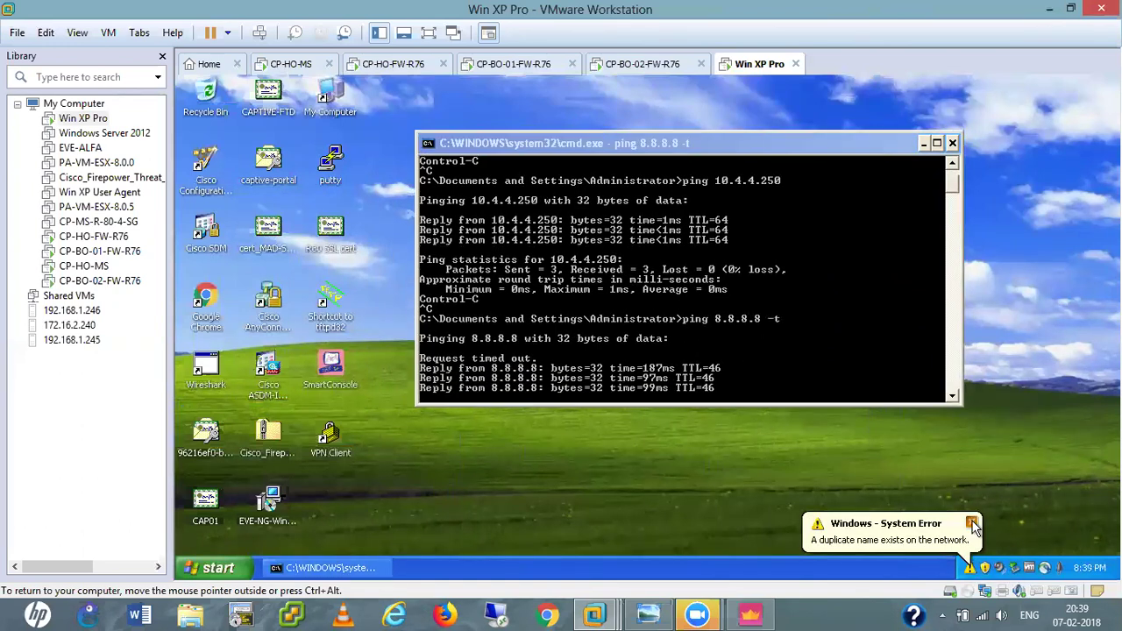
pyautogui.click(215, 305)
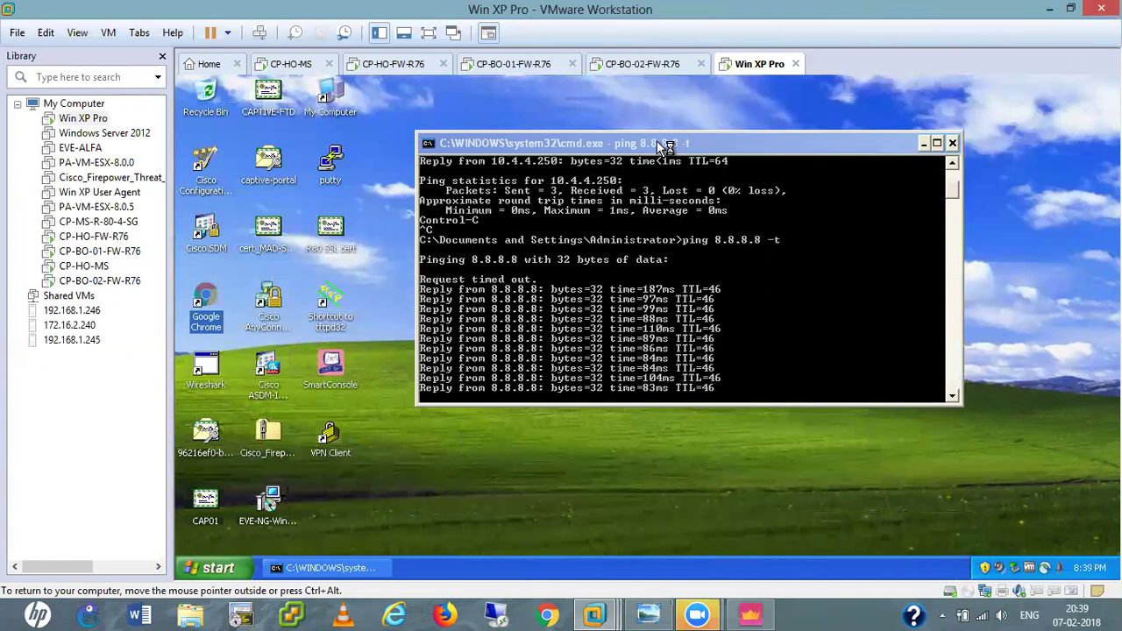
pyautogui.moveTo(684, 143); pyautogui.dragTo(720, 182)
pyautogui.hotkey('ctrl', 'c')
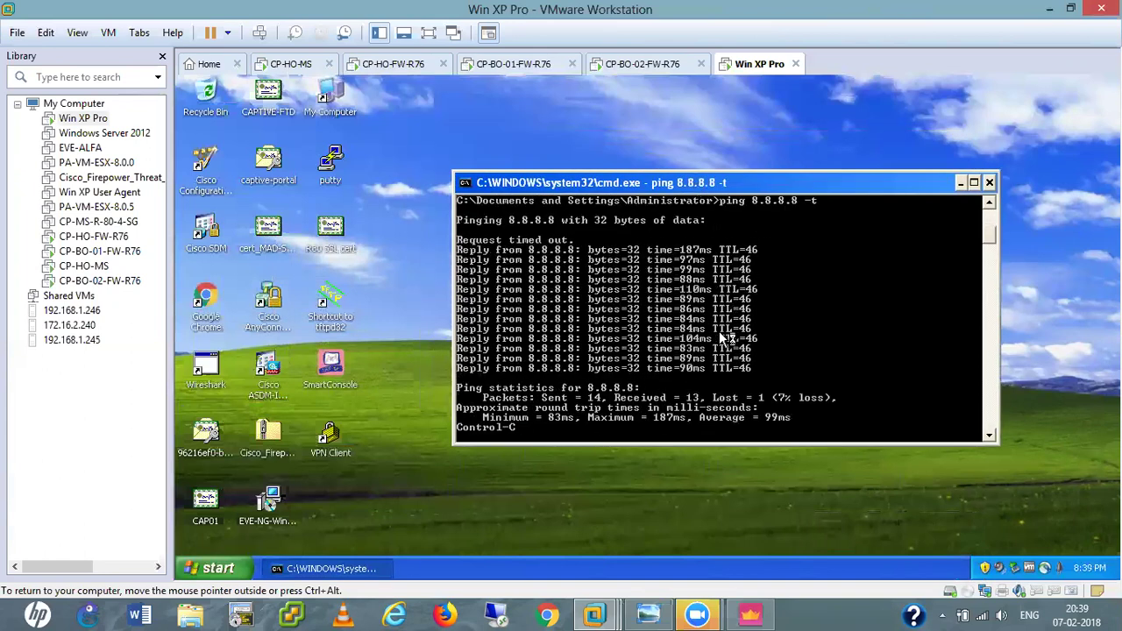
pyautogui.press('Return')
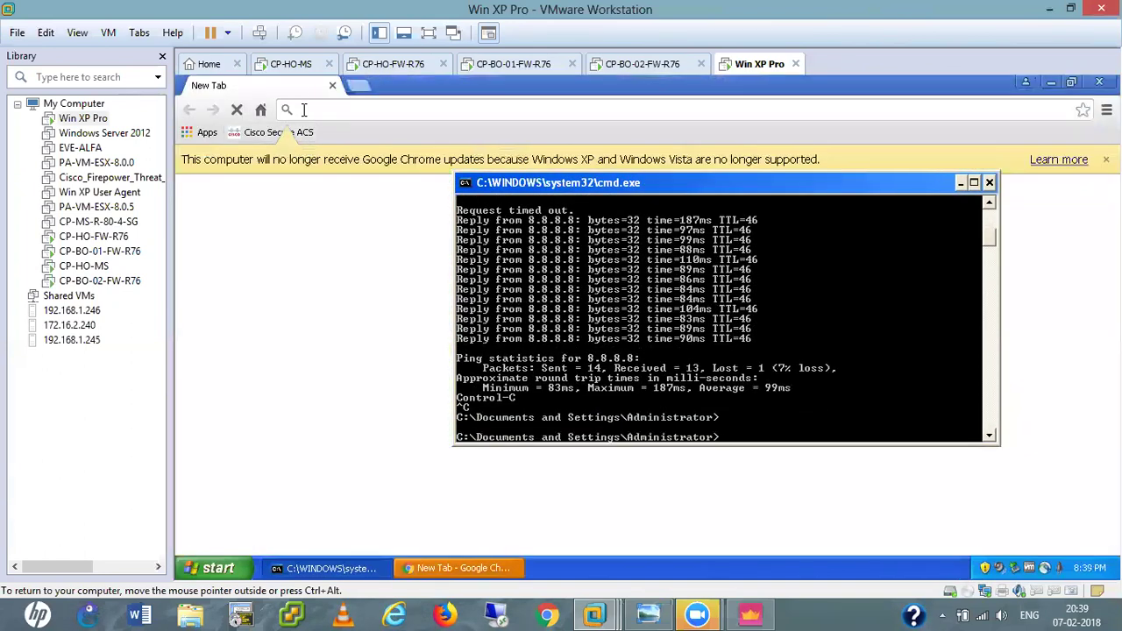
pyautogui.click(303, 109)
pyautogui.write('www.amazon.com')
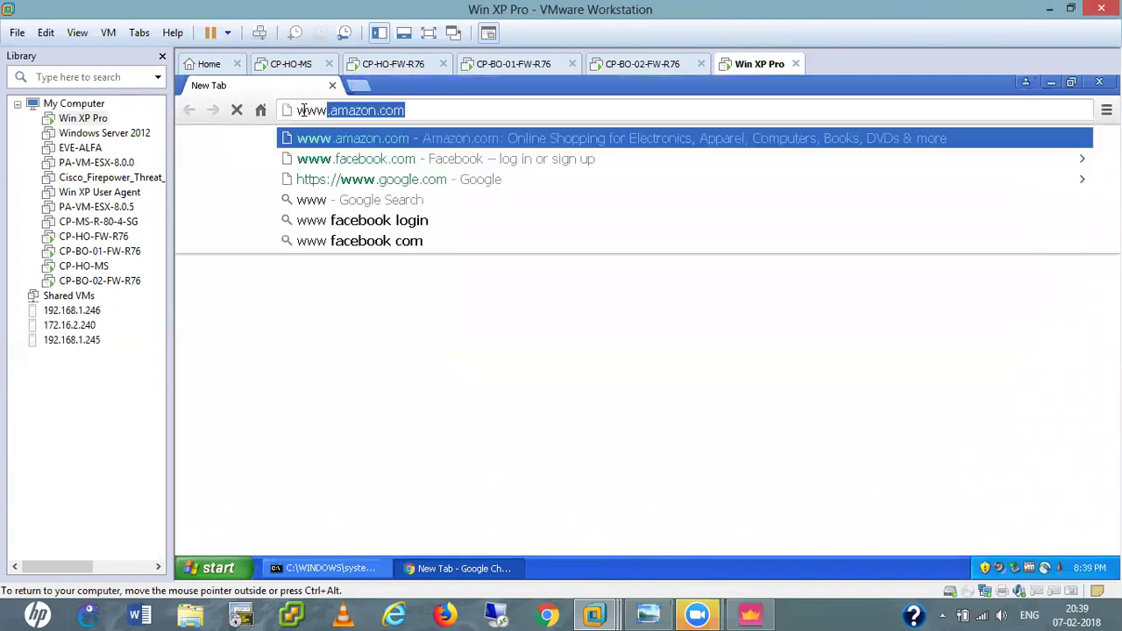
pyautogui.press('Return')
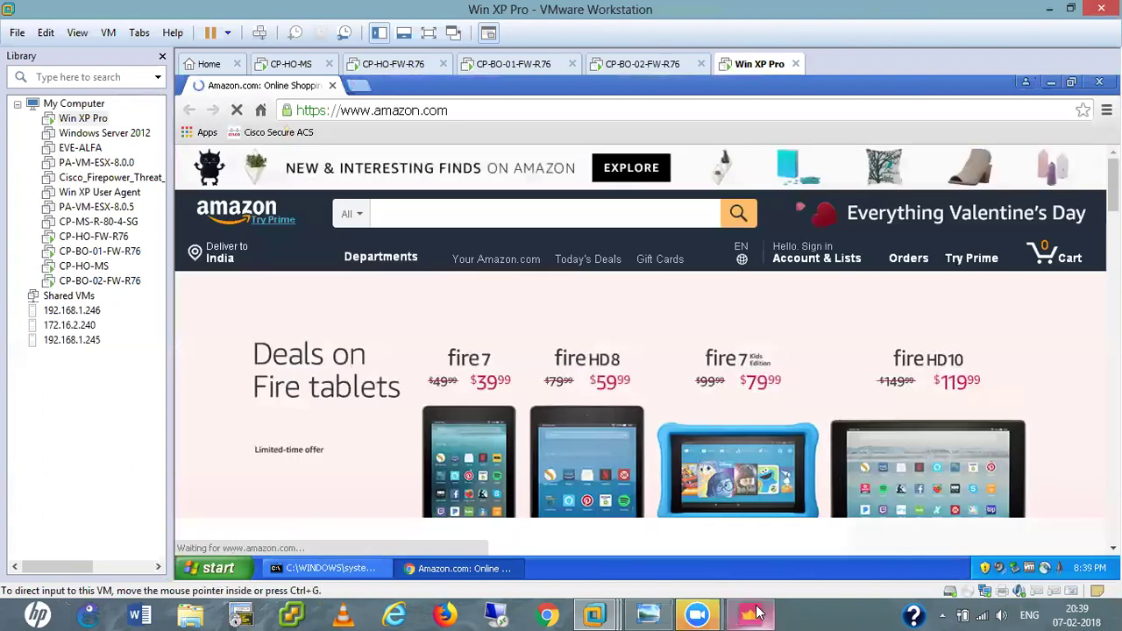
pyautogui.click(758, 612)
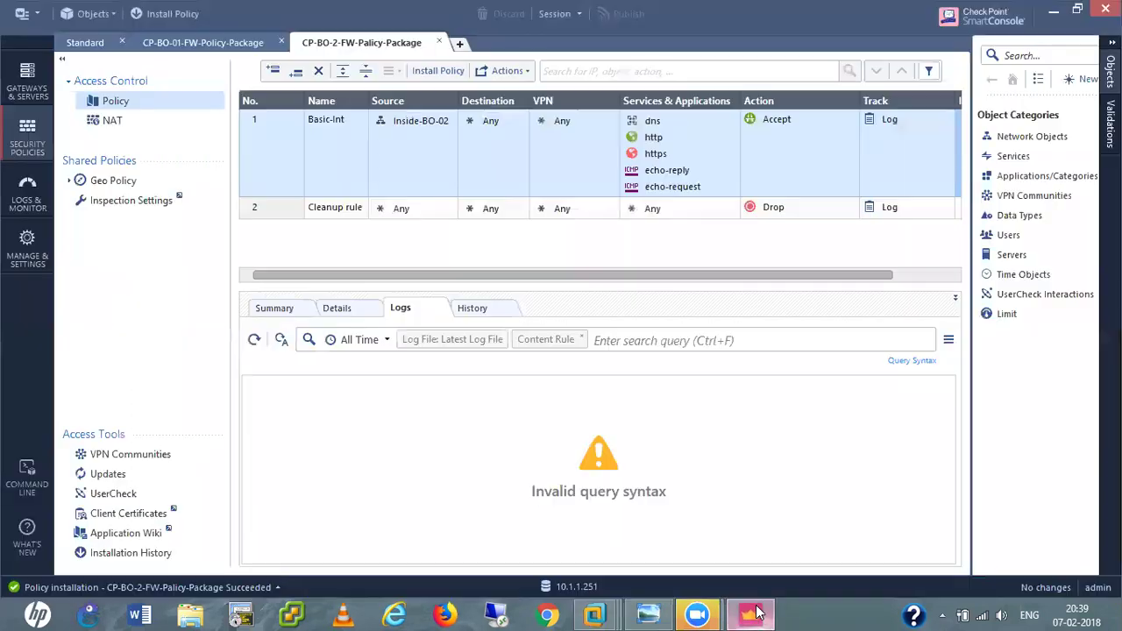
# Filter the Logs & Monitor view for 10.4.4.101 to see its accepted HTTPS traffic.
pyautogui.click(21, 194)
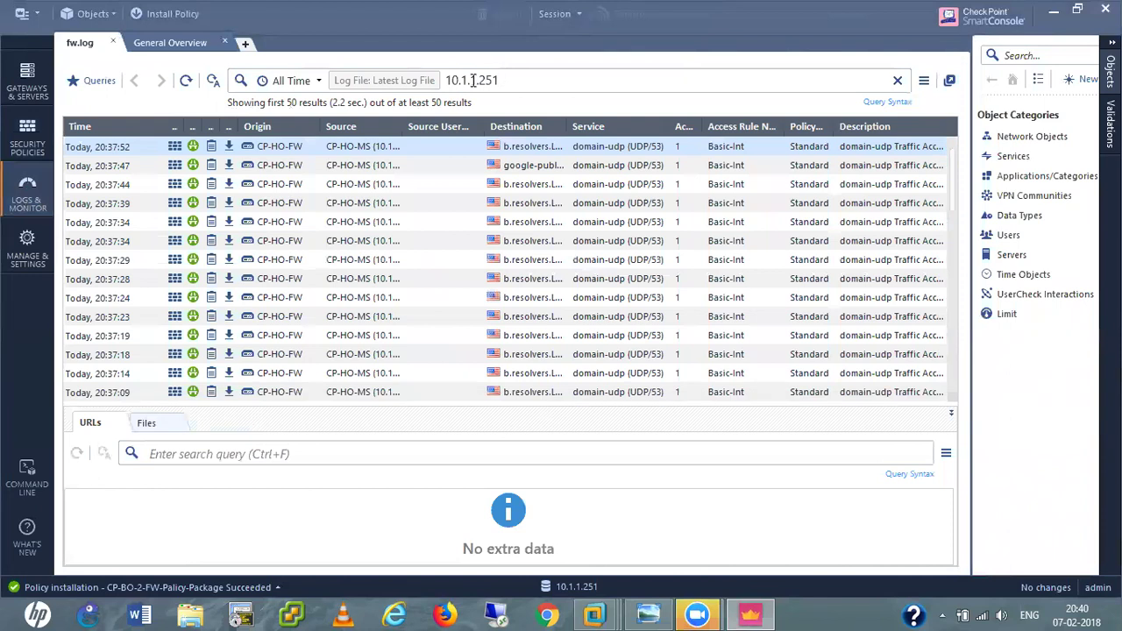
pyautogui.click(502, 81)
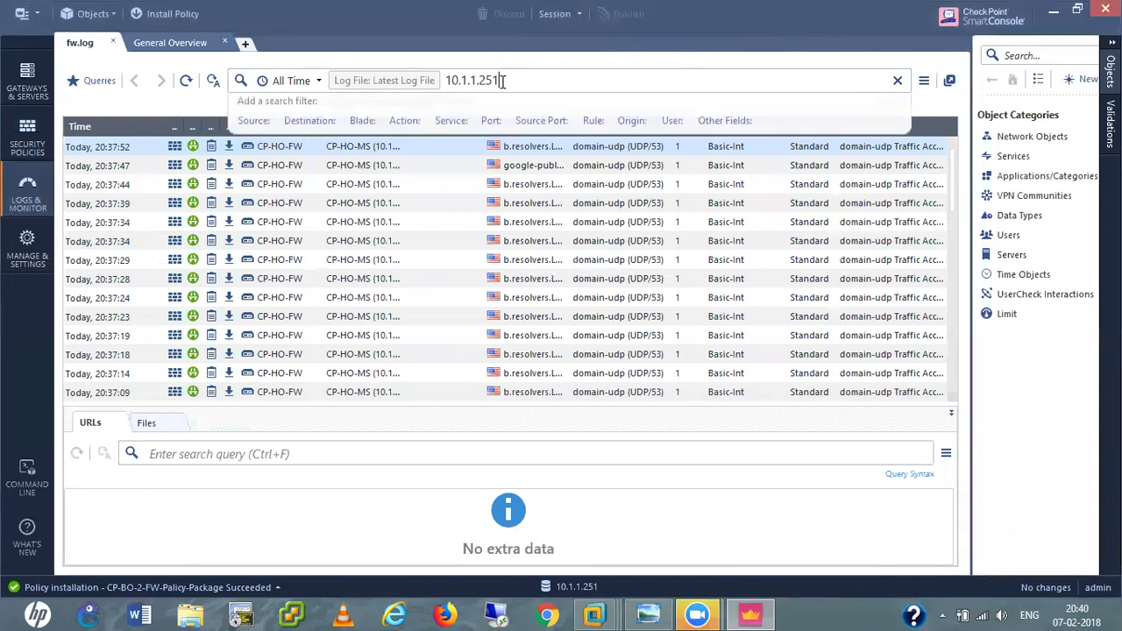
pyautogui.press('BackSpace')
pyautogui.press('BackSpace')
pyautogui.press('BackSpace')
pyautogui.press('BackSpace')
pyautogui.press('BackSpace')
pyautogui.press('BackSpace')
pyautogui.press('BackSpace')
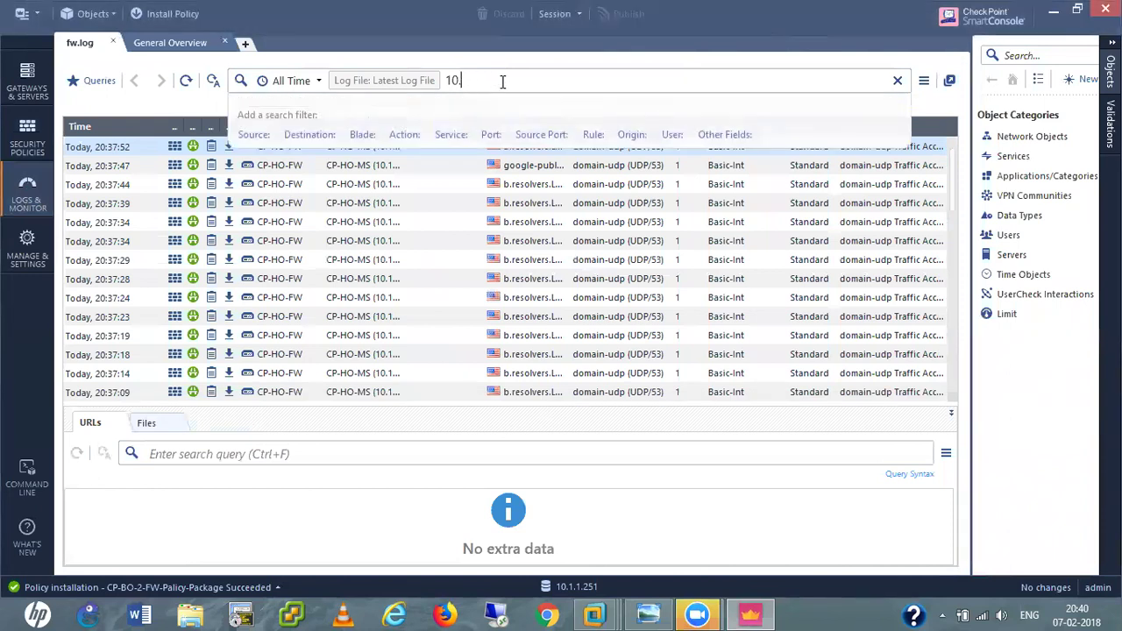
pyautogui.write('4.4.')
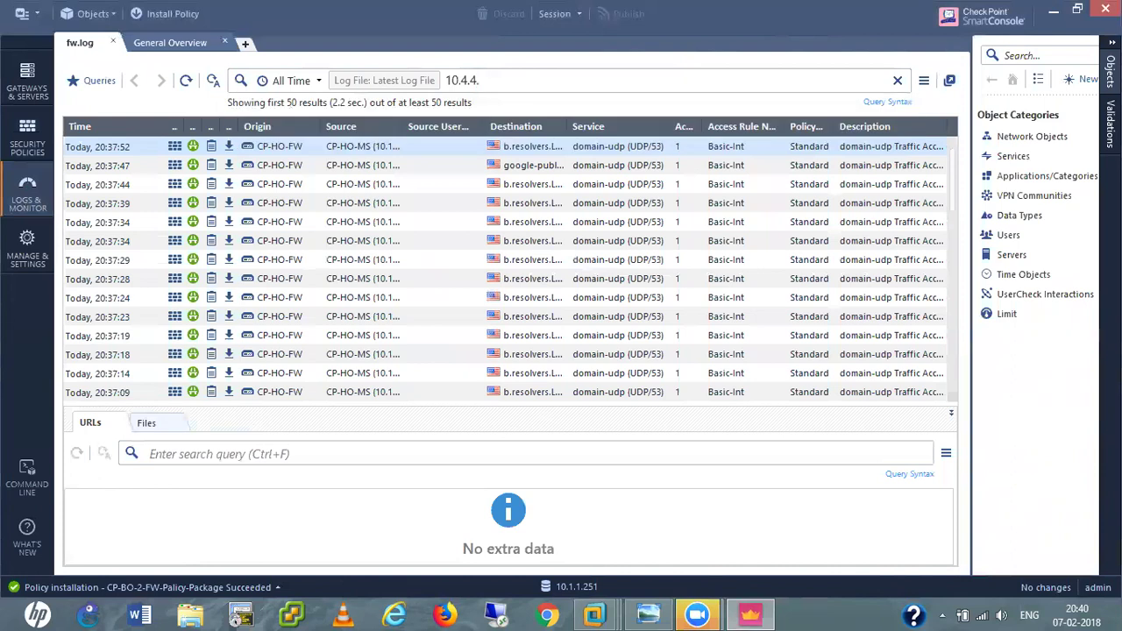
pyautogui.write('101')
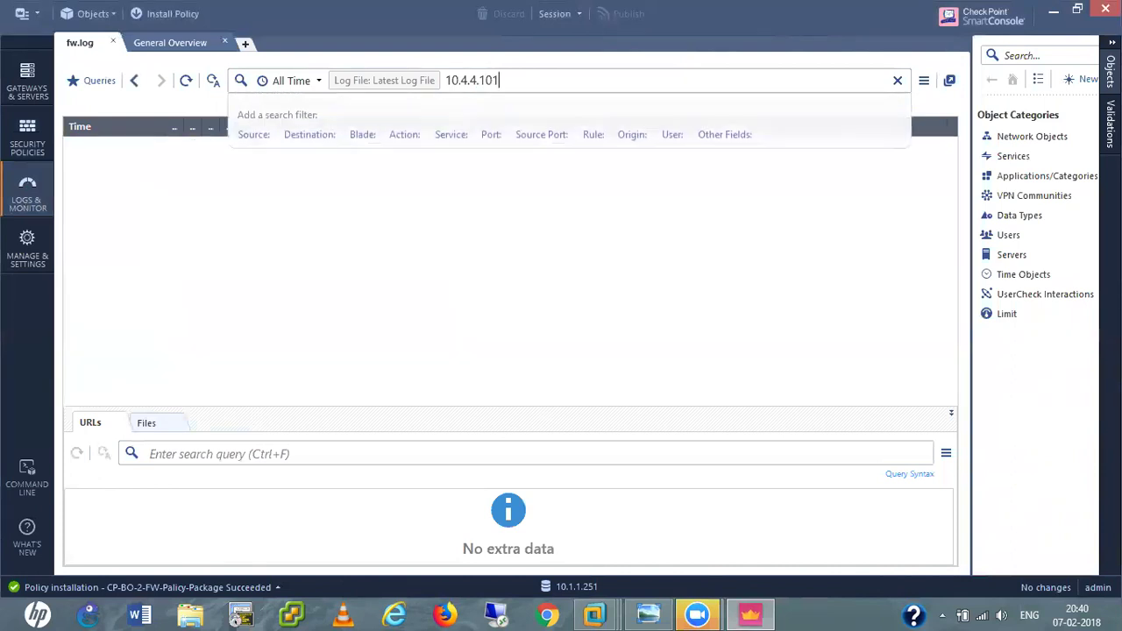
pyautogui.press('Return')
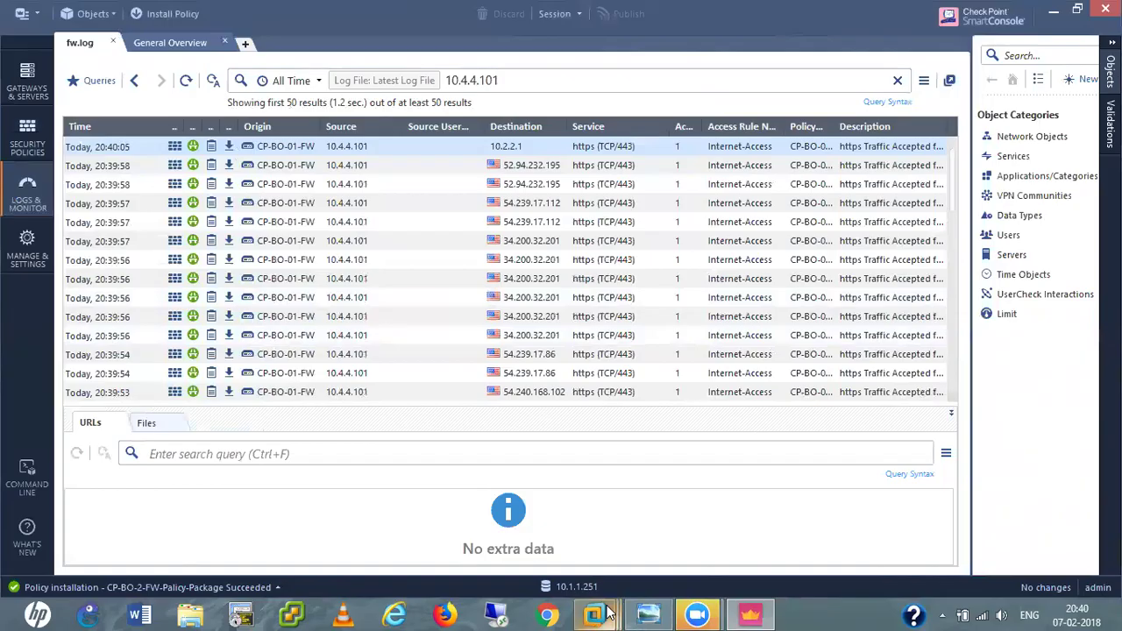
pyautogui.moveTo(651, 614)
pyautogui.click(991, 509)
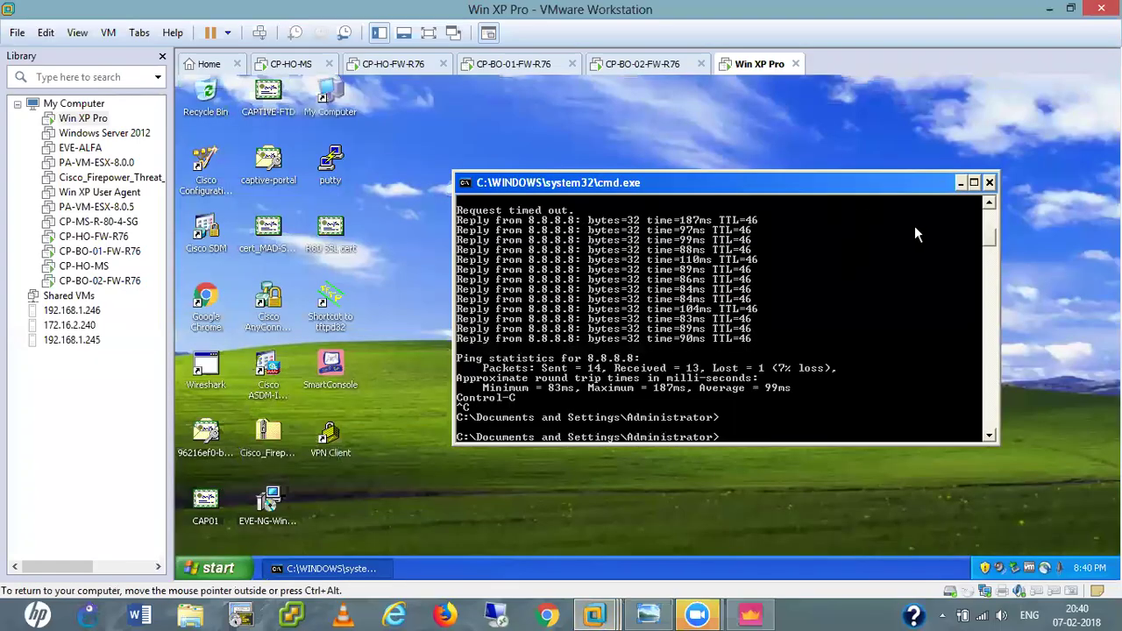
# Close the command prompt and switch the XP VM's adapter to VMnet7 (Host-only).
pyautogui.click(989, 183)
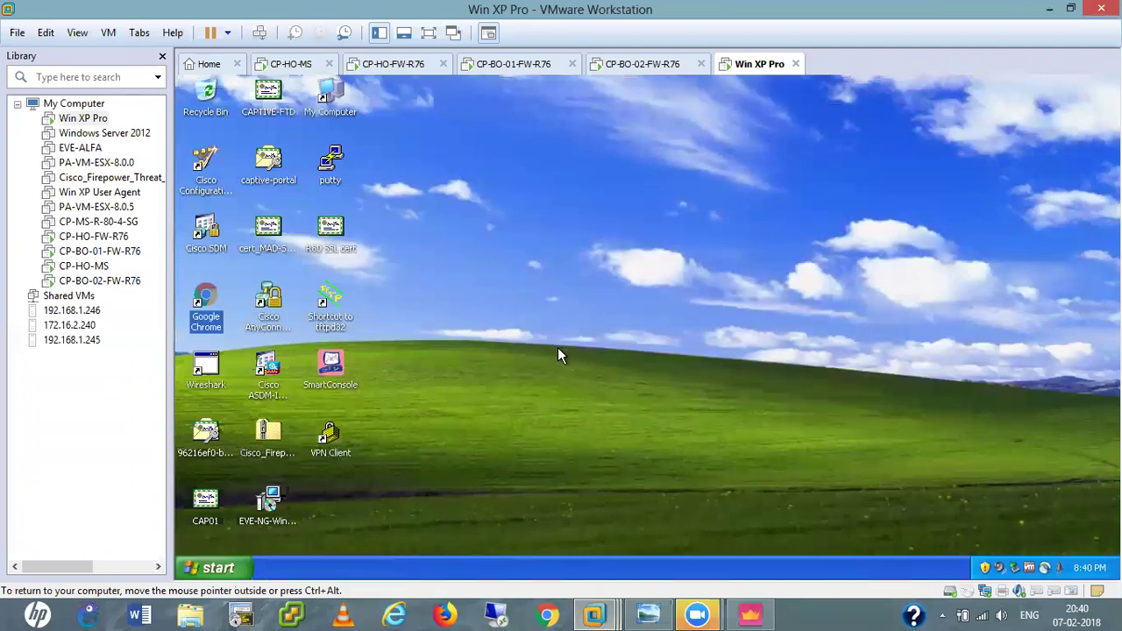
pyautogui.click(561, 355)
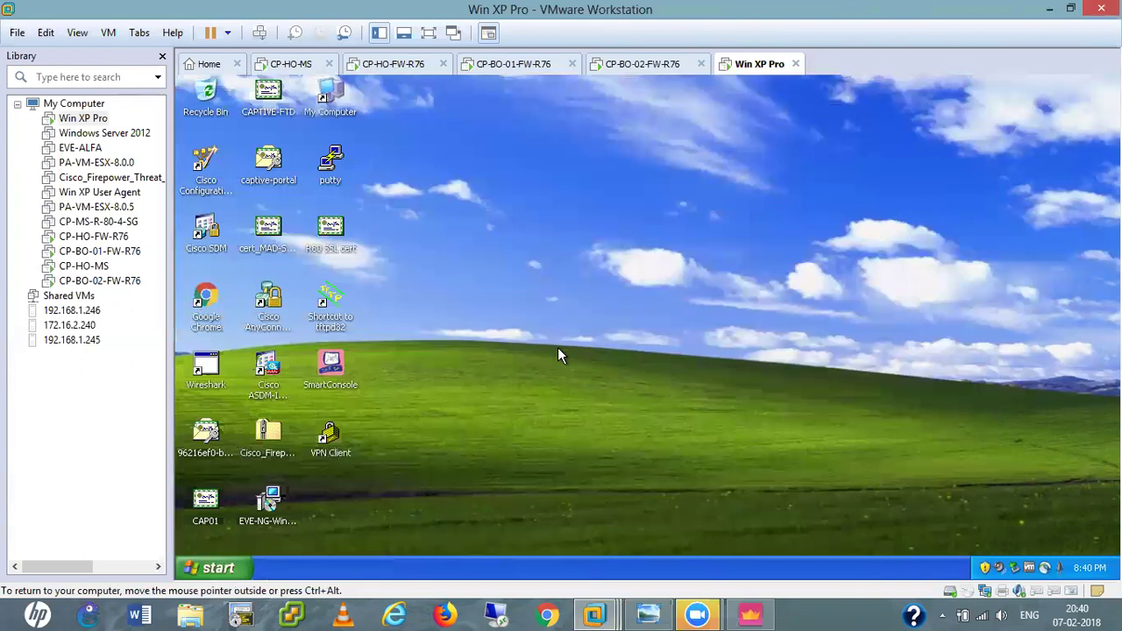
pyautogui.rightClick(987, 597)
pyautogui.click(1026, 581)
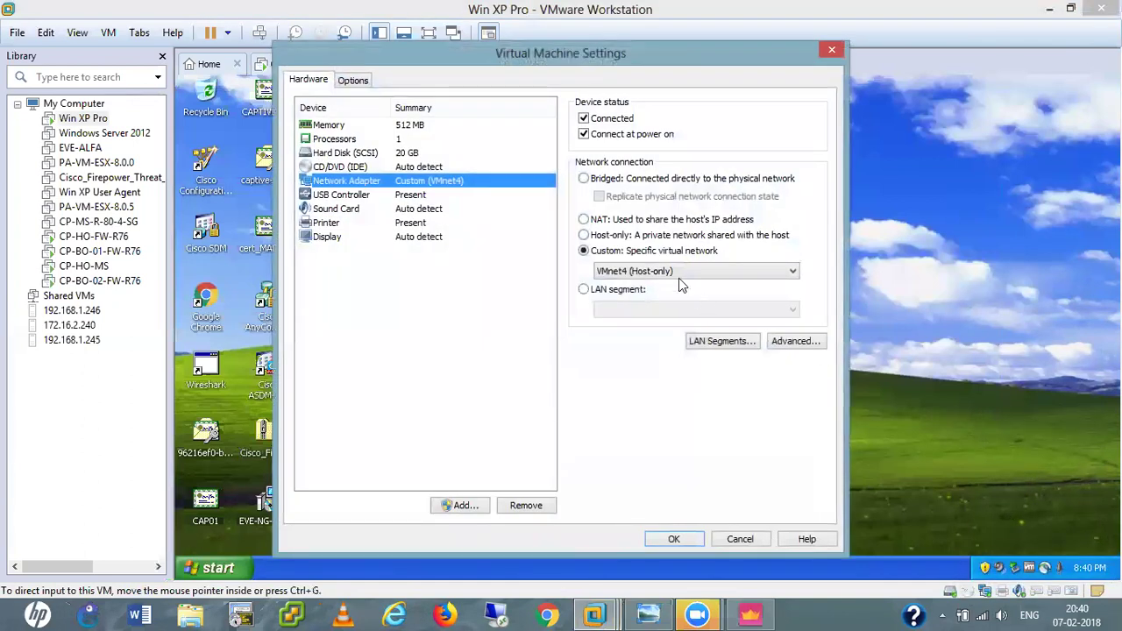
pyautogui.click(675, 272)
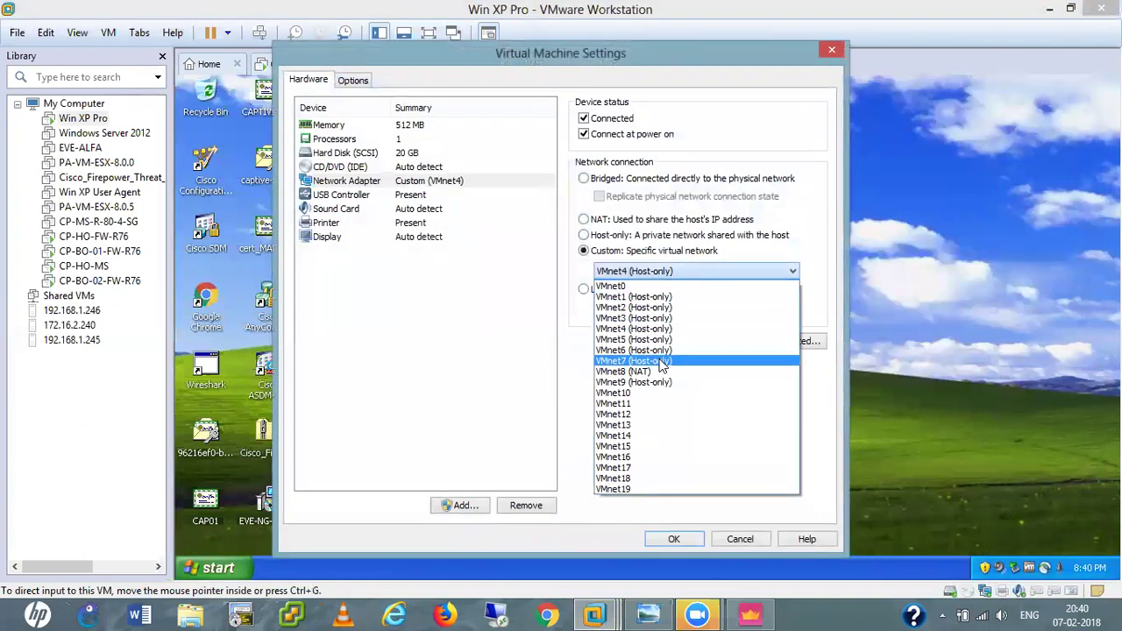
pyautogui.click(662, 362)
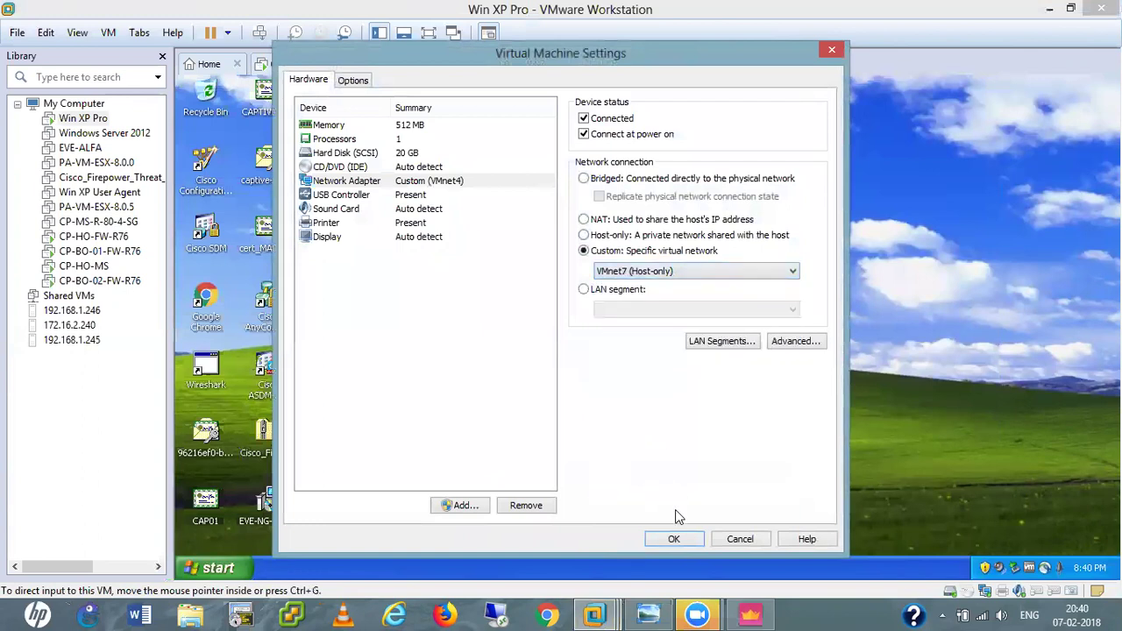
pyautogui.click(673, 538)
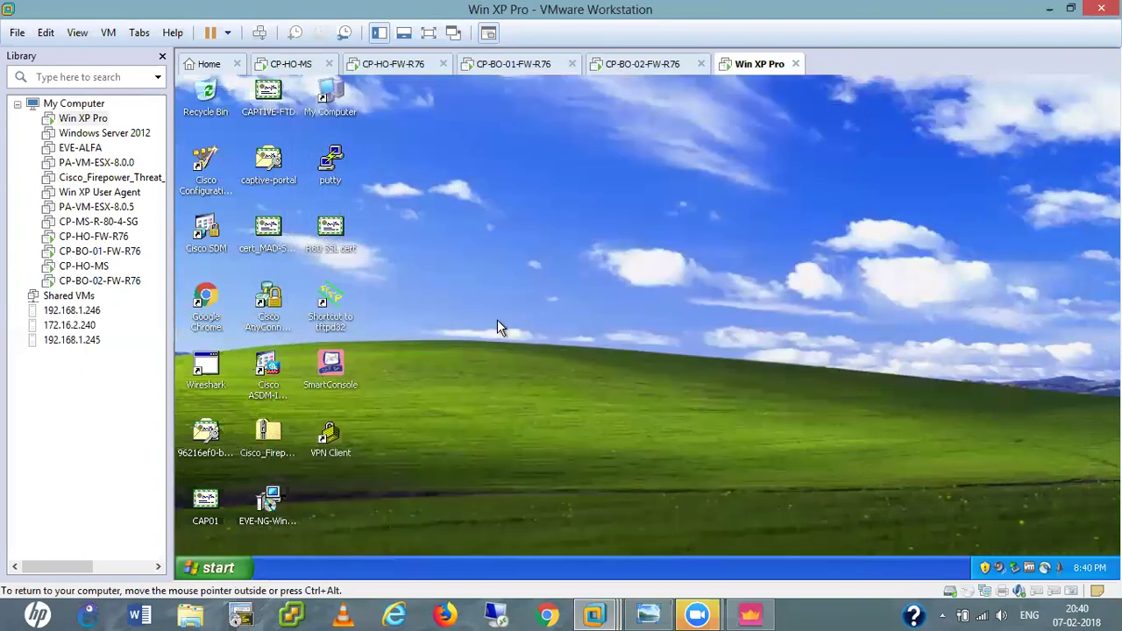
# Open the TCP/IP properties of the INSIDE connection from ncpa.cpl.
pyautogui.press('super+r')
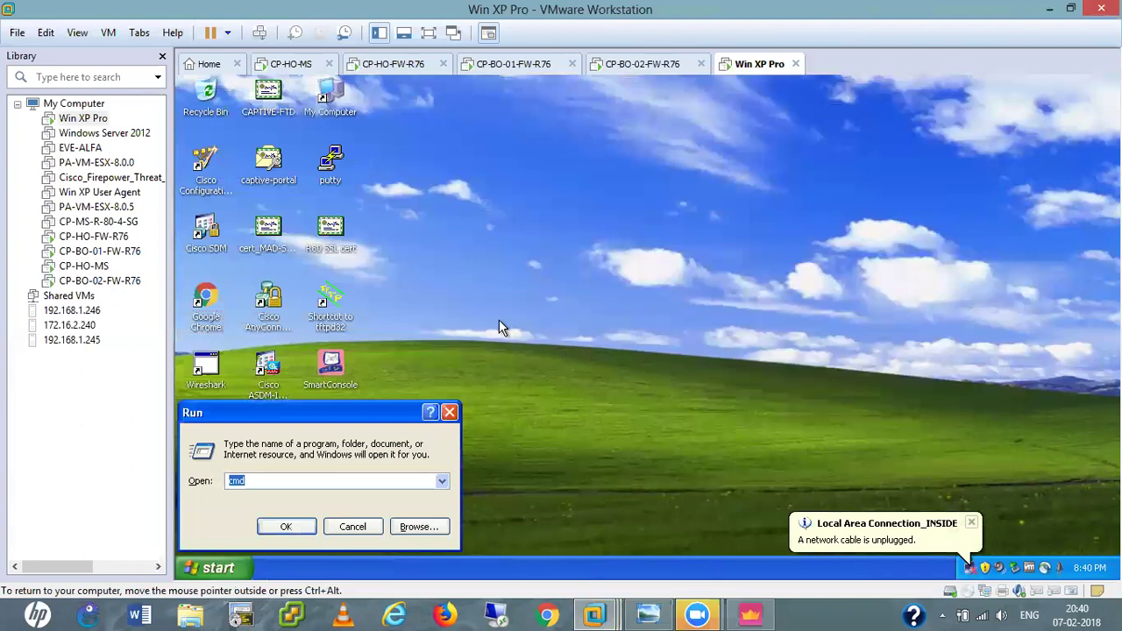
pyautogui.write('m')
pyautogui.press('Down')
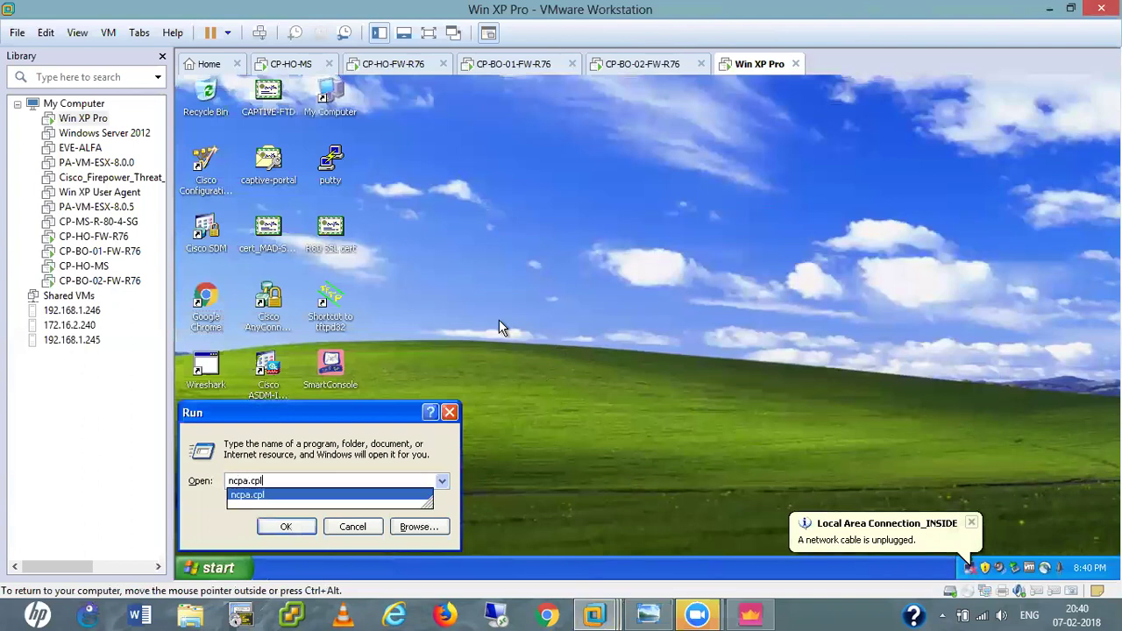
pyautogui.press('Return')
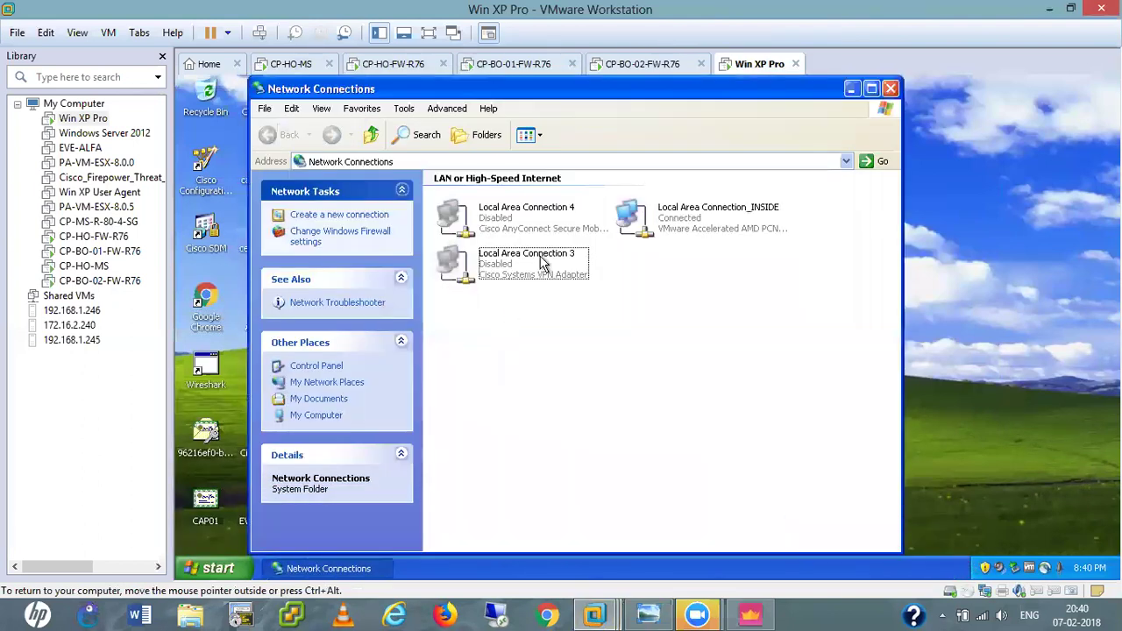
pyautogui.doubleClick(693, 226)
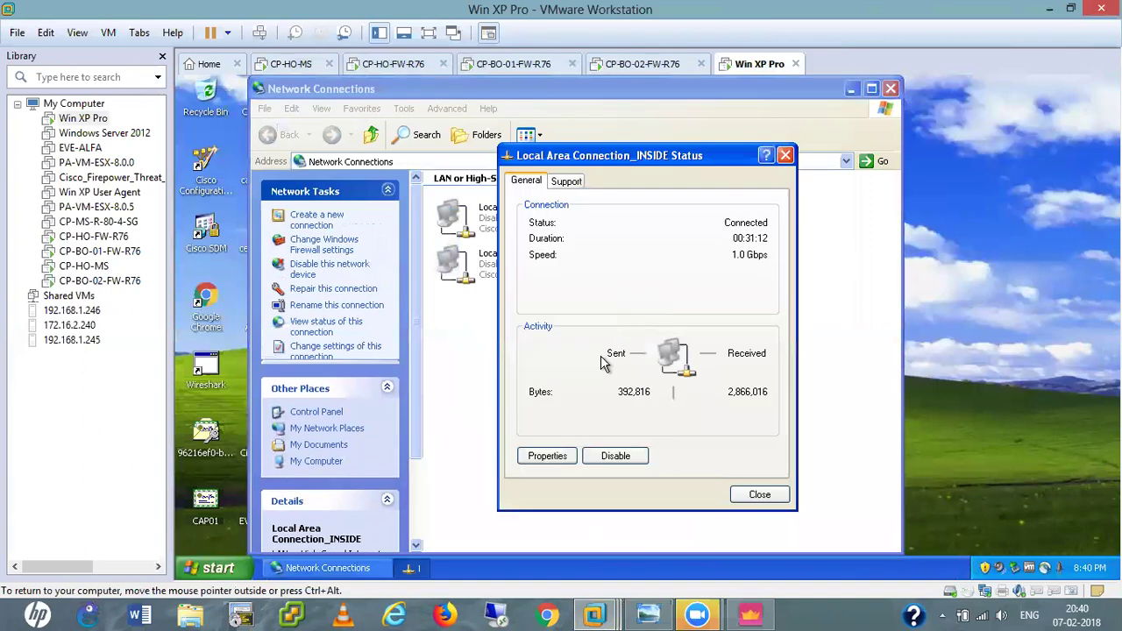
pyautogui.click(547, 456)
pyautogui.scroll(-1, 377, 324)
pyautogui.click(373, 317)
pyautogui.doubleClick(376, 327)
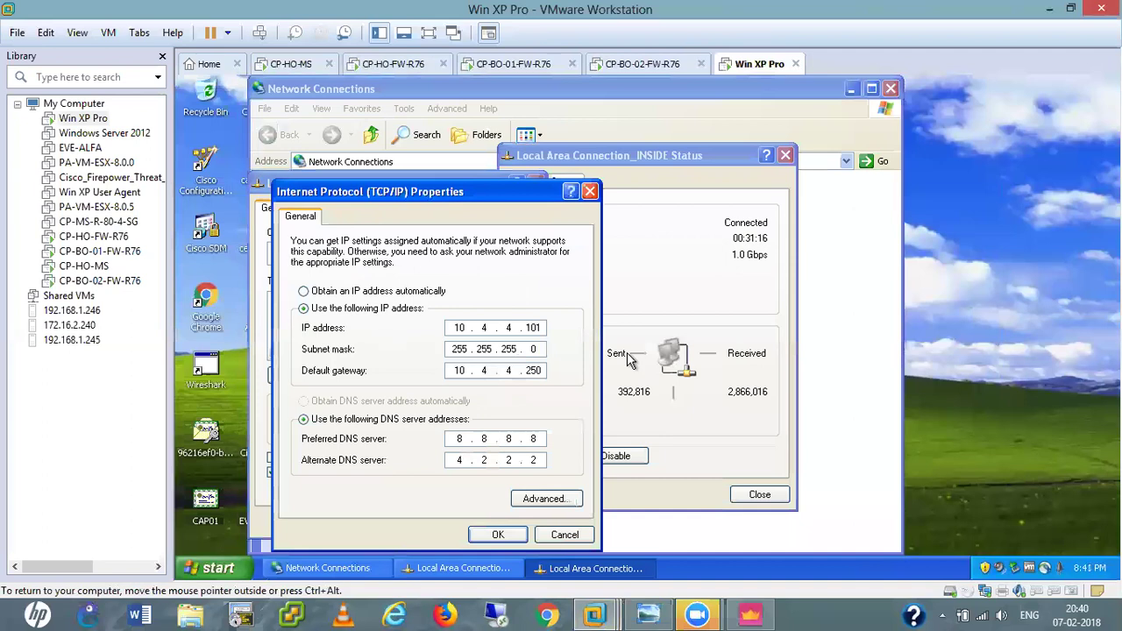
# Change the IP to 10.7.7.101 and gateway to 10.7.7.250, and confirm.
pyautogui.click(512, 327)
pyautogui.press('BackSpace')
pyautogui.press('BackSpace')
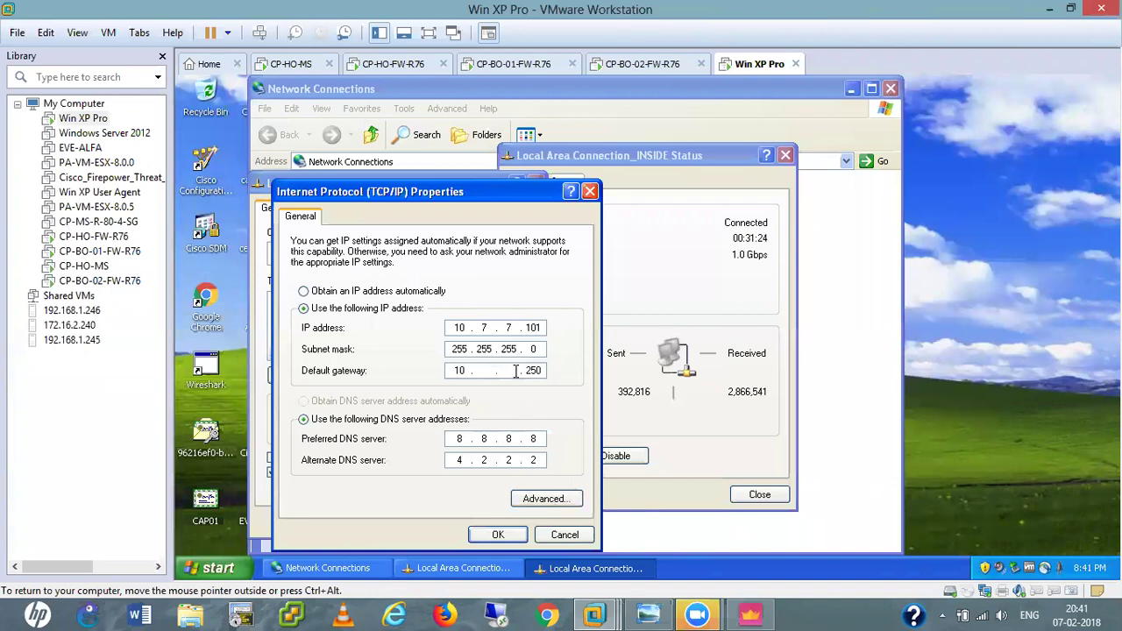
pyautogui.click(496, 534)
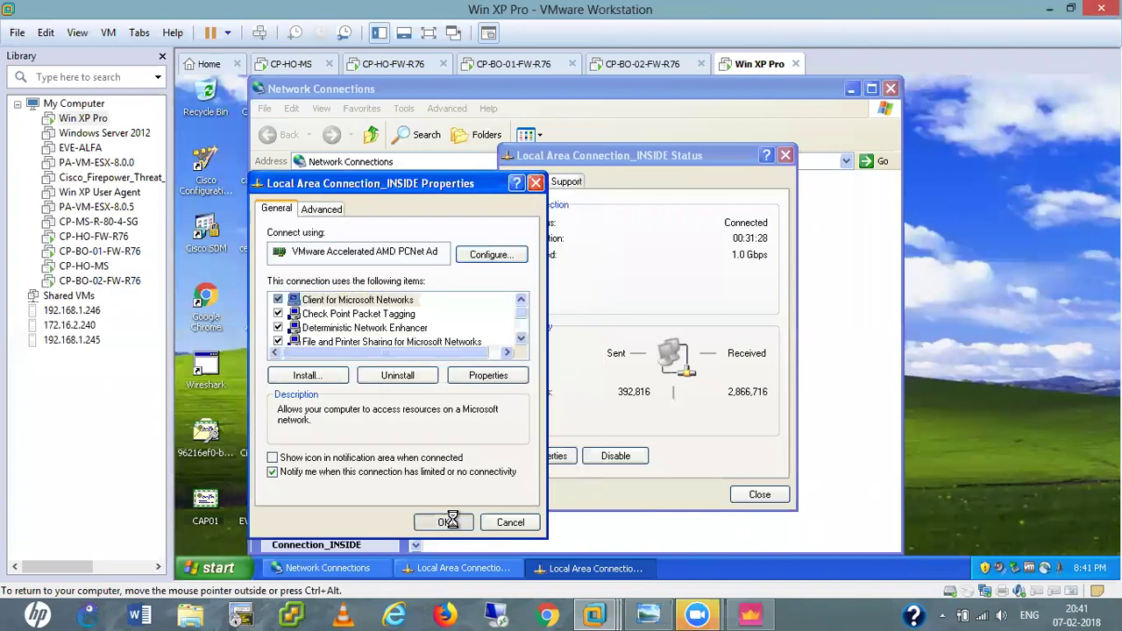
pyautogui.click(759, 496)
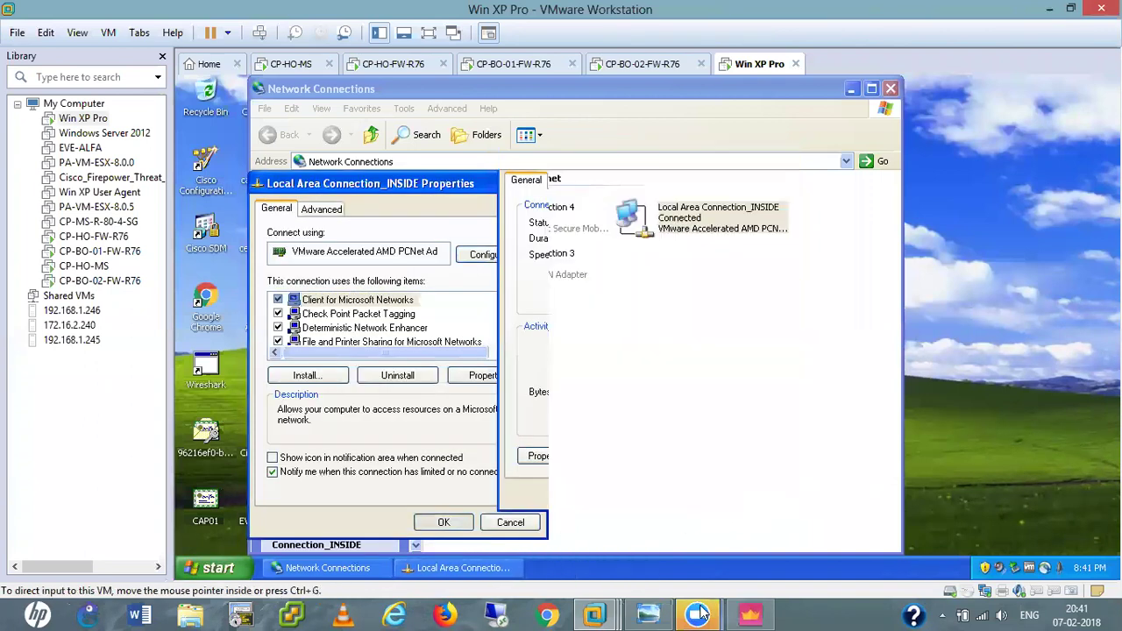
pyautogui.click(748, 613)
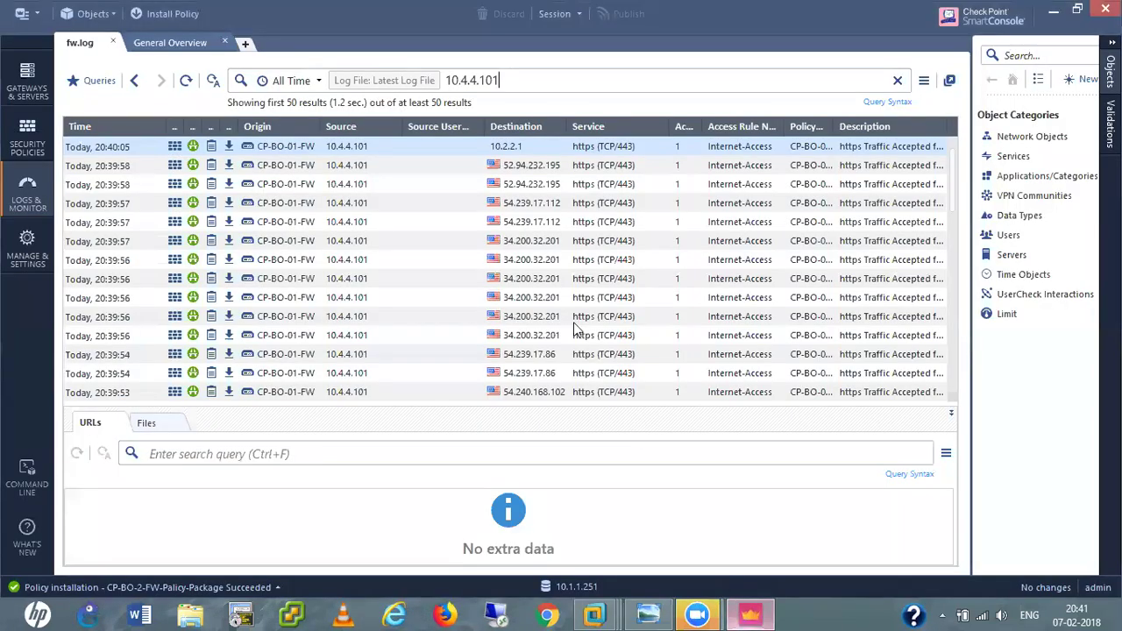
# Change the log query to 10.7.7.101 and return to the Win XP Pro VM.
pyautogui.click(476, 84)
pyautogui.press('BackSpace')
pyautogui.press('BackSpace')
pyautogui.press('BackSpace')
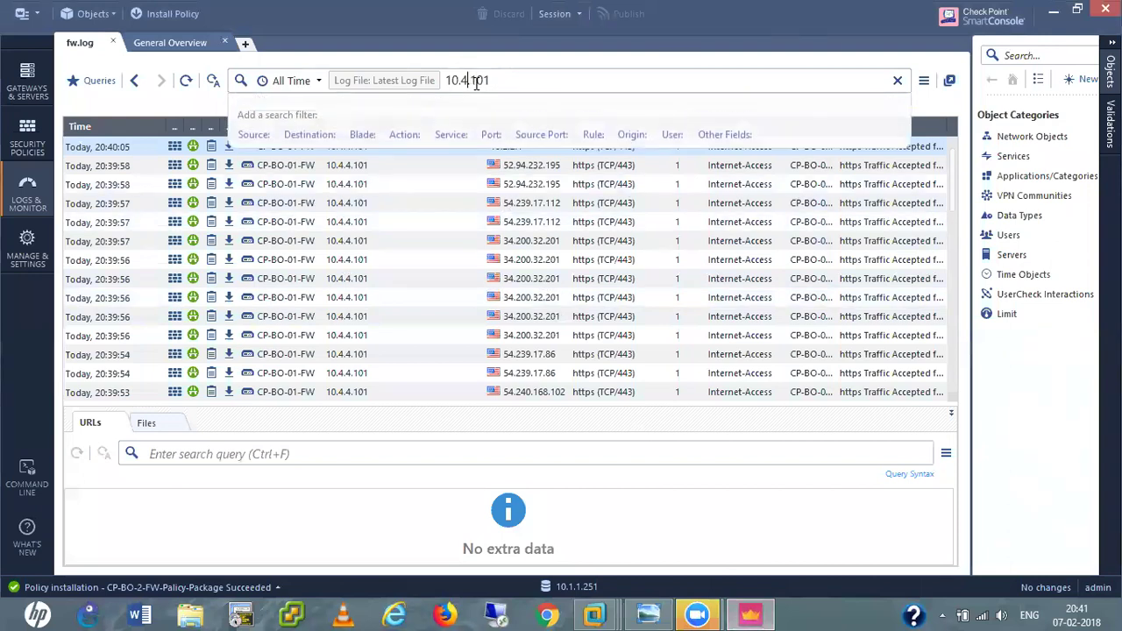
pyautogui.write('7.7')
pyautogui.press('Return')
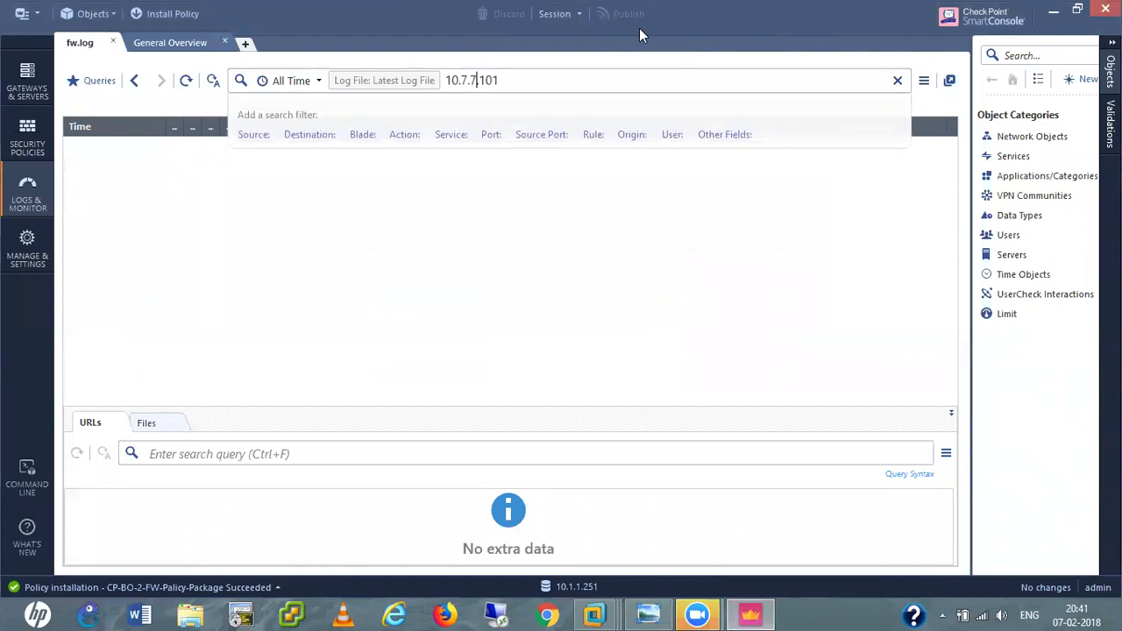
pyautogui.moveTo(594, 616)
pyautogui.click(1014, 527)
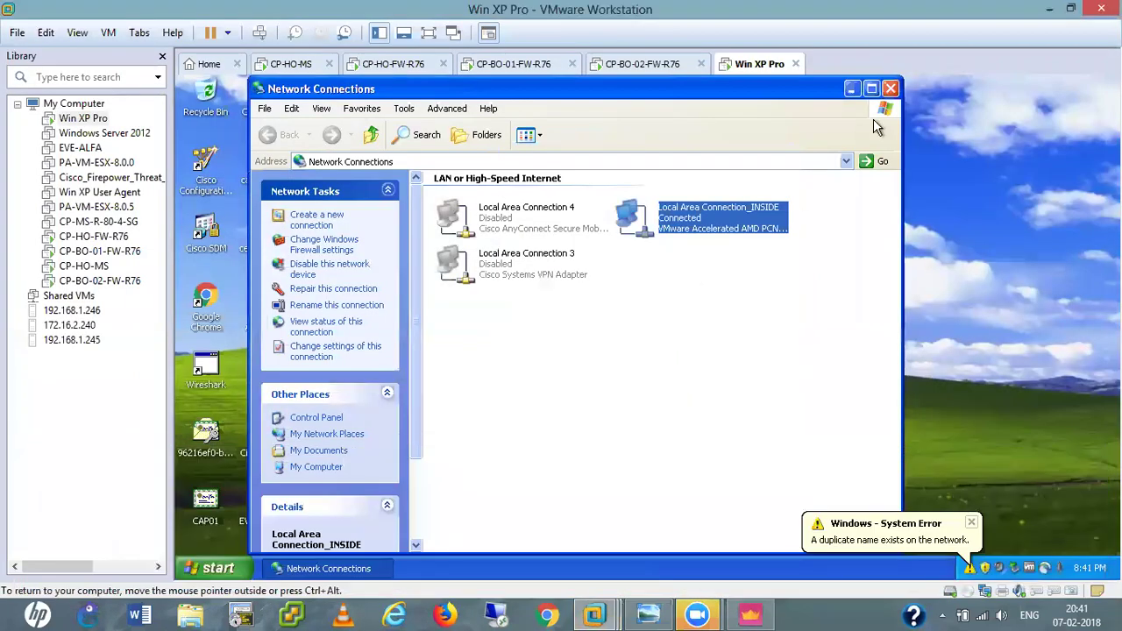
# Close Network Connections and ping gateway 10.7.7.250 from cmd.
pyautogui.click(890, 88)
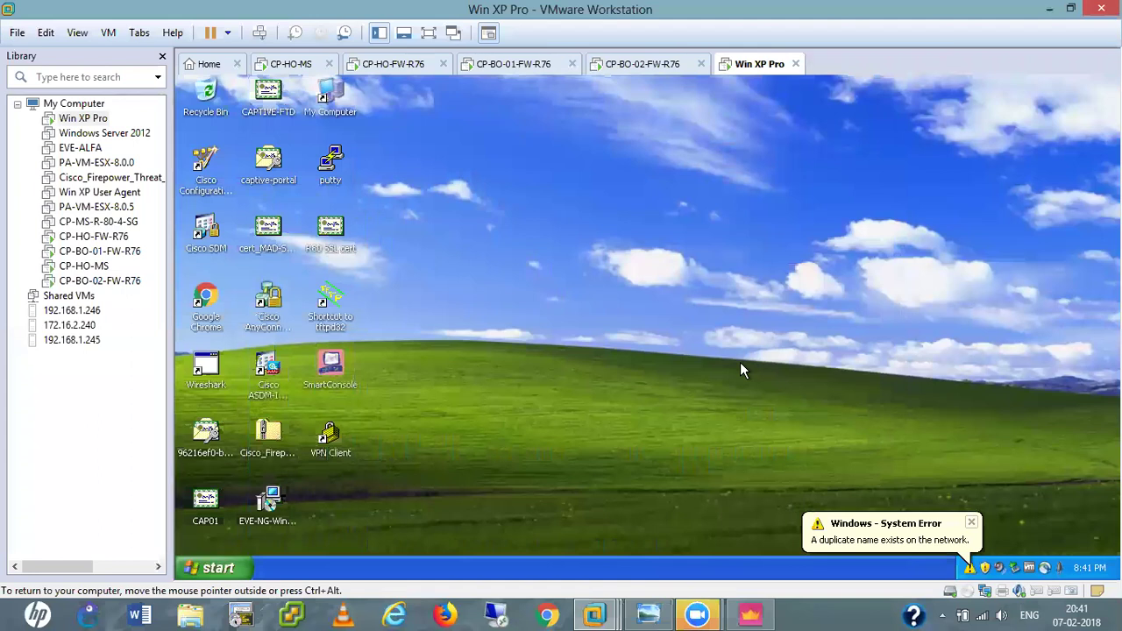
pyautogui.press('super+r')
pyautogui.write('cmd')
pyautogui.press('Return')
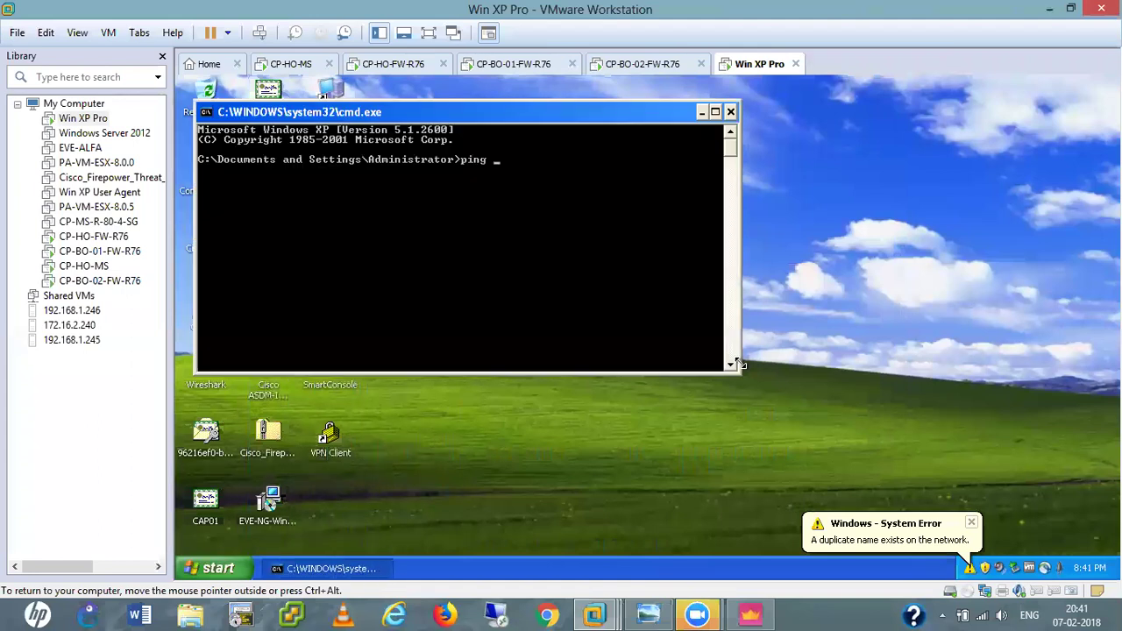
pyautogui.write('ping 10.7.7.250')
pyautogui.press('Return')
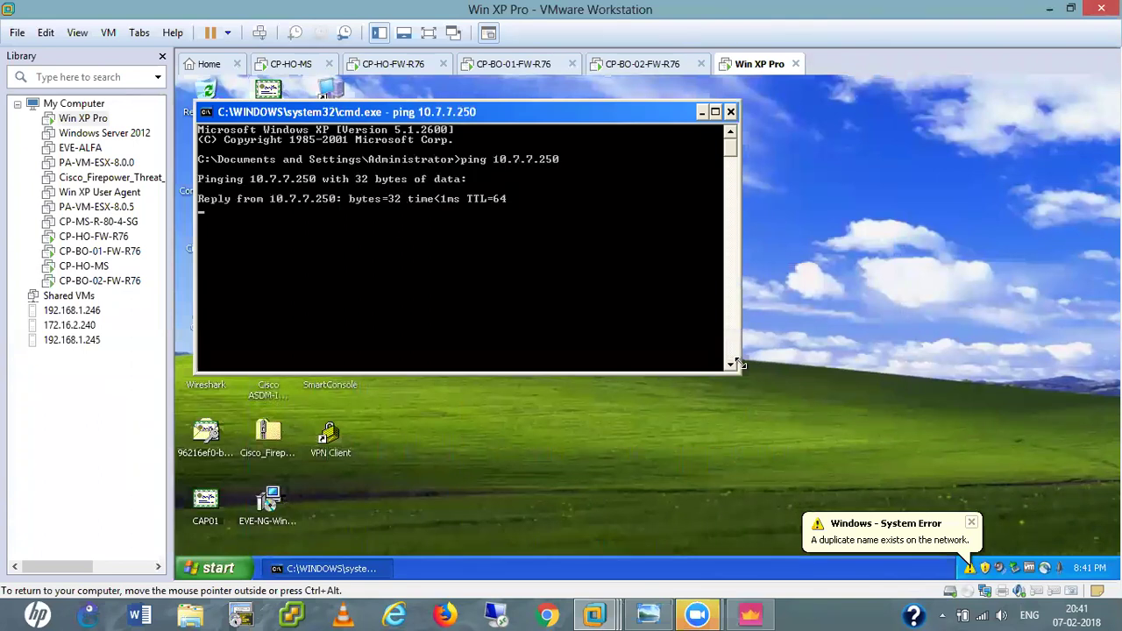
pyautogui.hotkey('ctrl', 'c')
# Start a continuous ping 8.8.8.8 -t and focus the SmartConsole log query.
pyautogui.press('Up')
pyautogui.press('BackSpace')
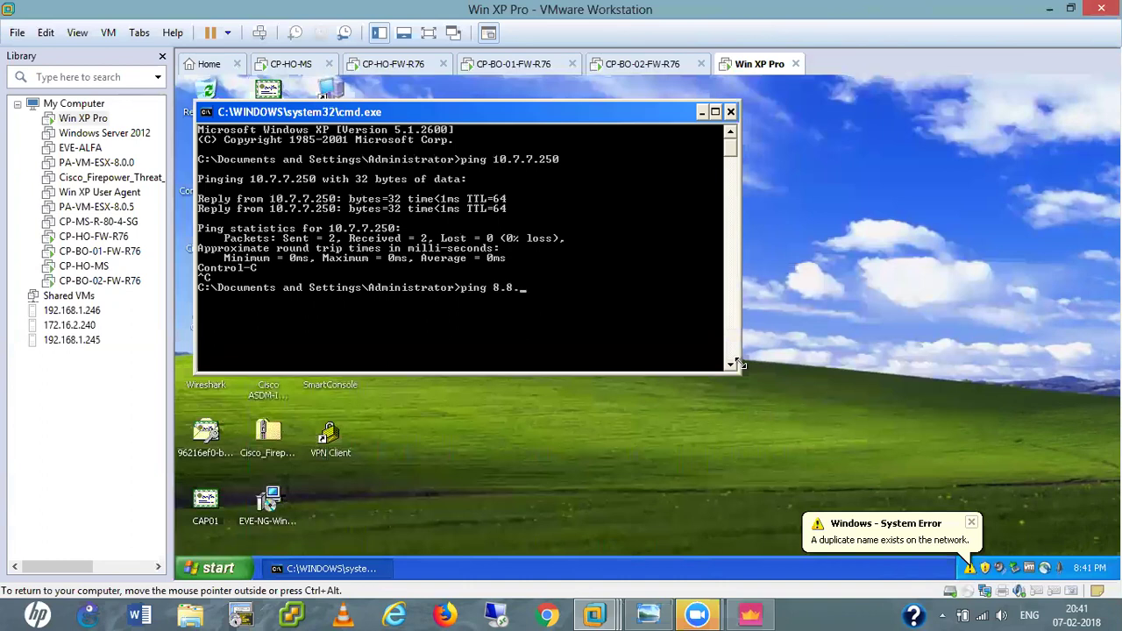
pyautogui.write('8.8.8.8 -t')
pyautogui.press('Return')
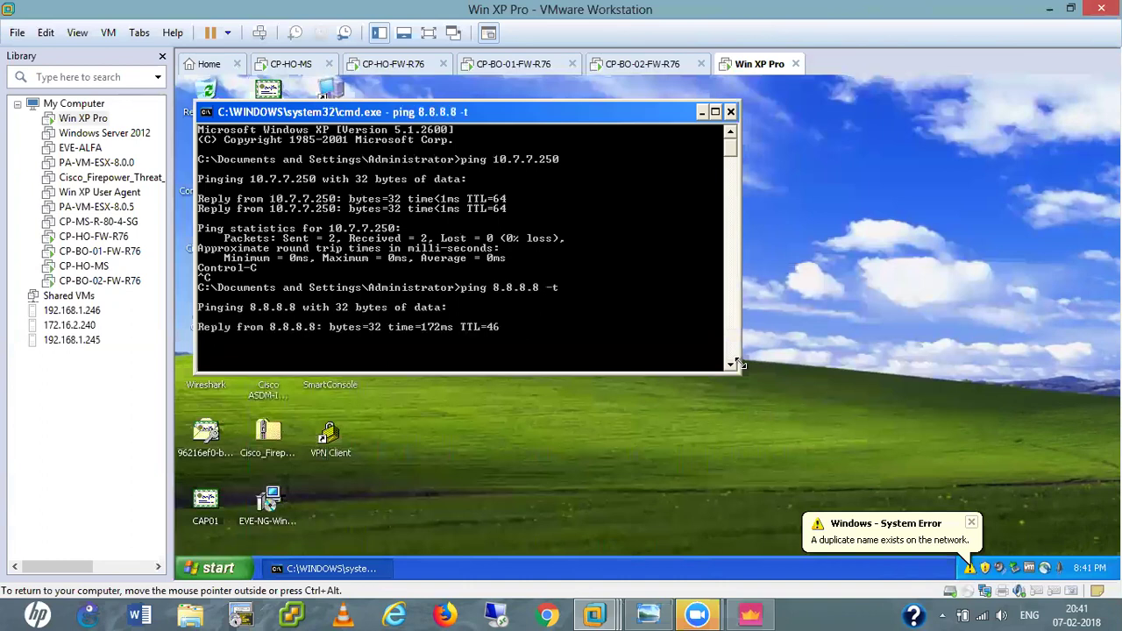
pyautogui.click(749, 616)
pyautogui.click(523, 81)
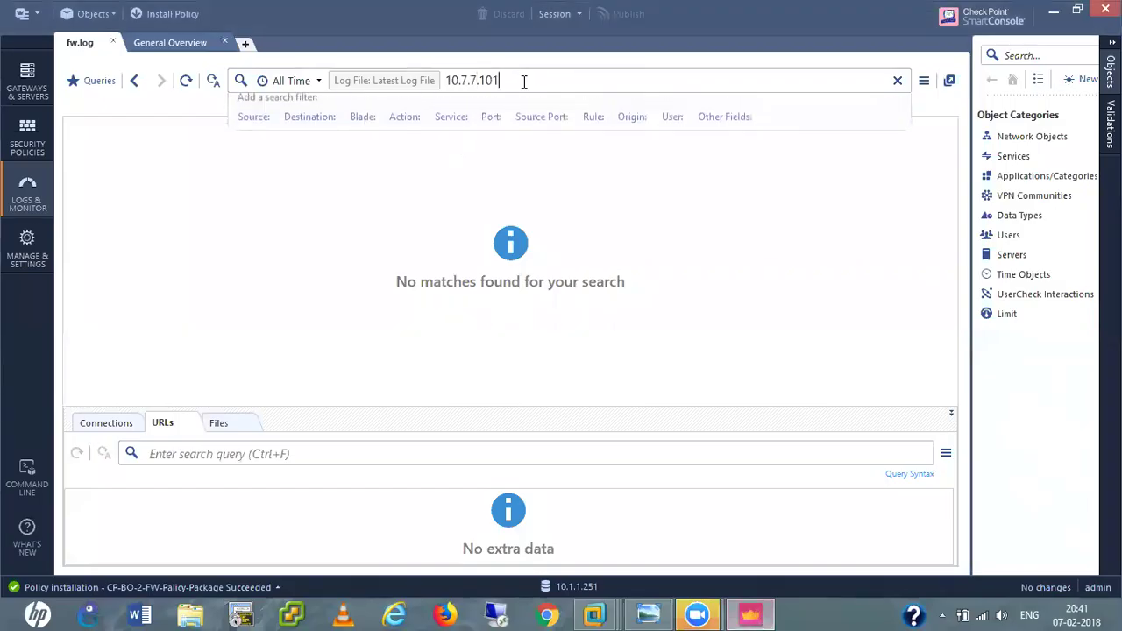
# Search the logs for 10.7.7.101, then stop the 8.8.8.8 ping on the XP VM.
pyautogui.press('Return')
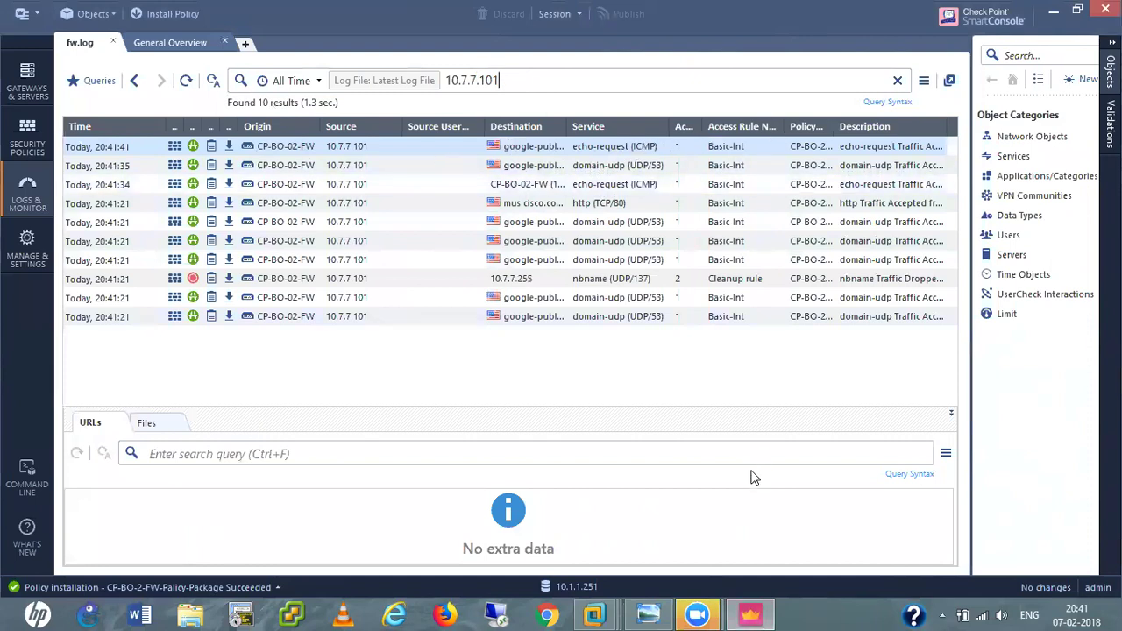
pyautogui.click(594, 613)
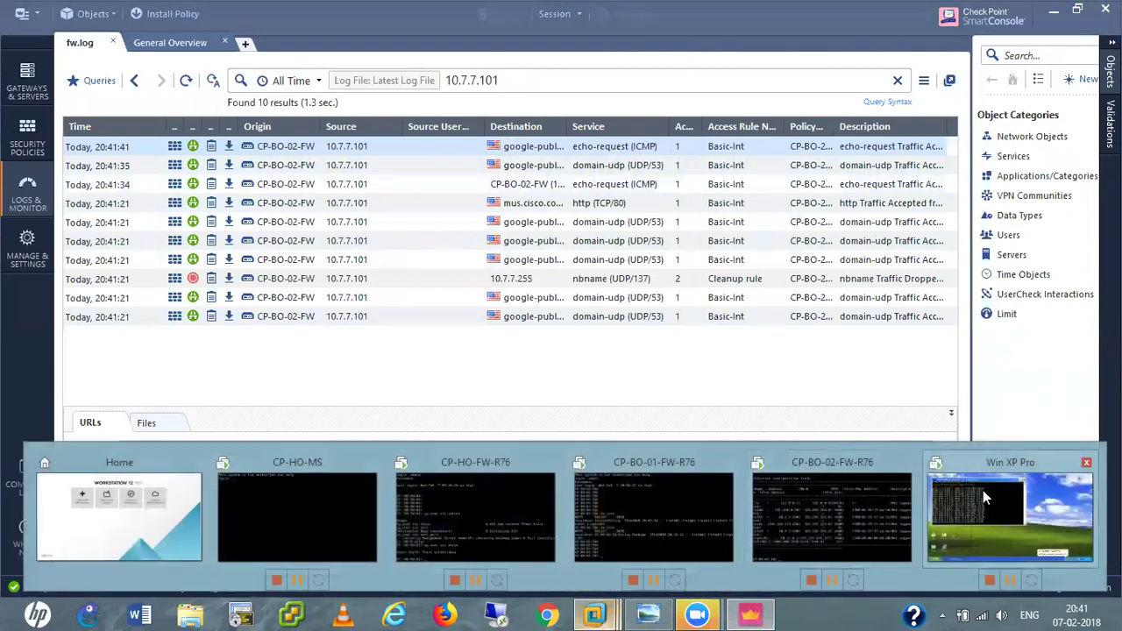
pyautogui.click(983, 496)
pyautogui.hotkey('ctrl', 'c')
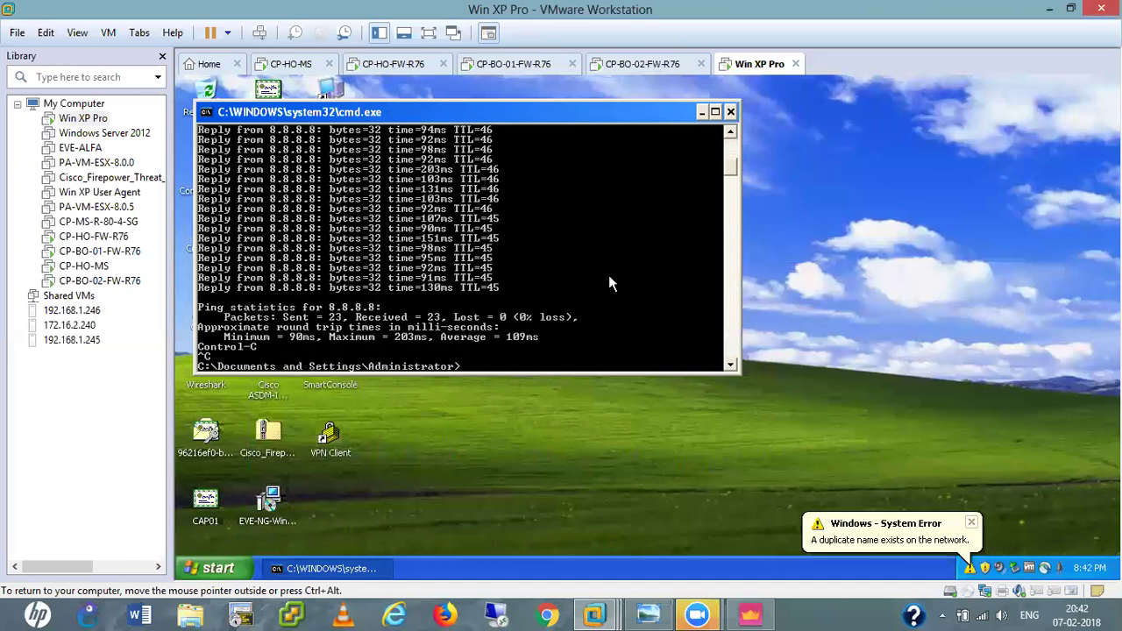
# Attach the XP VM's network adapter to VMnet1 (Host-only).
pyautogui.press('Return')
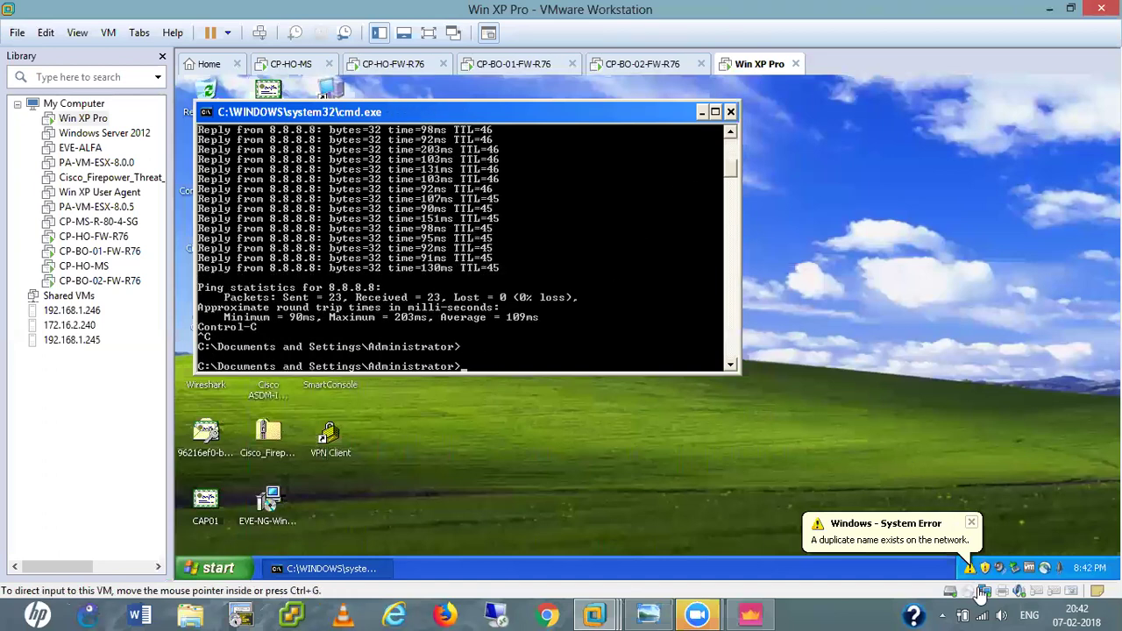
pyautogui.click(983, 590)
pyautogui.click(998, 582)
pyautogui.click(675, 273)
pyautogui.scroll(2, 646, 294)
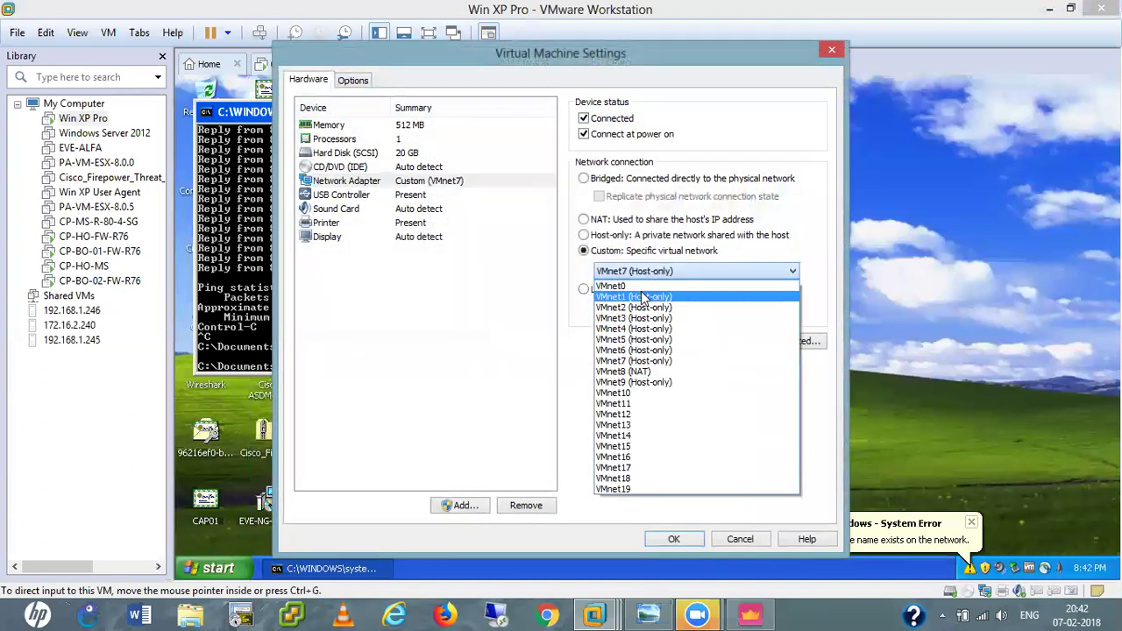
pyautogui.click(644, 289)
pyautogui.click(680, 539)
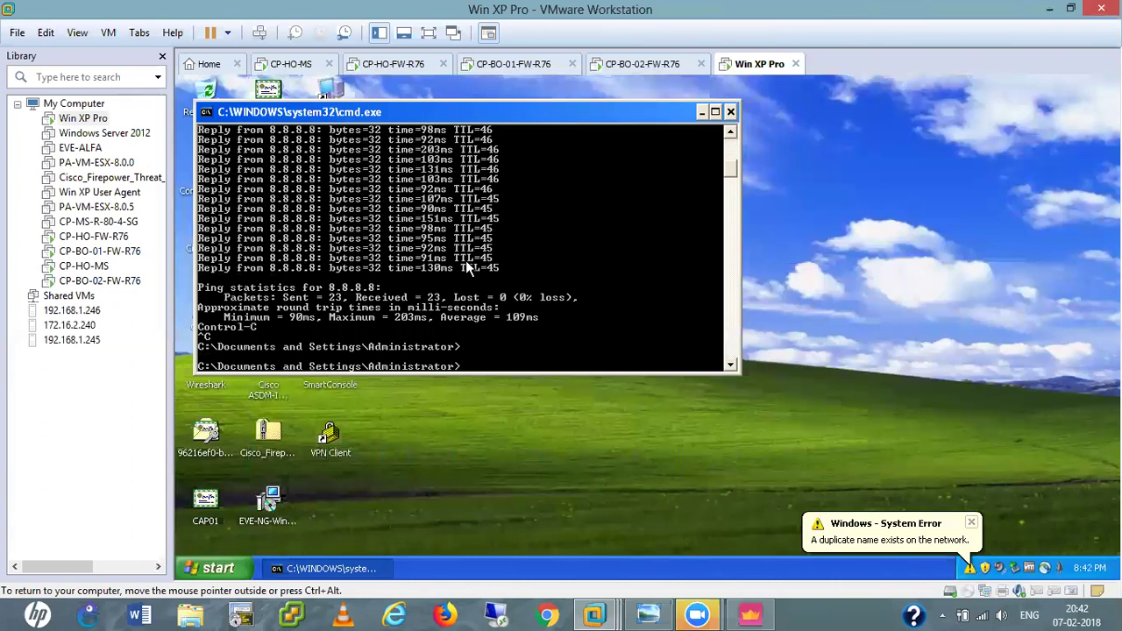
# Open the INSIDE connection's TCP/IP settings through ncpa.cpl.
pyautogui.press('super+r')
pyautogui.write('nc')
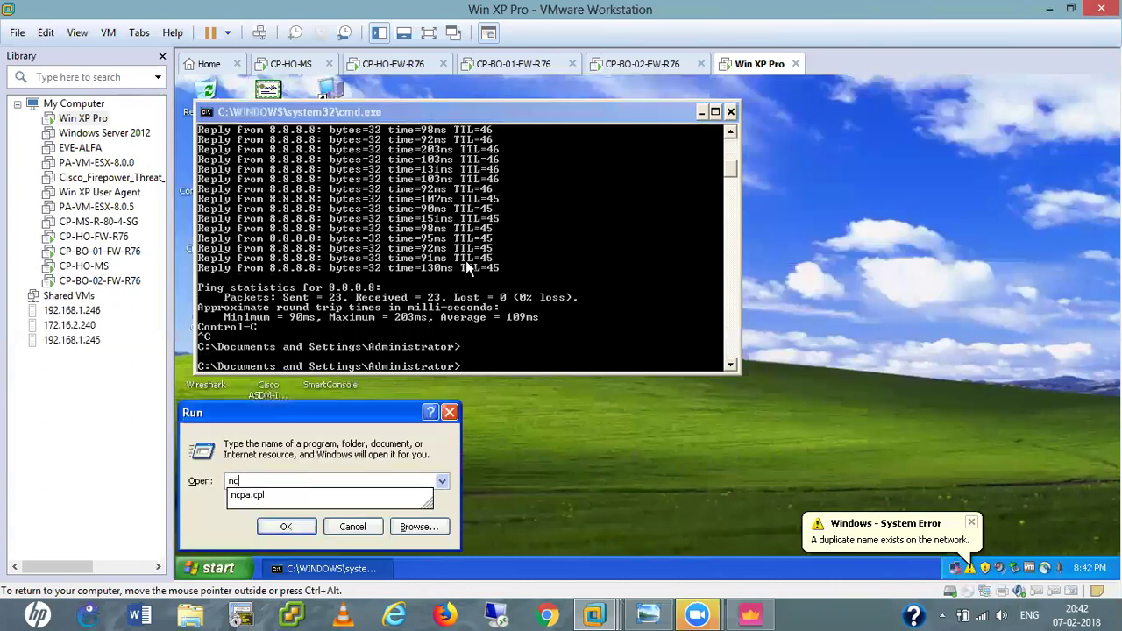
pyautogui.press('Down')
pyautogui.press('Return')
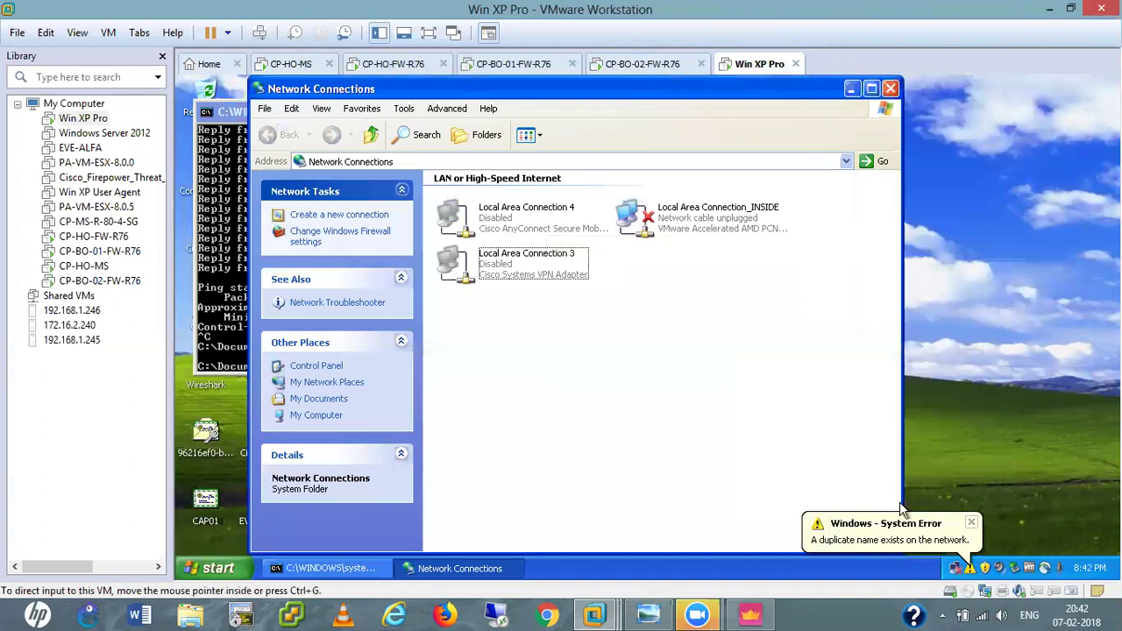
pyautogui.doubleClick(666, 217)
pyautogui.click(559, 457)
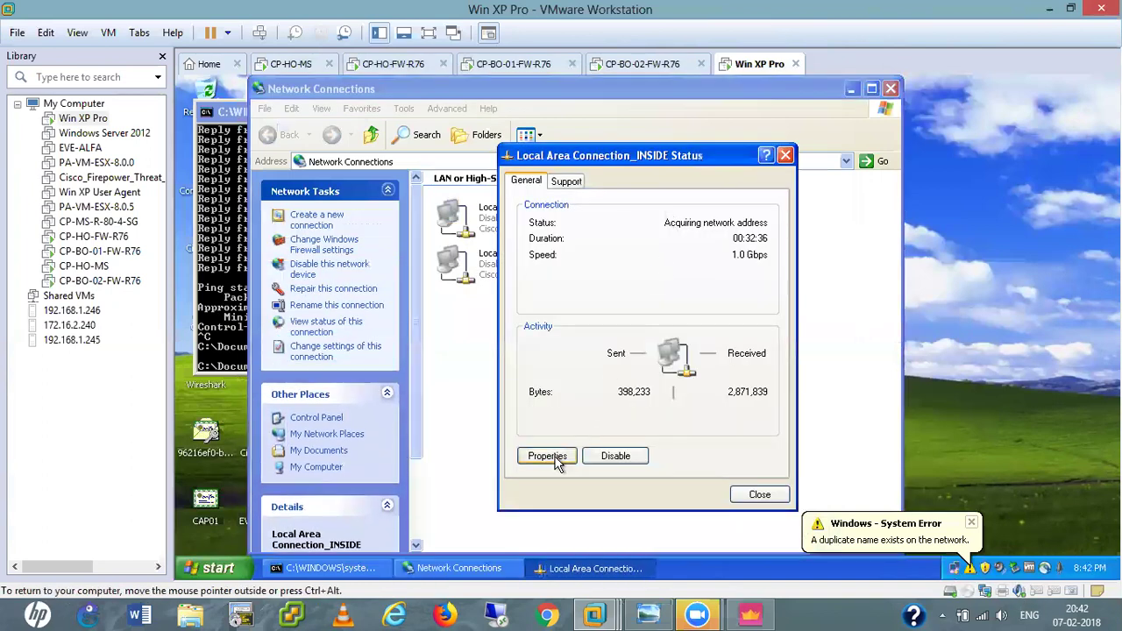
pyautogui.scroll(-1, 399, 269)
pyautogui.doubleClick(291, 256)
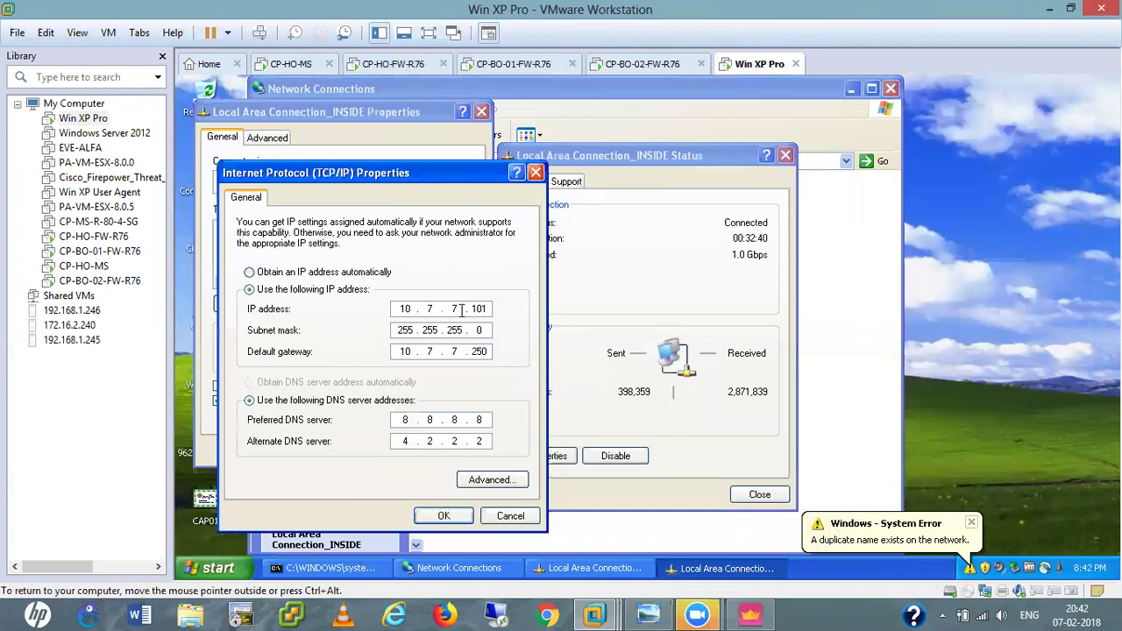
# Correct the IP address and set the preferred DNS server to 10.1.1.221.
pyautogui.press('BackSpace')
pyautogui.click(482, 422)
pyautogui.press('BackSpace')
pyautogui.press('BackSpace')
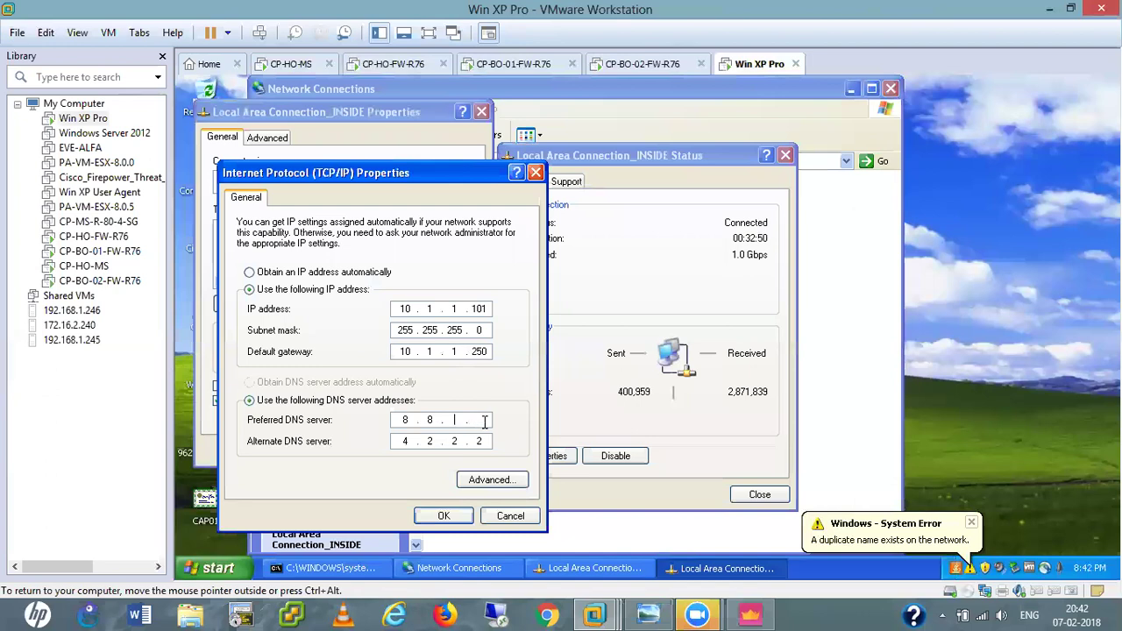
pyautogui.write('10.1.1.221')
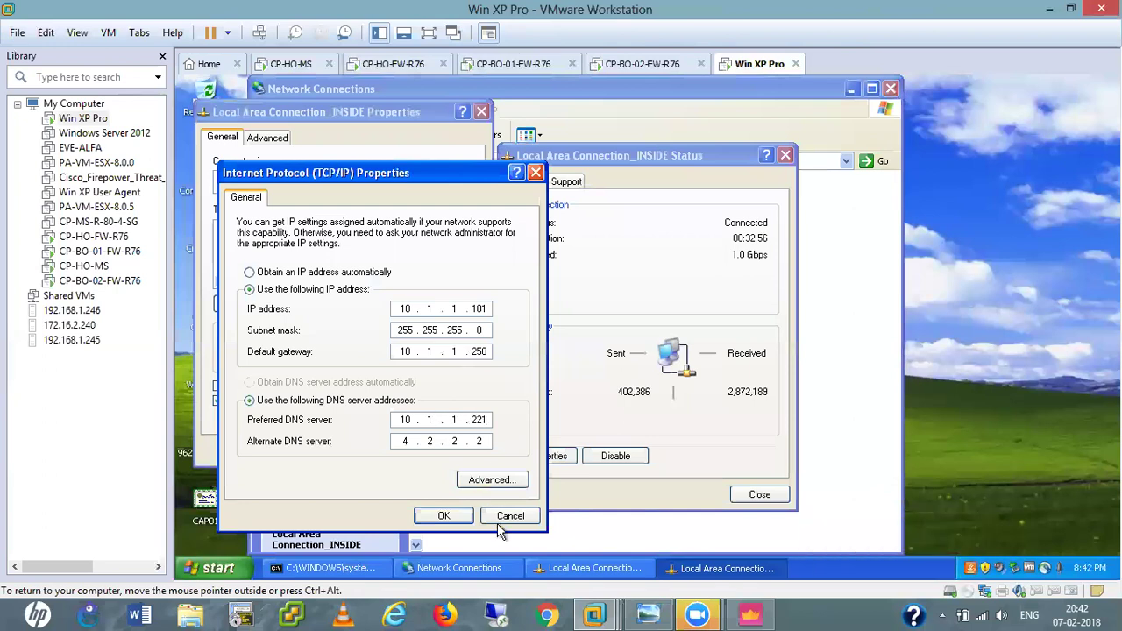
pyautogui.click(445, 515)
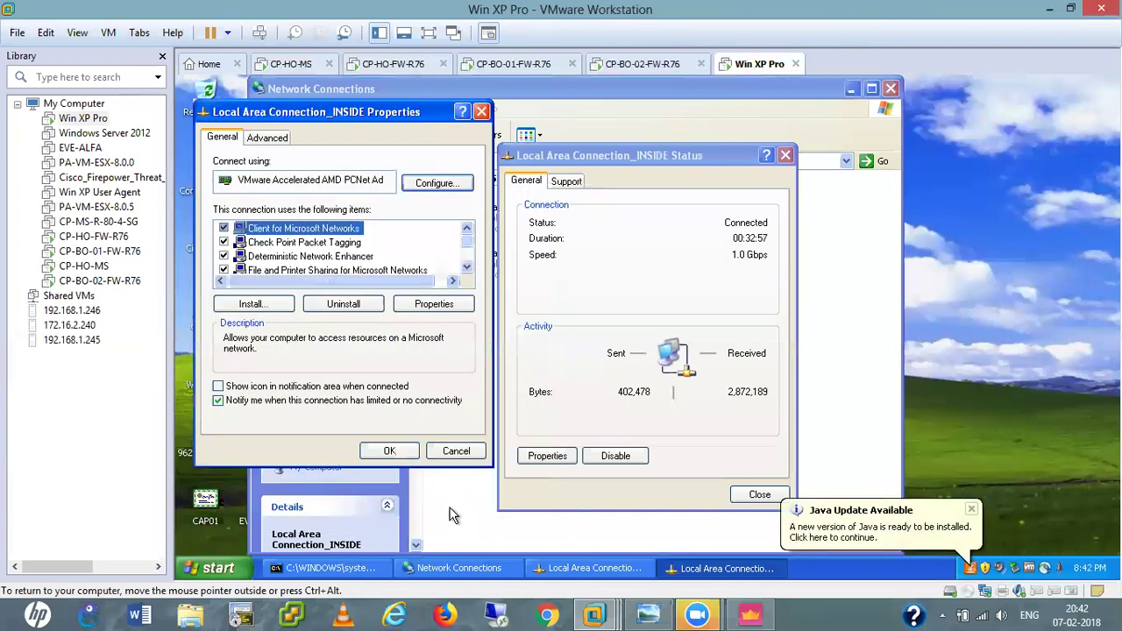
pyautogui.click(391, 451)
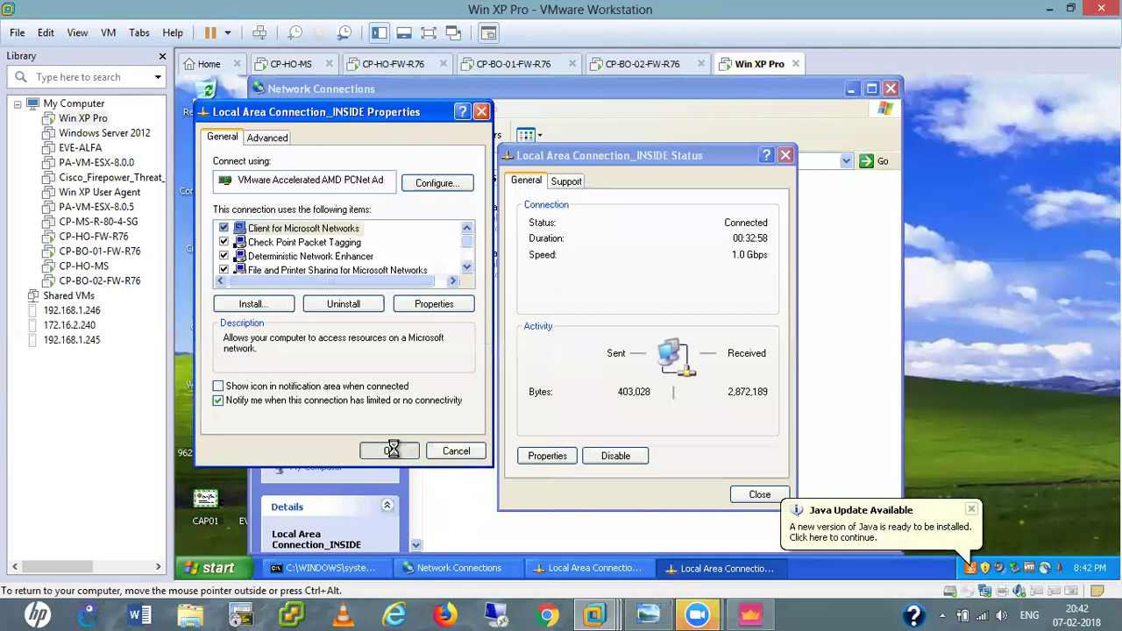
pyautogui.click(760, 496)
pyautogui.click(456, 452)
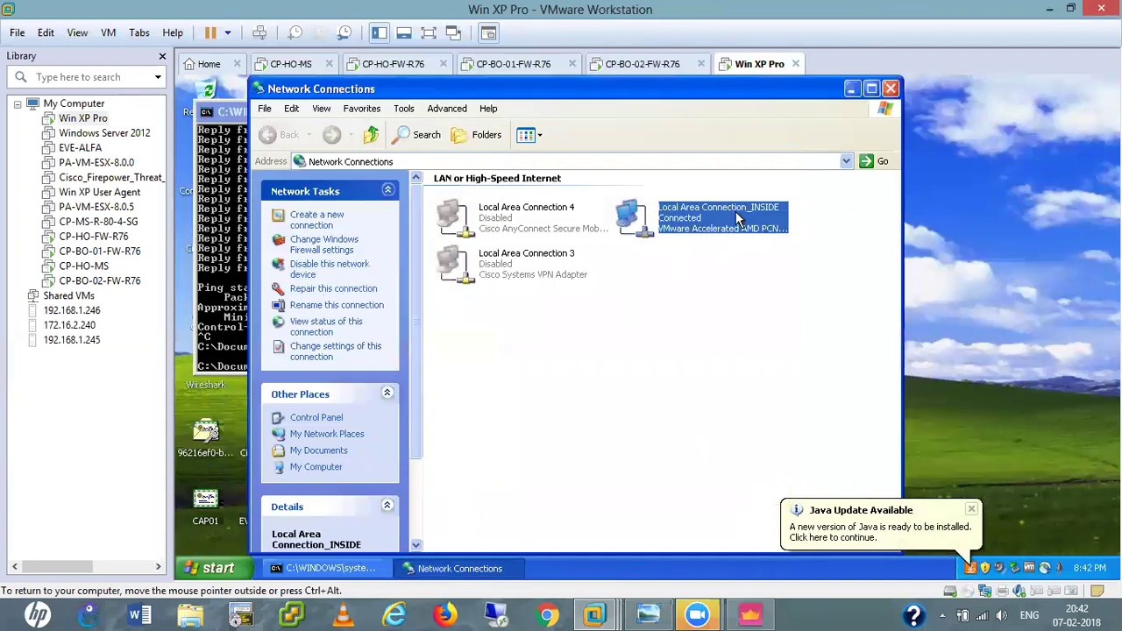
# Recheck the INSIDE TCP/IP settings unchanged, then run ping 8.8.8.8 -t.
pyautogui.doubleClick(741, 219)
pyautogui.click(552, 456)
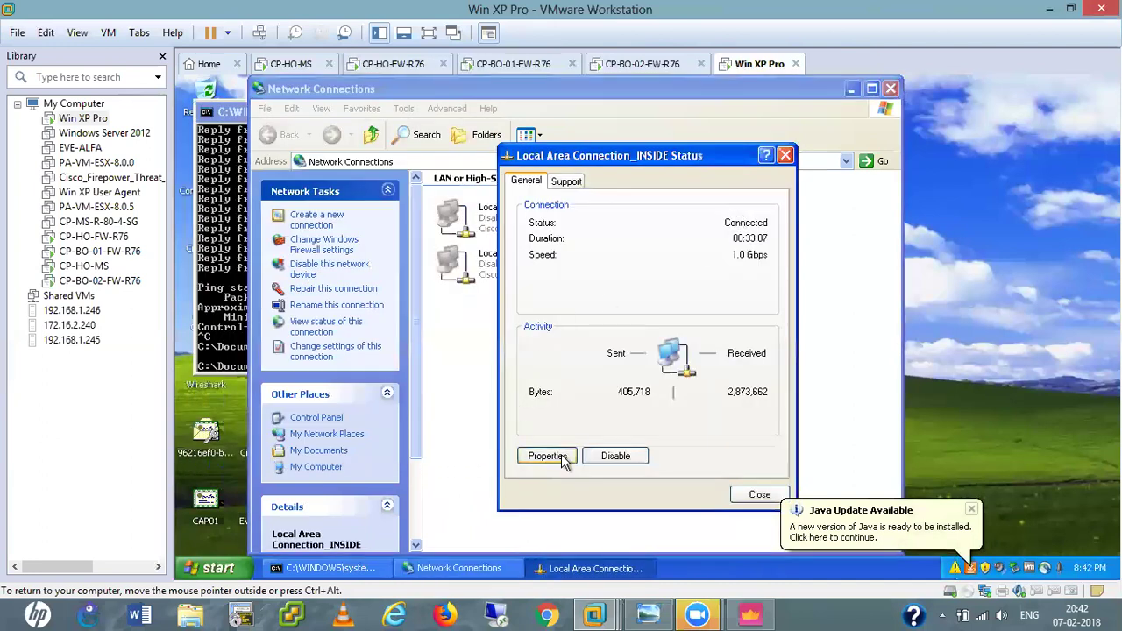
pyautogui.scroll(-1, 465, 325)
pyautogui.doubleClick(367, 332)
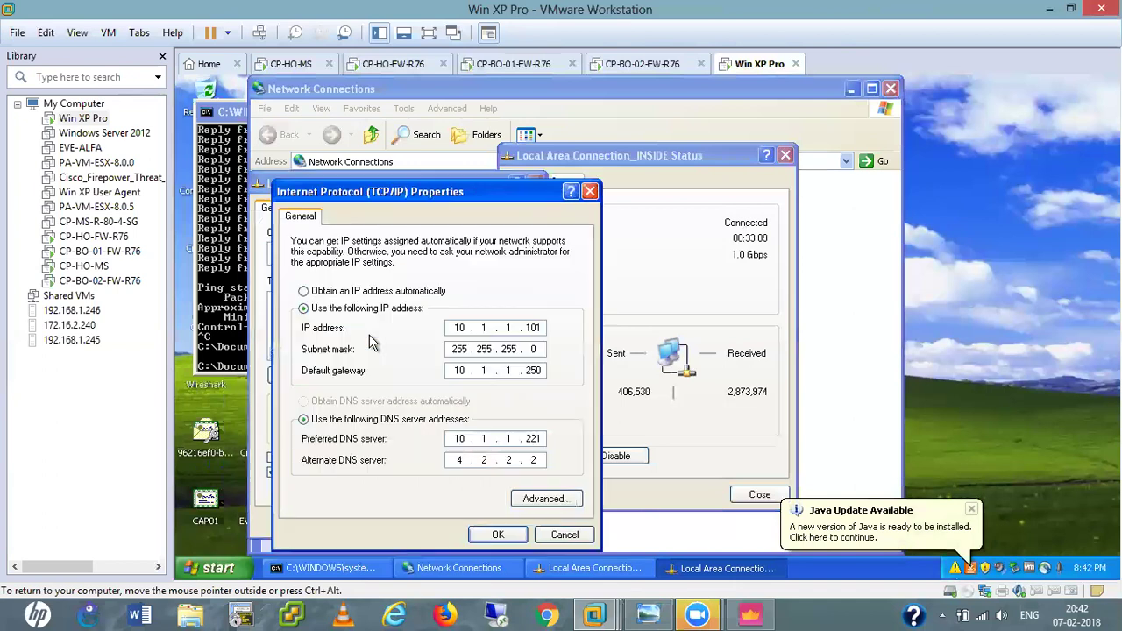
pyautogui.click(565, 535)
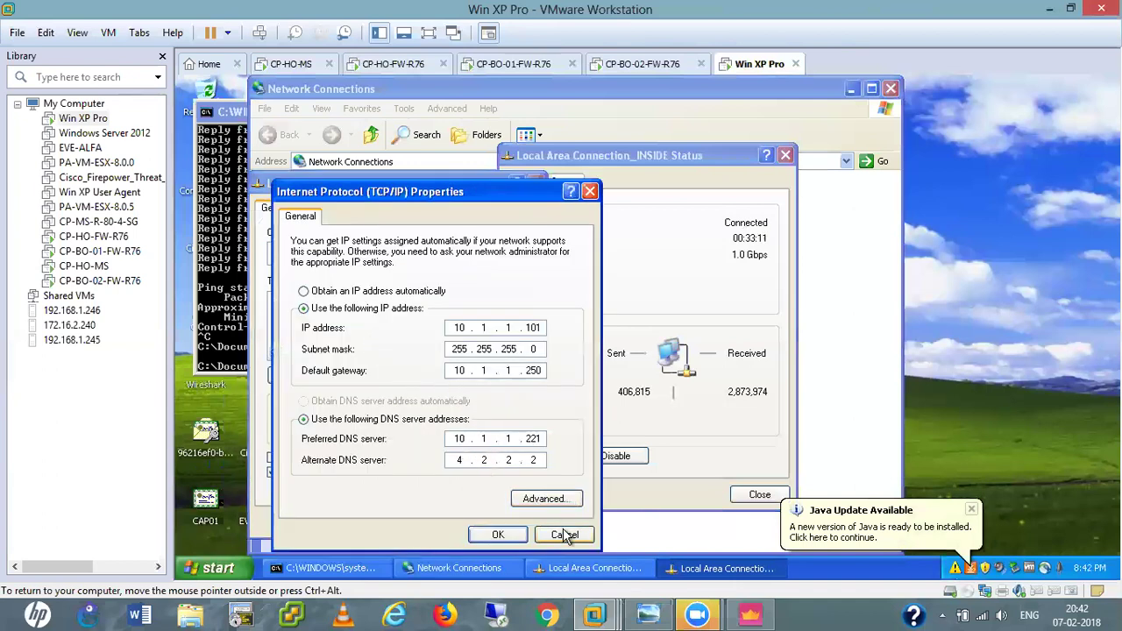
pyautogui.click(511, 521)
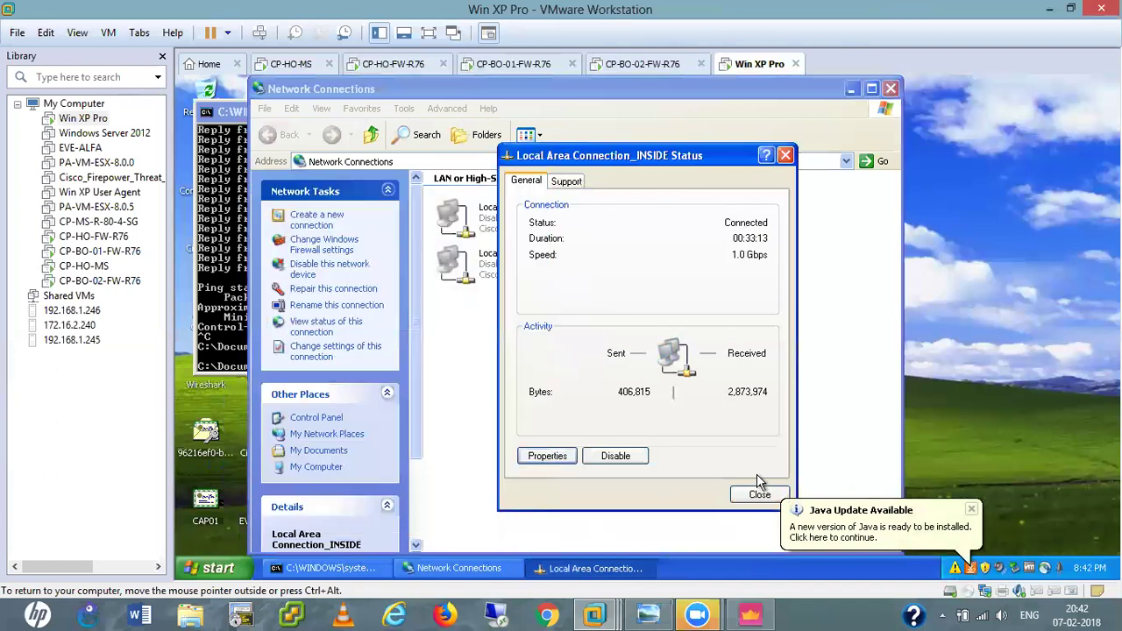
pyautogui.click(759, 496)
pyautogui.click(890, 89)
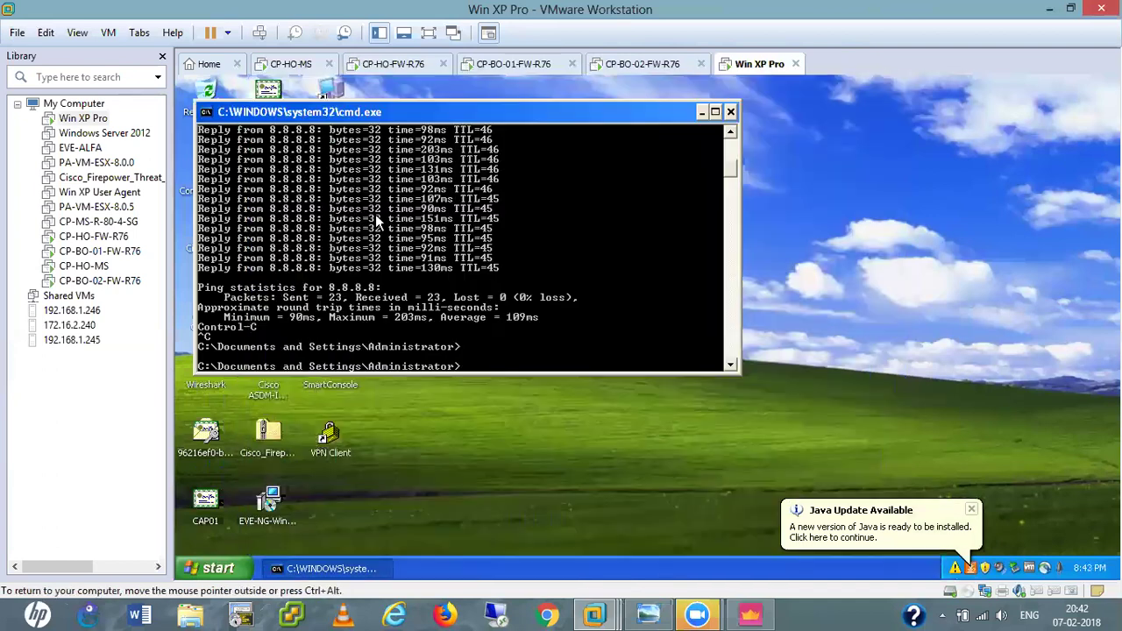
pyautogui.write('ping 8.8.8.8 -t')
pyautogui.press('Return')
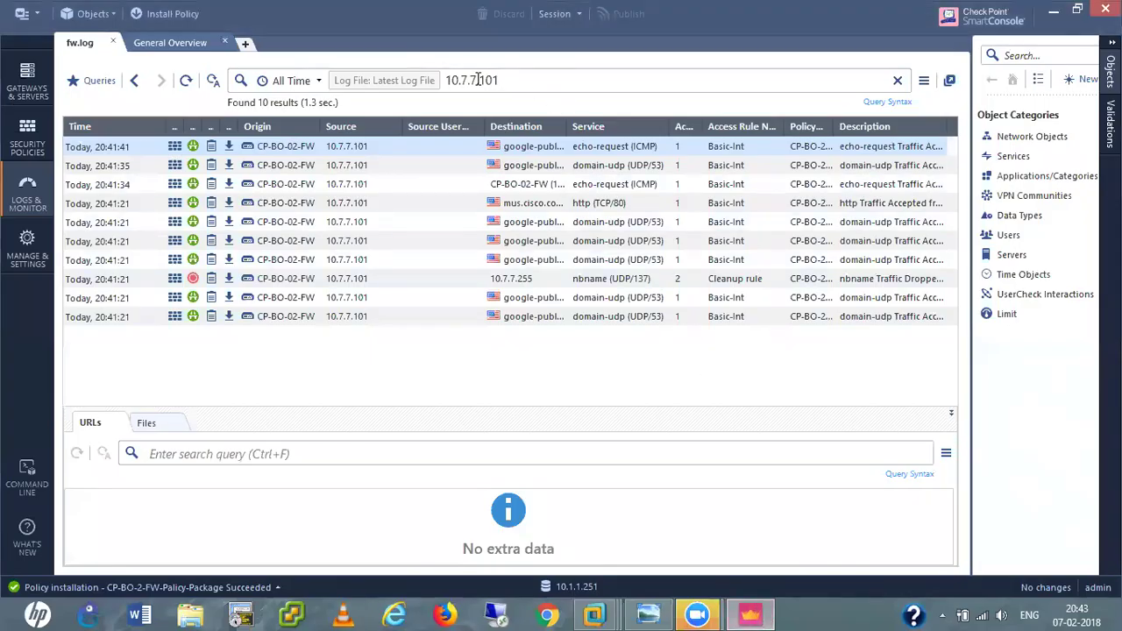
# Filter the logs from 10.7.7.101 to 10.1.1.101, then show Gateways & Servers.
pyautogui.click(478, 79)
pyautogui.press('BackSpace')
pyautogui.press('BackSpace')
pyautogui.press('BackSpace')
pyautogui.press('BackSpace')
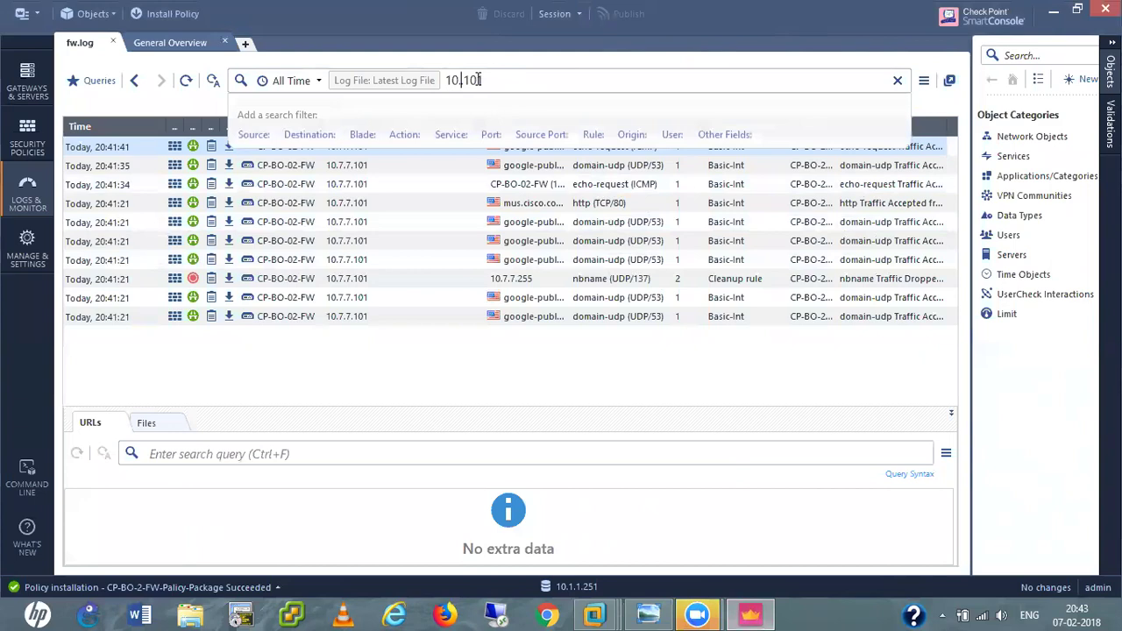
pyautogui.write('1.1.')
pyautogui.press('Return')
pyautogui.press('Return')
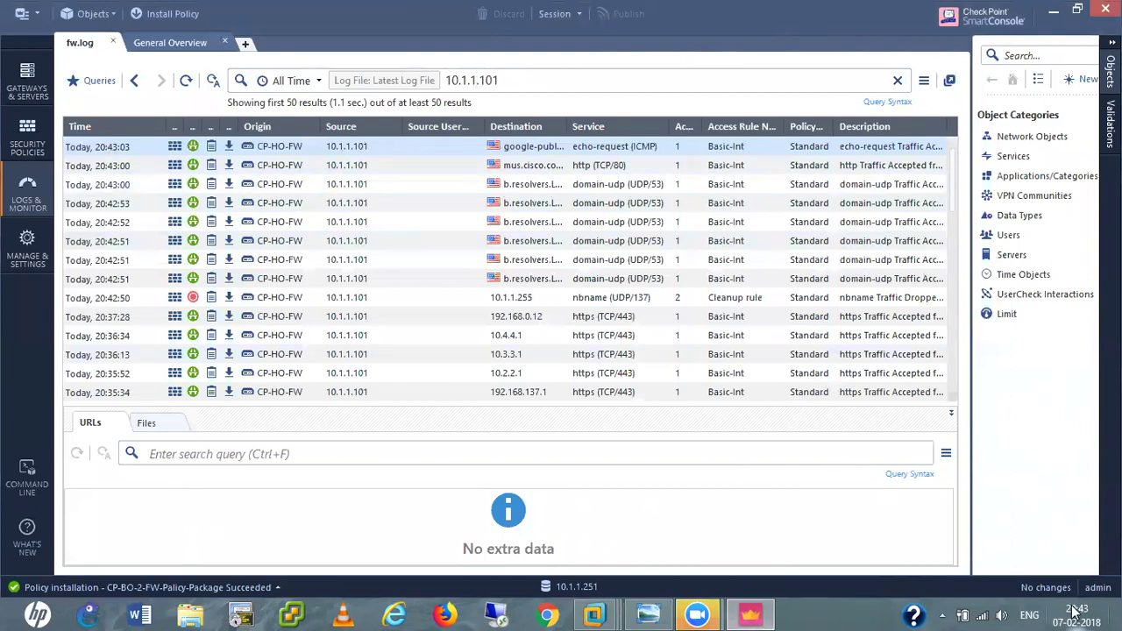
pyautogui.click(404, 454)
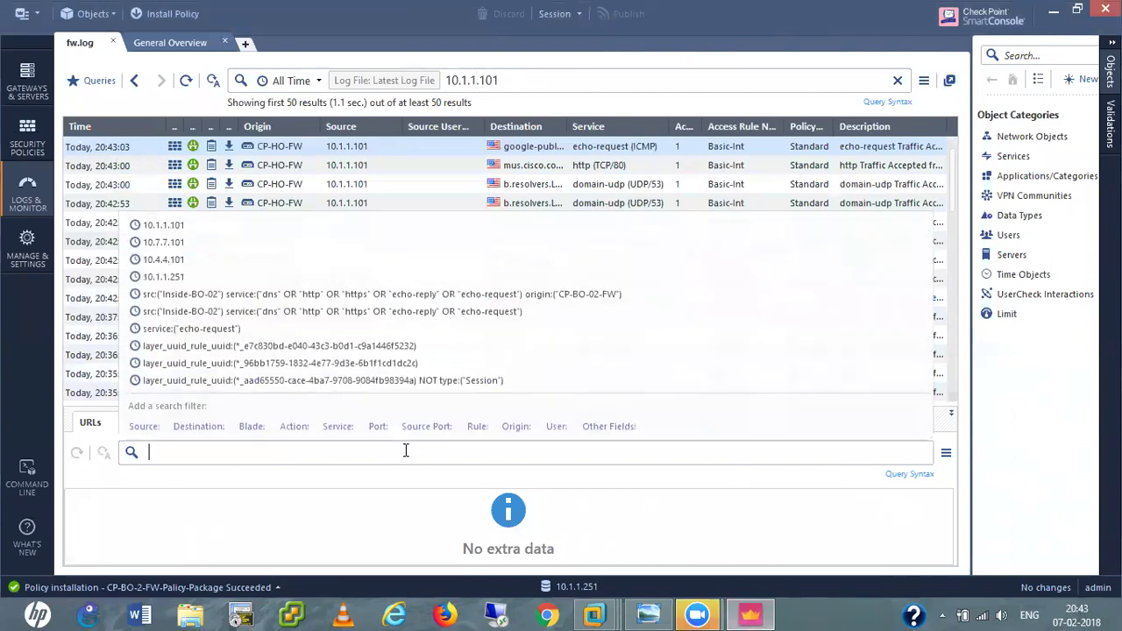
pyautogui.click(21, 83)
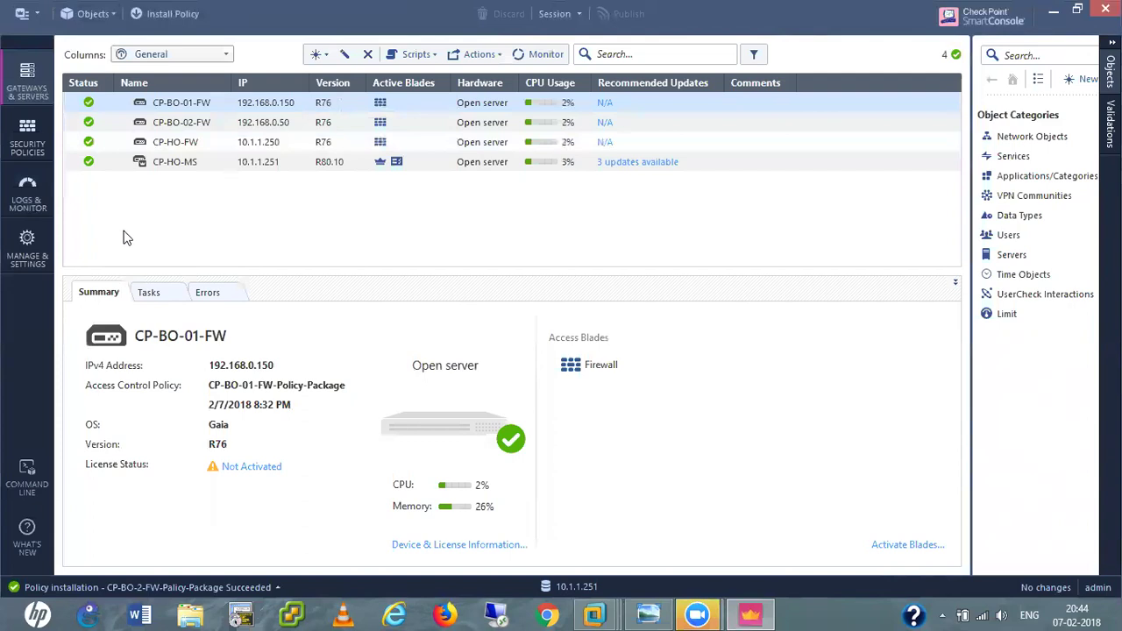
pyautogui.click(665, 613)
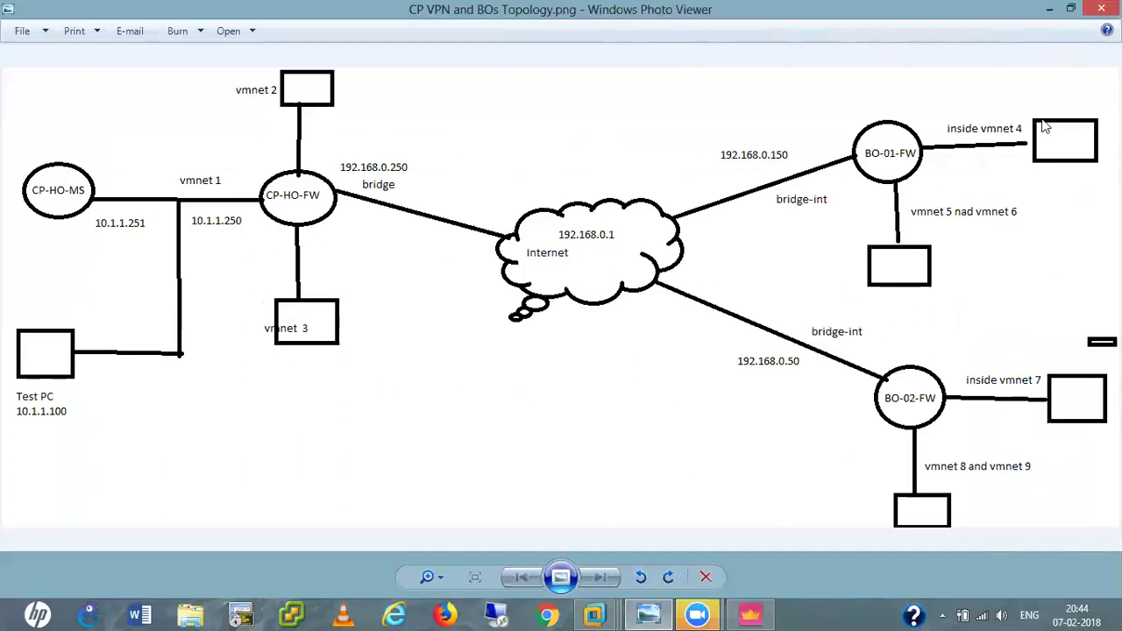
pyautogui.click(1049, 11)
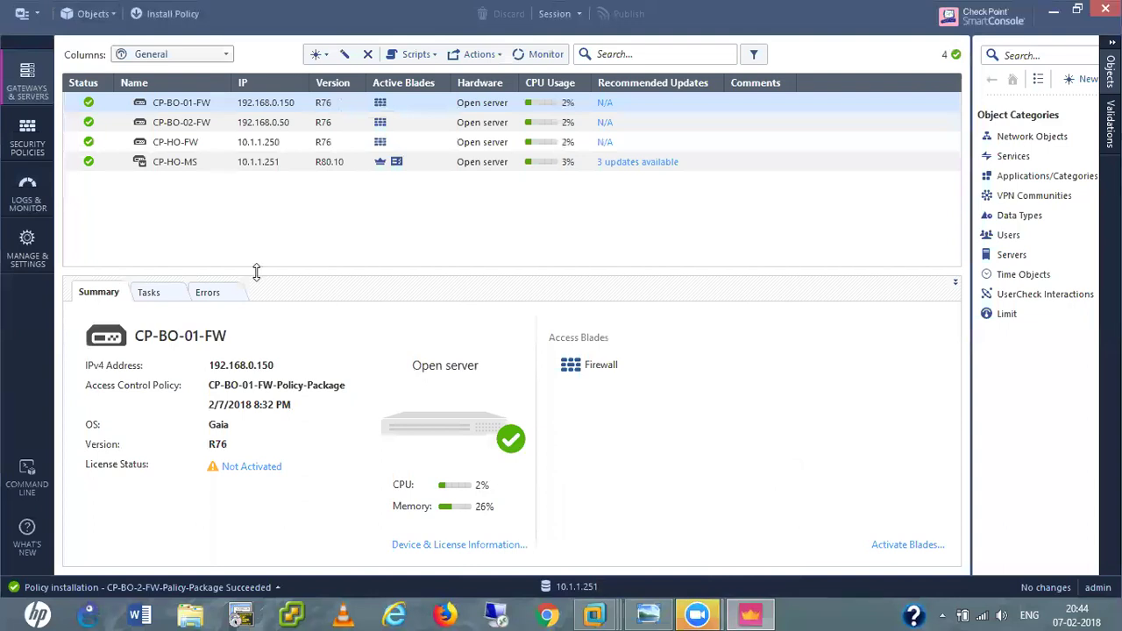
# Tick IPSec VPN in CP-HO-FW's General Properties and save with OK.
pyautogui.click(177, 143)
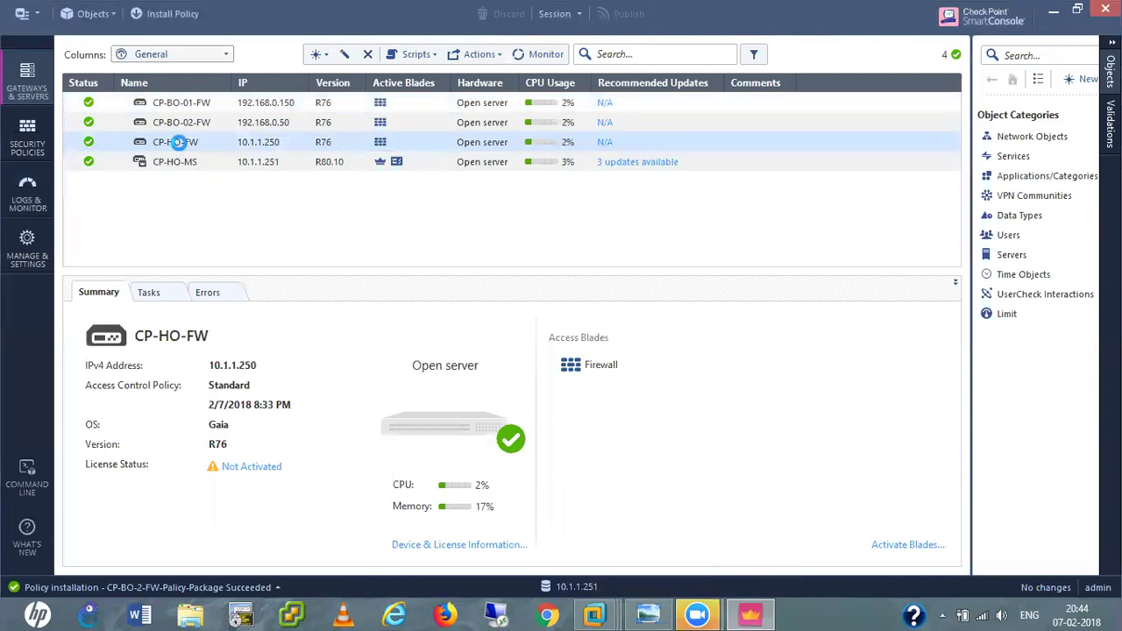
pyautogui.doubleClick(179, 142)
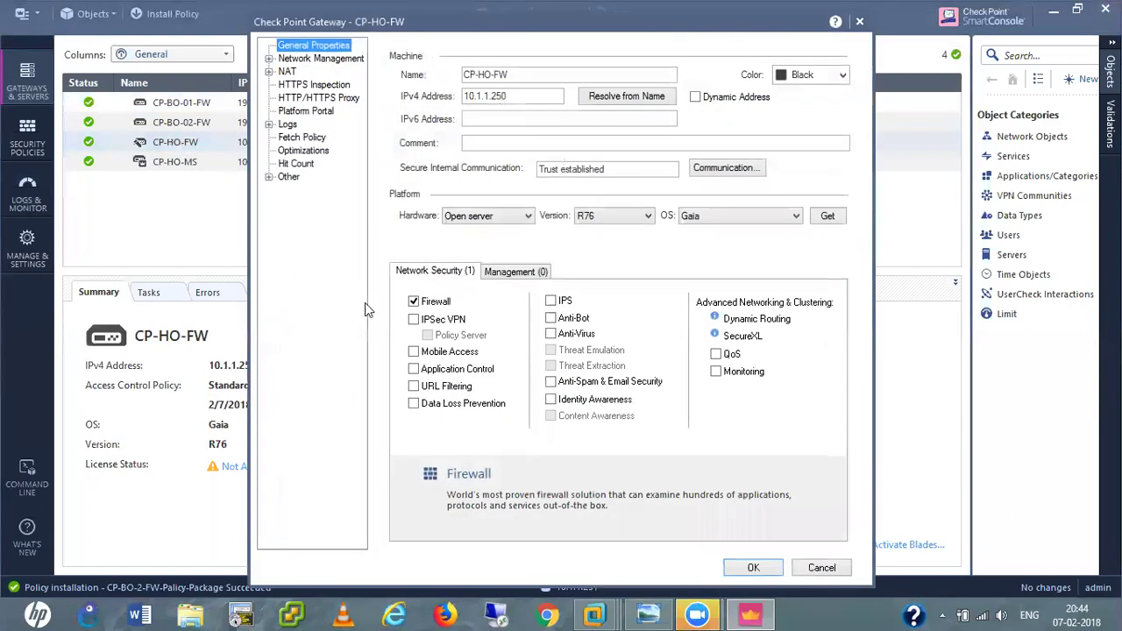
pyautogui.click(414, 320)
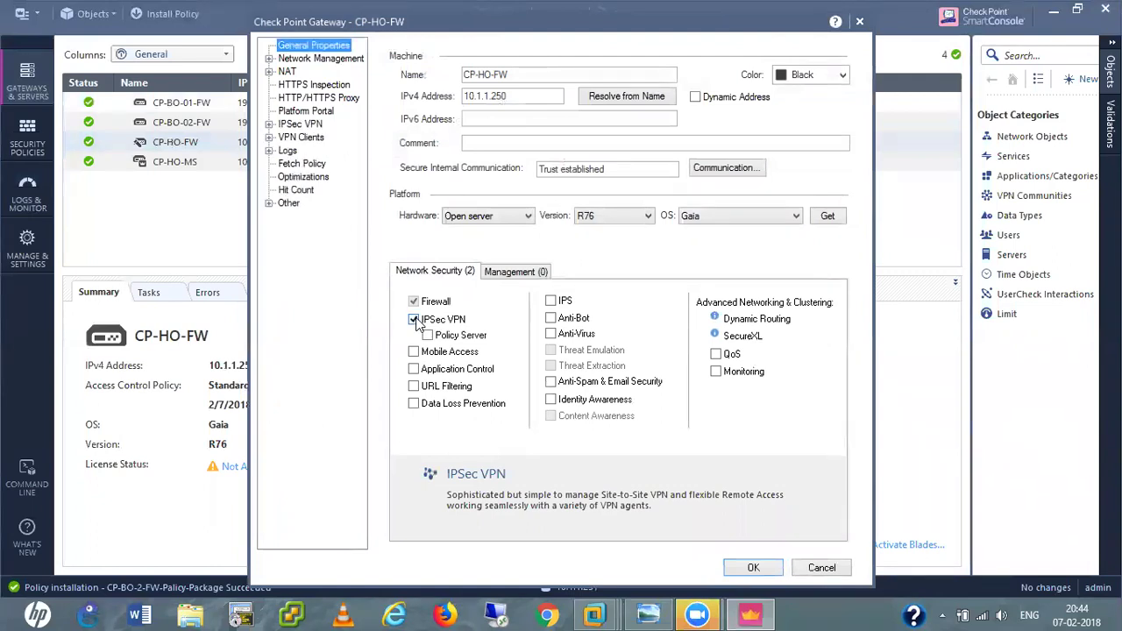
pyautogui.click(753, 568)
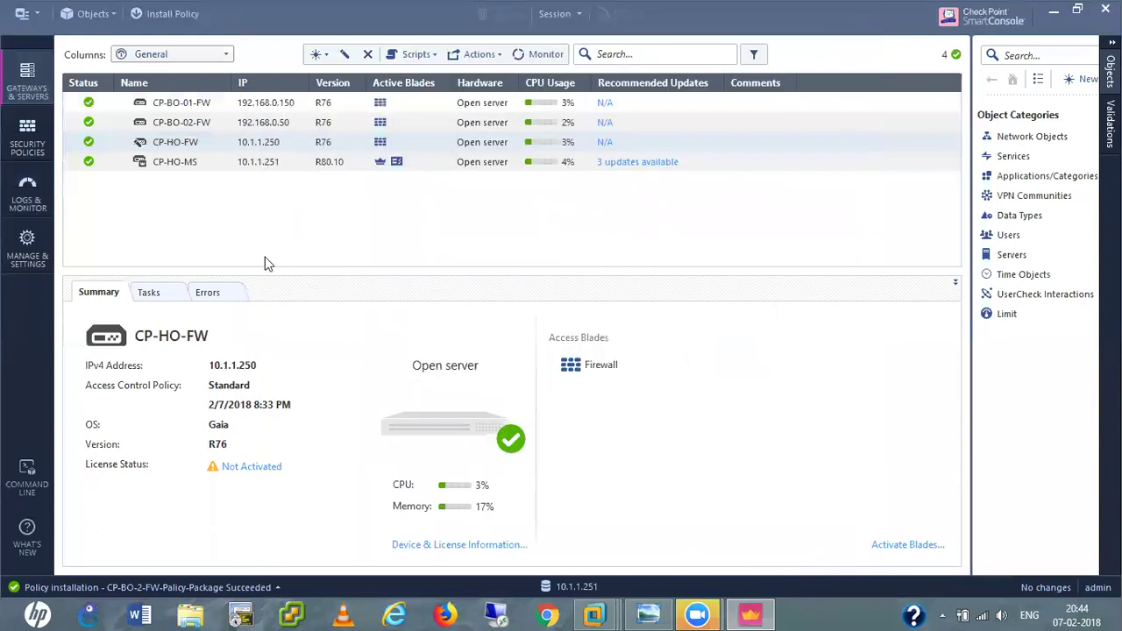
pyautogui.click(188, 126)
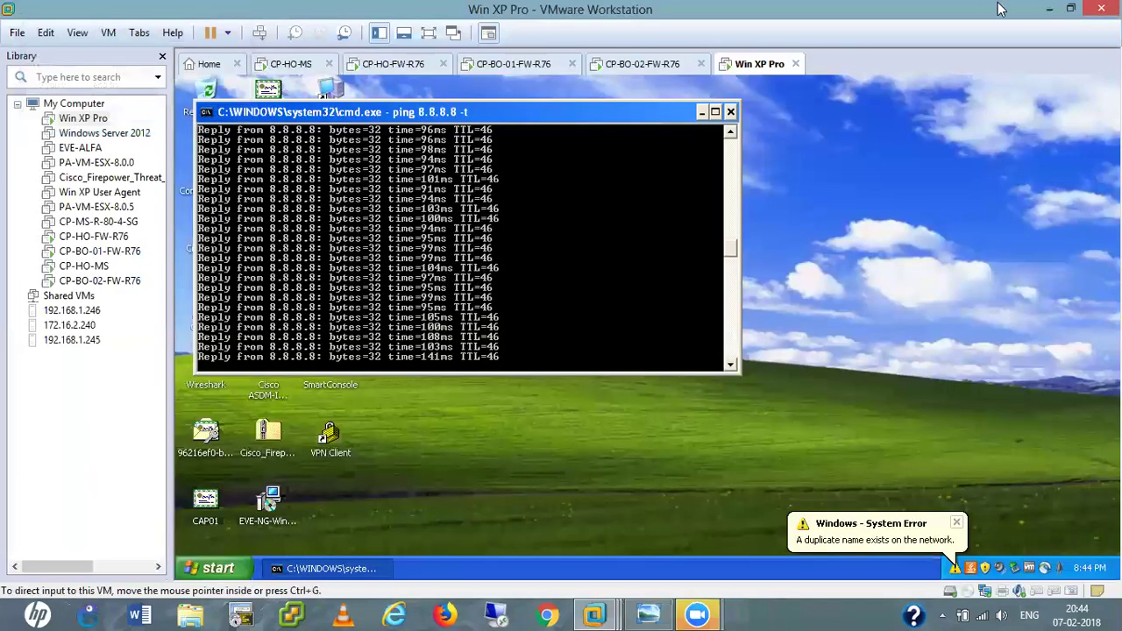
# Stop the 8.8.8.8 ping with Ctrl+C and minimize VMware Workstation.
pyautogui.hotkey('ctrl', 'c')
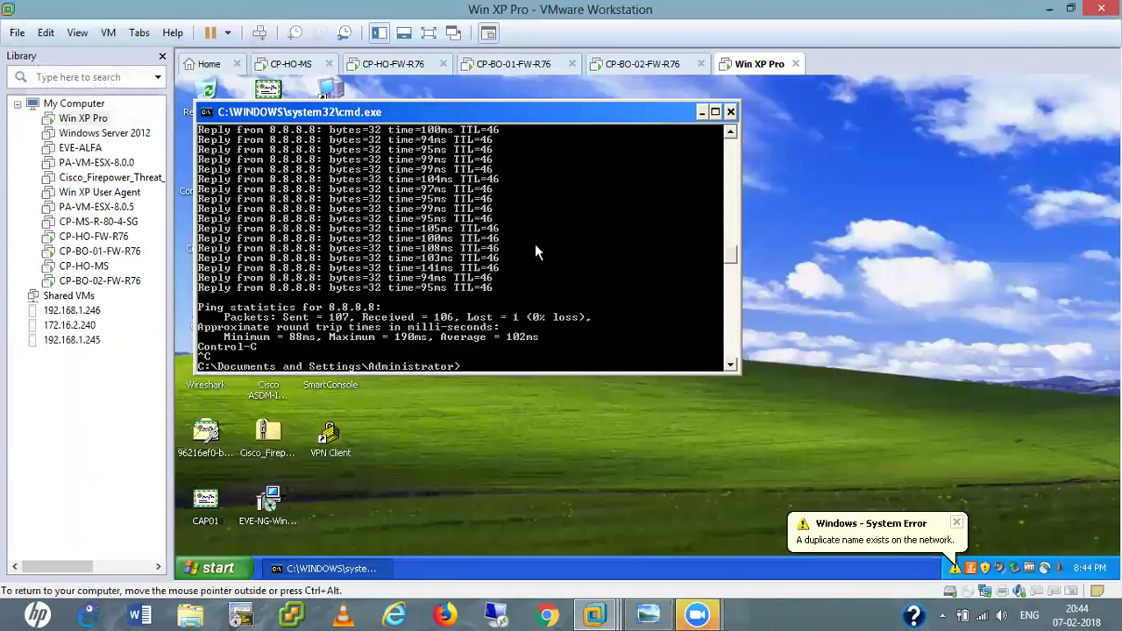
pyautogui.click(1049, 8)
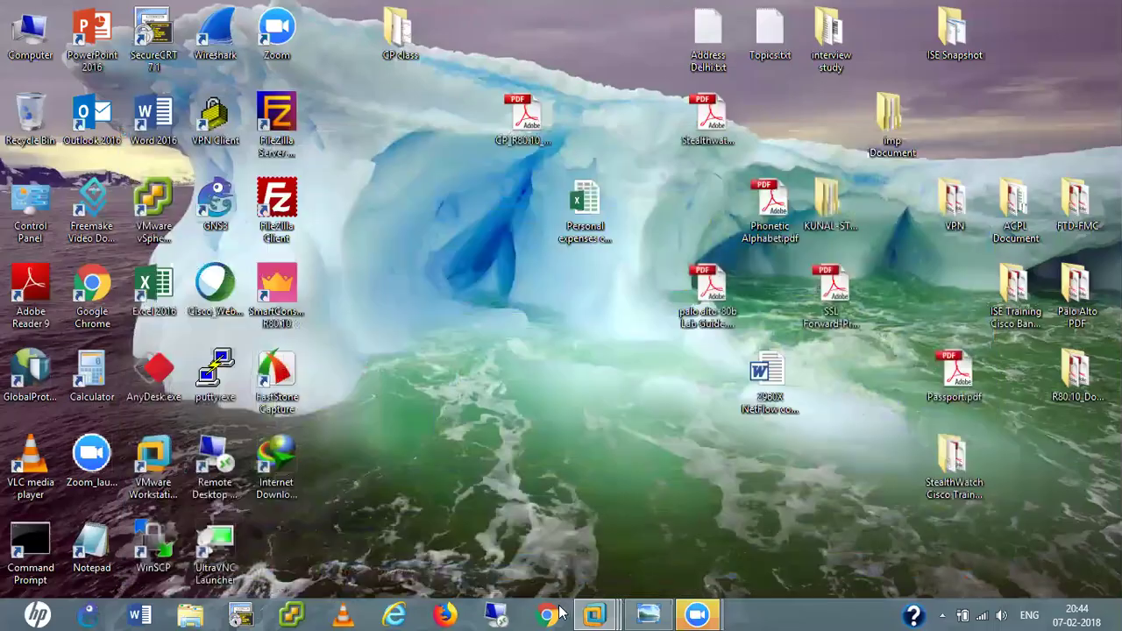
# Relaunch SmartConsole, log in with the admin password, and take over the existing session.
pyautogui.doubleClick(286, 295)
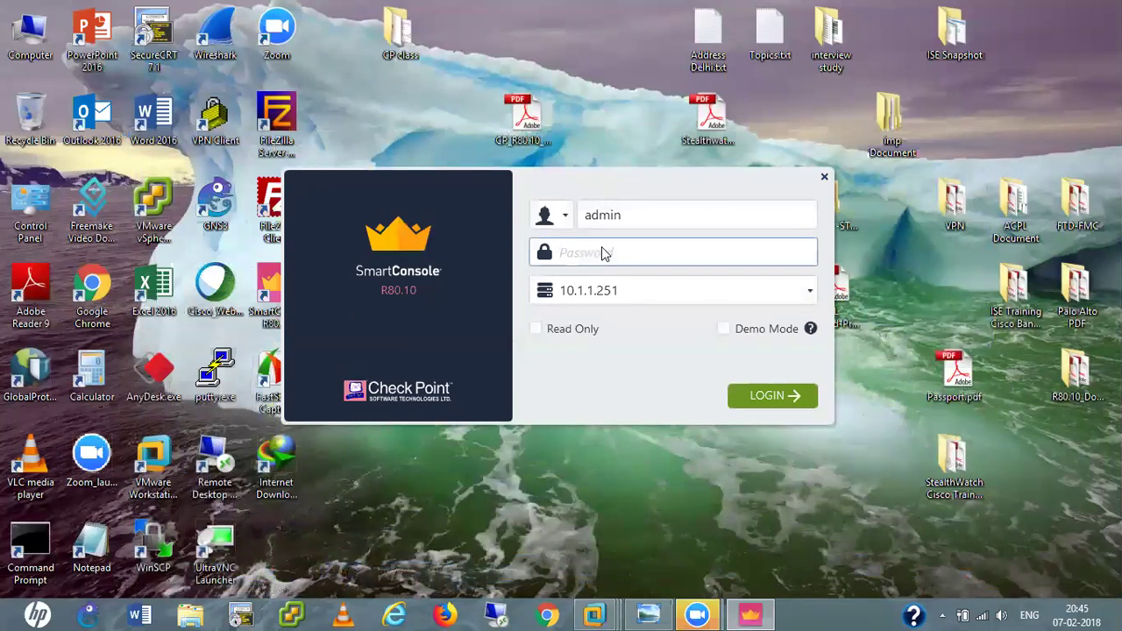
pyautogui.write('*********')
pyautogui.press('Return')
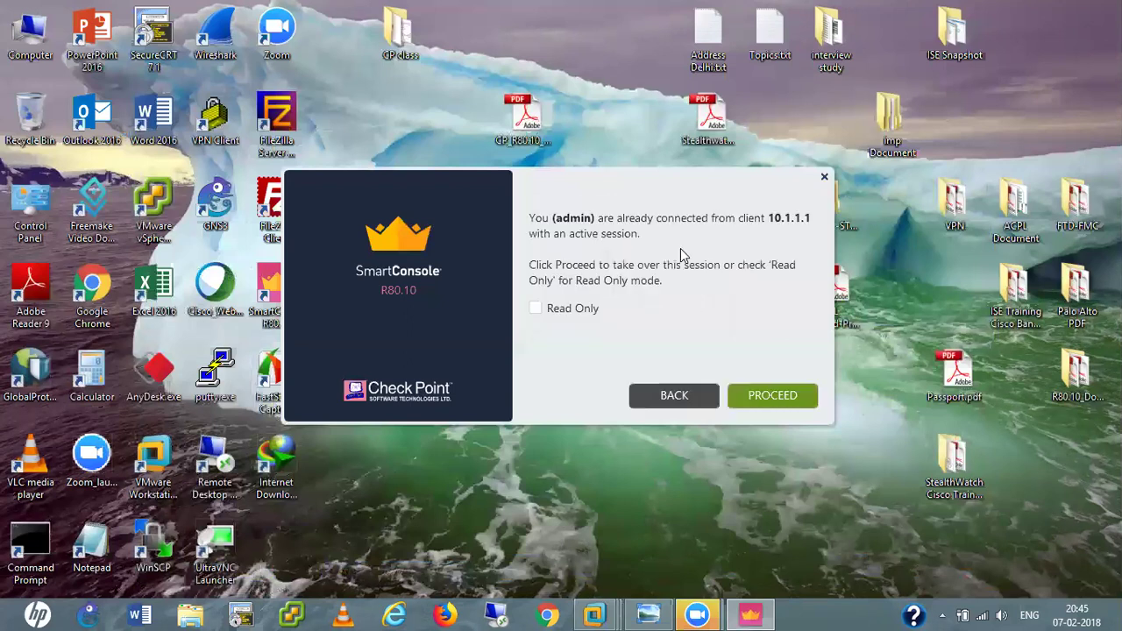
pyautogui.click(774, 400)
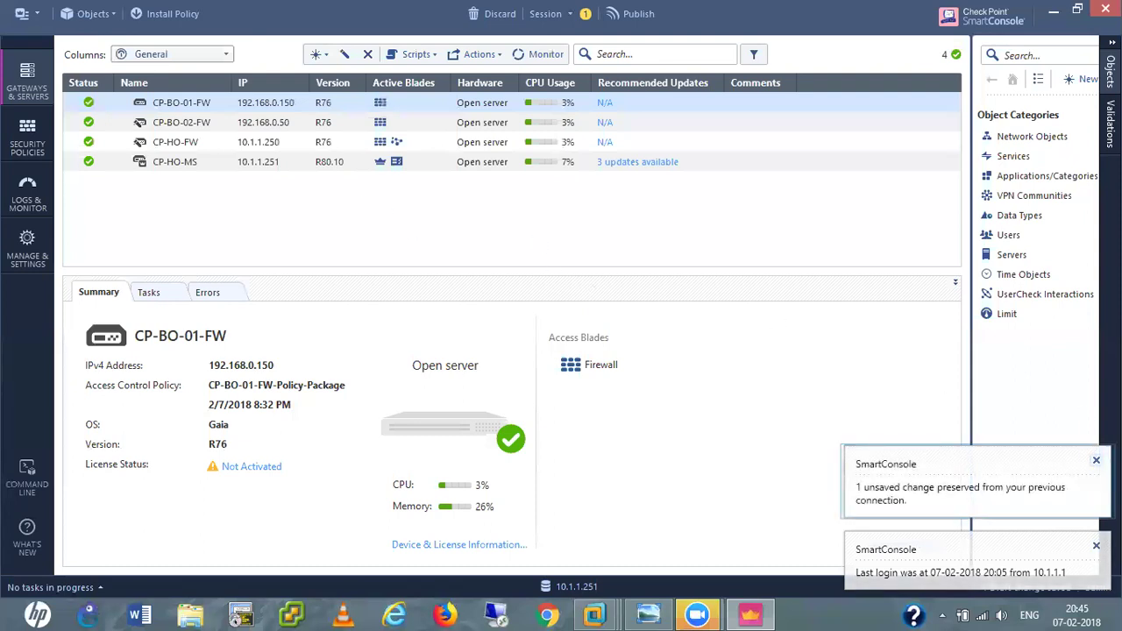
pyautogui.click(1096, 461)
# Start a Notepad note titled 'Ipsec Domain based VPN' with step 1 on the domain object group.
pyautogui.click(1095, 545)
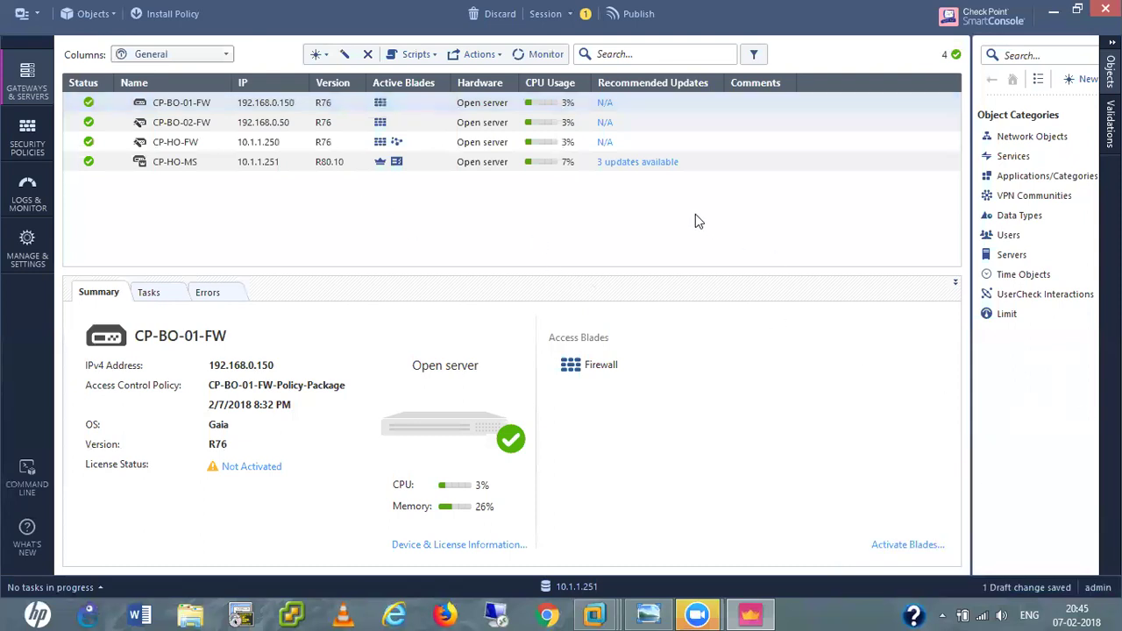
pyautogui.press('super+r')
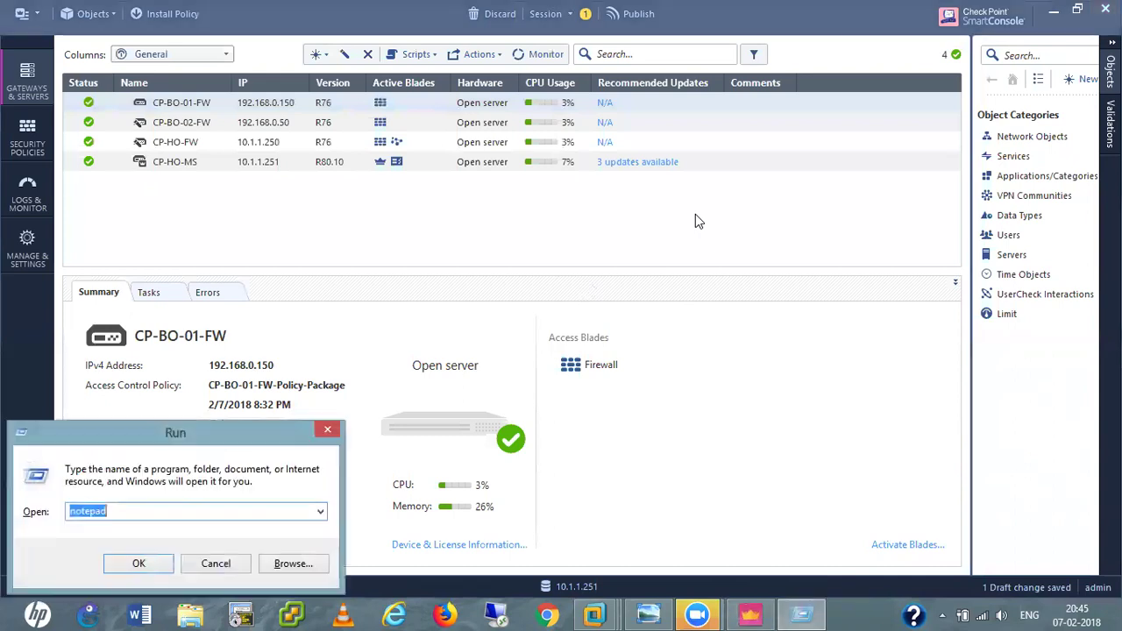
pyautogui.press('Return')
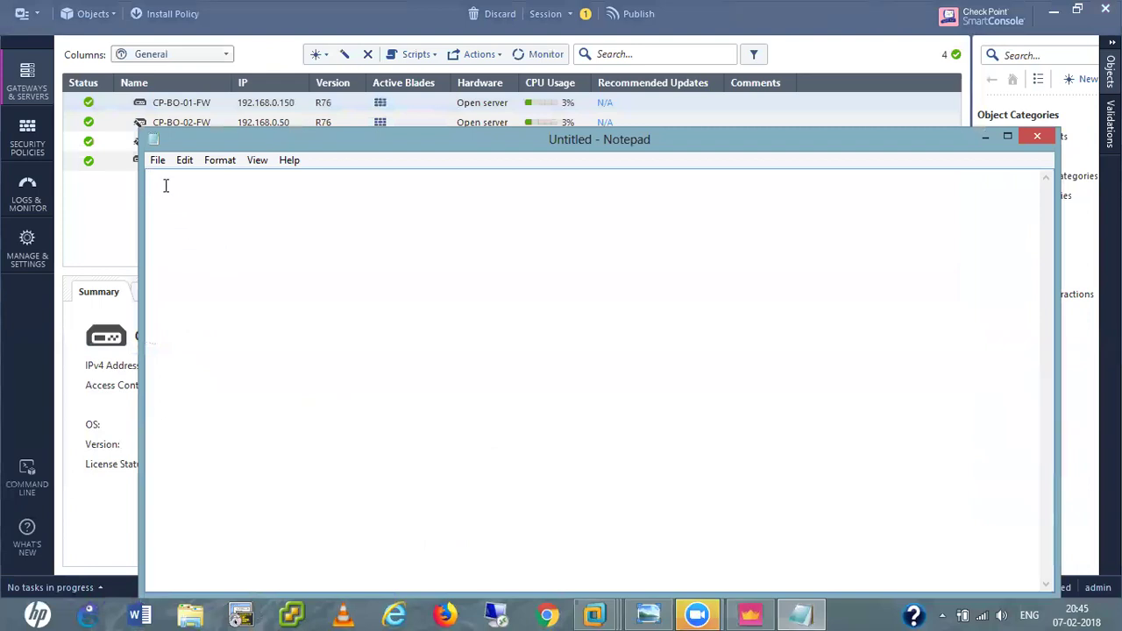
pyautogui.write('Ipsec Domai')
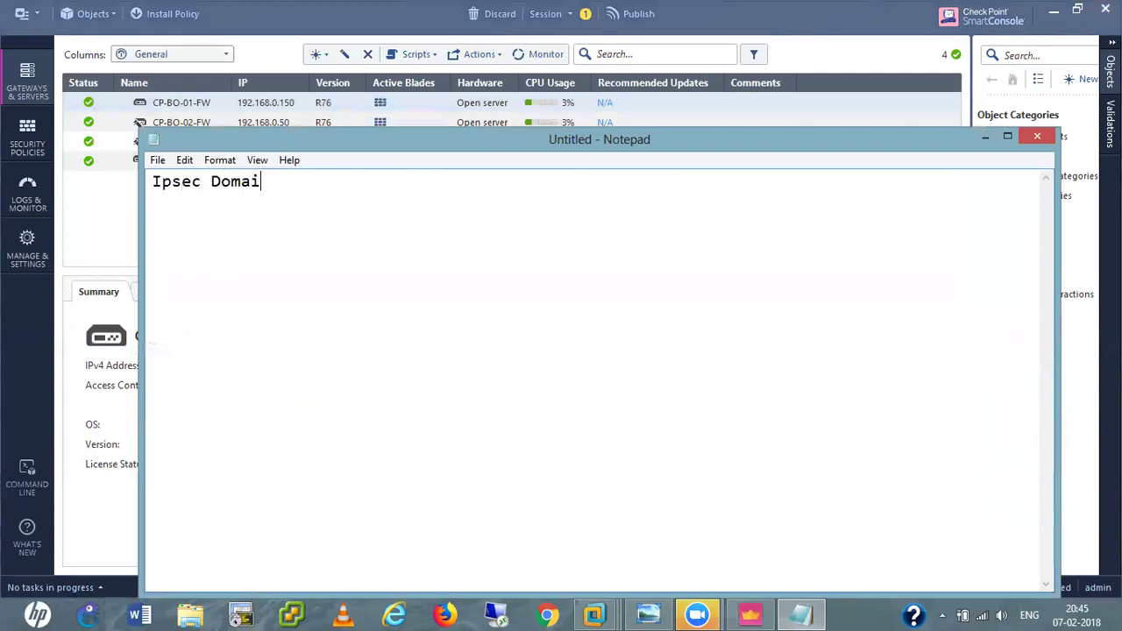
pyautogui.write('n based VPN')
pyautogui.press('Return')
pyautogui.press('Return')
pyautogui.write('1. ')
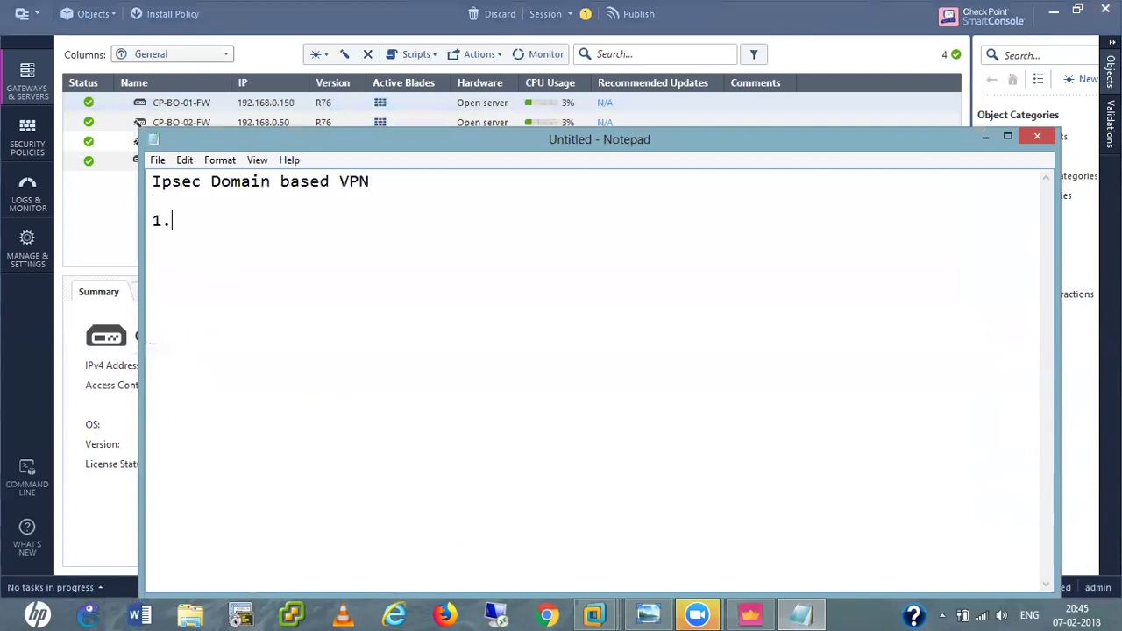
pyautogui.write('we define the domain pbject')
pyautogui.press('BackSpace')
pyautogui.press('BackSpace')
pyautogui.press('BackSpace')
pyautogui.press('BackSpace')
pyautogui.press('BackSpace')
pyautogui.press('BackSpace')
pyautogui.press('BackSpace')
pyautogui.write('object ')
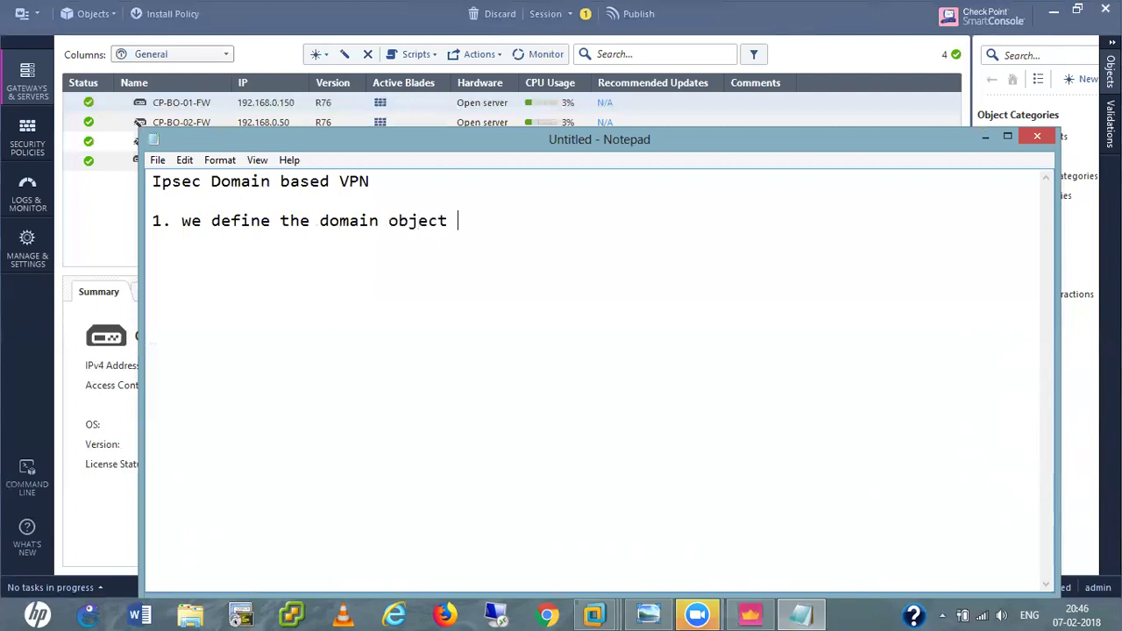
pyautogui.write('group.')
pyautogui.press('Return')
# Write step 2 on the IPsec blade, link selection and domain, then begin step 3.
pyautogui.write('2. We ena')
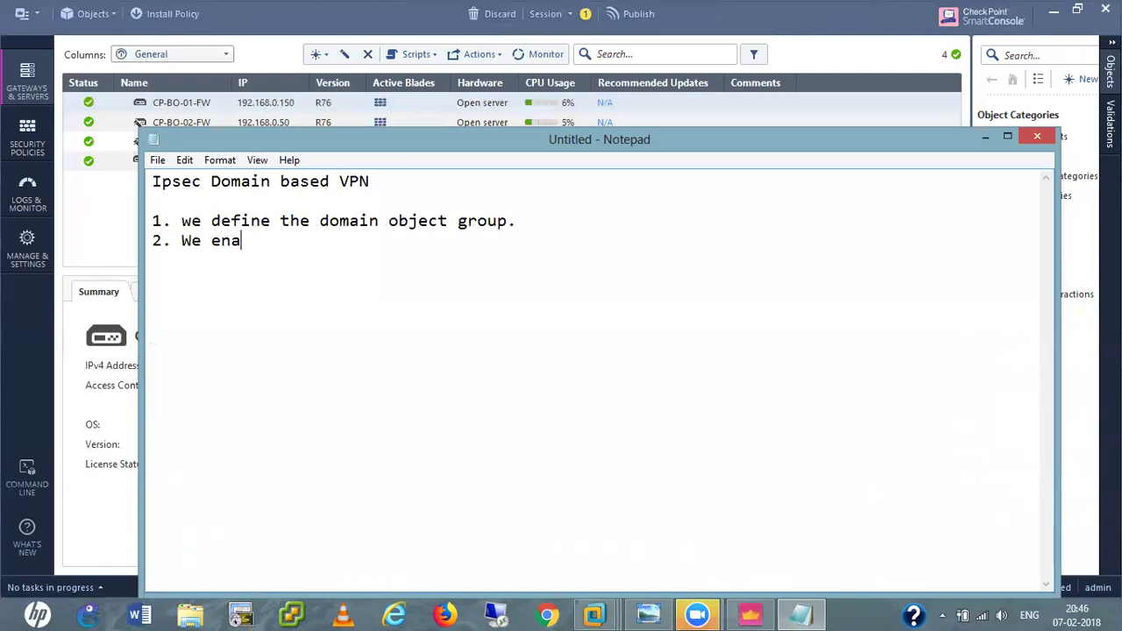
pyautogui.write('ble the Ipsec ')
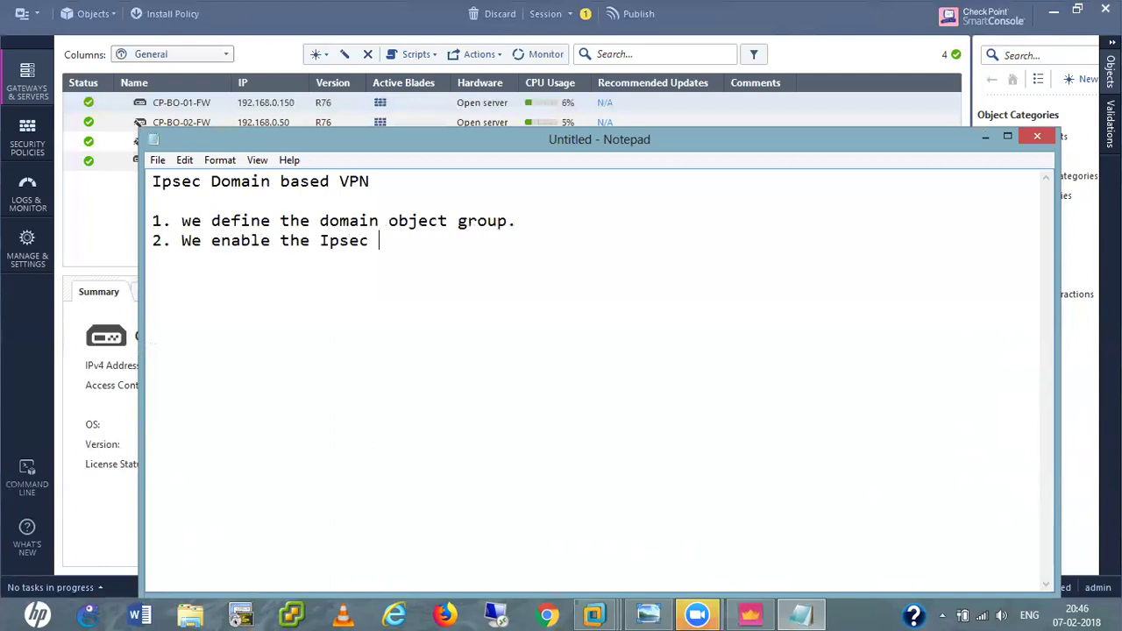
pyautogui.write('Blade and D')
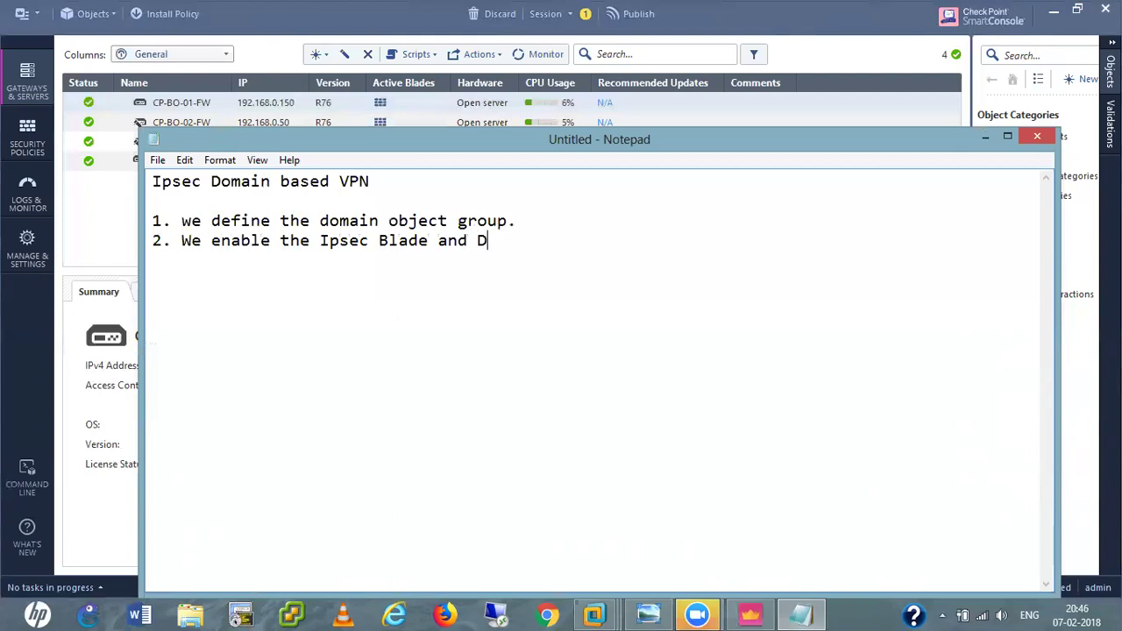
pyautogui.write('o link selection')
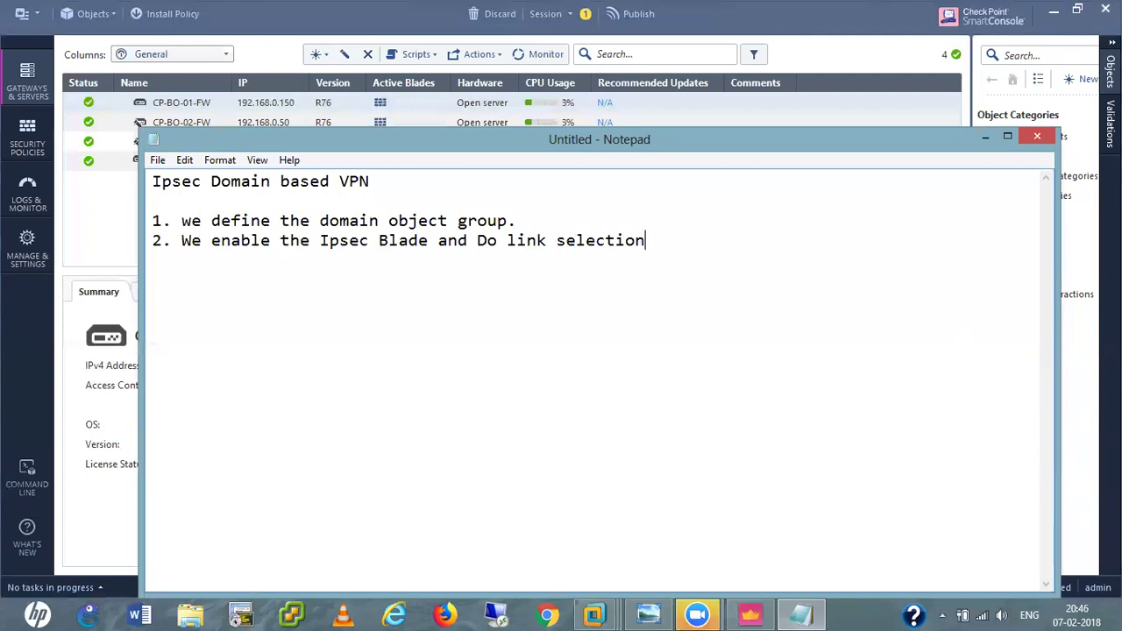
pyautogui.write('and define domain')
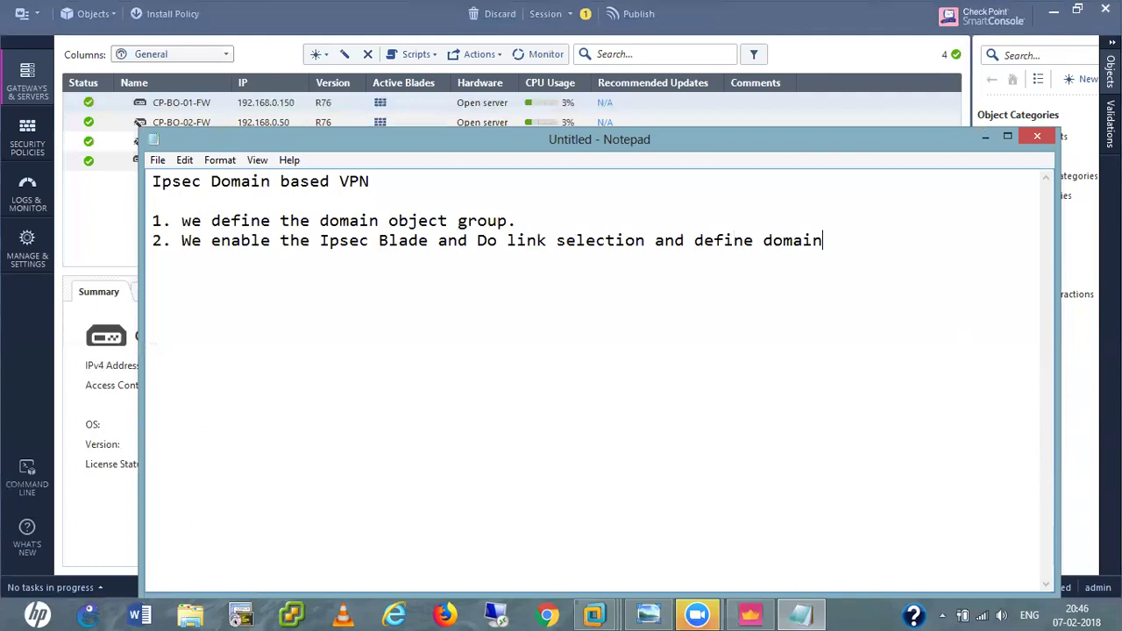
pyautogui.write('.')
pyautogui.press('Return')
pyautogui.write('3.')
pyautogui.click(984, 138)
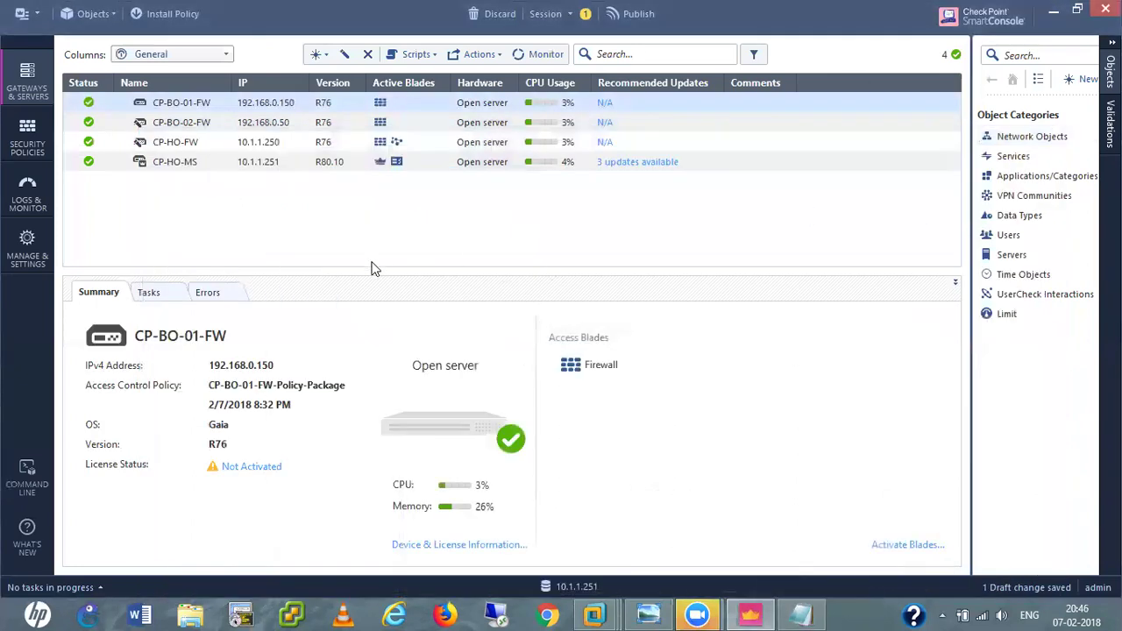
pyautogui.click(805, 613)
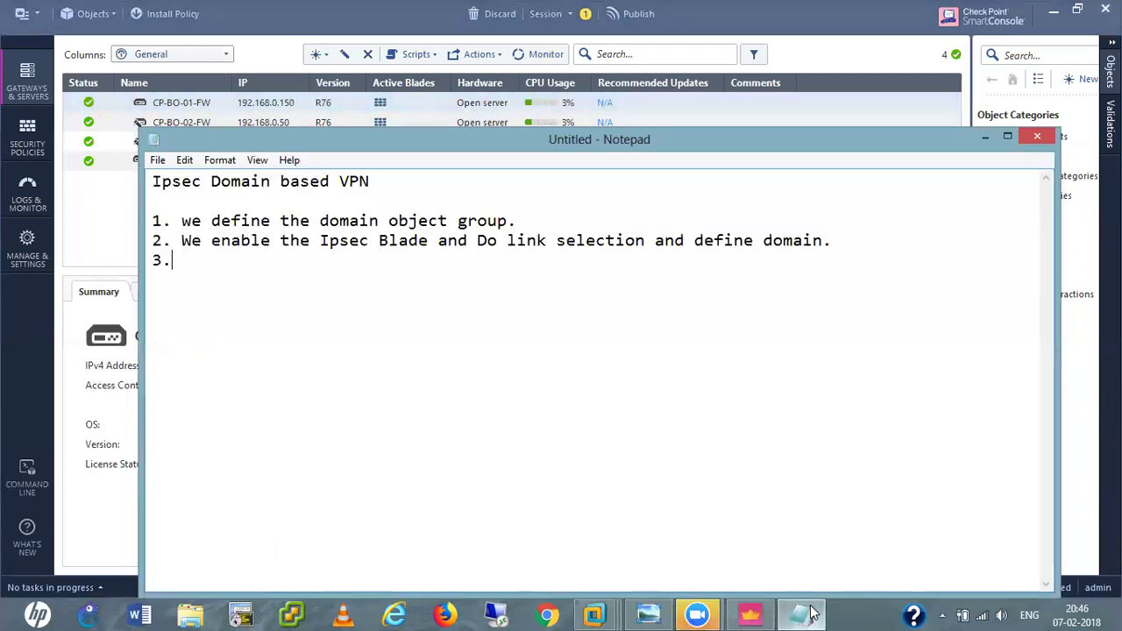
pyautogui.moveTo(181, 220); pyautogui.dragTo(520, 220)
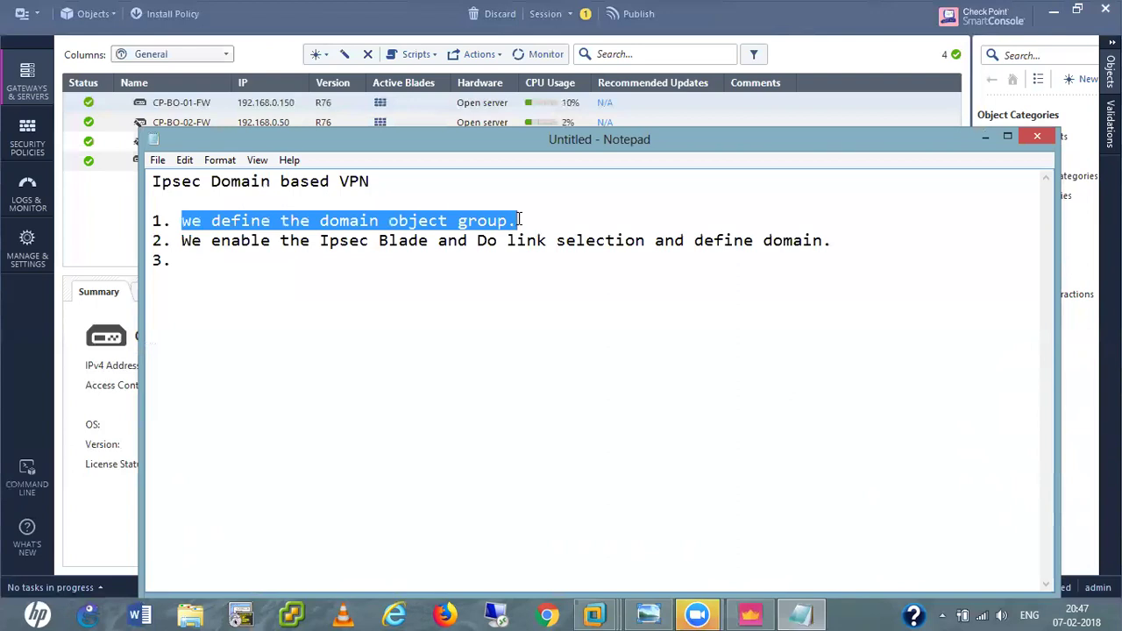
pyautogui.click(520, 220)
pyautogui.moveTo(520, 220); pyautogui.dragTo(184, 221)
pyautogui.click(518, 220)
pyautogui.moveTo(517, 220); pyautogui.dragTo(179, 221)
pyautogui.click(521, 222)
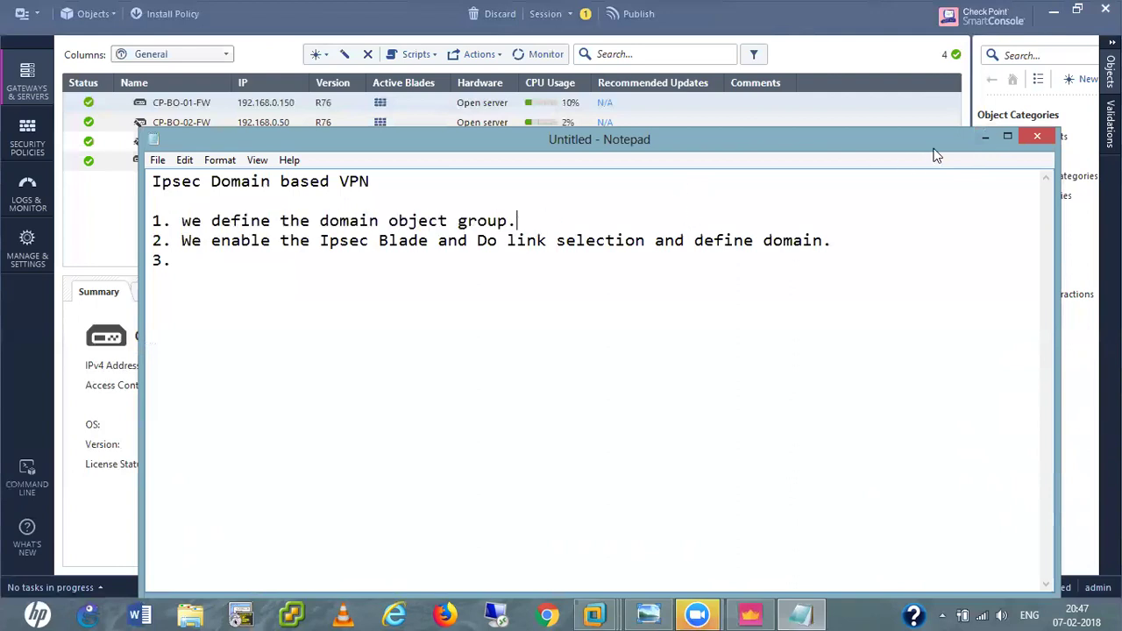
pyautogui.click(983, 137)
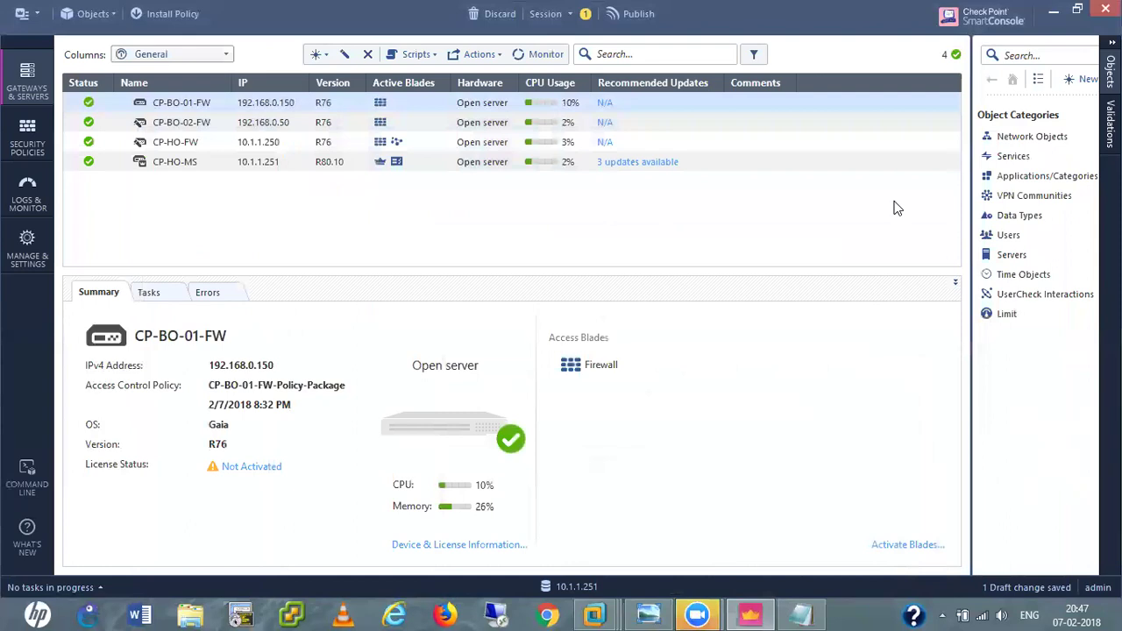
# Create a new network group named VPN-Networks.
pyautogui.rightClick(1024, 143)
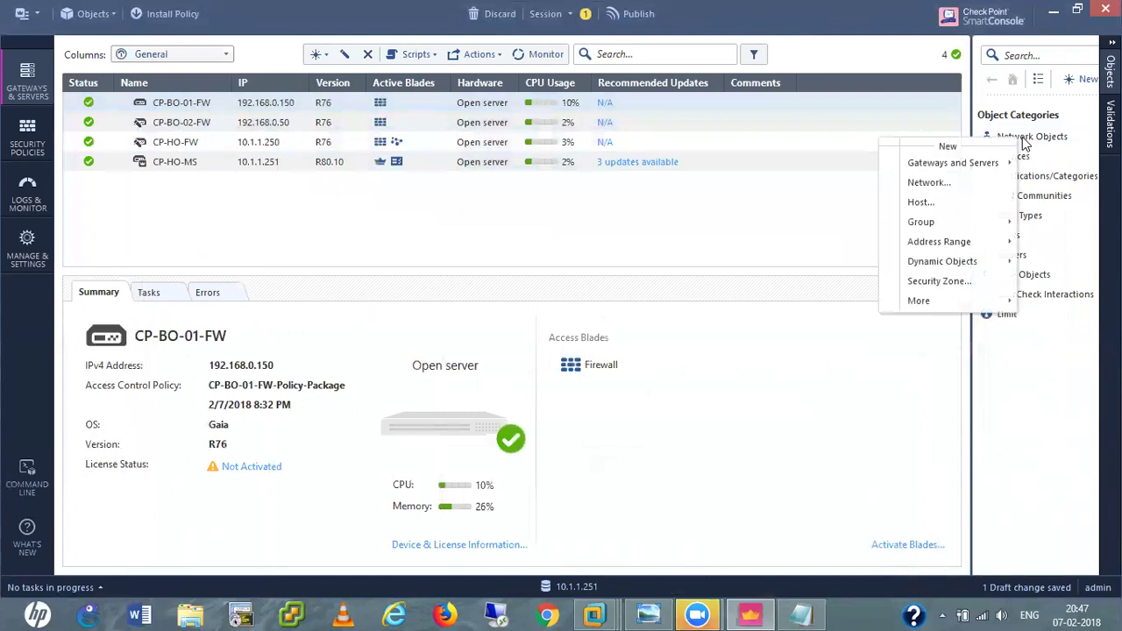
pyautogui.moveTo(931, 228)
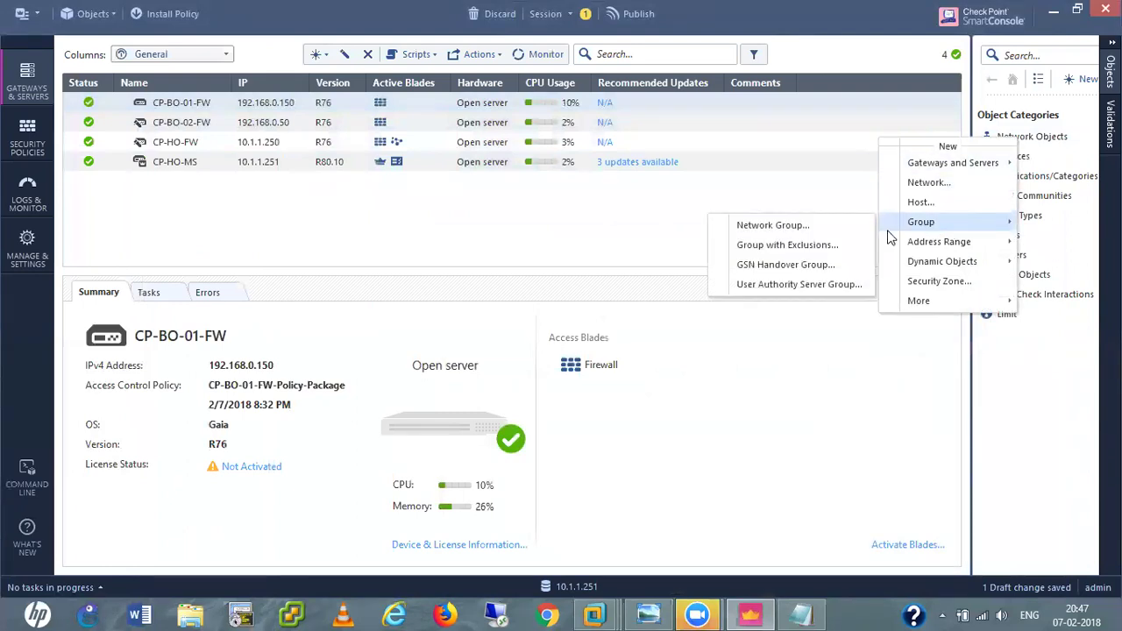
pyautogui.click(771, 232)
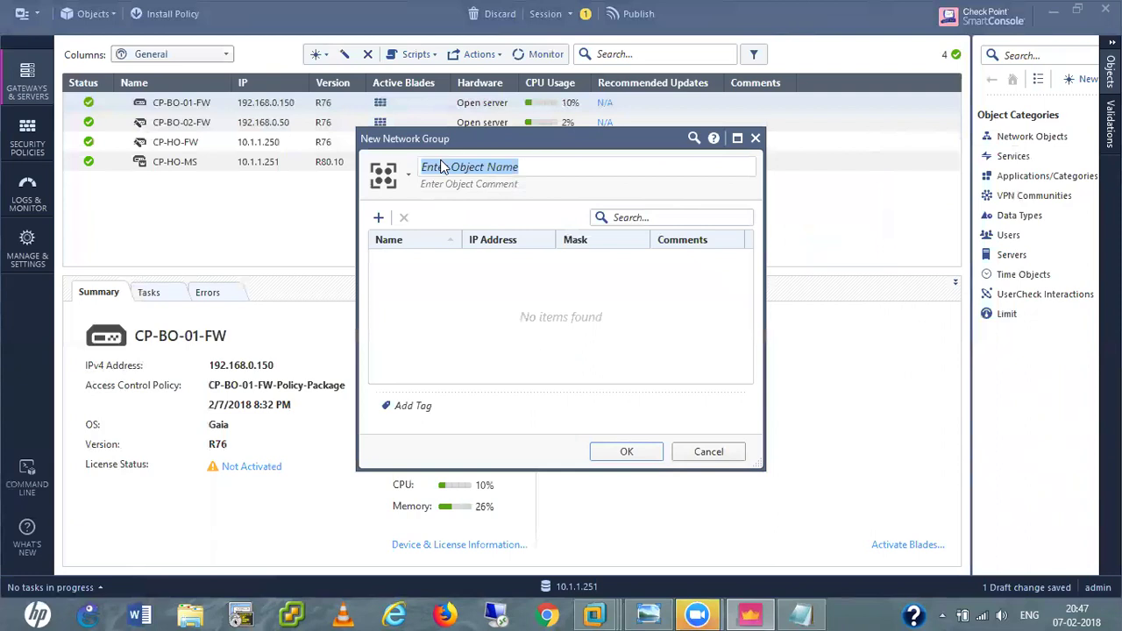
pyautogui.write('VPN')
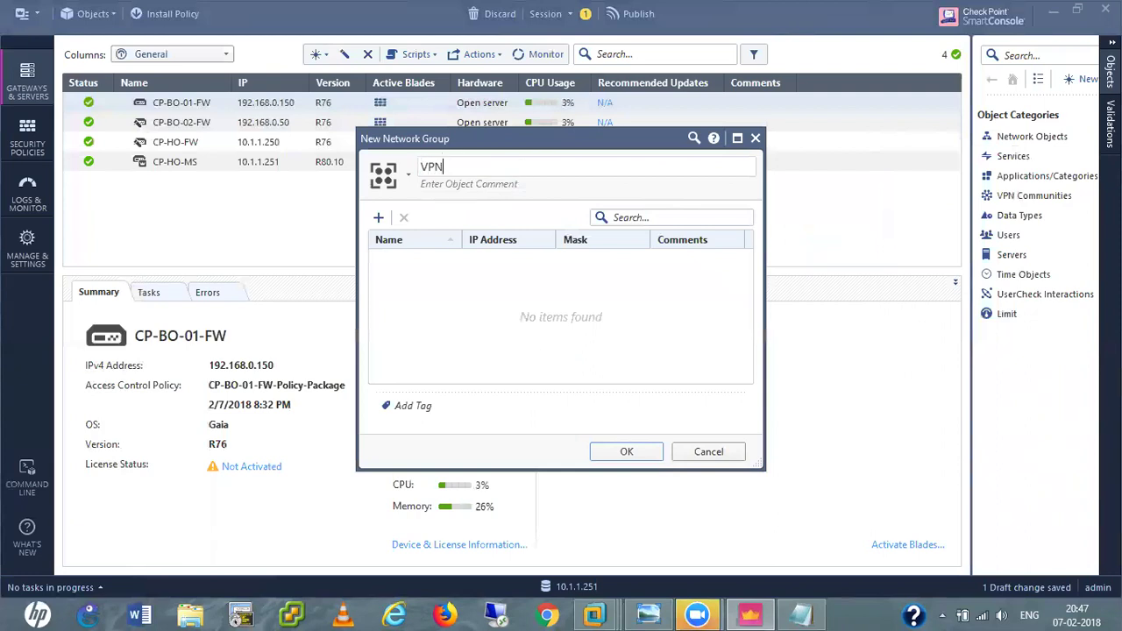
pyautogui.write('-Networks')
# Add Inside-HO, Inside-BO-01 and Inside-BO-02 as members and save the group.
pyautogui.click(379, 217)
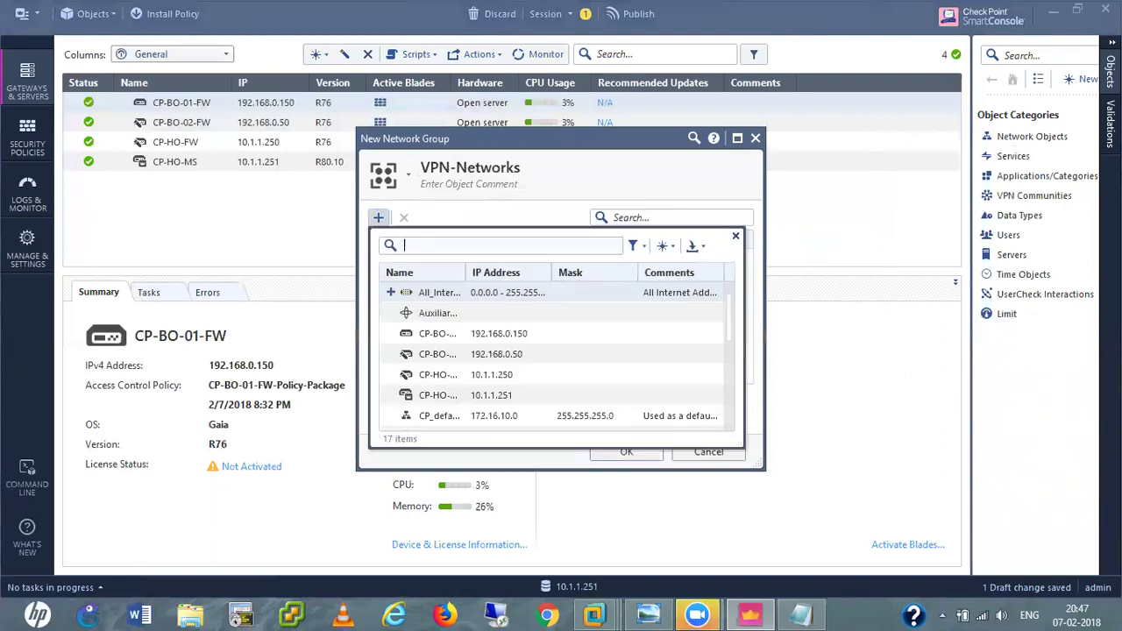
pyautogui.write('inside')
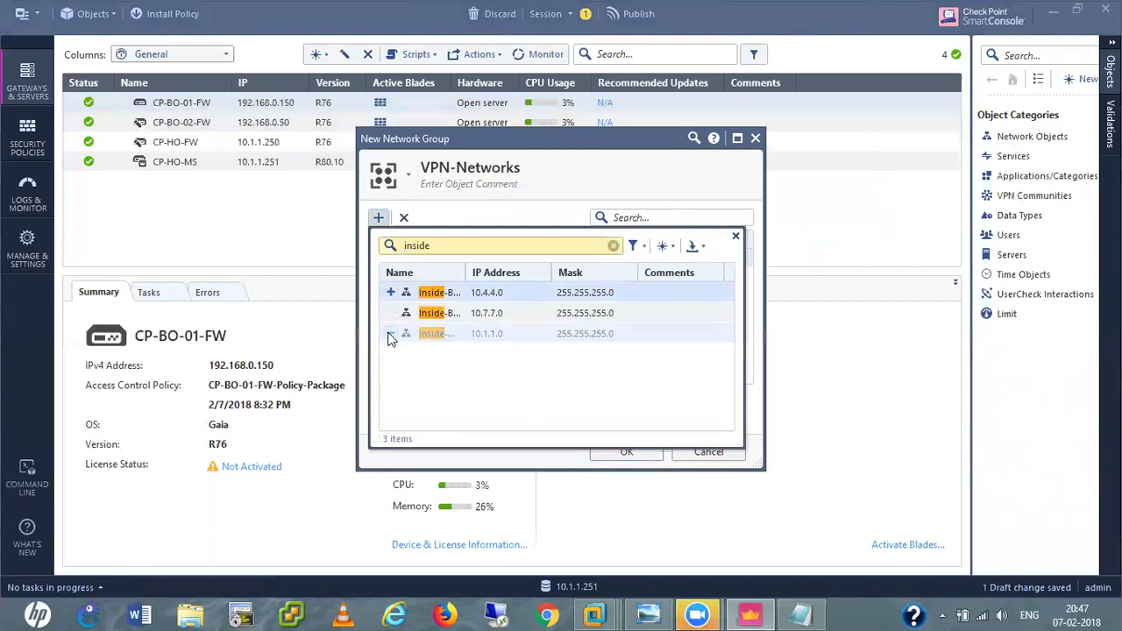
pyautogui.click(391, 334)
pyautogui.click(391, 314)
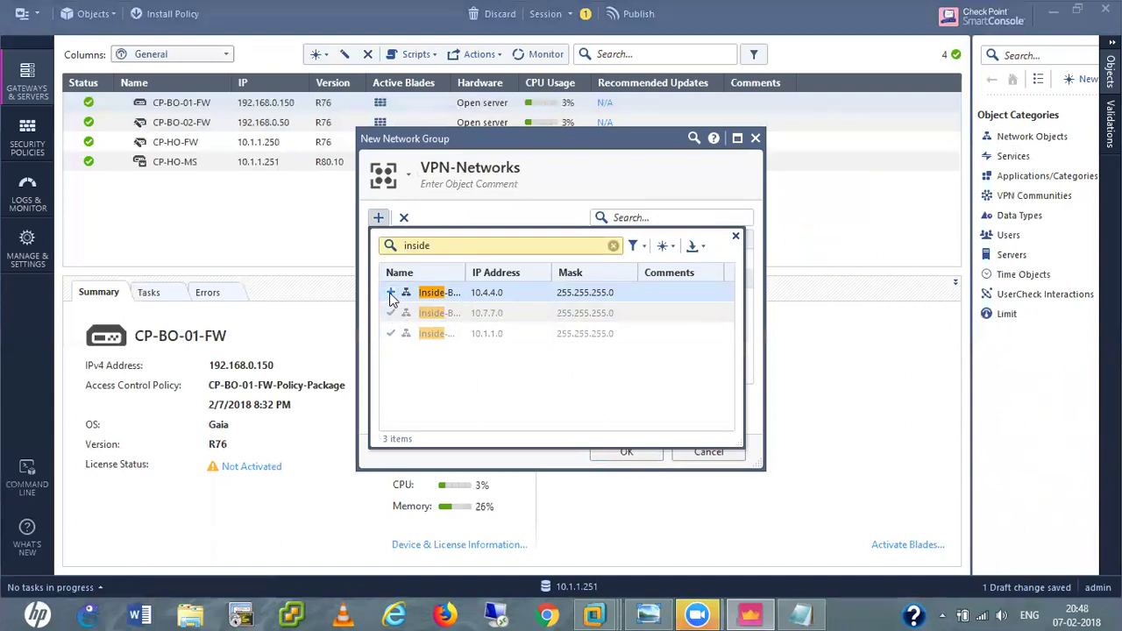
pyautogui.click(391, 294)
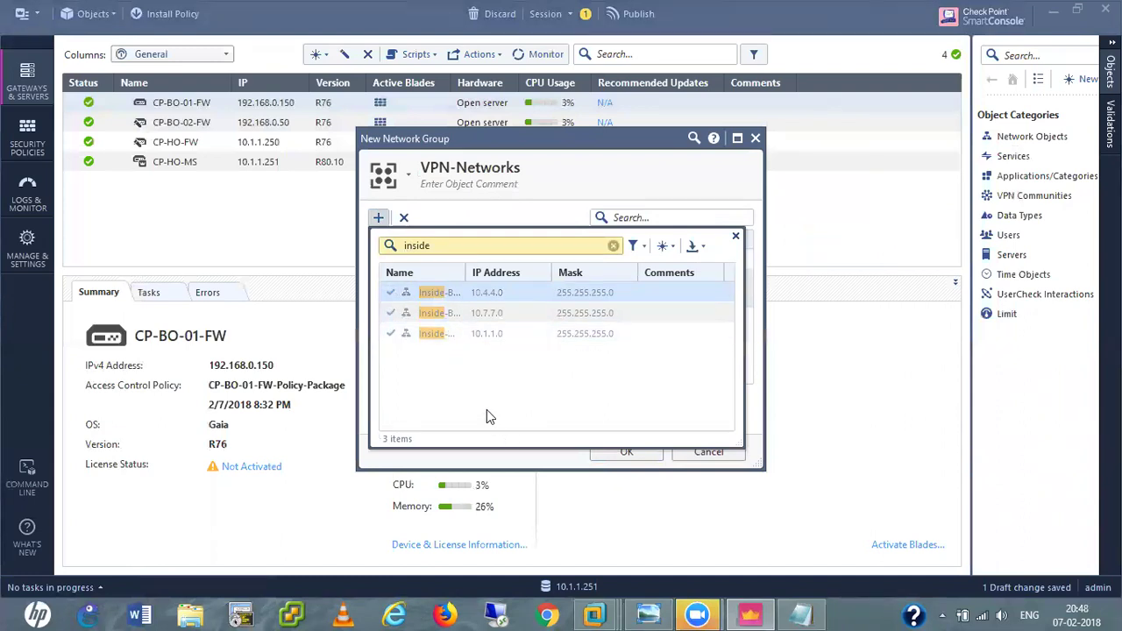
pyautogui.click(566, 183)
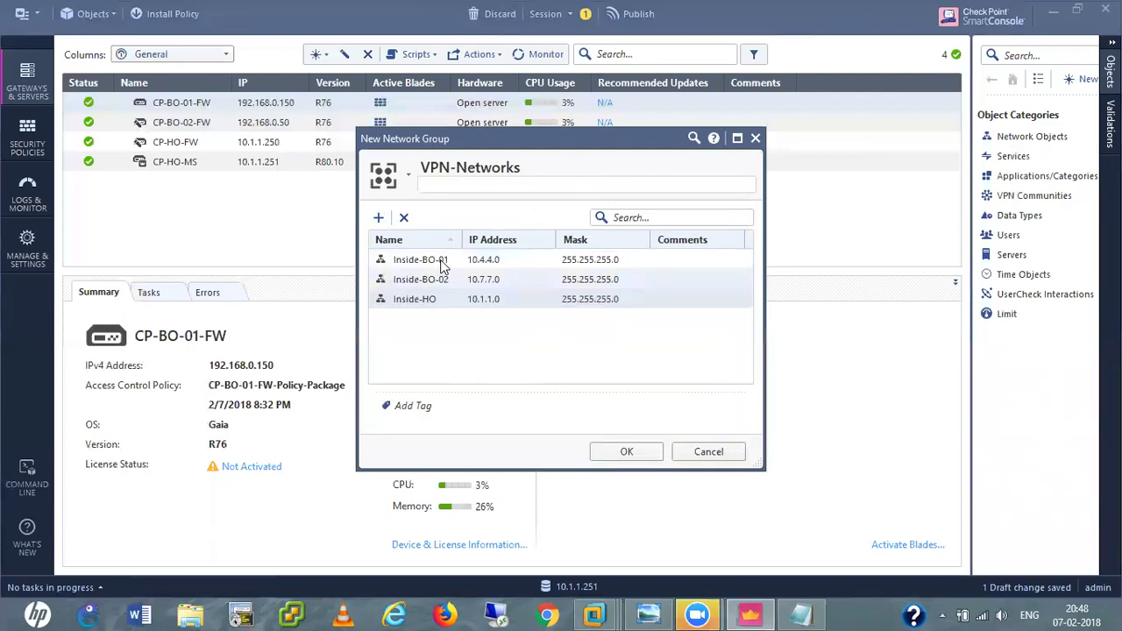
pyautogui.click(378, 219)
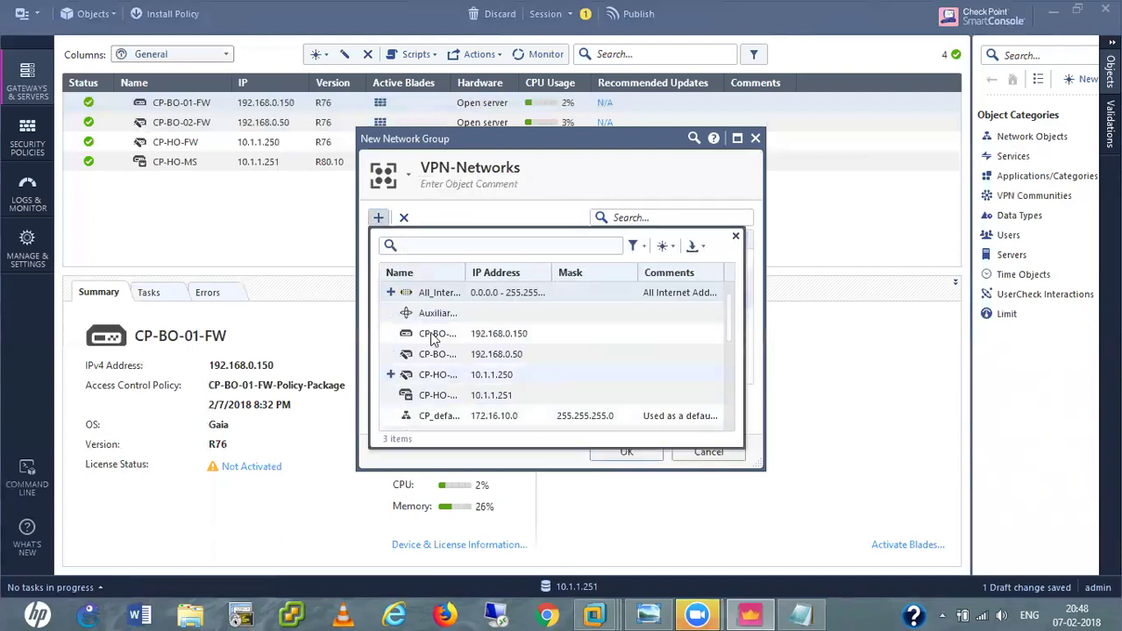
pyautogui.click(597, 169)
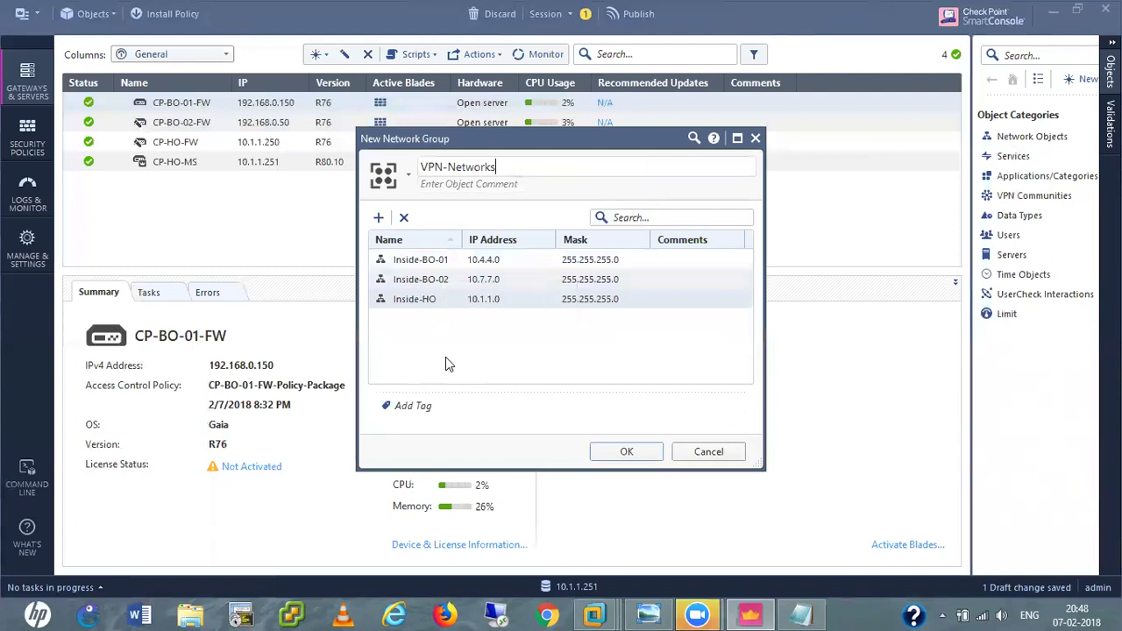
pyautogui.click(626, 453)
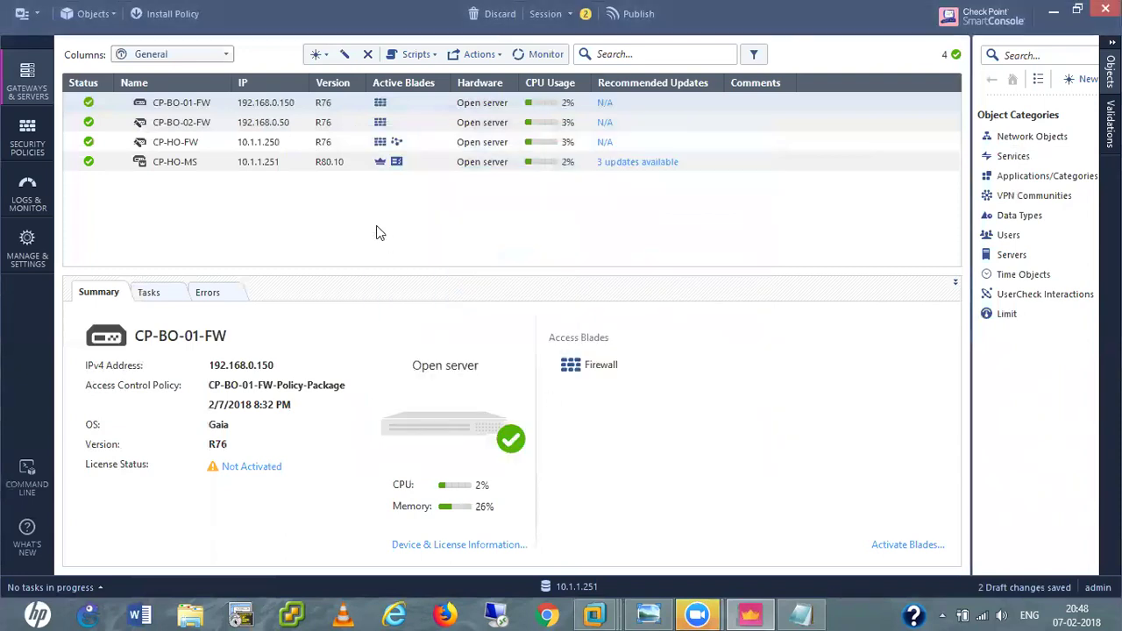
pyautogui.click(800, 615)
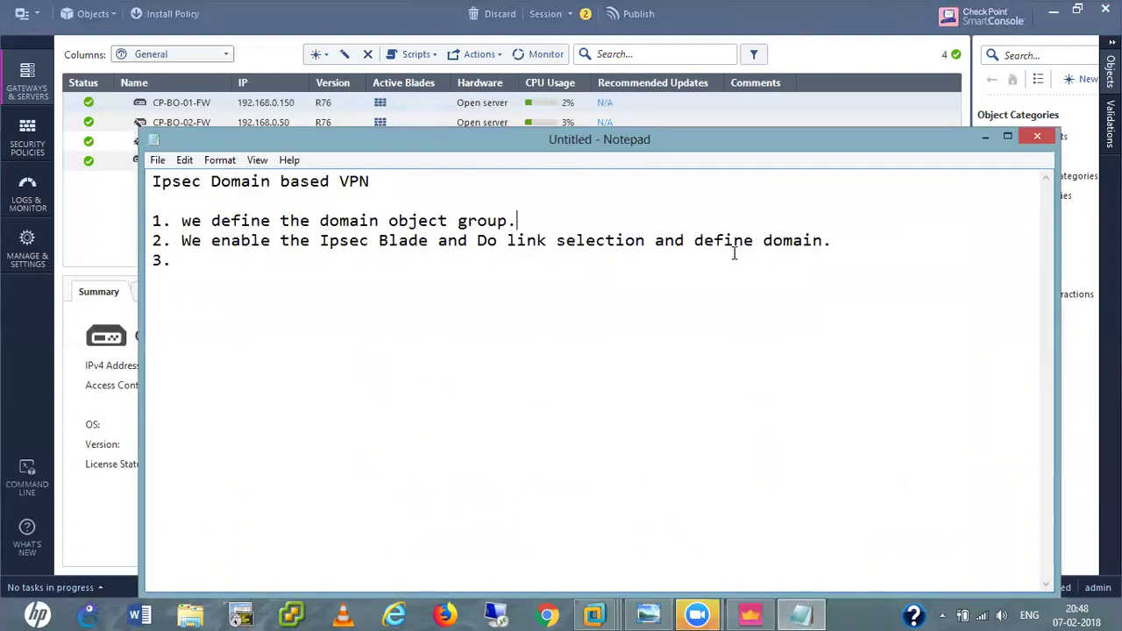
pyautogui.click(983, 138)
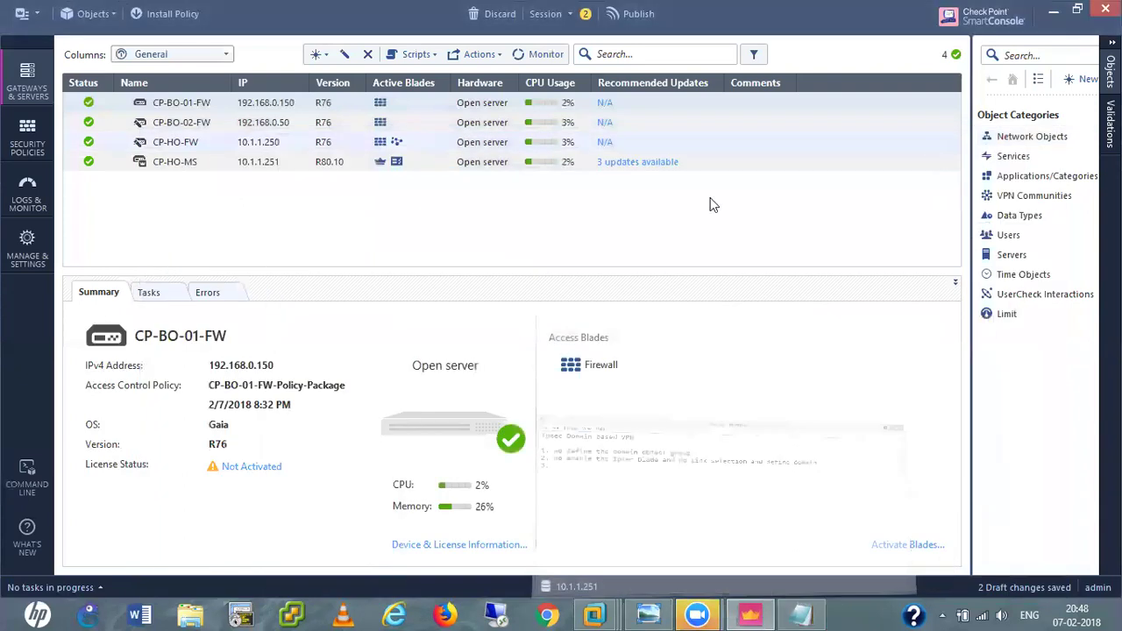
# Open CP-HO-FW's properties at Network Management > VPN Domain.
pyautogui.click(188, 143)
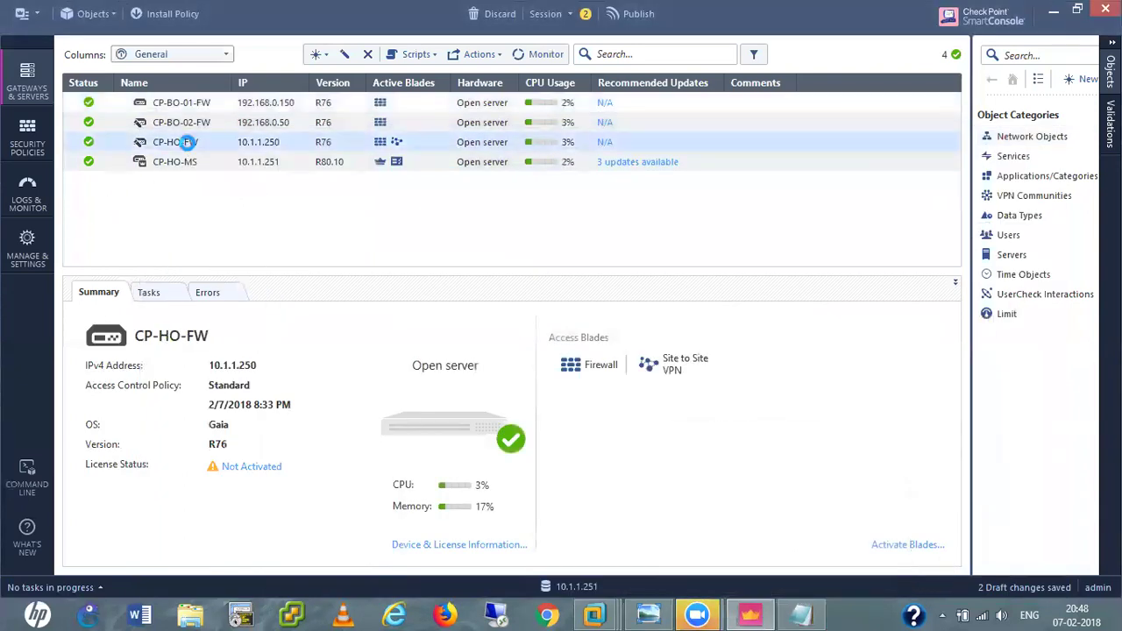
pyautogui.doubleClick(187, 143)
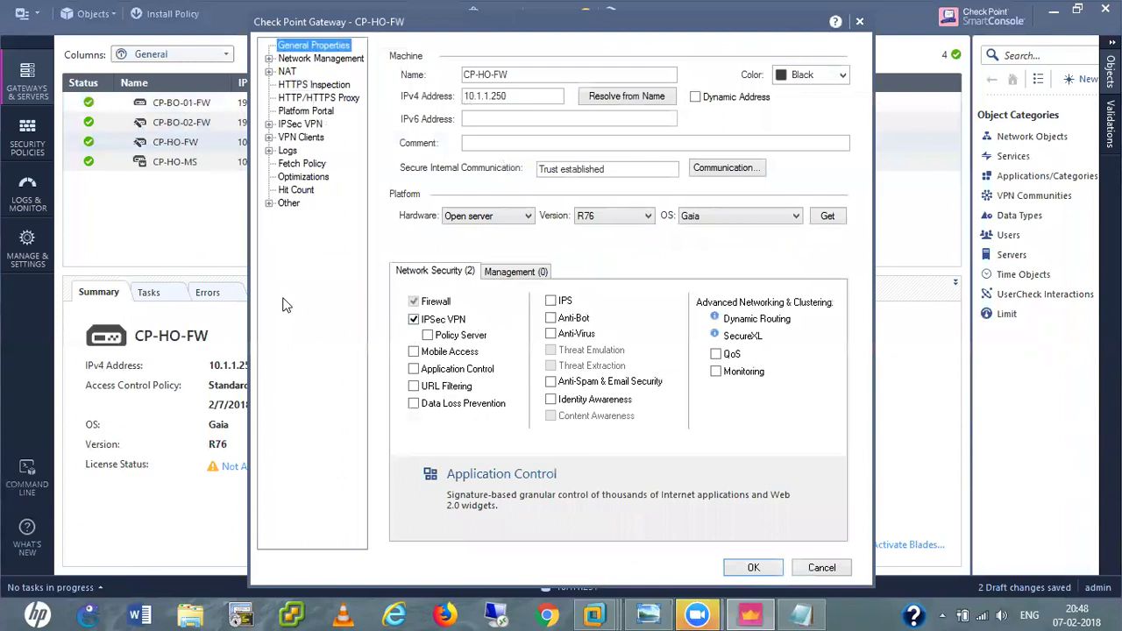
pyautogui.click(270, 125)
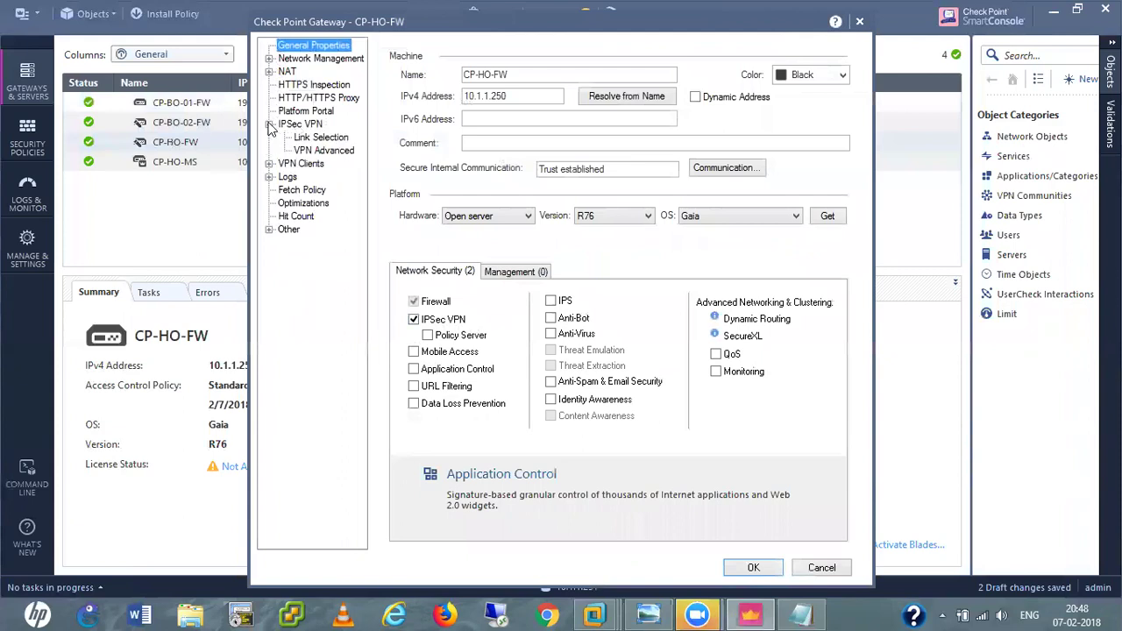
pyautogui.click(269, 72)
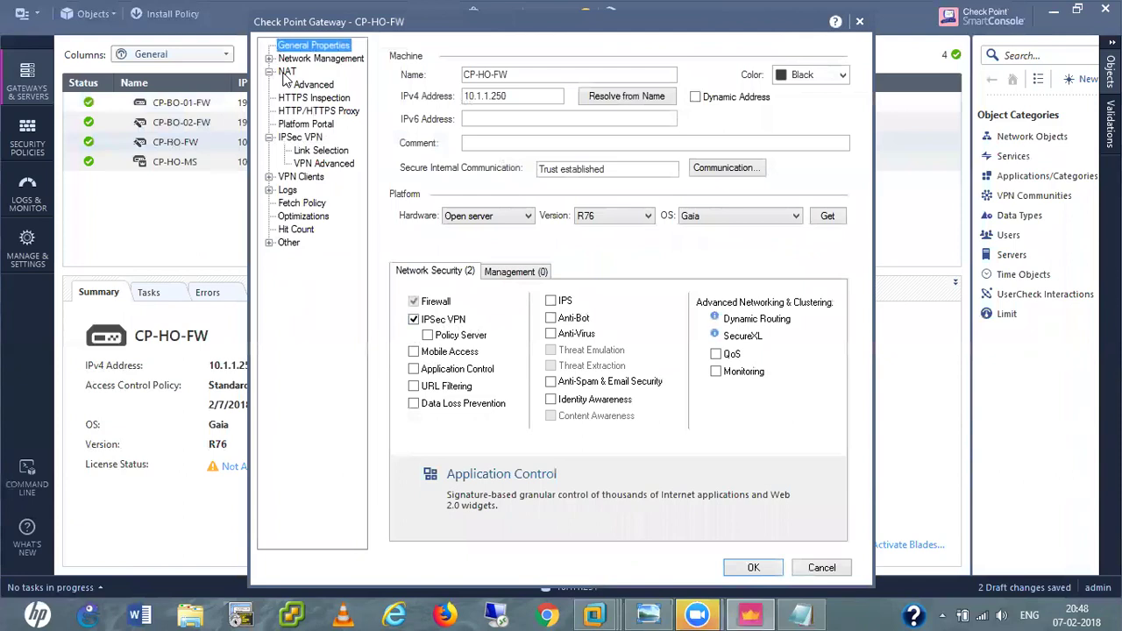
pyautogui.click(269, 58)
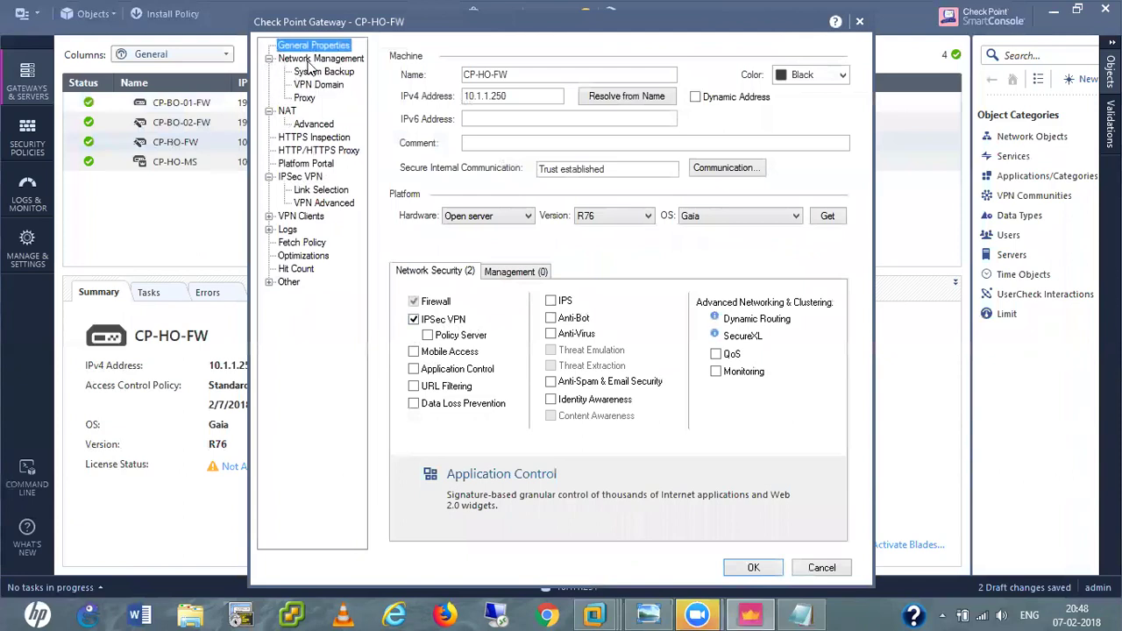
pyautogui.click(317, 89)
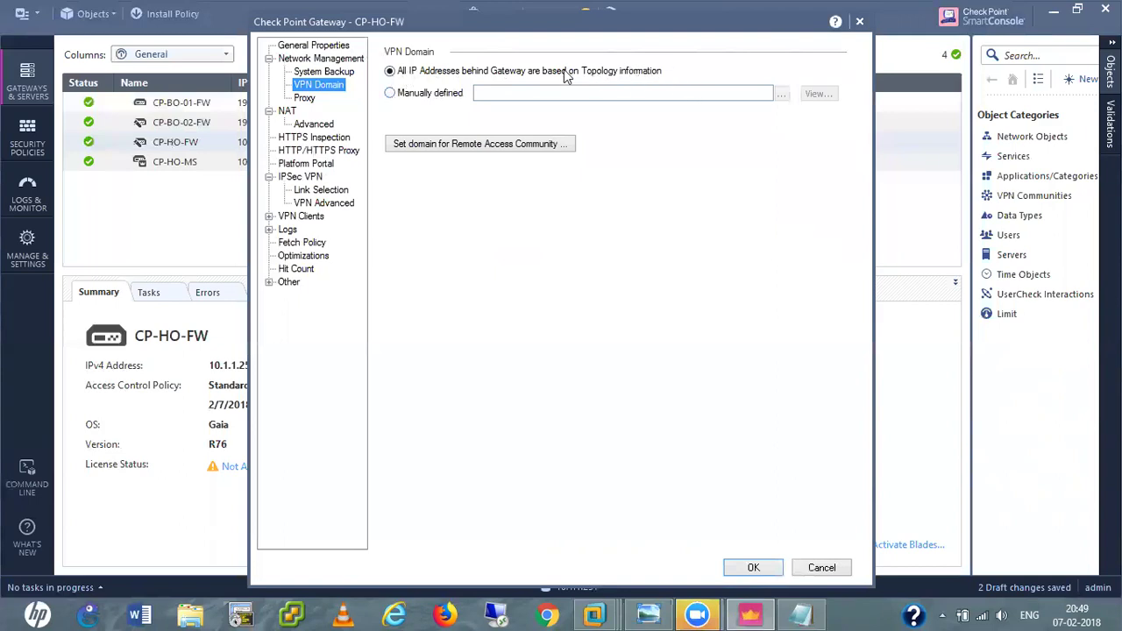
# Set CP-HO-FW's VPN domain to Manually defined using the VPN-Networks group.
pyautogui.click(391, 93)
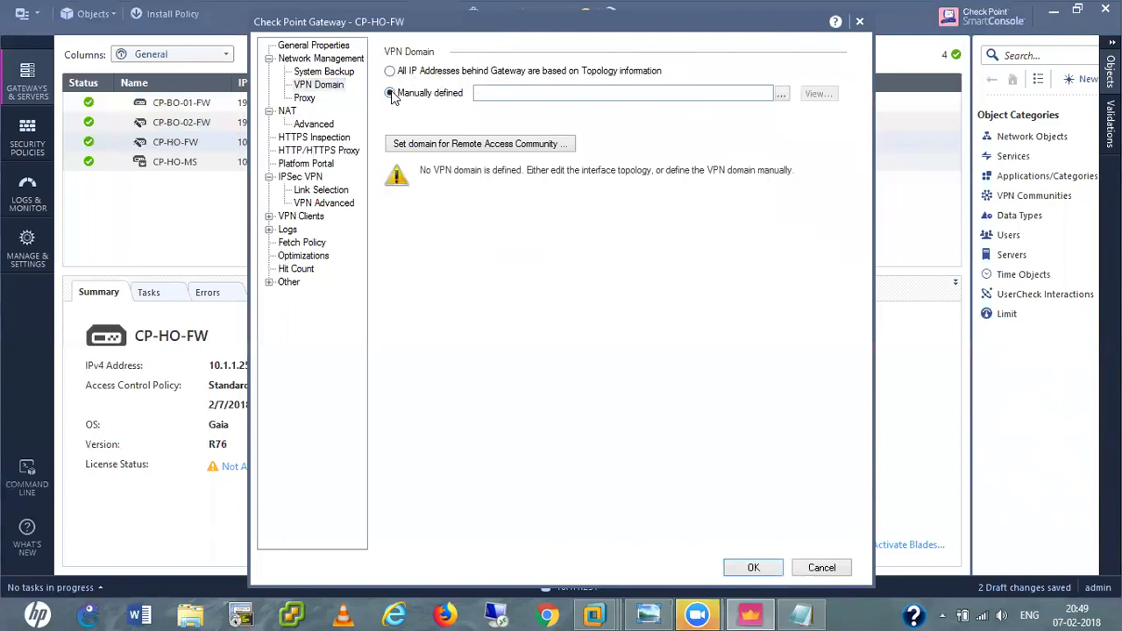
pyautogui.click(781, 95)
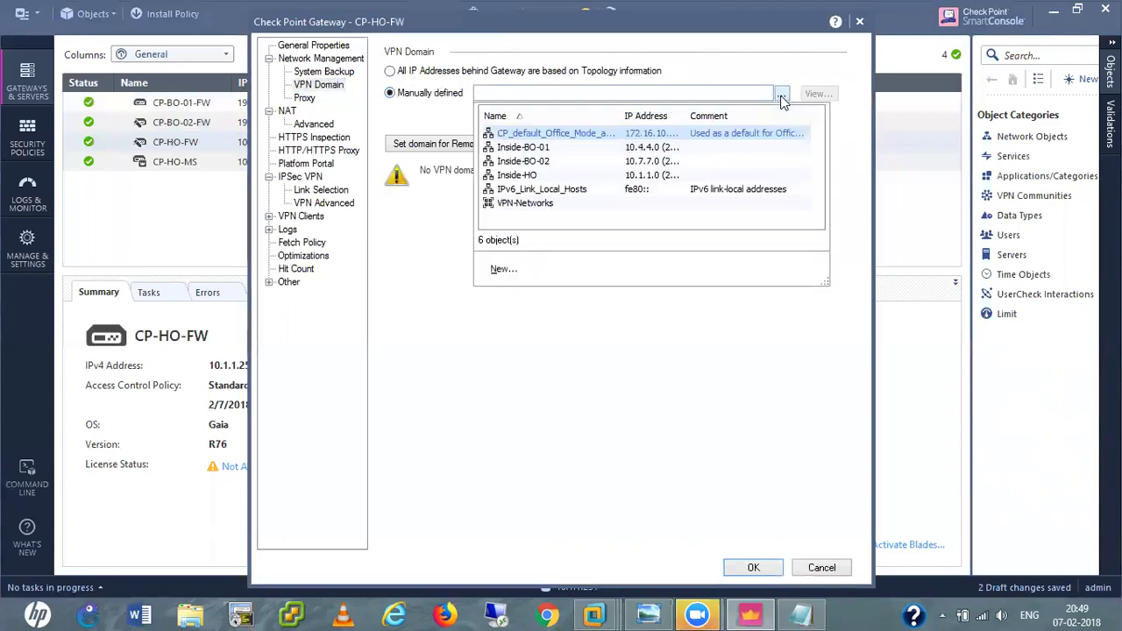
pyautogui.click(549, 207)
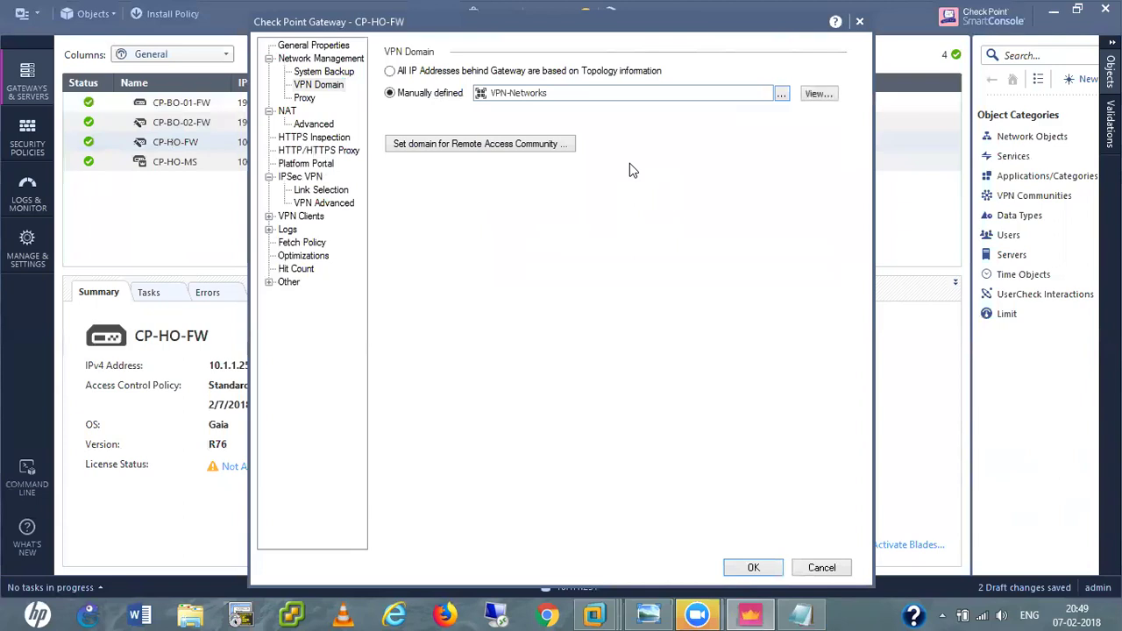
pyautogui.click(799, 613)
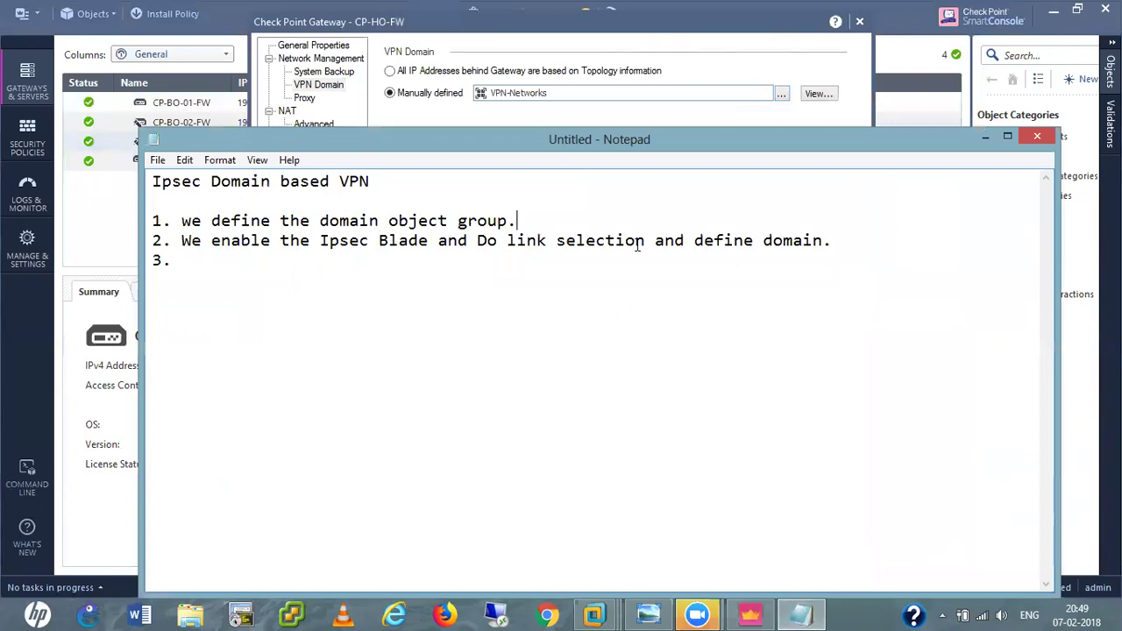
pyautogui.click(985, 137)
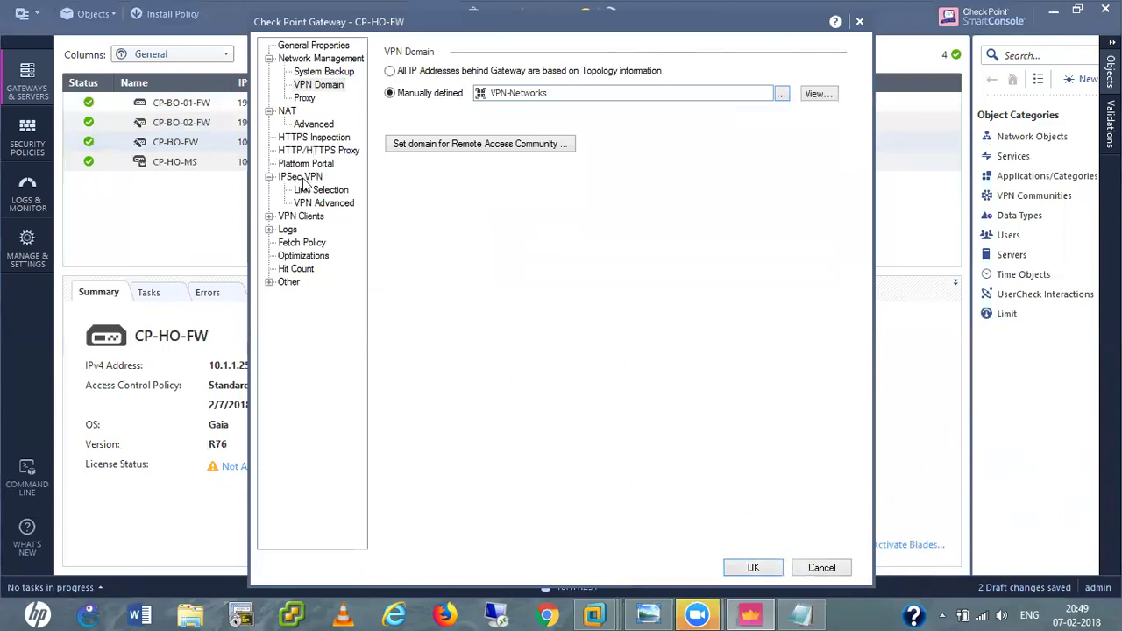
# Enable 3DES, AES-128, AES-256, DES, CAST and MD5, SHA1, SHA-256, SHA-384 in traditional-mode IKE.
pyautogui.click(304, 179)
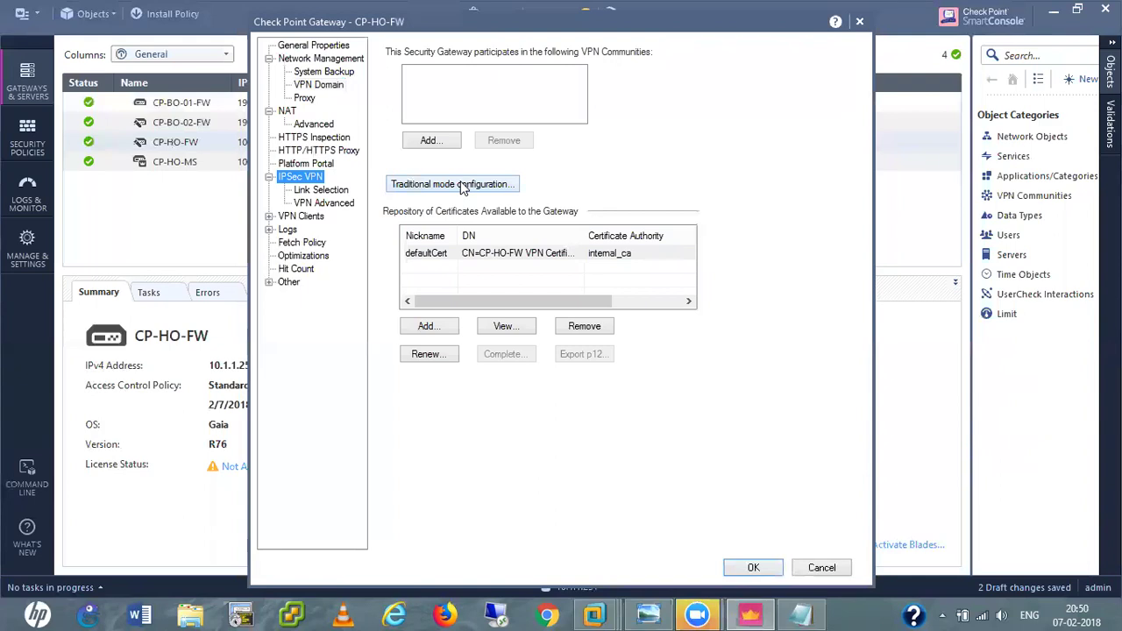
pyautogui.click(463, 186)
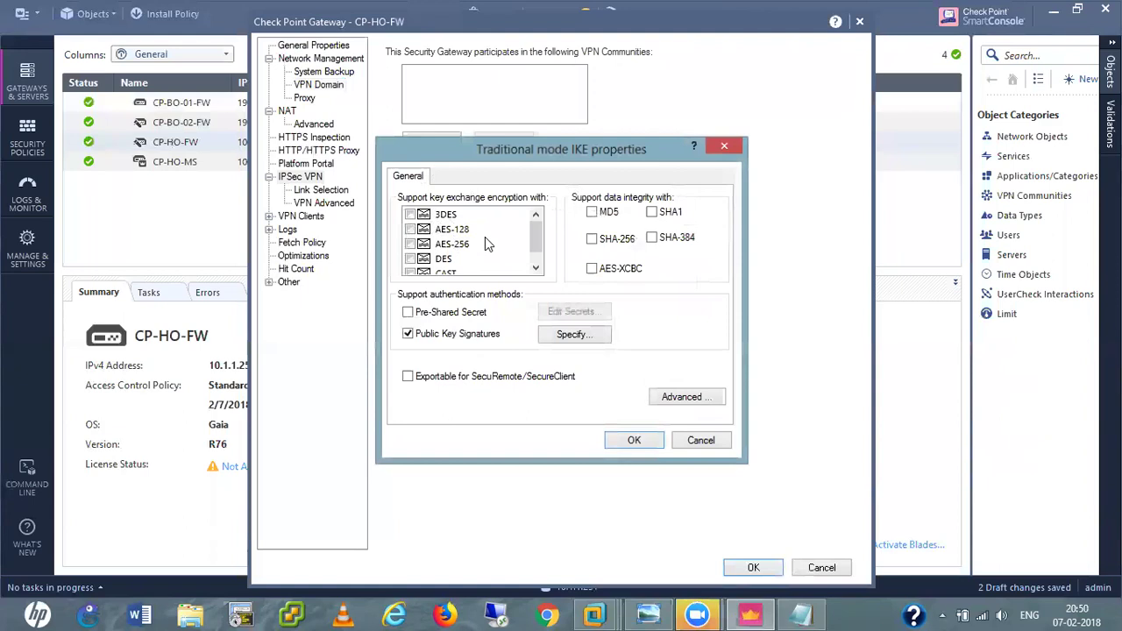
pyautogui.click(410, 215)
pyautogui.click(410, 228)
pyautogui.click(410, 244)
pyautogui.click(410, 259)
pyautogui.click(410, 272)
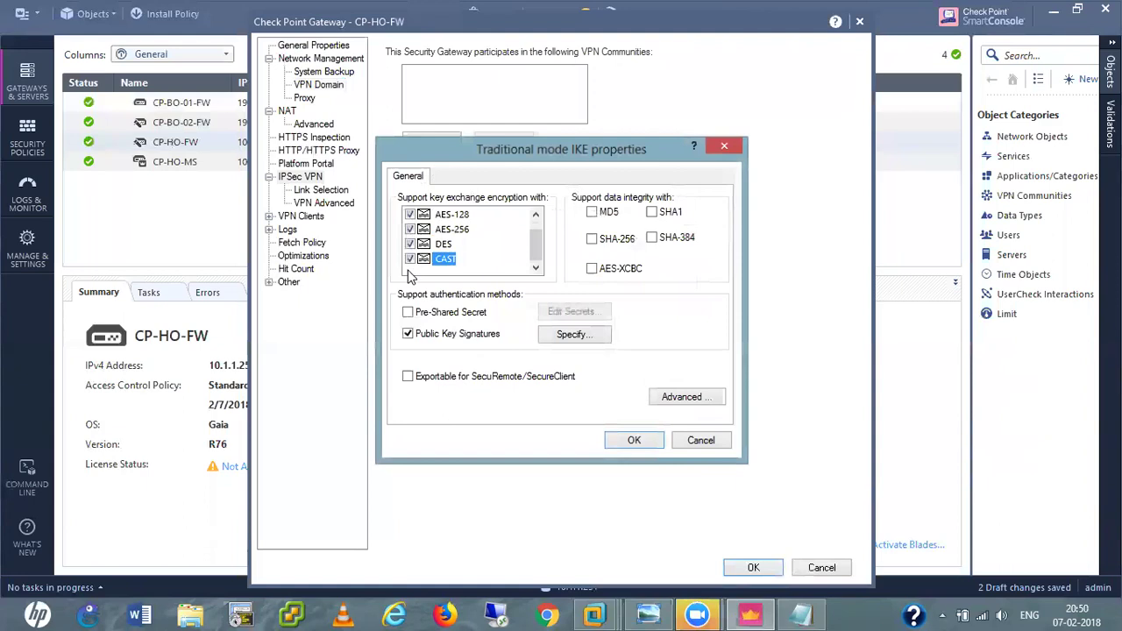
pyautogui.moveTo(538, 252); pyautogui.dragTo(537, 211)
pyautogui.click(591, 211)
pyautogui.click(652, 213)
pyautogui.click(652, 237)
pyautogui.click(592, 238)
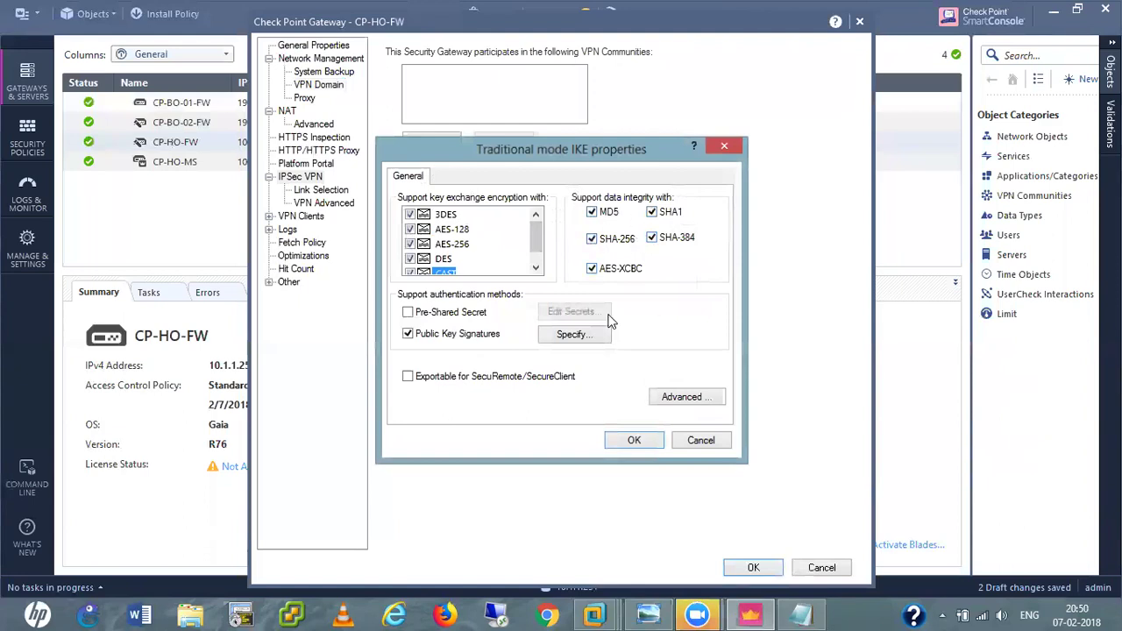
# Allow pre-shared secrets and enable Diffie-Hellman Groups 1, 5, 14, 19 and 20.
pyautogui.click(408, 312)
pyautogui.click(582, 339)
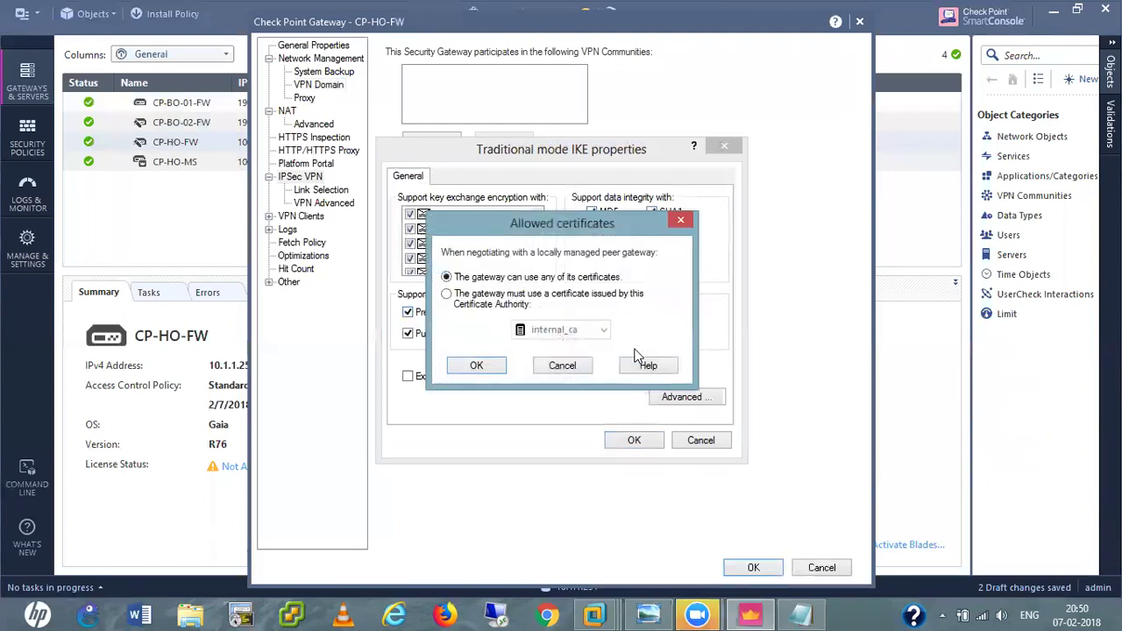
pyautogui.click(573, 365)
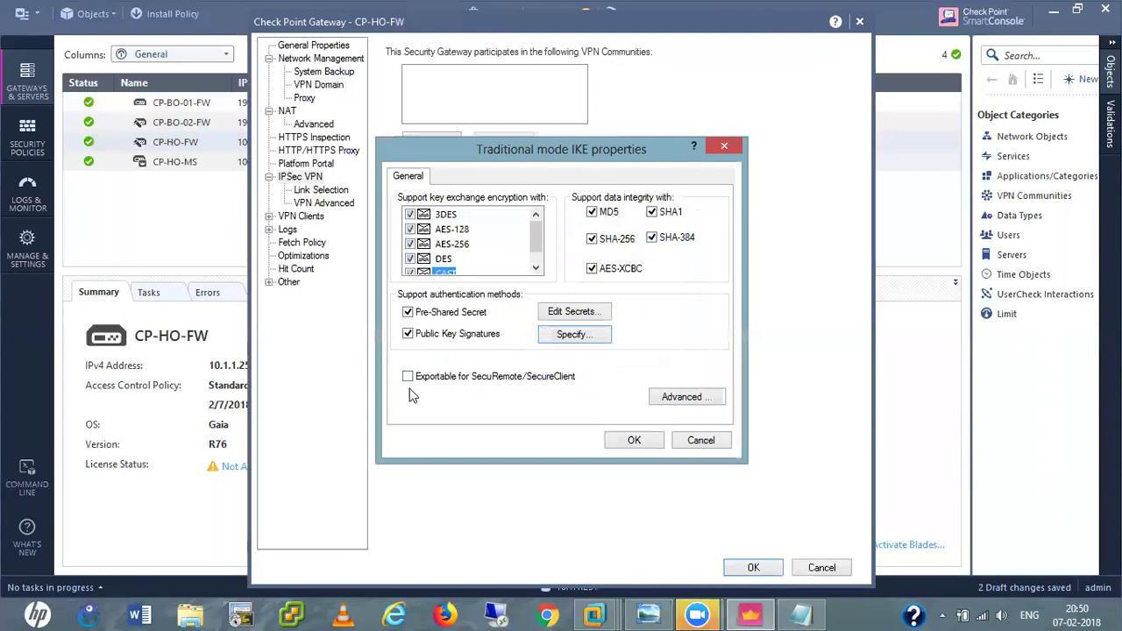
pyautogui.click(701, 397)
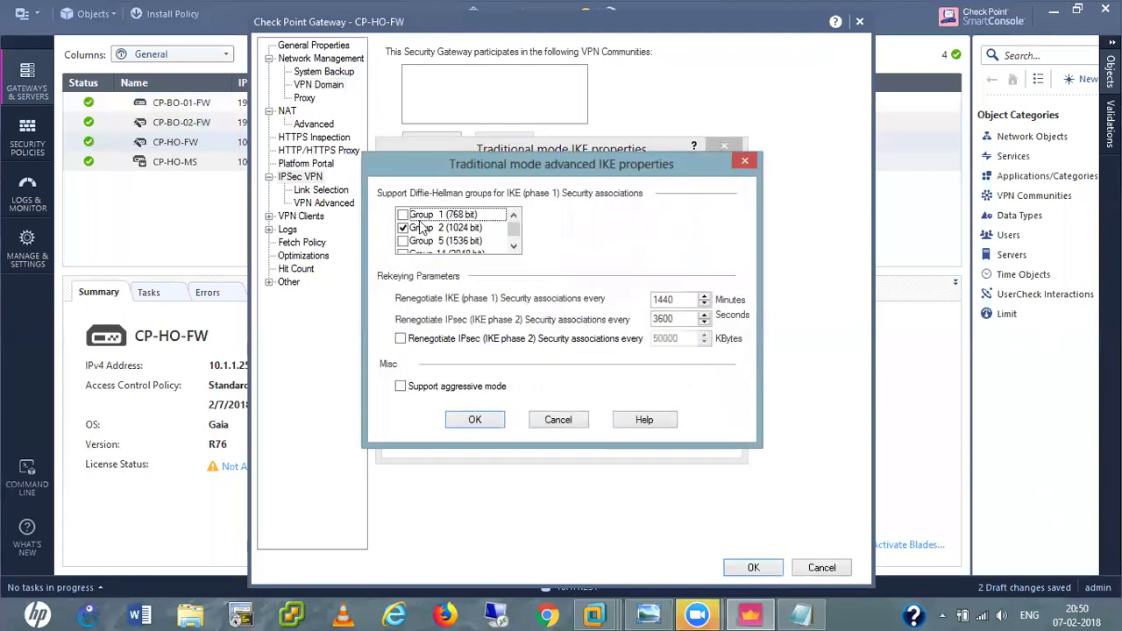
pyautogui.click(402, 215)
pyautogui.click(402, 241)
pyautogui.click(403, 254)
pyautogui.click(515, 232)
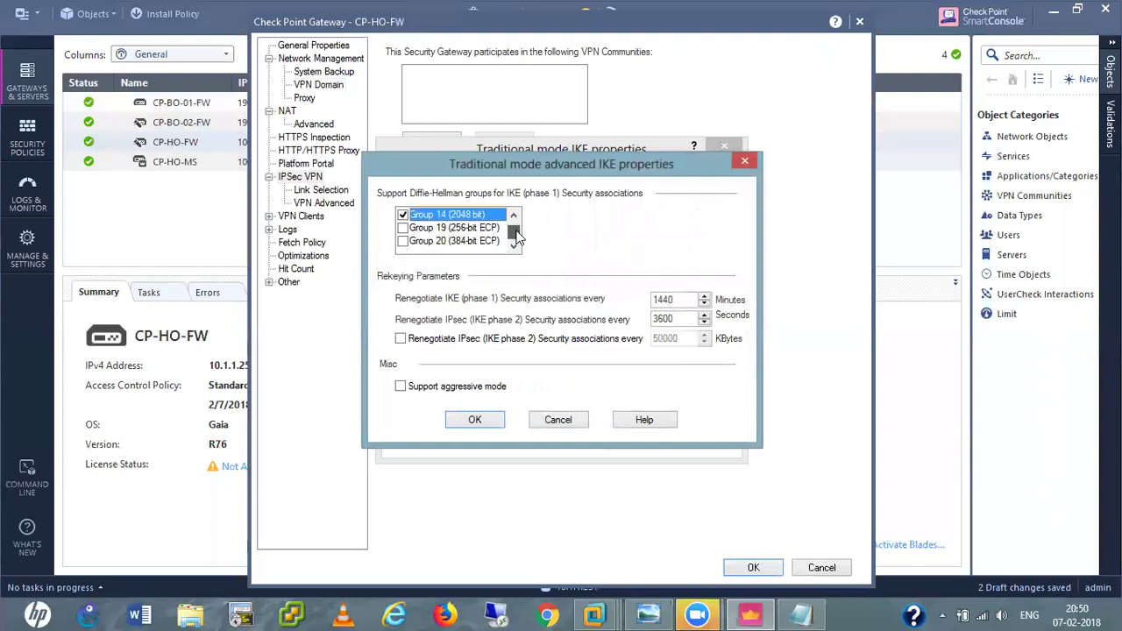
pyautogui.click(402, 228)
pyautogui.click(403, 241)
pyautogui.scroll(1, 429, 250)
pyautogui.scroll(1, 430, 250)
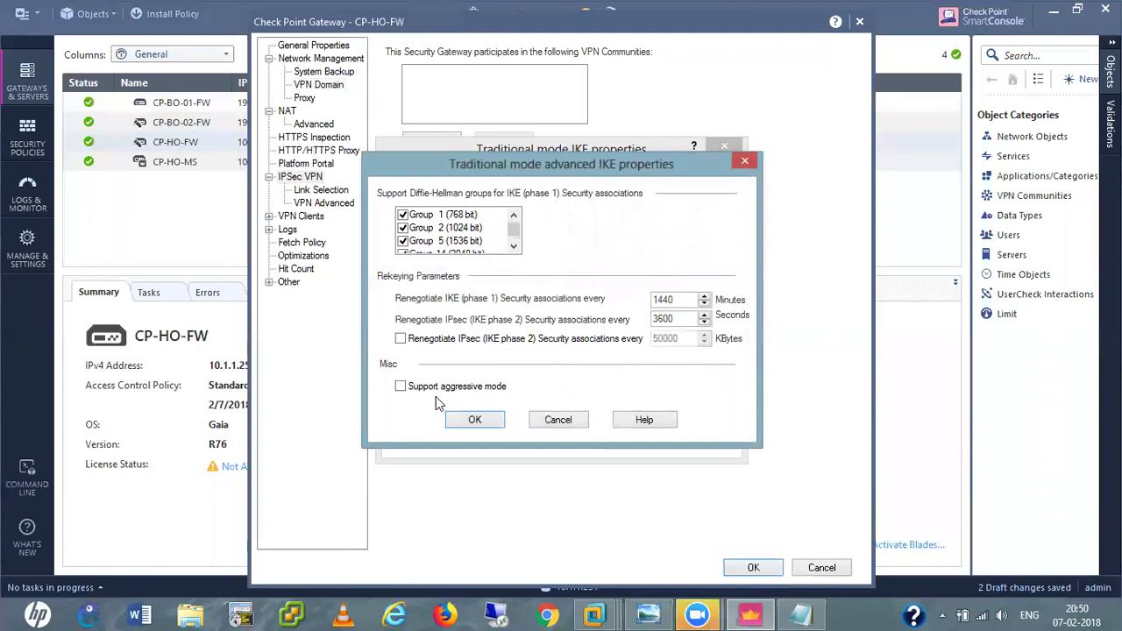
pyautogui.click(473, 420)
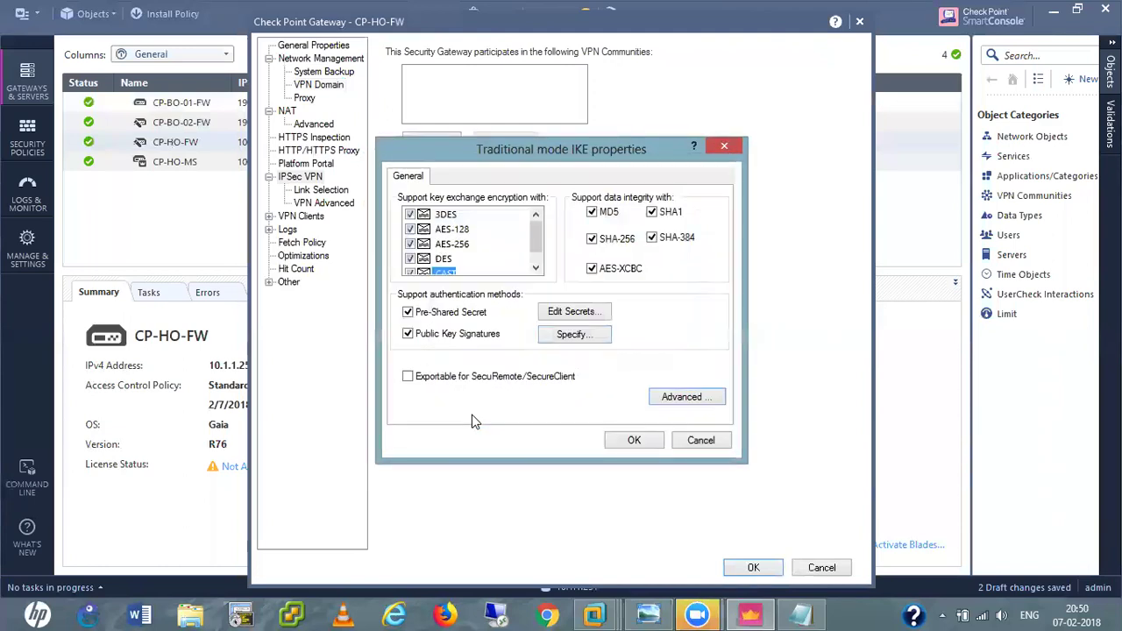
pyautogui.click(633, 440)
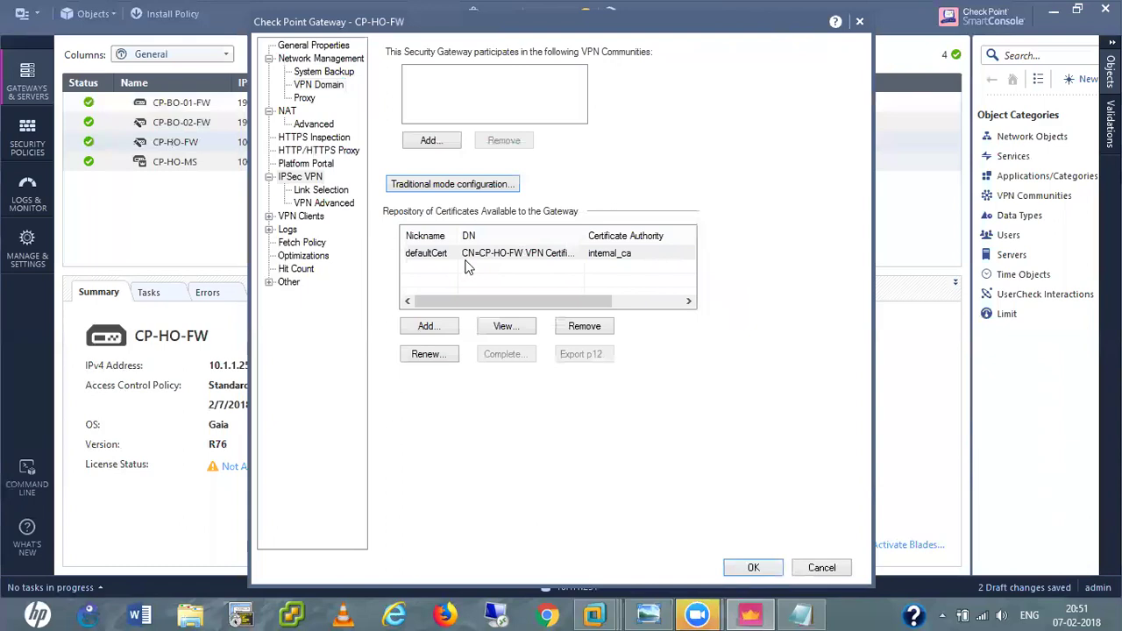
# Make CP-HO-FW's link selection use topology address 192.168.0.250, review VPN Advanced, and save the gateway.
pyautogui.click(322, 191)
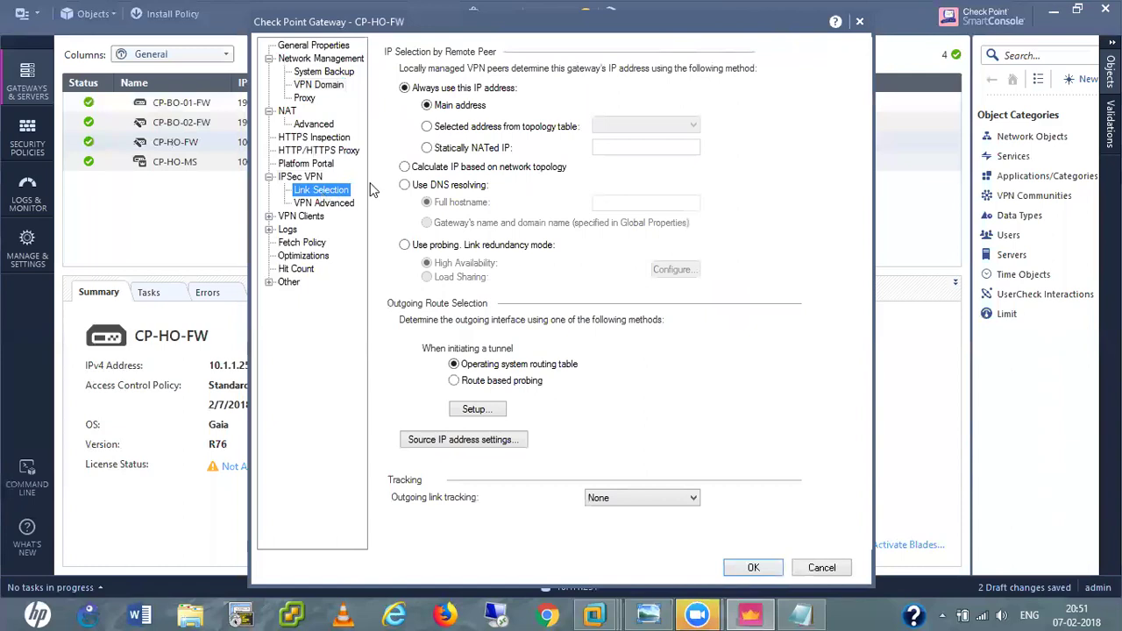
pyautogui.click(427, 128)
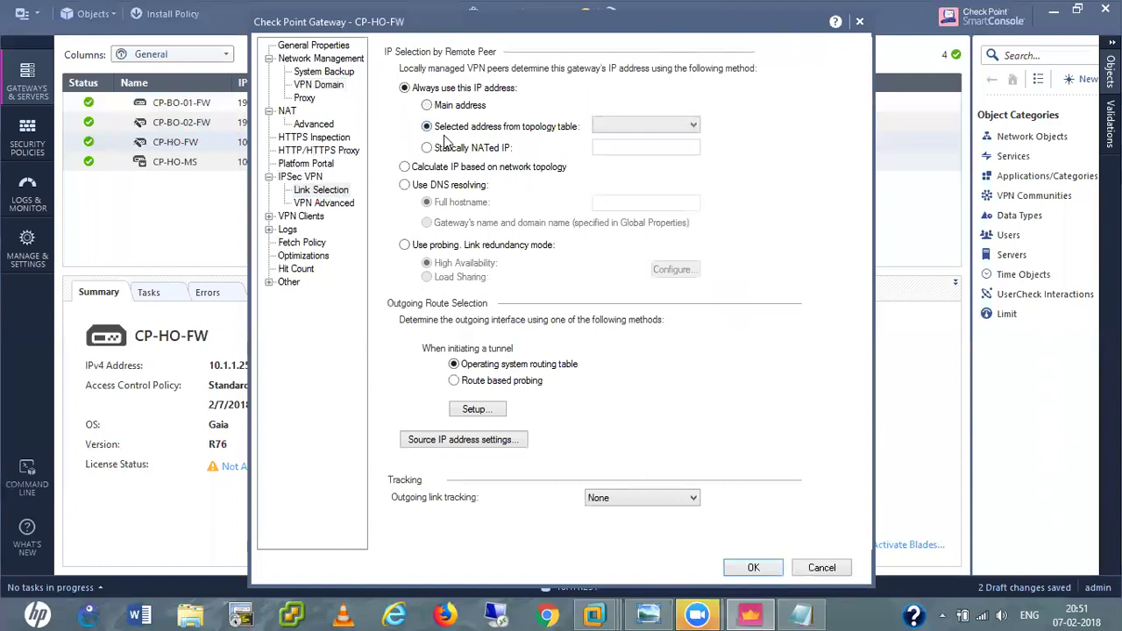
pyautogui.click(646, 126)
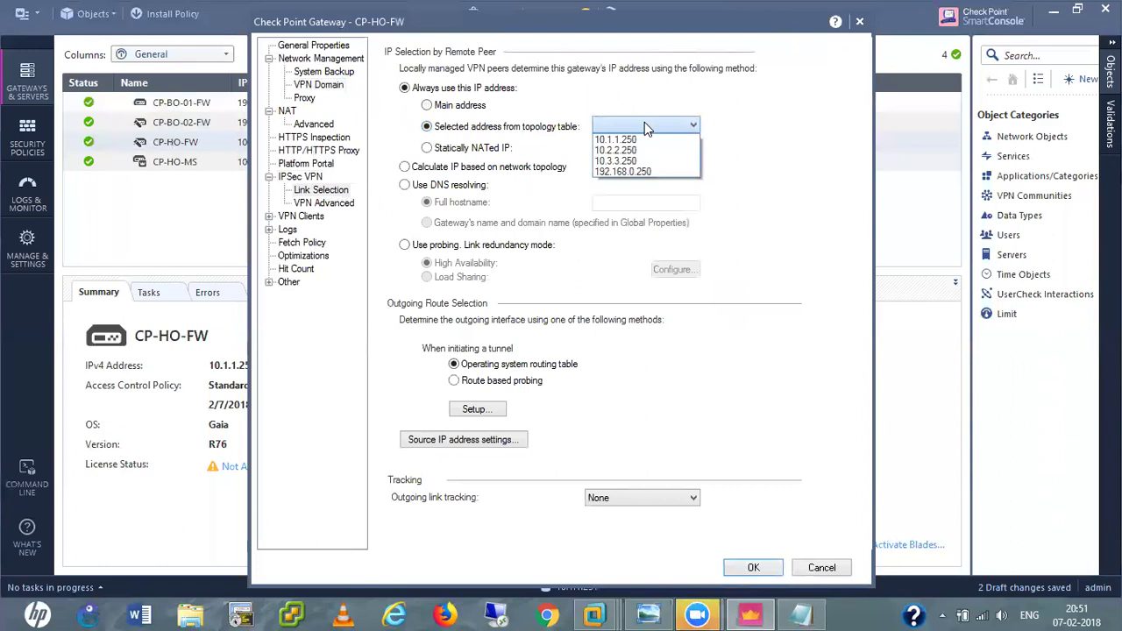
pyautogui.click(641, 172)
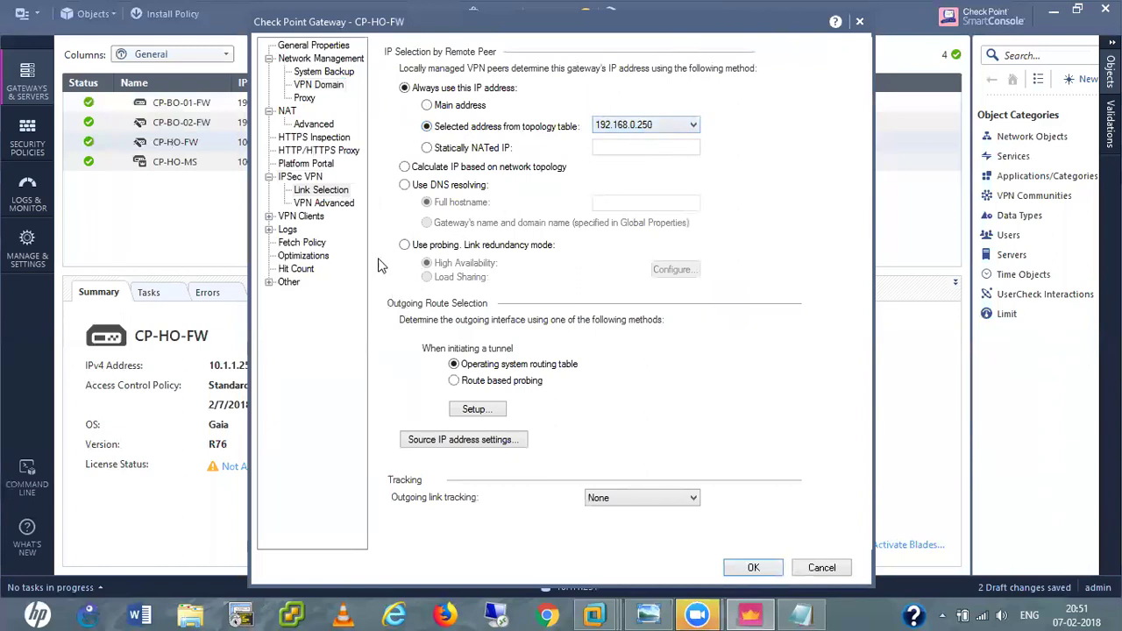
pyautogui.click(337, 205)
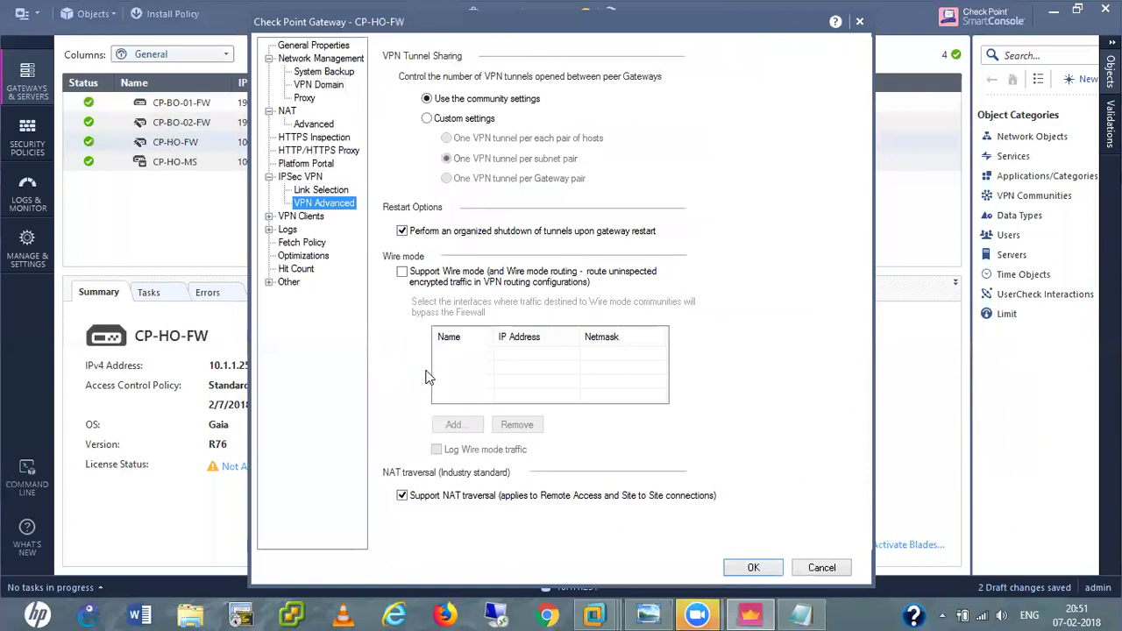
pyautogui.click(754, 568)
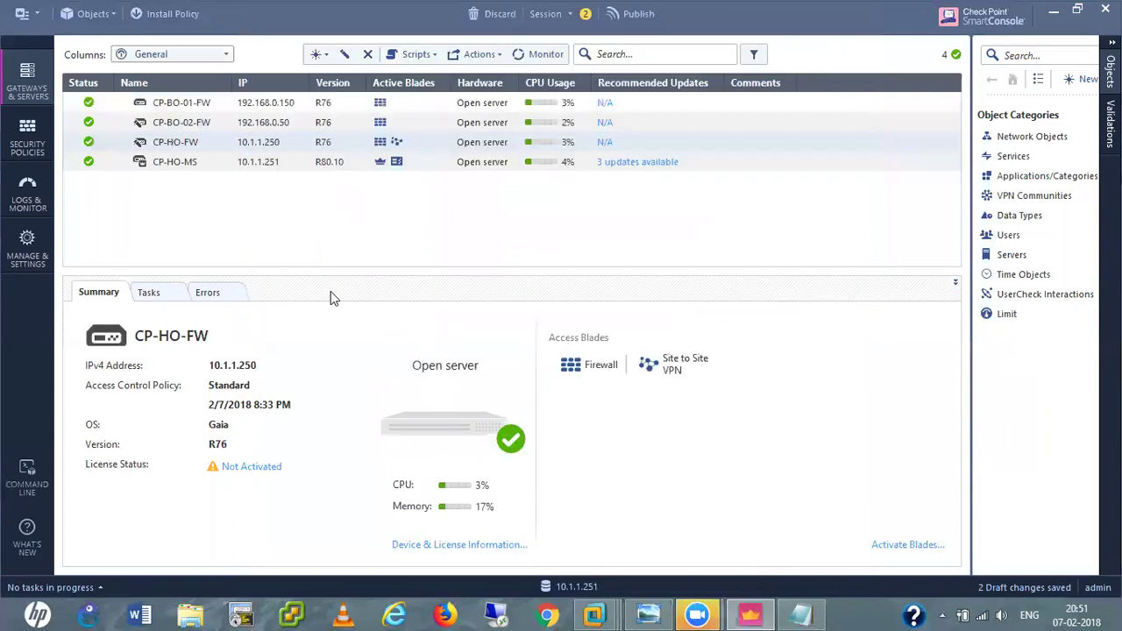
# Open CP-BO-01-FW's gateway properties and enable the IPSec VPN blade.
pyautogui.click(189, 103)
pyautogui.doubleClick(189, 104)
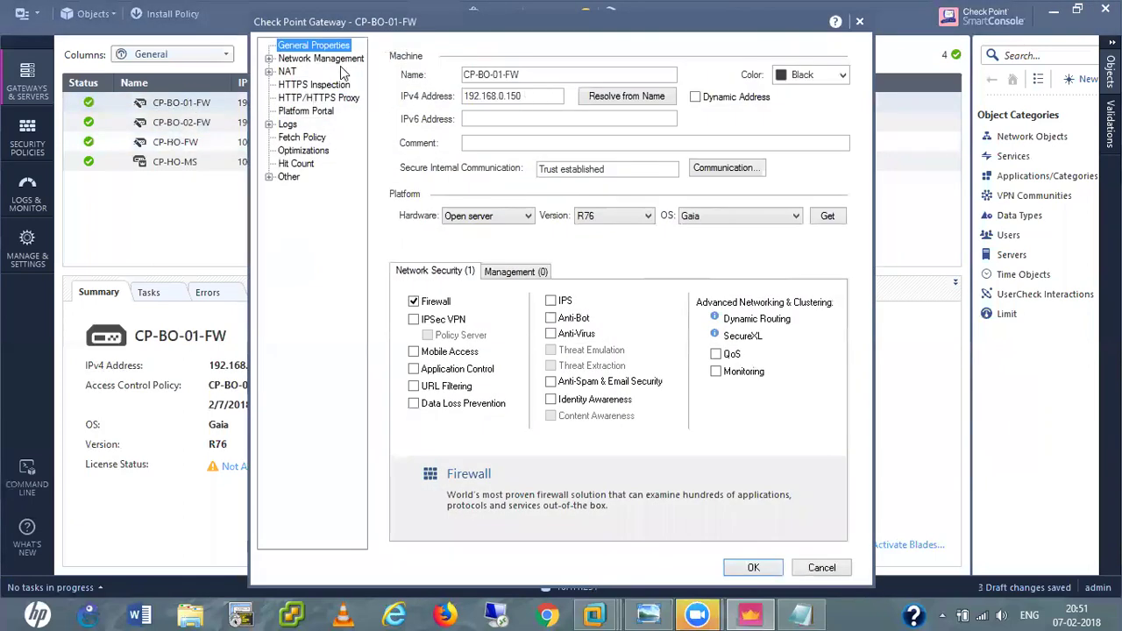
pyautogui.click(269, 59)
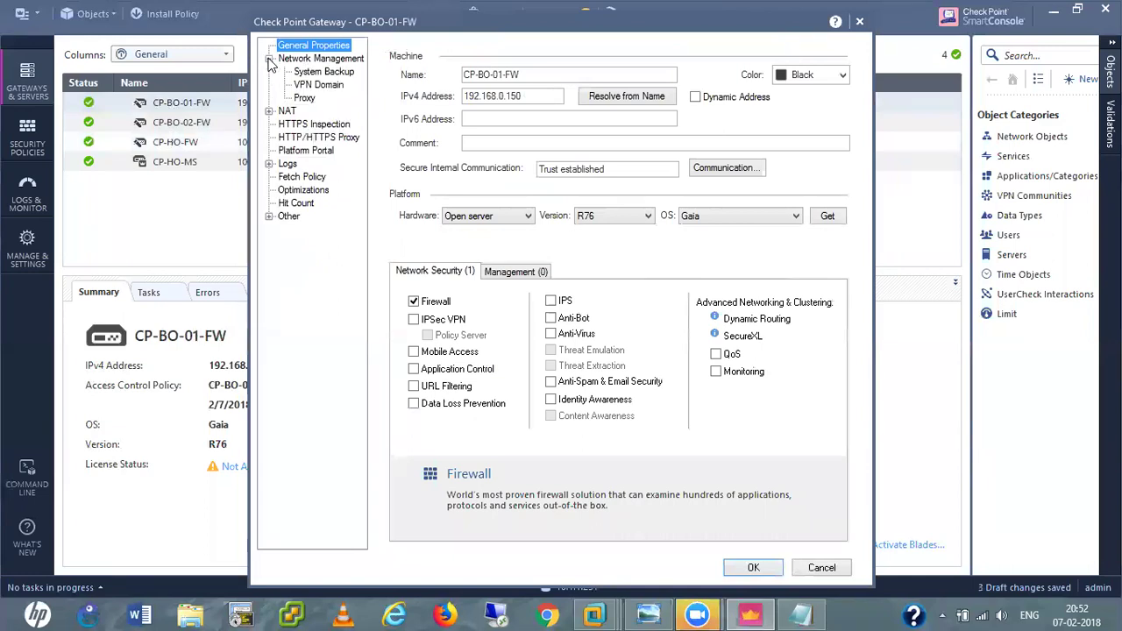
pyautogui.click(317, 84)
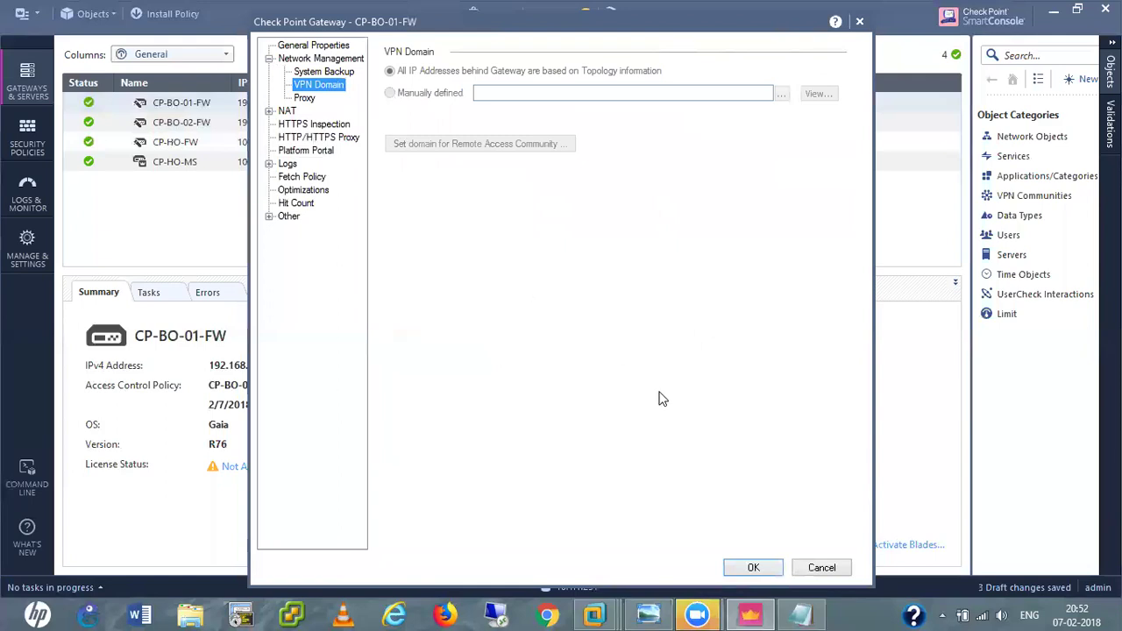
pyautogui.click(296, 48)
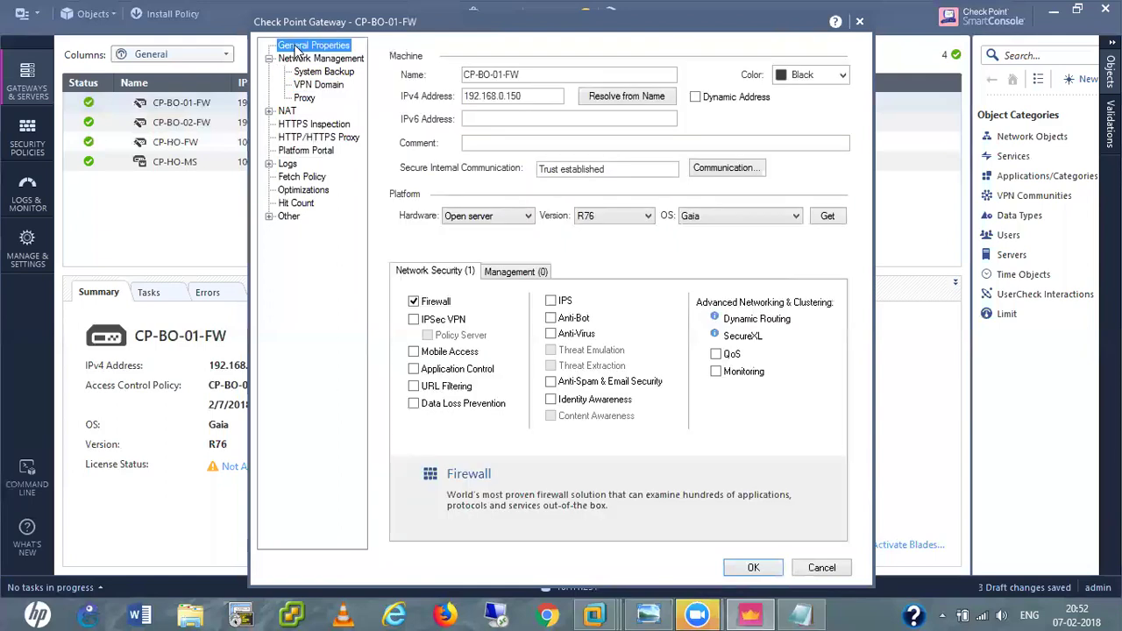
pyautogui.click(414, 320)
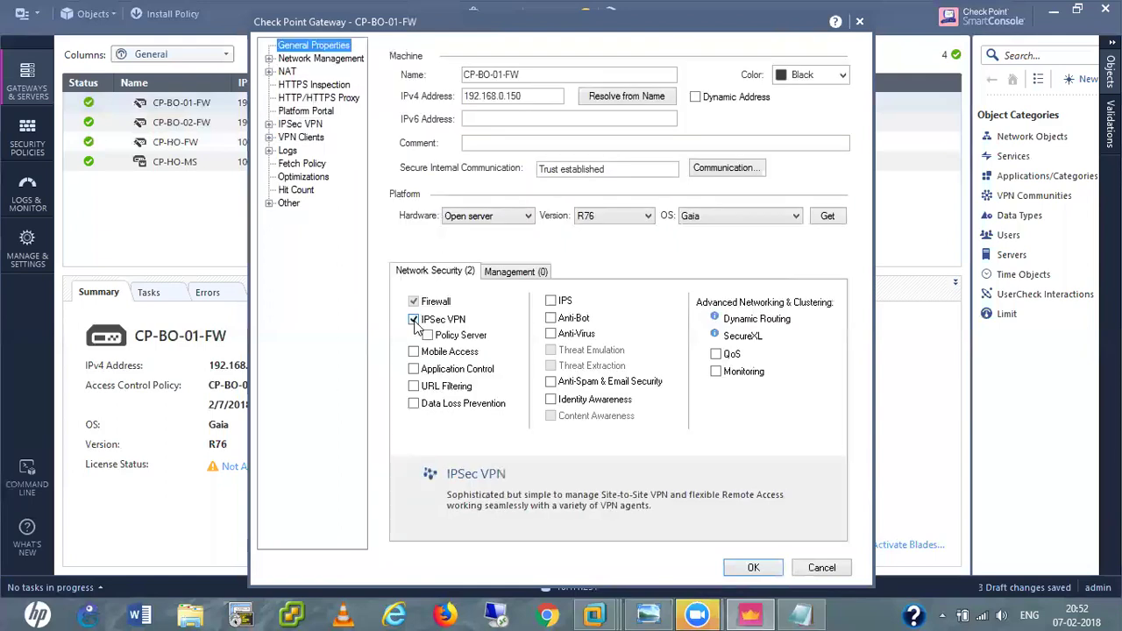
# Set CP-BO-01-FW's VPN domain to Manually defined with the VPN-Networks group.
pyautogui.click(268, 59)
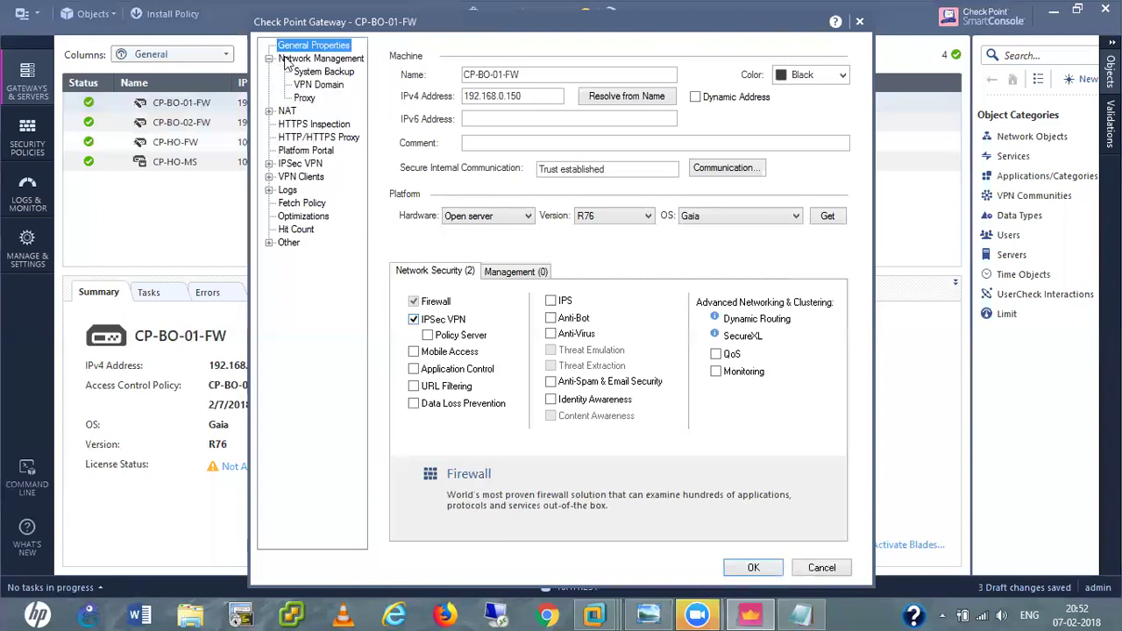
pyautogui.click(319, 85)
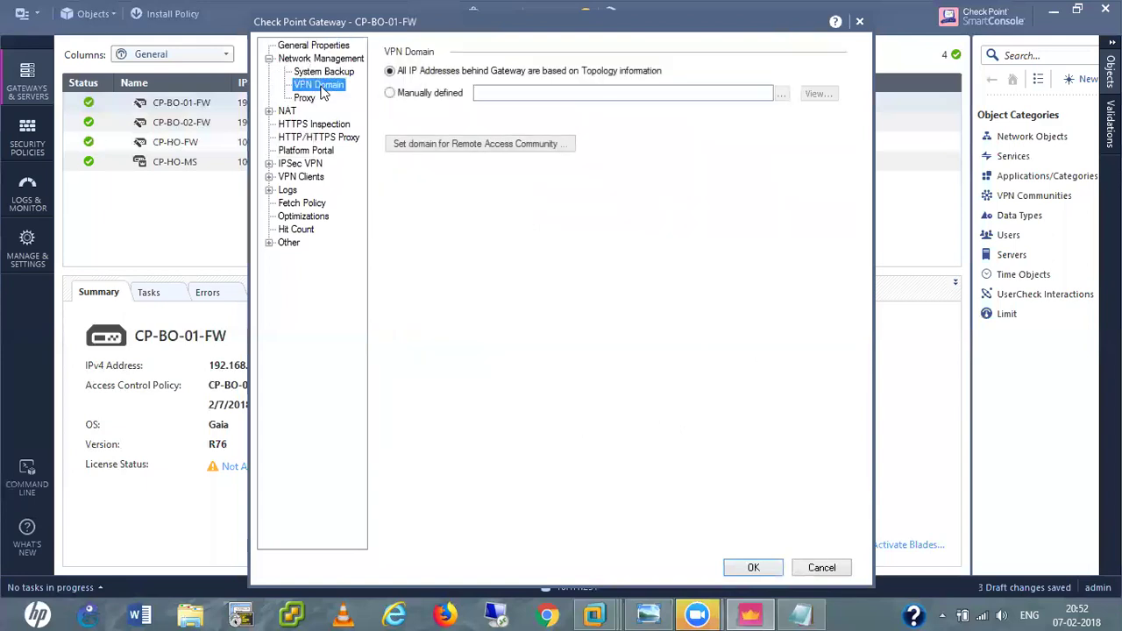
pyautogui.click(391, 94)
pyautogui.click(782, 96)
pyautogui.click(535, 202)
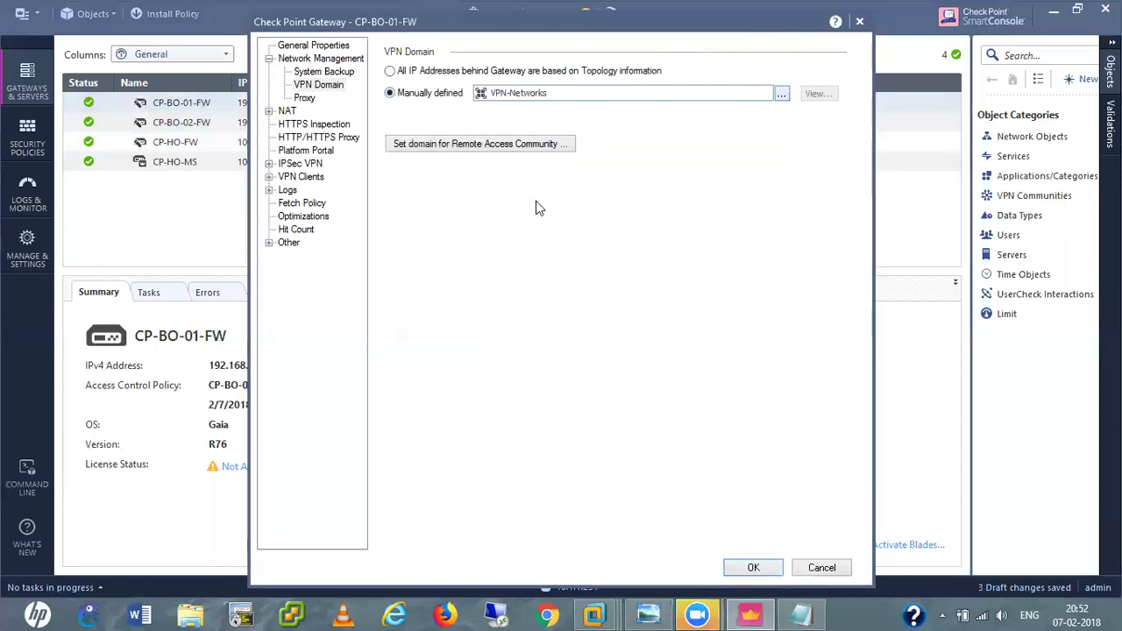
pyautogui.click(269, 164)
pyautogui.click(301, 165)
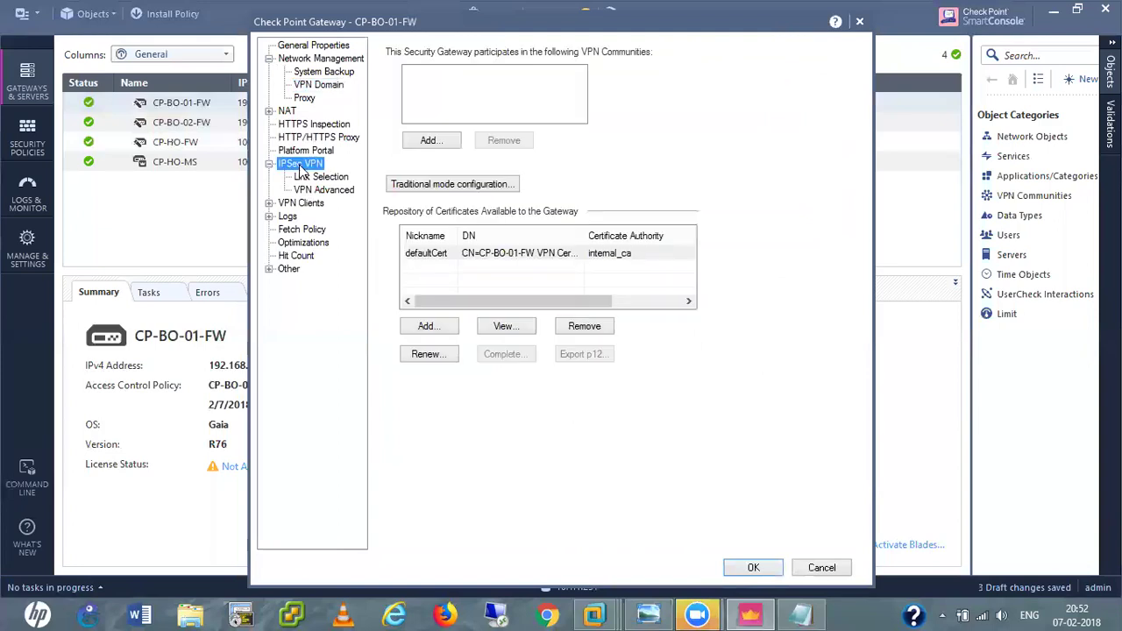
# In traditional mode IKE, enable AES-128, SHA-384, AES-XCBC and pre-shared secret authentication.
pyautogui.click(418, 184)
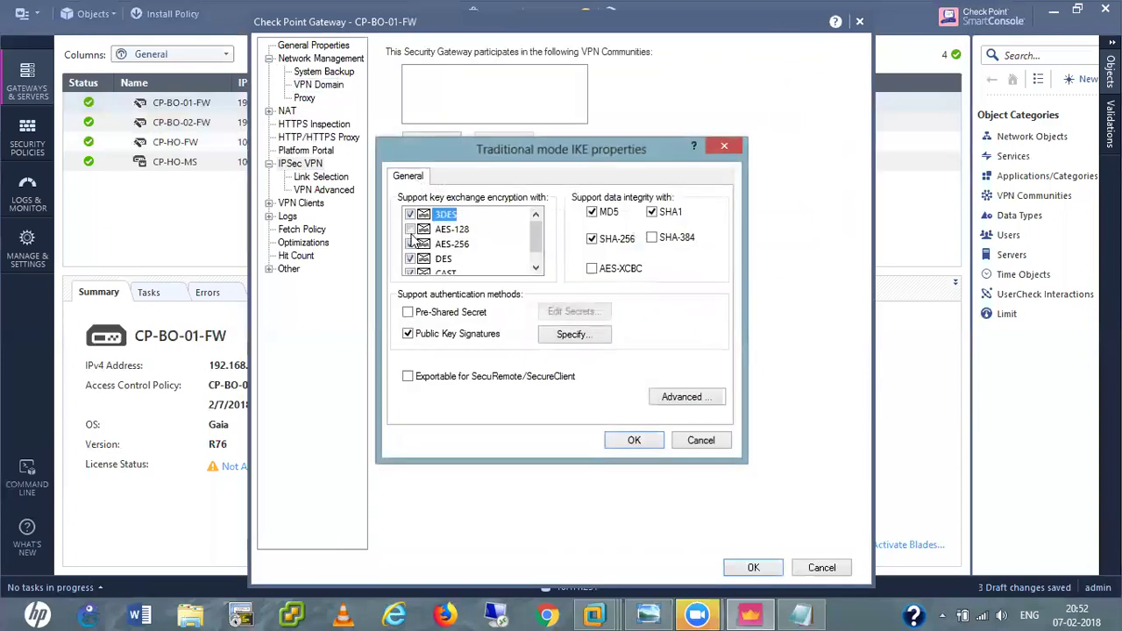
pyautogui.click(411, 230)
pyautogui.scroll(-1, 440, 260)
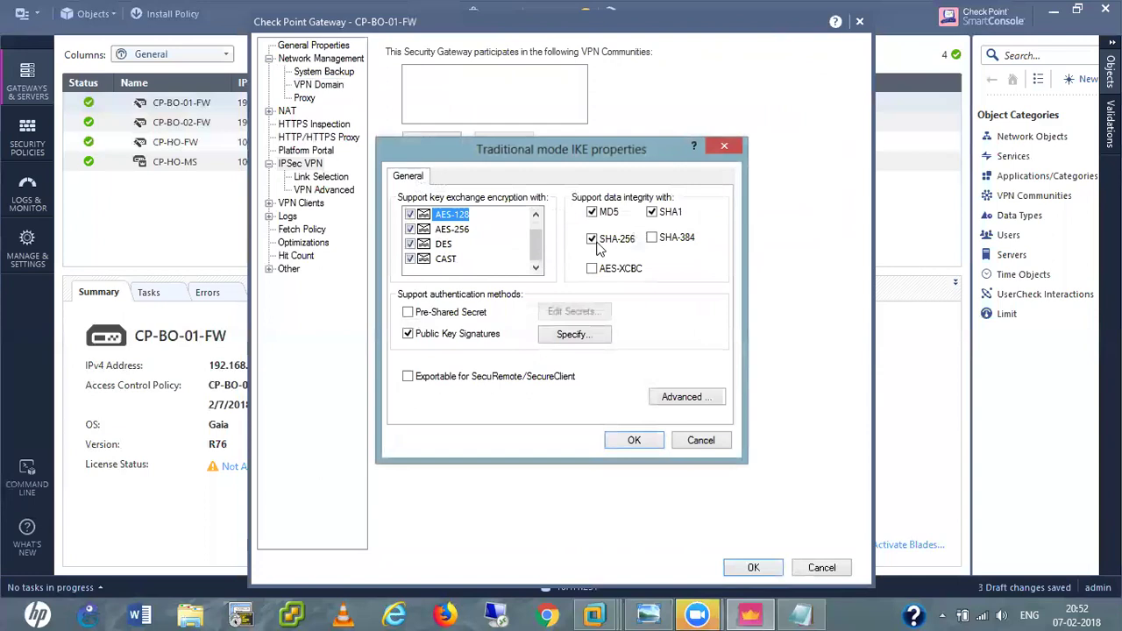
pyautogui.click(654, 238)
pyautogui.click(409, 313)
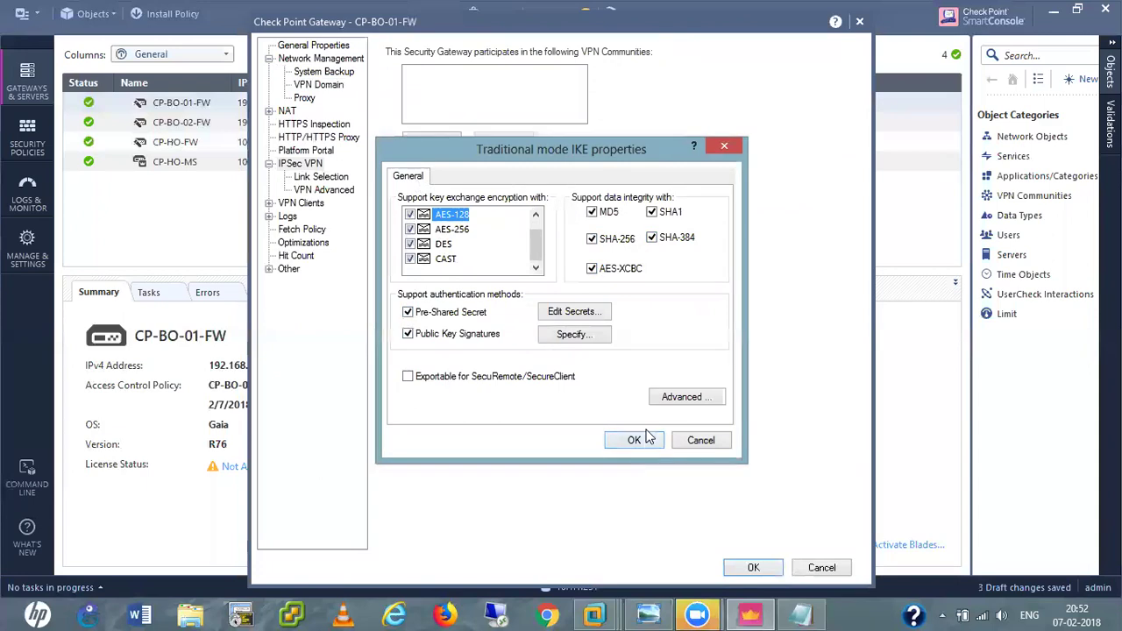
# Allow Diffie-Hellman groups 5, 14, 19 and 20 in advanced IKE properties and confirm both dialogs.
pyautogui.click(692, 400)
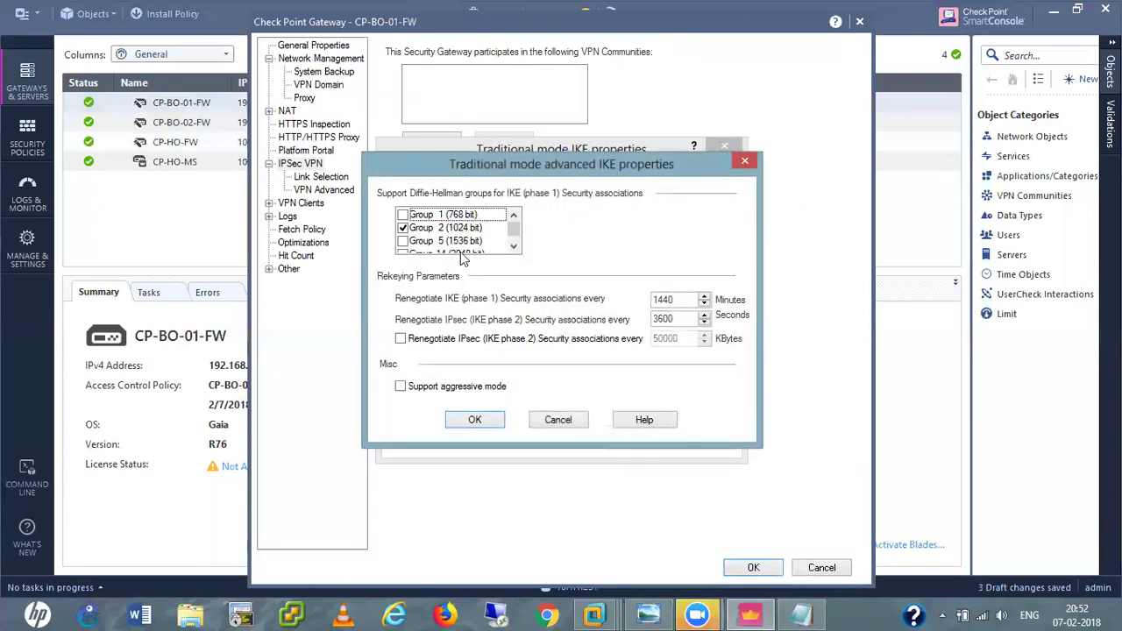
pyautogui.click(402, 215)
pyautogui.click(402, 242)
pyautogui.click(402, 254)
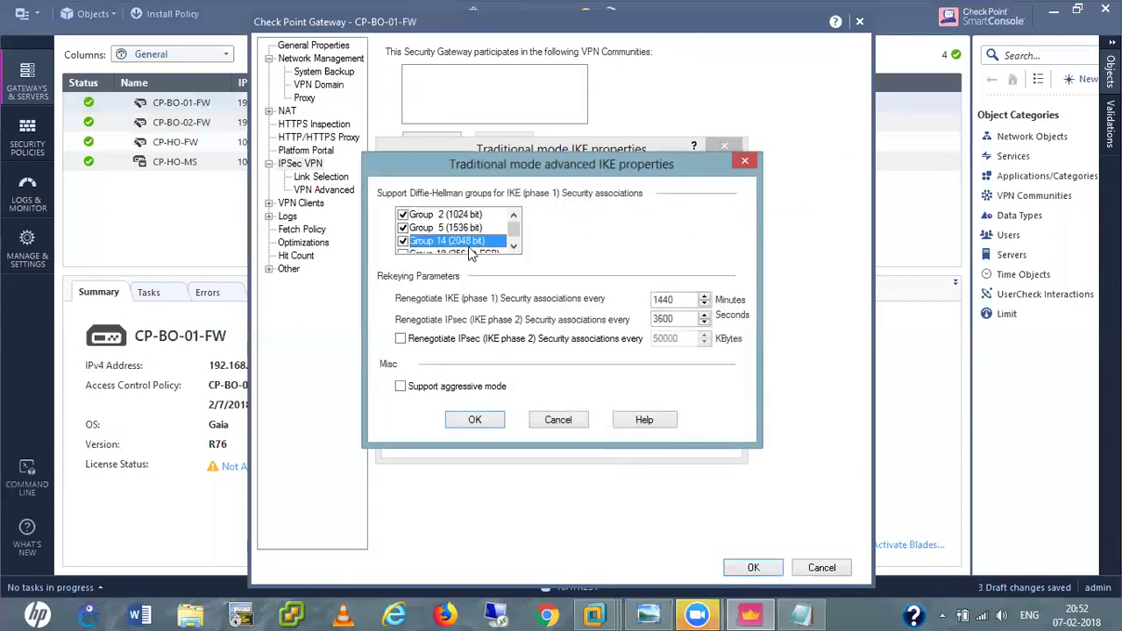
pyautogui.scroll(-1, 510, 229)
pyautogui.click(403, 228)
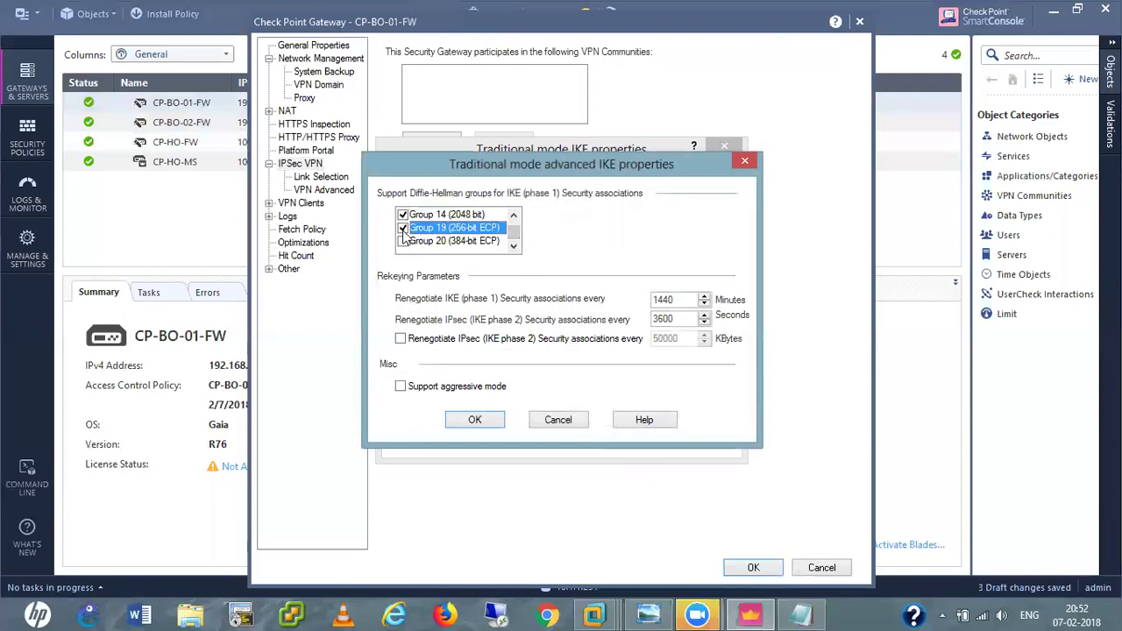
pyautogui.click(402, 241)
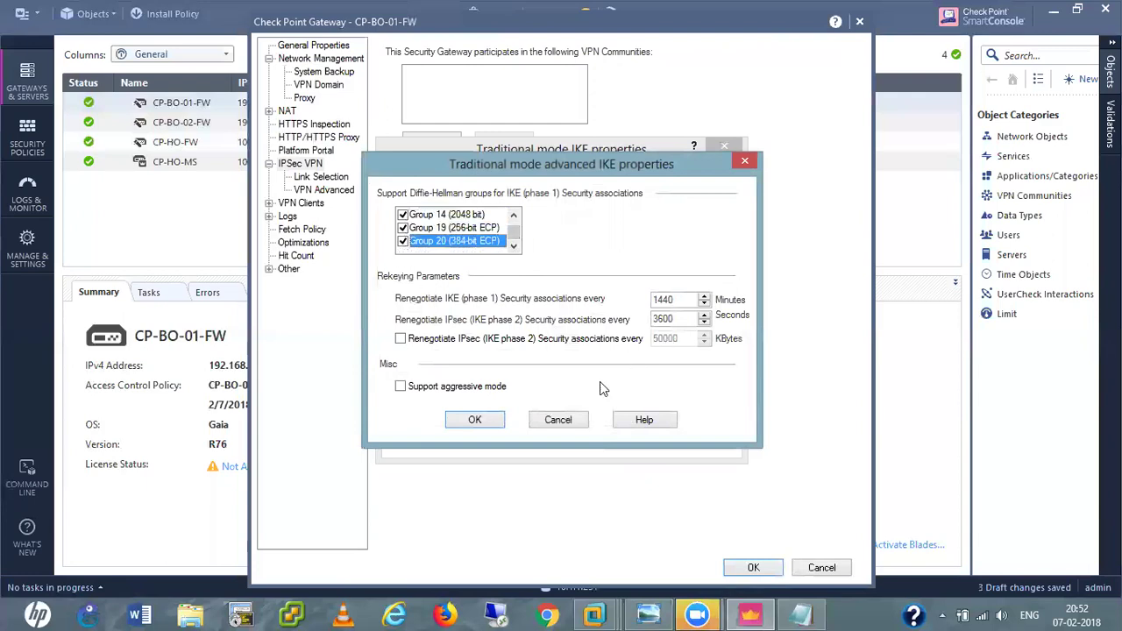
pyautogui.click(475, 420)
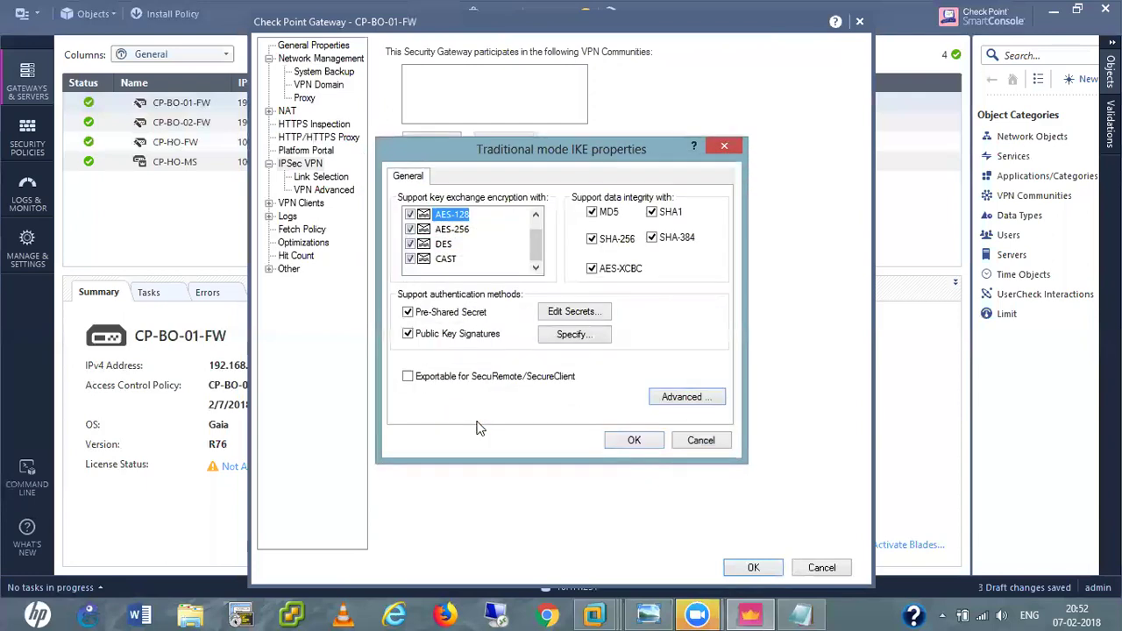
pyautogui.click(634, 441)
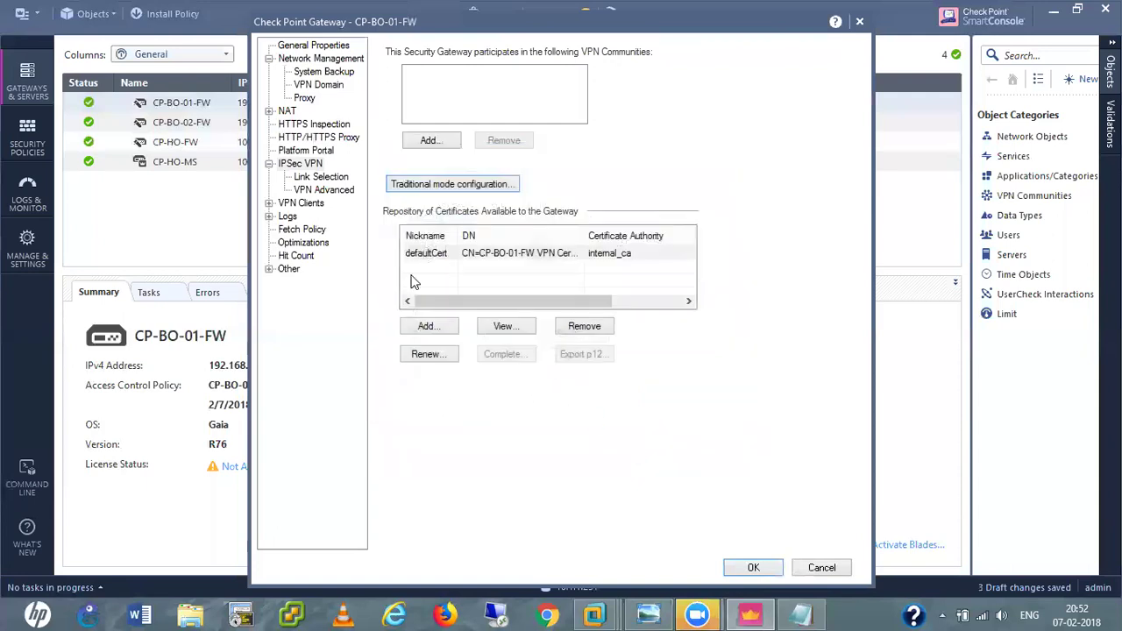
# Point CP-BO-01-FW's link selection to 192.168.0.150, save the gateway, and open CP-BO-02-FW's properties.
pyautogui.click(307, 178)
pyautogui.click(428, 128)
pyautogui.click(624, 123)
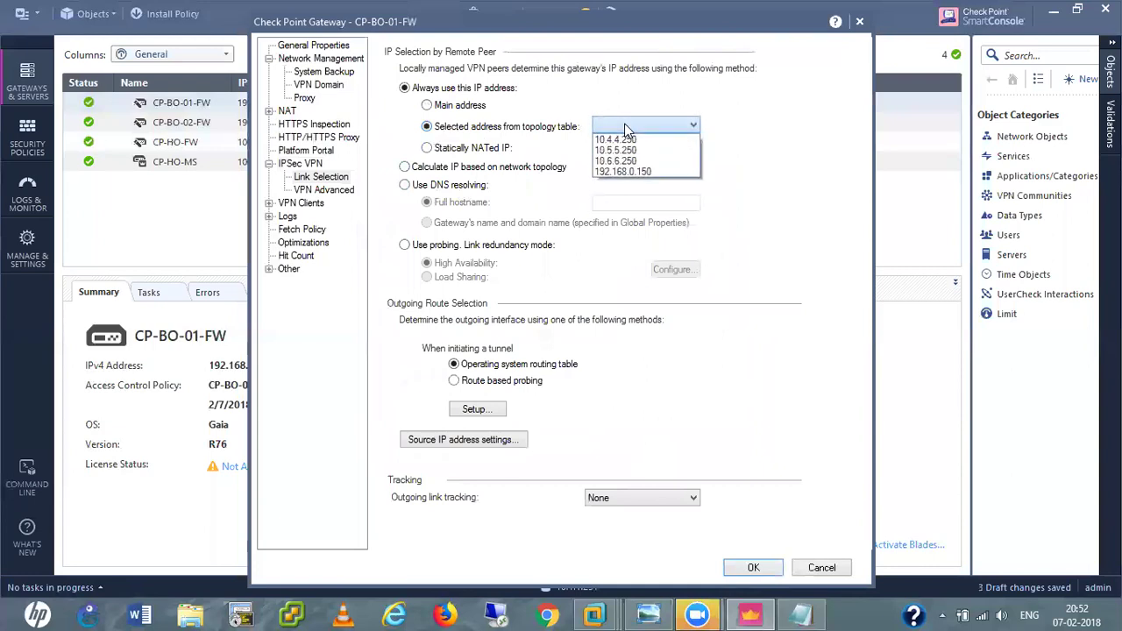
pyautogui.click(631, 173)
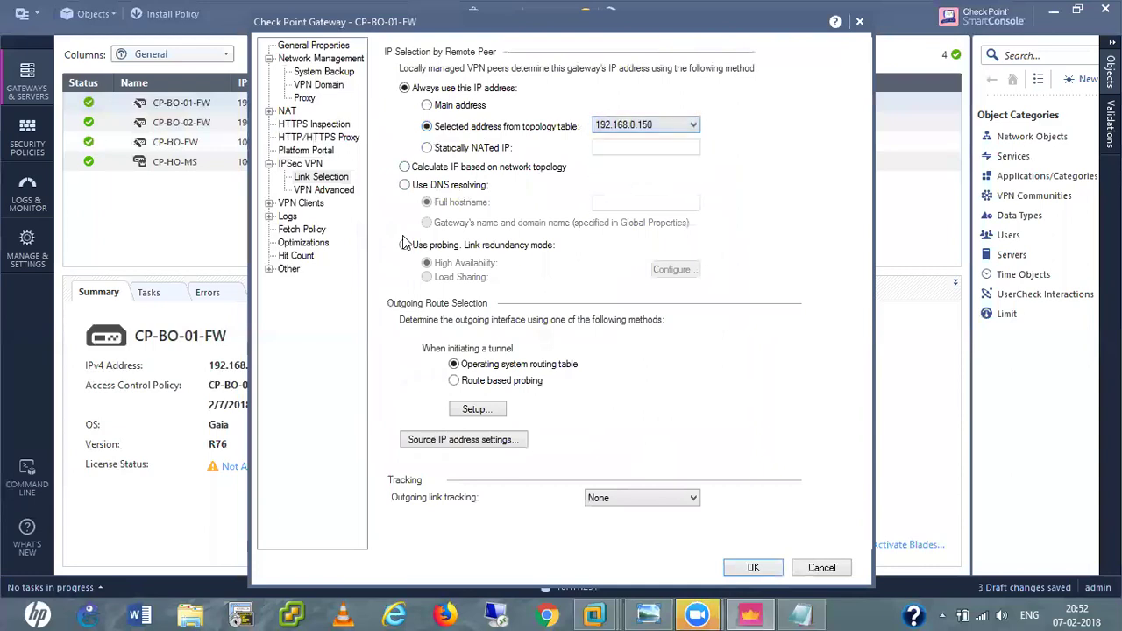
pyautogui.click(329, 192)
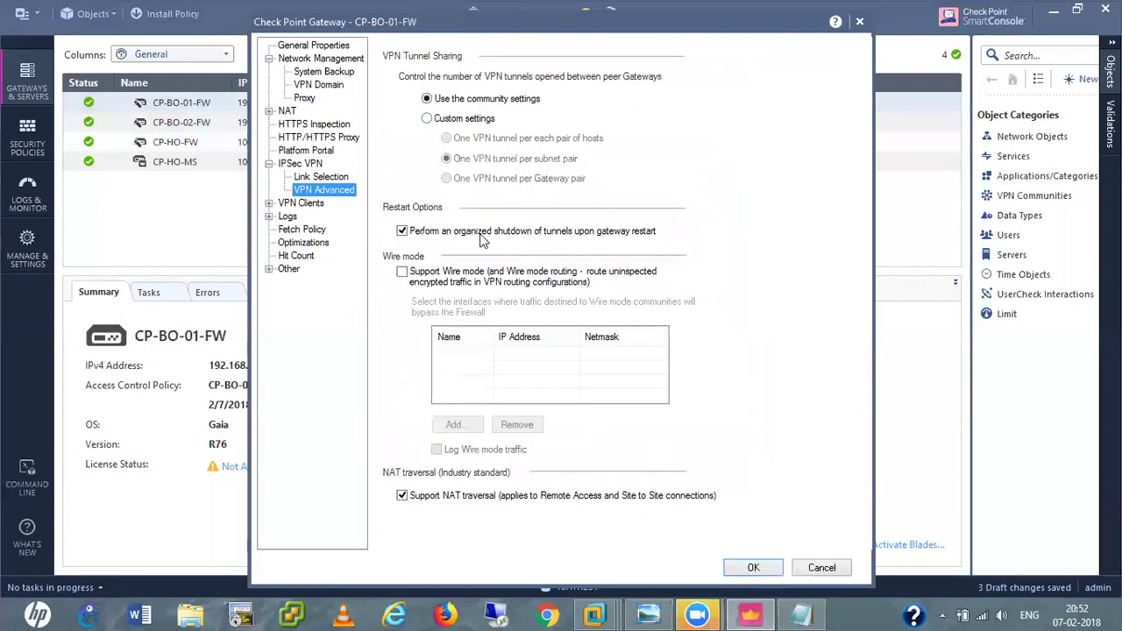
pyautogui.click(753, 569)
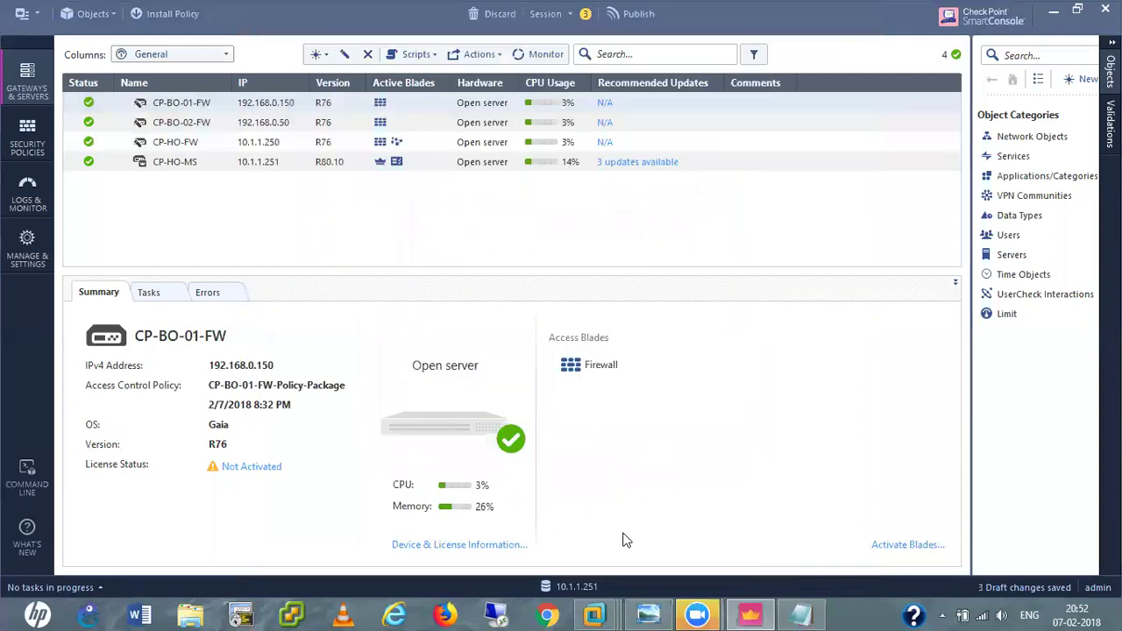
pyautogui.doubleClick(186, 125)
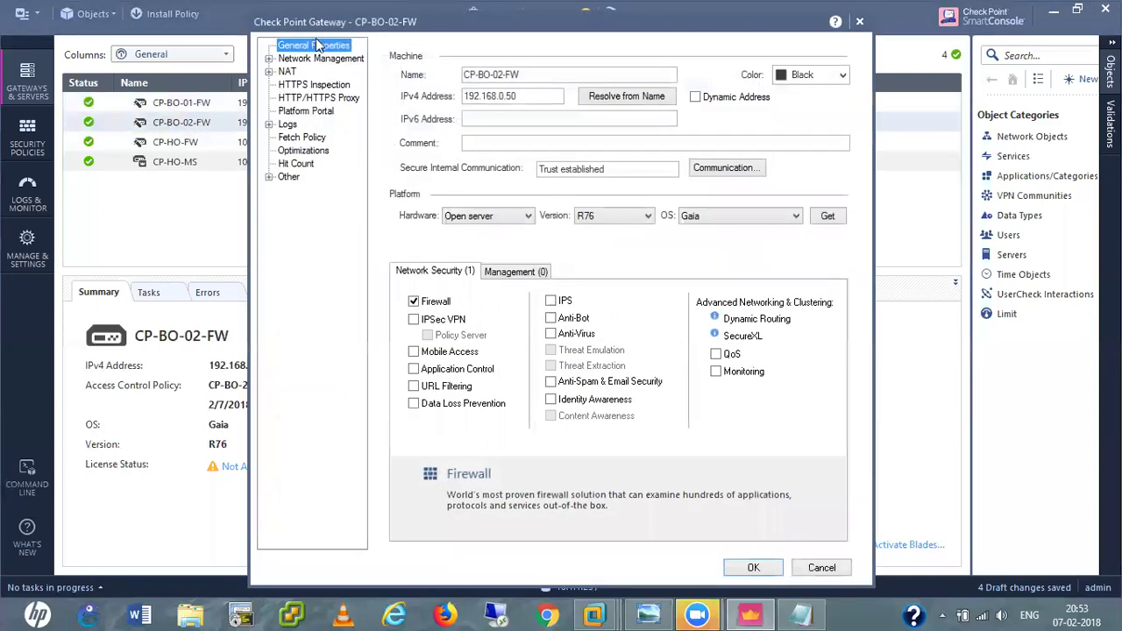
# Check the IPSec VPN blade on CP-BO-02-FW and define its VPN domain manually as VPN-Networks.
pyautogui.click(413, 321)
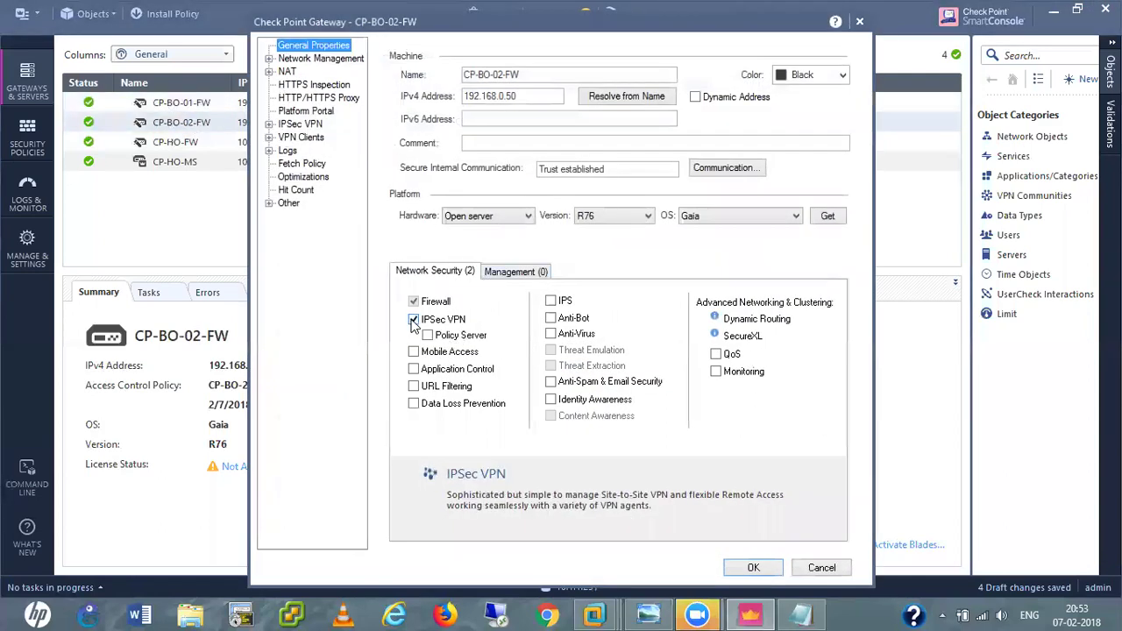
pyautogui.click(269, 58)
pyautogui.click(318, 85)
pyautogui.click(438, 95)
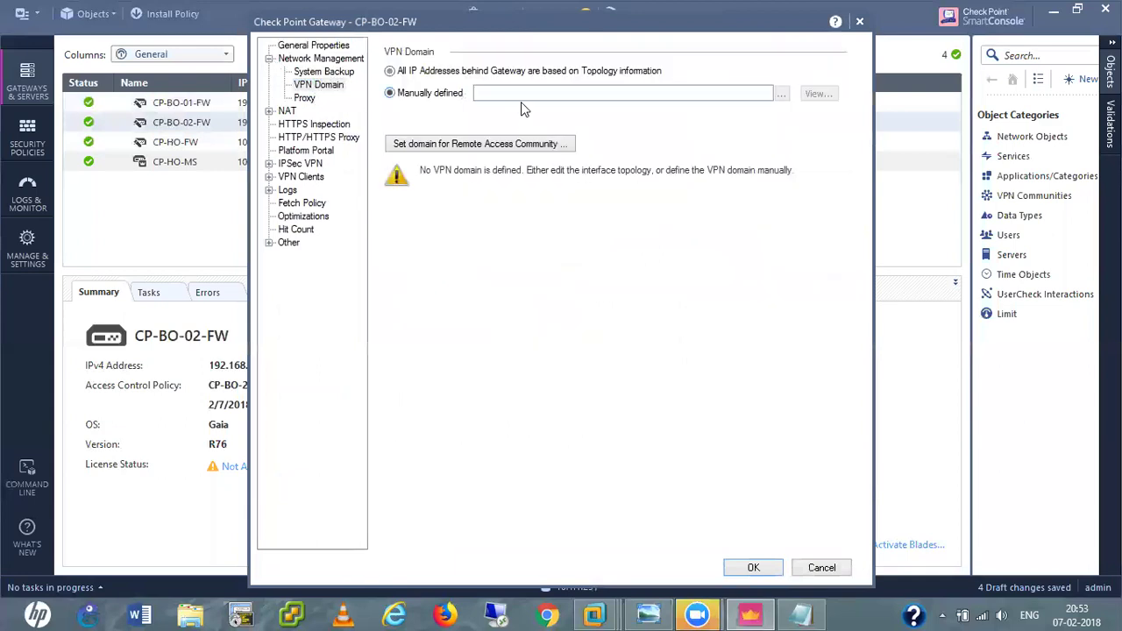
pyautogui.click(785, 94)
pyautogui.click(526, 204)
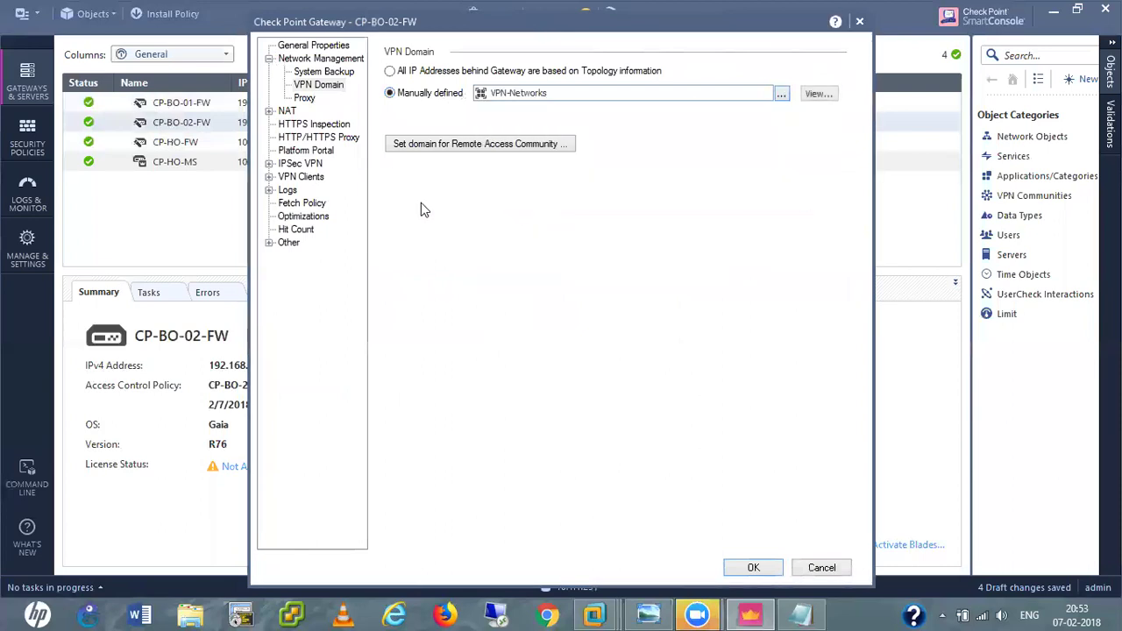
pyautogui.click(269, 164)
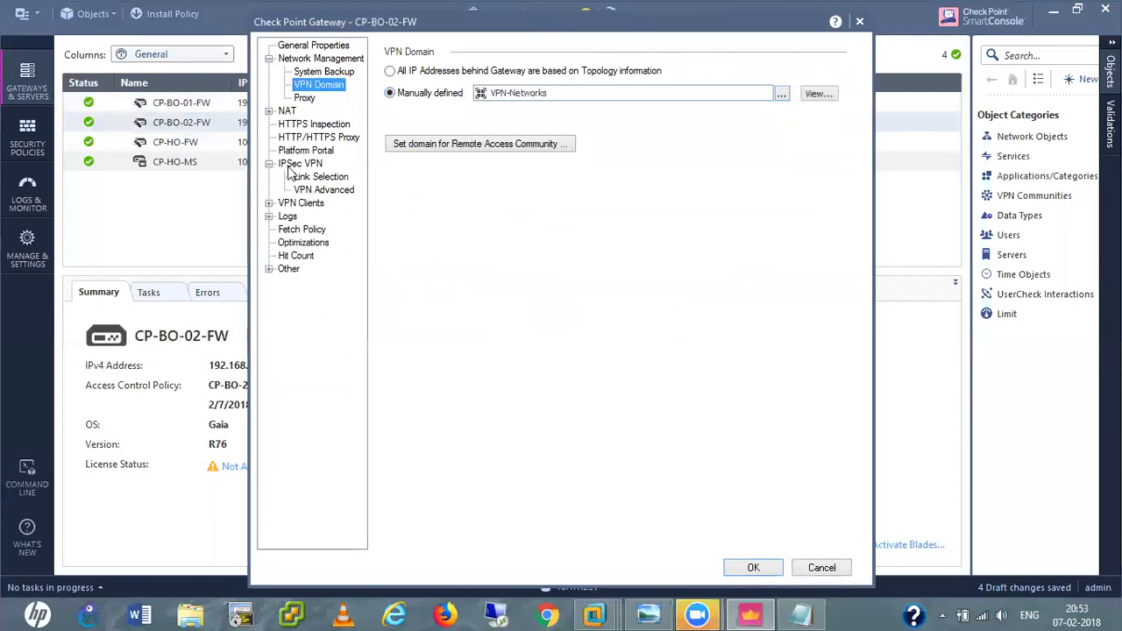
pyautogui.click(298, 164)
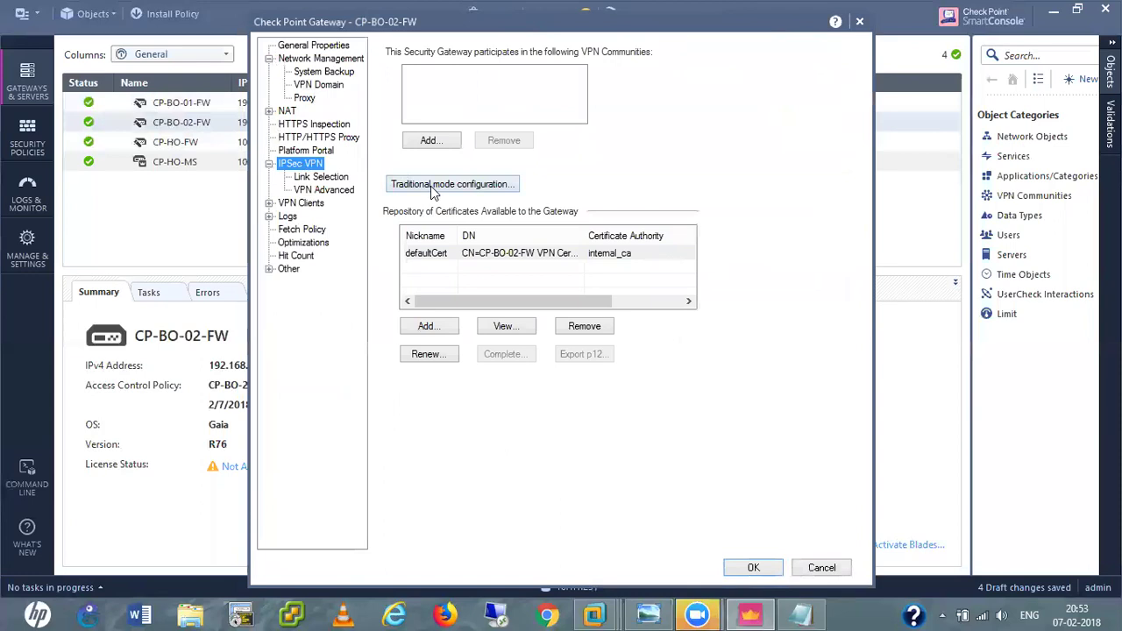
# In traditional mode IKE, enable SHA-384, AES-XCBC and pre-shared secret authentication.
pyautogui.click(431, 184)
pyautogui.click(424, 230)
pyautogui.scroll(-1, 469, 259)
pyautogui.click(653, 239)
pyautogui.click(592, 269)
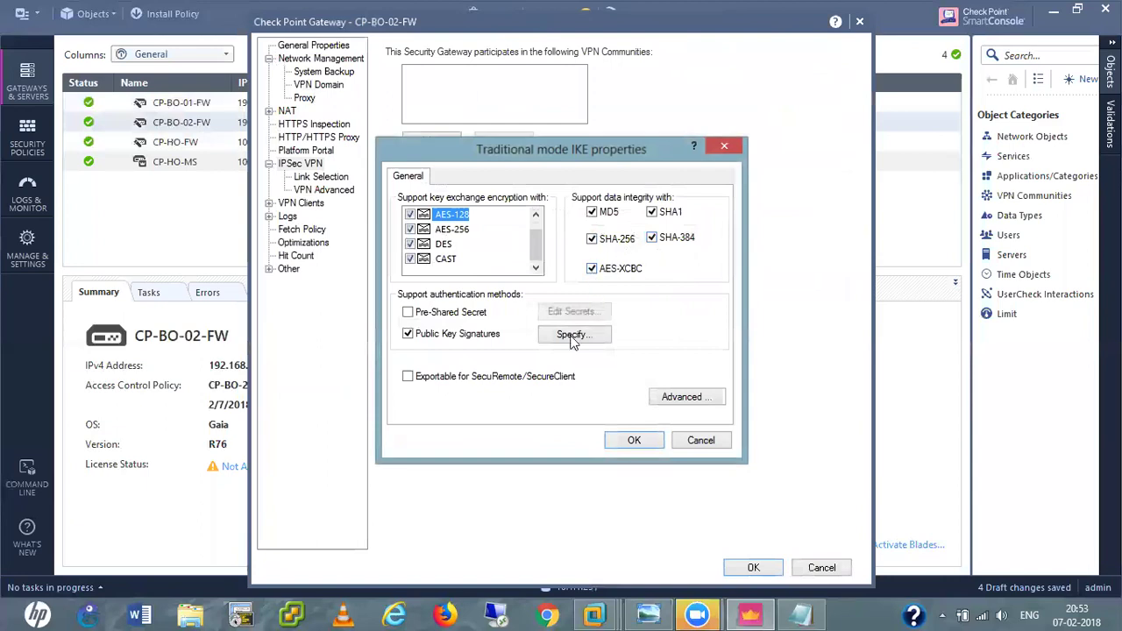
pyautogui.click(471, 315)
# Allow Diffie-Hellman groups 5, 14, 19 and 20 in advanced IKE properties and confirm both dialogs.
pyautogui.click(684, 397)
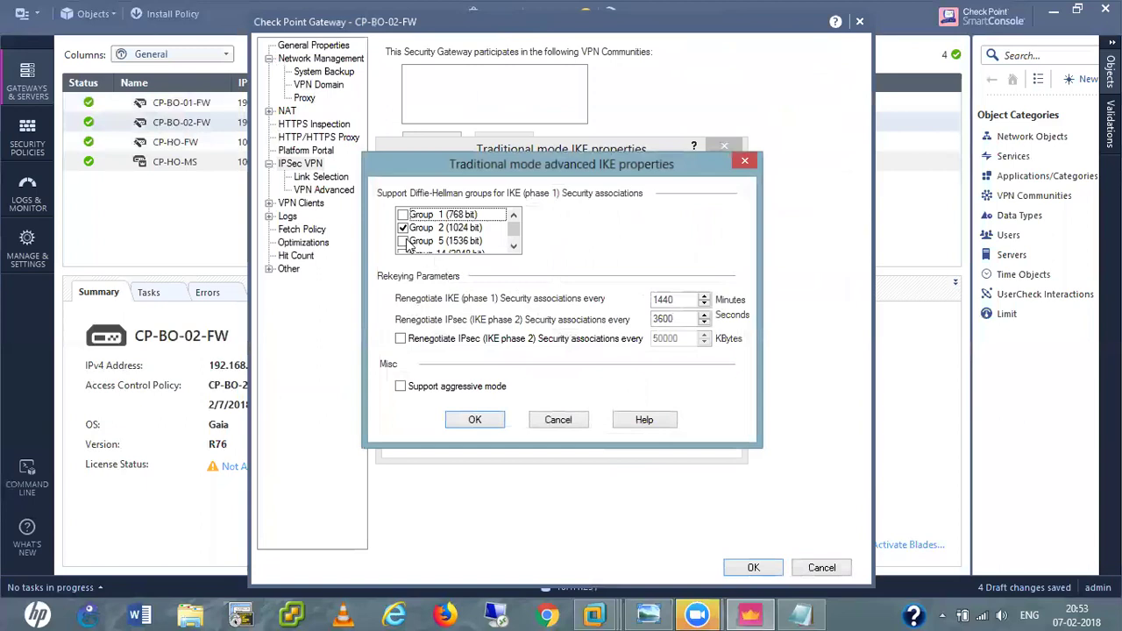
pyautogui.click(403, 242)
pyautogui.click(404, 253)
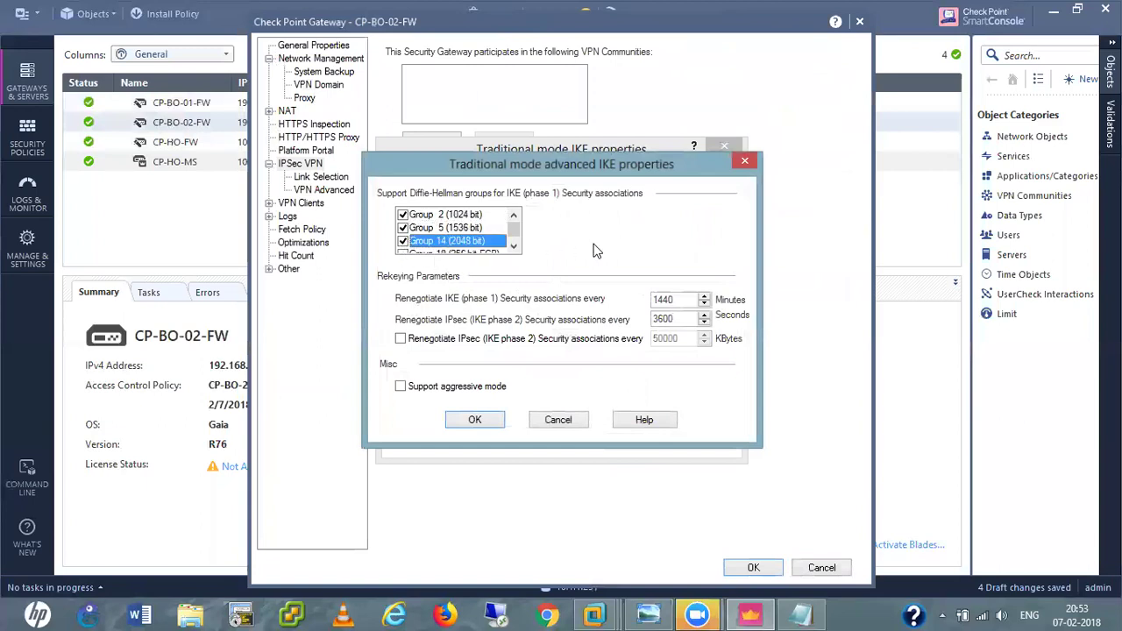
pyautogui.moveTo(514, 230); pyautogui.dragTo(518, 246)
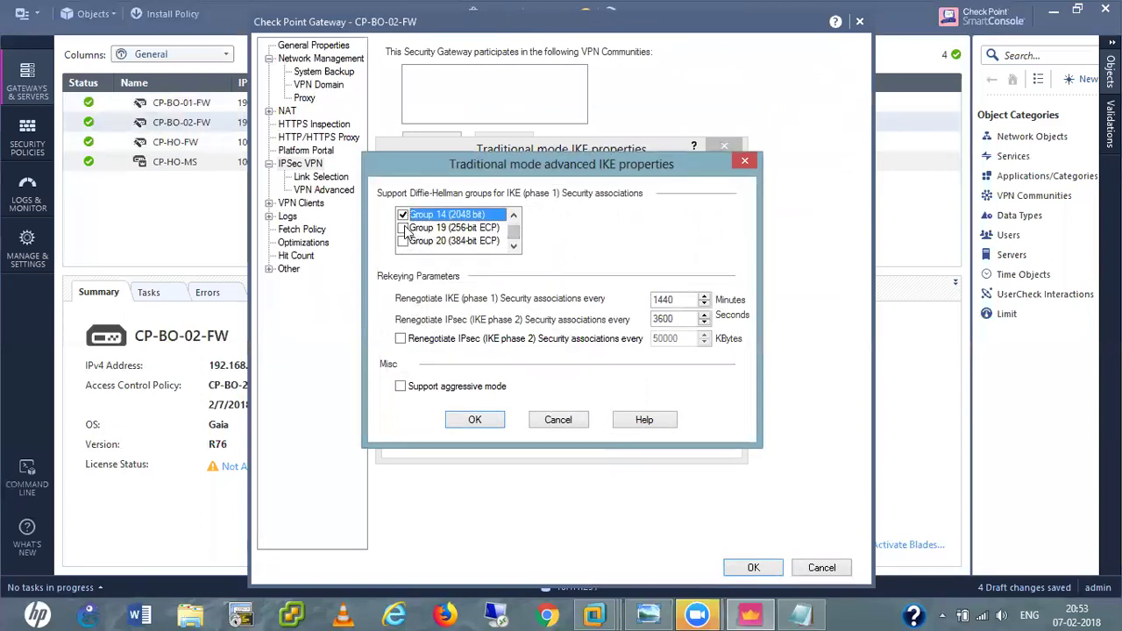
pyautogui.click(404, 228)
pyautogui.click(403, 241)
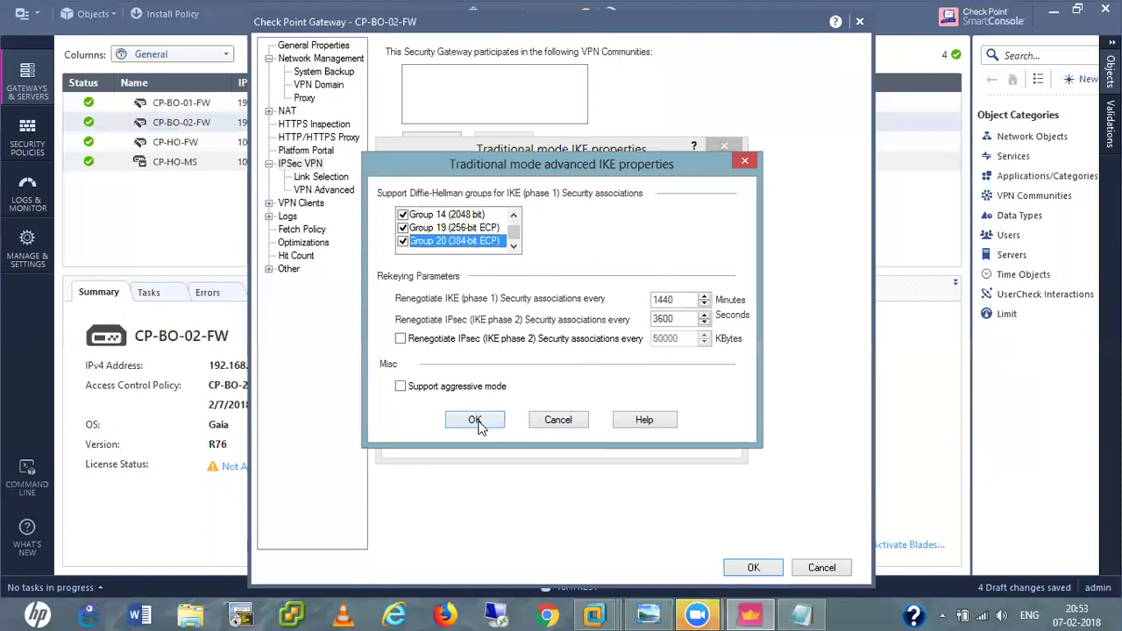
pyautogui.click(475, 421)
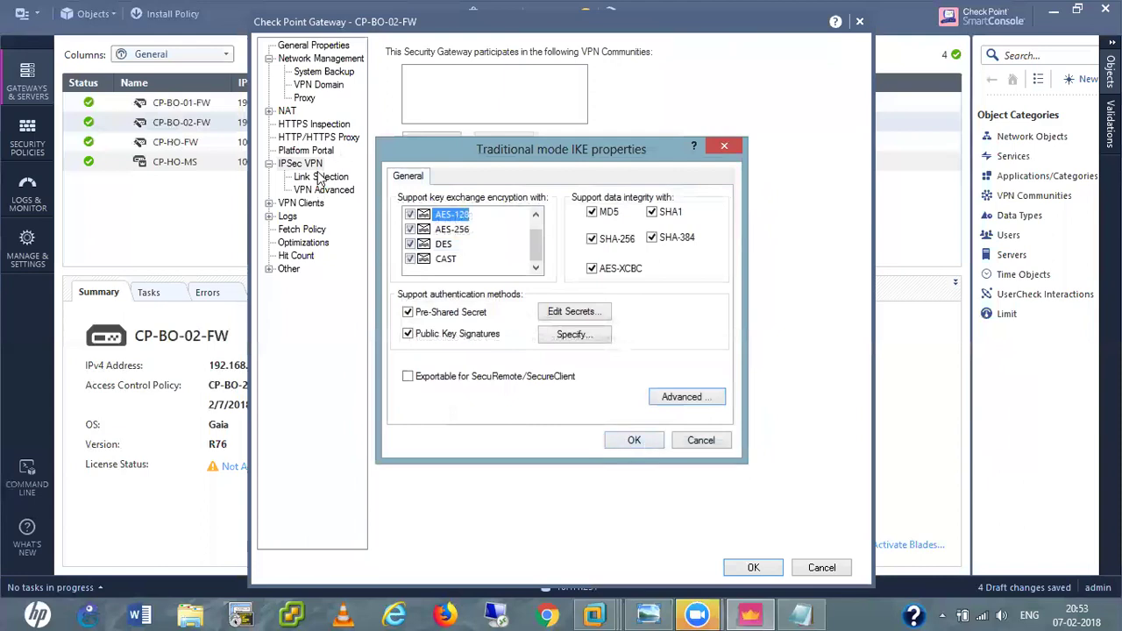
pyautogui.click(636, 442)
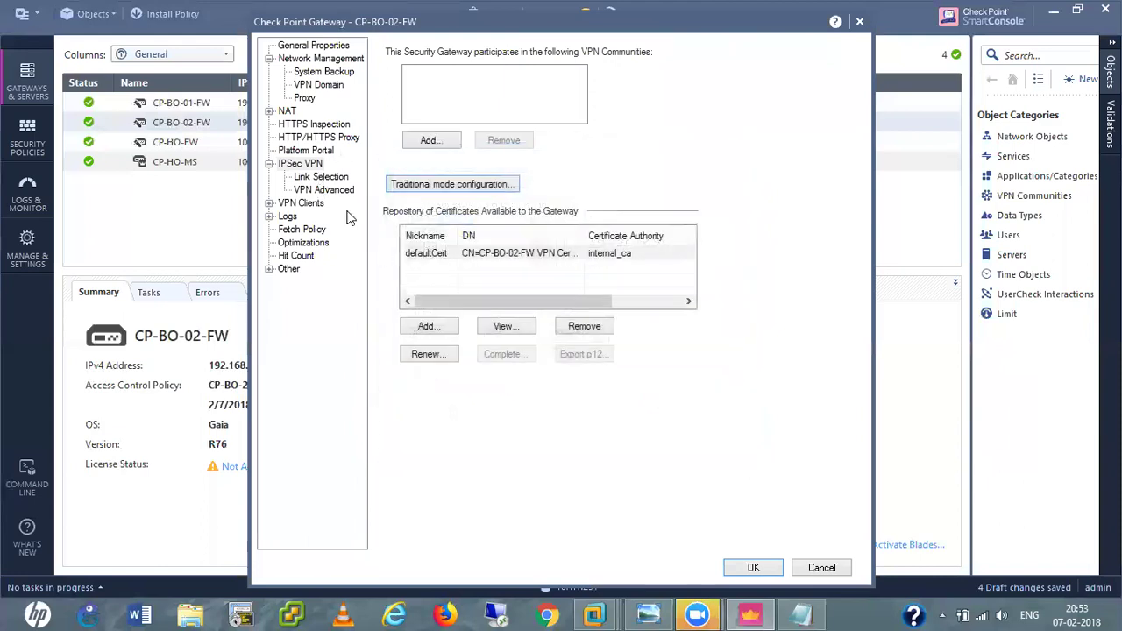
# Set CP-BO-02-FW's link selection to topology address 192.168.0.50, review VPN Advanced, and save.
pyautogui.click(320, 178)
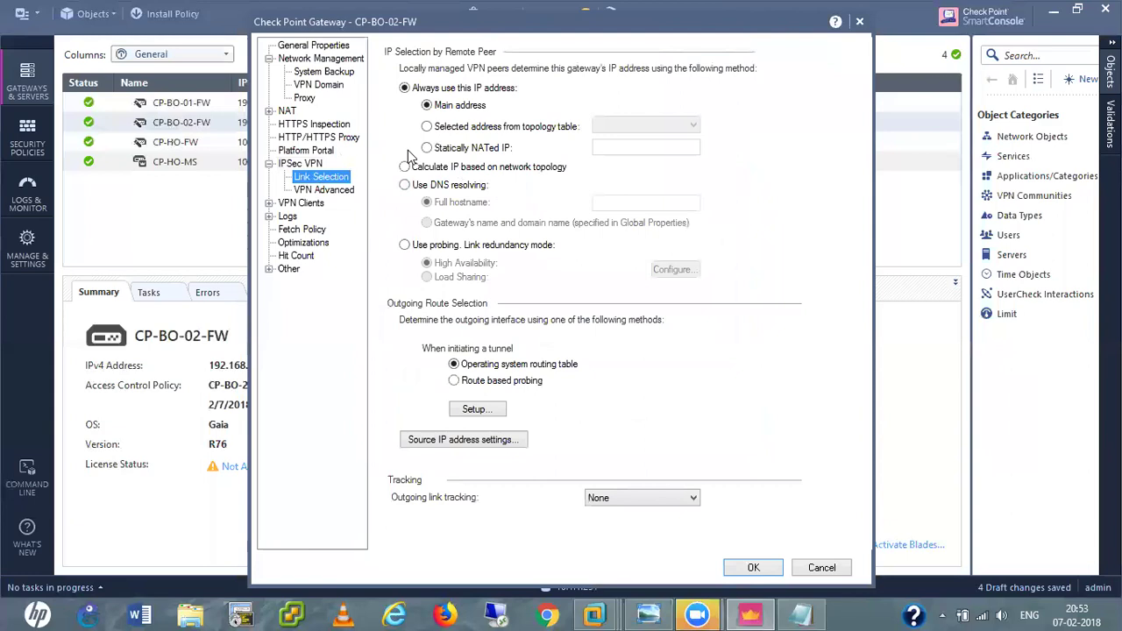
pyautogui.click(427, 127)
pyautogui.click(624, 127)
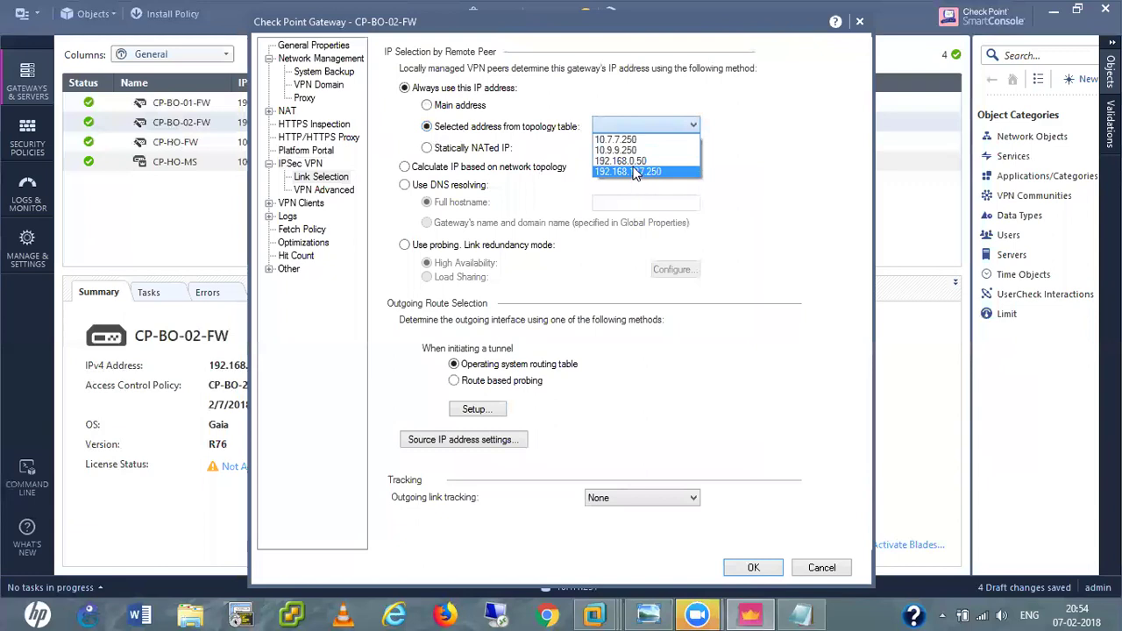
pyautogui.click(633, 163)
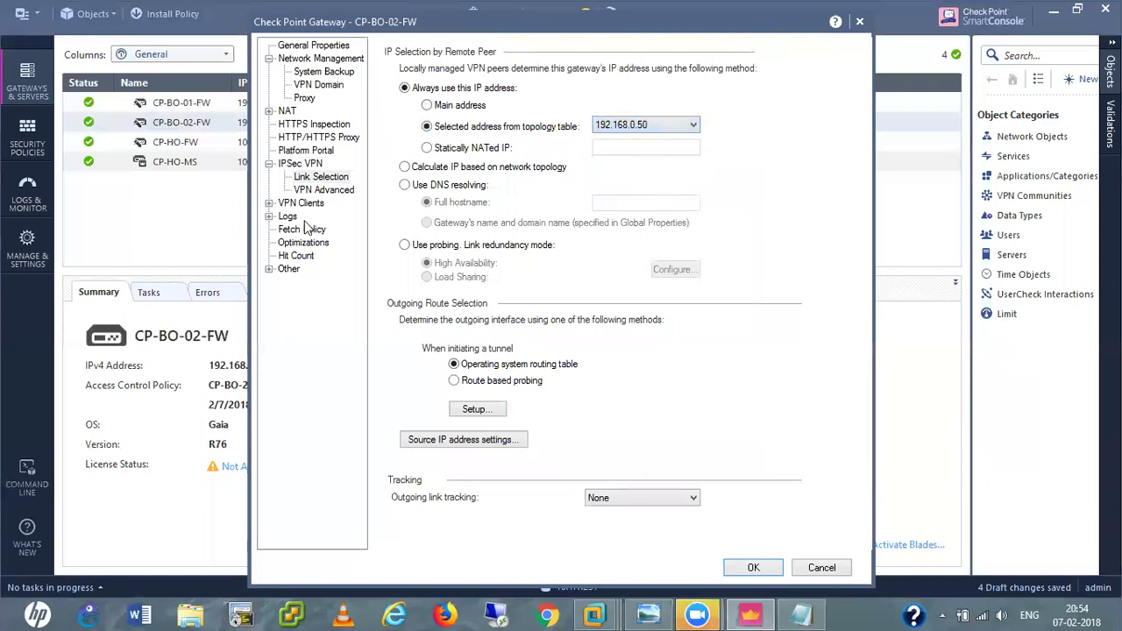
pyautogui.click(323, 194)
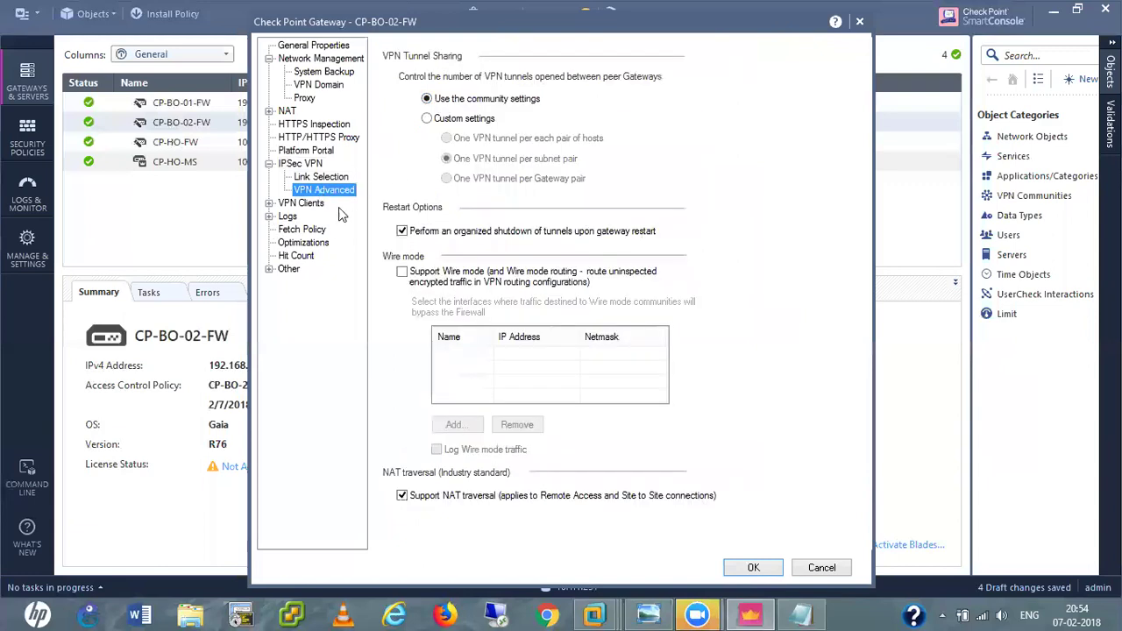
pyautogui.click(752, 570)
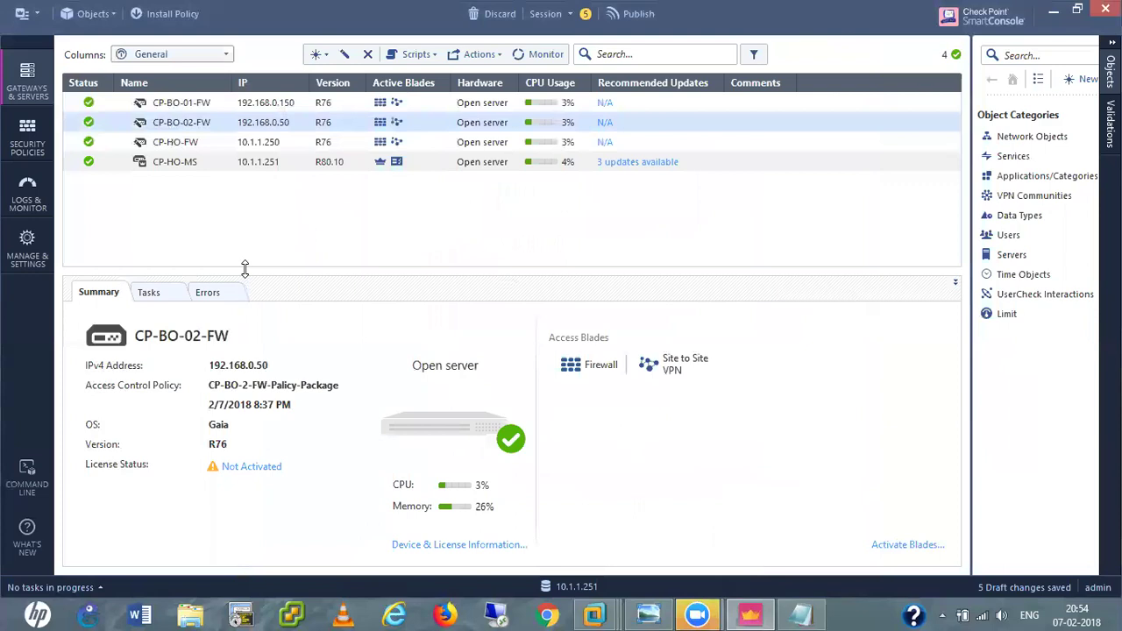
# Add 'Create VPN Community (Mess and Star).' as step 3 in the notes, begin '4.', and minimize Notepad.
pyautogui.click(813, 614)
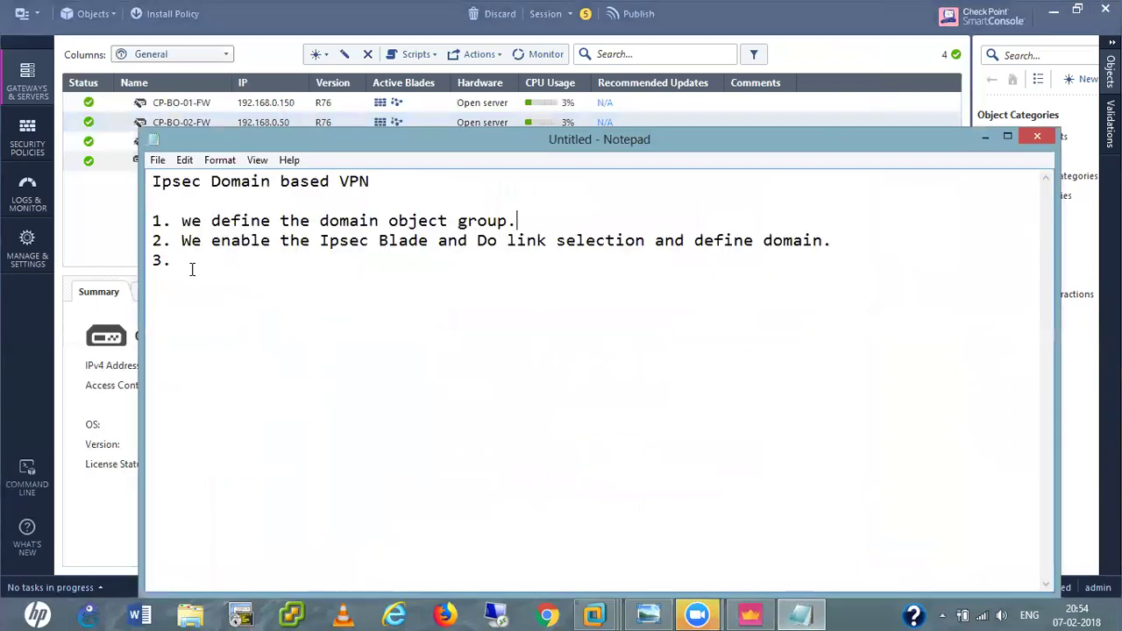
pyautogui.write('Cre')
pyautogui.press('BackSpace')
pyautogui.write('reate VPN')
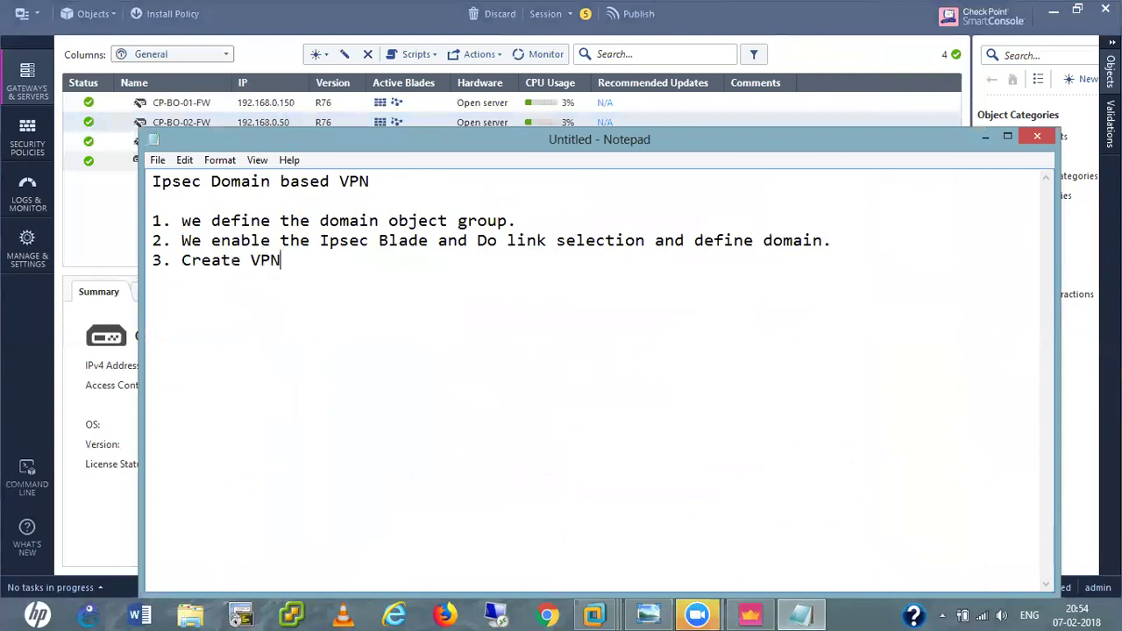
pyautogui.write(' Communi')
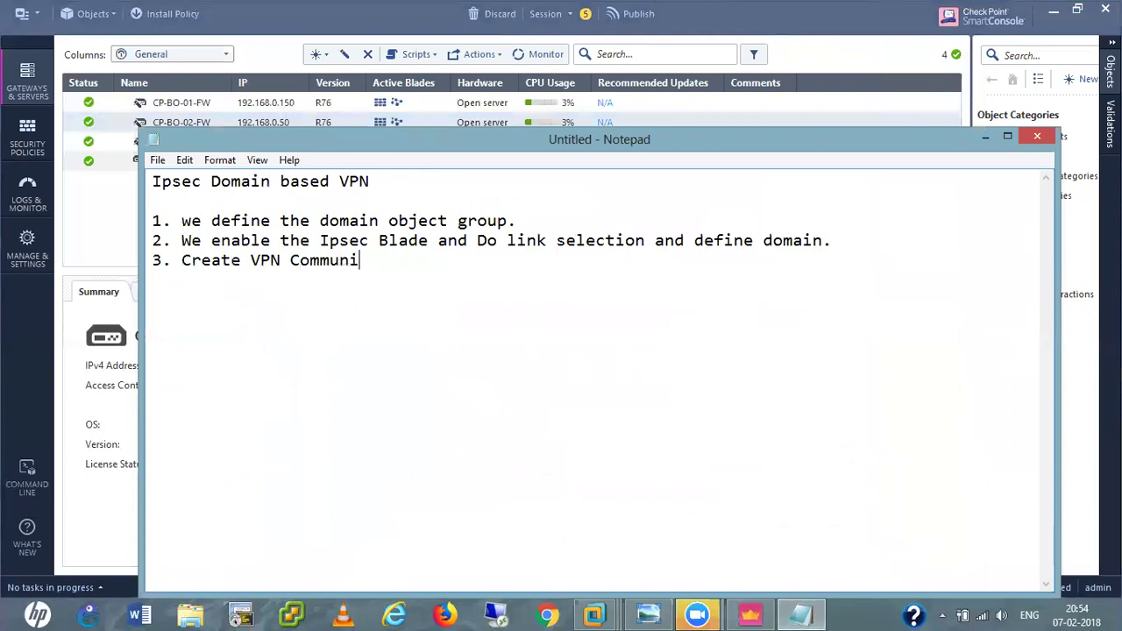
pyautogui.write('ty (Mess an')
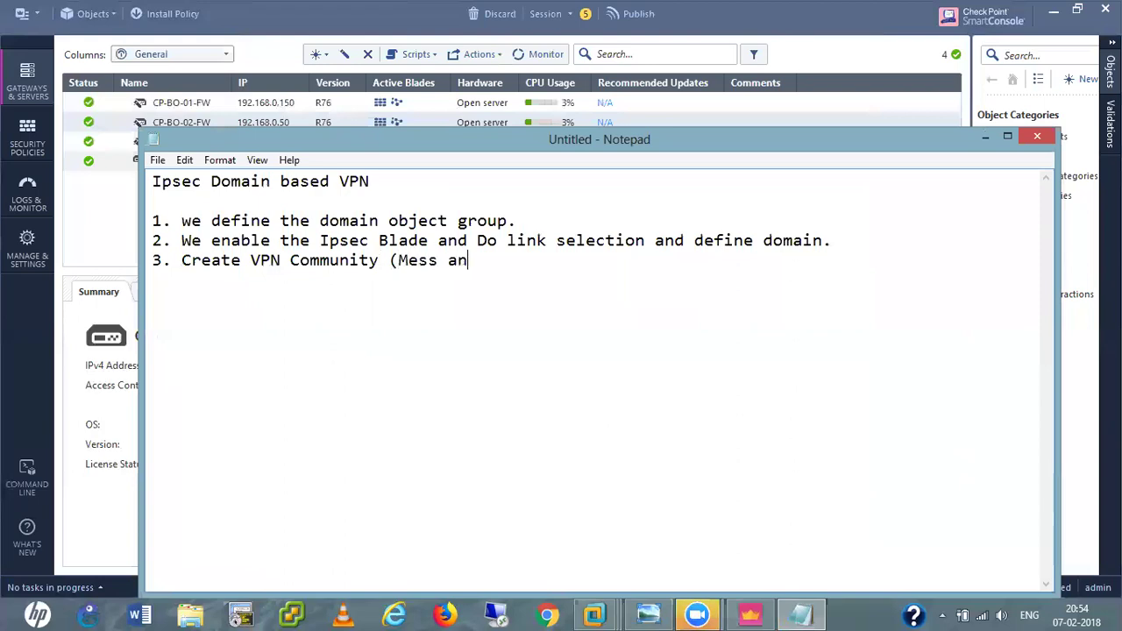
pyautogui.write('d Star)')
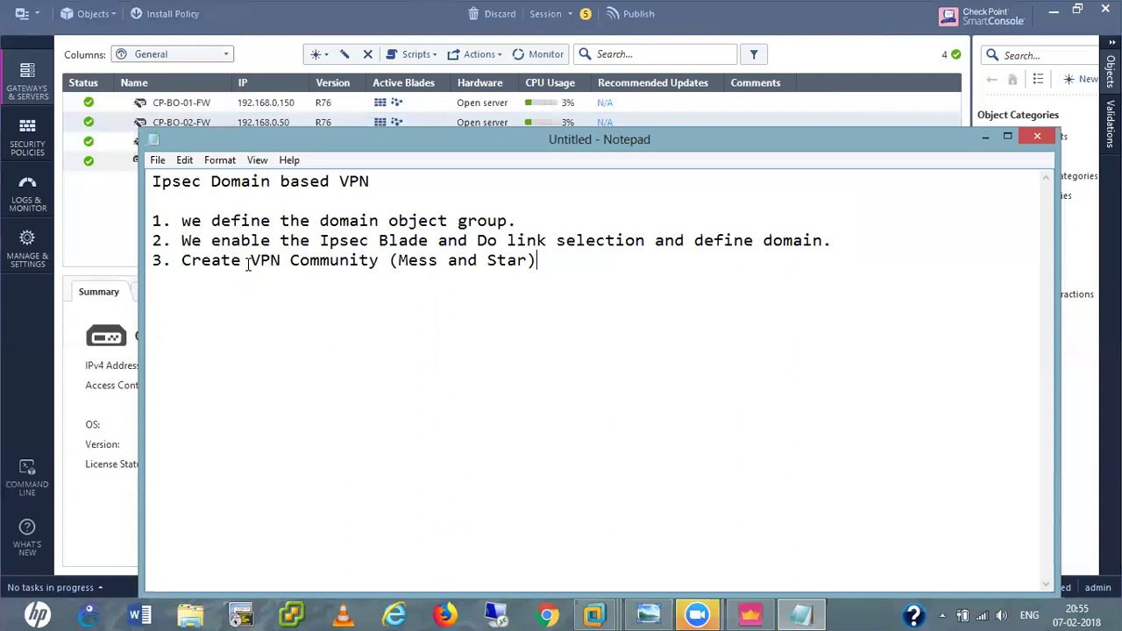
pyautogui.write('.')
pyautogui.press('Return')
pyautogui.write('4.')
pyautogui.click(986, 136)
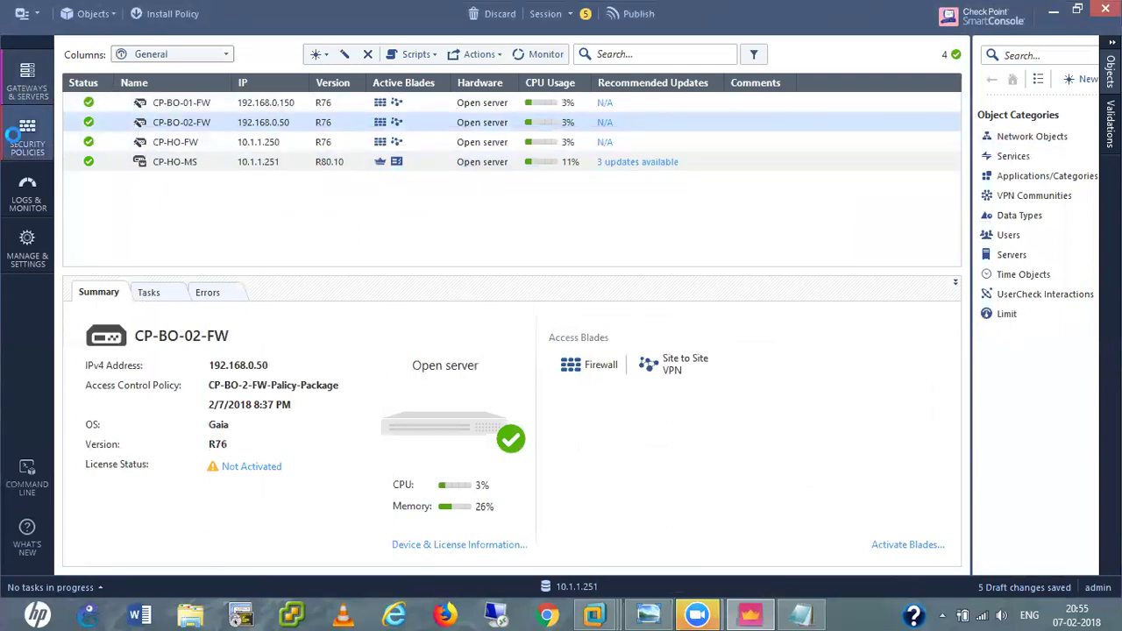
# Under Security Policies > VPN Communities, start a new Meshed Community.
pyautogui.click(12, 133)
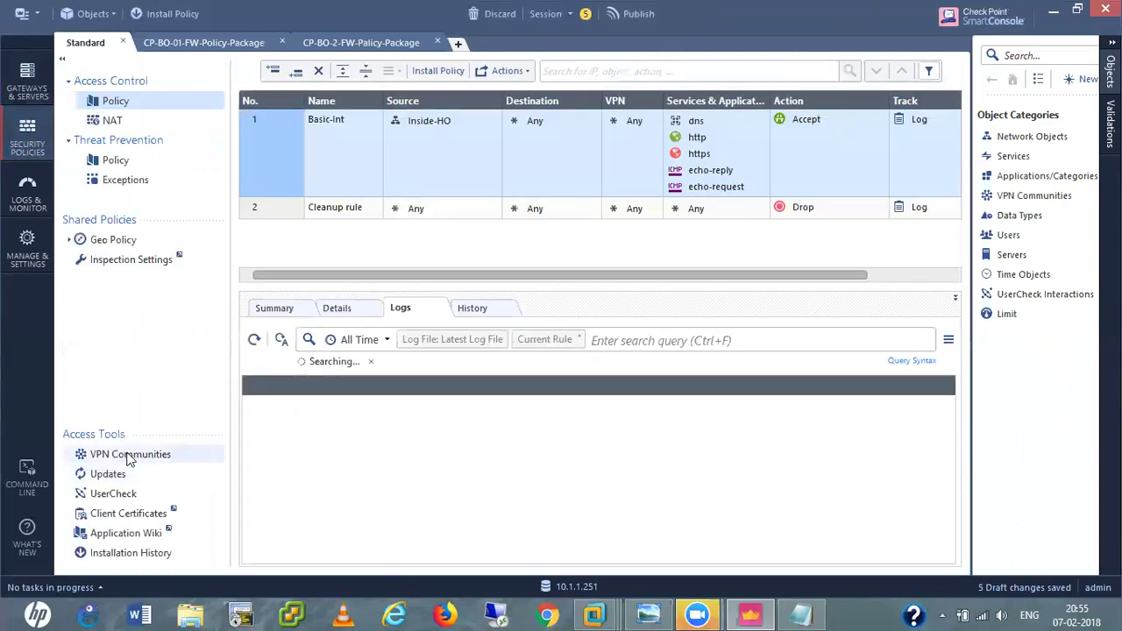
pyautogui.click(129, 456)
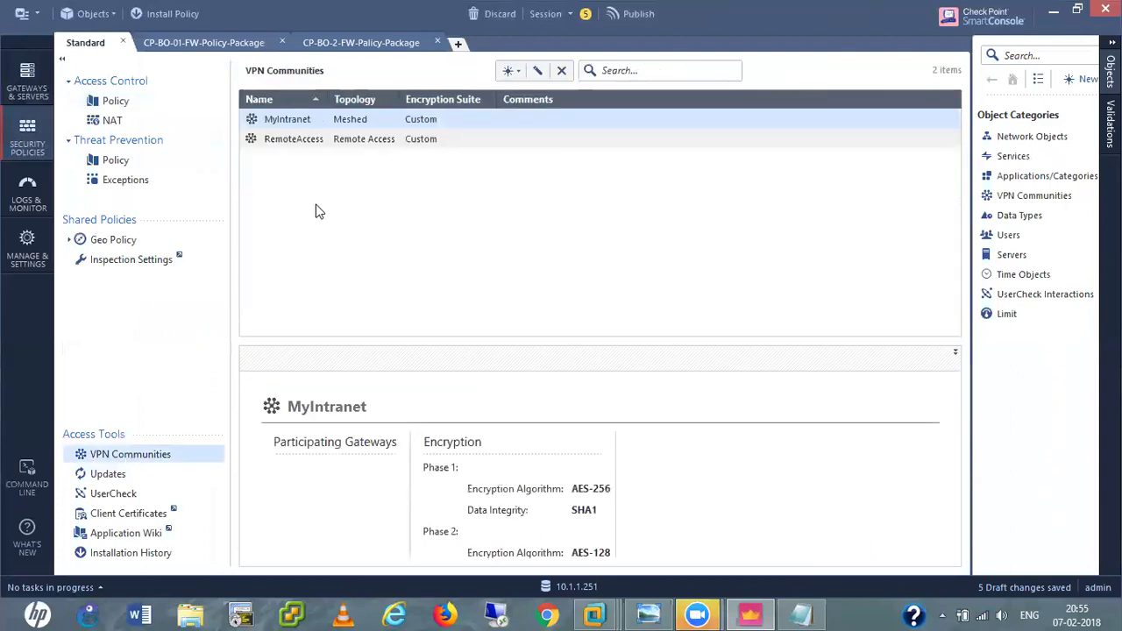
pyautogui.click(511, 76)
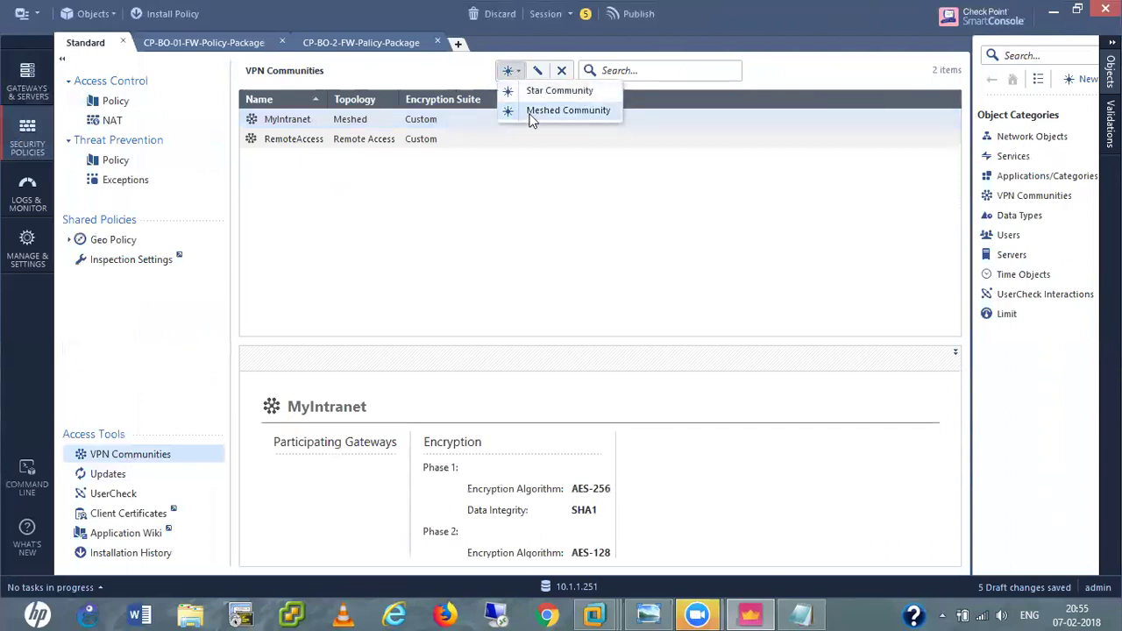
pyautogui.click(557, 111)
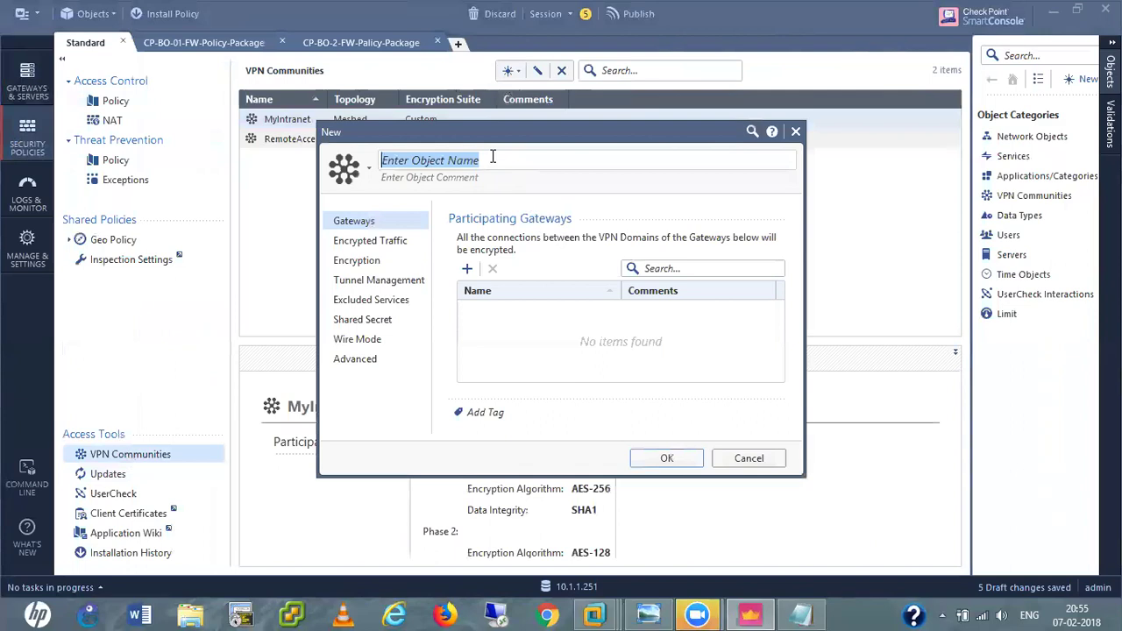
# Name the new meshed community 'VPN-Site-to-site'.
pyautogui.write('VPN-')
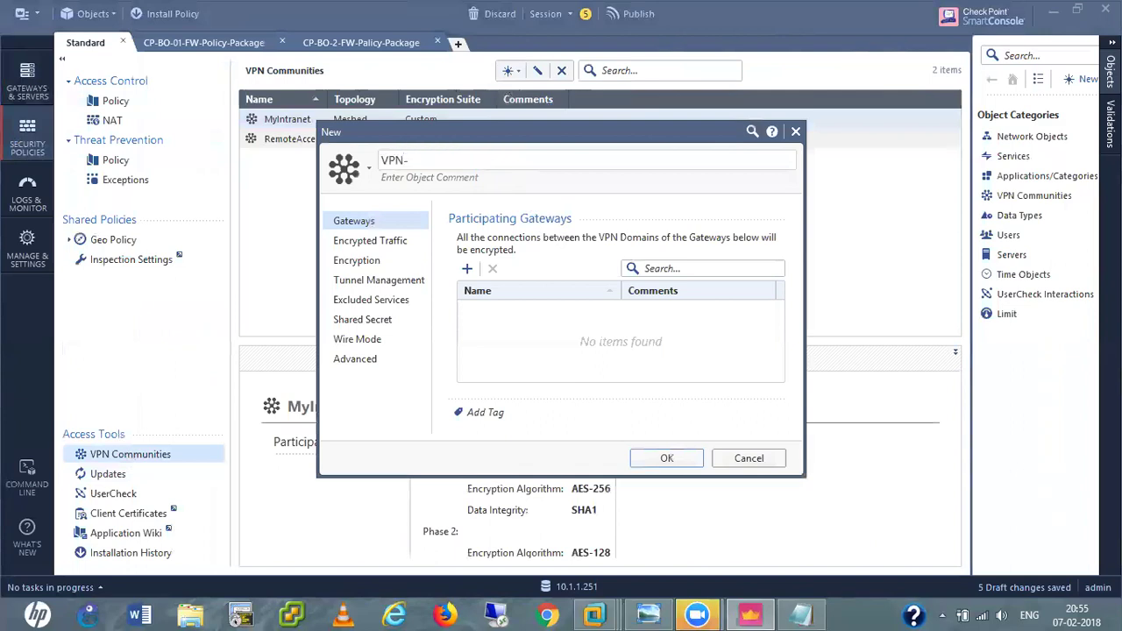
pyautogui.write('Site-to--site')
pyautogui.click(450, 160)
pyautogui.press('BackSpace')
pyautogui.click(525, 374)
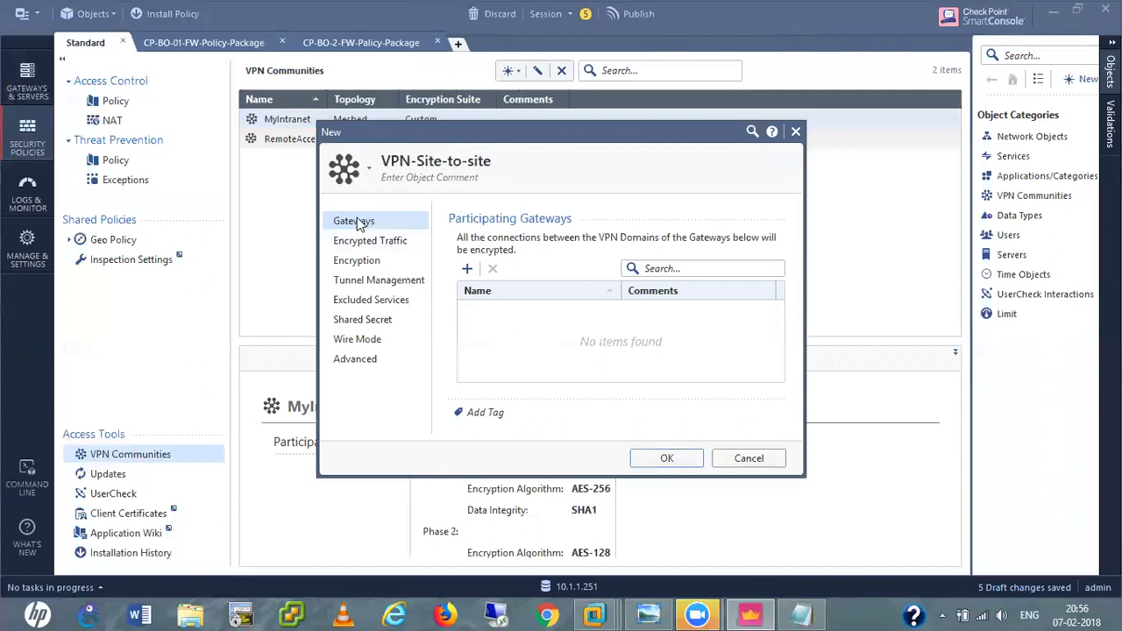
# Add CP-BO-01-FW, CP-BO-02-FW and CP-HO-FW as participating gateways.
pyautogui.click(468, 270)
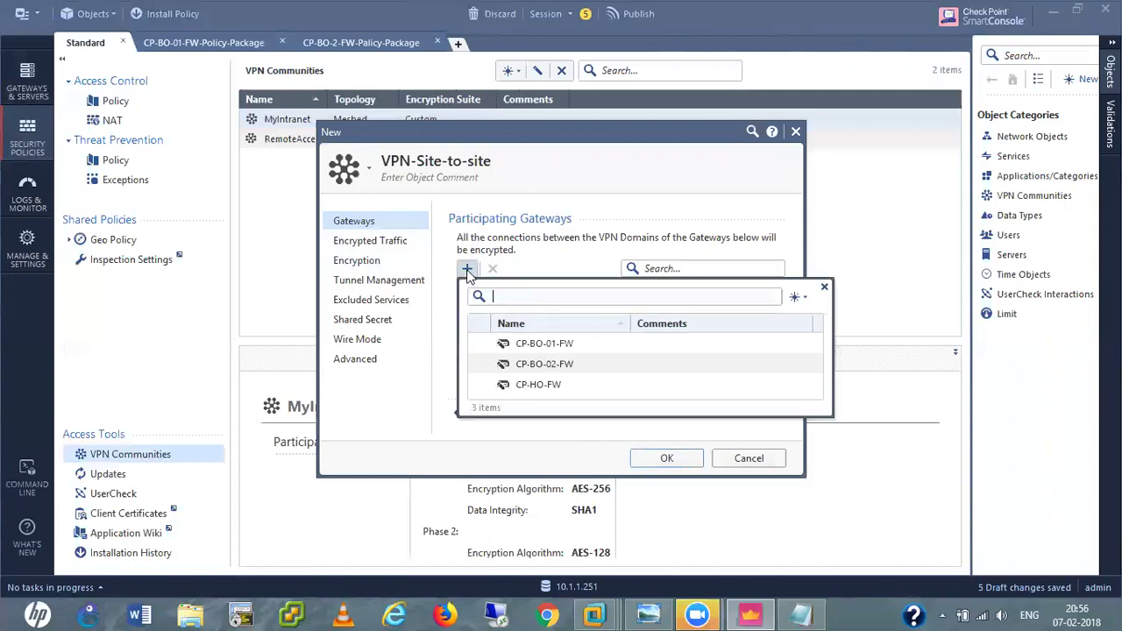
pyautogui.click(479, 344)
pyautogui.click(479, 364)
pyautogui.click(479, 385)
pyautogui.click(403, 412)
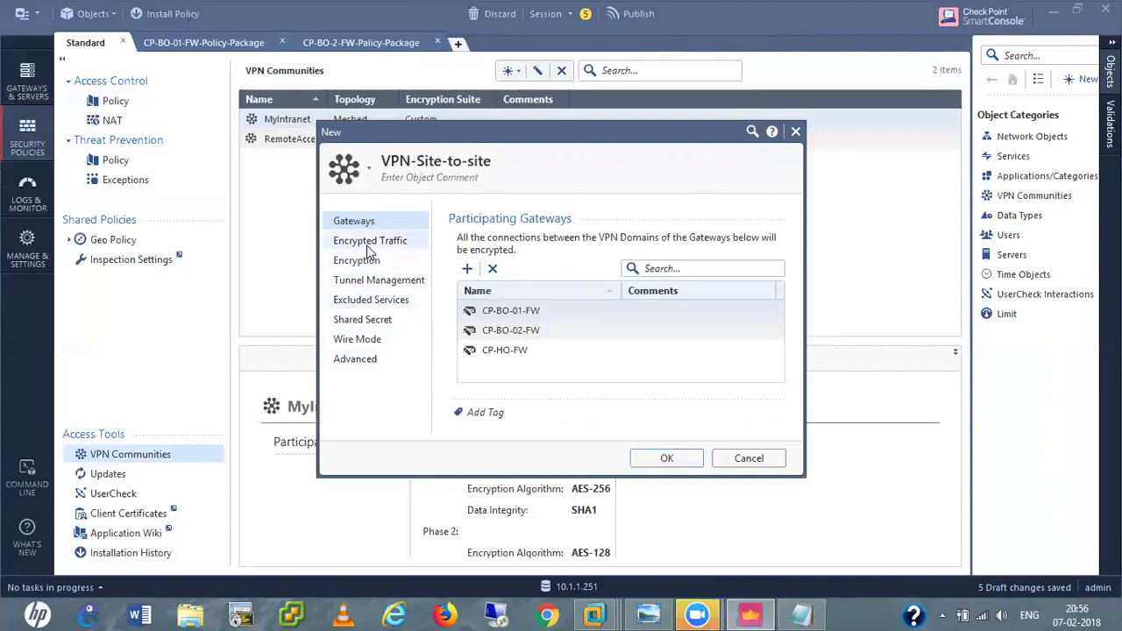
pyautogui.click(370, 244)
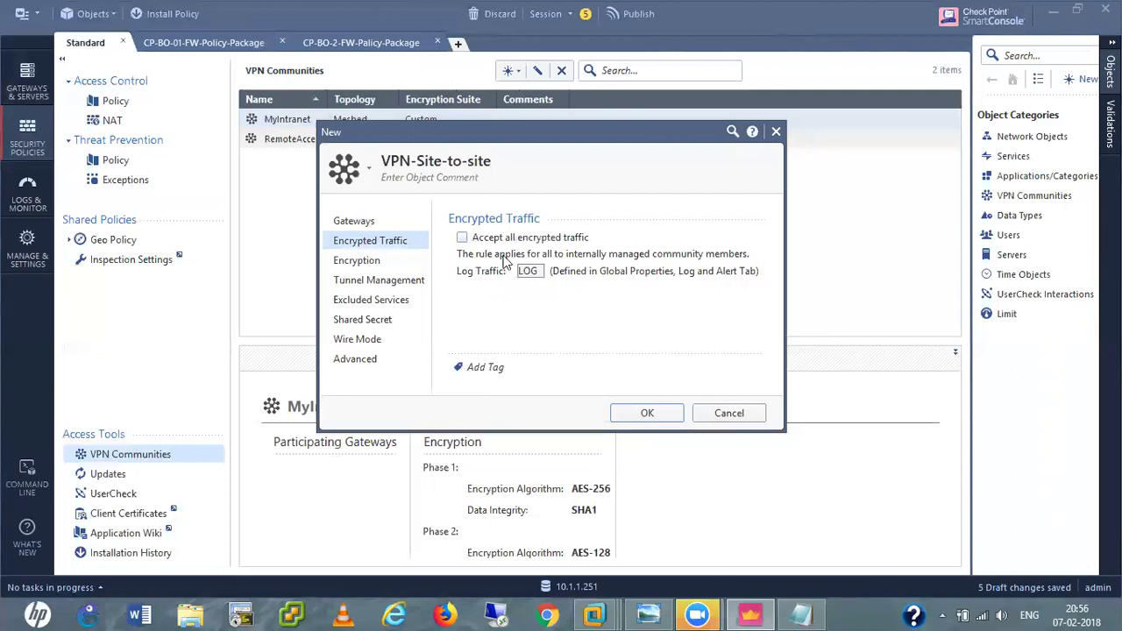
# Enable Perfect Forward Secrecy for phase 2 with Diffie-Hellman Group 2 in the community's encryption settings.
pyautogui.click(357, 263)
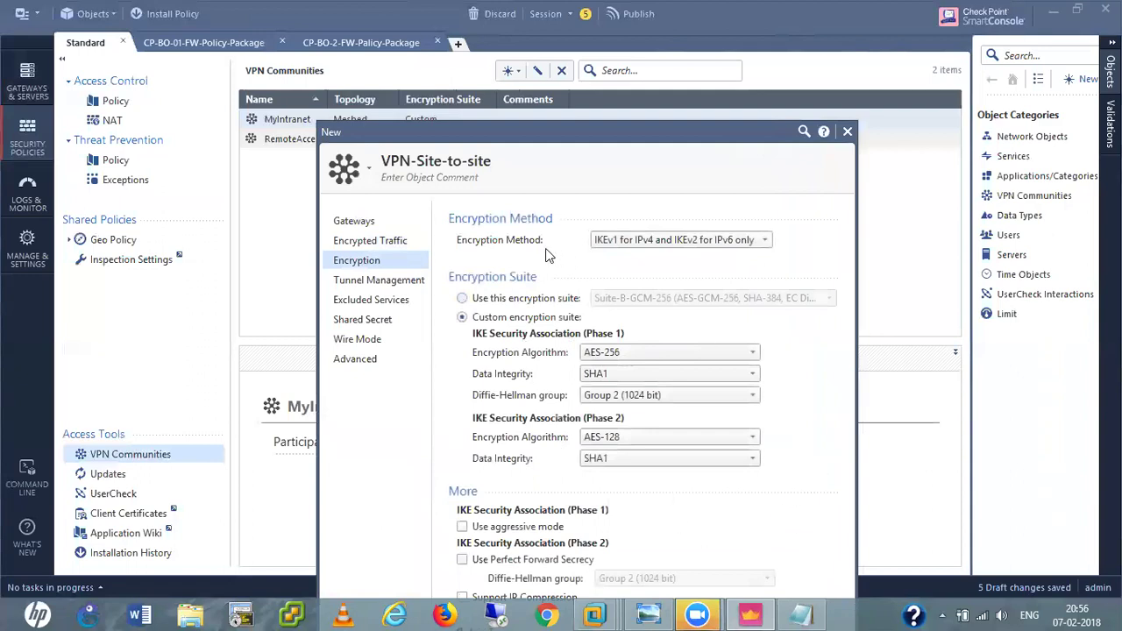
pyautogui.moveTo(587, 133); pyautogui.dragTo(605, 51)
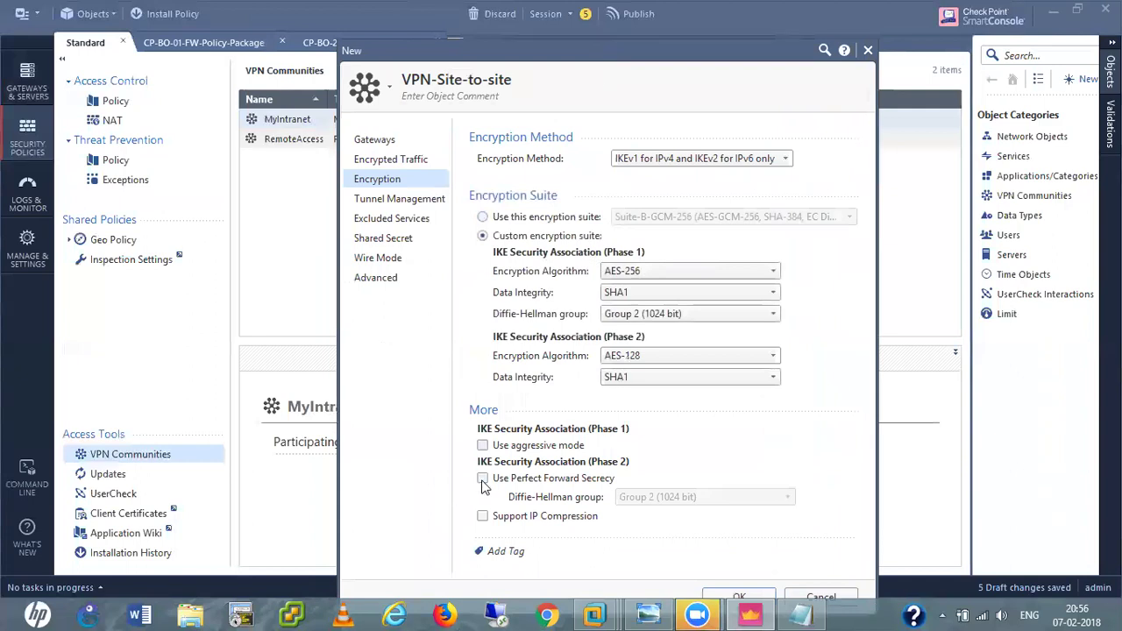
pyautogui.click(483, 481)
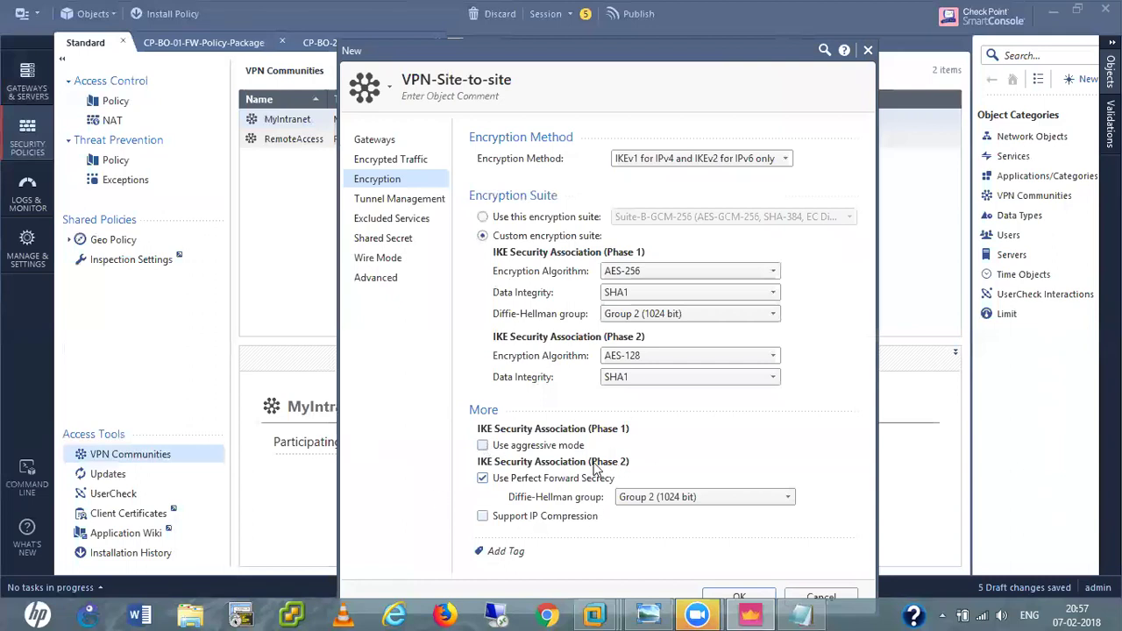
# Review the community's Tunnel Management settings, comparing them against the encryption settings.
pyautogui.click(386, 200)
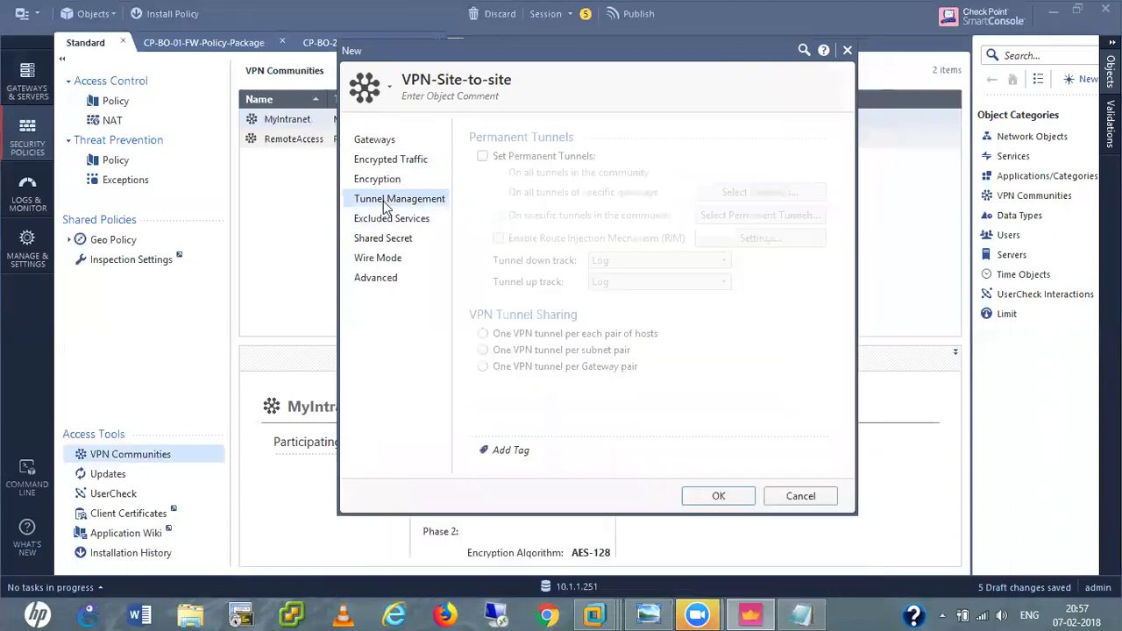
pyautogui.click(382, 181)
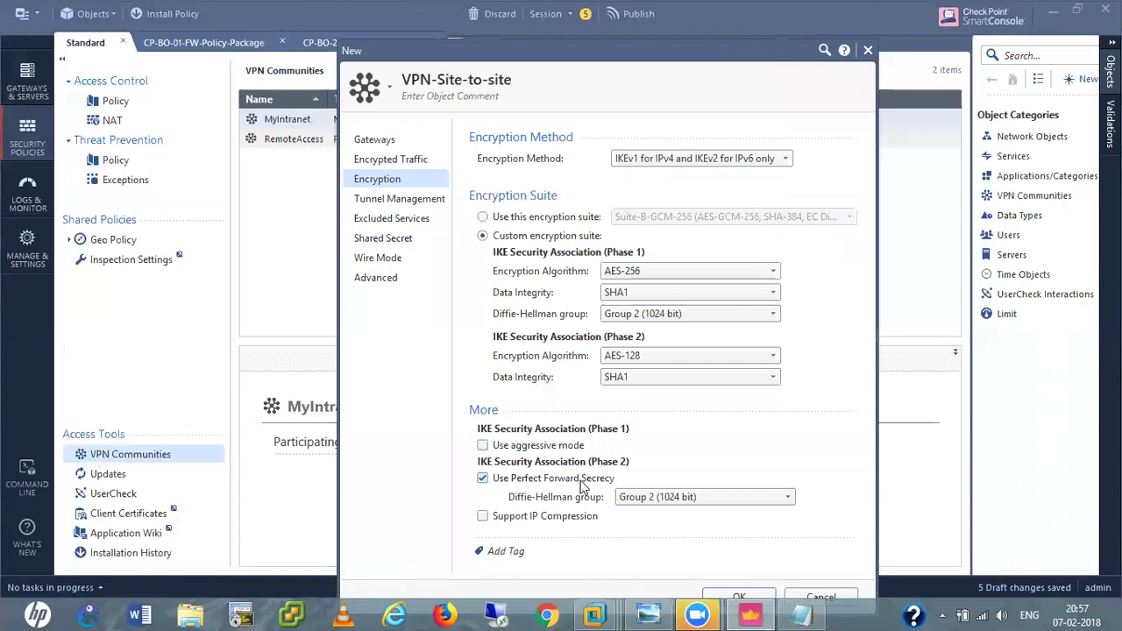
pyautogui.click(402, 200)
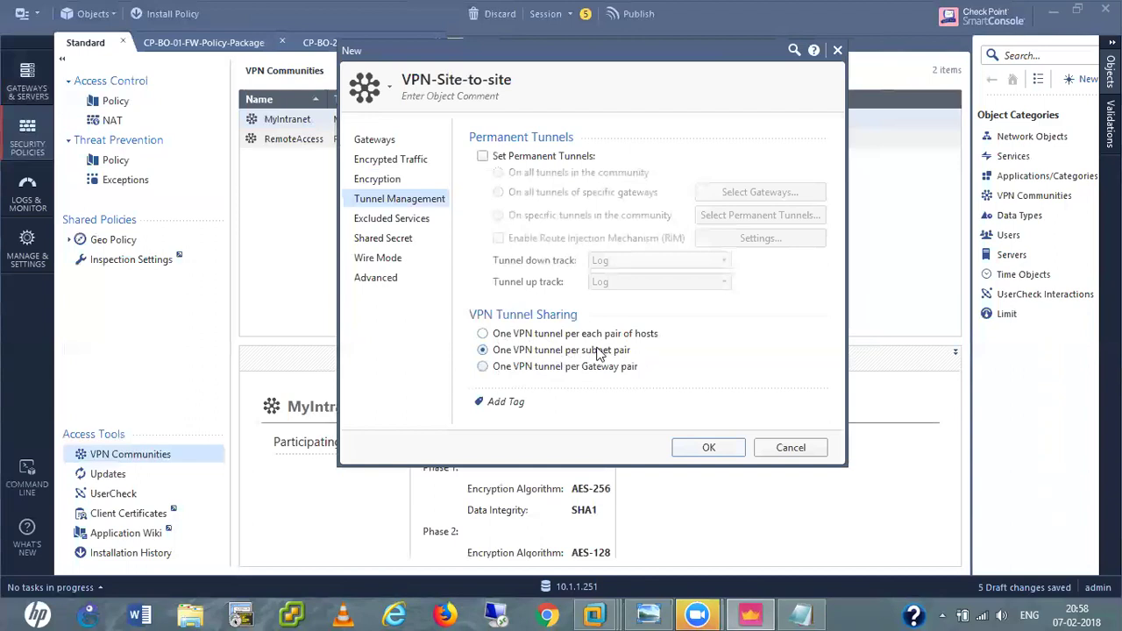
# Add IKE to the community's Excluded Services, then review the Shared Secret and Wire Mode pages.
pyautogui.click(379, 227)
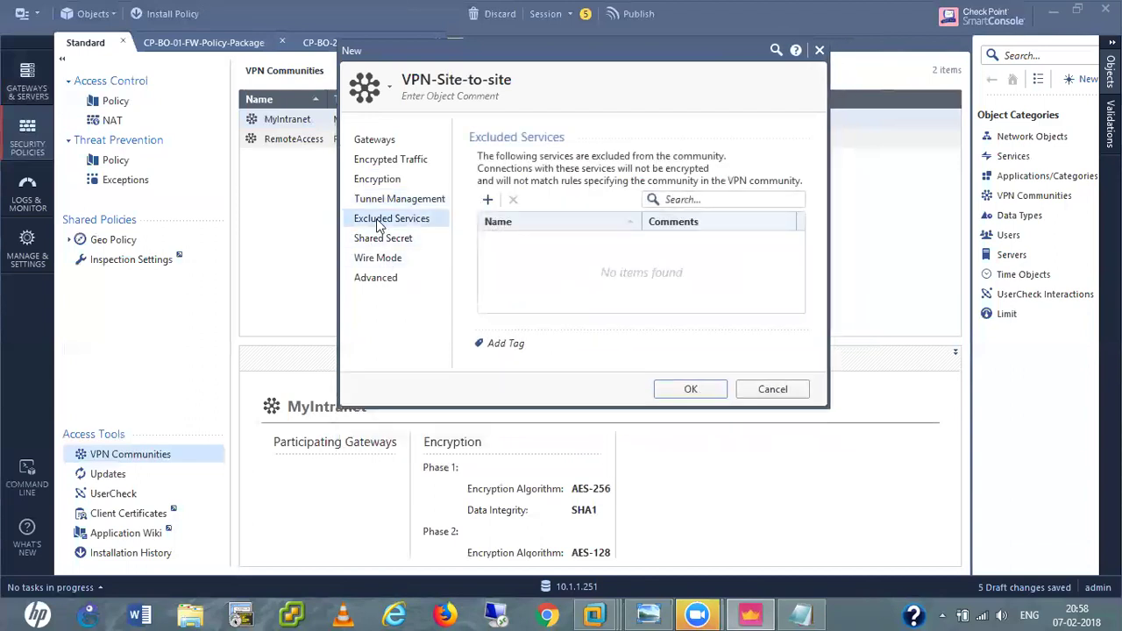
pyautogui.click(487, 200)
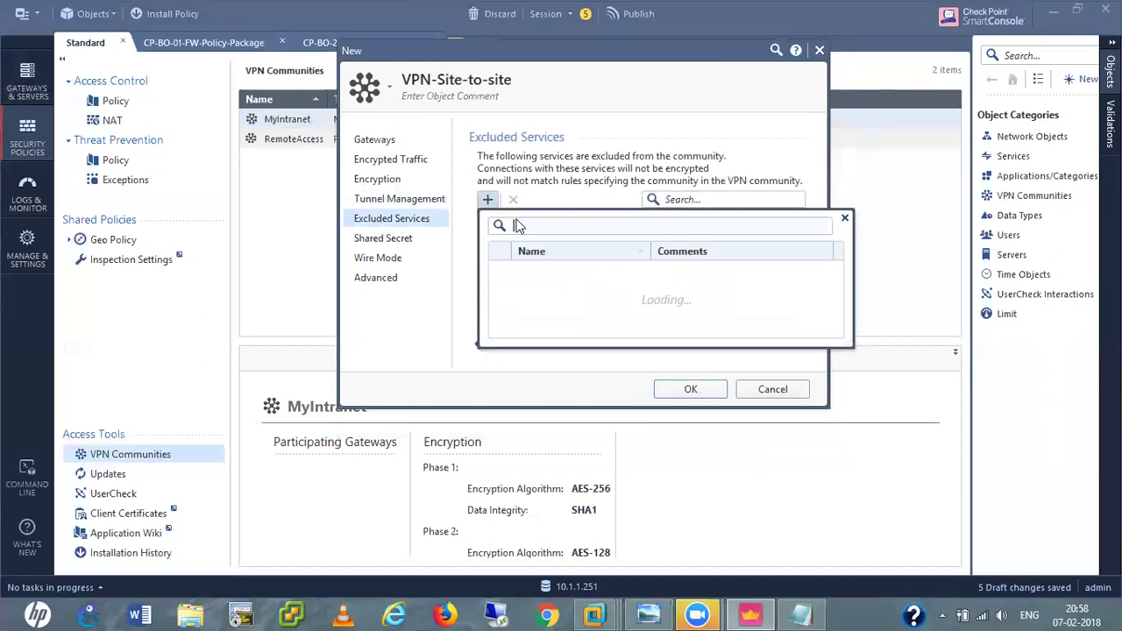
pyautogui.write('ike')
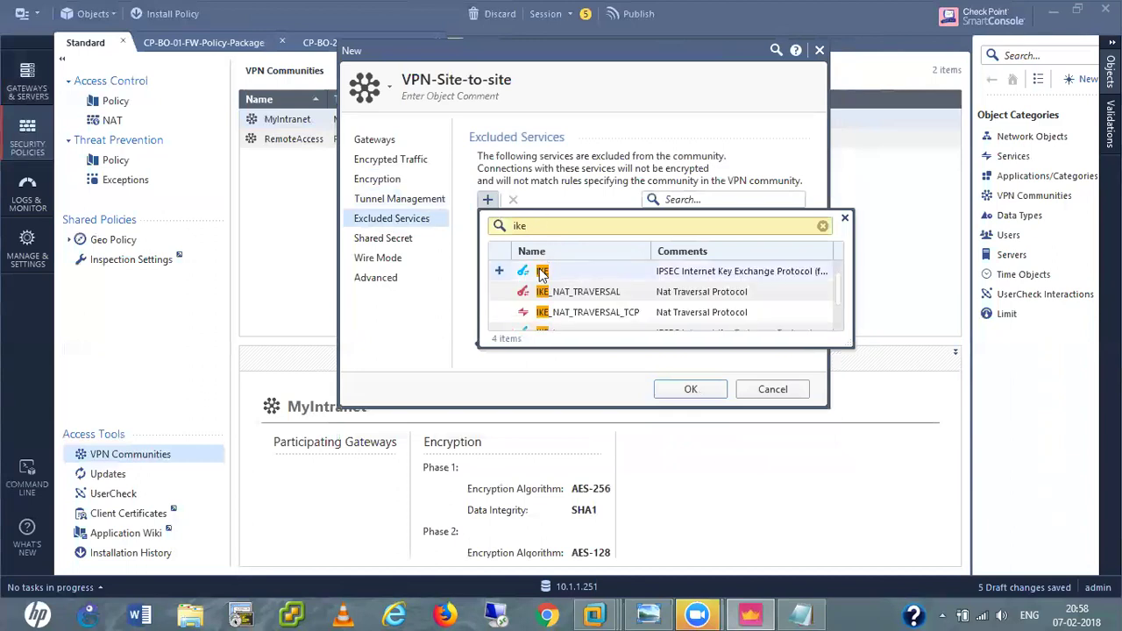
pyautogui.click(499, 271)
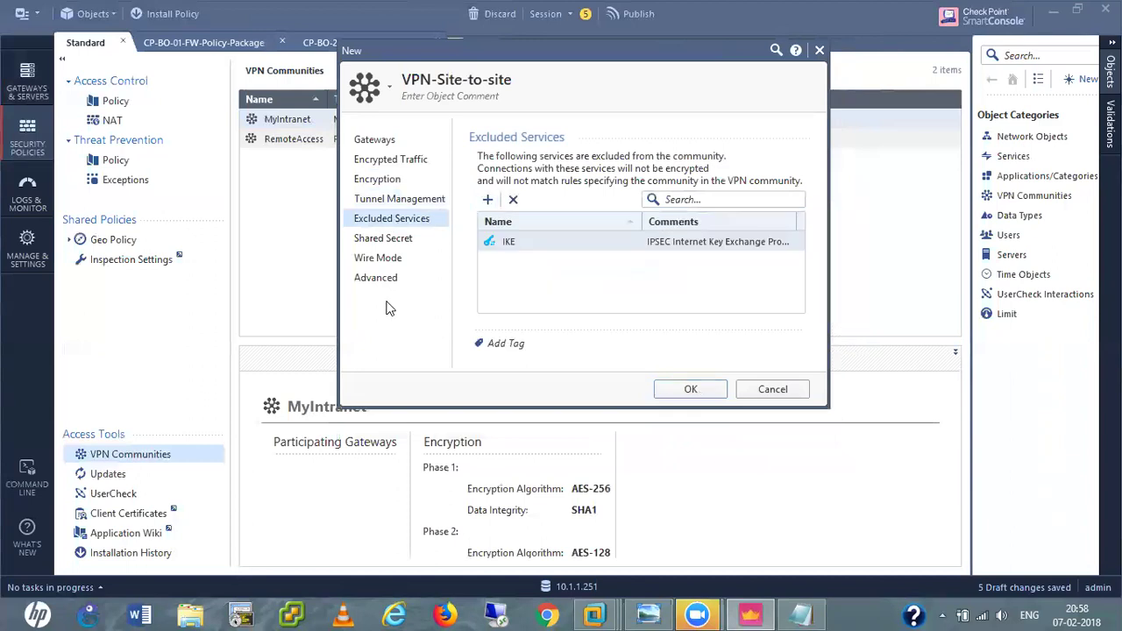
pyautogui.click(374, 242)
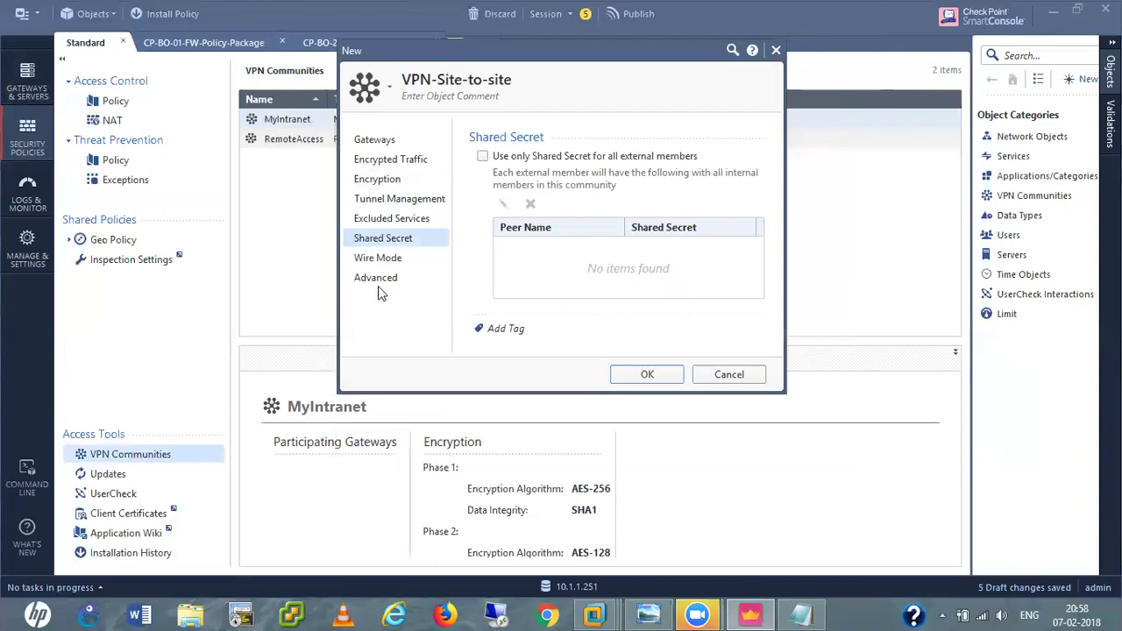
pyautogui.click(374, 260)
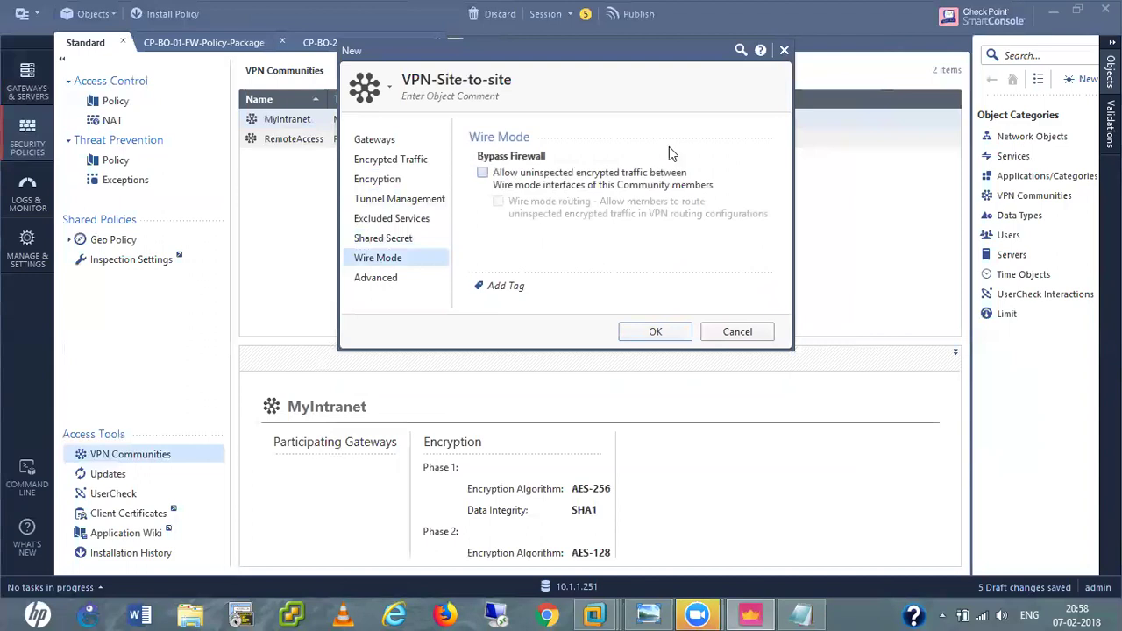
# Tick 'Disable NAT inside the VPN community' on the Advanced page and save the community.
pyautogui.click(380, 282)
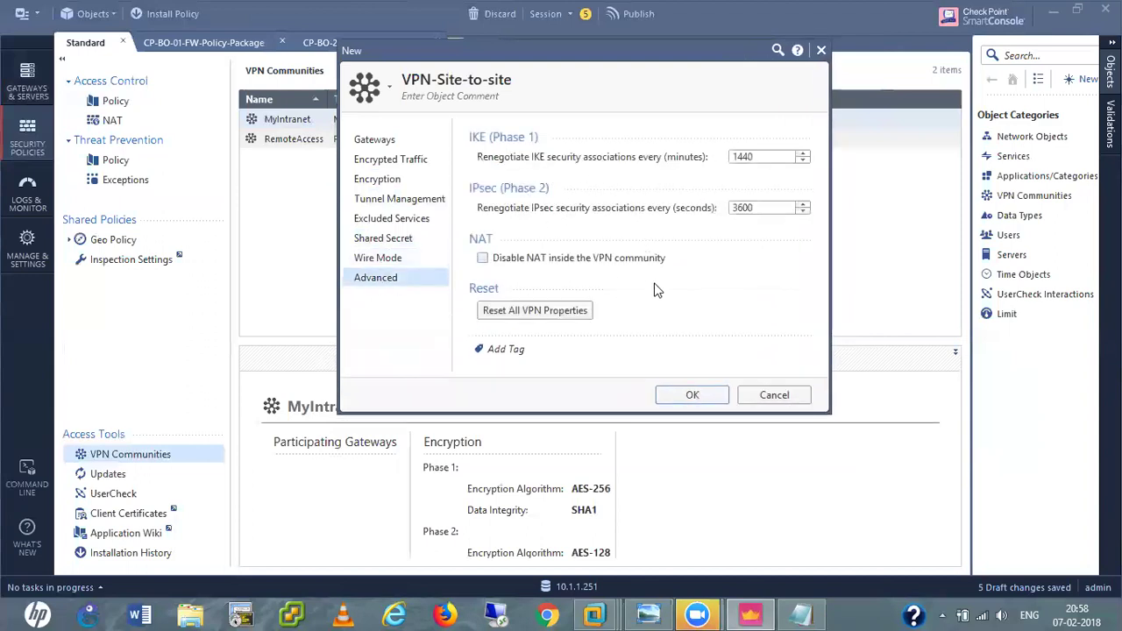
pyautogui.click(483, 261)
pyautogui.click(692, 396)
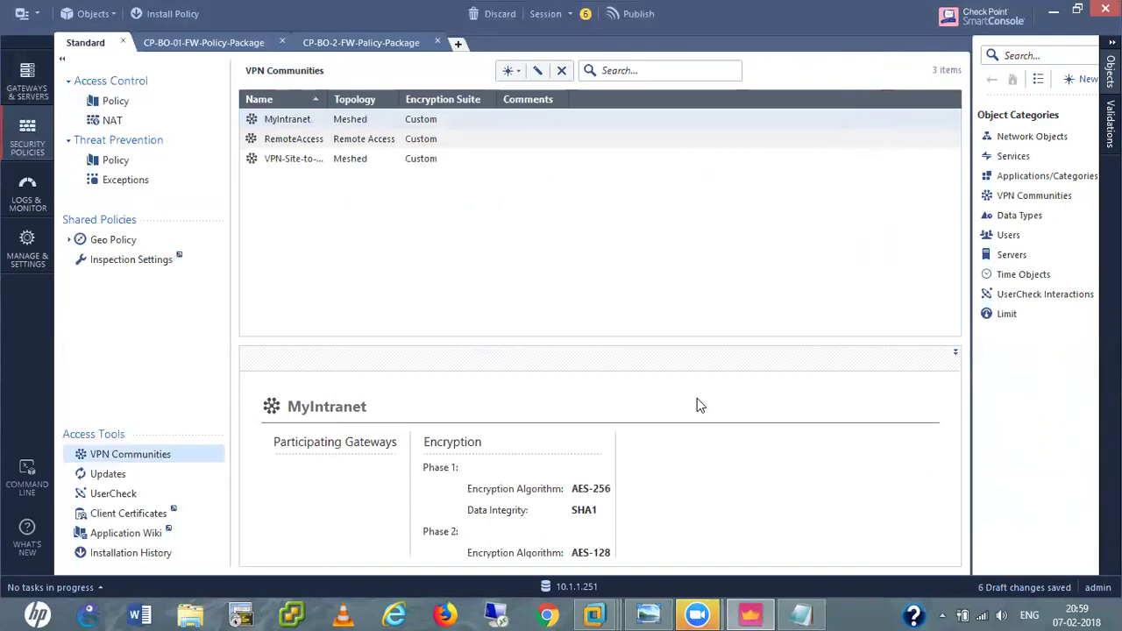
# Insert rule VPN-01 at the top of the Standard policy, with VPN-Networks as Source and Destination.
pyautogui.click(126, 103)
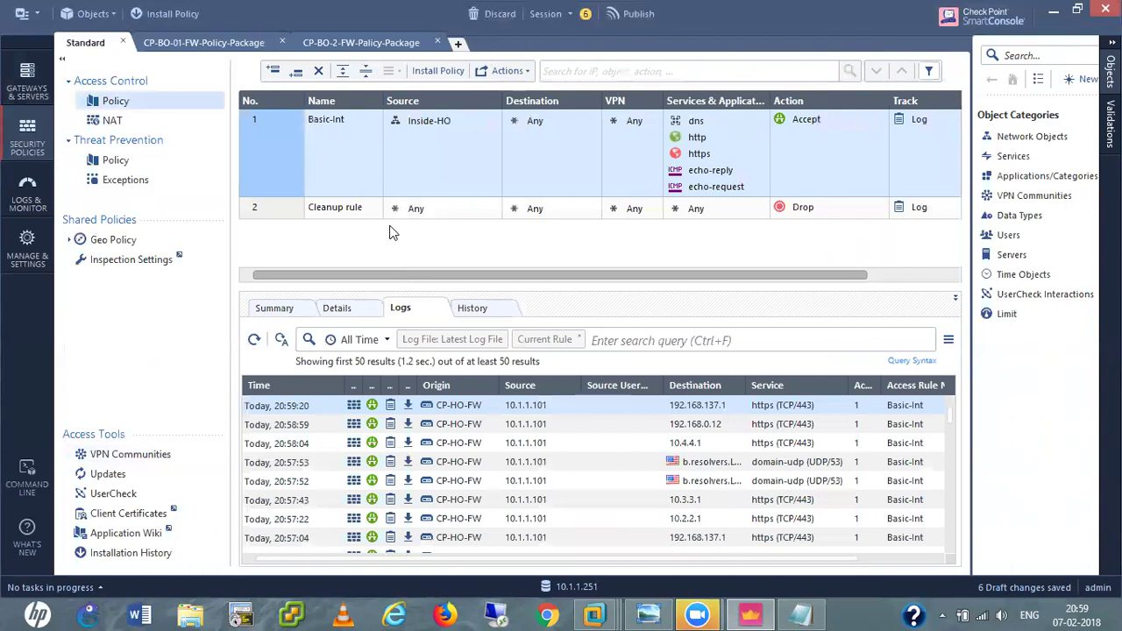
pyautogui.click(274, 72)
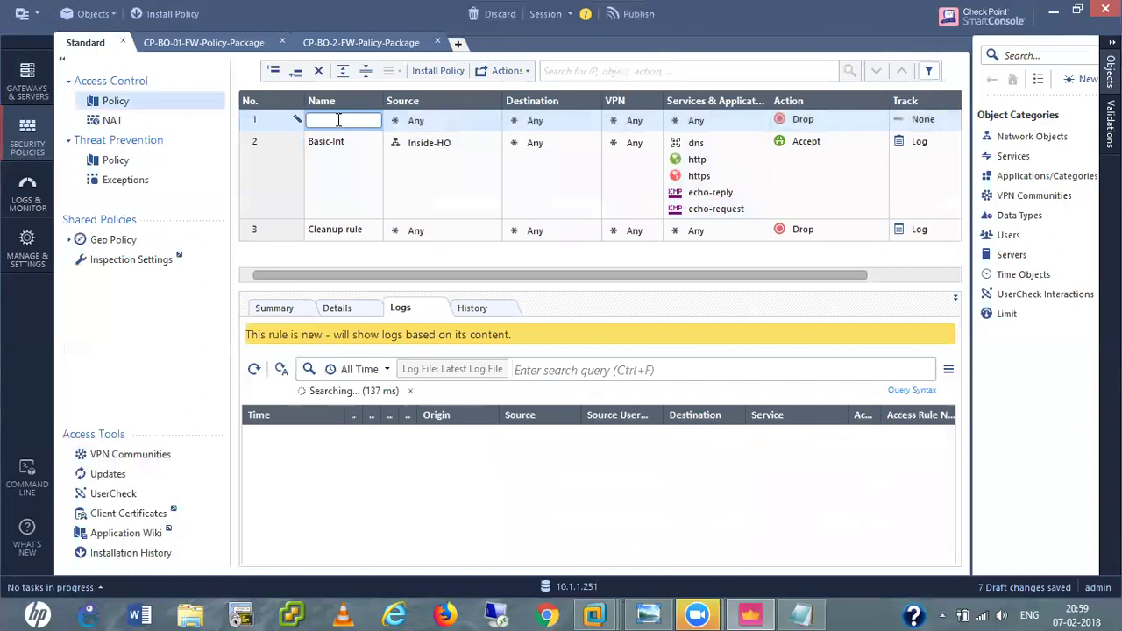
pyautogui.write('VPN-01')
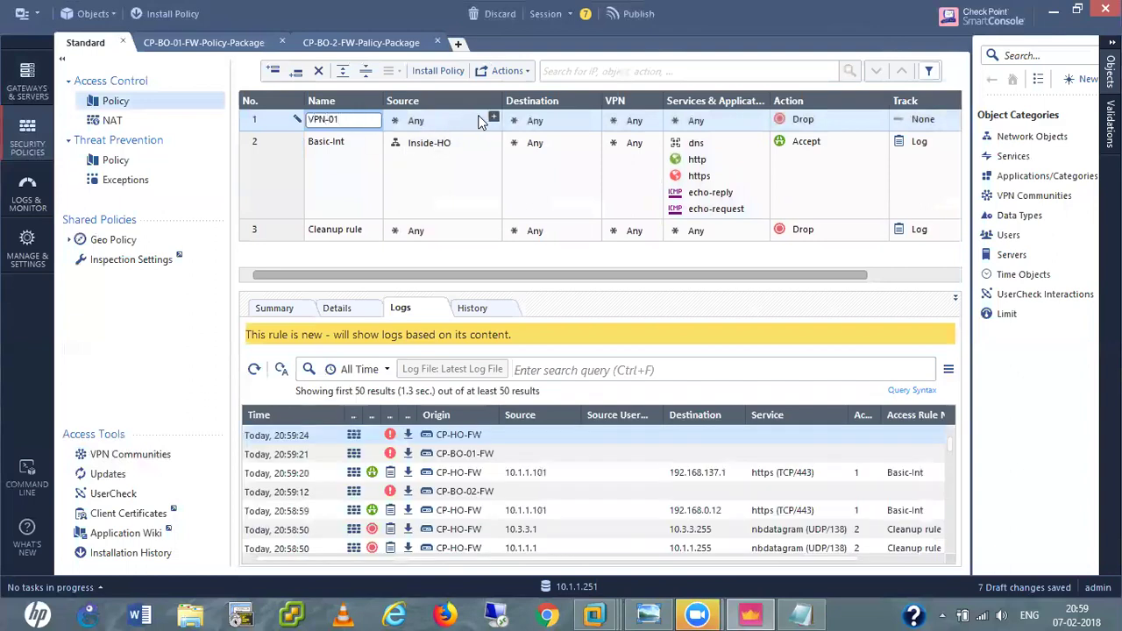
pyautogui.click(493, 121)
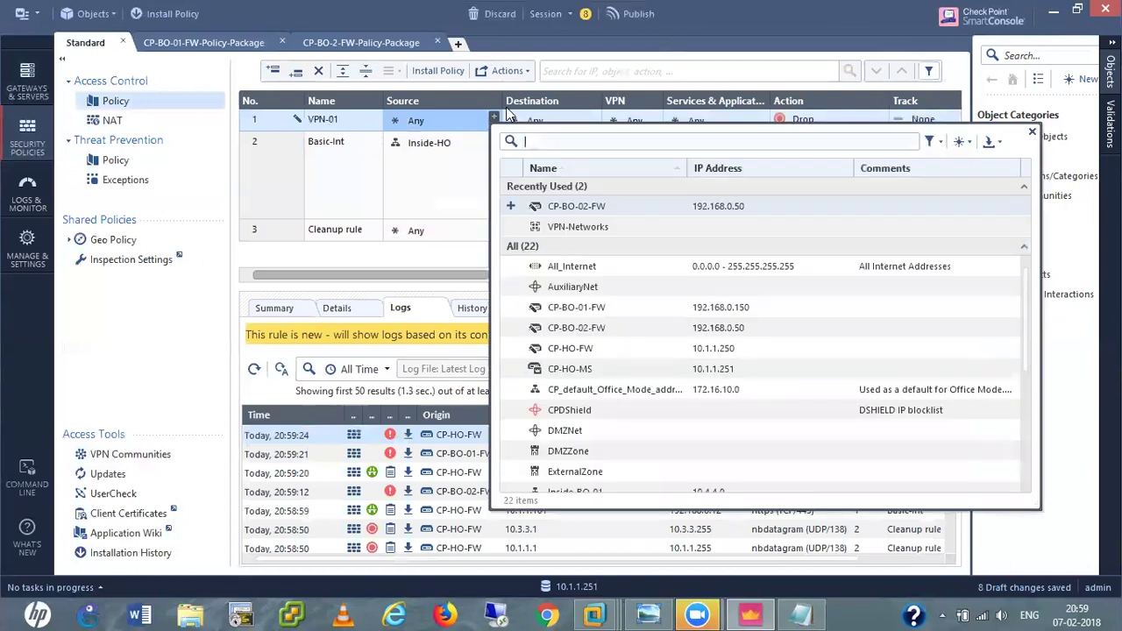
pyautogui.click(568, 229)
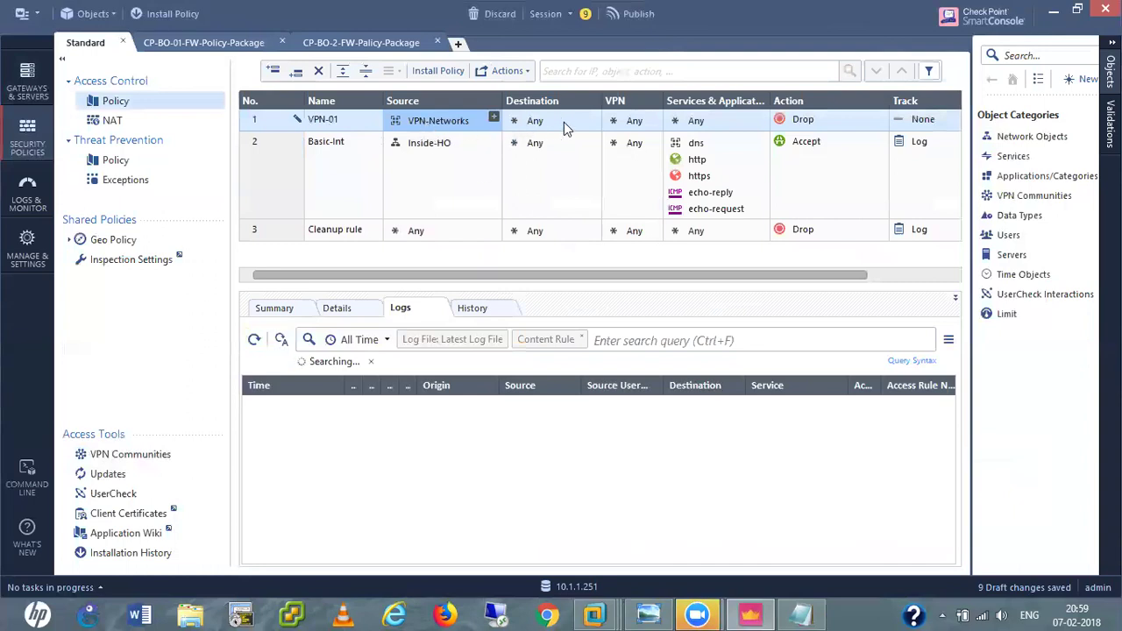
pyautogui.moveTo(429, 121); pyautogui.dragTo(543, 117)
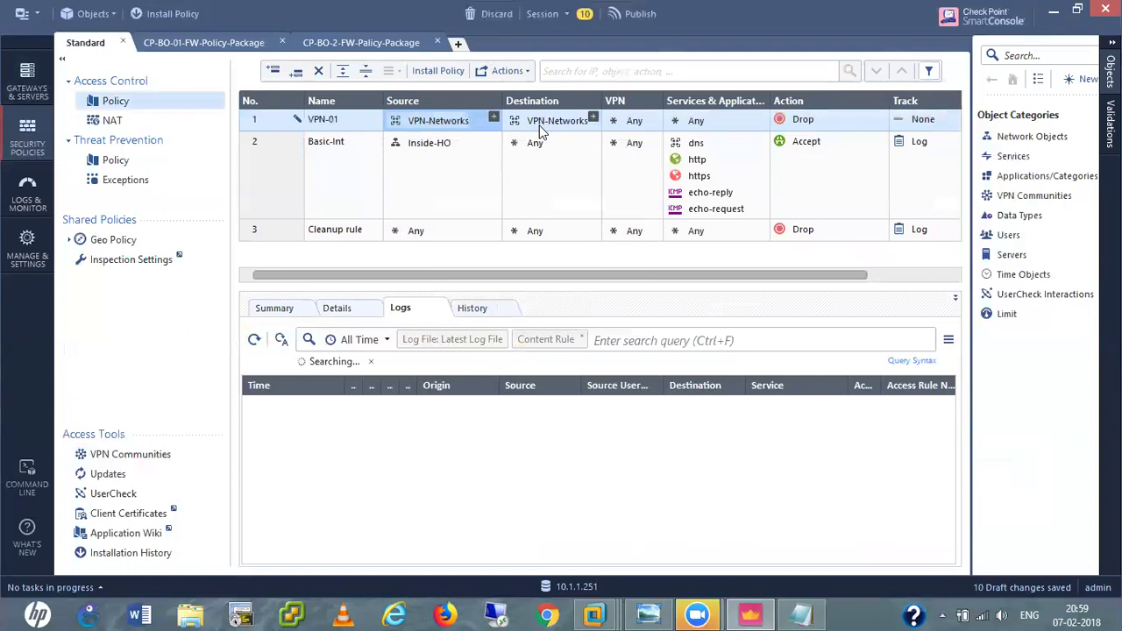
pyautogui.moveTo(544, 129)
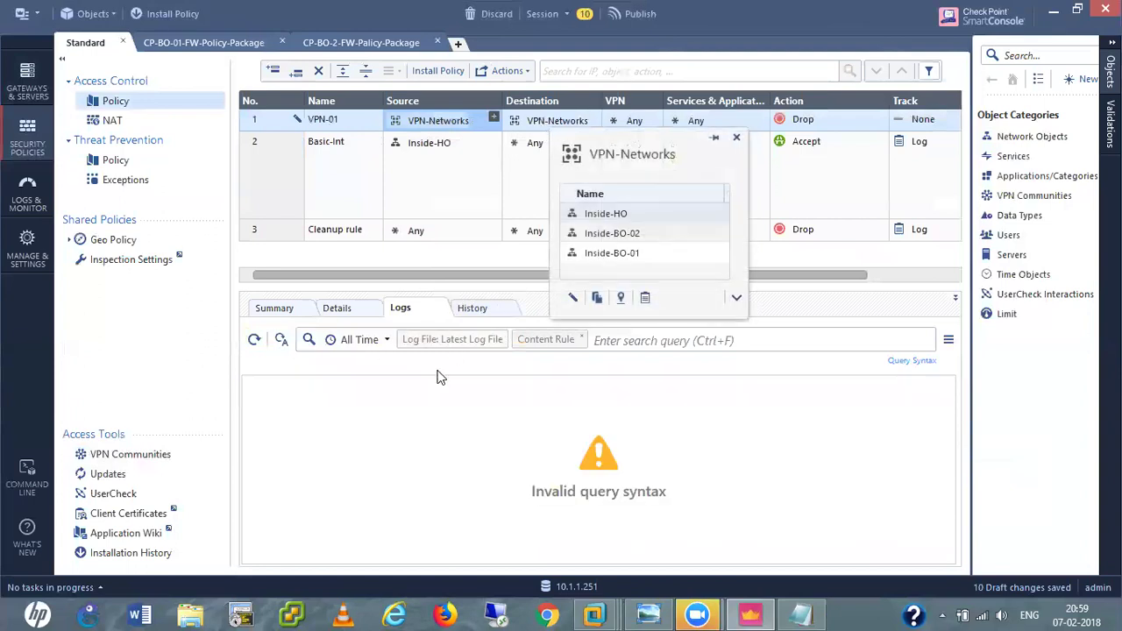
# Limit rule VPN-01's VPN column to the specific community VPN-Site-to-site.
pyautogui.click(637, 126)
pyautogui.rightClick(637, 125)
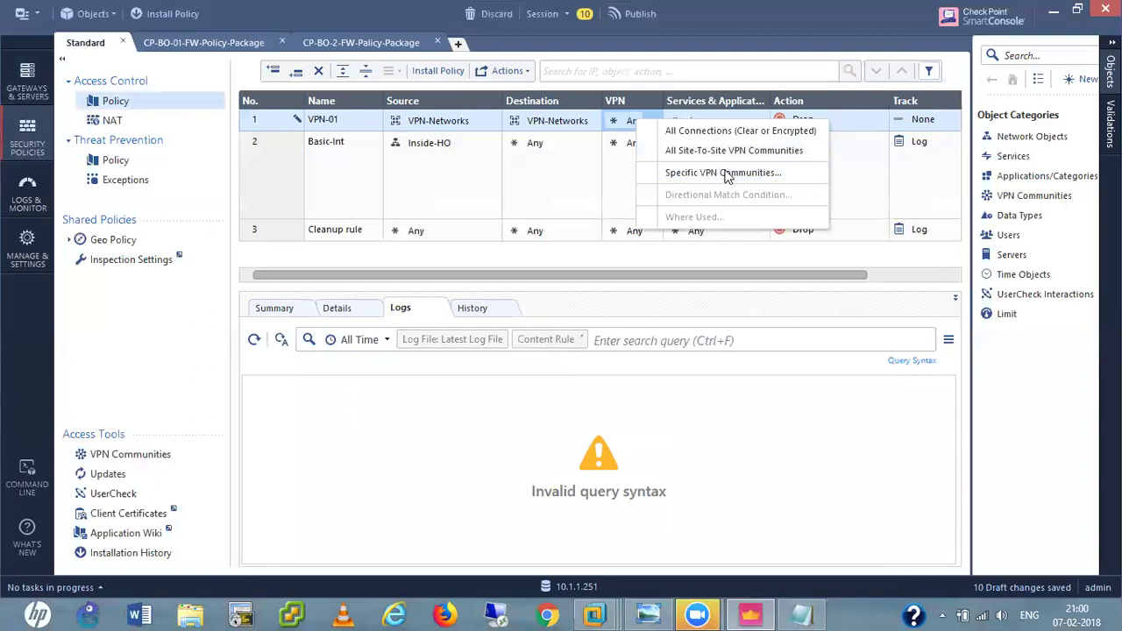
pyautogui.click(726, 173)
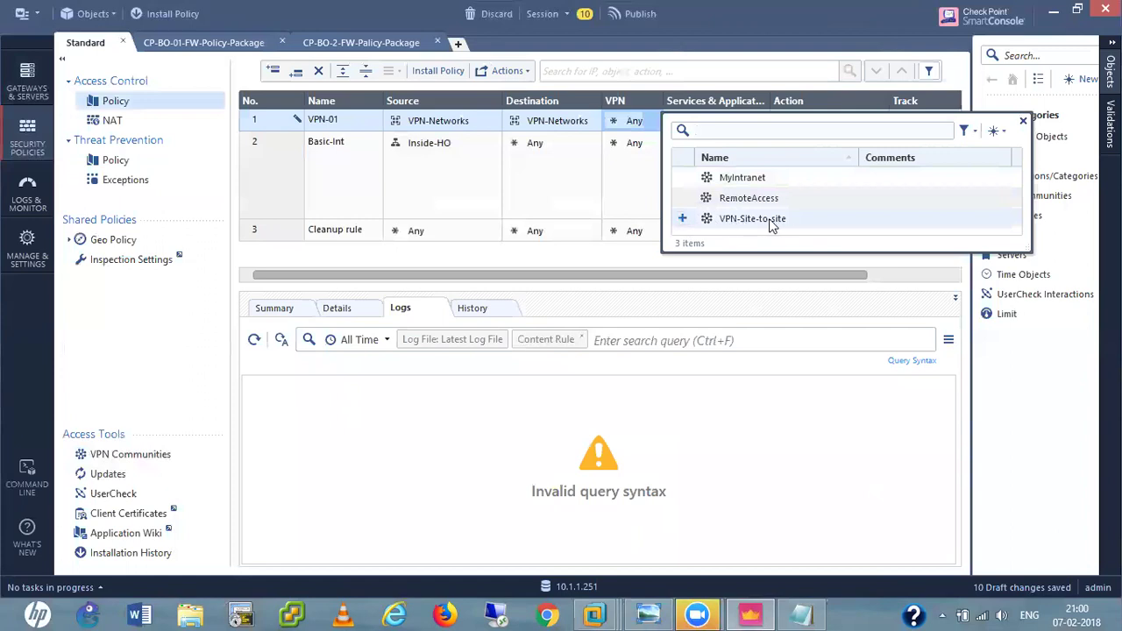
pyautogui.click(684, 219)
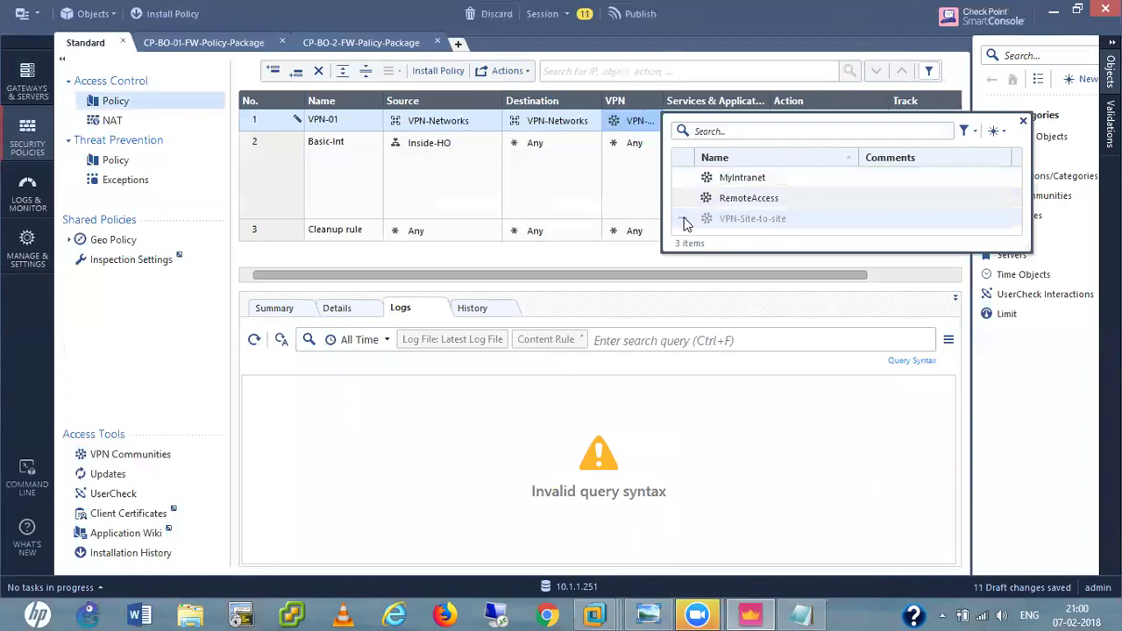
pyautogui.click(562, 252)
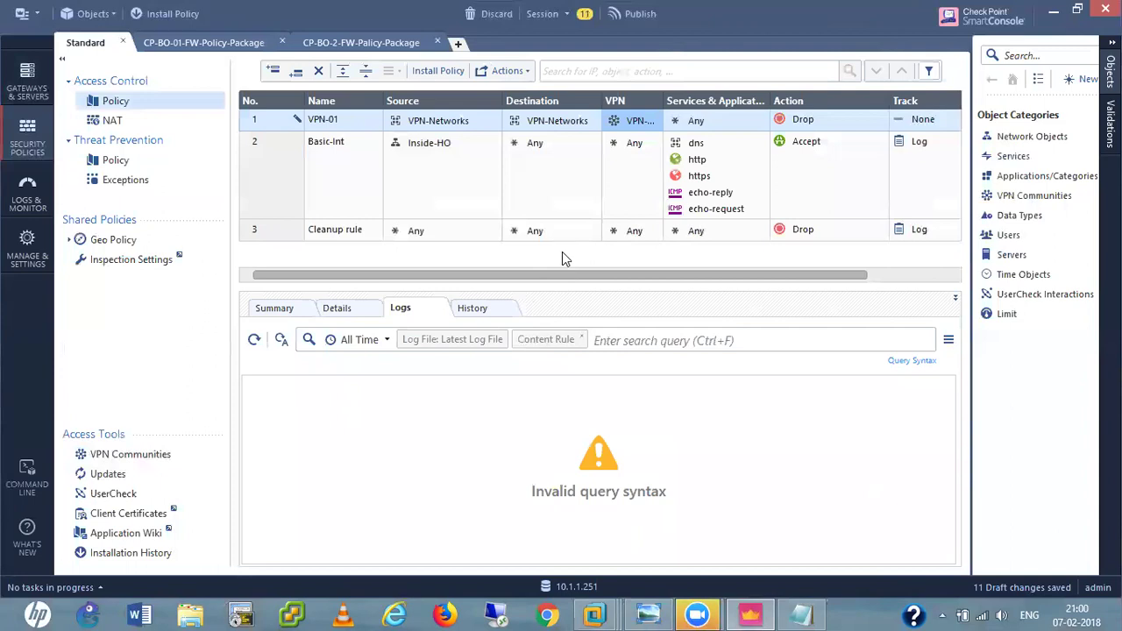
# Set rule VPN-01's action to Accept, its track to Log, and Install On to CP-HO-FW.
pyautogui.click(811, 125)
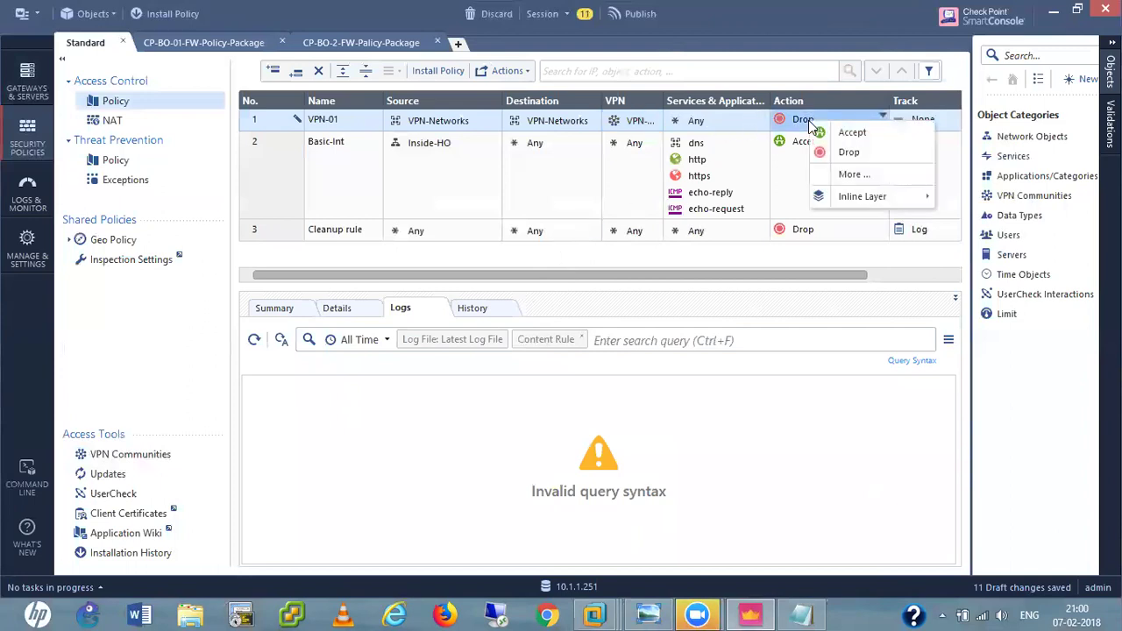
pyautogui.click(843, 132)
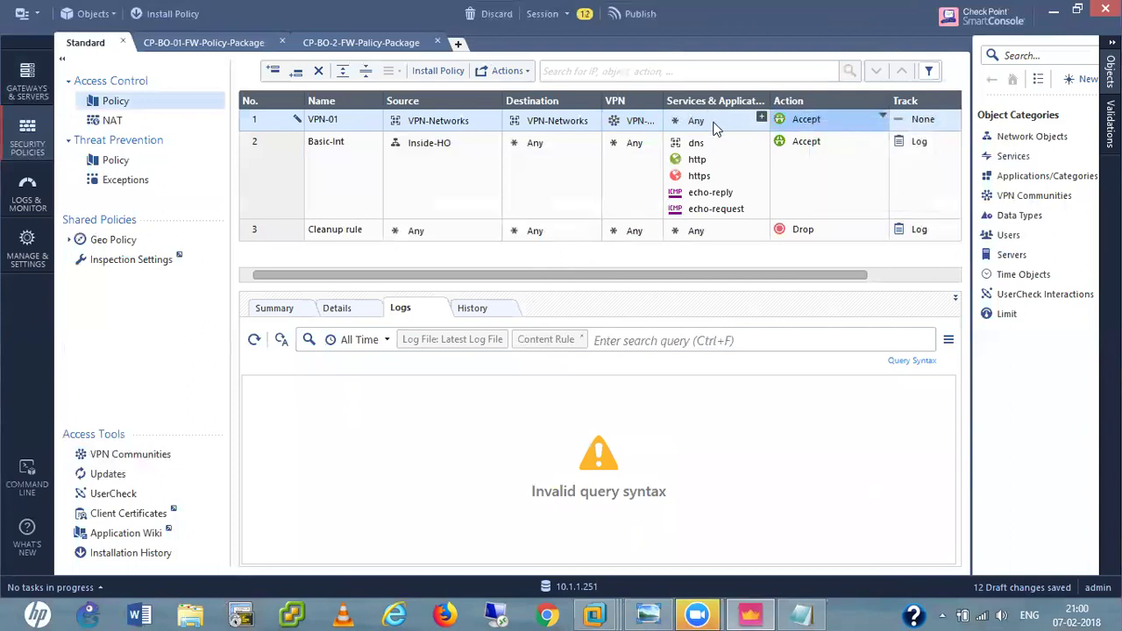
pyautogui.moveTo(825, 274); pyautogui.dragTo(898, 277)
pyautogui.click(833, 125)
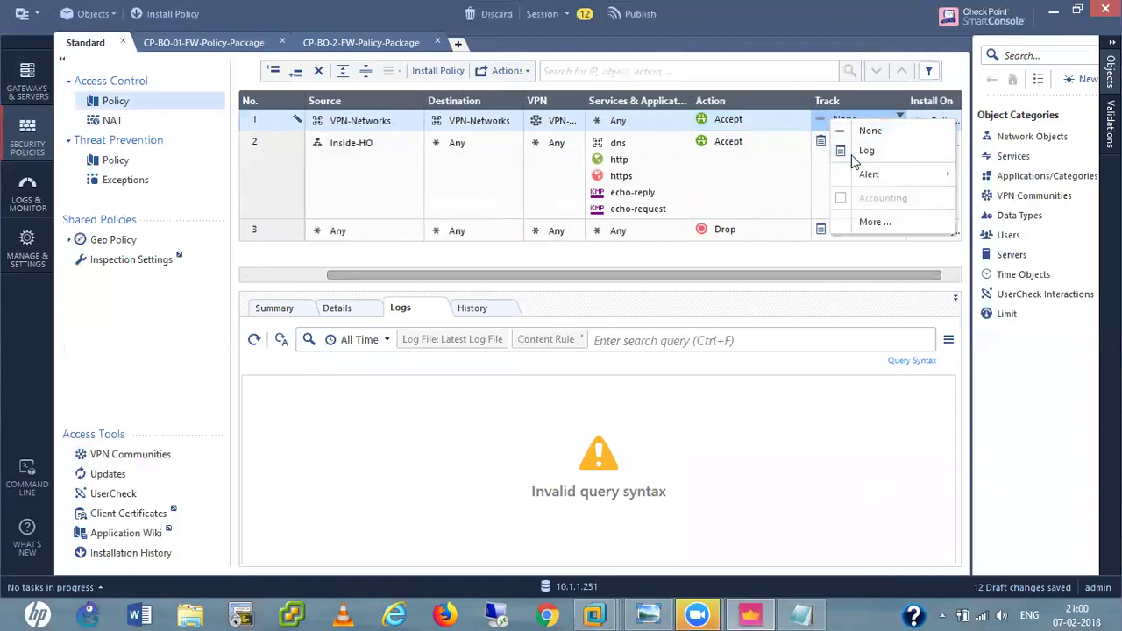
pyautogui.click(856, 153)
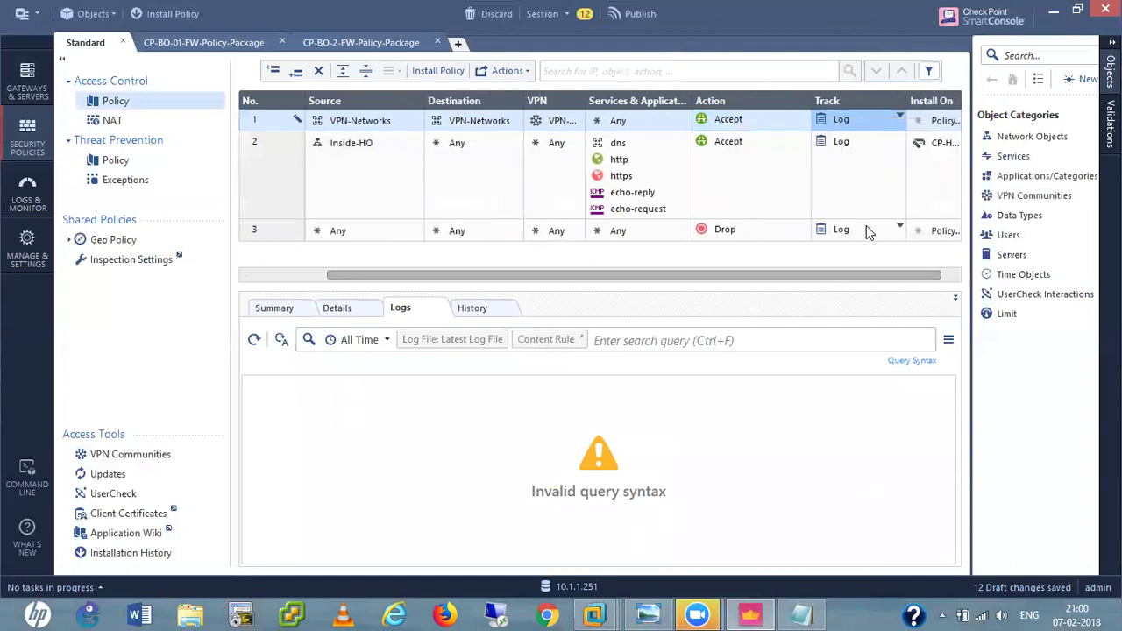
pyautogui.moveTo(866, 276); pyautogui.dragTo(908, 279)
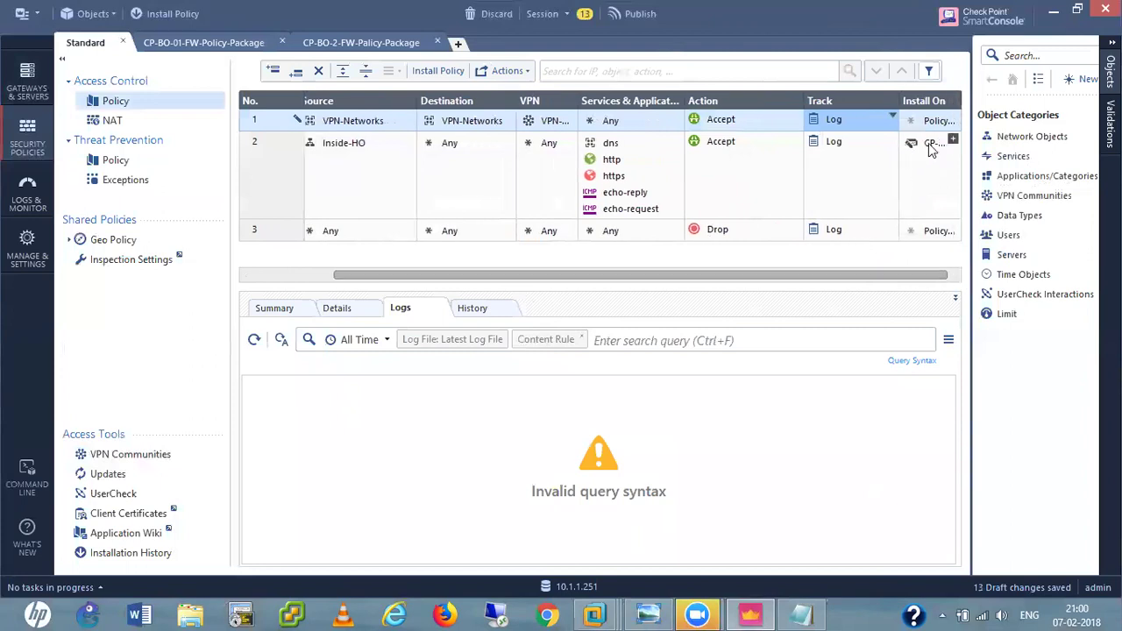
pyautogui.click(931, 147)
pyautogui.moveTo(921, 107)
pyautogui.mouseDown()
pyautogui.moveTo(931, 130)
pyautogui.moveTo(927, 121)
pyautogui.mouseUp()
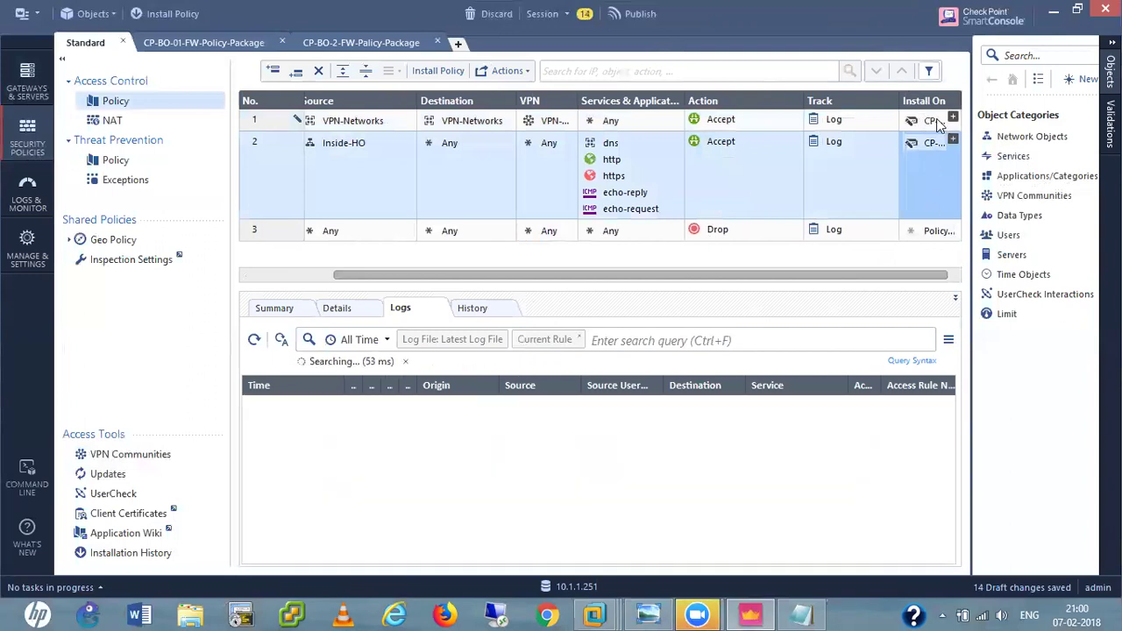
pyautogui.moveTo(937, 123)
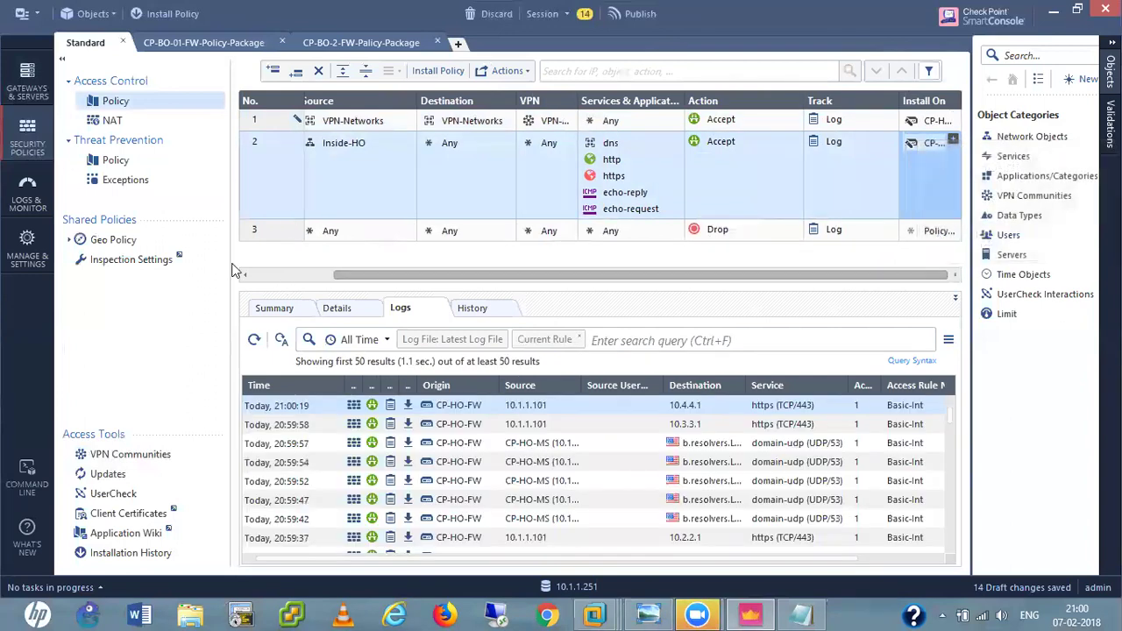
# In the CP-BO-01-FW-Policy-Package, add a new top rule named VPN-01.
pyautogui.click(210, 44)
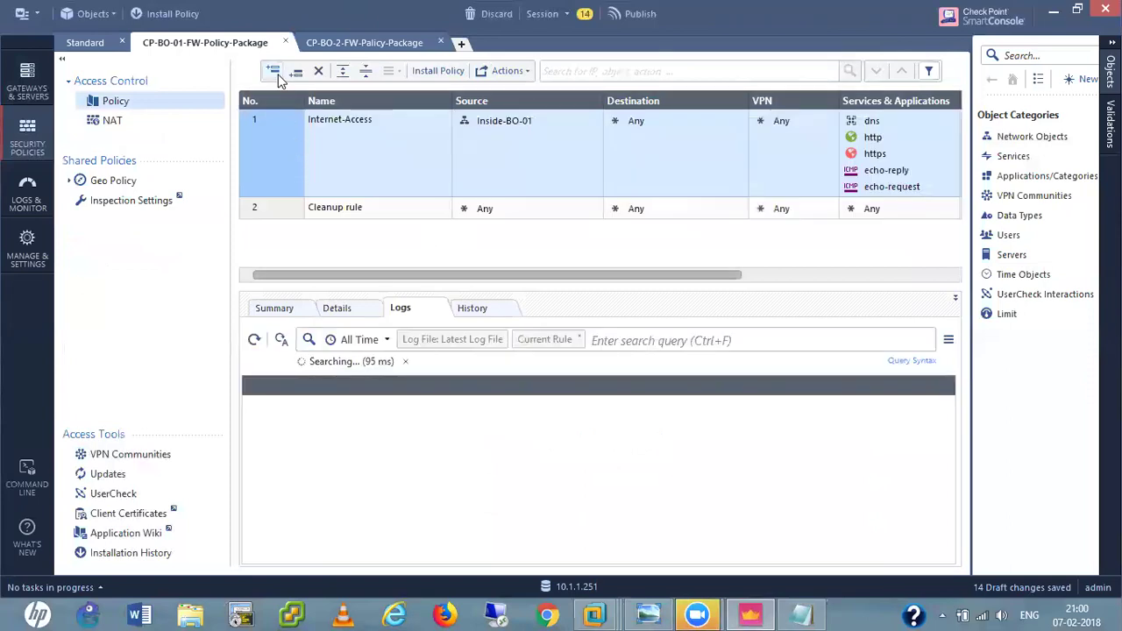
pyautogui.click(273, 73)
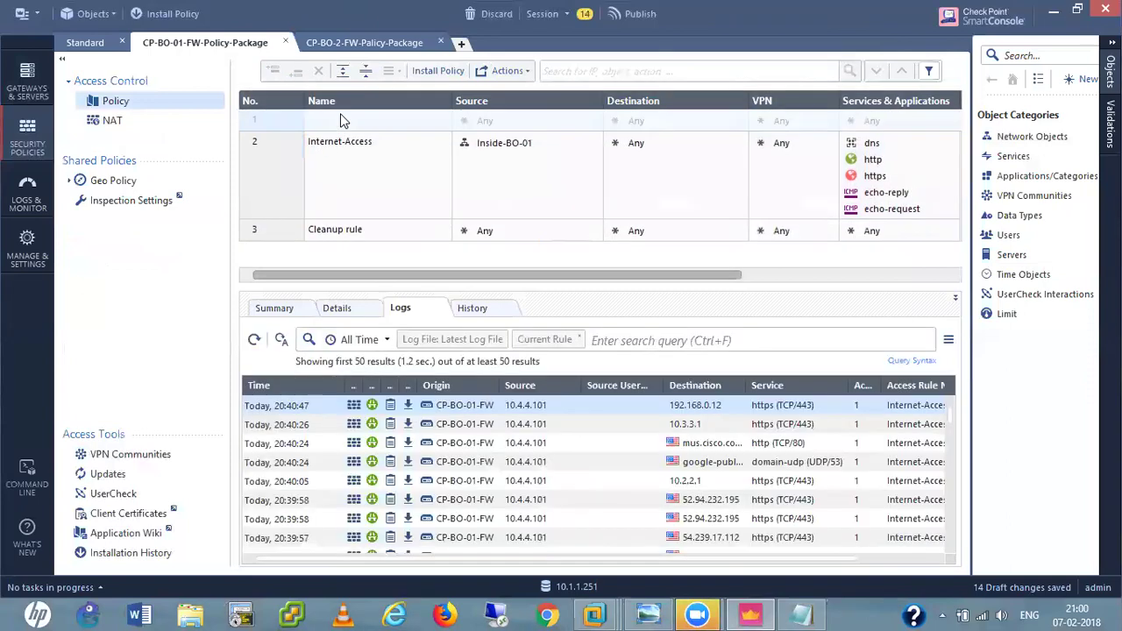
pyautogui.click(344, 116)
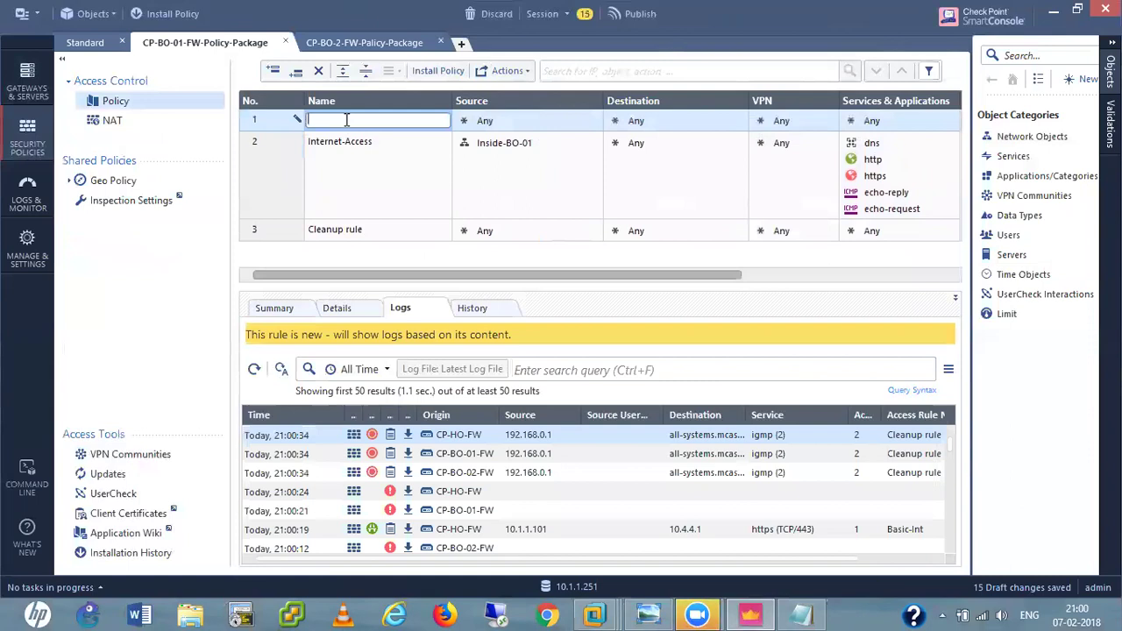
pyautogui.write('VPN-01')
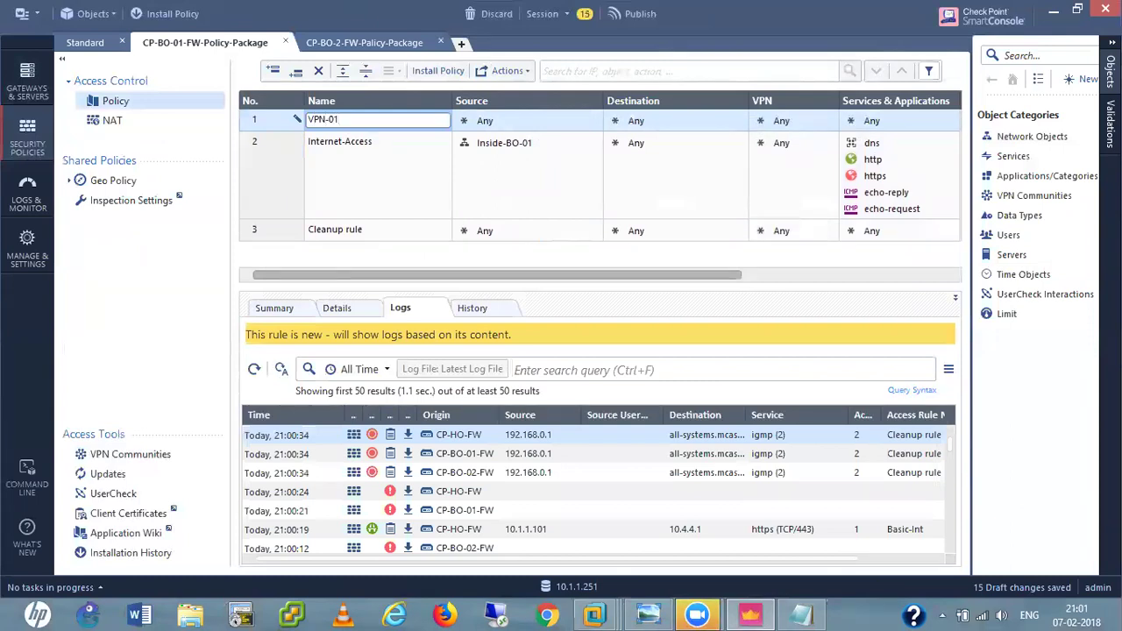
pyautogui.click(485, 121)
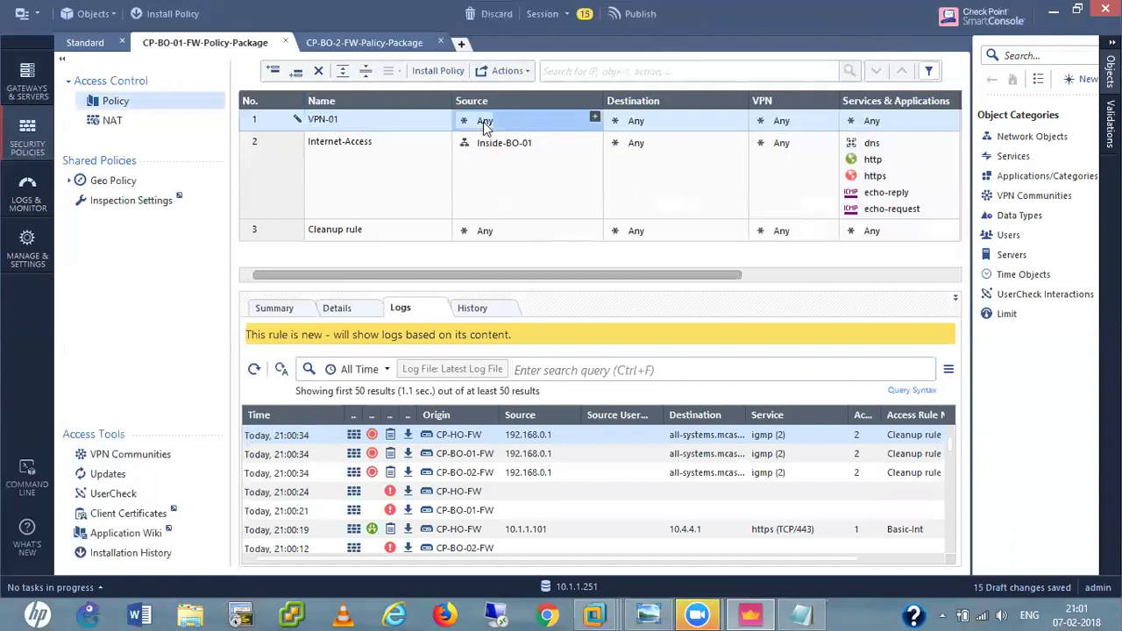
# Set VPN-Networks as the VPN-01 rule's source and copy it into the destination.
pyautogui.click(594, 116)
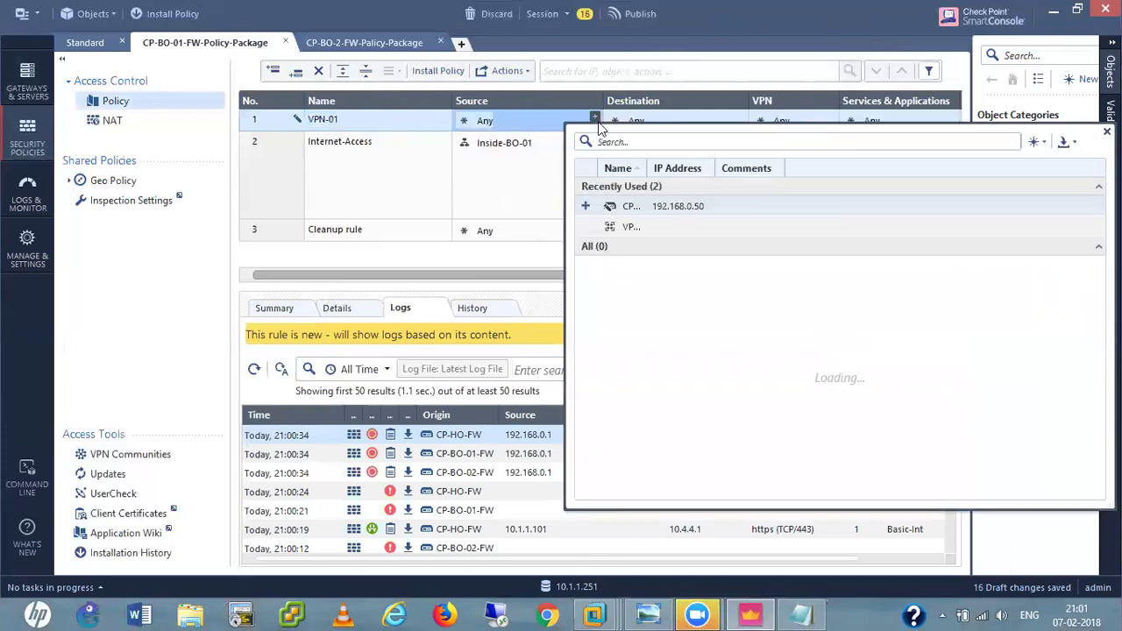
pyautogui.click(586, 227)
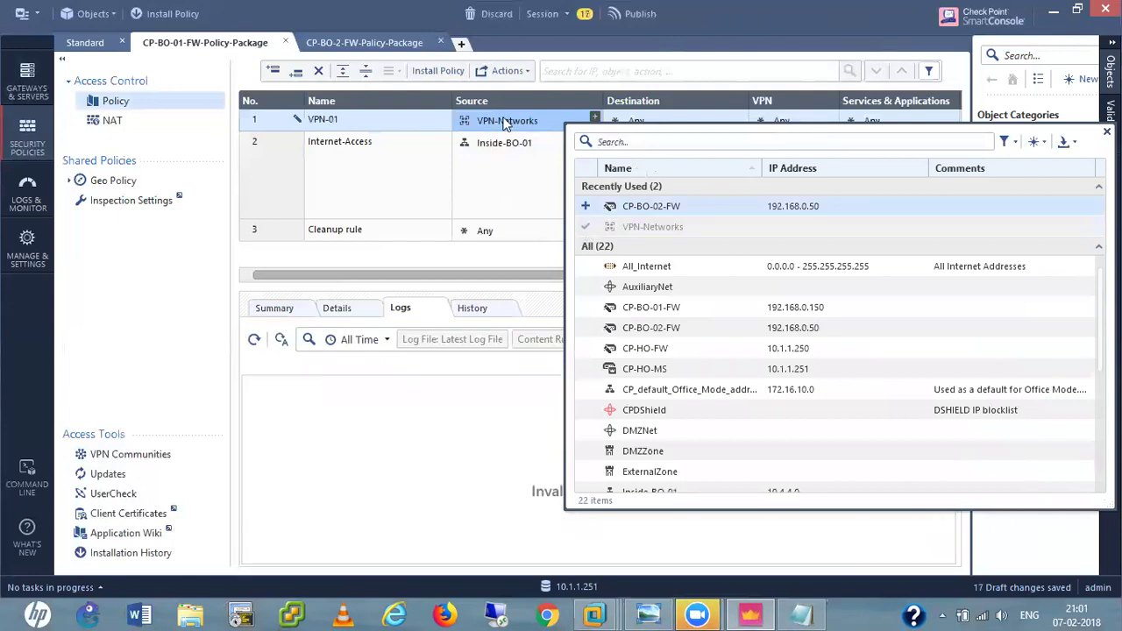
pyautogui.click(378, 187)
pyautogui.moveTo(521, 123); pyautogui.dragTo(644, 123)
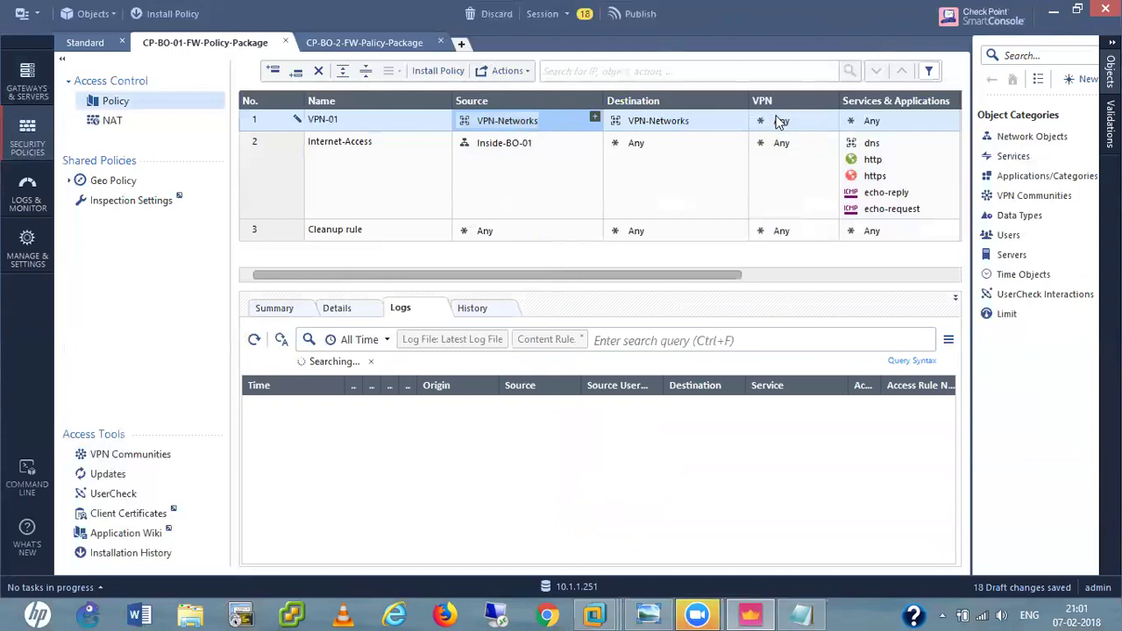
# Limit rule VPN-01's VPN column to the VPN-Site-to-site community.
pyautogui.click(779, 122)
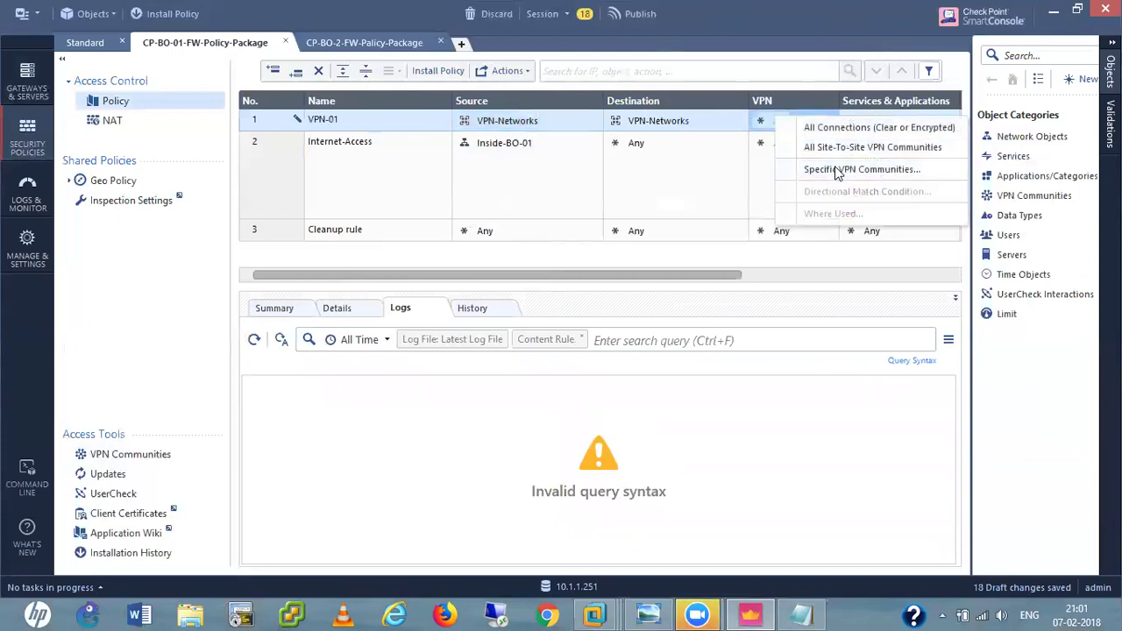
pyautogui.click(837, 171)
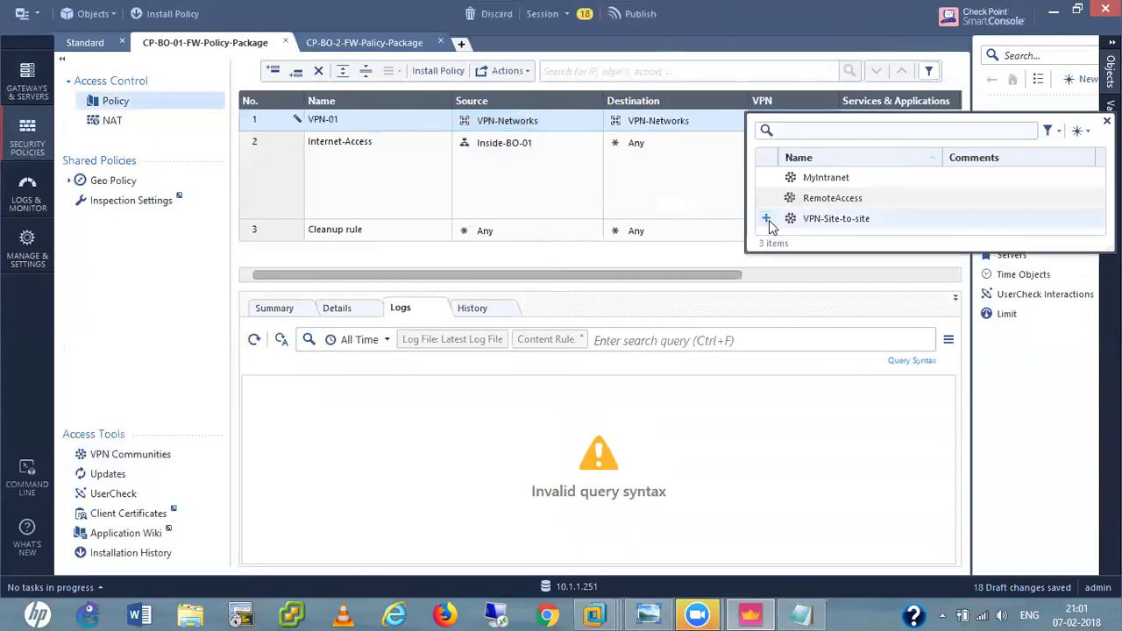
pyautogui.click(768, 218)
pyautogui.click(701, 272)
pyautogui.moveTo(732, 278); pyautogui.dragTo(789, 213)
# Set rule VPN-01 to Accept and Log, copying rule 2's Install On target.
pyautogui.click(742, 118)
pyautogui.click(743, 119)
pyautogui.click(771, 131)
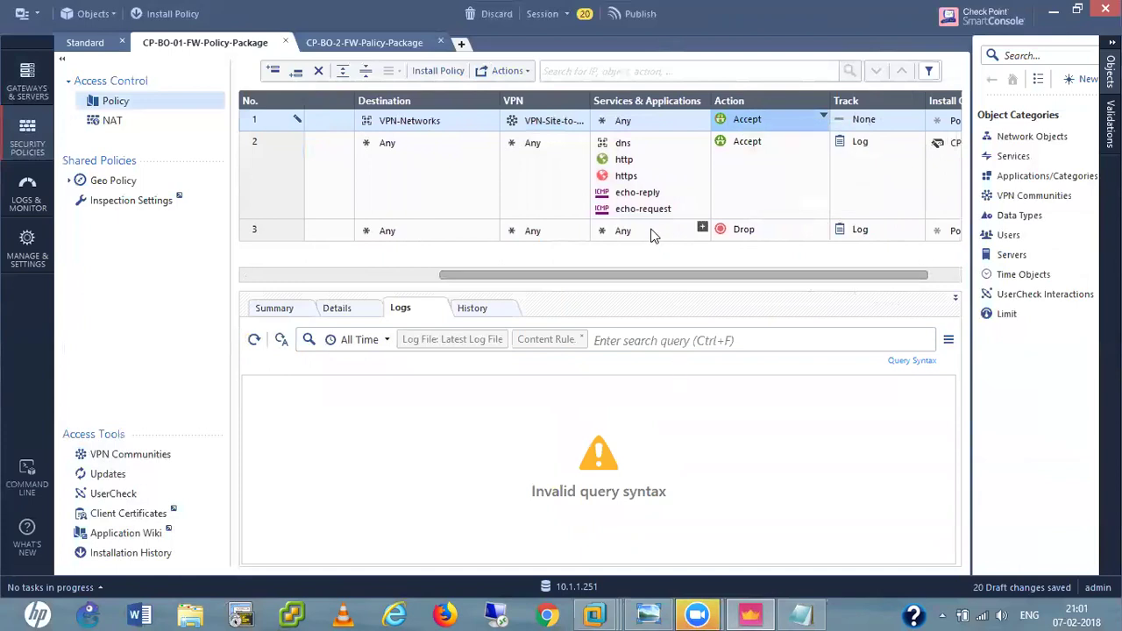
pyautogui.click(872, 118)
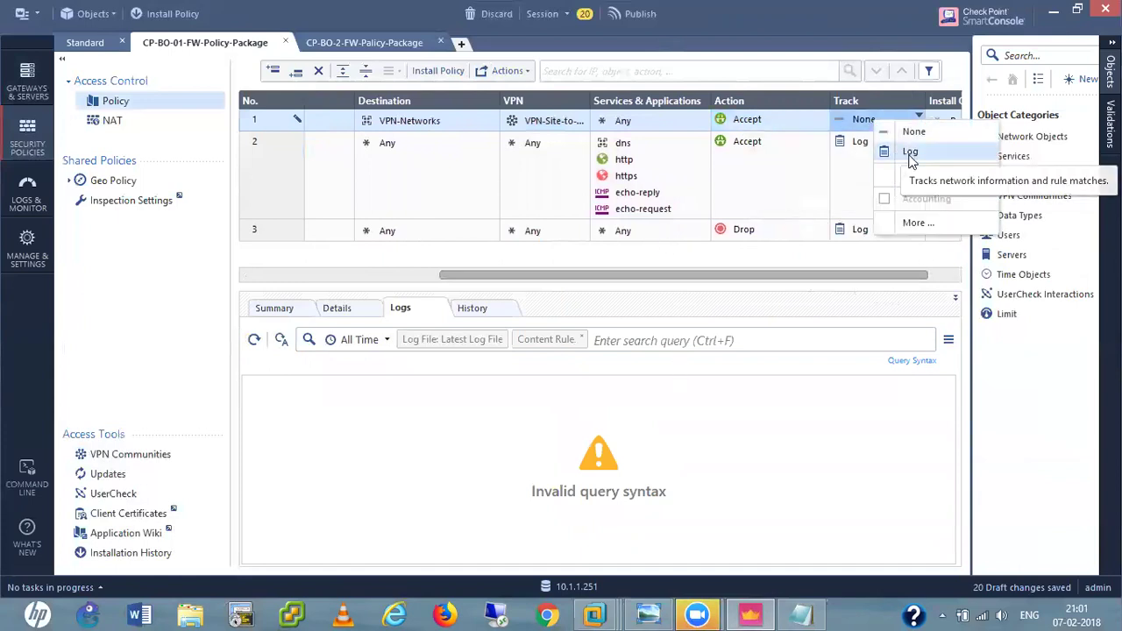
pyautogui.click(912, 153)
pyautogui.moveTo(874, 277); pyautogui.dragTo(945, 276)
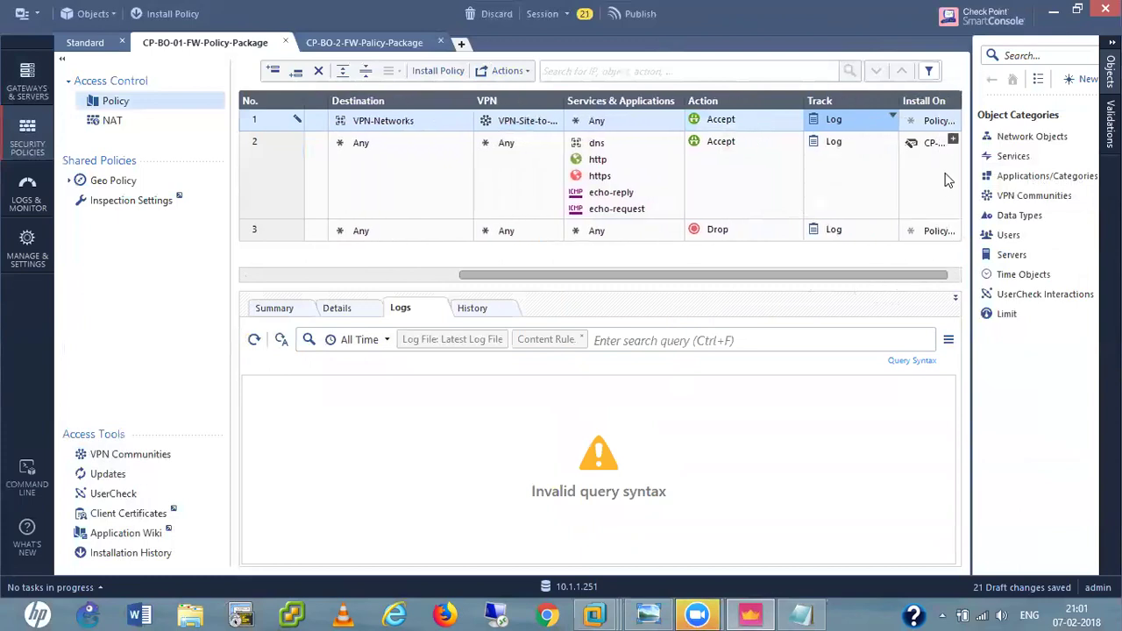
pyautogui.click(933, 144)
pyautogui.moveTo(928, 118); pyautogui.dragTo(931, 121)
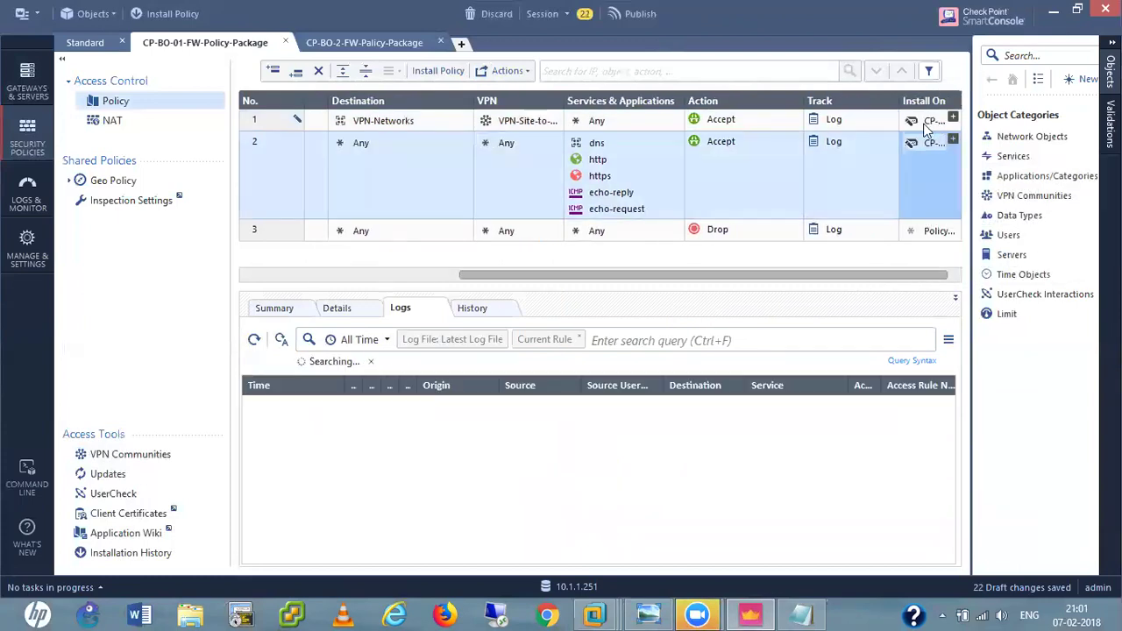
# Check rule 2's tracking without changing it, then open the CP-BO-2-FW-Policy-Package.
pyautogui.click(364, 44)
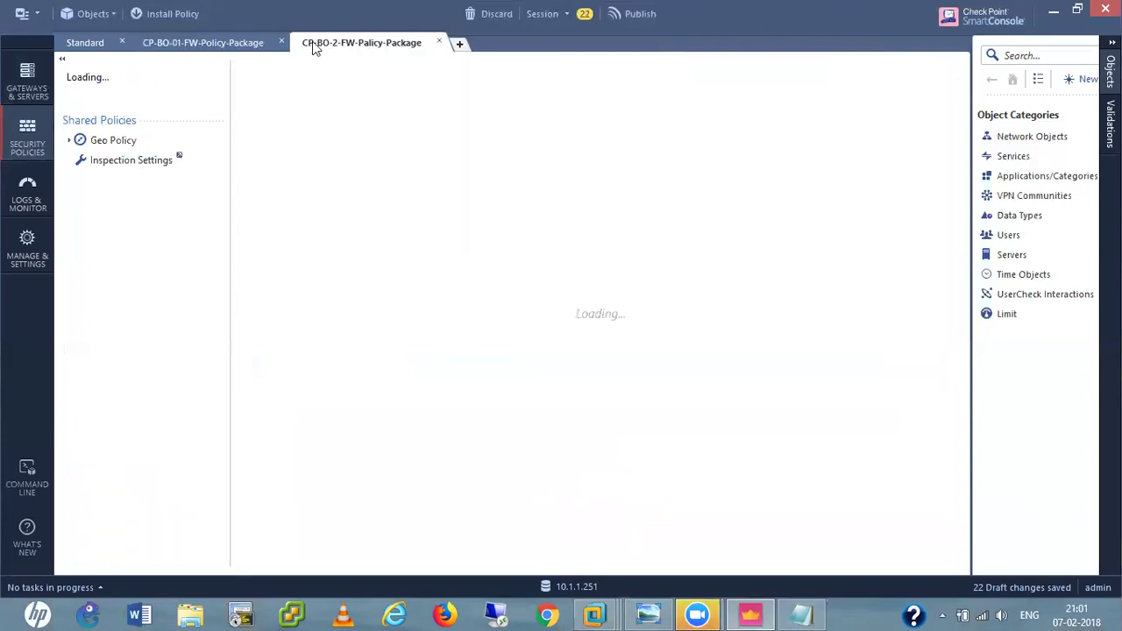
pyautogui.click(210, 46)
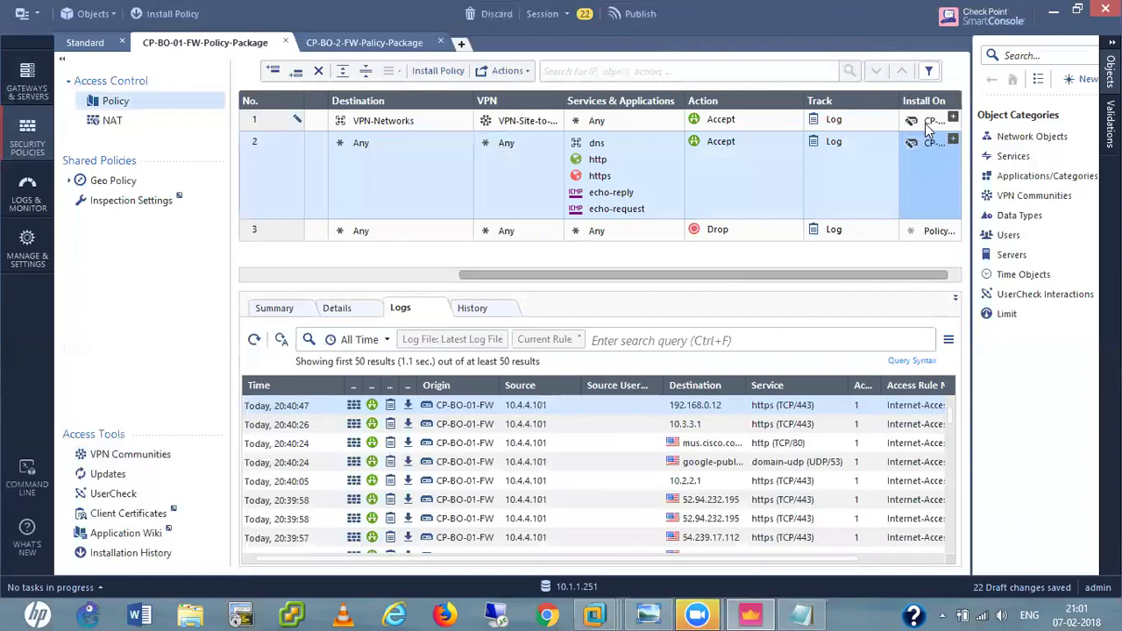
pyautogui.moveTo(929, 127)
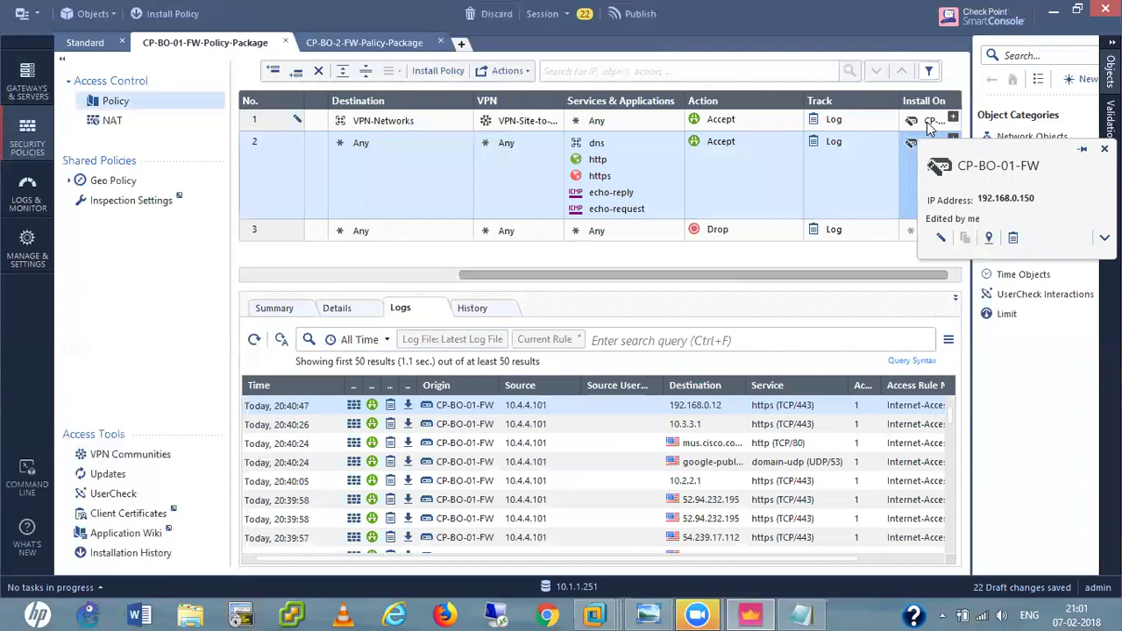
pyautogui.click(893, 139)
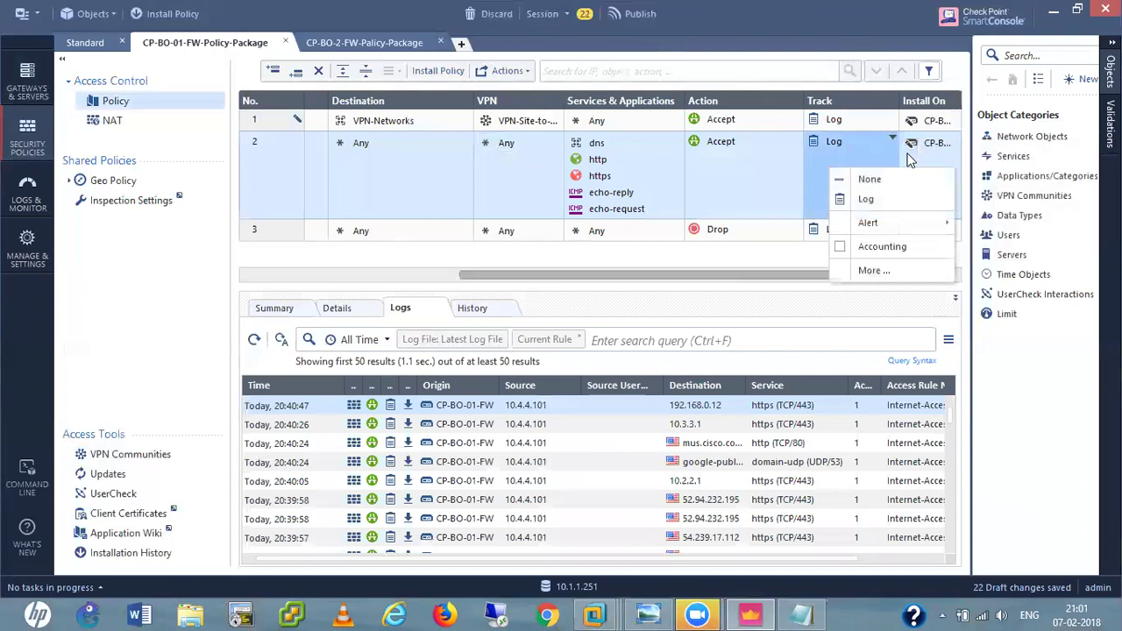
pyautogui.click(154, 275)
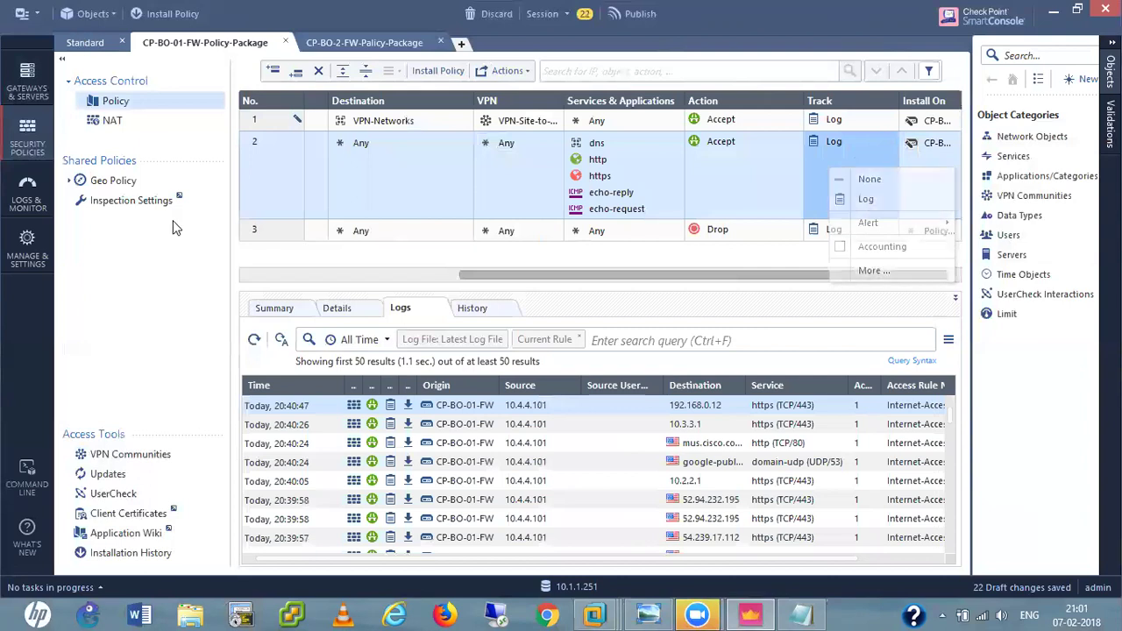
pyautogui.click(385, 46)
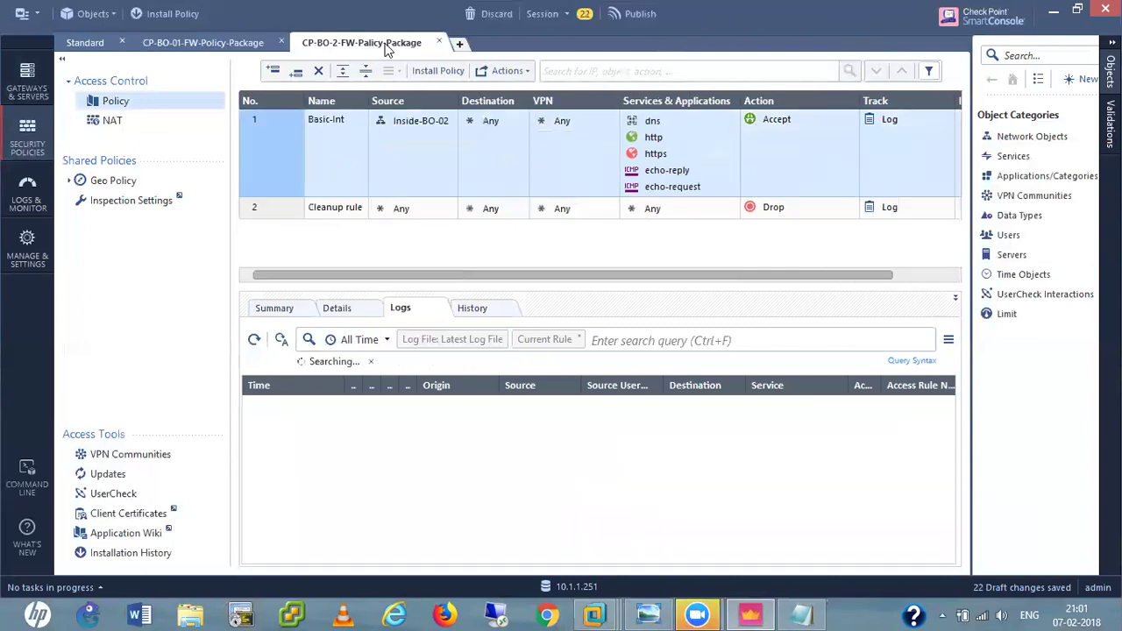
# Add a top rule named VPN-01 with VPN-Networks as both source and destination.
pyautogui.click(272, 70)
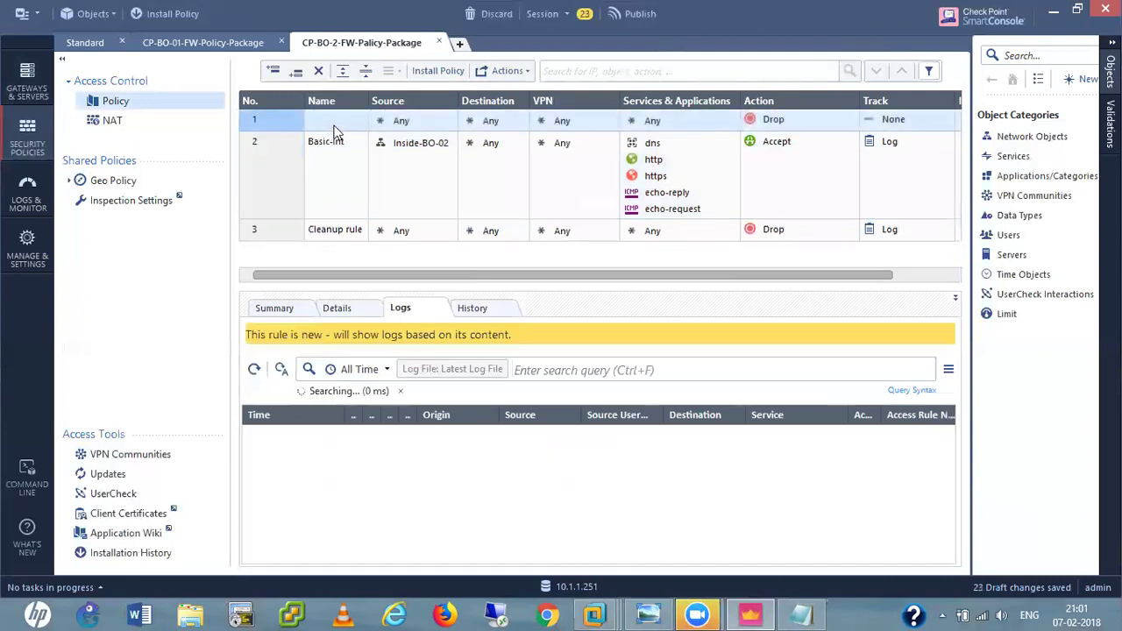
pyautogui.click(335, 124)
pyautogui.write('VPN-01')
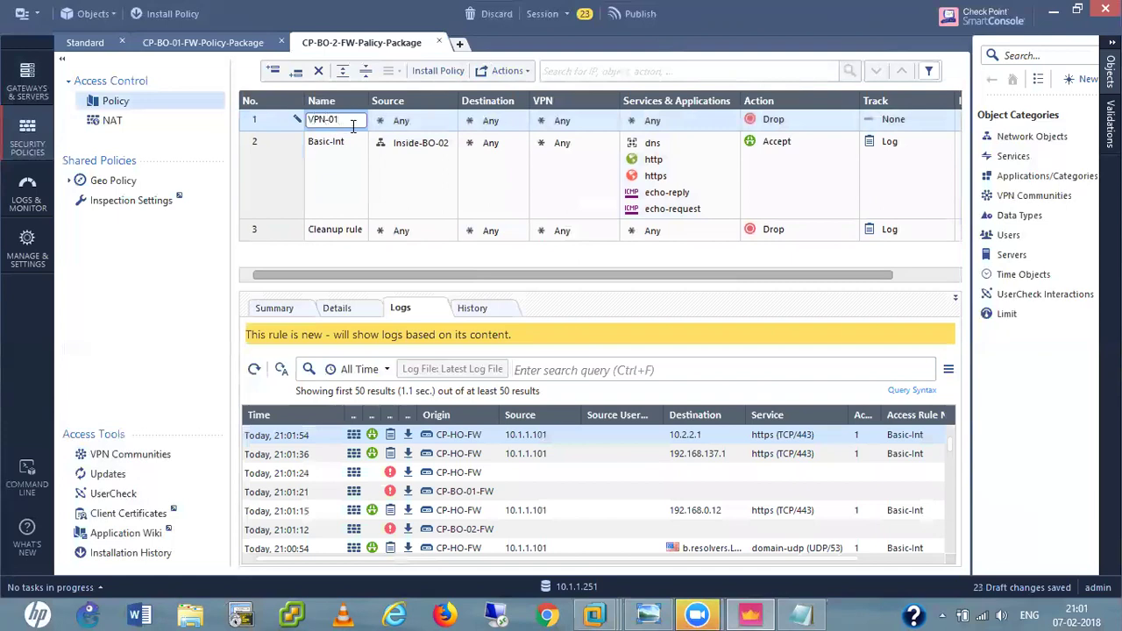
pyautogui.click(449, 117)
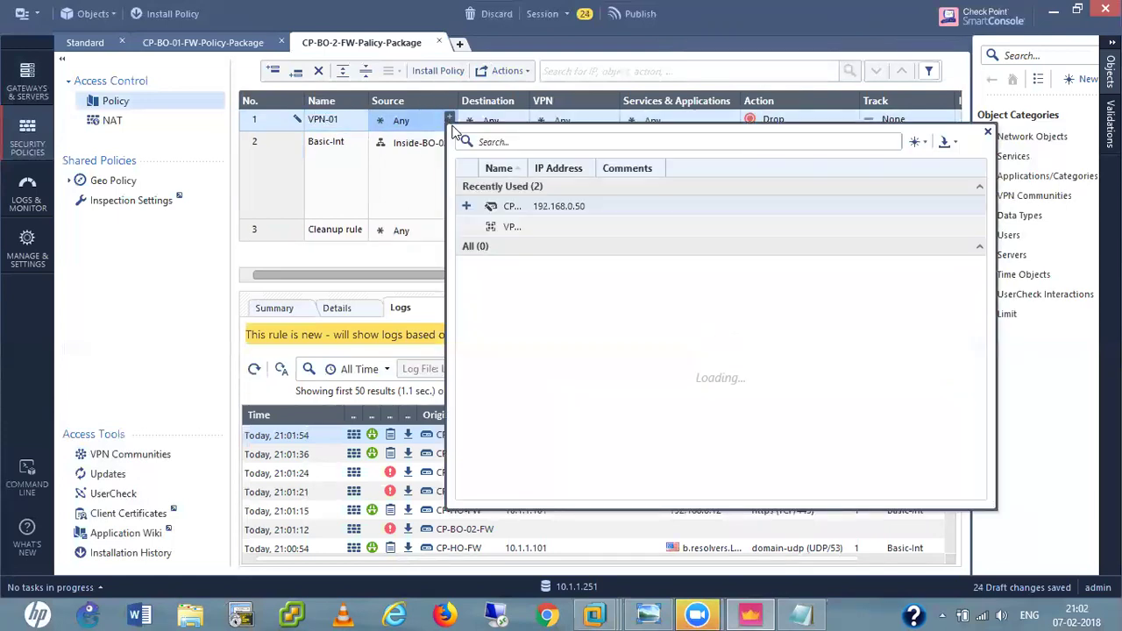
pyautogui.click(466, 227)
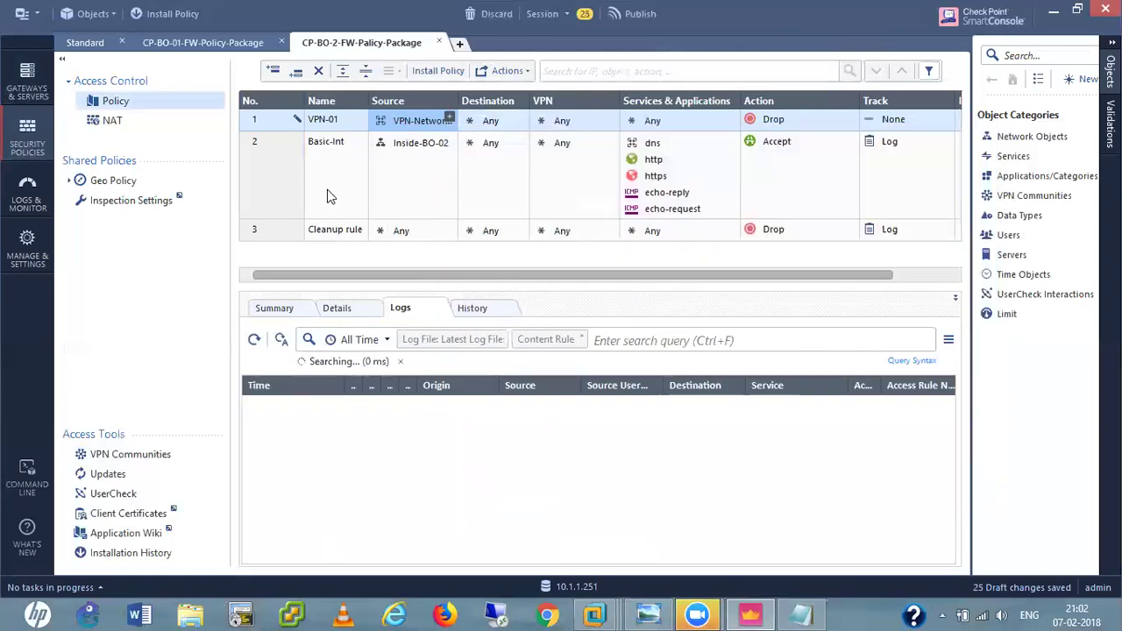
pyautogui.click(328, 191)
pyautogui.moveTo(417, 123); pyautogui.dragTo(489, 120)
# Set rule VPN-01 to VPN-Site-to-site, Accept and Log, copying rule 2's Install On target.
pyautogui.click(583, 120)
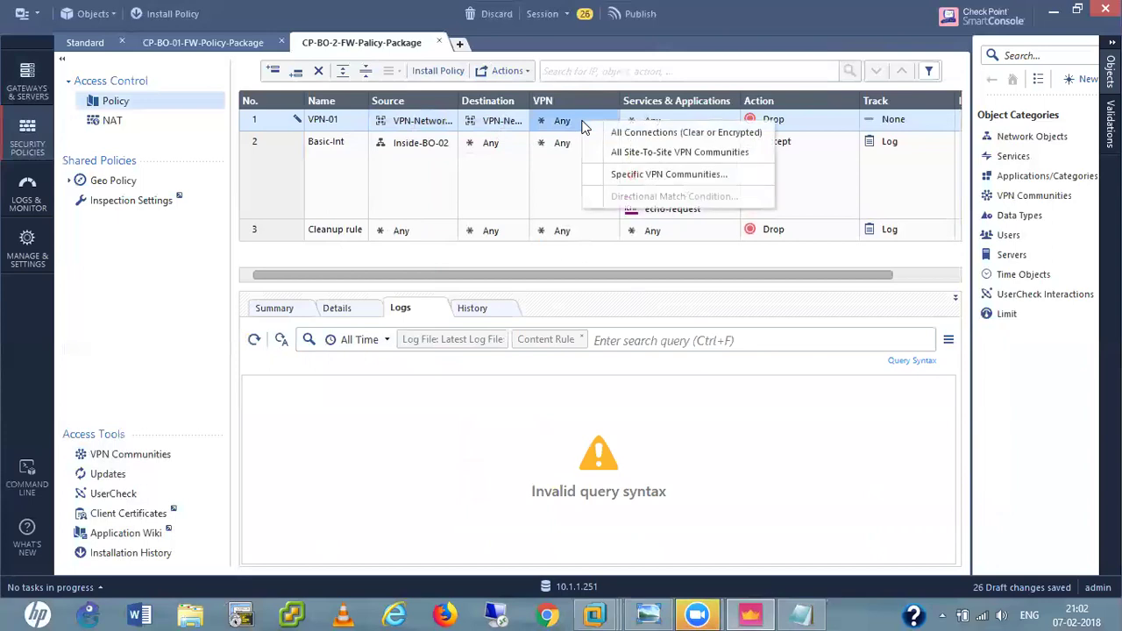
pyautogui.click(638, 174)
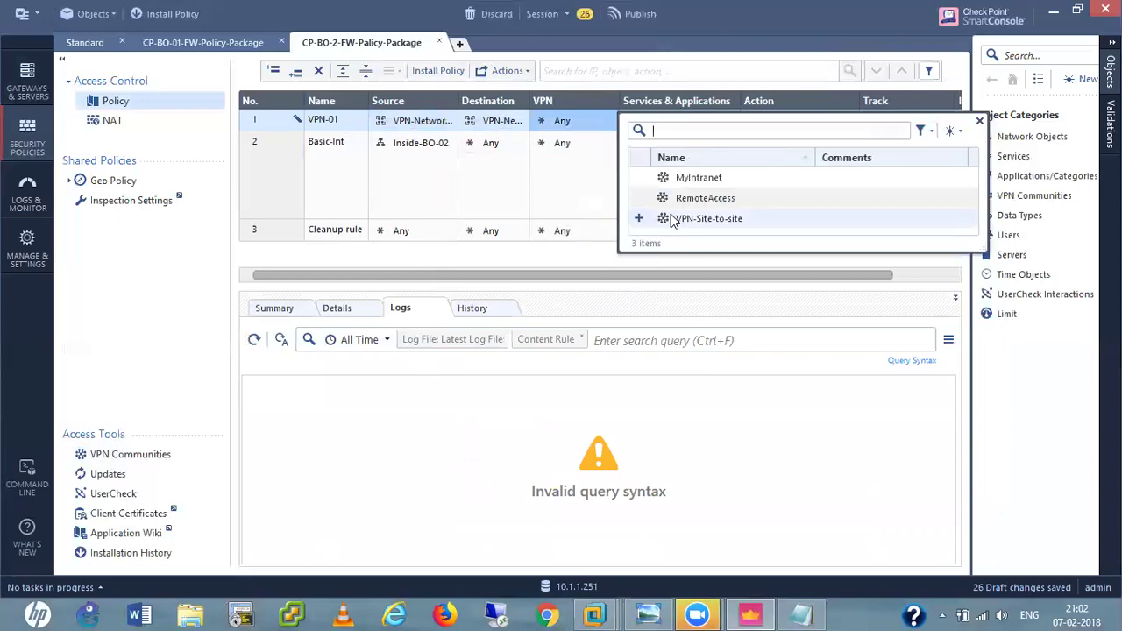
pyautogui.click(643, 219)
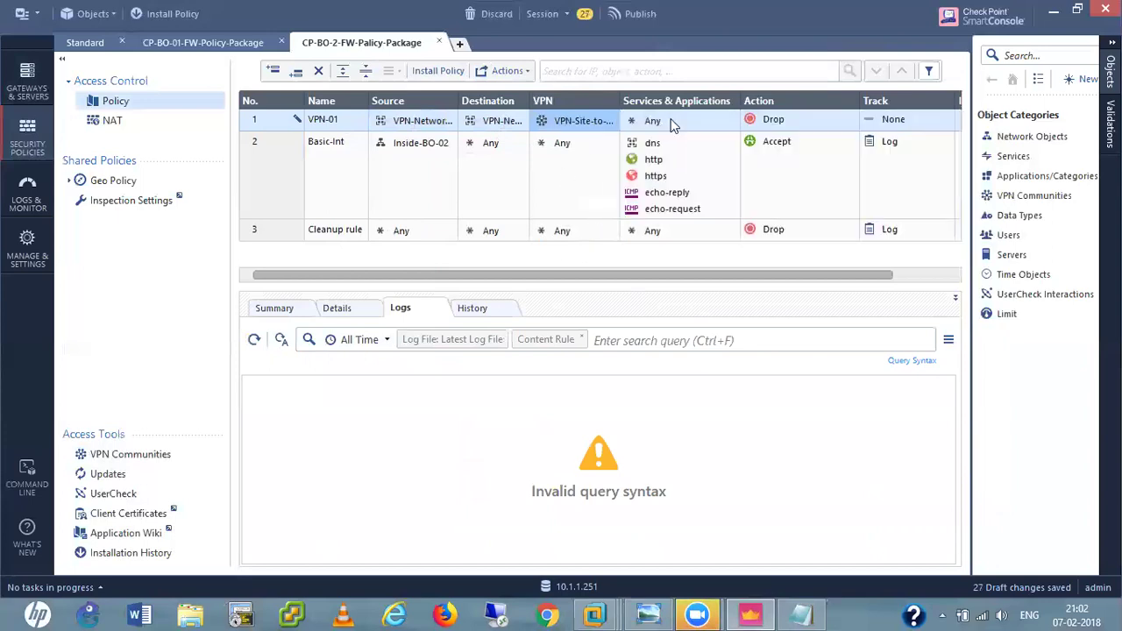
pyautogui.click(785, 121)
pyautogui.click(797, 127)
pyautogui.click(898, 126)
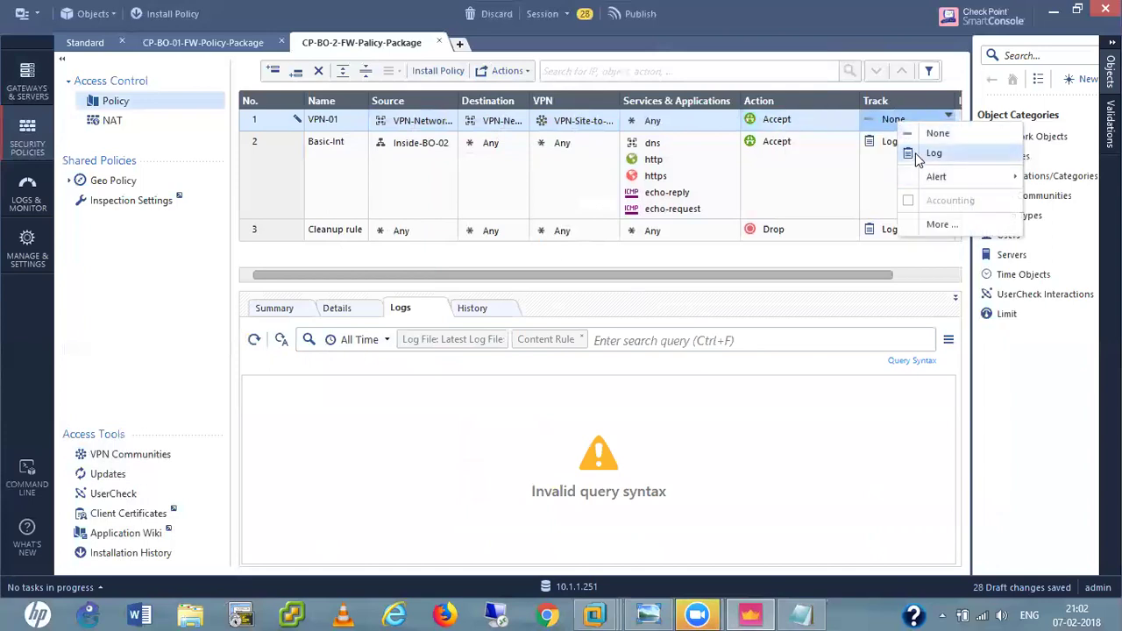
pyautogui.click(918, 156)
pyautogui.moveTo(859, 277); pyautogui.dragTo(939, 276)
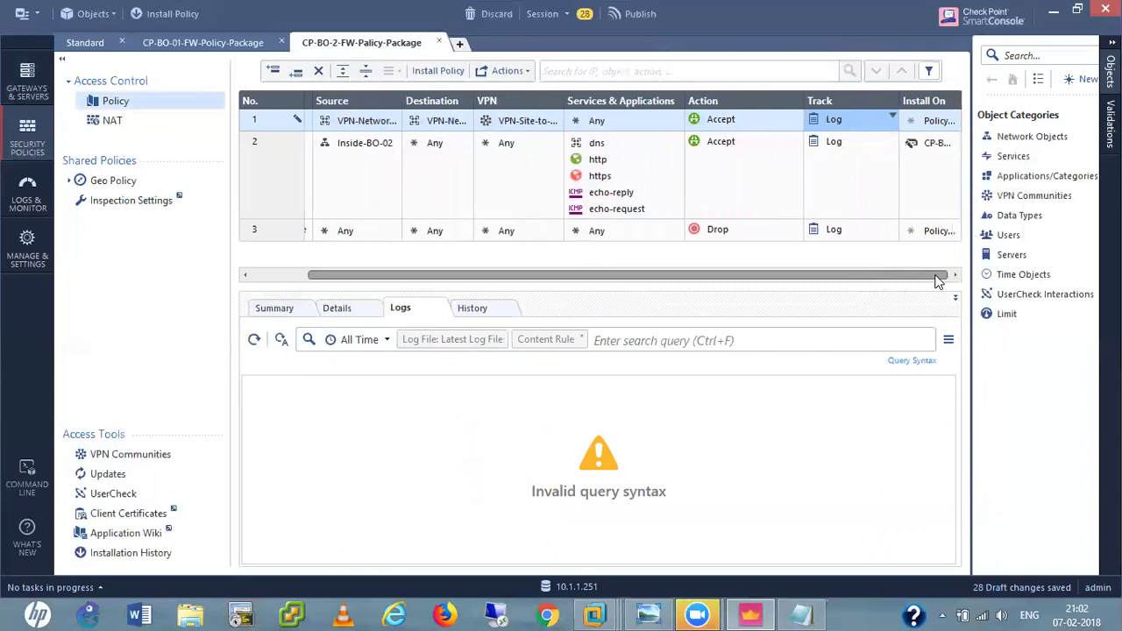
pyautogui.click(914, 143)
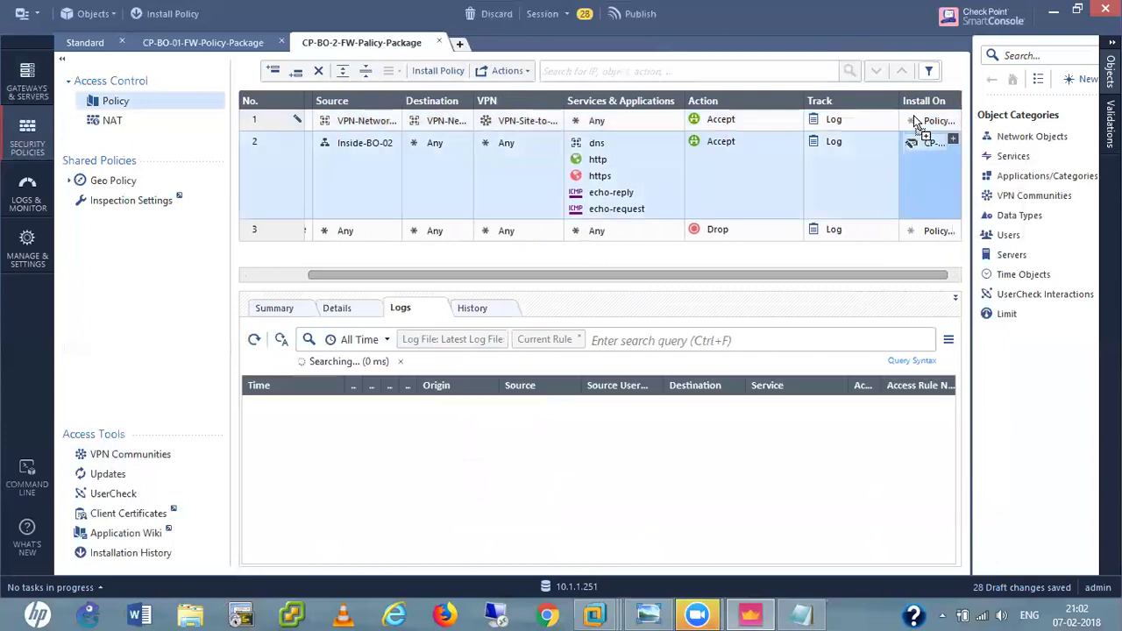
pyautogui.moveTo(918, 107); pyautogui.dragTo(927, 118)
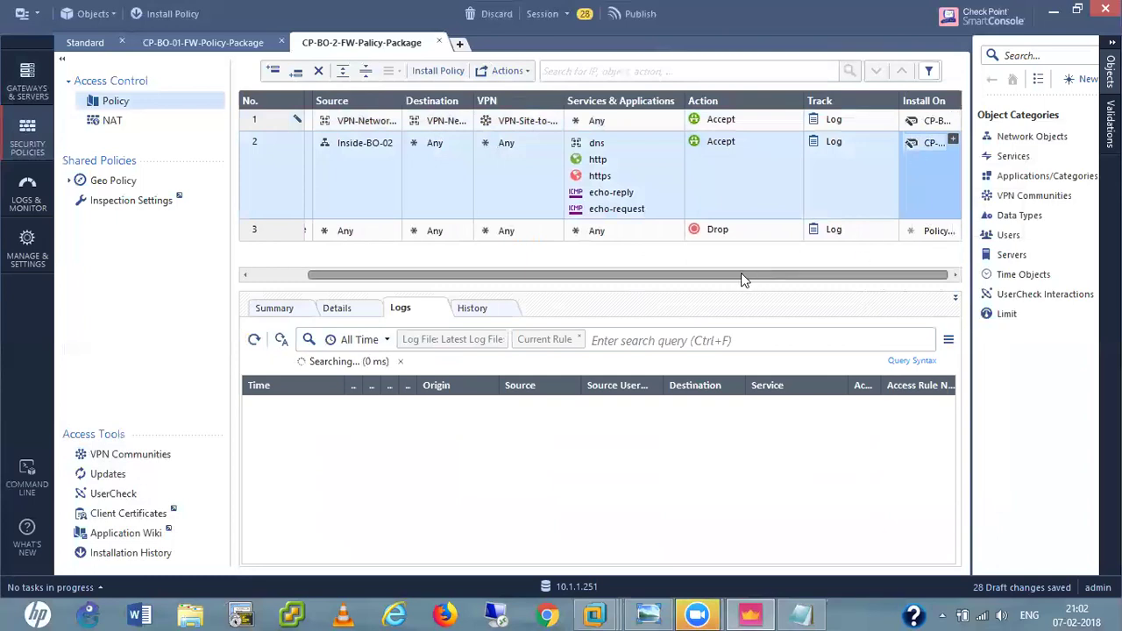
pyautogui.moveTo(741, 272); pyautogui.dragTo(633, 291)
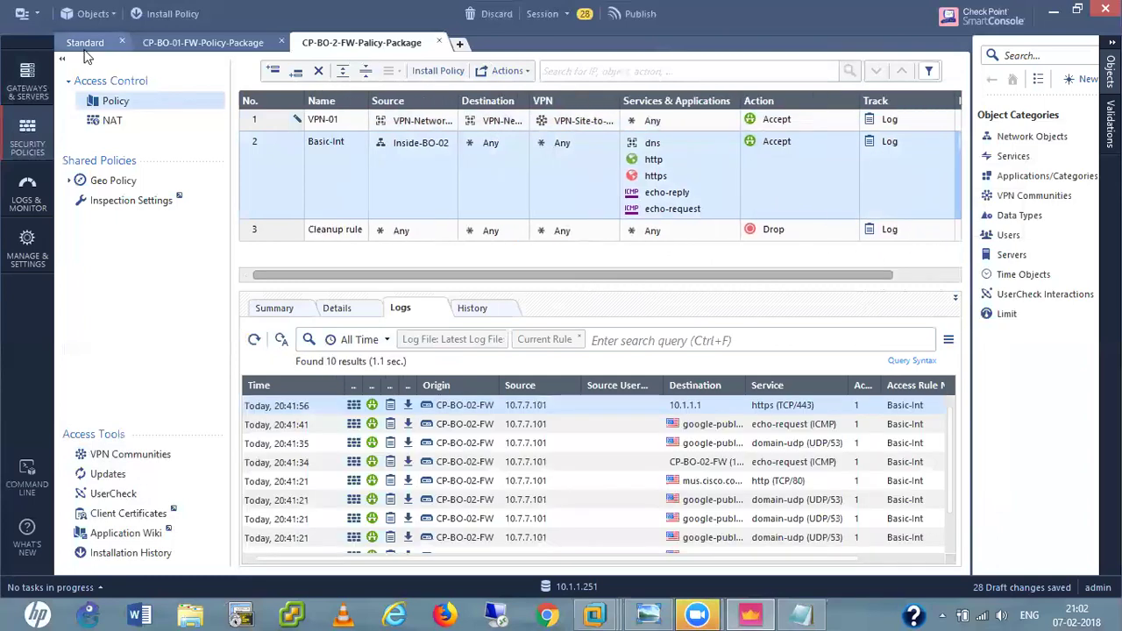
# Publish the 30 drafts and install the Standard policy on CP-HO-FW, confirming success in Recent Tasks.
pyautogui.click(85, 43)
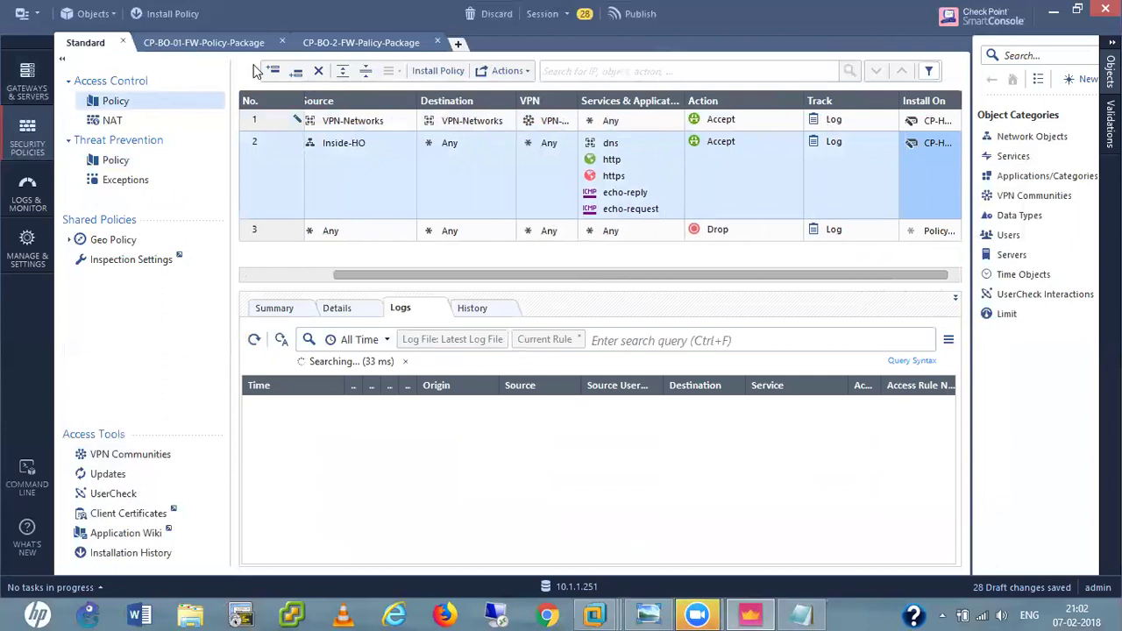
pyautogui.click(433, 71)
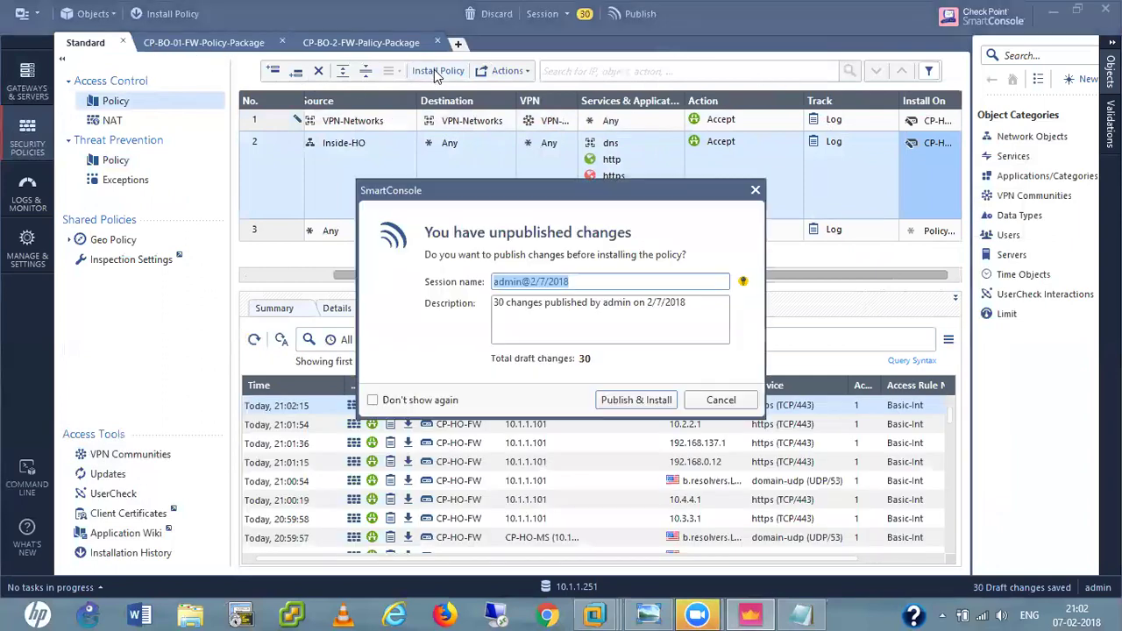
pyautogui.click(648, 403)
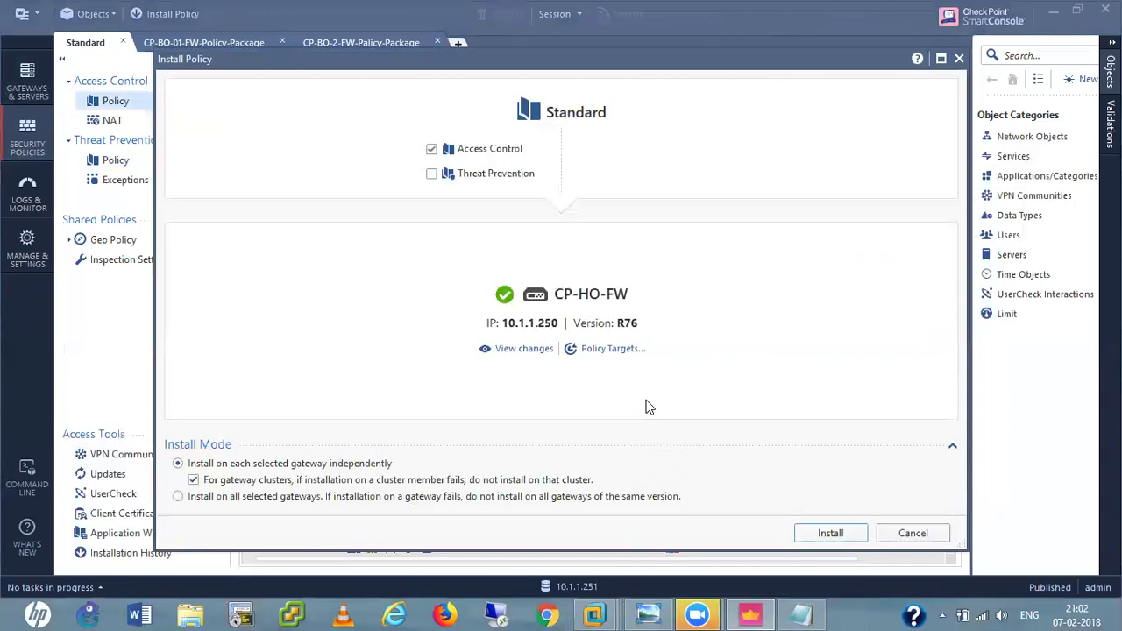
pyautogui.click(830, 534)
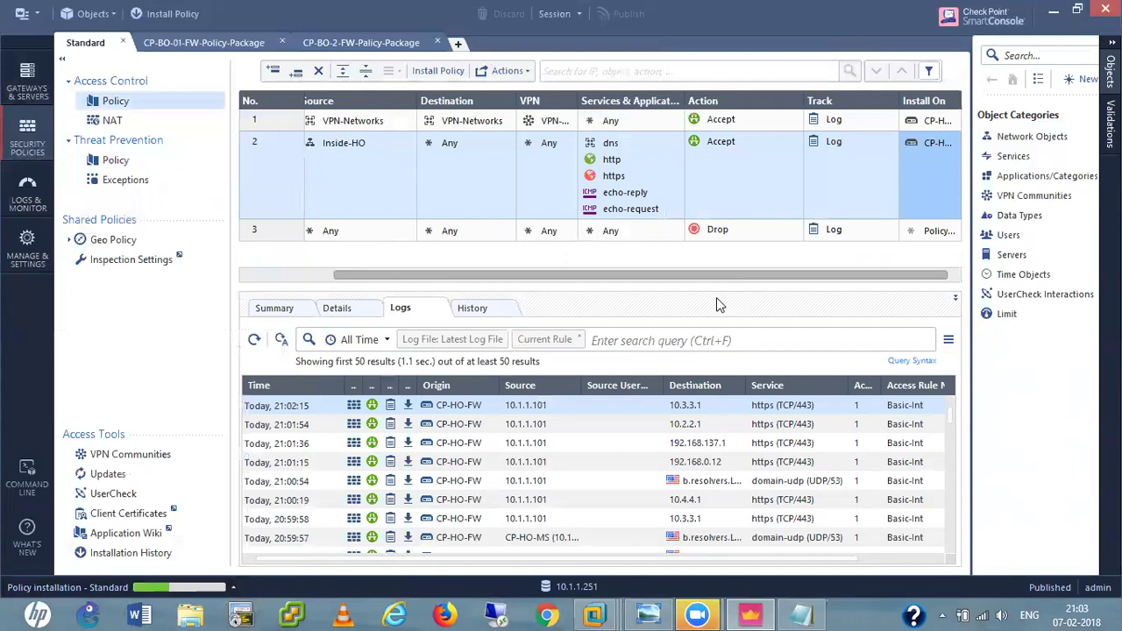
pyautogui.click(233, 588)
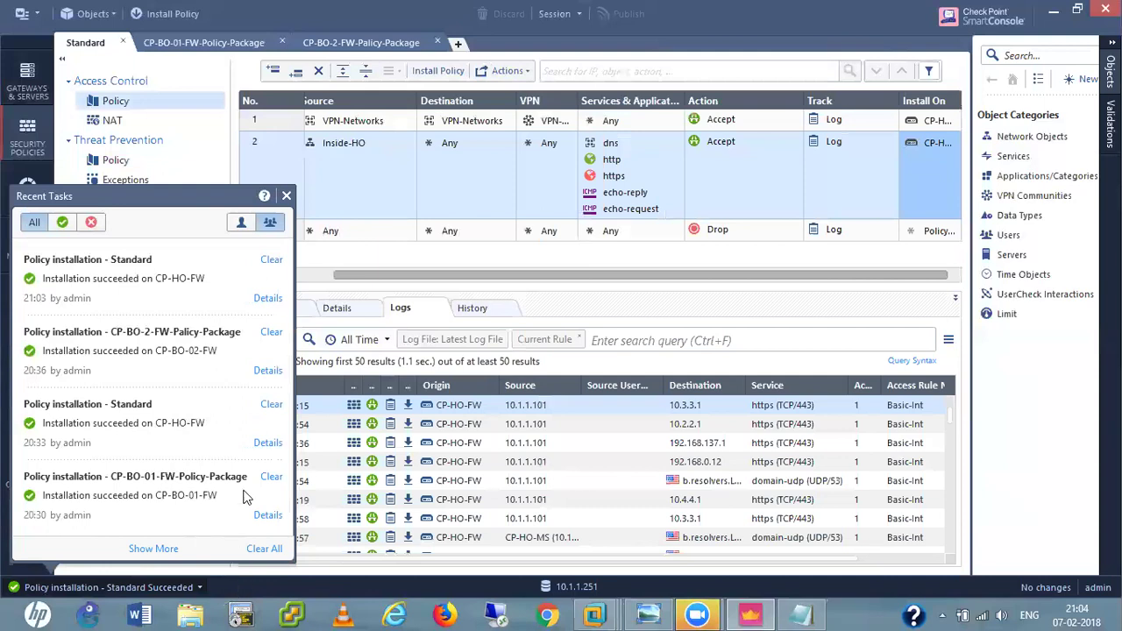
pyautogui.click(286, 196)
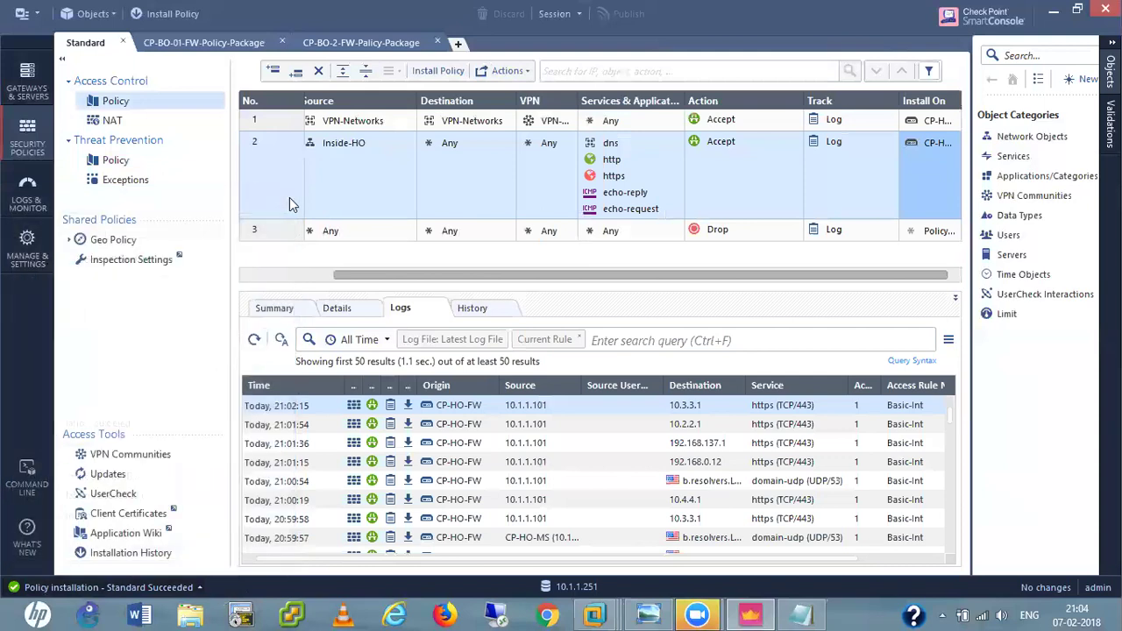
# Install the CP-BO-01-FW-Policy-Package on CP-BO-01-FW and watch Recent Tasks until it succeeds.
pyautogui.click(207, 44)
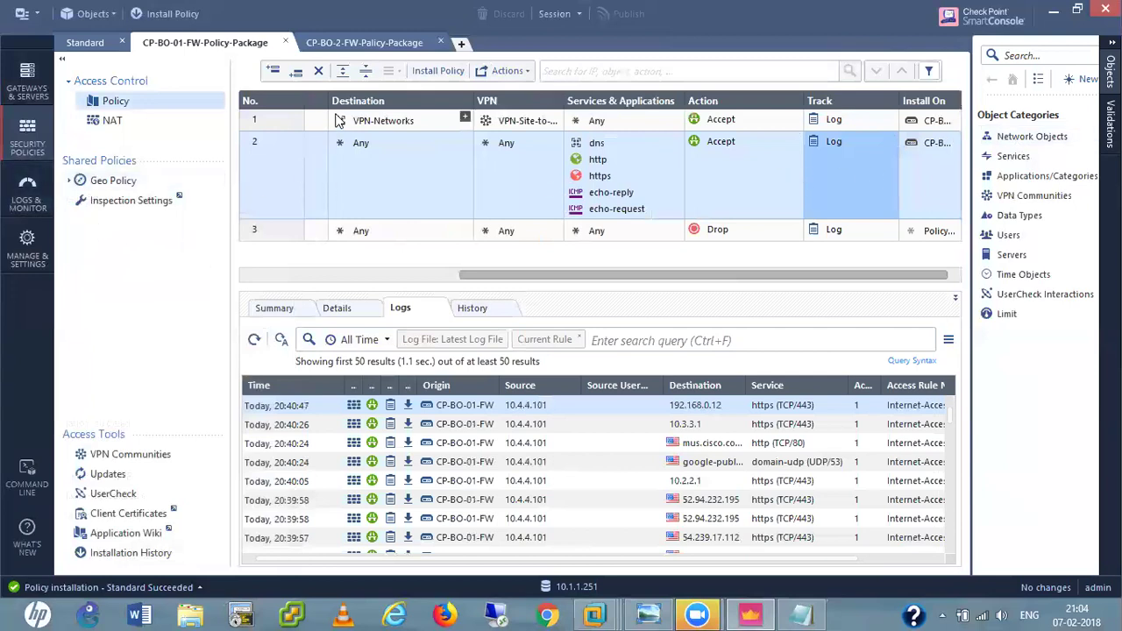
pyautogui.click(430, 74)
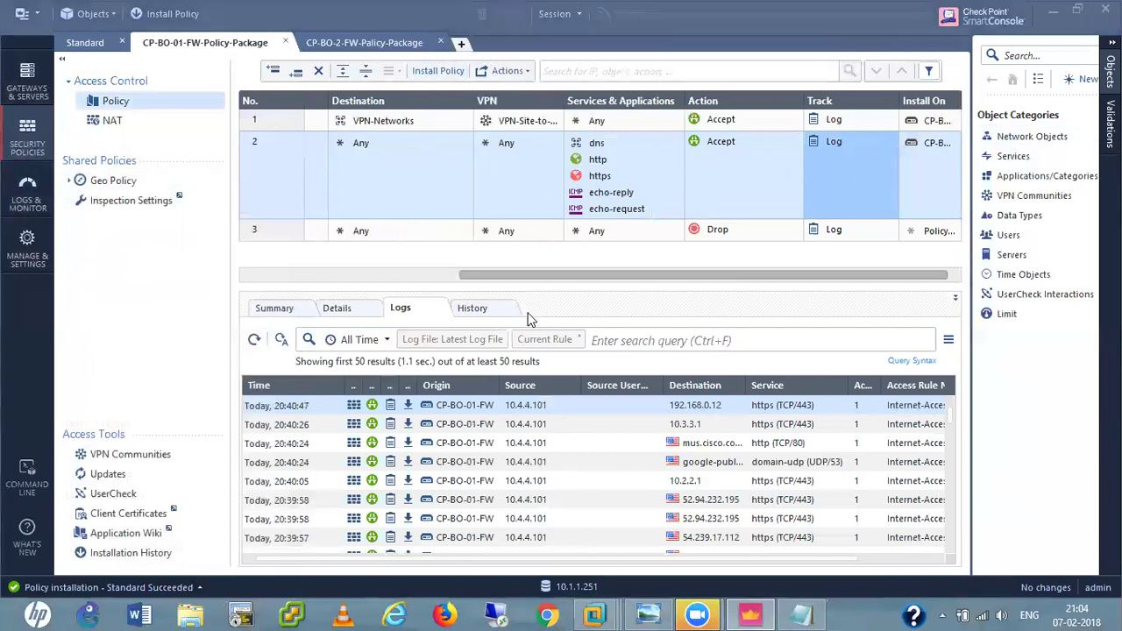
pyautogui.click(833, 532)
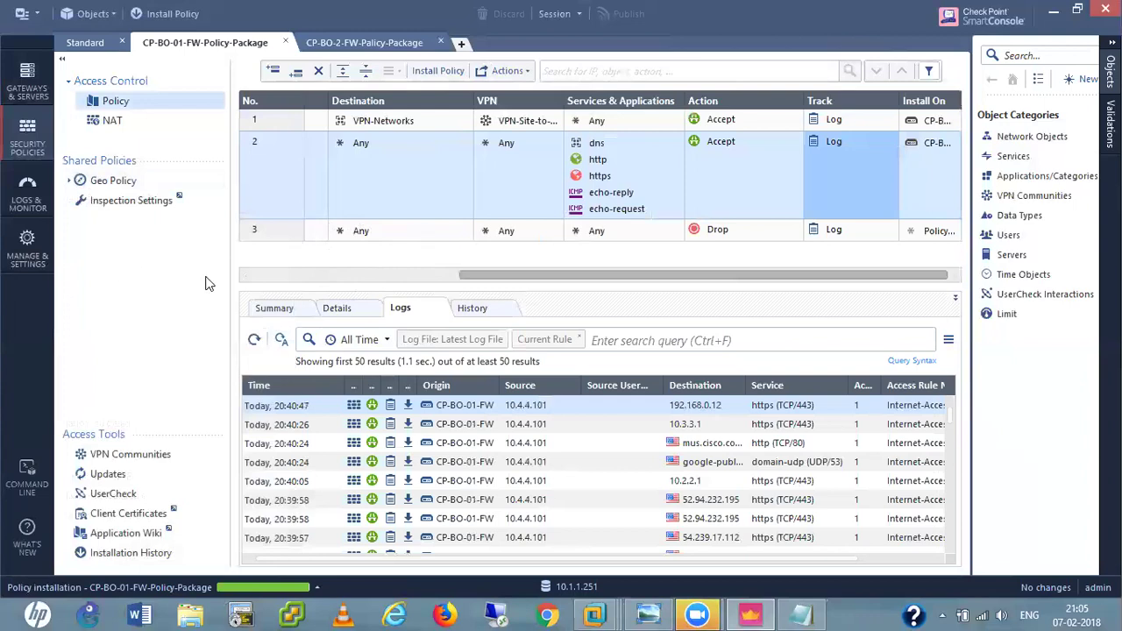
pyautogui.click(318, 582)
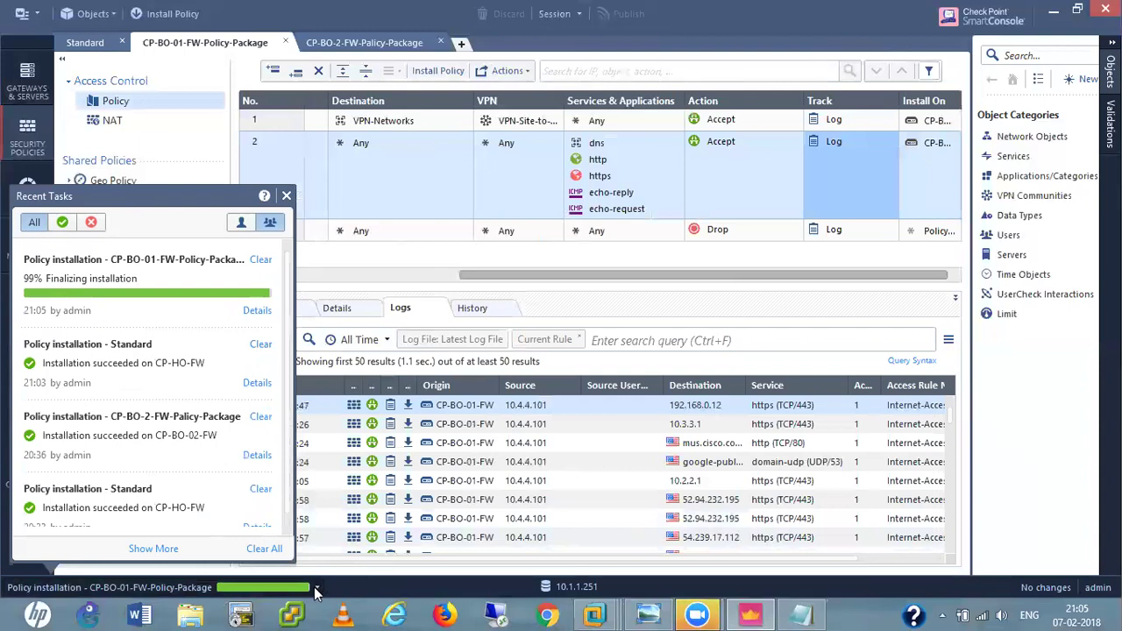
pyautogui.click(316, 590)
pyautogui.click(315, 590)
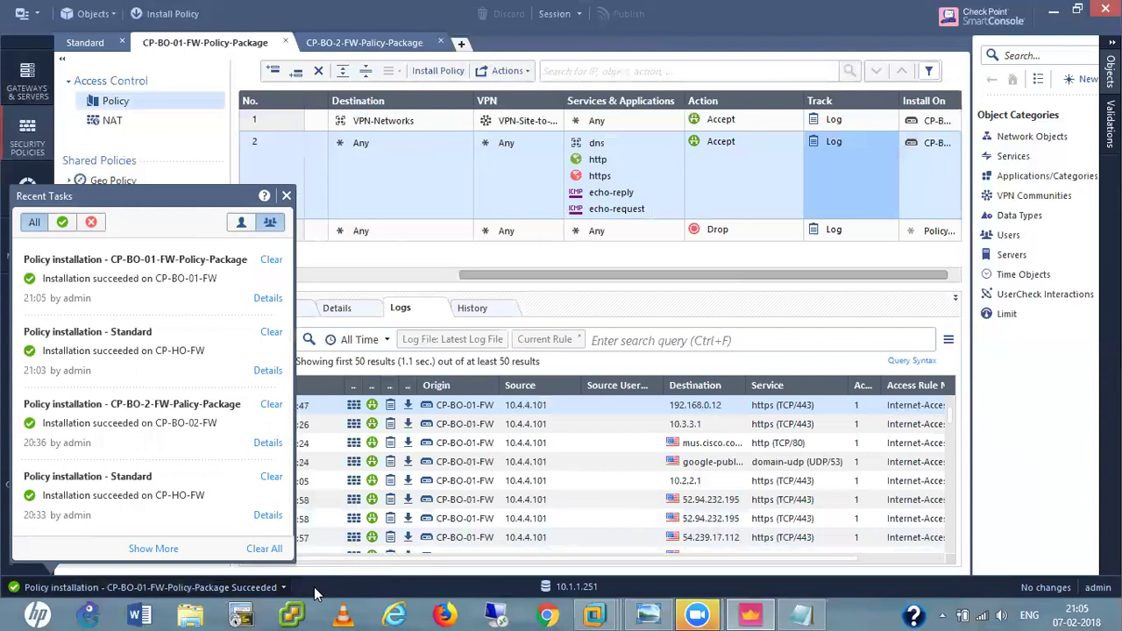
pyautogui.click(282, 589)
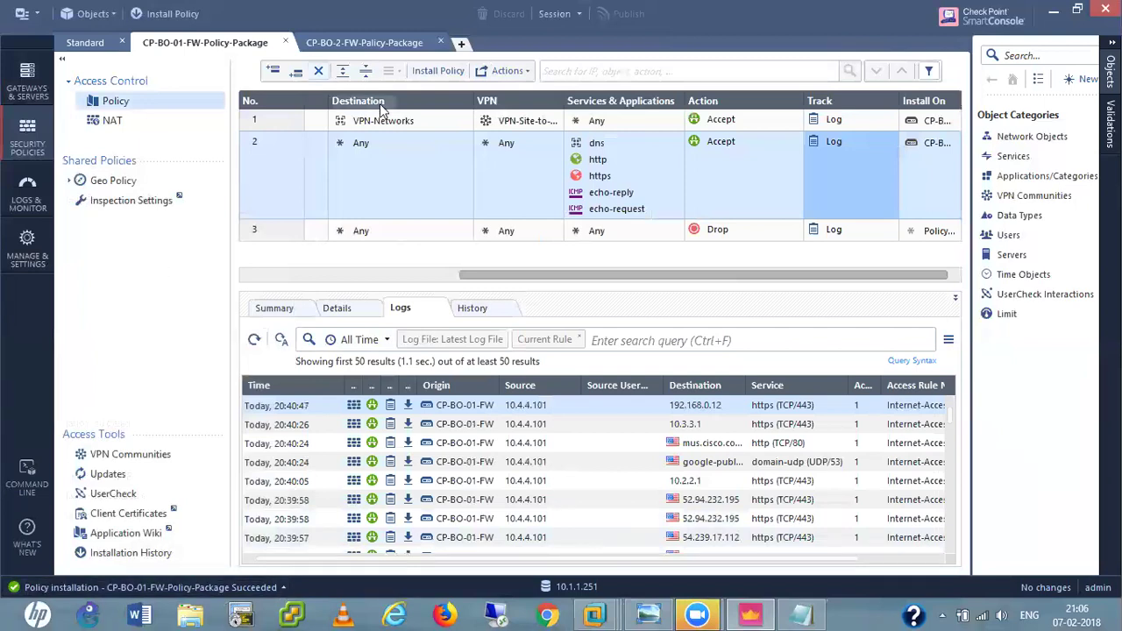
# Install the CP-BO-2-FW-Policy-Package on CP-BO-02-FW and confirm success in Recent Tasks.
pyautogui.click(362, 44)
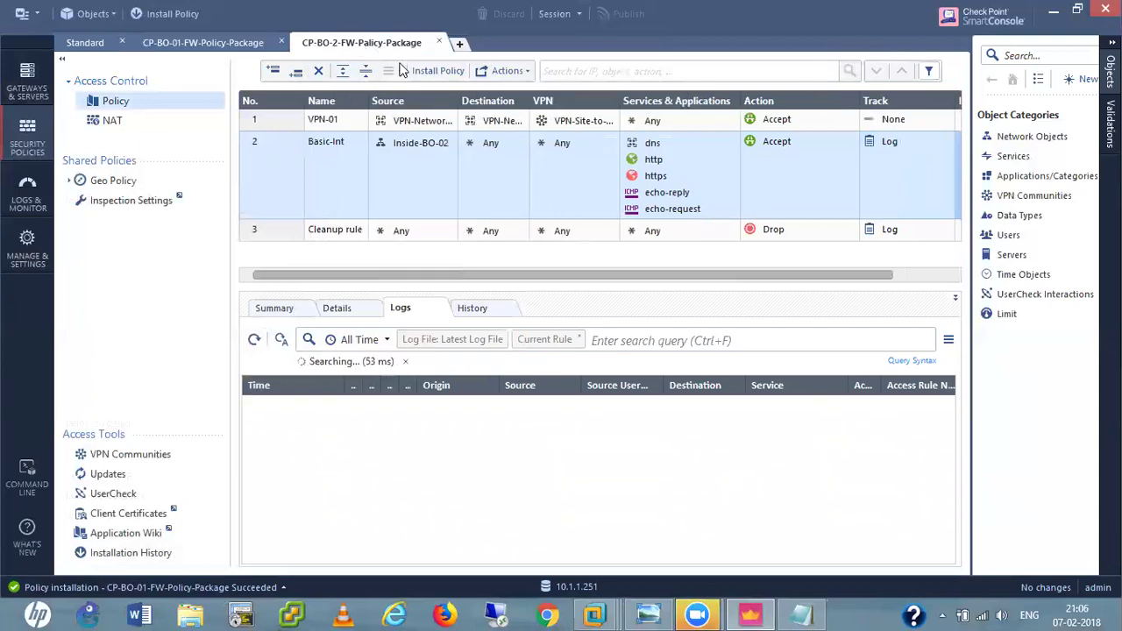
pyautogui.click(427, 72)
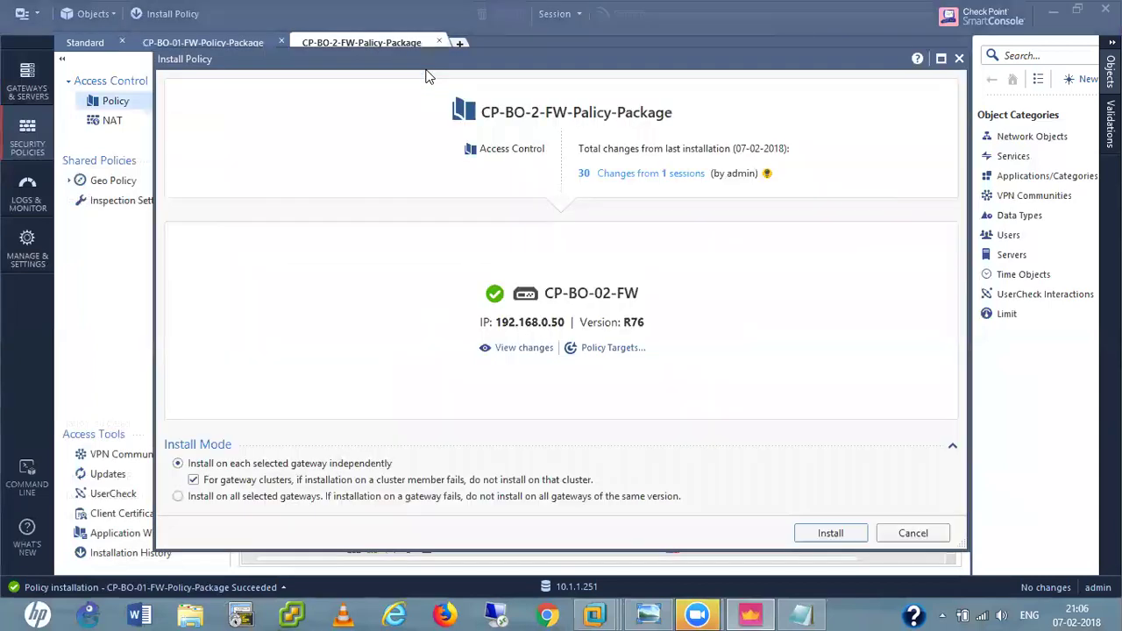
pyautogui.click(830, 533)
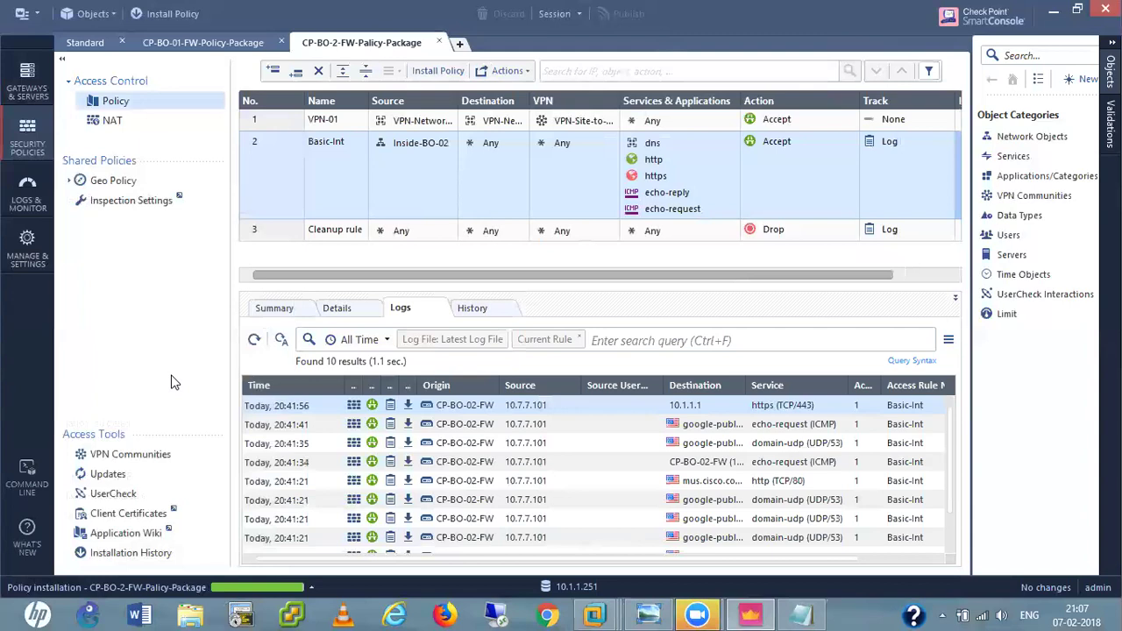
pyautogui.click(311, 589)
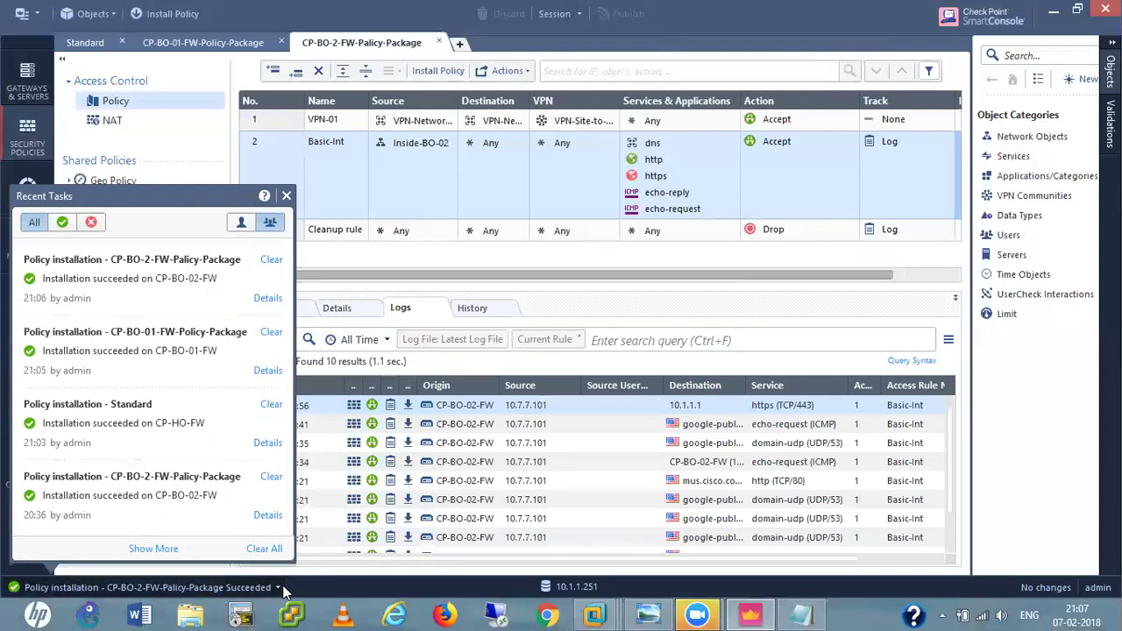
pyautogui.click(276, 587)
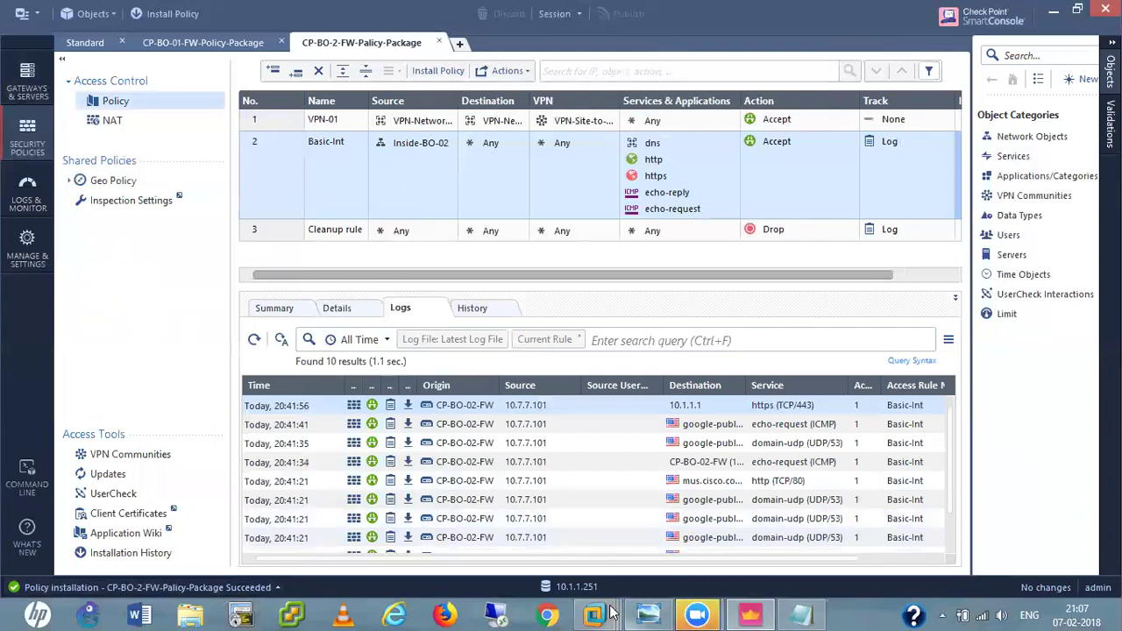
# Look over the CP VPN and BOs topology diagram, then switch to the Win XP Pro VM.
pyautogui.click(649, 614)
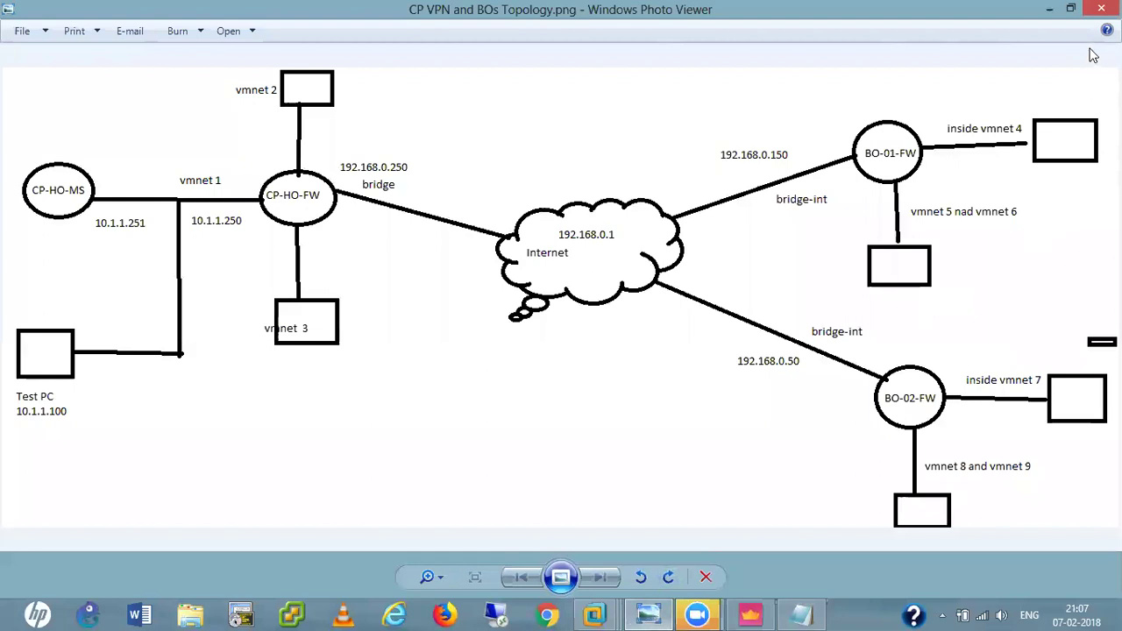
pyautogui.click(1101, 8)
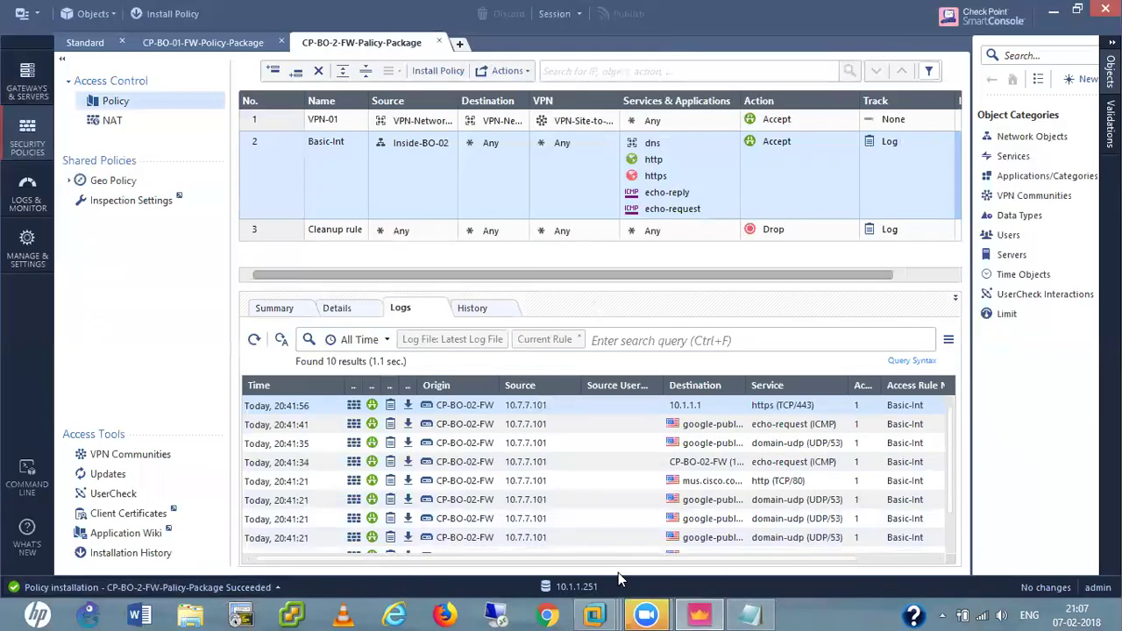
pyautogui.click(609, 614)
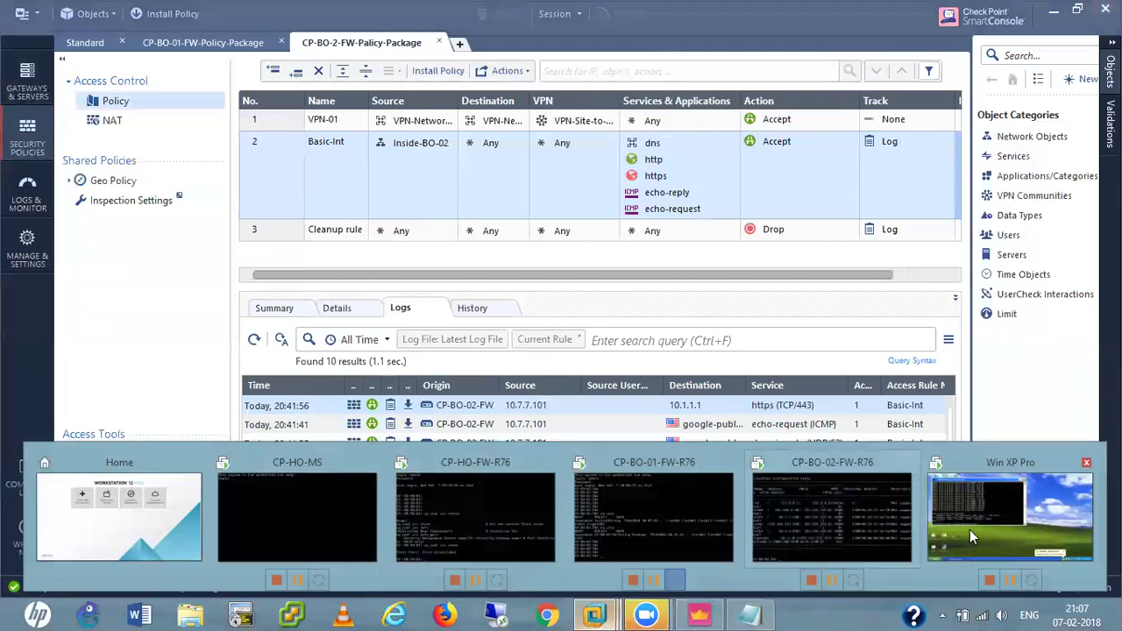
pyautogui.click(1008, 496)
# Clear the Win XP prompt and start a continuous ping to 10.4.4.250.
pyautogui.click(655, 357)
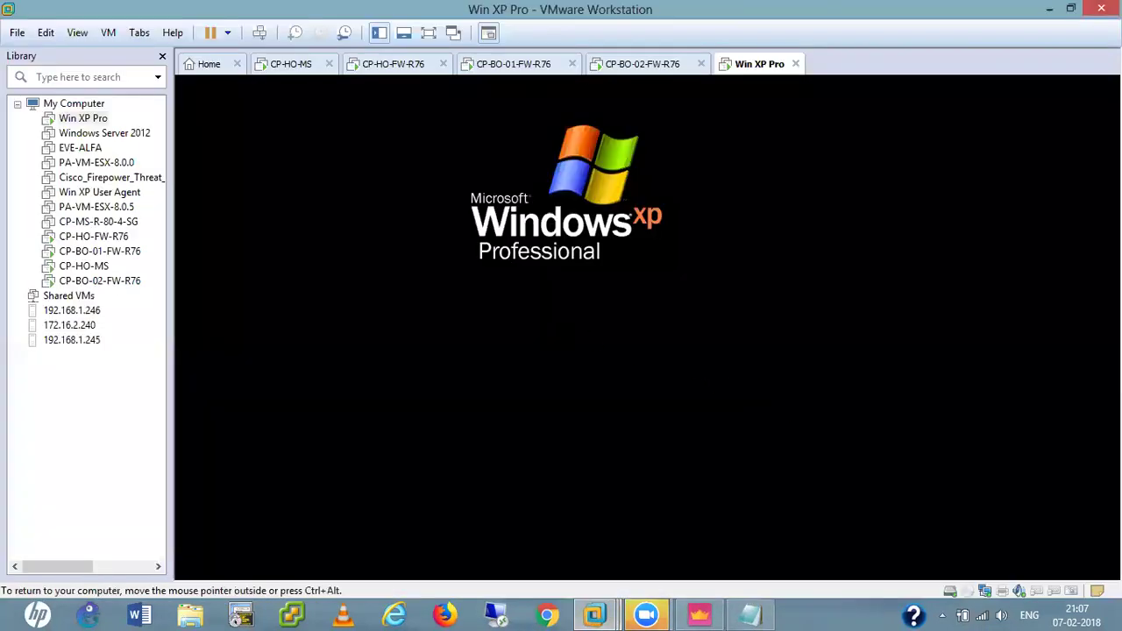
pyautogui.press('Return')
pyautogui.press('Return')
pyautogui.press('Return')
pyautogui.press('Return')
pyautogui.press('Return')
pyautogui.press('Return')
pyautogui.press('Return')
pyautogui.press('Return')
pyautogui.press('Return')
pyautogui.press('Return')
pyautogui.press('Return')
pyautogui.press('Return')
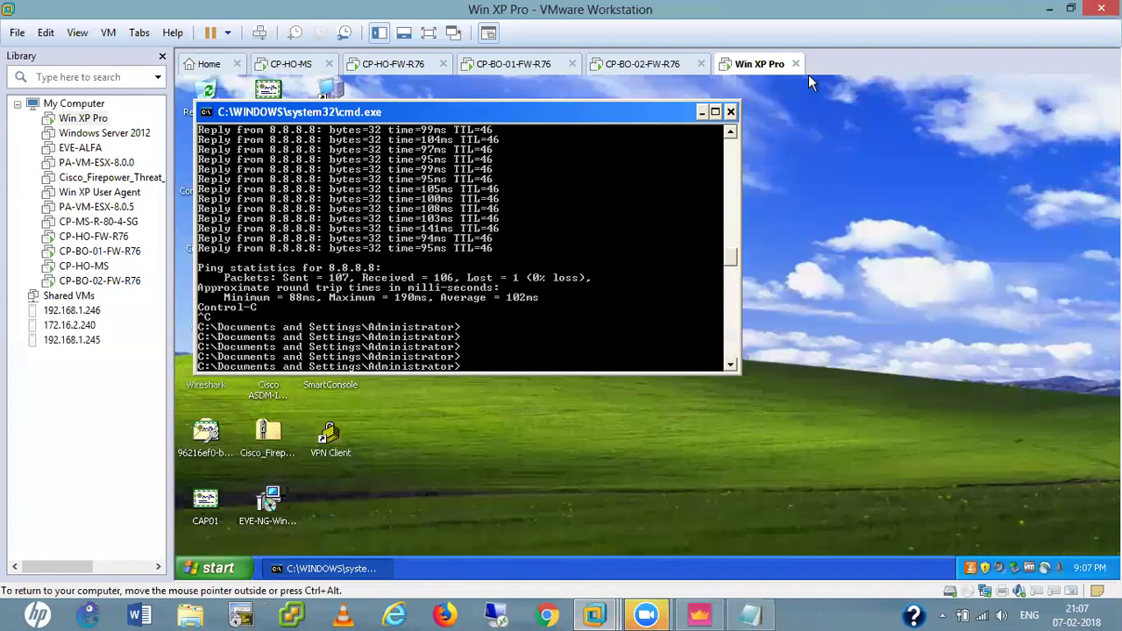
pyautogui.press('Return')
pyautogui.press('Return')
pyautogui.press('Return')
pyautogui.press('Return')
pyautogui.press('Return')
pyautogui.press('Return')
pyautogui.press('Return')
pyautogui.press('Return')
pyautogui.press('Return')
pyautogui.press('Return')
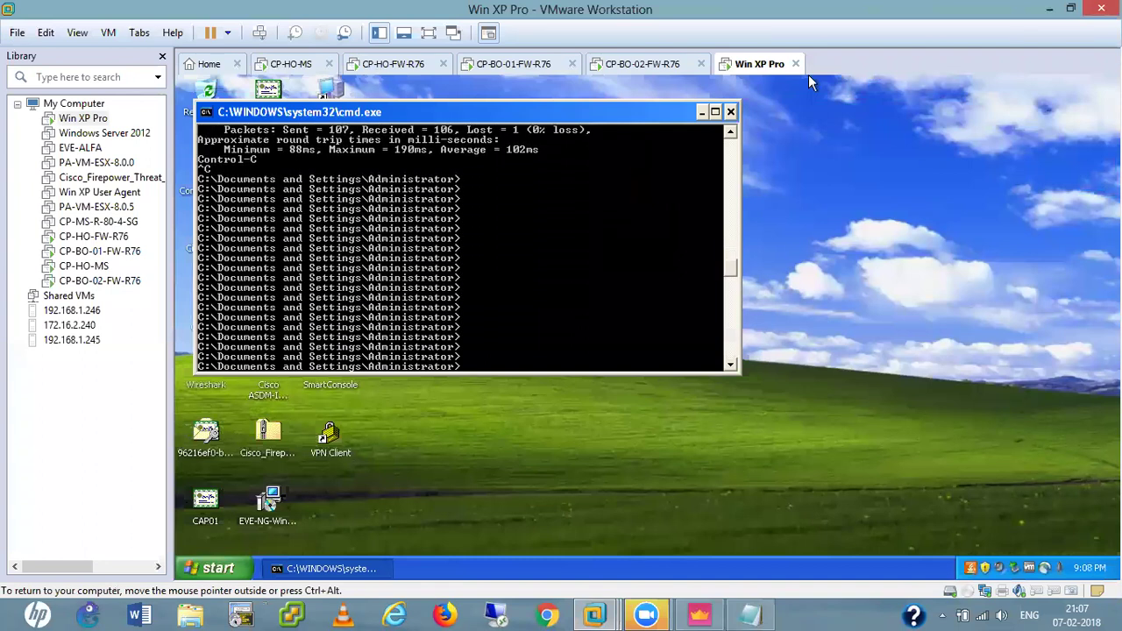
pyautogui.write('ping')
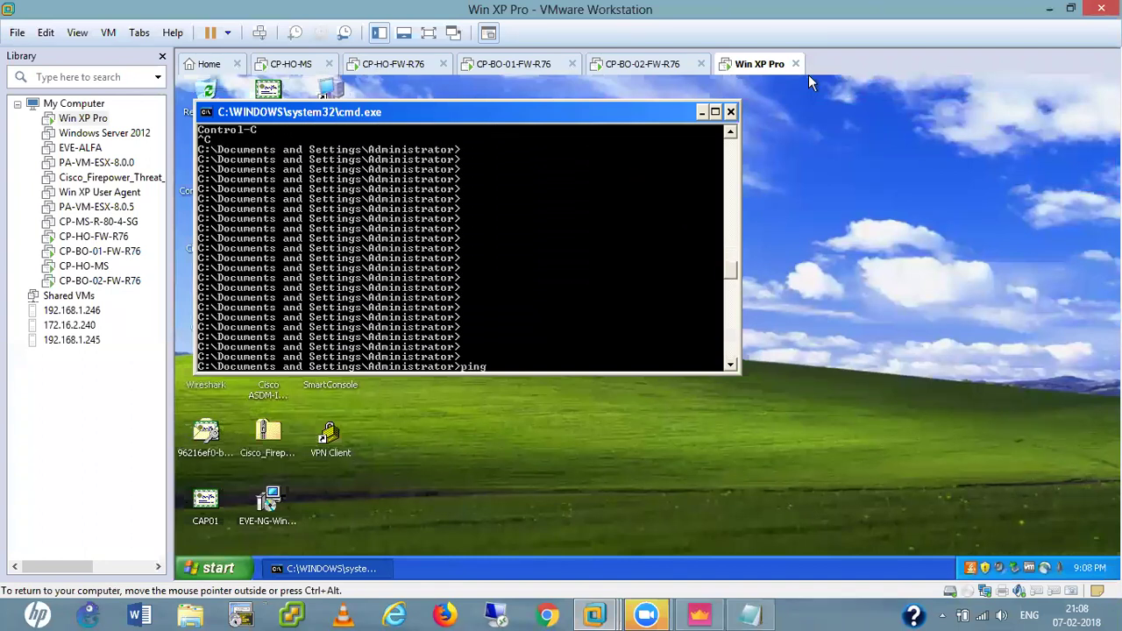
pyautogui.write(' 10.4.4.250 -t')
pyautogui.press('Return')
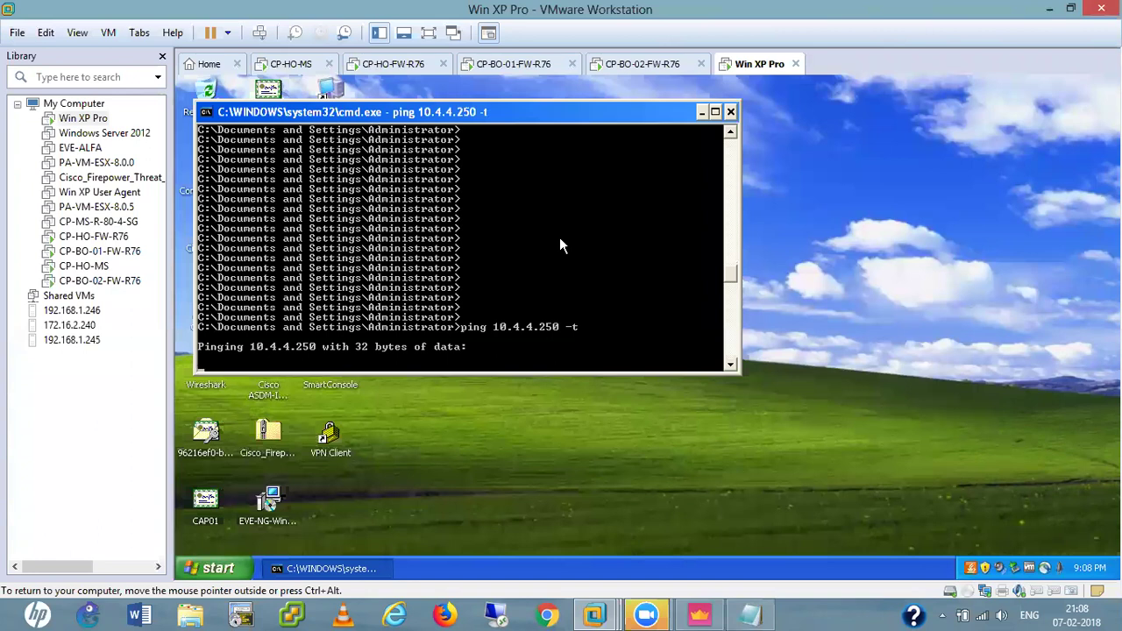
pyautogui.hotkey('ctrl', 'c')
# Check the client's address with ipconfig, rerun ping 10.4.4.250 -t, and return to SmartConsole.
pyautogui.press('Return')
pyautogui.press('Return')
pyautogui.press('Return')
pyautogui.press('Return')
pyautogui.press('Return')
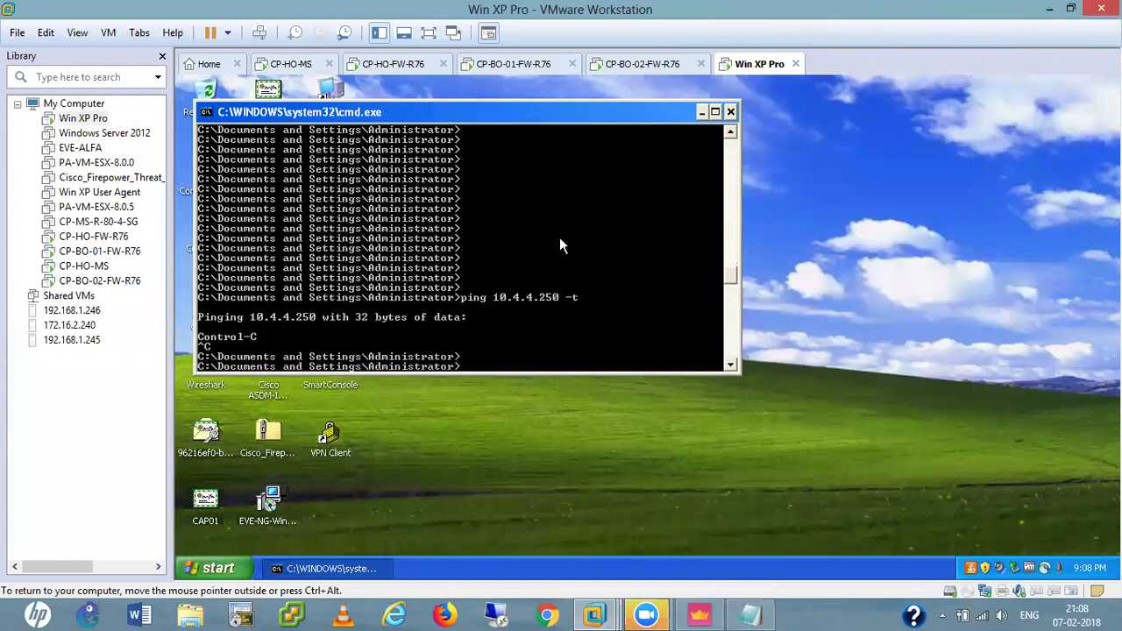
pyautogui.write('ipconfig')
pyautogui.press('Return')
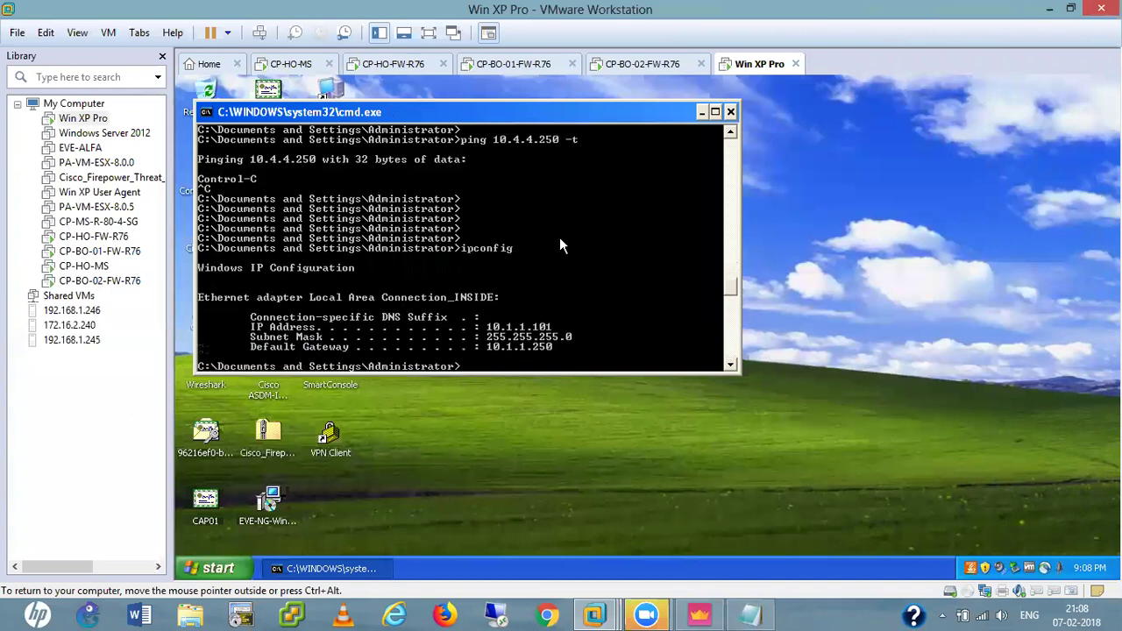
pyautogui.press('Up')
pyautogui.press('Up')
pyautogui.press('Return')
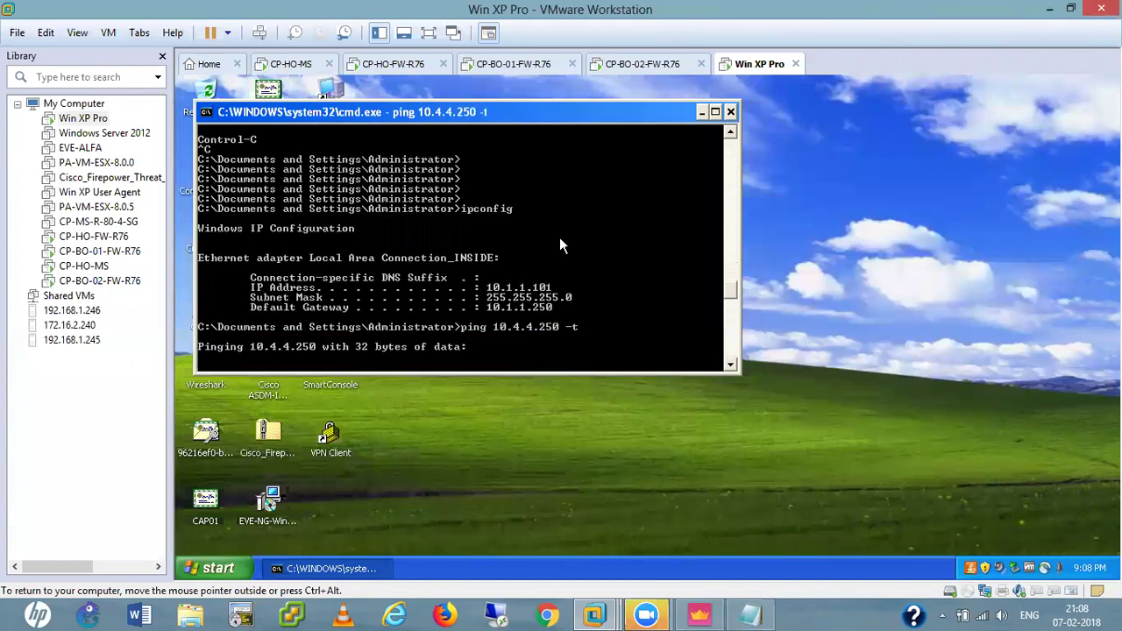
pyautogui.hotkey('ctrl', 'alt')
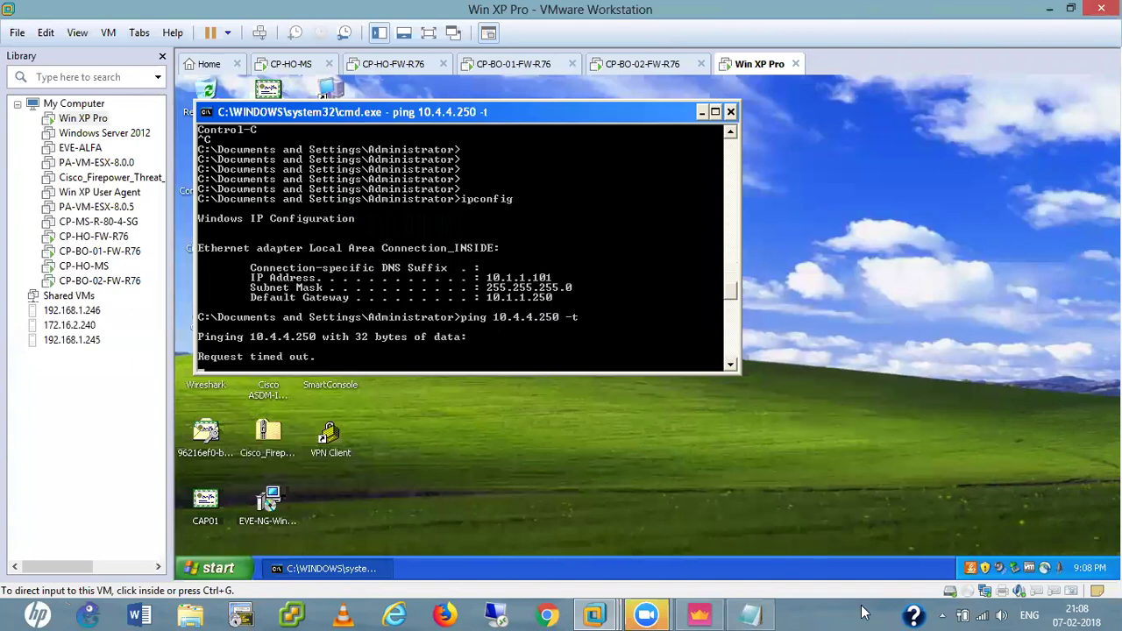
pyautogui.click(699, 613)
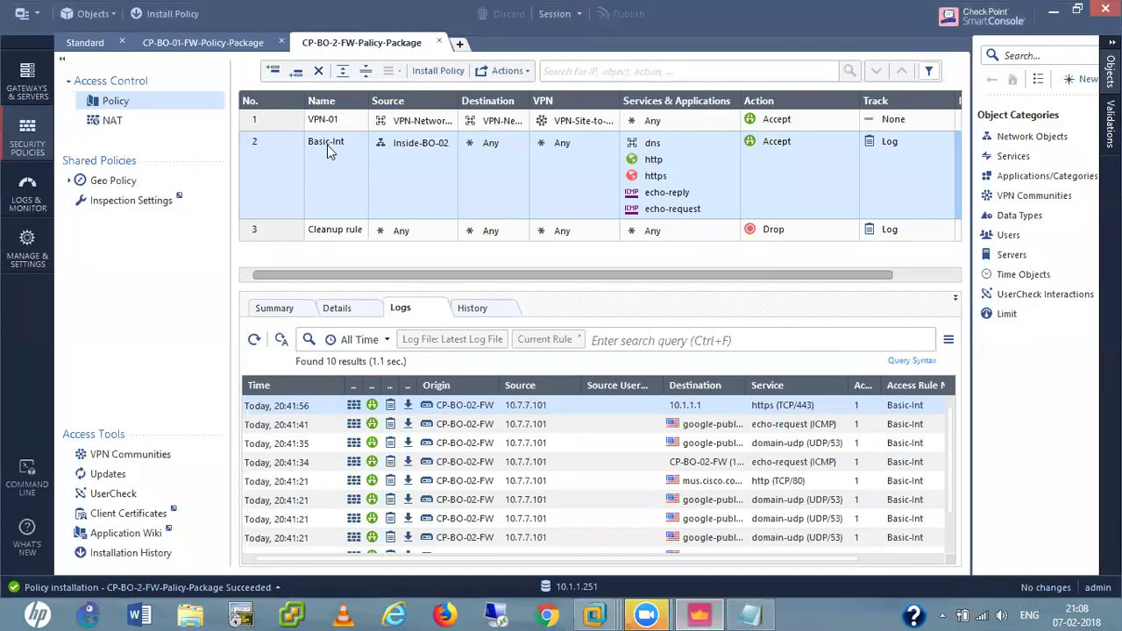
# View the FireWall global properties without changes, then bring up the CP-HO-FW-R76 console.
pyautogui.click(22, 14)
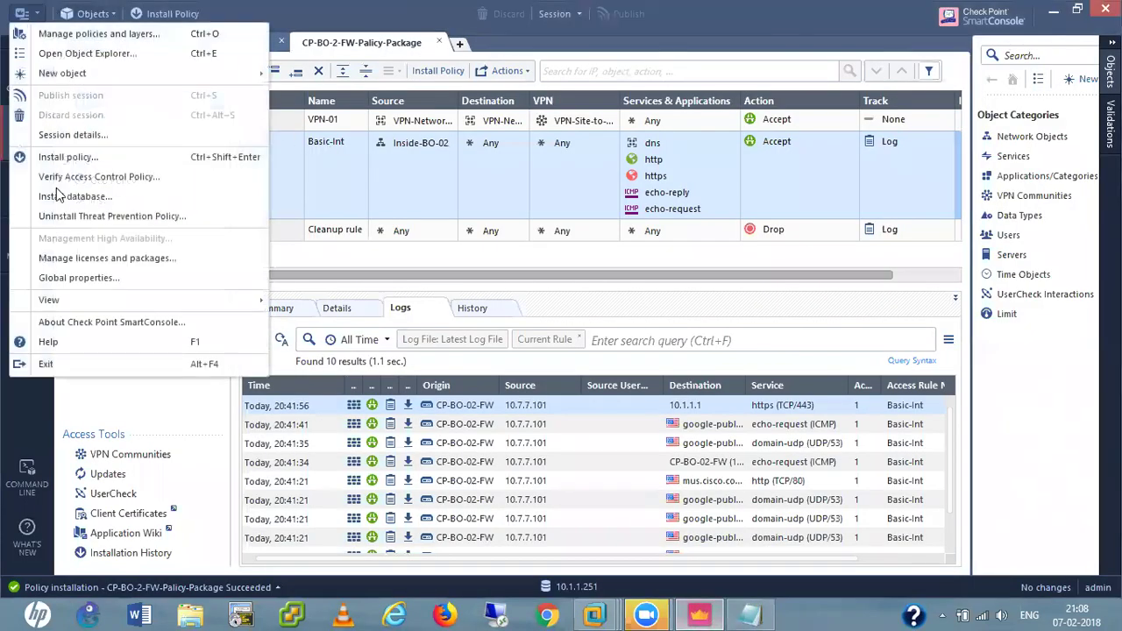
pyautogui.click(77, 278)
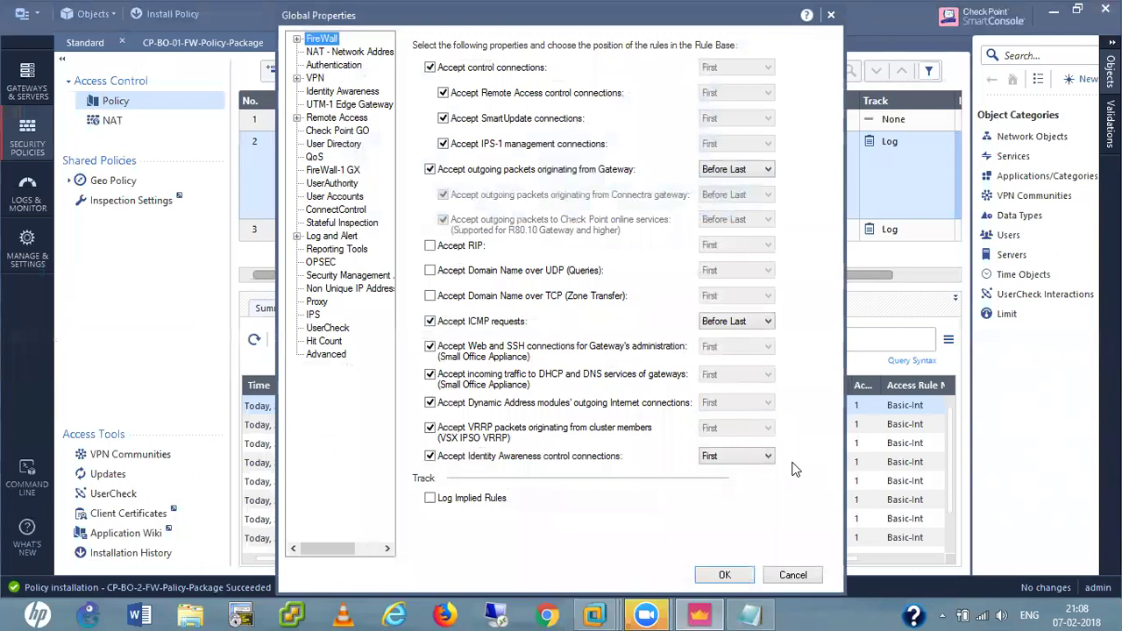
pyautogui.click(793, 575)
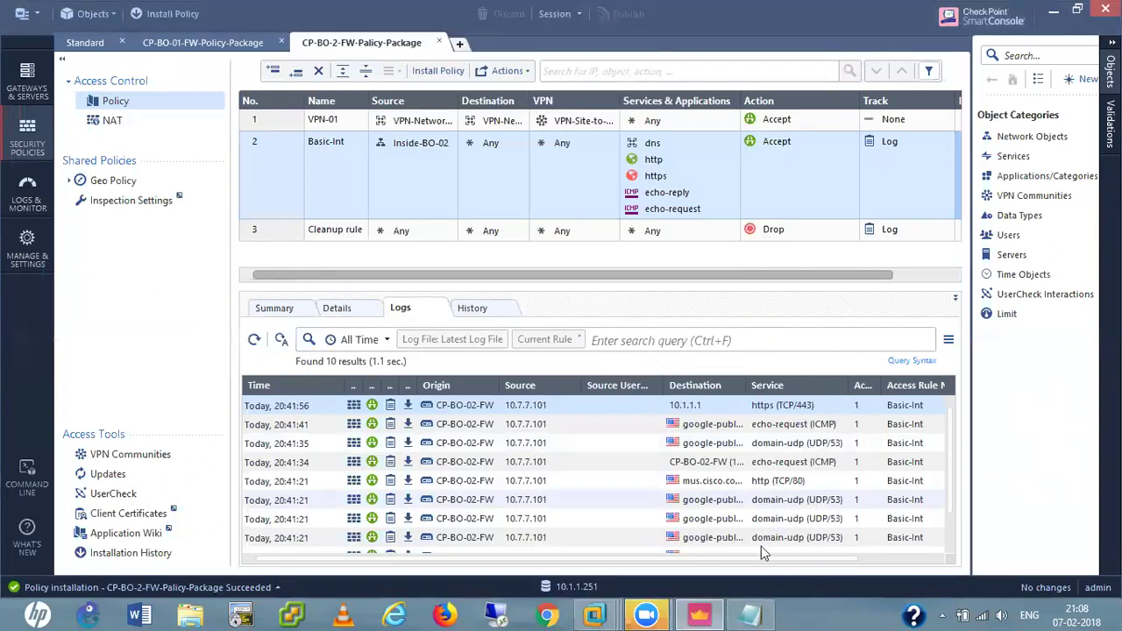
pyautogui.moveTo(610, 614)
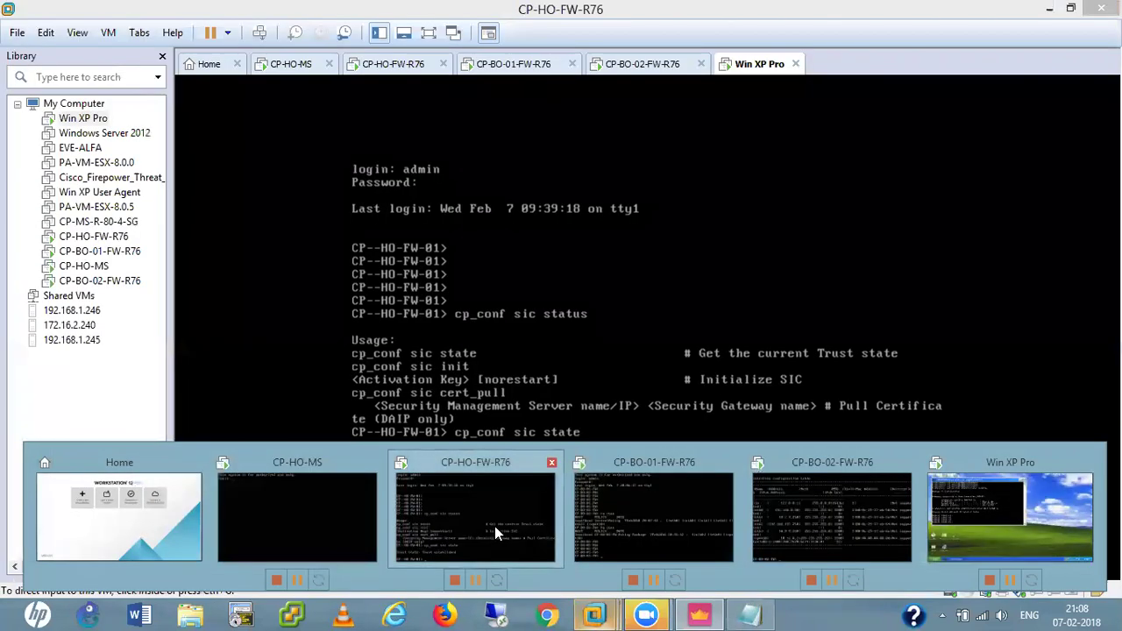
pyautogui.click(495, 527)
# Log into the CP-HO-FW-R76 firewall console as admin.
pyautogui.click(651, 293)
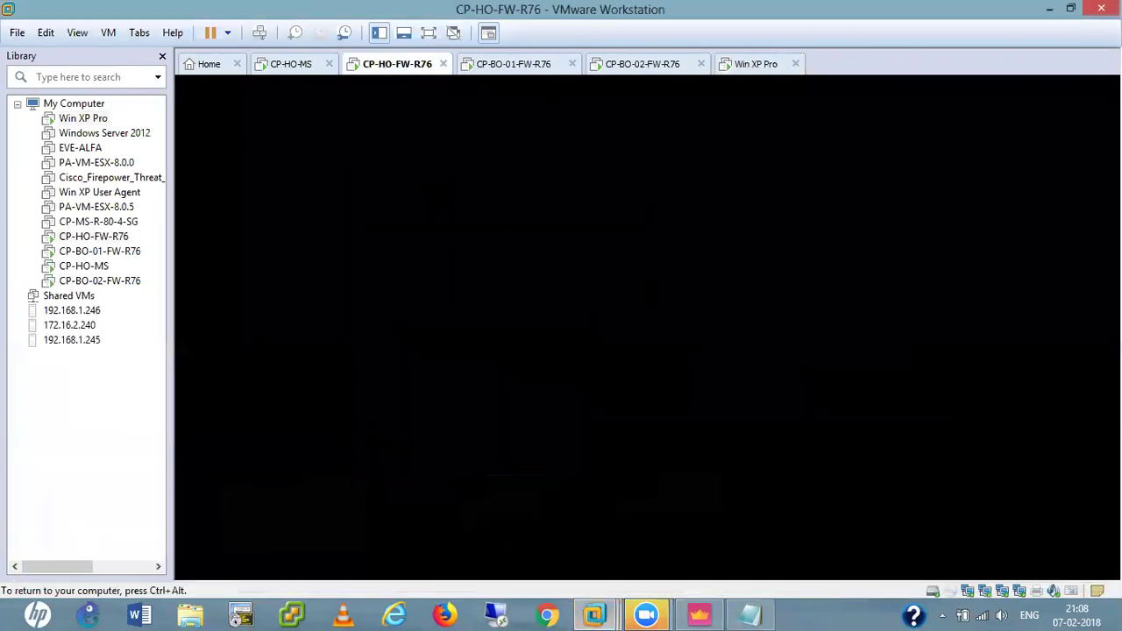
pyautogui.write('admin')
pyautogui.press('Return')
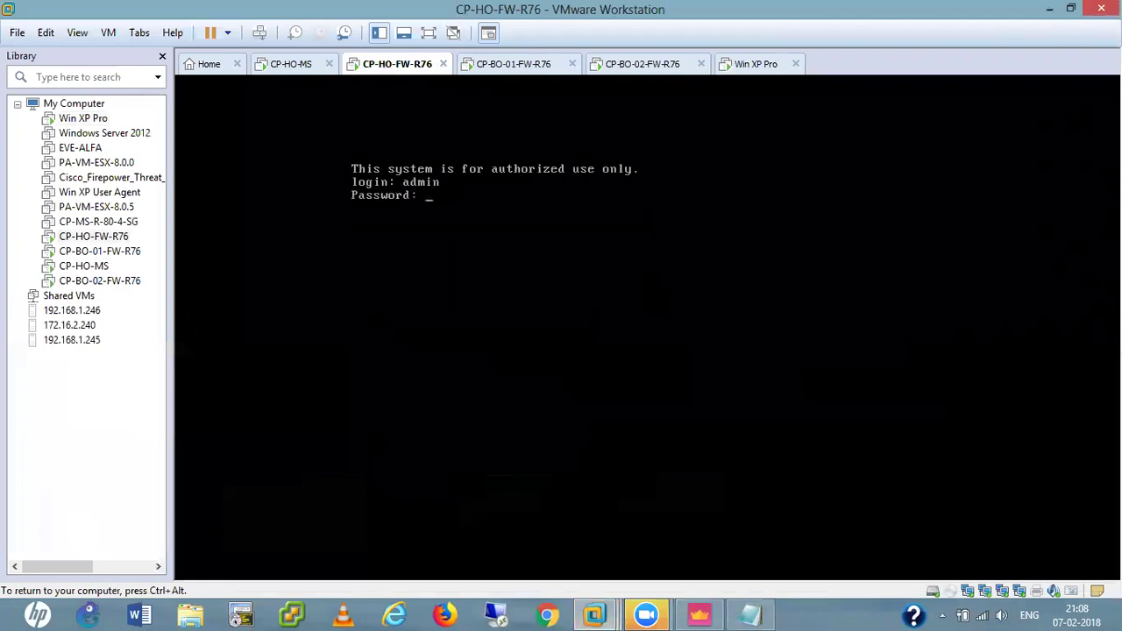
pyautogui.press('Return')
pyautogui.press('Return')
pyautogui.press('Return')
pyautogui.press('Return')
# List all IKE and IPsec SAs with vpn tu options 1 and 2, then quit the utility.
pyautogui.write('vpn tu')
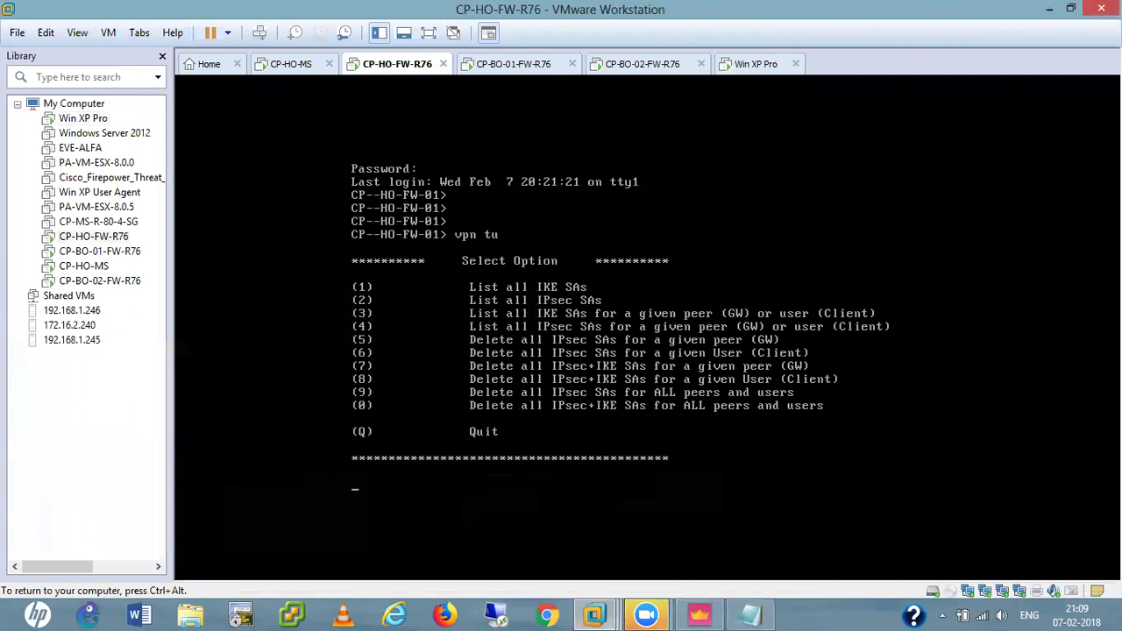
pyautogui.write('1')
pyautogui.press('Return')
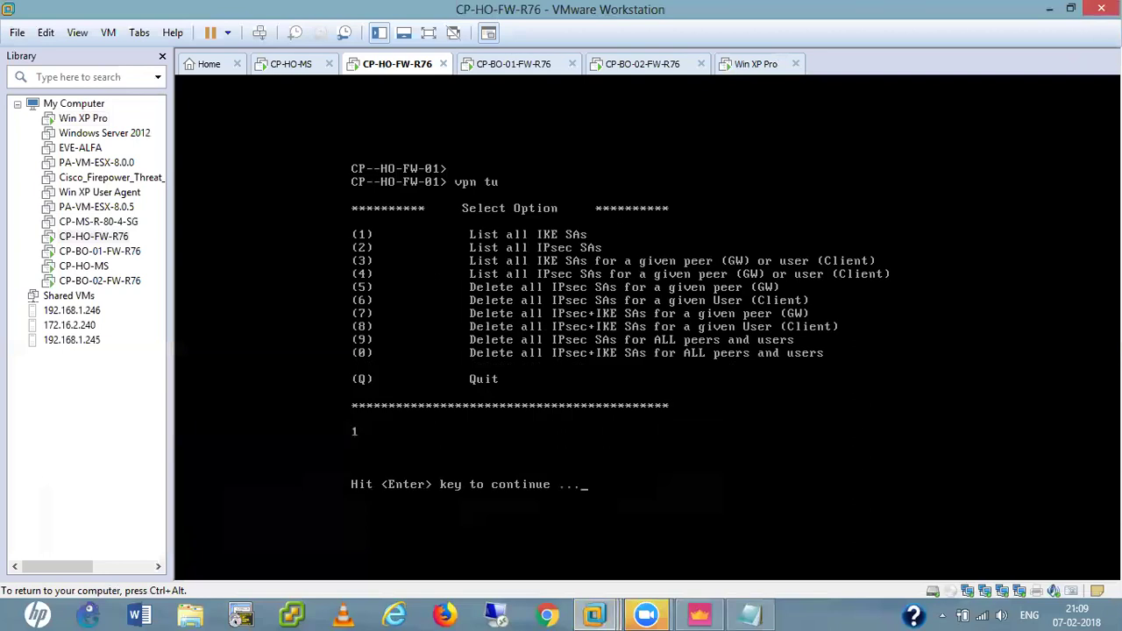
pyautogui.press('Return')
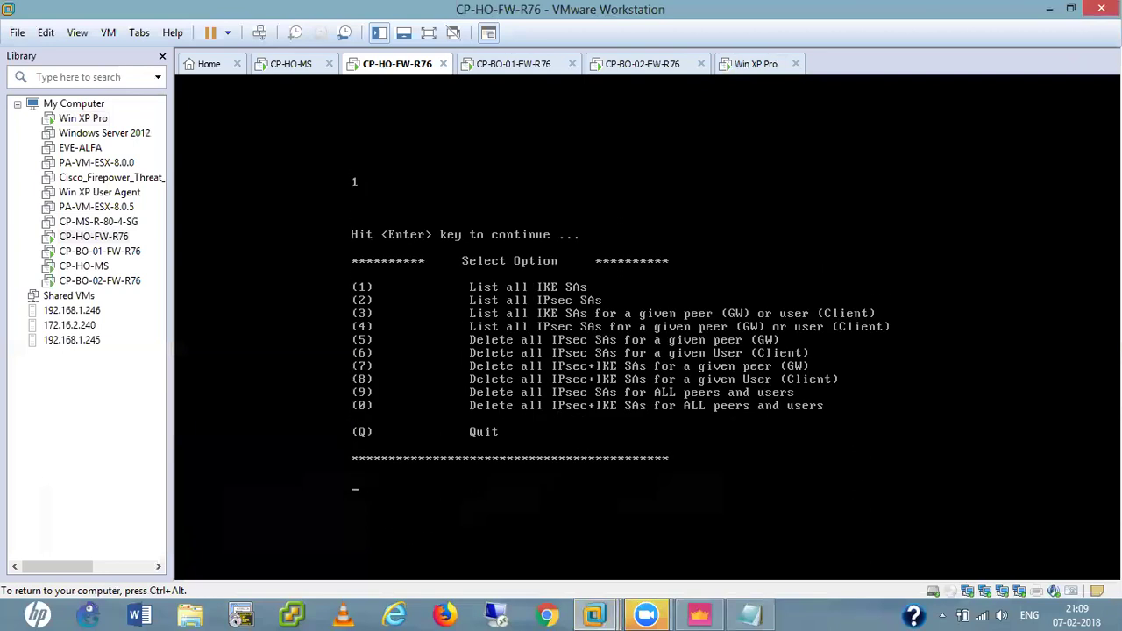
pyautogui.write('2')
pyautogui.press('Return')
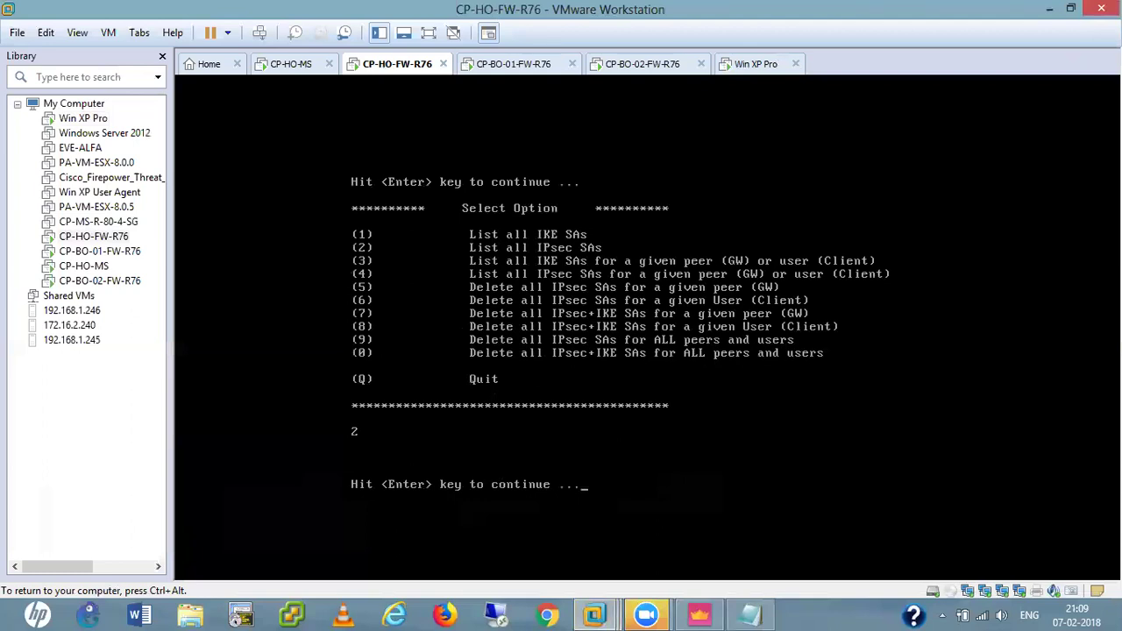
pyautogui.write('q')
pyautogui.press('Return')
pyautogui.write('q')
pyautogui.press('Return')
pyautogui.press('Return')
pyautogui.press('Return')
pyautogui.press('Return')
pyautogui.press('Return')
pyautogui.hotkey('ctrl', 'alt')
# Display the firewall's routing table with show route.
pyautogui.click(617, 396)
pyautogui.write('sho')
pyautogui.press('Tab')
pyautogui.write('ro')
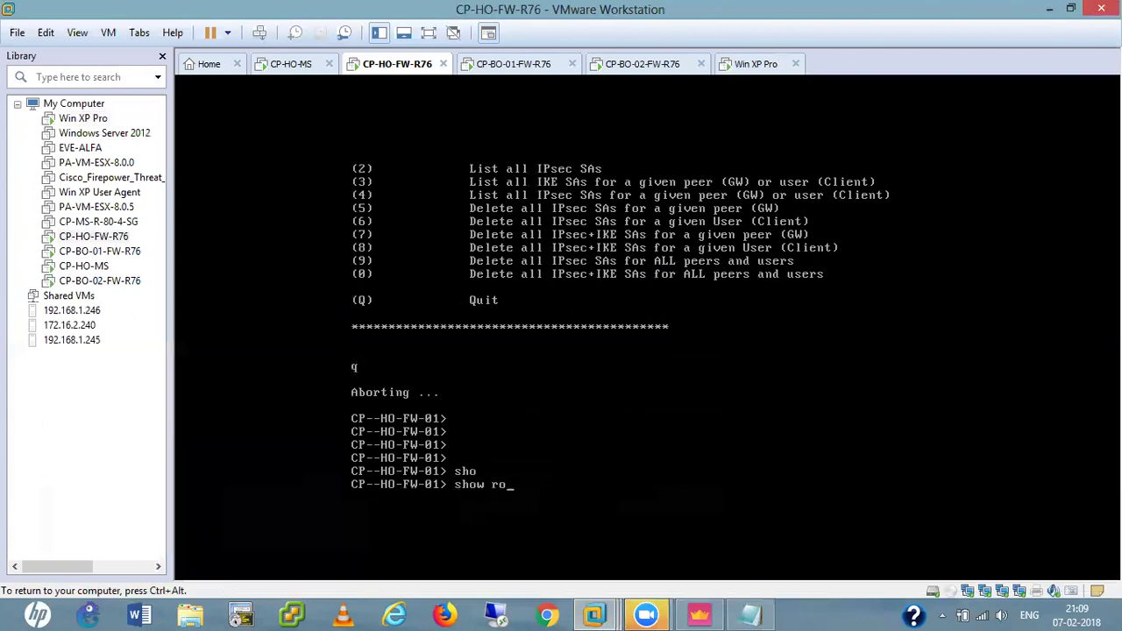
pyautogui.press('Tab')
pyautogui.press('Return')
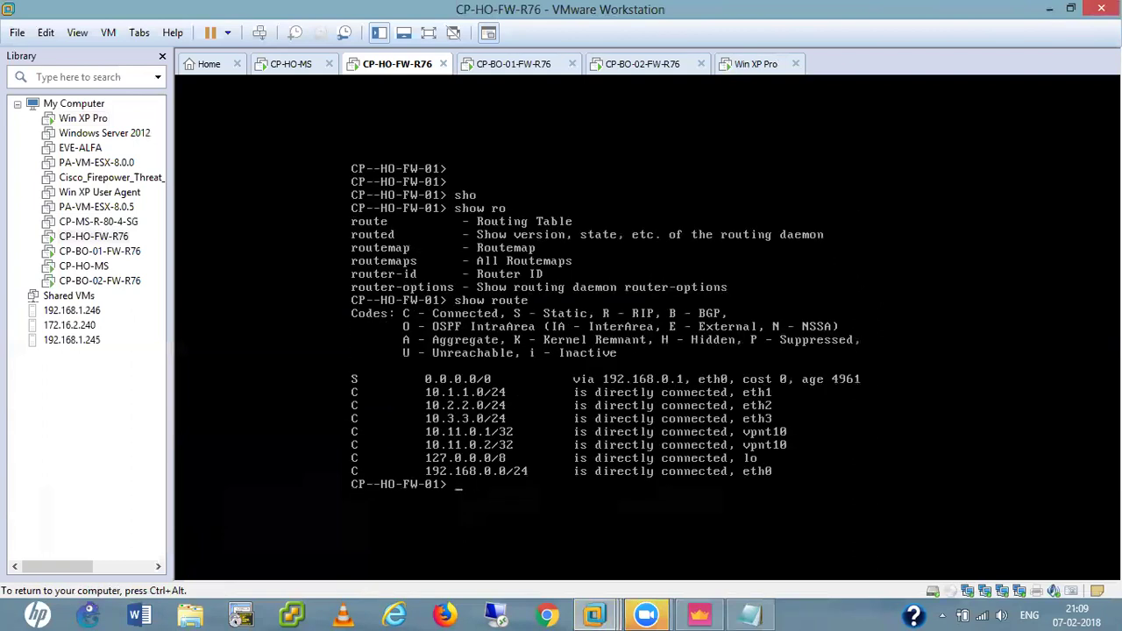
pyautogui.press('Return')
pyautogui.press('Return')
pyautogui.press('Return')
pyautogui.press('Return')
pyautogui.press('Return')
pyautogui.press('Return')
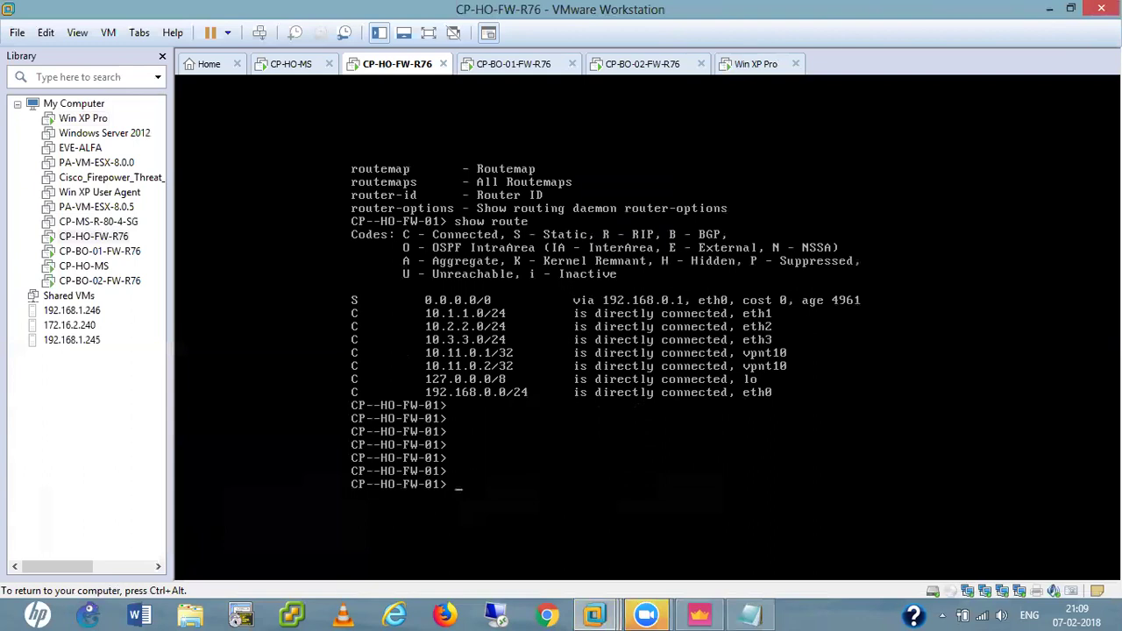
# Ping 192.168.0.1, 192.168.0.150 and 192.168.0.50, confirming 0% loss on each.
pyautogui.write('ping 192.168.0.1')
pyautogui.press('Return')
pyautogui.hotkey('ctrl', 'c')
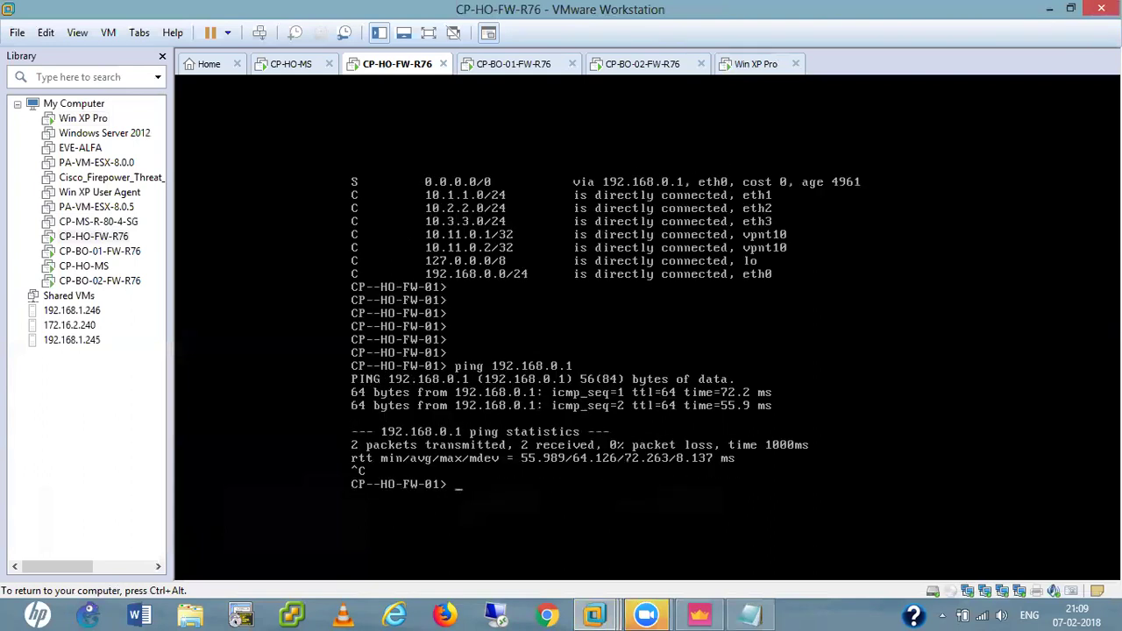
pyautogui.press('Up')
pyautogui.press('BackSpace')
pyautogui.write('150')
pyautogui.press('Return')
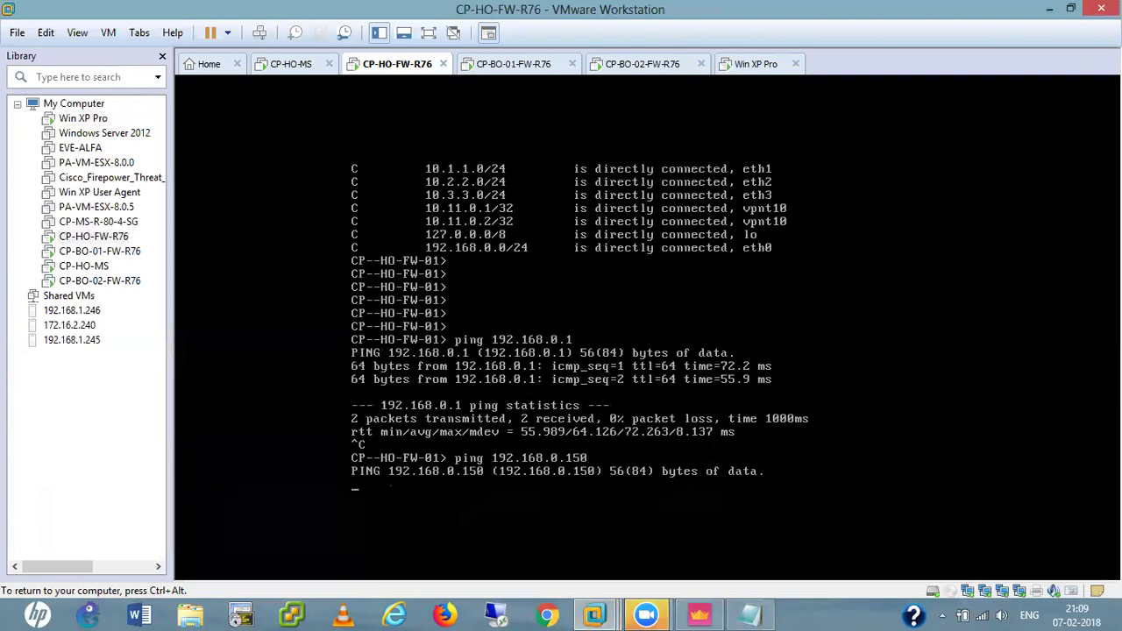
pyautogui.hotkey('ctrl', 'c')
pyautogui.press('Up')
pyautogui.press('BackSpace')
pyautogui.press('BackSpace')
pyautogui.press('BackSpace')
pyautogui.write('50')
pyautogui.press('Return')
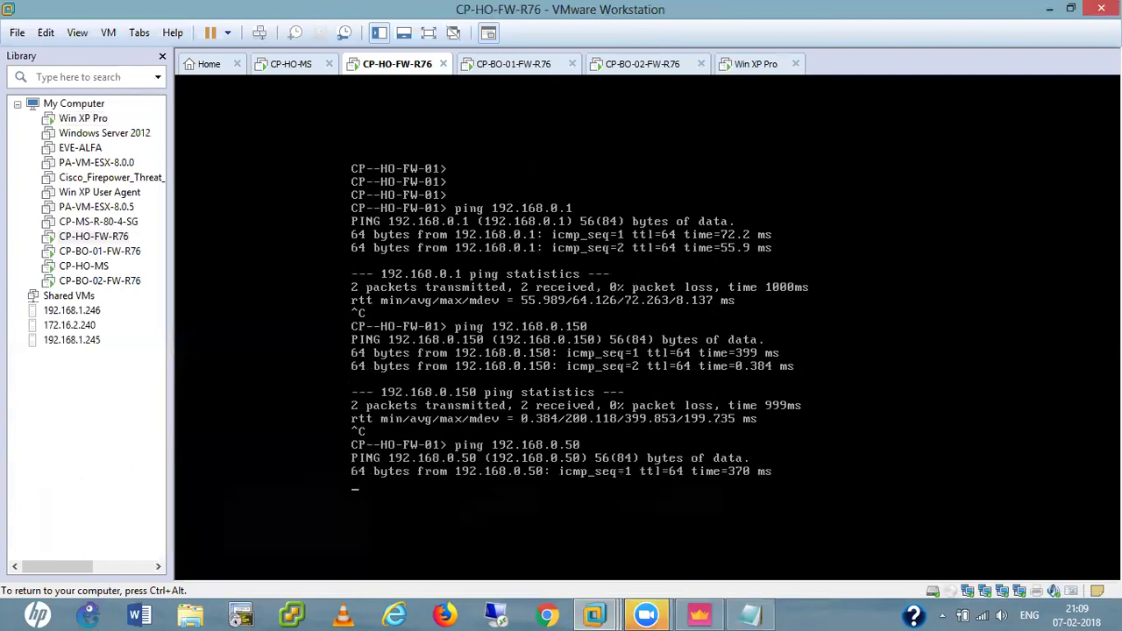
pyautogui.hotkey('ctrl', 'c')
pyautogui.press('Return')
pyautogui.press('Return')
pyautogui.press('Return')
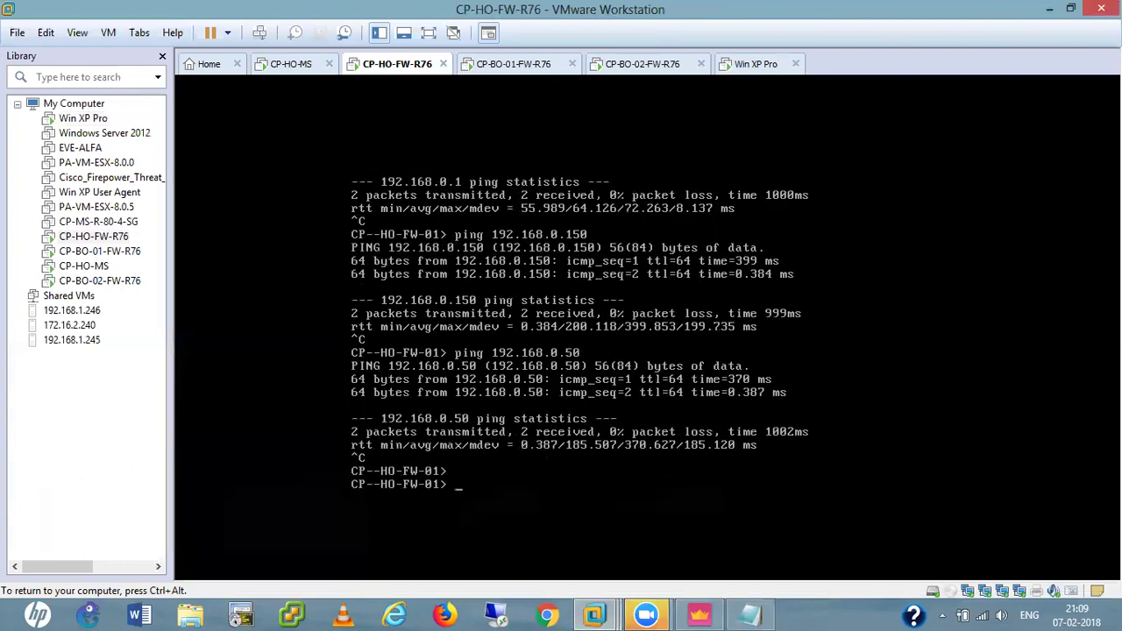
pyautogui.hotkey('ctrl', 'alt')
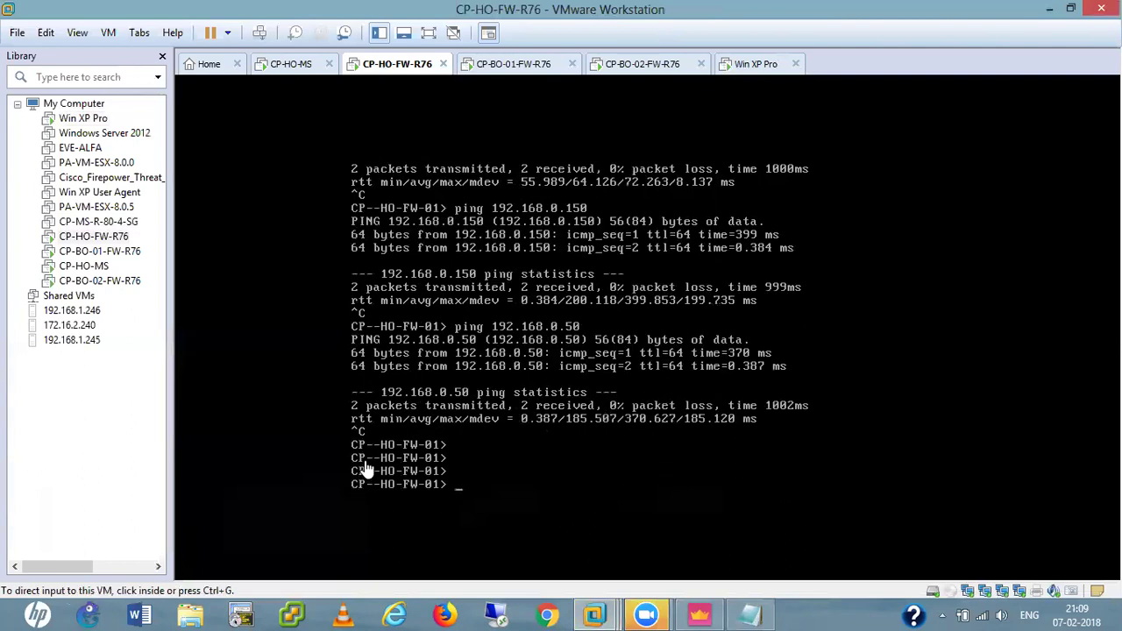
# Log into the CP-BO-01-FW-R76 firewall console as admin.
pyautogui.click(508, 69)
pyautogui.click(591, 292)
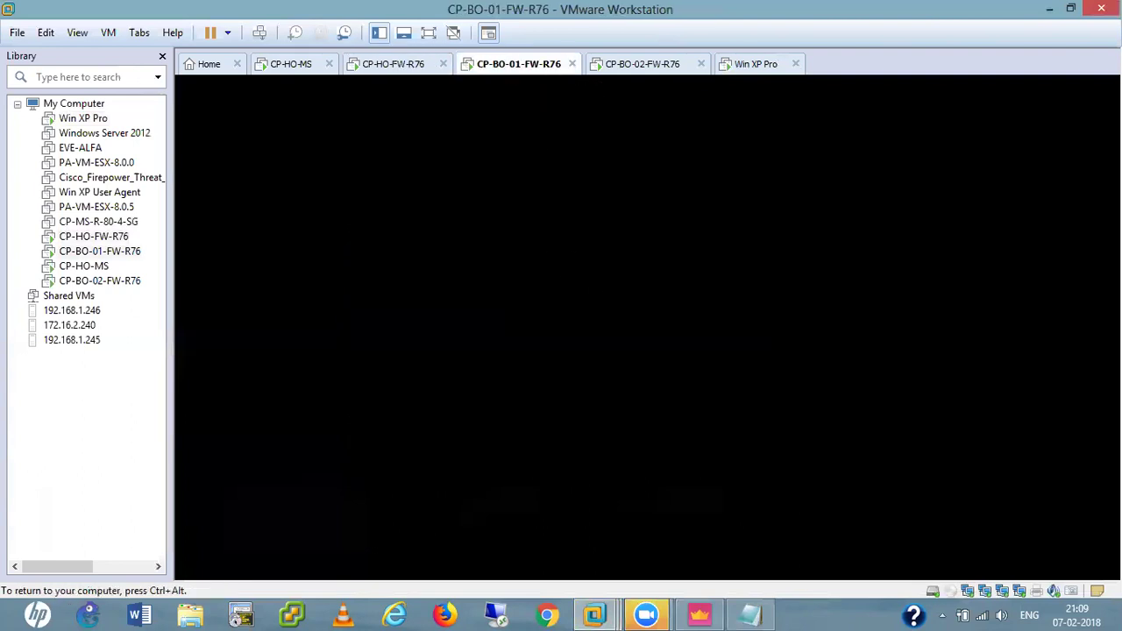
pyautogui.write('min')
pyautogui.press('Return')
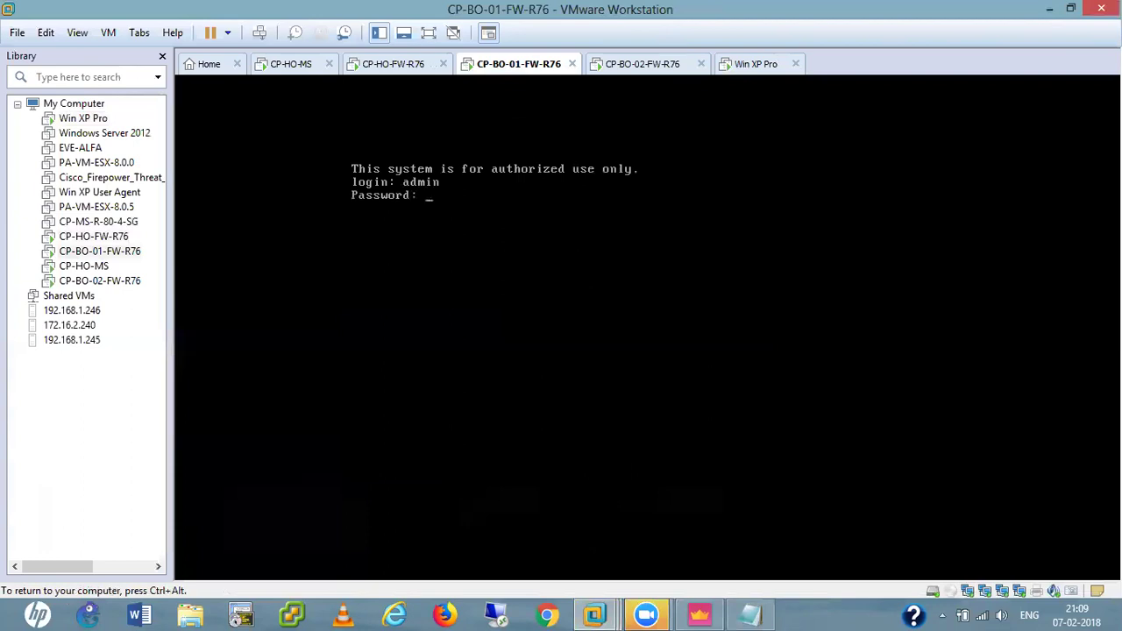
pyautogui.press('Return')
pyautogui.press('Return')
pyautogui.press('Return')
pyautogui.press('Return')
pyautogui.press('Return')
pyautogui.press('Return')
pyautogui.press('Return')
pyautogui.press('Return')
pyautogui.press('Return')
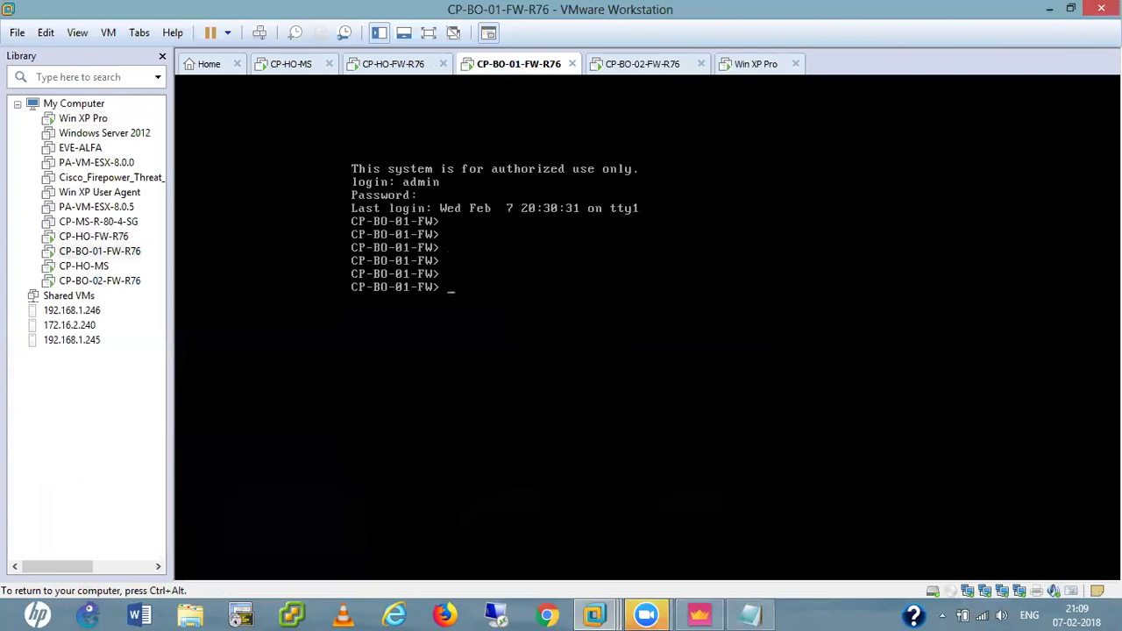
# Ping 192.168.0.50 and 192.168.0.250, confirming 0% loss on both.
pyautogui.write('ping ')
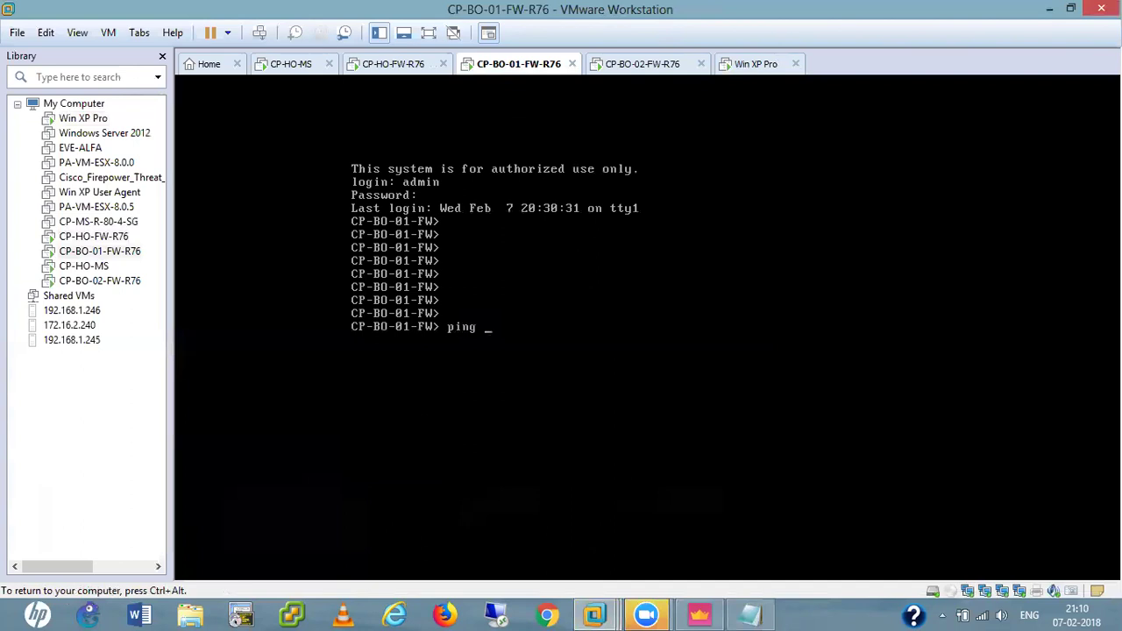
pyautogui.write('192.168.0.50')
pyautogui.press('Return')
pyautogui.hotkey('ctrl', 'c')
pyautogui.press('Up')
pyautogui.press('BackSpace')
pyautogui.press('BackSpace')
pyautogui.write('15')
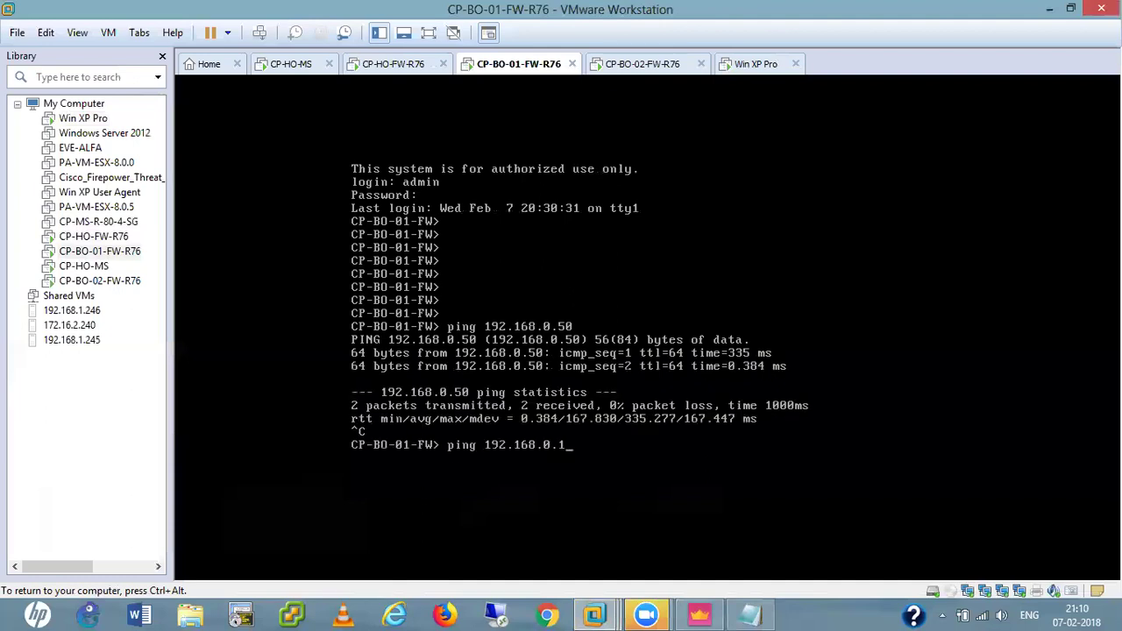
pyautogui.press('BackSpace')
pyautogui.press('BackSpace')
pyautogui.write('250')
pyautogui.press('Return')
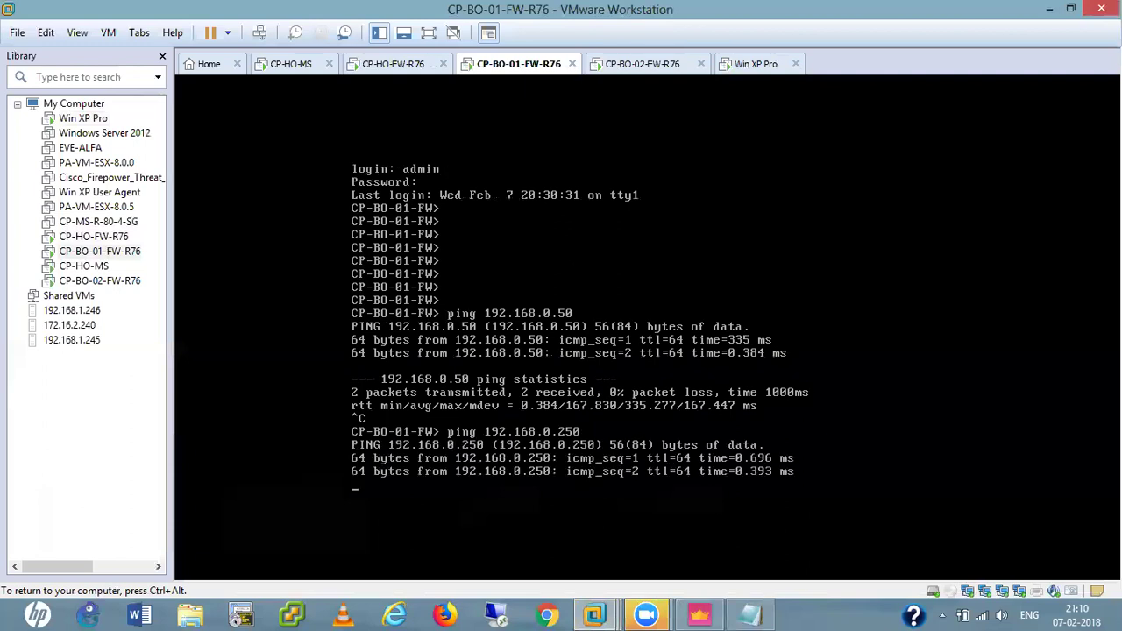
pyautogui.hotkey('ctrl', 'c')
pyautogui.press('Return')
pyautogui.press('Return')
pyautogui.press('Return')
# Display the CP-BO-01 routing table with show route.
pyautogui.write('show r')
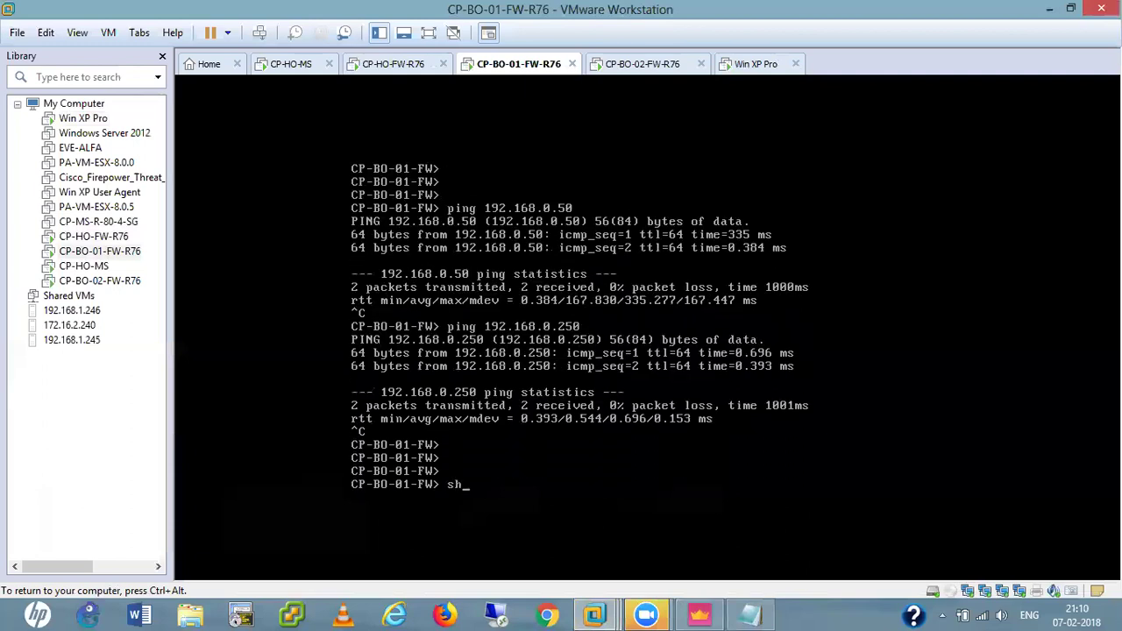
pyautogui.press('Tab')
pyautogui.write('ro')
pyautogui.press('Tab')
pyautogui.write('ute')
pyautogui.press('Return')
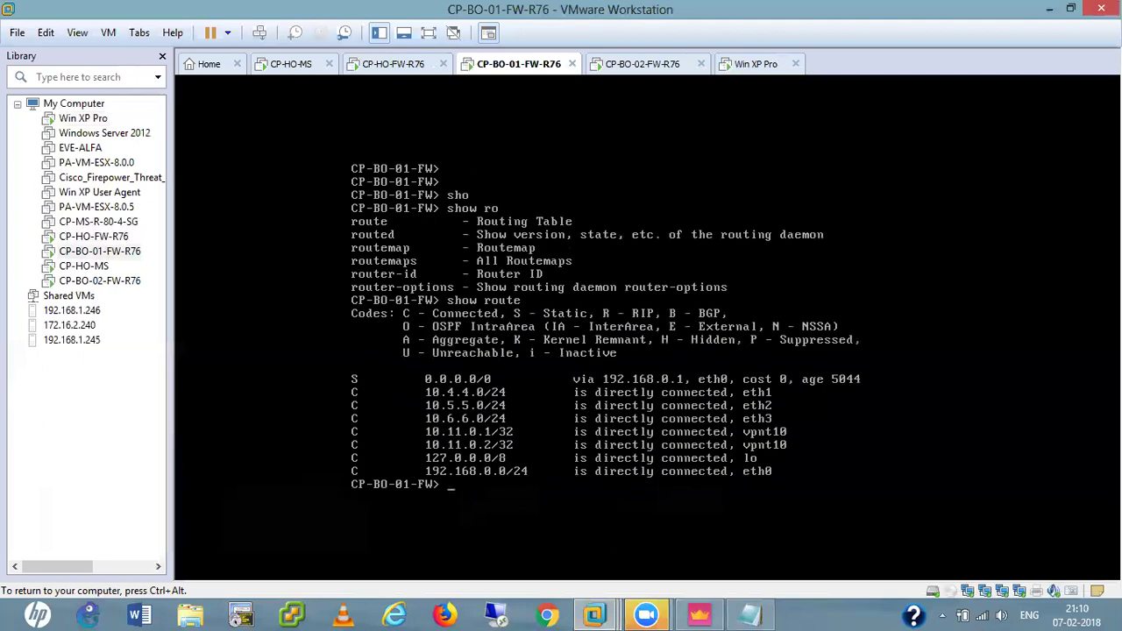
pyautogui.press('Return')
pyautogui.press('Return')
pyautogui.press('Return')
pyautogui.press('Return')
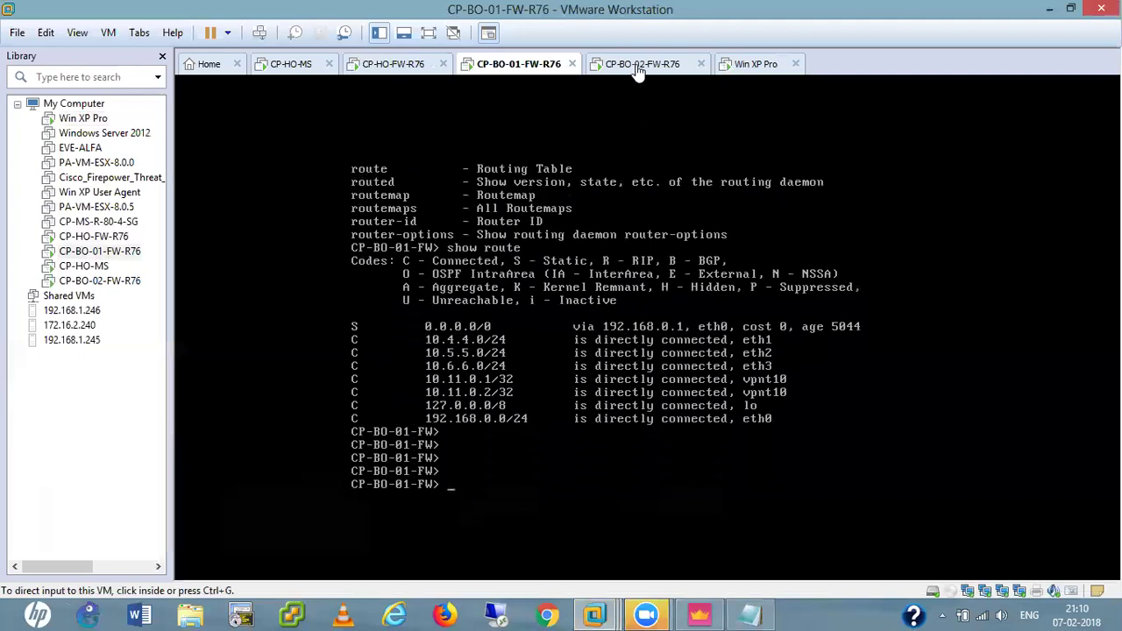
# Log into the CP-BO-02-FW-R76 firewall console as admin.
pyautogui.click(638, 68)
pyautogui.write('admin')
pyautogui.press('Return')
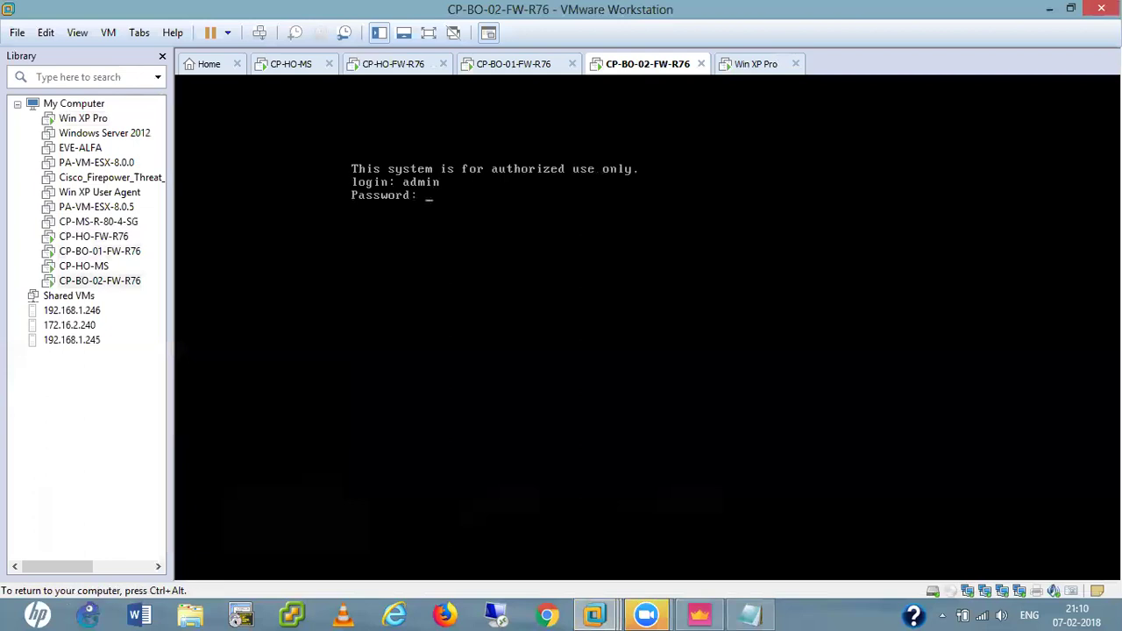
pyautogui.press('Return')
pyautogui.press('Return')
pyautogui.press('Return')
pyautogui.press('Return')
pyautogui.press('Return')
pyautogui.press('Return')
# Show the CP-BO-02 routing table, then return to the Win XP Pro VM.
pyautogui.write('sho')
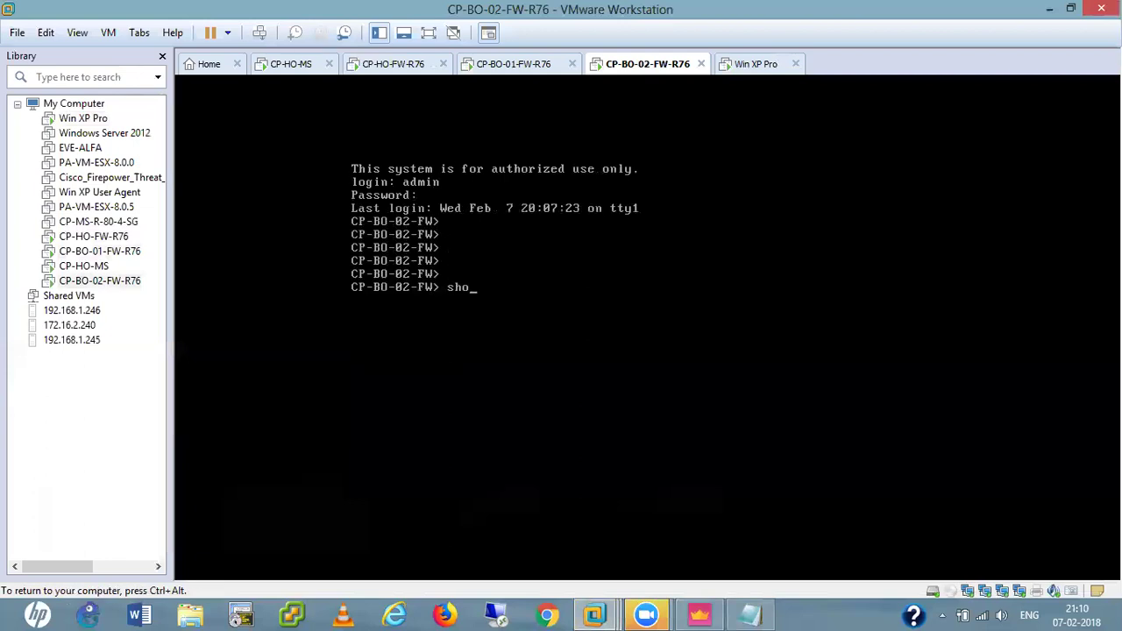
pyautogui.press('Tab')
pyautogui.write('ro')
pyautogui.press('Tab')
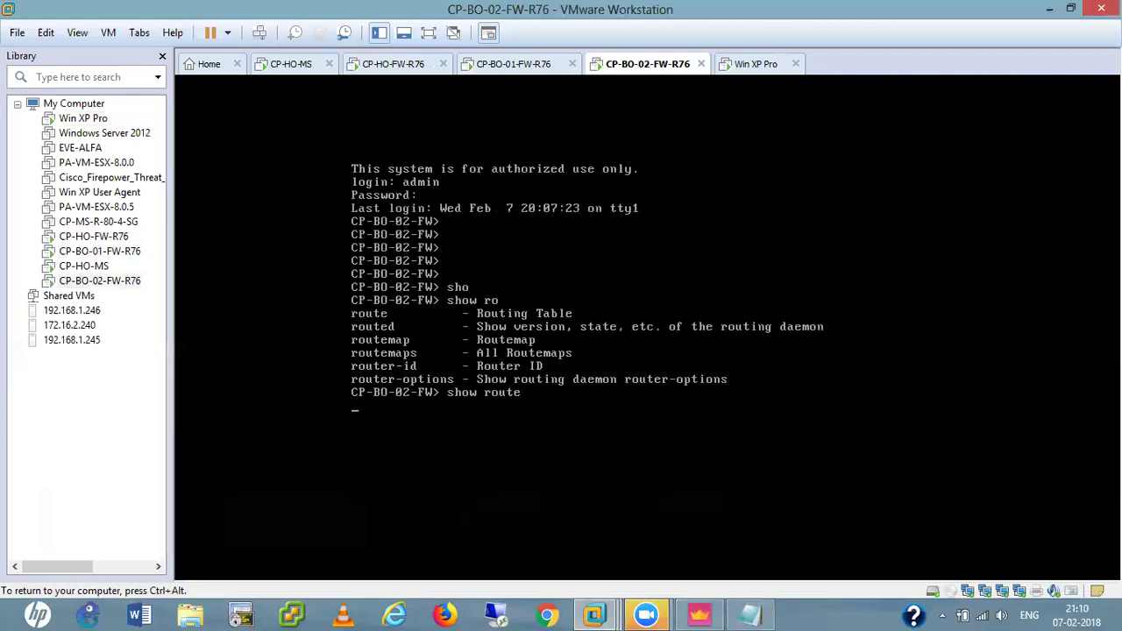
pyautogui.press('Return')
pyautogui.press('Return')
pyautogui.press('Return')
pyautogui.press('Return')
pyautogui.press('Return')
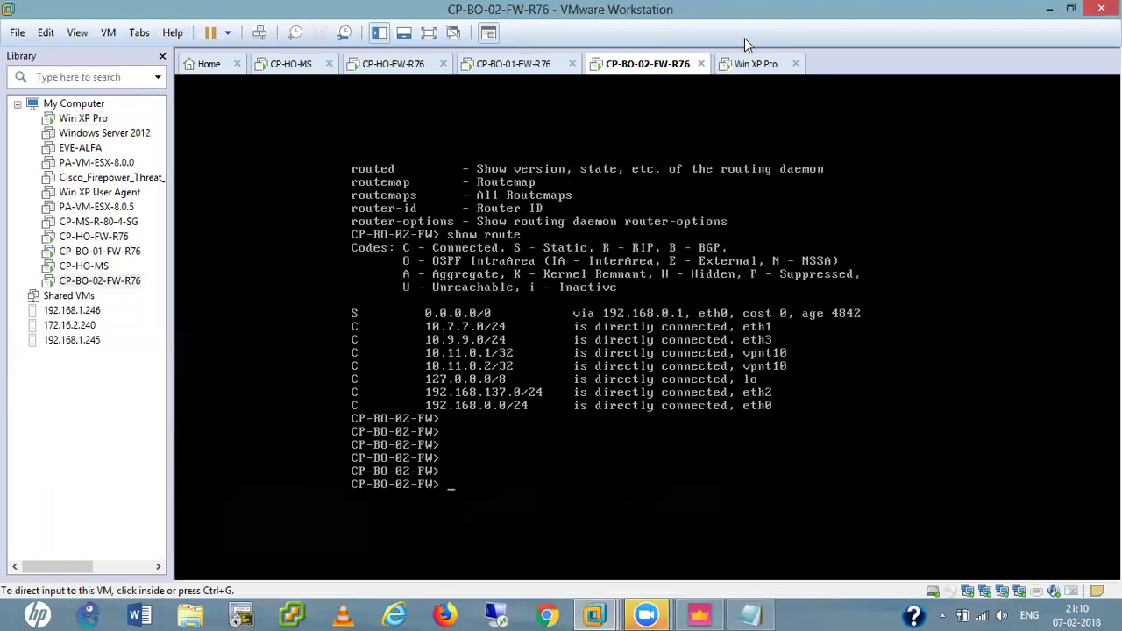
pyautogui.click(759, 68)
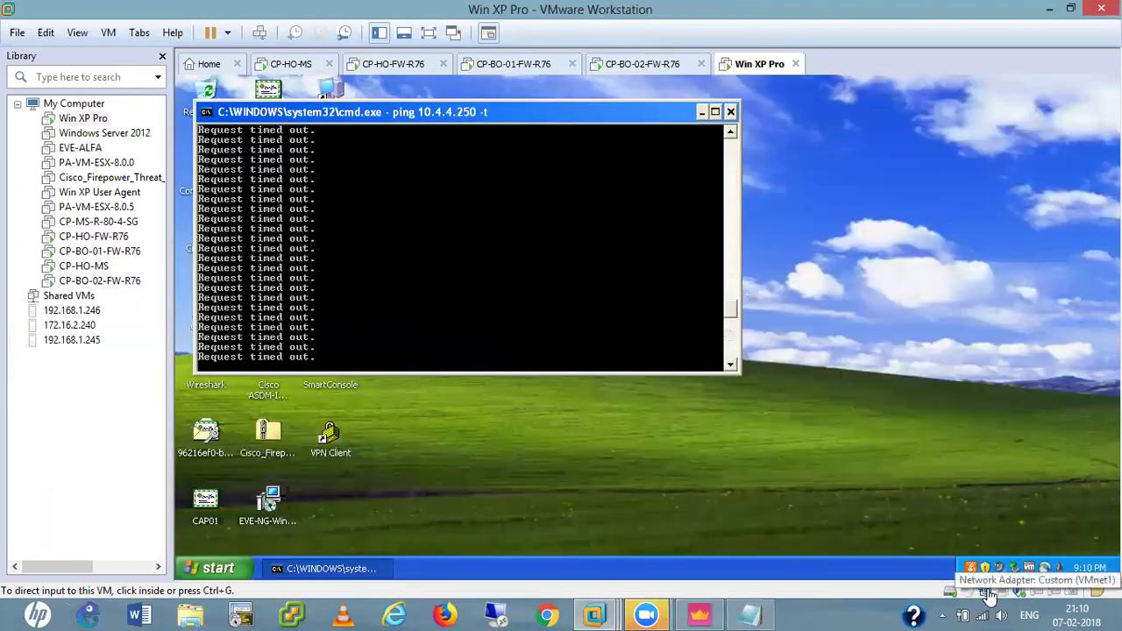
# Stop the 10.4.4.250 ping and check the XP client's addressing with ipconfig.
pyautogui.click(492, 231)
pyautogui.hotkey('ctrl', 'c')
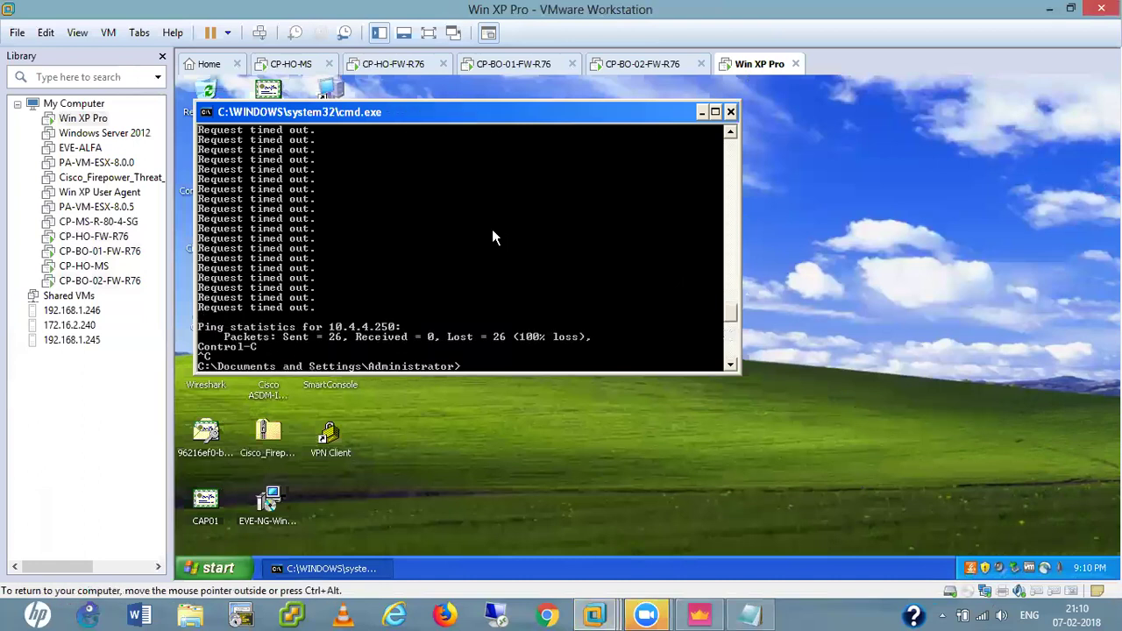
pyautogui.press('Return')
pyautogui.press('Return')
pyautogui.press('Return')
pyautogui.press('Return')
pyautogui.press('Return')
pyautogui.write('ipconfig')
pyautogui.press('Return')
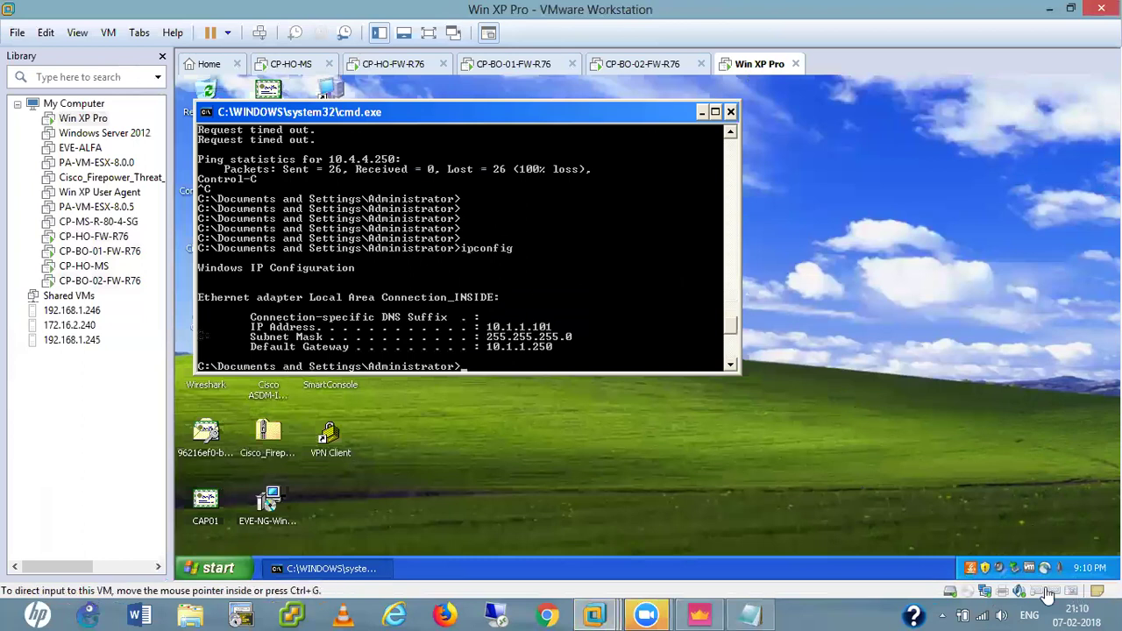
# Disconnect and reconnect the XP VM's network adapter.
pyautogui.rightClick(984, 594)
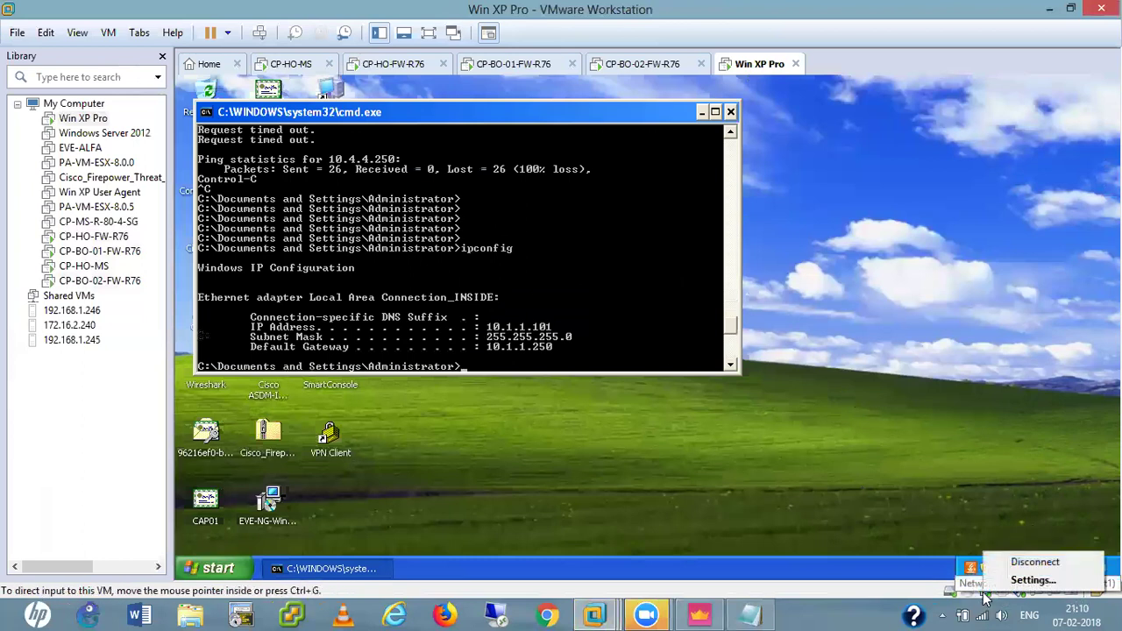
pyautogui.click(1034, 562)
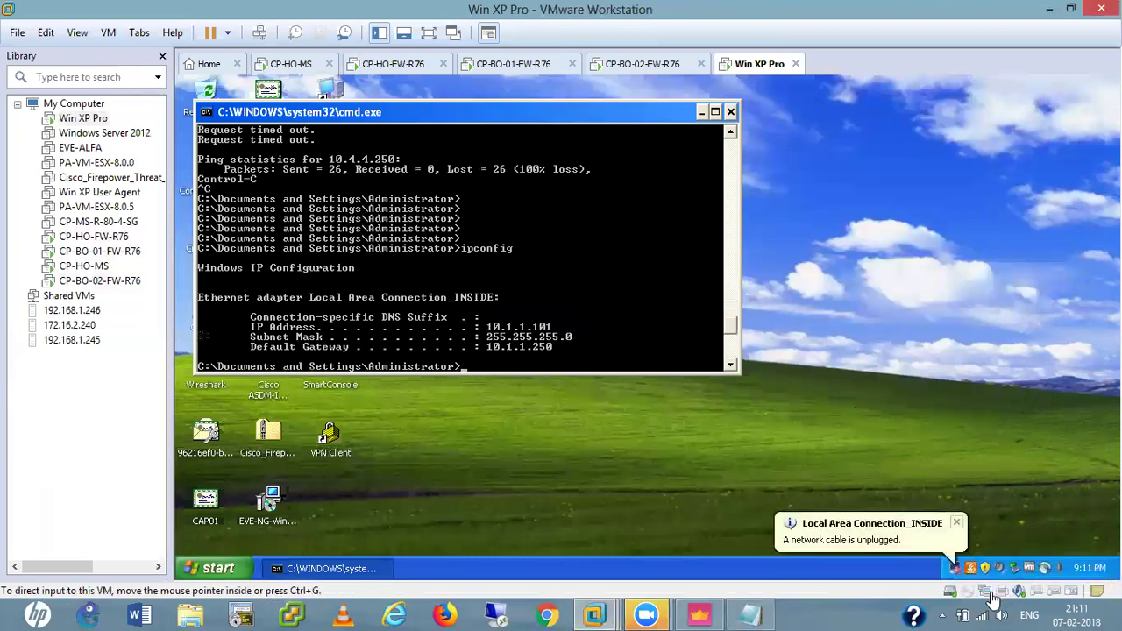
pyautogui.rightClick(989, 594)
pyautogui.click(1022, 558)
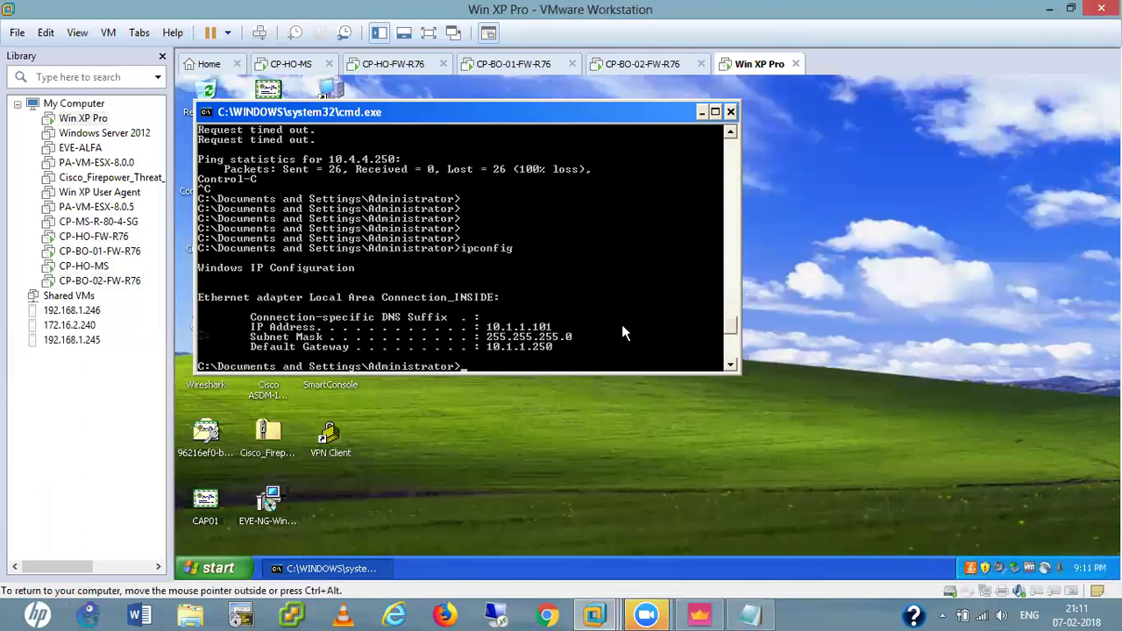
# Ping 10.1.1.251 and 10.1.1.250 from the XP client, both replying with 0% loss.
pyautogui.write('ping 10.1.1.251')
pyautogui.press('Return')
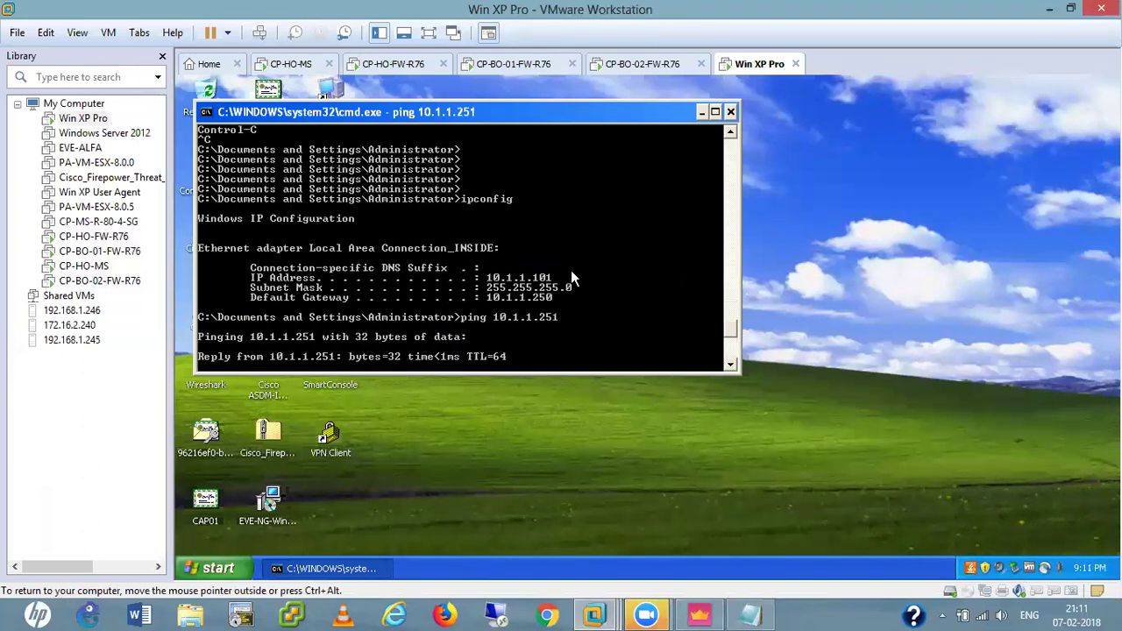
pyautogui.hotkey('ctrl', 'c')
pyautogui.press('Up')
pyautogui.press('BackSpace')
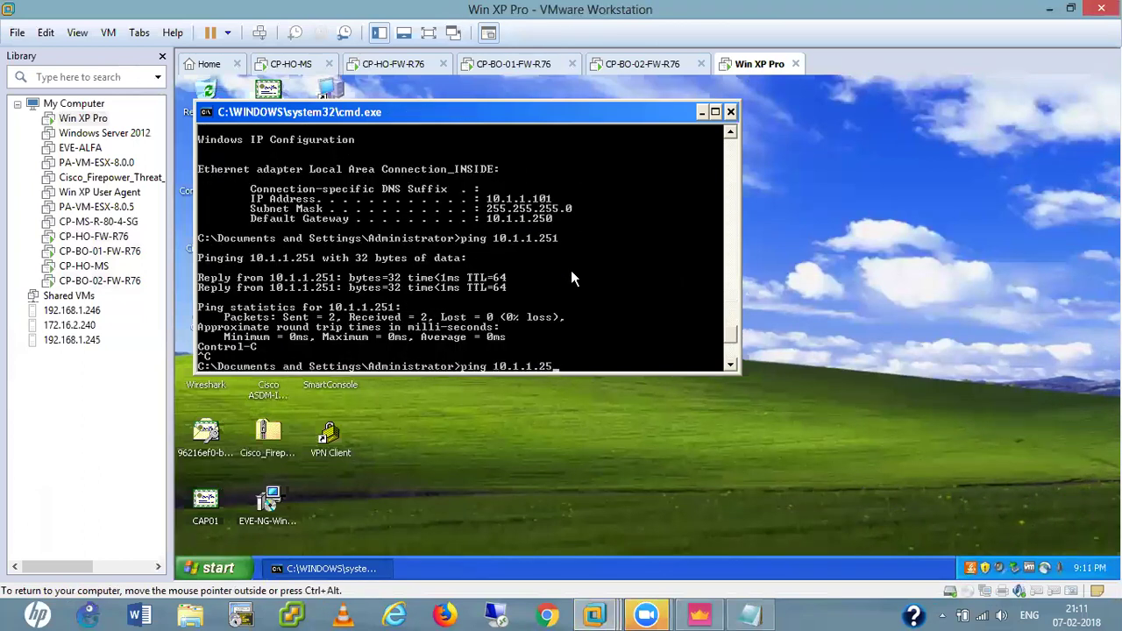
pyautogui.write('0')
pyautogui.press('Return')
pyautogui.hotkey('ctrl', 'c')
# Restart the continuous ping to 10.4.4.250 and move to the CP-HO-FW-R76 console.
pyautogui.press('Up')
pyautogui.press('Up')
pyautogui.press('Up')
pyautogui.press('Up')
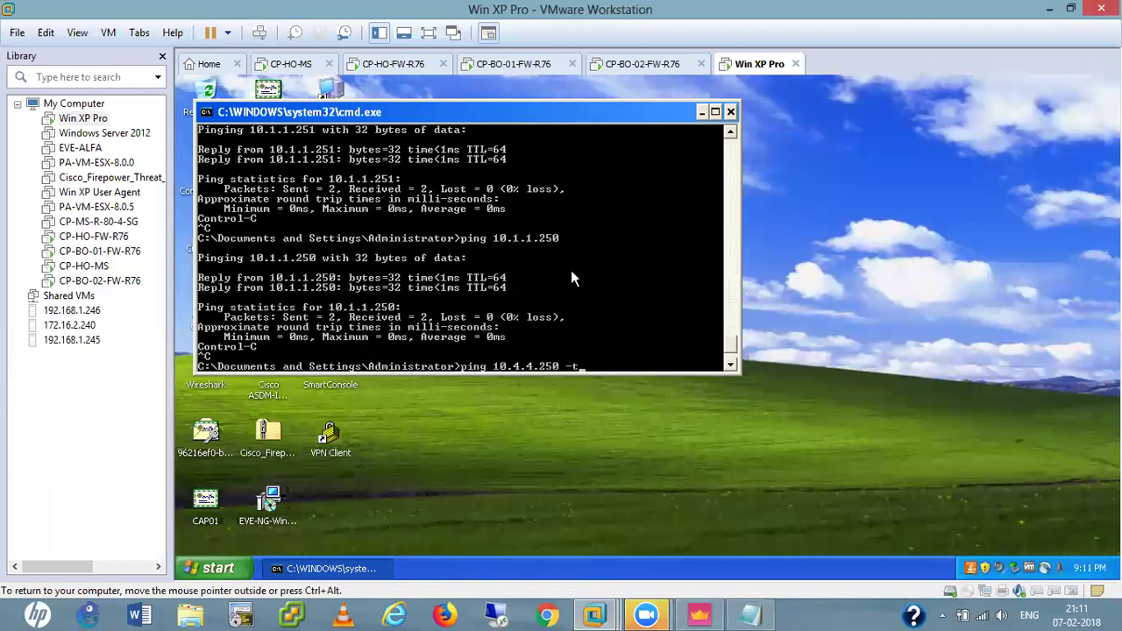
pyautogui.press('Return')
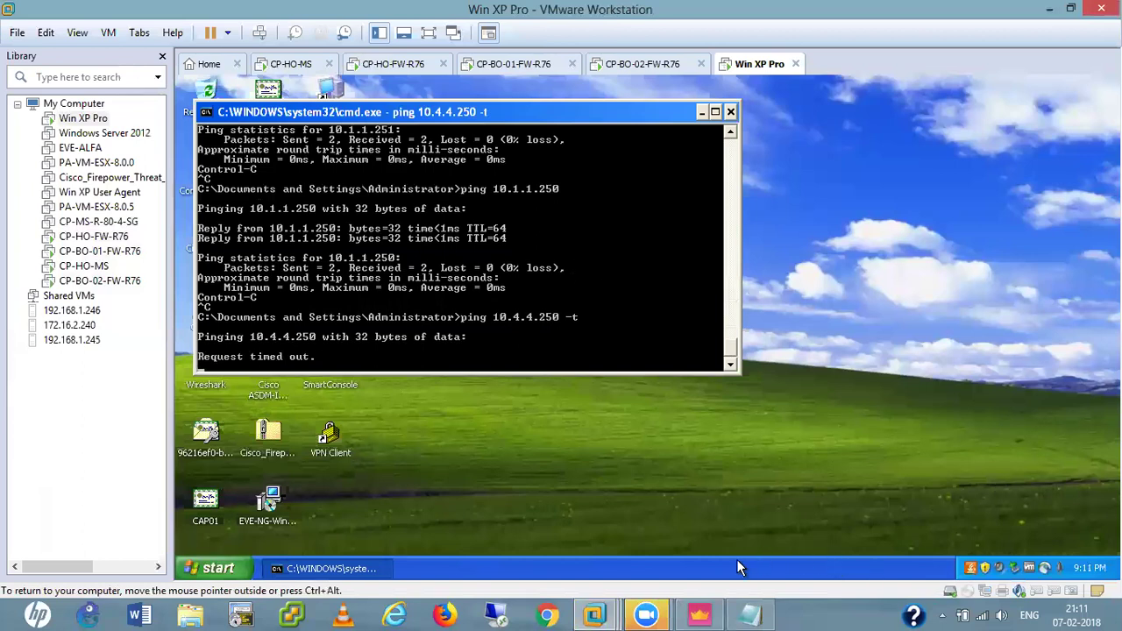
pyautogui.moveTo(604, 614)
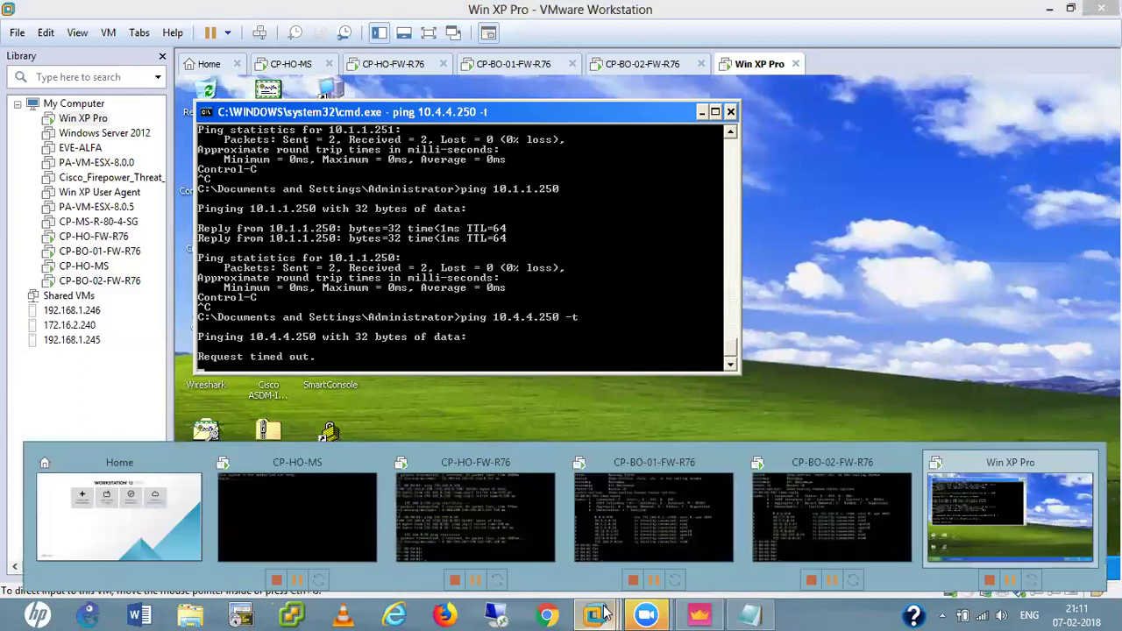
pyautogui.click(480, 524)
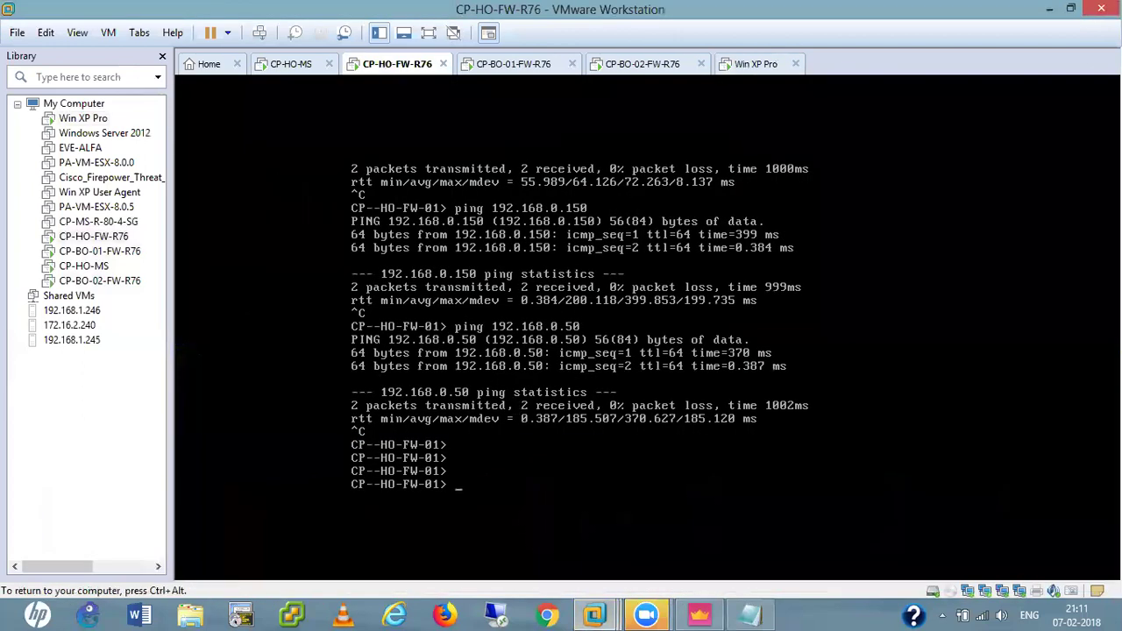
# Rerun vpn tu option 1 to list IKE SAs for peers 192.168.0.150 and 192.168.0.50.
pyautogui.press('Up')
pyautogui.press('Up')
pyautogui.press('Up')
pyautogui.press('Return')
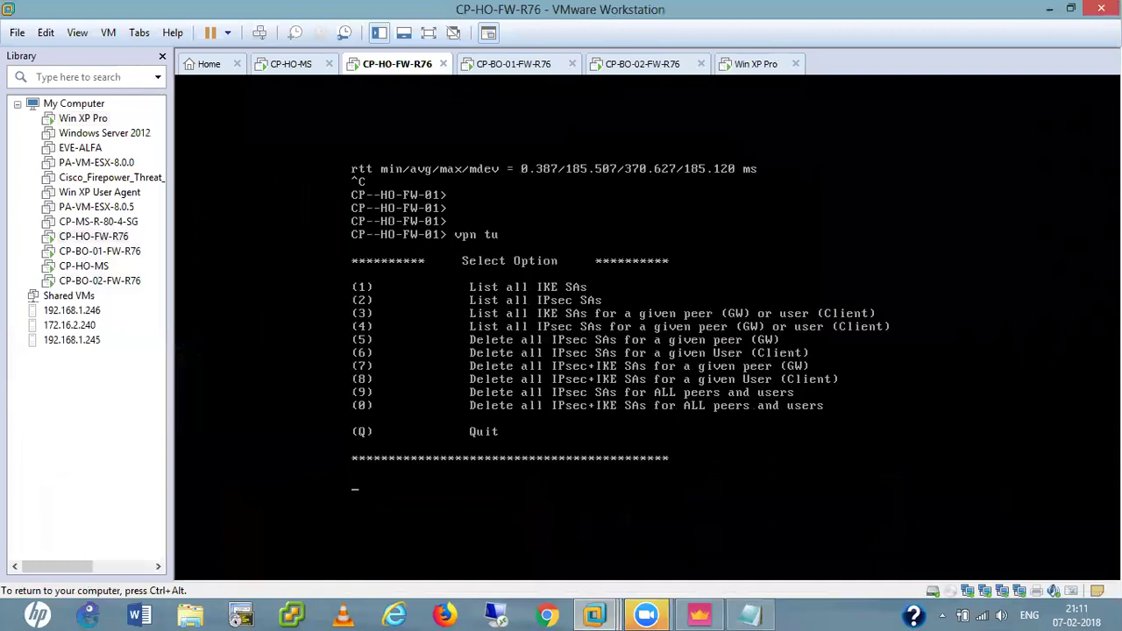
pyautogui.write('1')
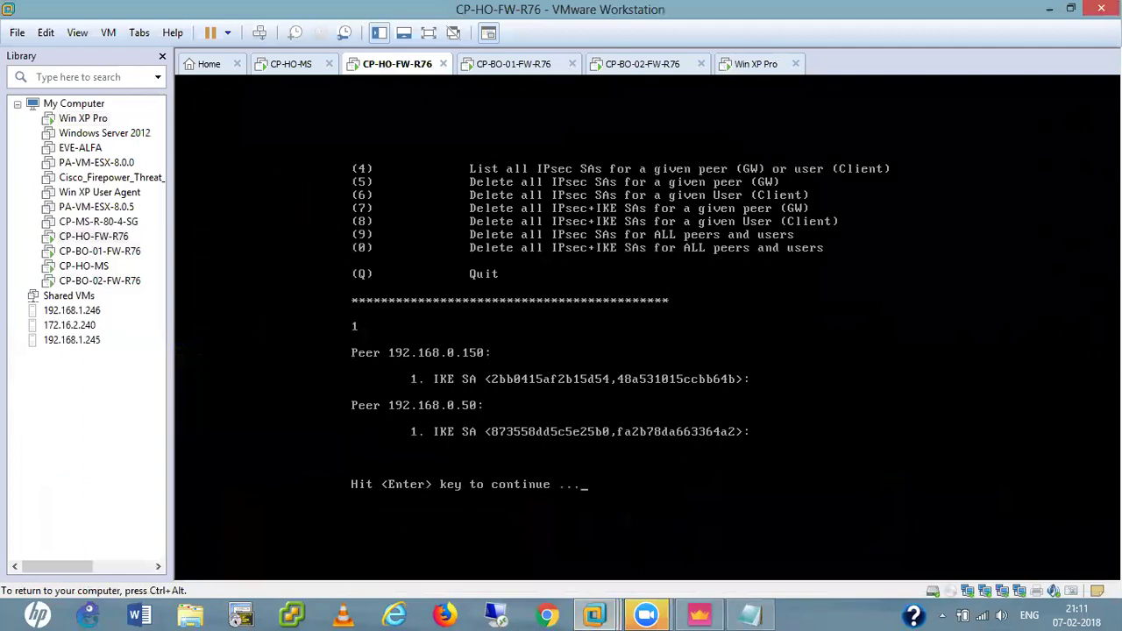
pyautogui.hotkey('ctrl', 'alt')
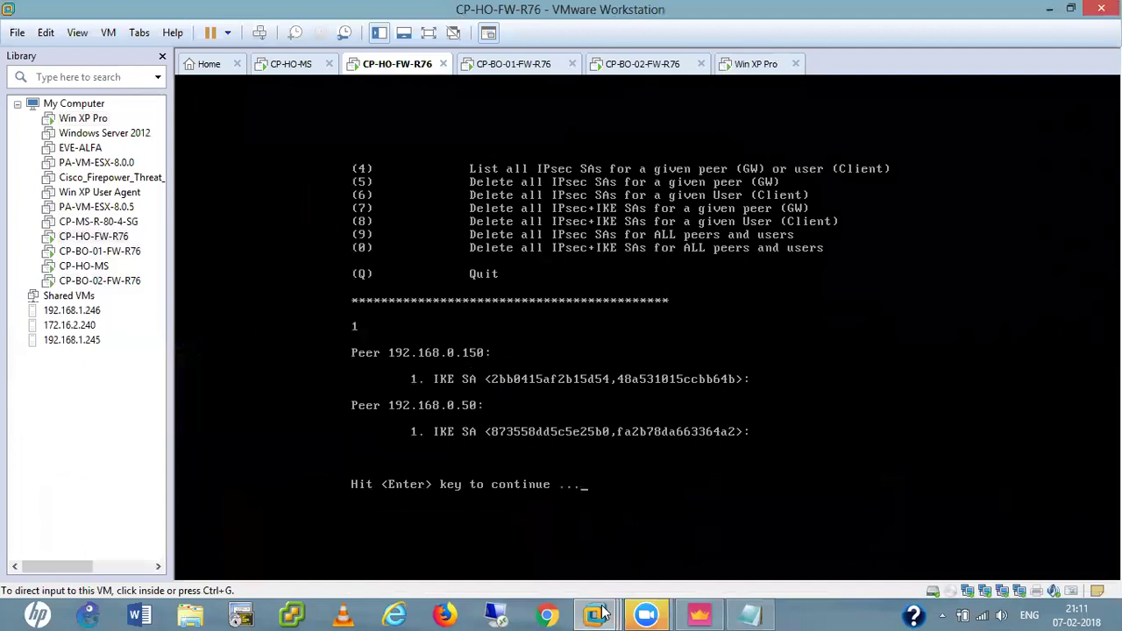
# Back on Win XP Pro, rerun the continuous ping to 10.4.4.250.
pyautogui.moveTo(597, 615)
pyautogui.click(988, 495)
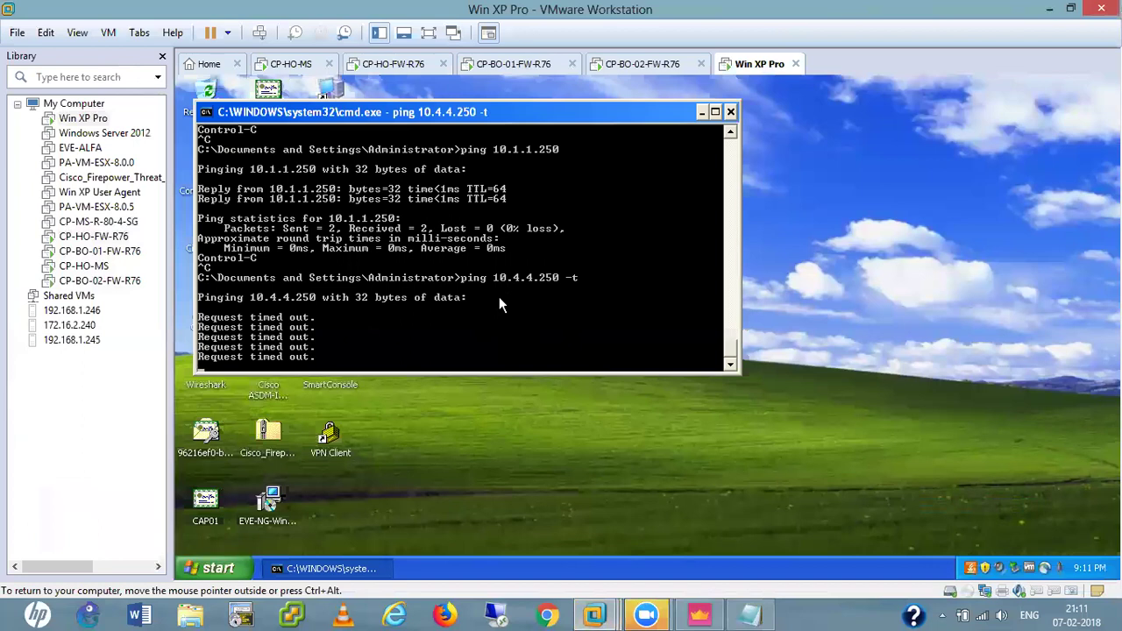
pyautogui.hotkey('ctrl', 'c')
pyautogui.press('Up')
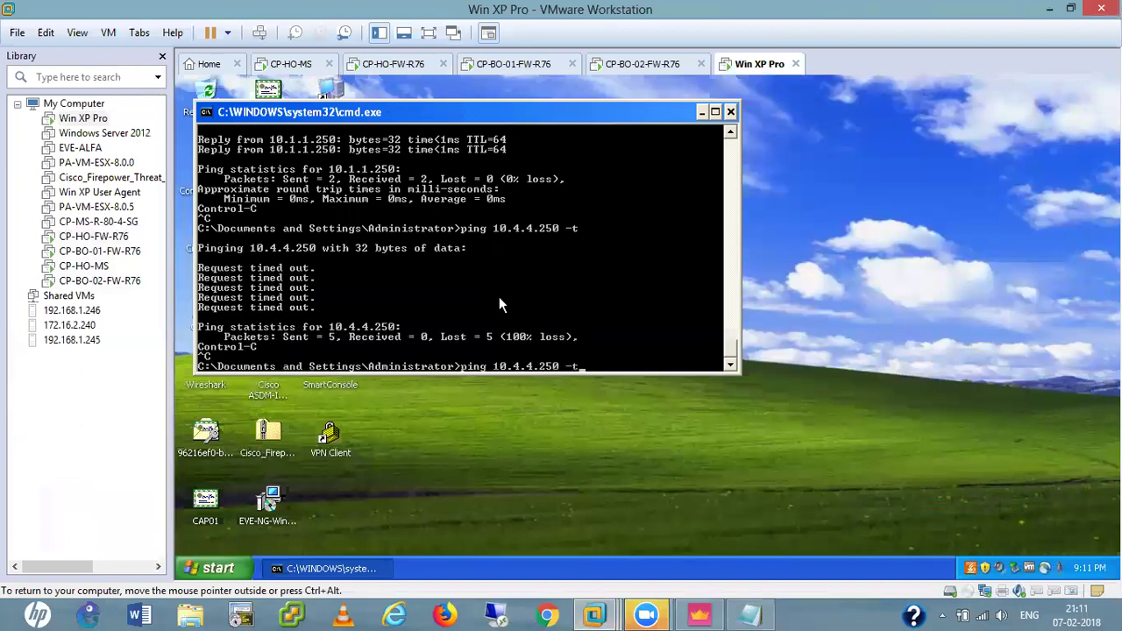
pyautogui.press('Return')
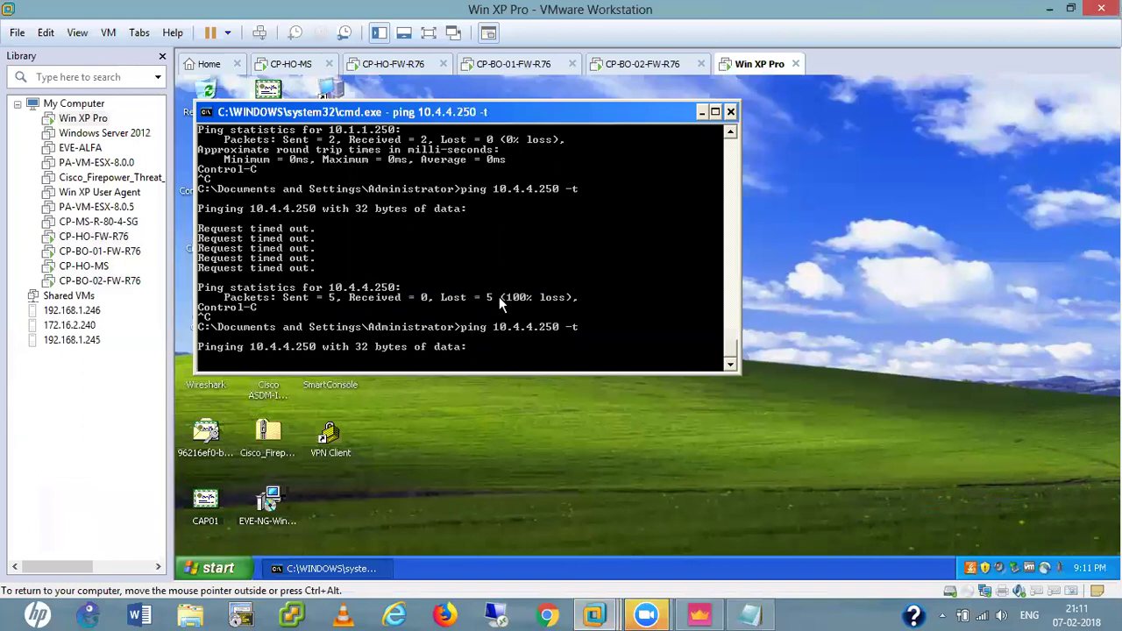
# Run a continuous ping to 10.7.7.250 from the XP client.
pyautogui.hotkey('ctrl', 'c')
pyautogui.press('Up')
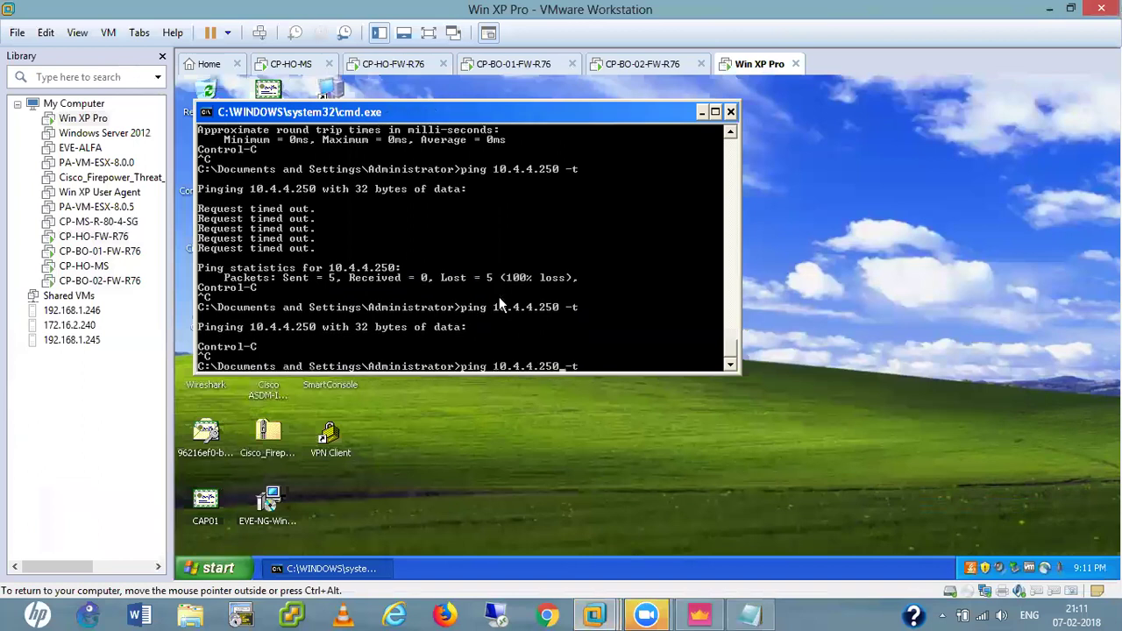
pyautogui.press('Left')
pyautogui.press('Left')
pyautogui.press('Left')
pyautogui.press('Left')
pyautogui.press('Left')
pyautogui.press('Left')
pyautogui.press('Left')
pyautogui.press('BackSpace')
pyautogui.press('BackSpace')
pyautogui.press('BackSpace')
pyautogui.write('7.7')
pyautogui.press('Return')
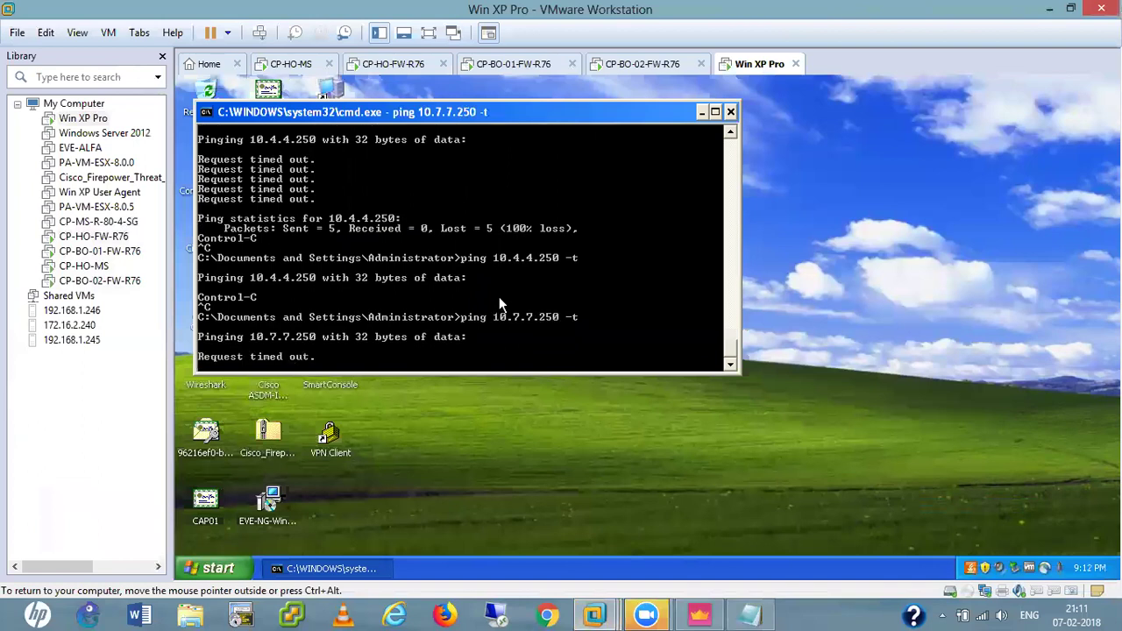
pyautogui.hotkey('ctrl', 'c')
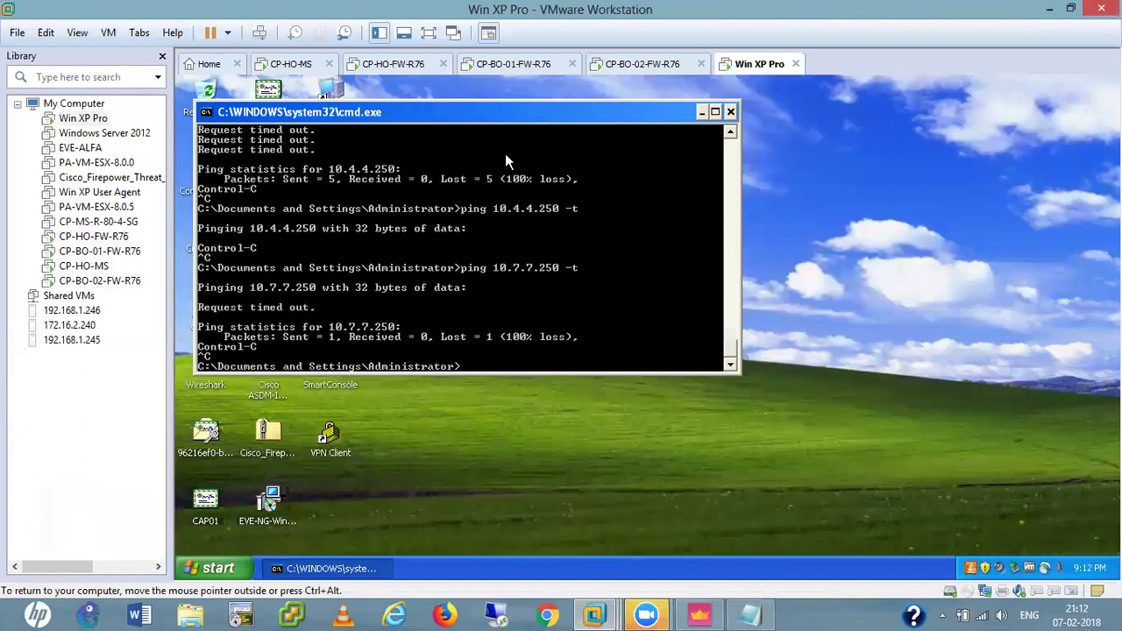
# Open a PuTTY SSH session to 10.4.4.250.
pyautogui.moveTo(480, 110); pyautogui.dragTo(766, 150)
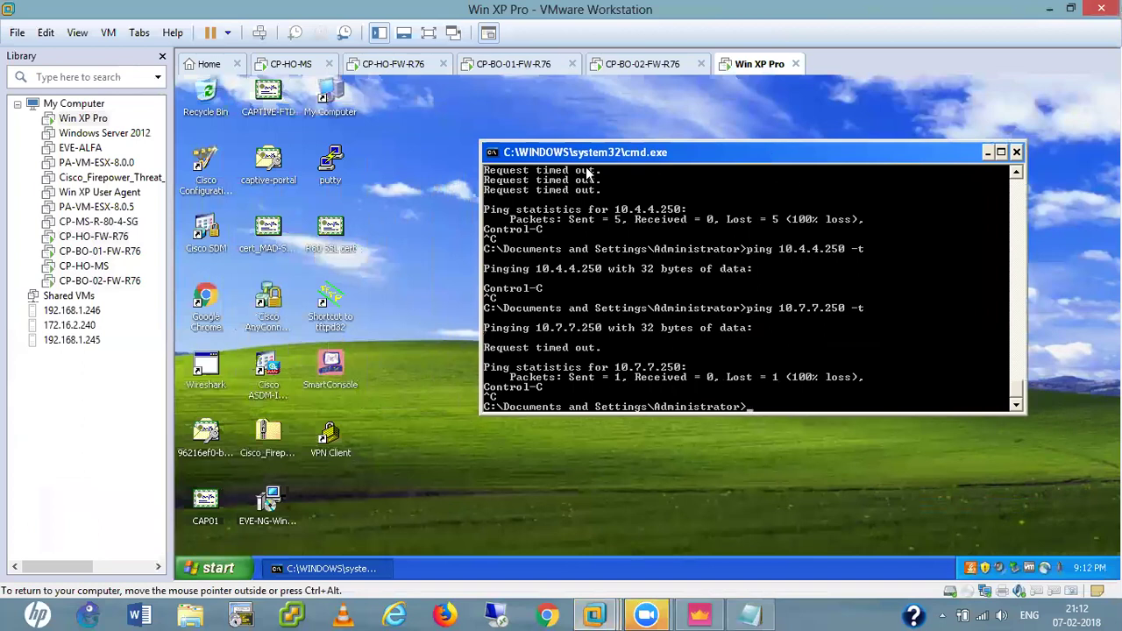
pyautogui.click(329, 159)
pyautogui.doubleClick(330, 159)
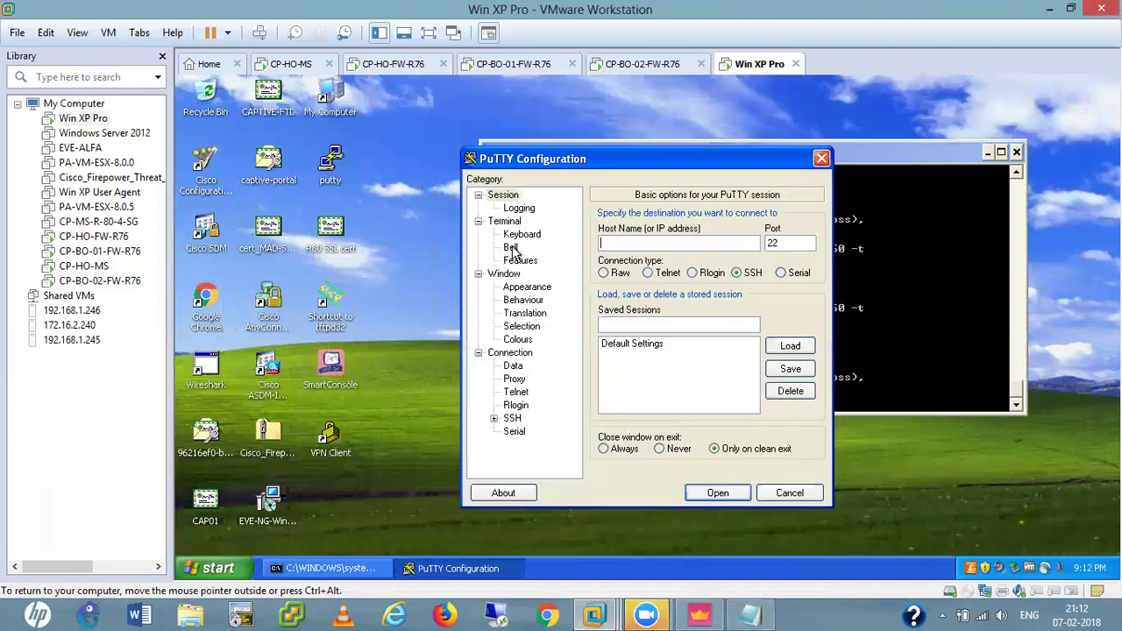
pyautogui.write('10.1.1')
pyautogui.press('BackSpace')
pyautogui.press('BackSpace')
pyautogui.press('BackSpace')
pyautogui.write('4.4.250')
pyautogui.press('Return')
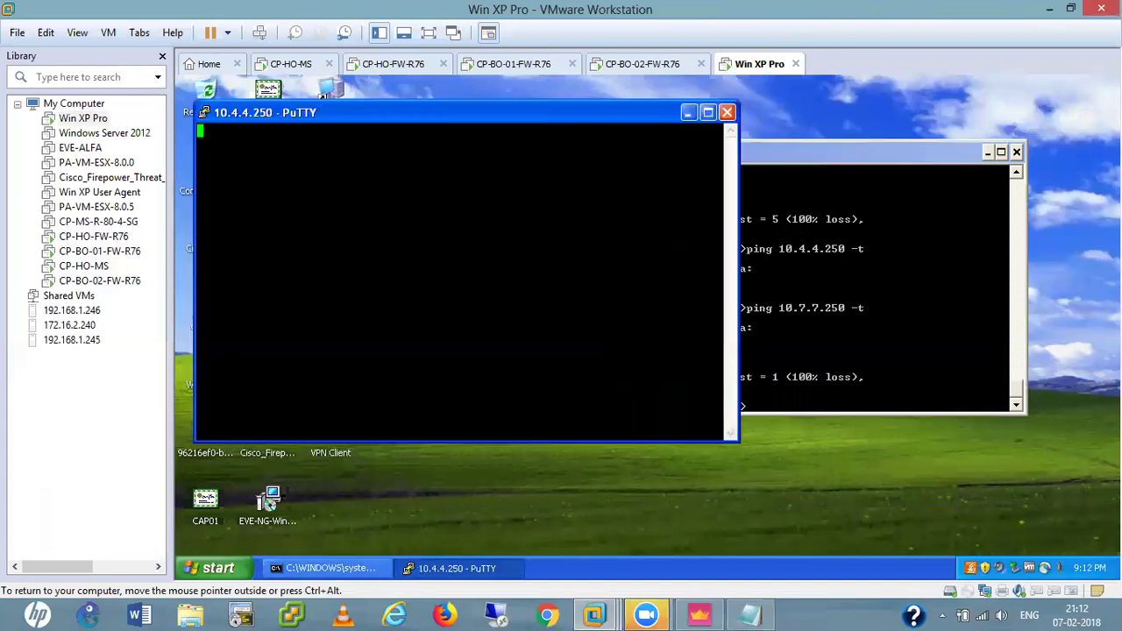
pyautogui.moveTo(433, 117); pyautogui.dragTo(528, 178)
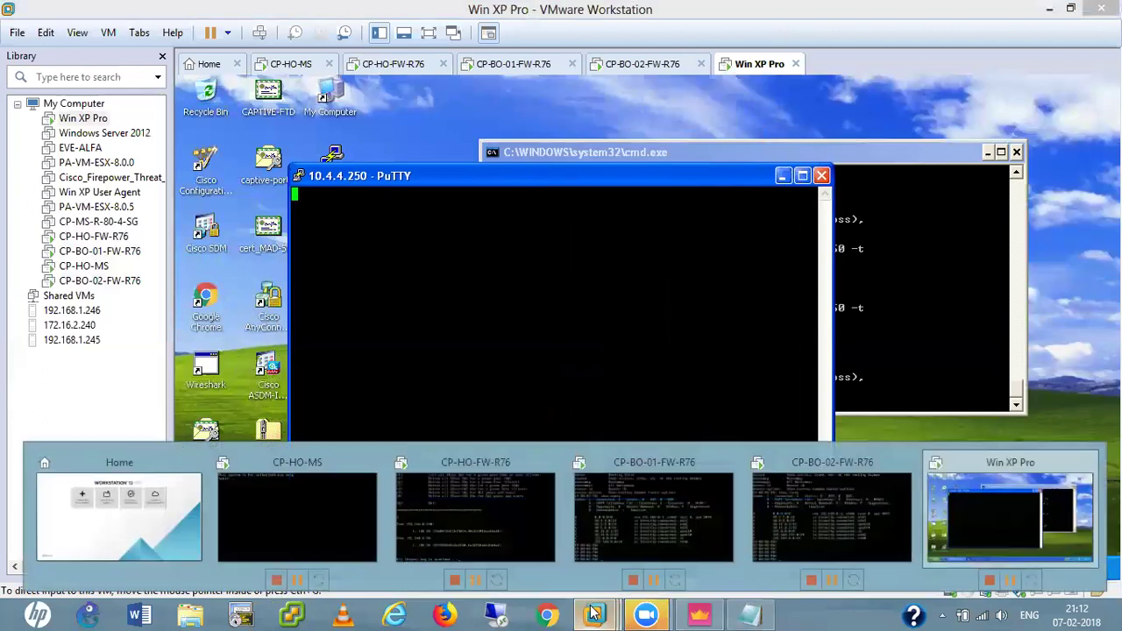
# Display the eth1 interface details on the CP-BO-01-FW console with show interface eth1.
pyautogui.moveTo(594, 614)
pyautogui.click(670, 518)
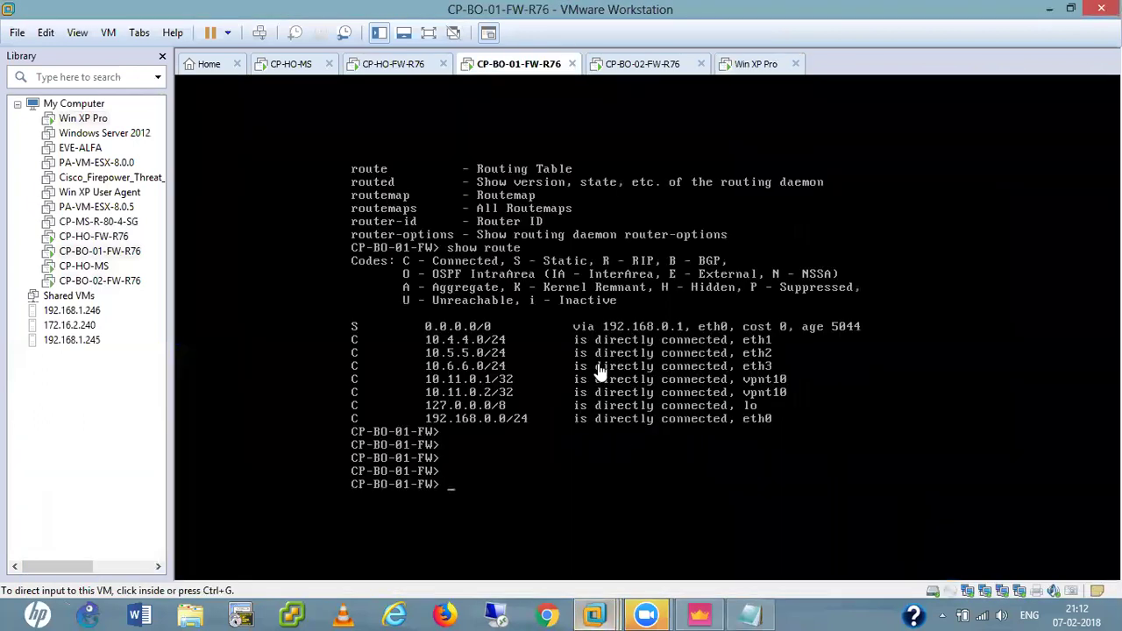
pyautogui.press('Return')
pyautogui.press('Return')
pyautogui.press('Return')
pyautogui.press('Return')
pyautogui.press('Return')
pyautogui.write('sho')
pyautogui.press('Tab')
pyautogui.write('inter')
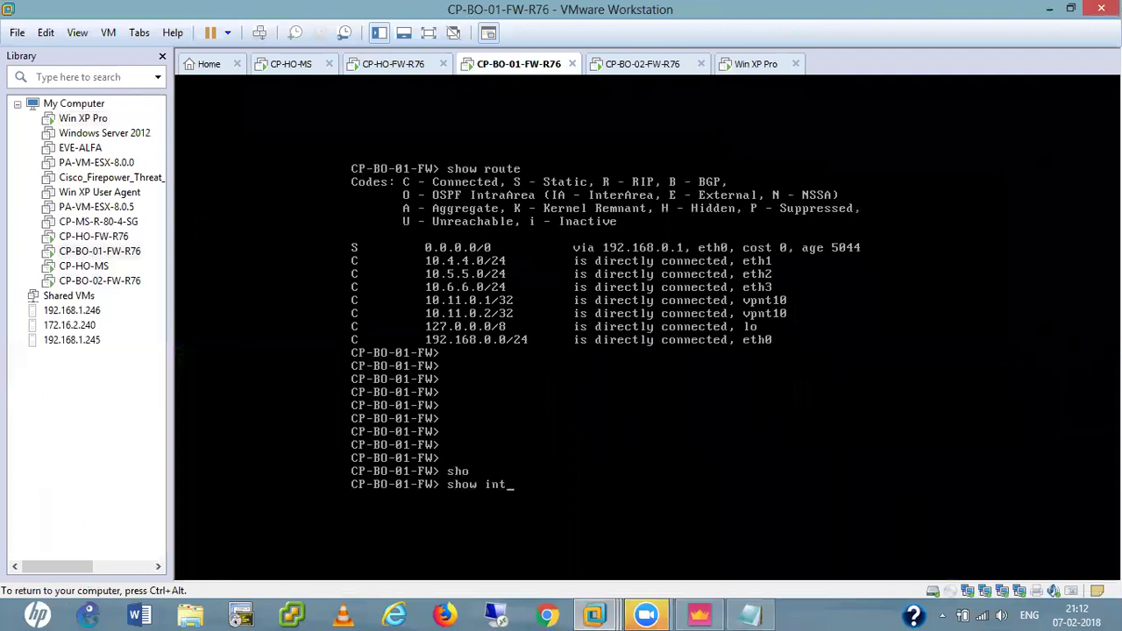
pyautogui.press('Tab')
pyautogui.write('eth1')
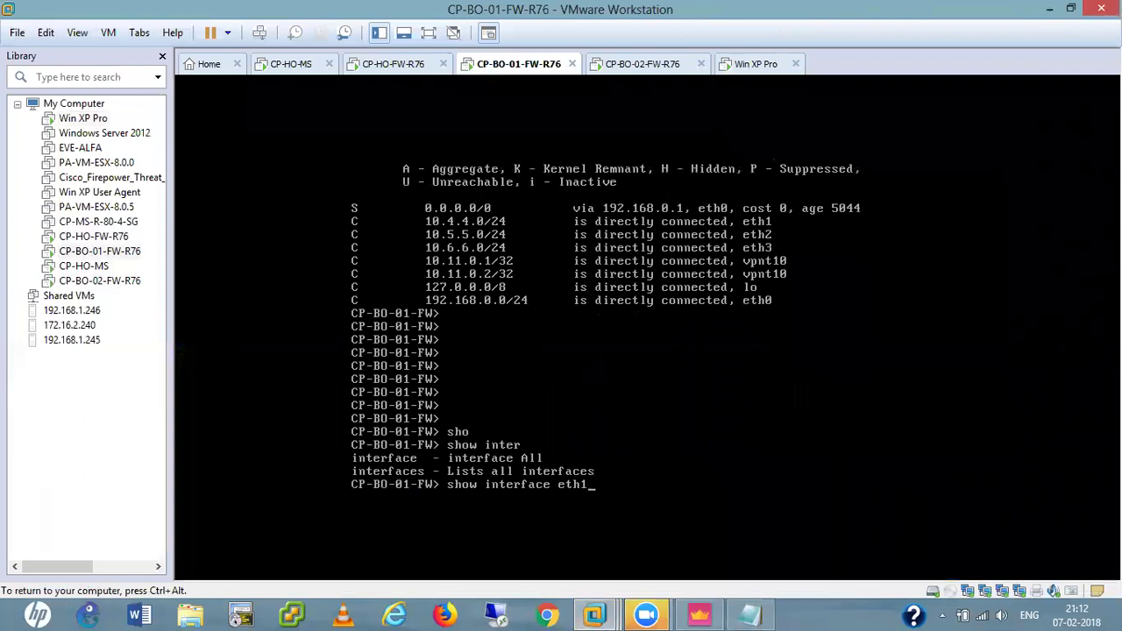
pyautogui.press('Return')
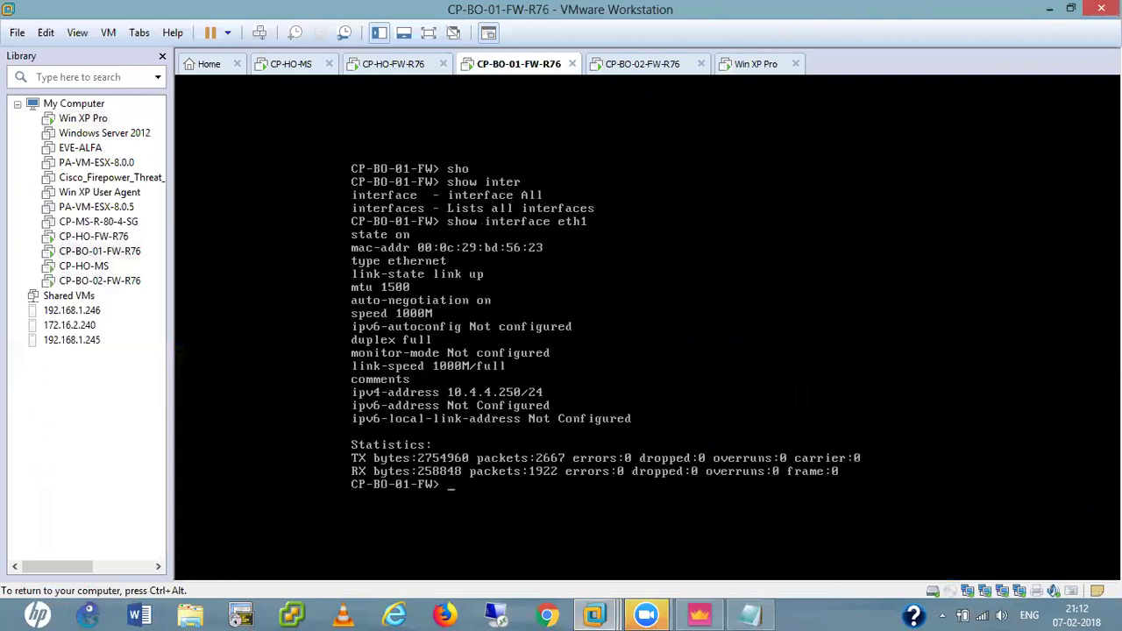
pyautogui.hotkey('ctrl', 'alt')
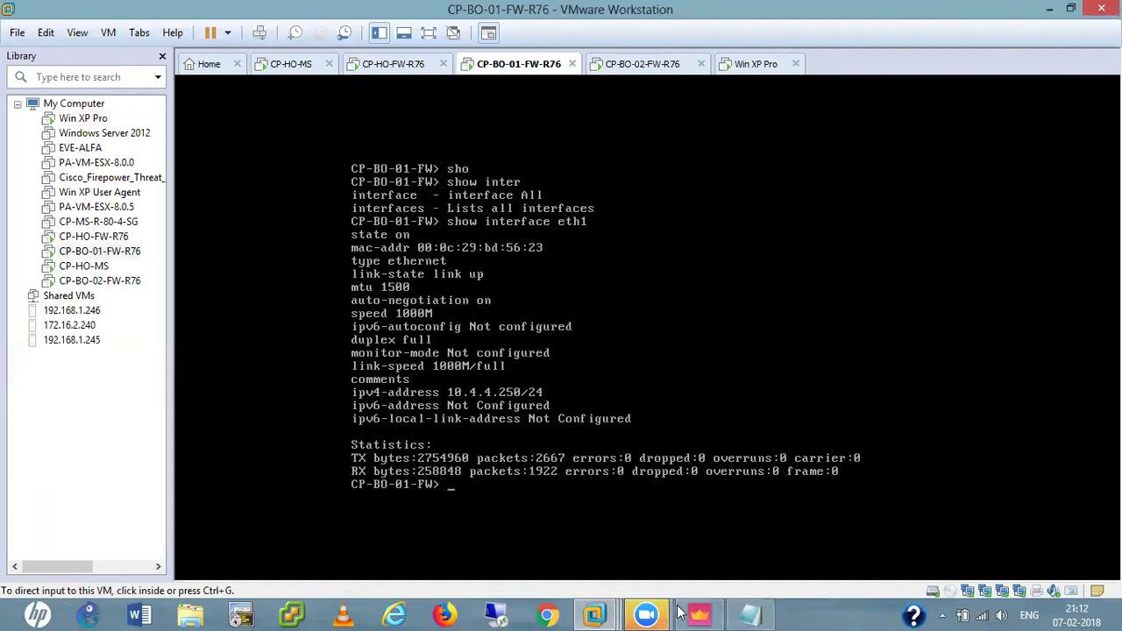
# Dismiss the PuTTY connection timeout error on the Win XP Pro VM and close PuTTY.
pyautogui.moveTo(602, 613)
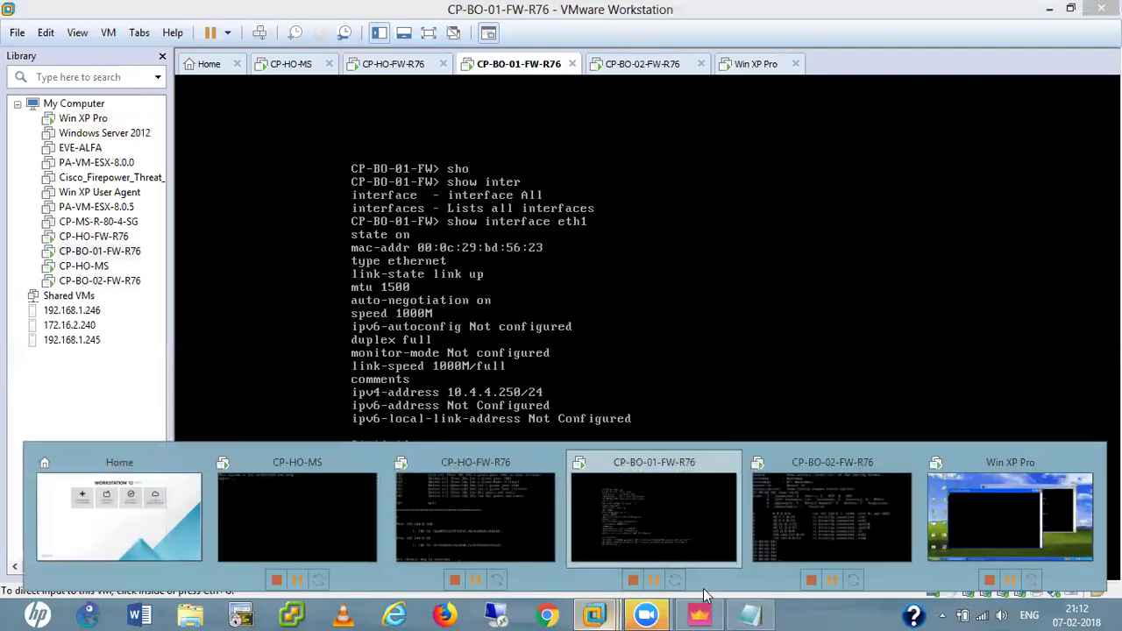
pyautogui.click(997, 517)
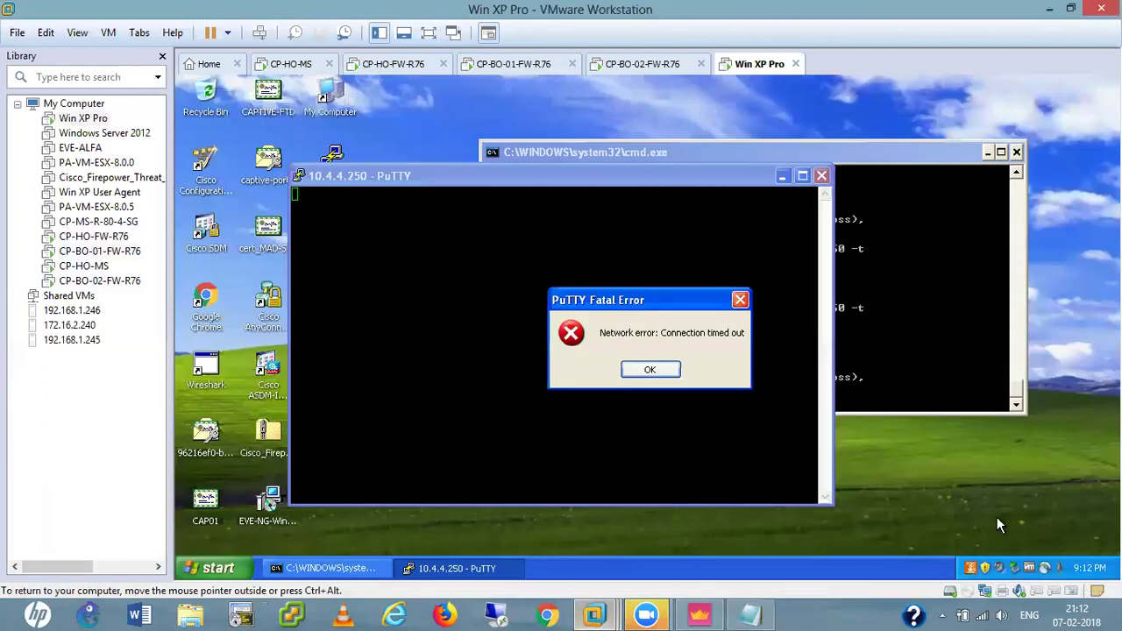
pyautogui.click(649, 370)
pyautogui.click(822, 175)
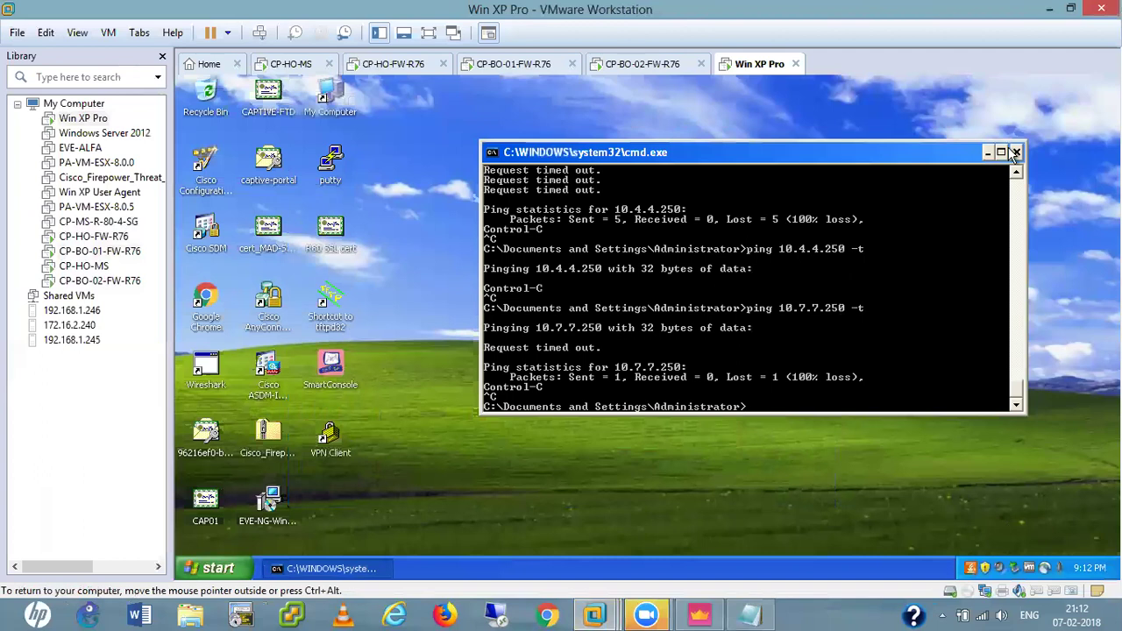
# Return to the CP-HO-FW-R76 console with its IKE SA list for 192.168.0.150 and 192.168.0.50.
pyautogui.click(701, 614)
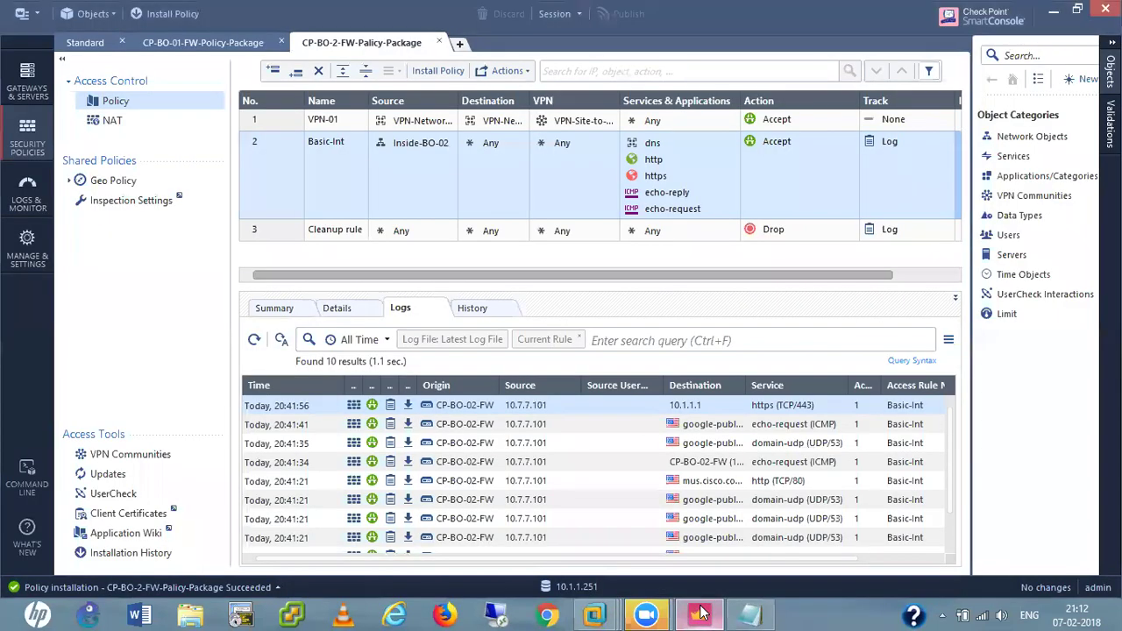
pyautogui.moveTo(596, 614)
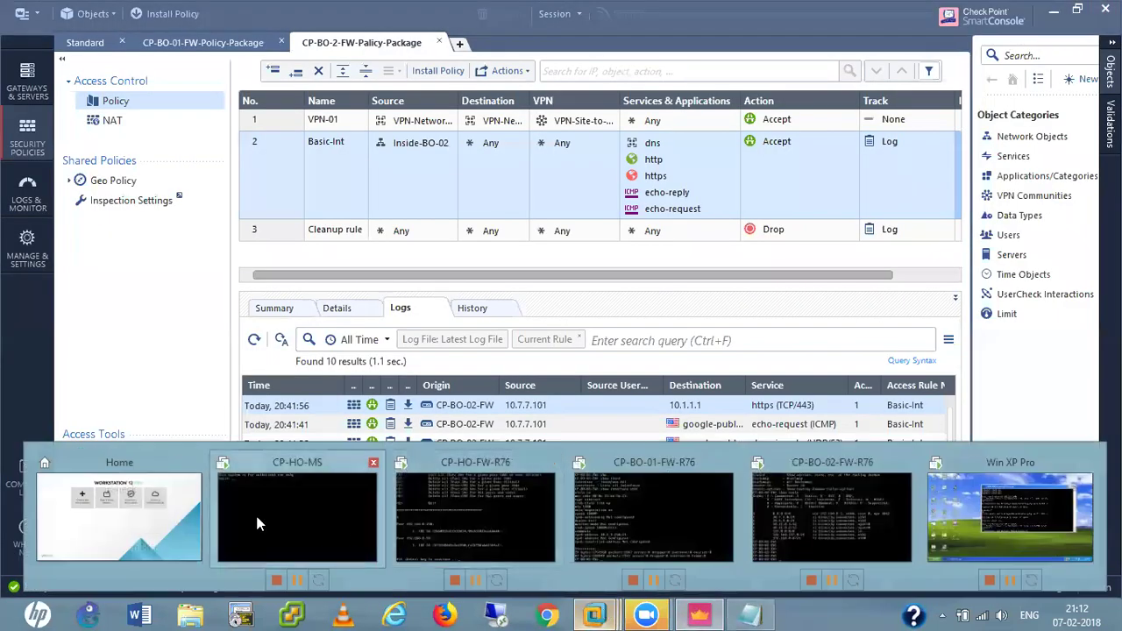
pyautogui.click(431, 519)
pyautogui.click(605, 337)
# List all IPsec SAs on the head-office firewall, then quit the tunnel utility.
pyautogui.press('Return')
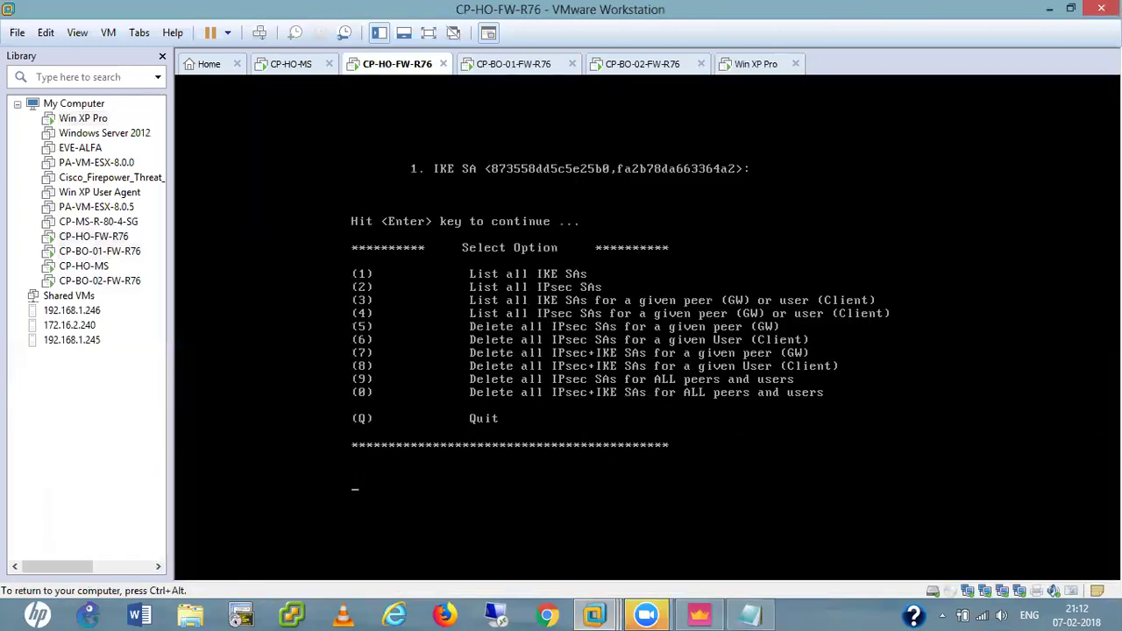
pyautogui.write('2')
pyautogui.press('Return')
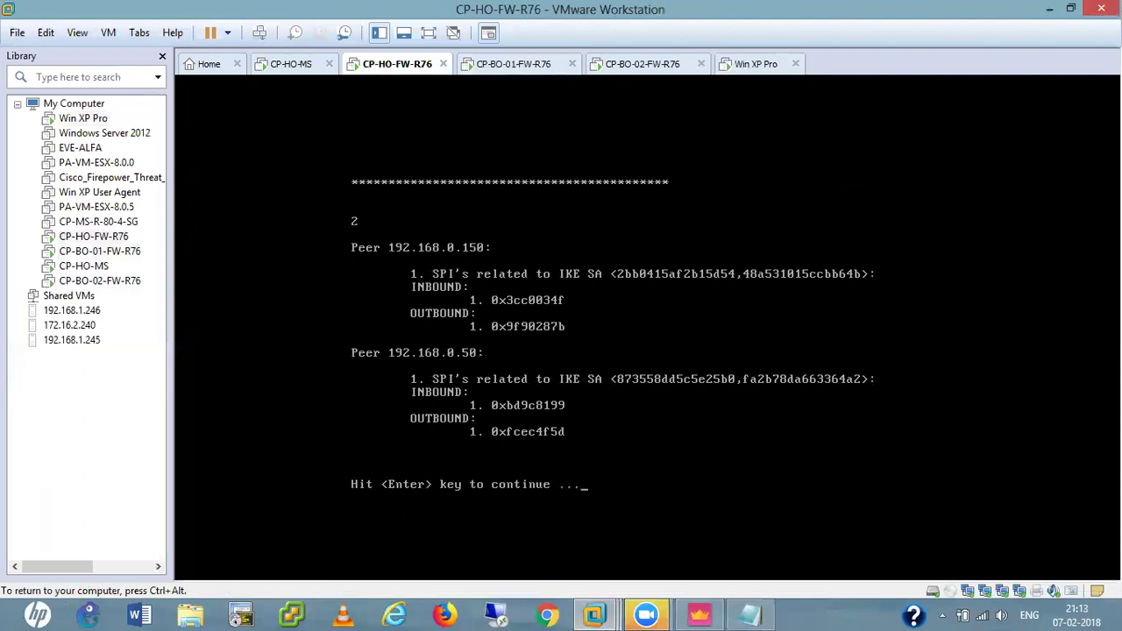
pyautogui.press('Return')
pyautogui.write('q')
pyautogui.press('Return')
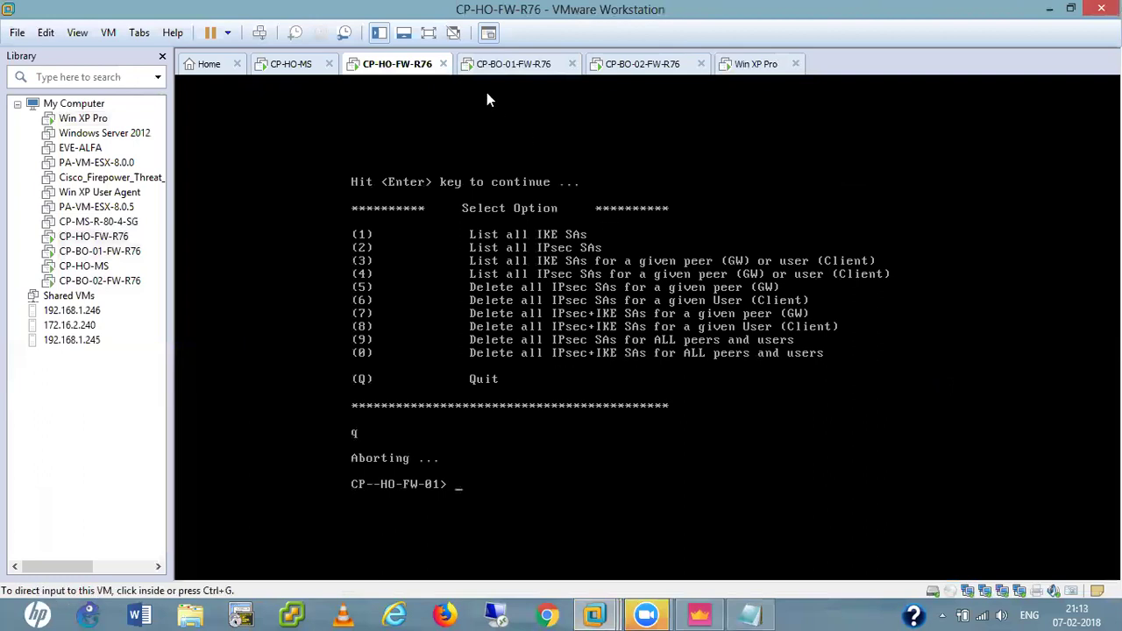
# Run vpn tu on CP-BO-01-FW and list its IKE SAs with peers 192.168.0.50 and 10.1.1.250, then quit.
pyautogui.click(512, 64)
pyautogui.click(574, 393)
pyautogui.write('vpn tu')
pyautogui.press('Return')
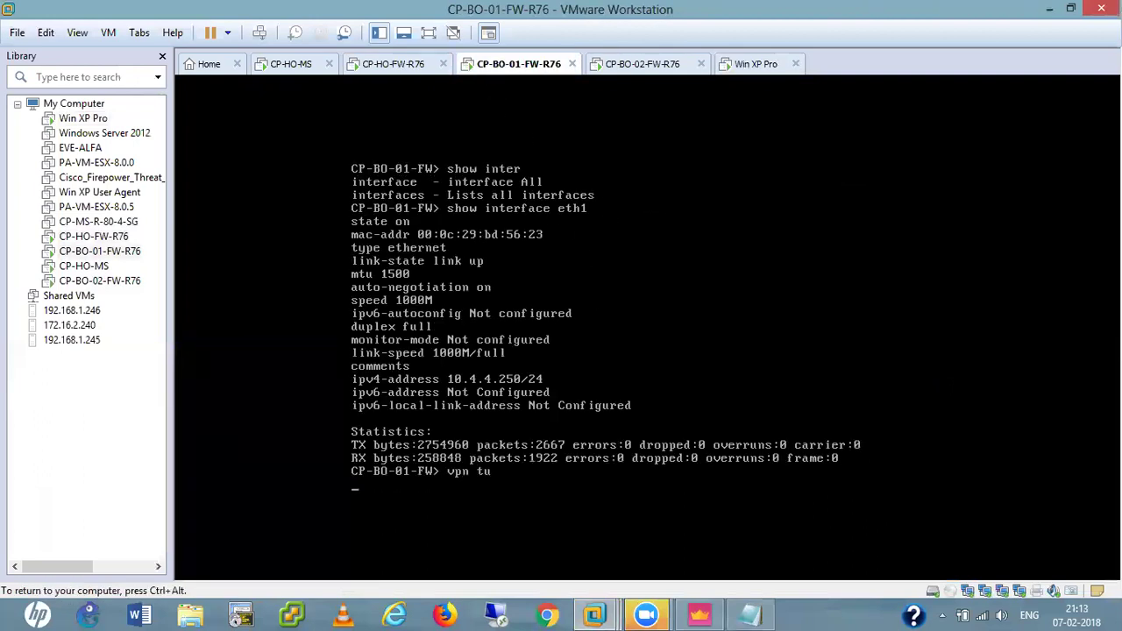
pyautogui.write('1')
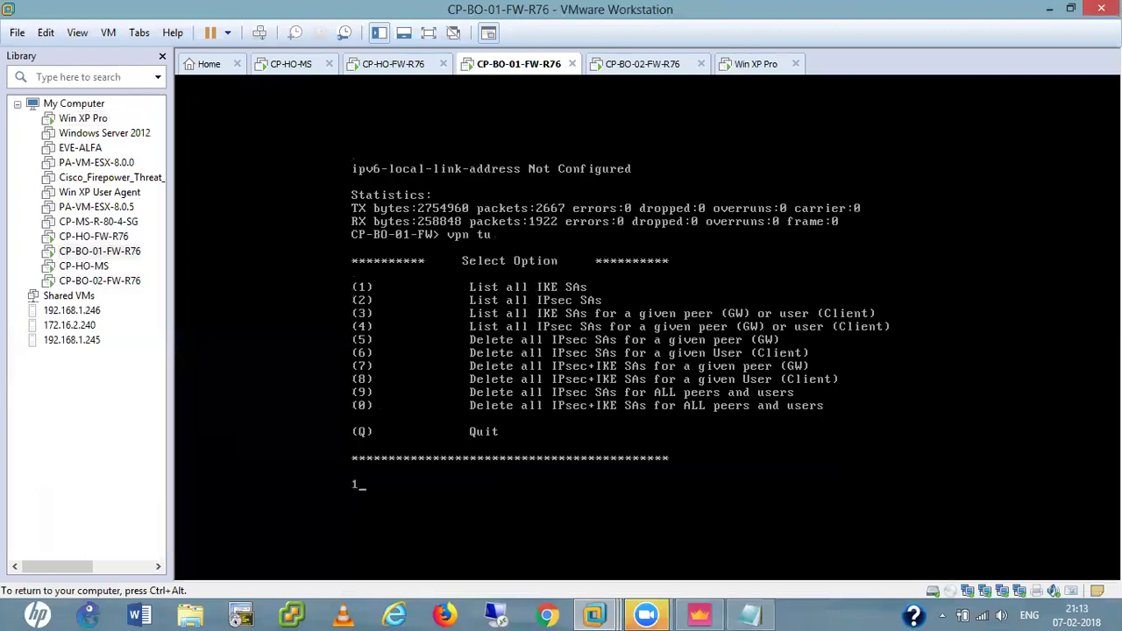
pyautogui.press('Return')
pyautogui.hotkey('ctrl', 'alt')
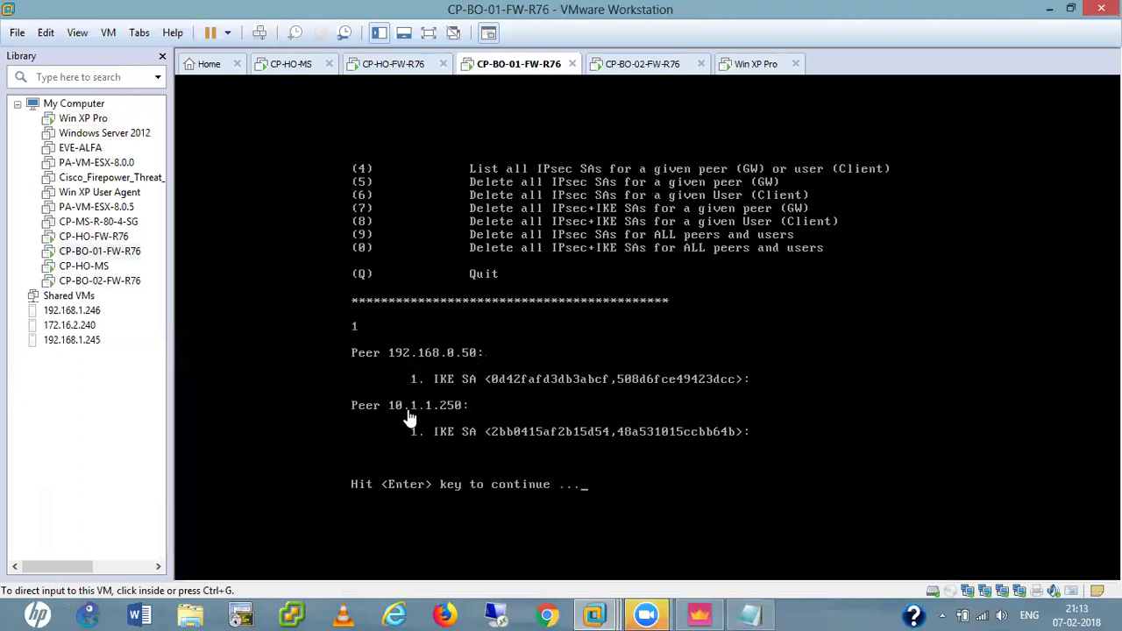
pyautogui.click(451, 425)
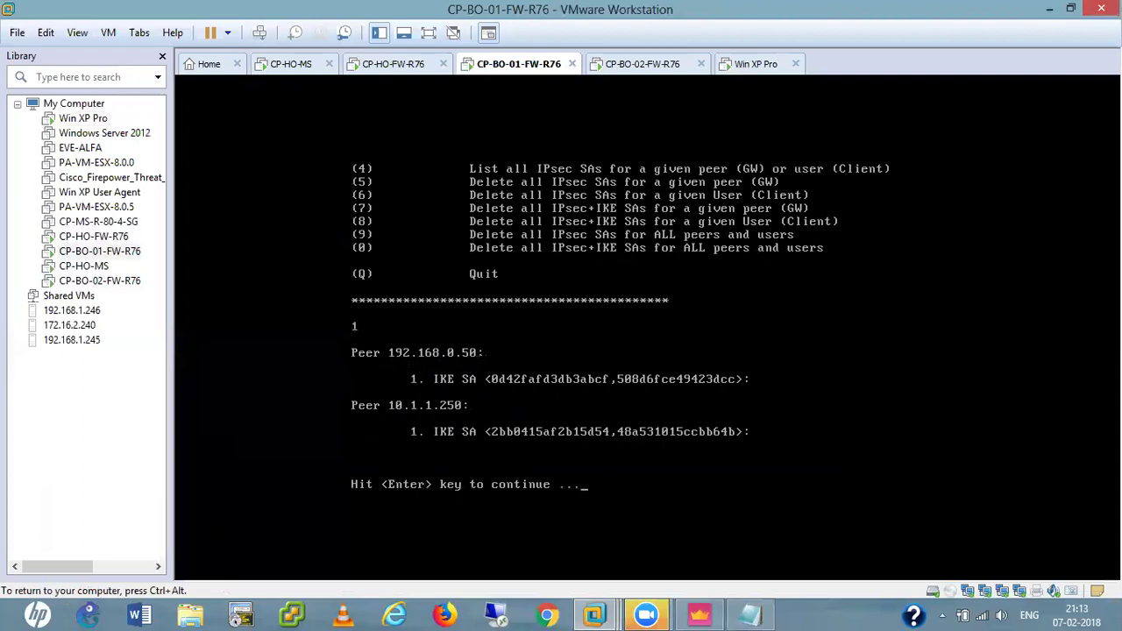
pyautogui.press('Return')
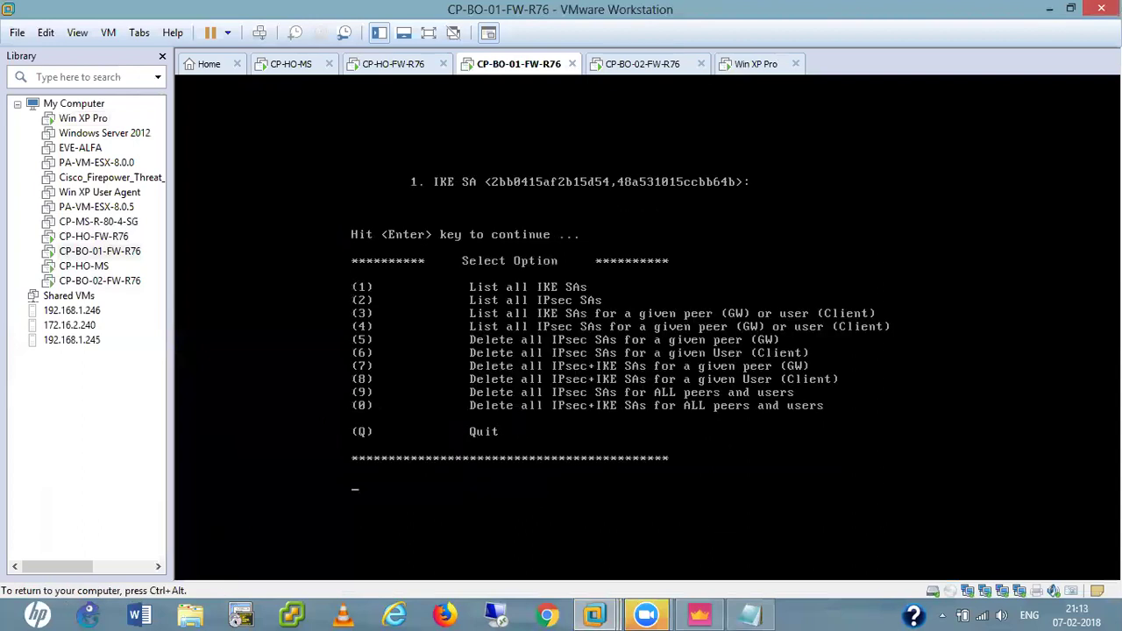
pyautogui.press('Return')
pyautogui.press('Return')
pyautogui.press('Return')
pyautogui.hotkey('ctrl', 'alt')
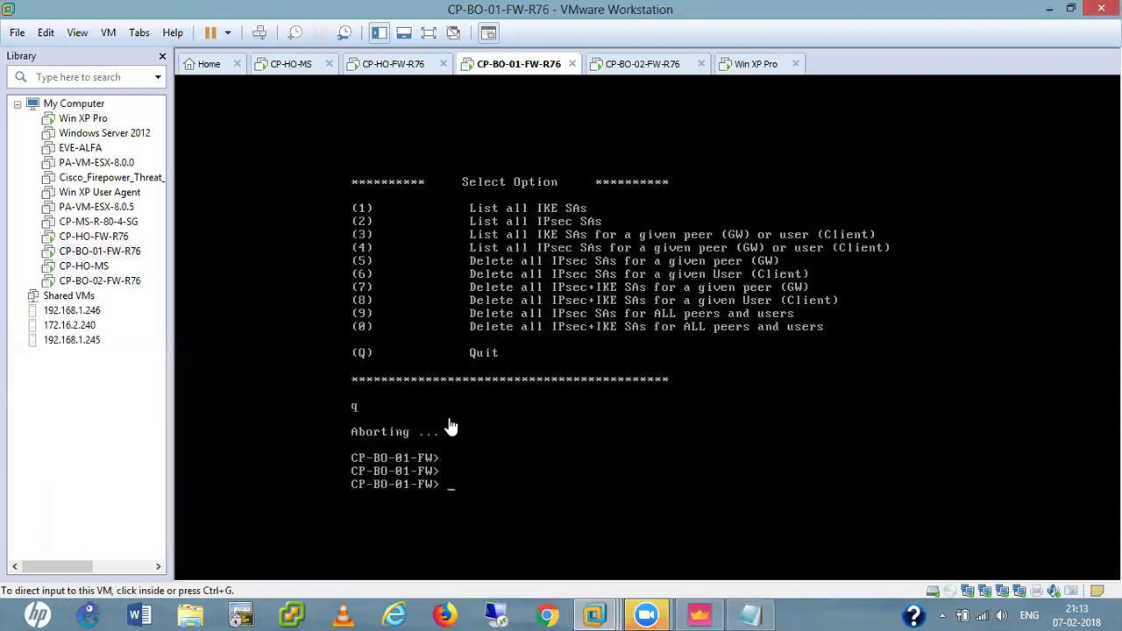
# Run vpn tu on CP-BO-02-FW and list its IKE SAs.
pyautogui.click(641, 65)
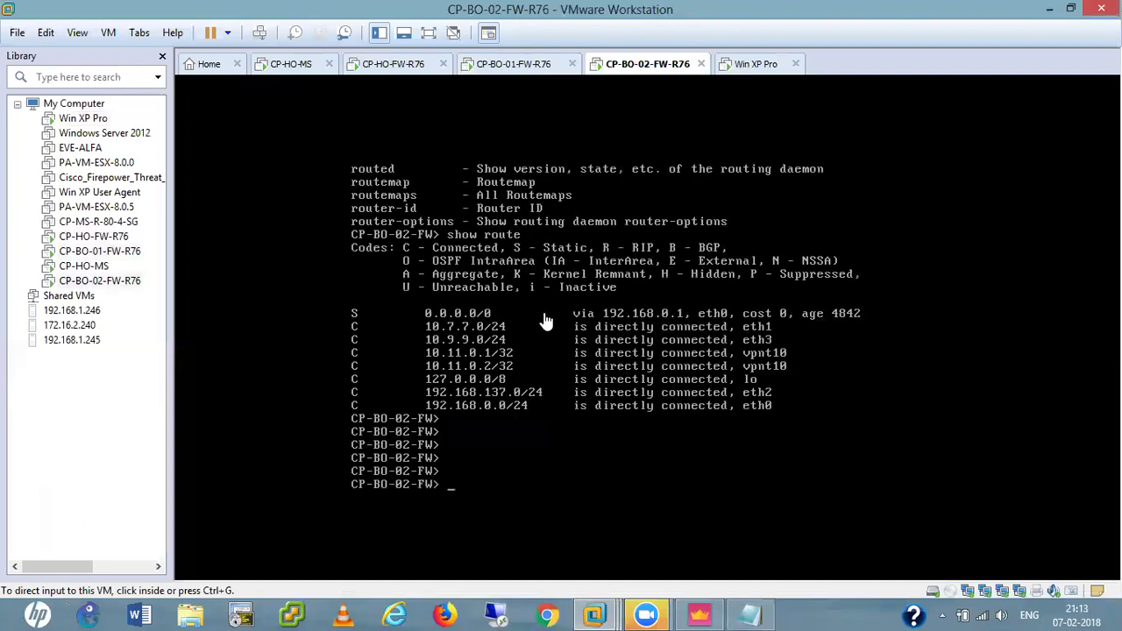
pyautogui.hotkey('ctrl', 'g')
pyautogui.write('vpn tu')
pyautogui.press('Return')
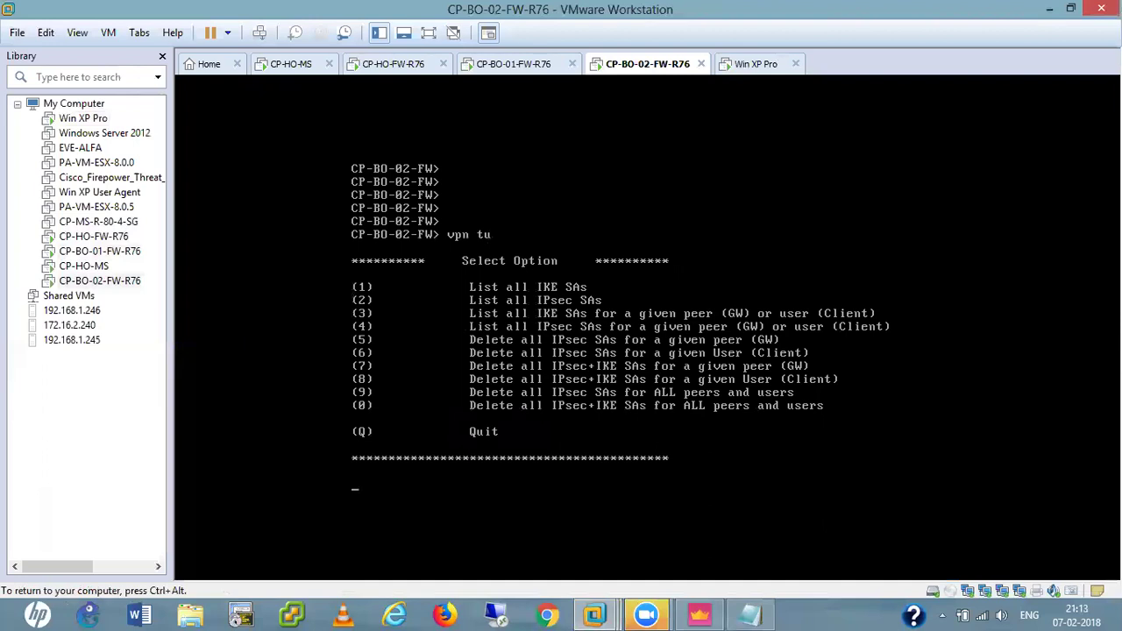
pyautogui.press('Return')
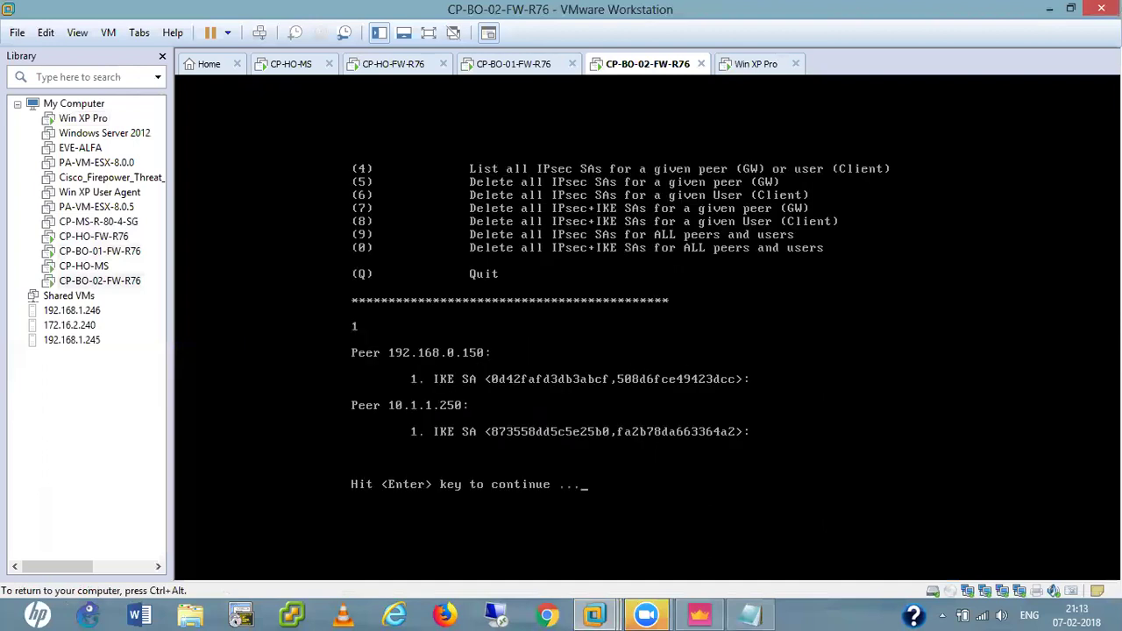
# List CP-BO-02-FW's IPsec SAs, then quit the tunnel utility and return to SmartConsole.
pyautogui.press('Return')
pyautogui.write('2')
pyautogui.press('Return')
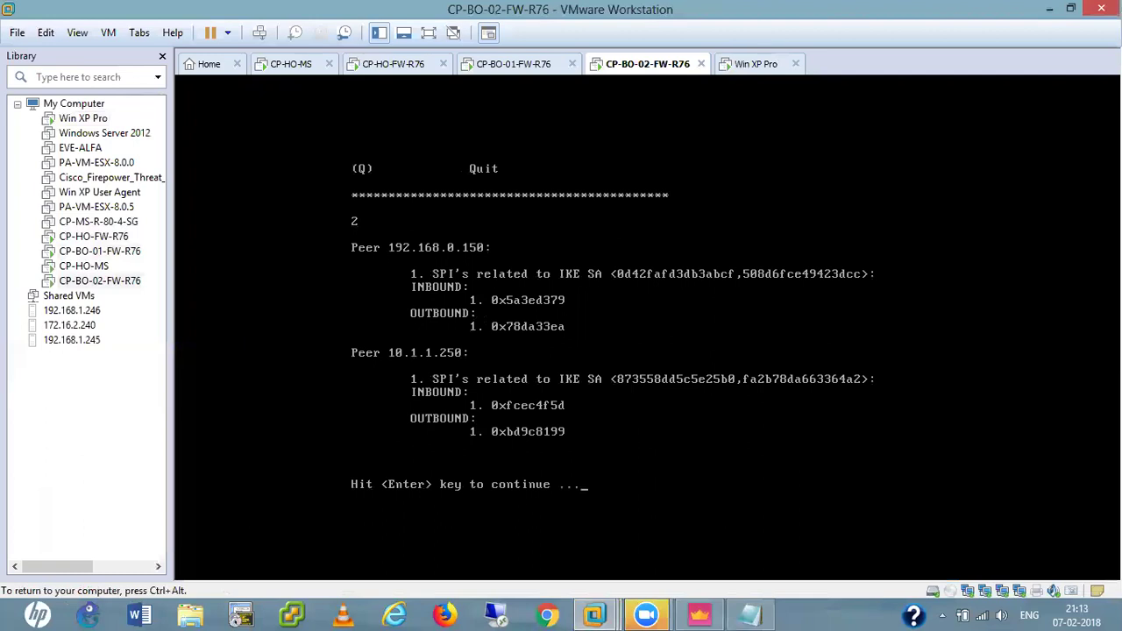
pyautogui.press('Return')
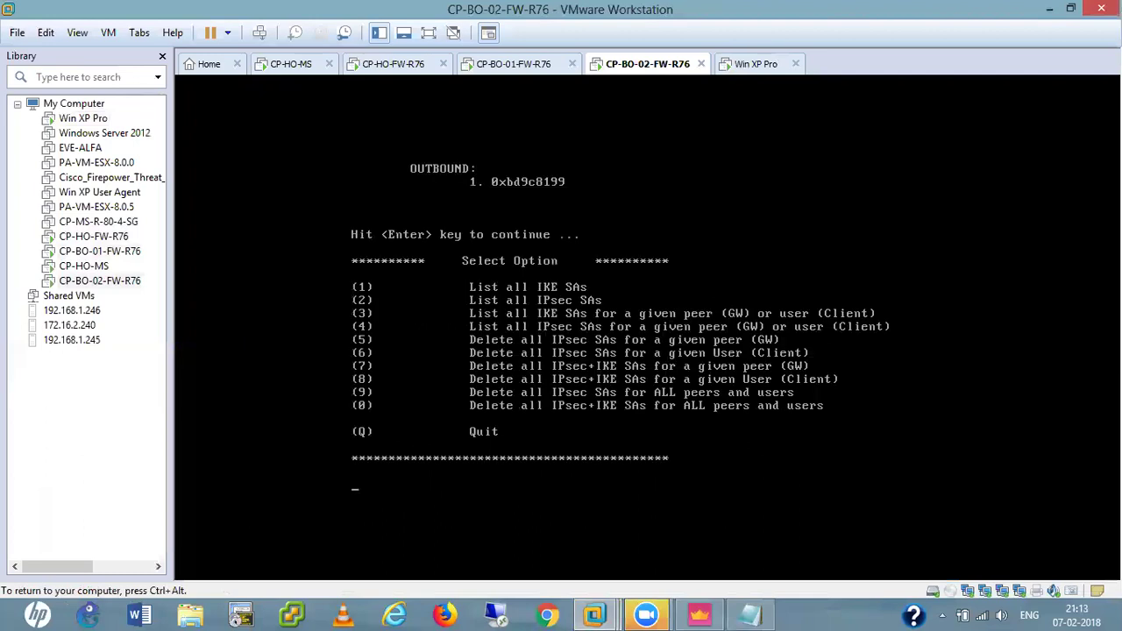
pyautogui.write('q')
pyautogui.press('Return')
pyautogui.press('Return')
pyautogui.press('Return')
pyautogui.press('Return')
pyautogui.hotkey('ctrl', 'alt')
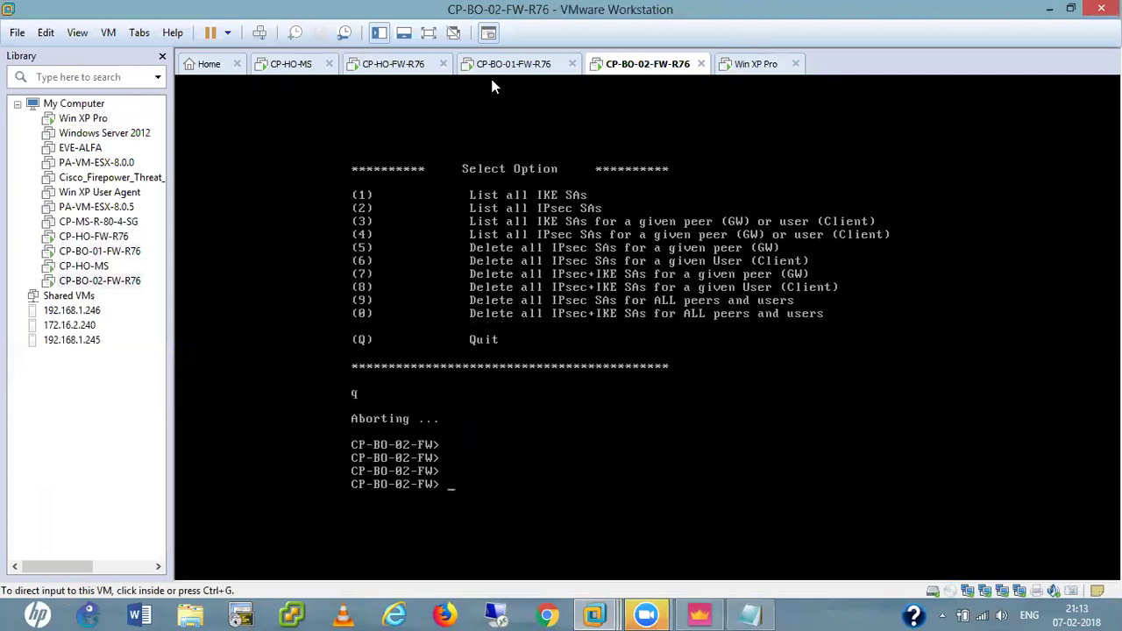
pyautogui.click(699, 612)
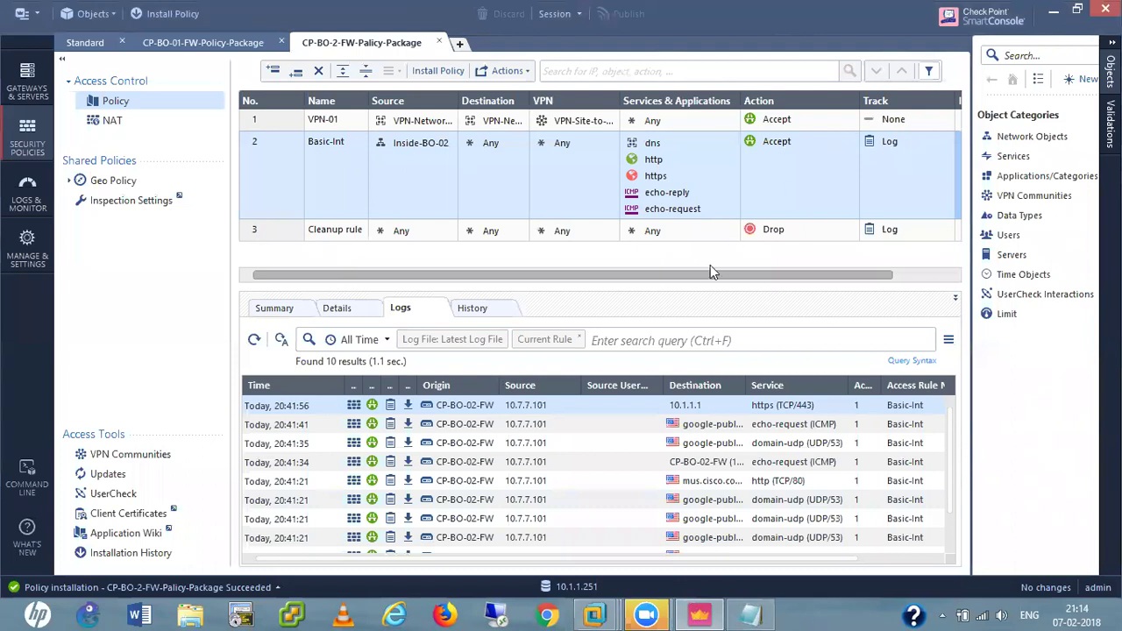
# Set rule 1 to log its traffic and copy the CP-BO-02 install target into it.
pyautogui.moveTo(726, 274); pyautogui.dragTo(848, 276)
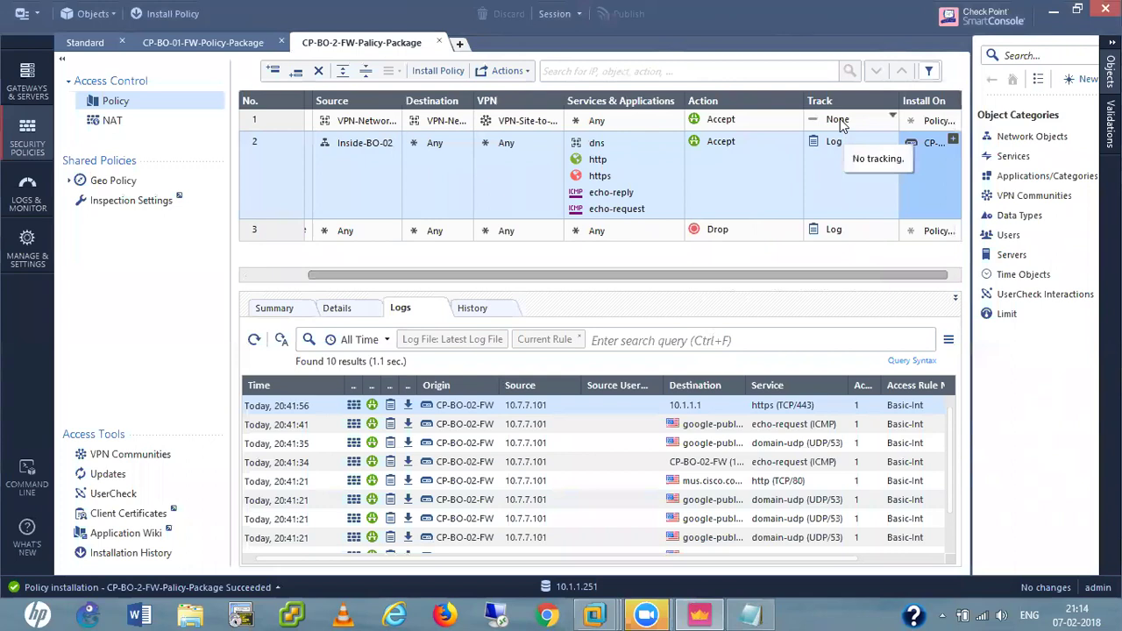
pyautogui.click(840, 123)
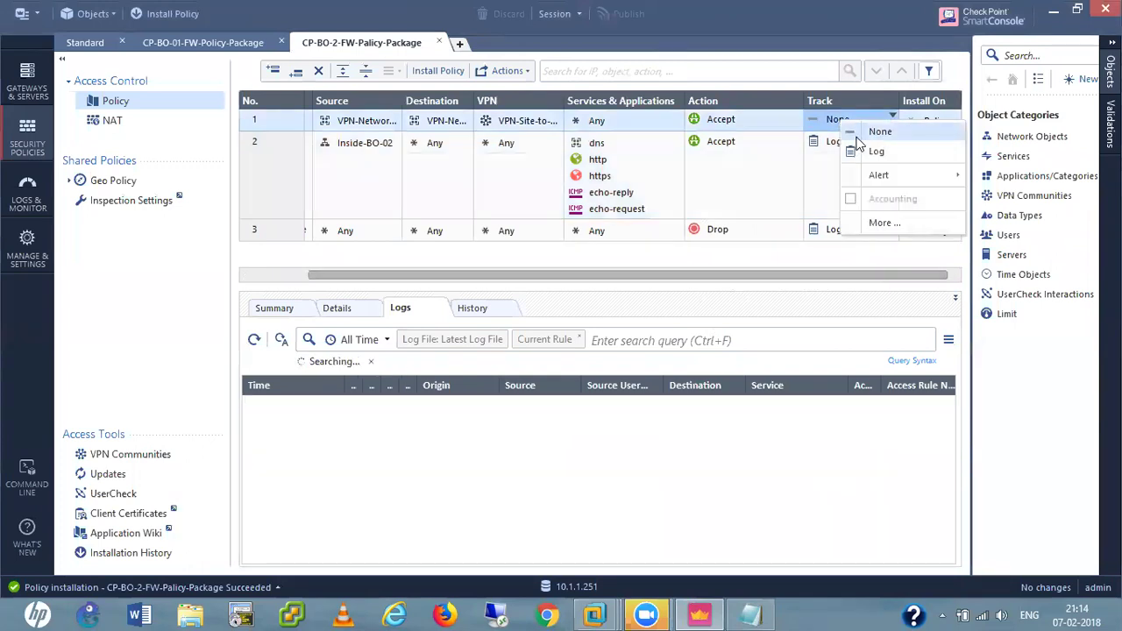
pyautogui.click(872, 150)
pyautogui.rightClick(931, 122)
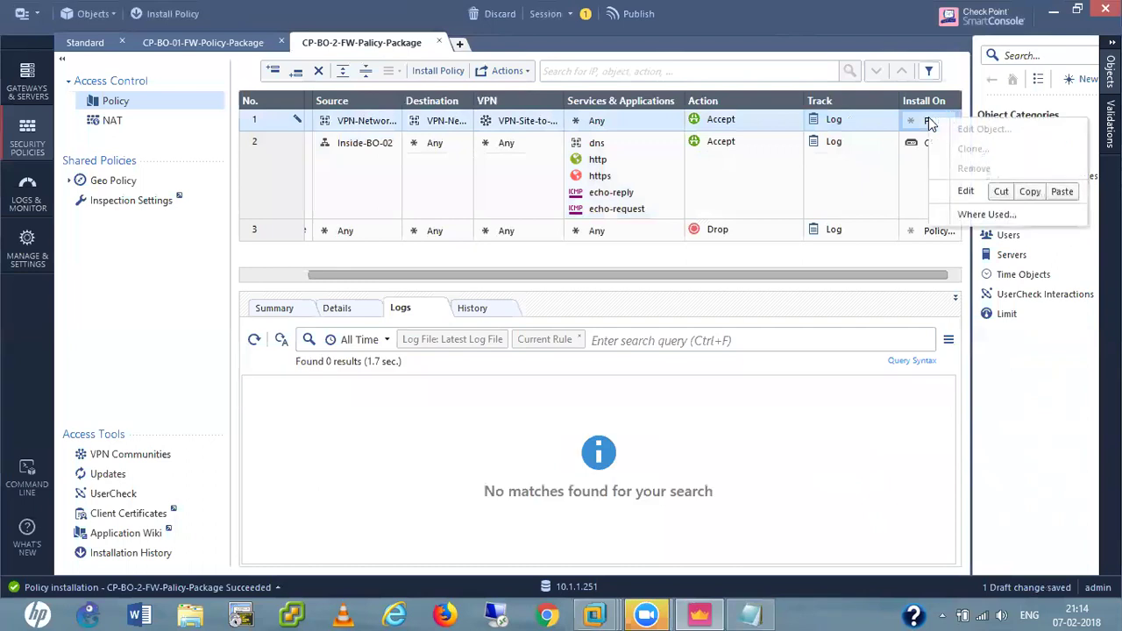
pyautogui.click(851, 195)
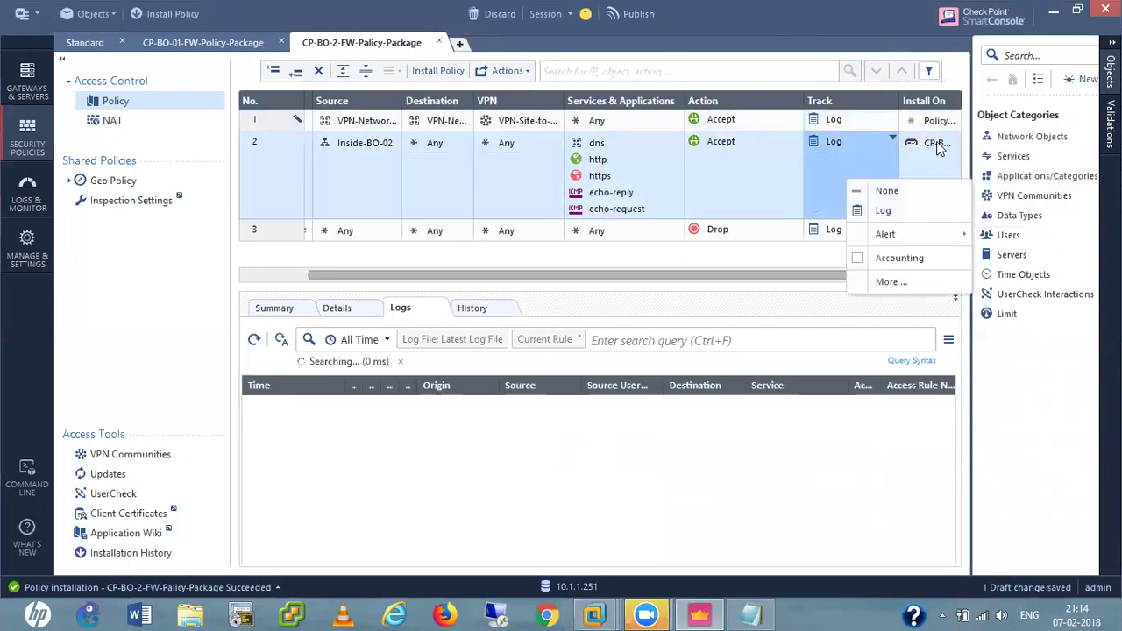
pyautogui.click(932, 121)
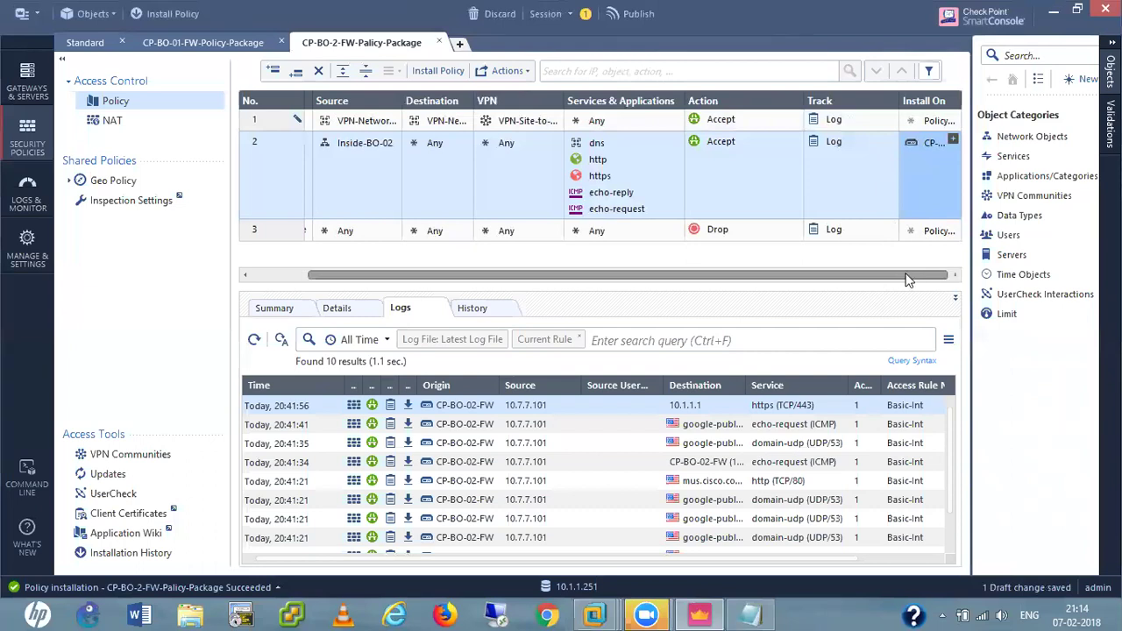
pyautogui.moveTo(927, 151); pyautogui.dragTo(932, 120)
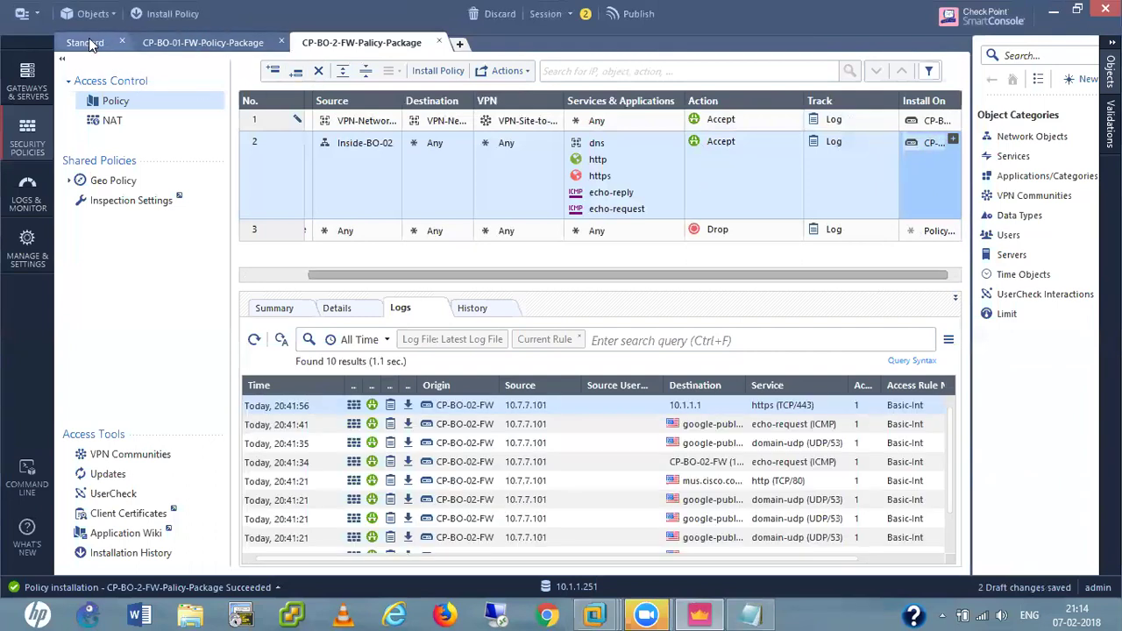
# Open the CP-BO-2-FW-Policy-Package rulebase and start installing it.
pyautogui.click(89, 40)
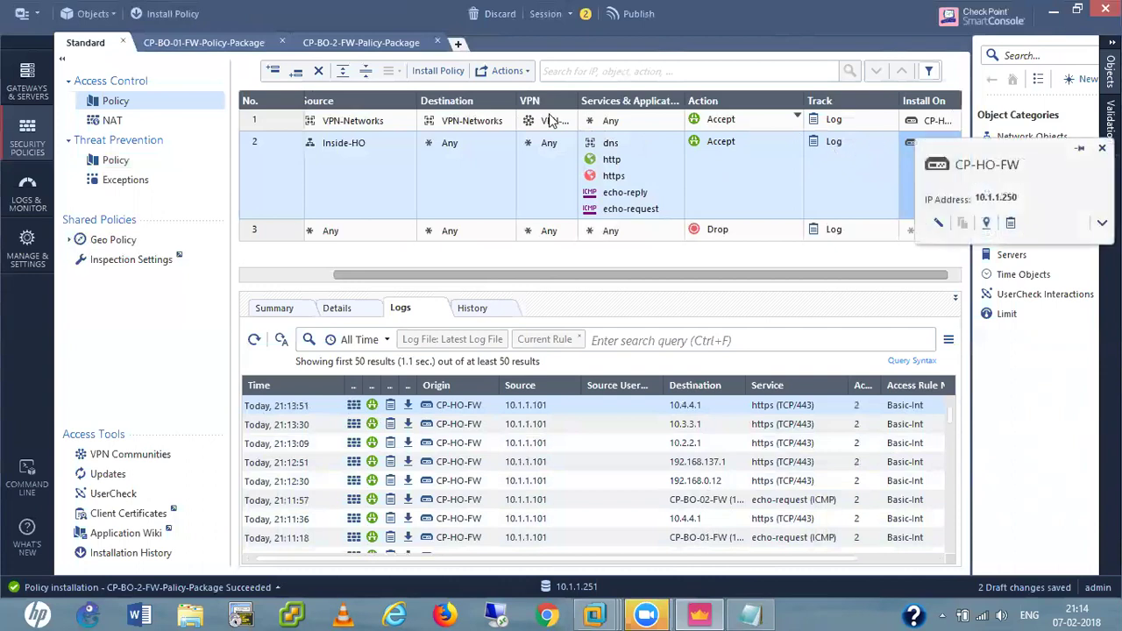
pyautogui.click(197, 41)
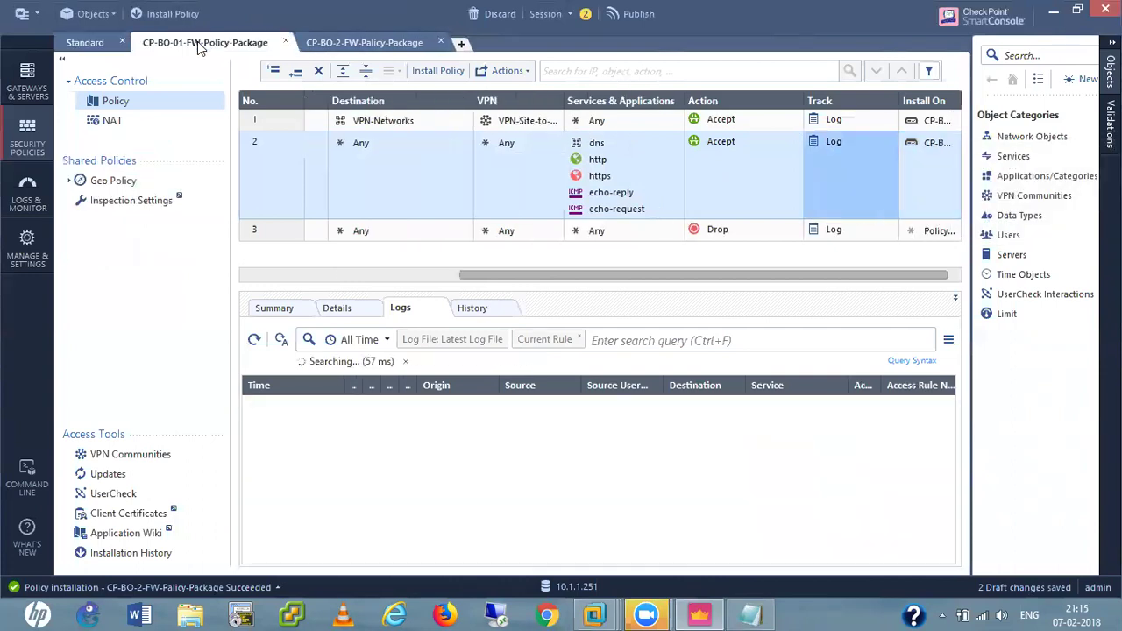
pyautogui.click(375, 46)
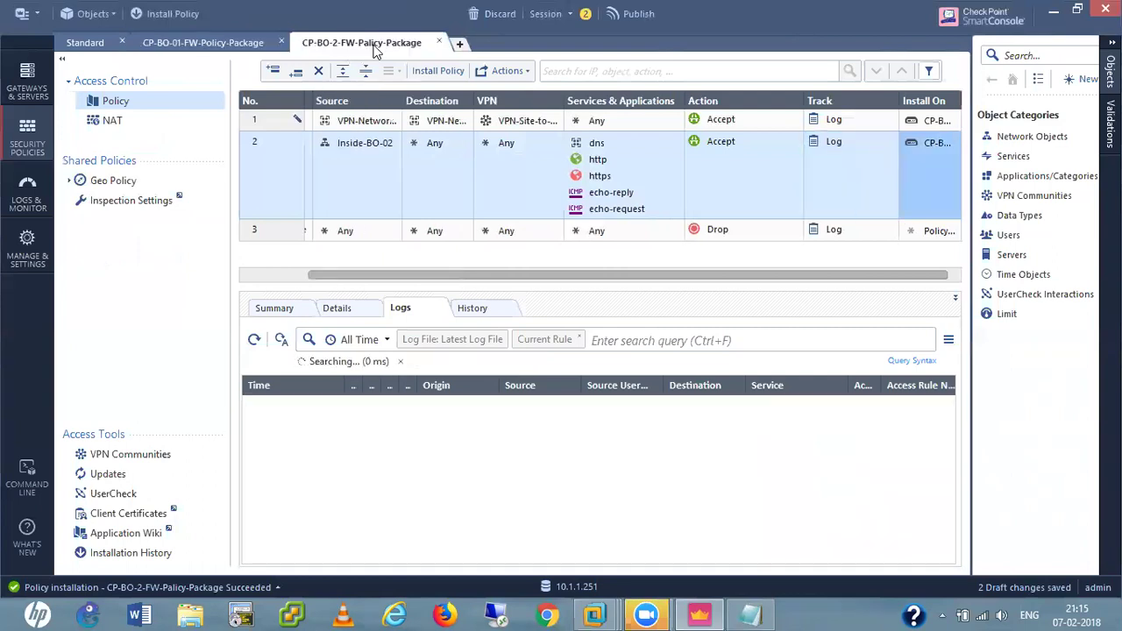
pyautogui.click(173, 14)
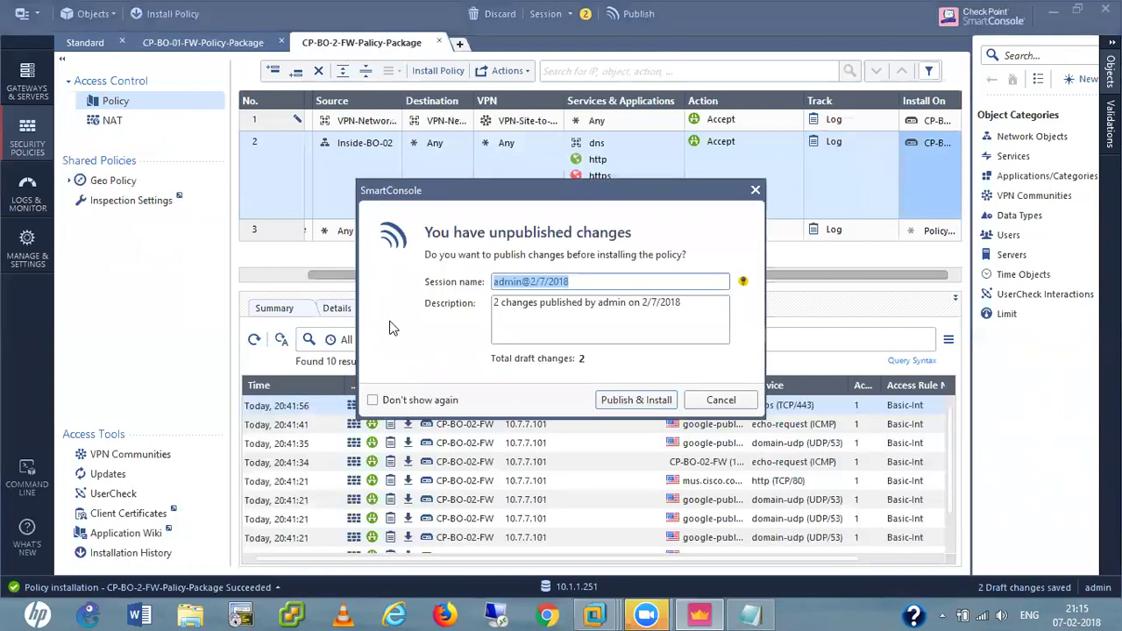
# Publish the 2 draft changes and proceed to install, then recall the last ping on the XP VM.
pyautogui.click(639, 399)
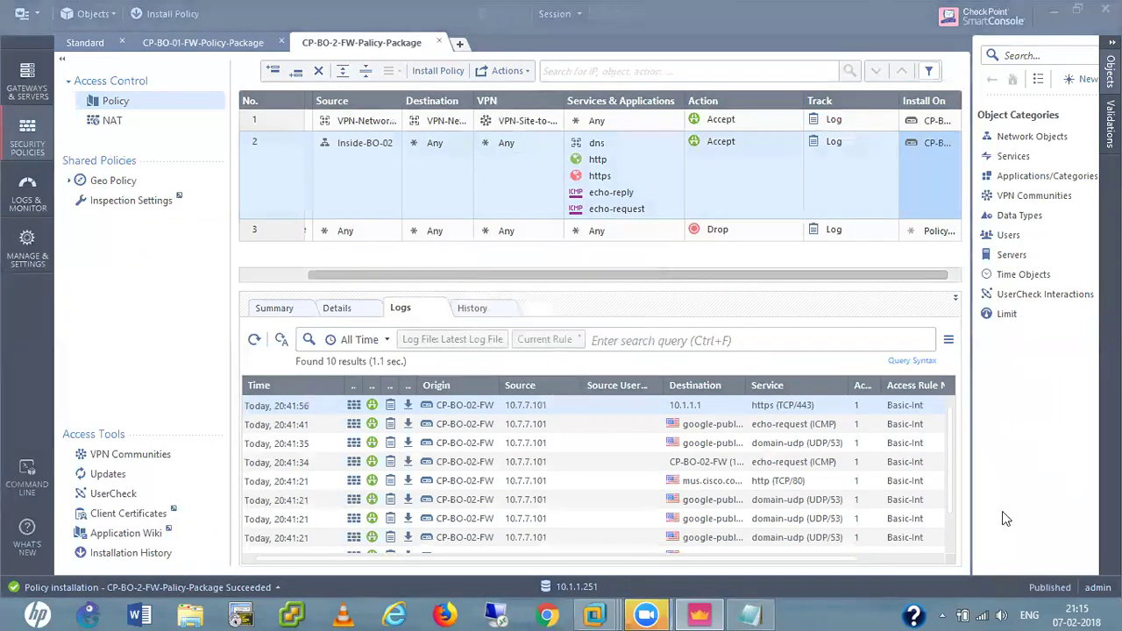
pyautogui.hotkey('ctrl', 'Tab')
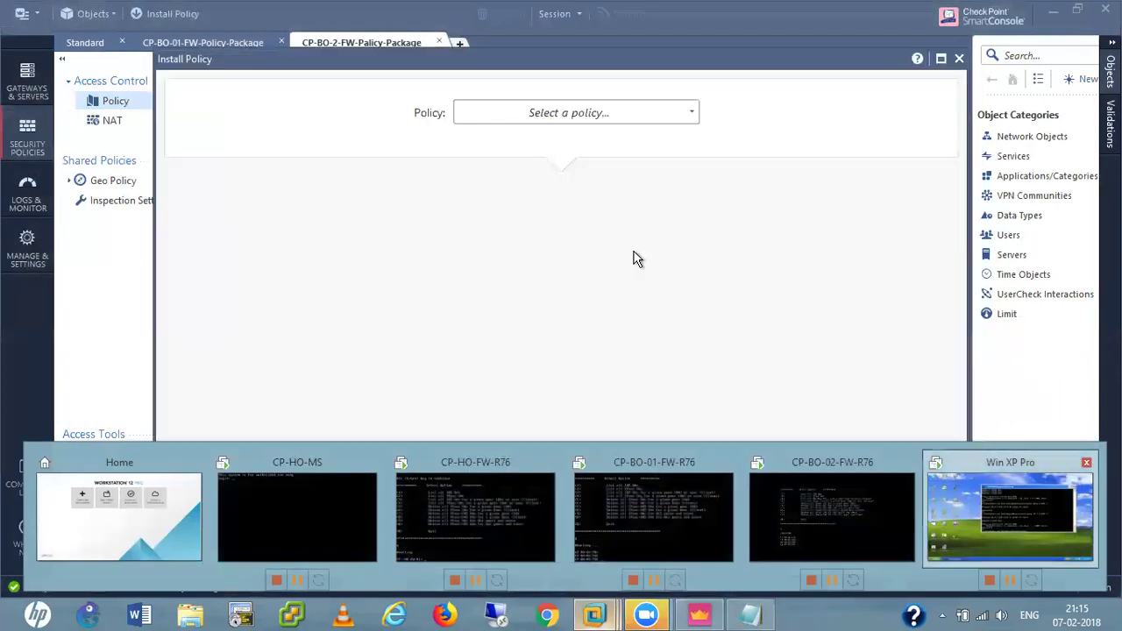
pyautogui.press('Up')
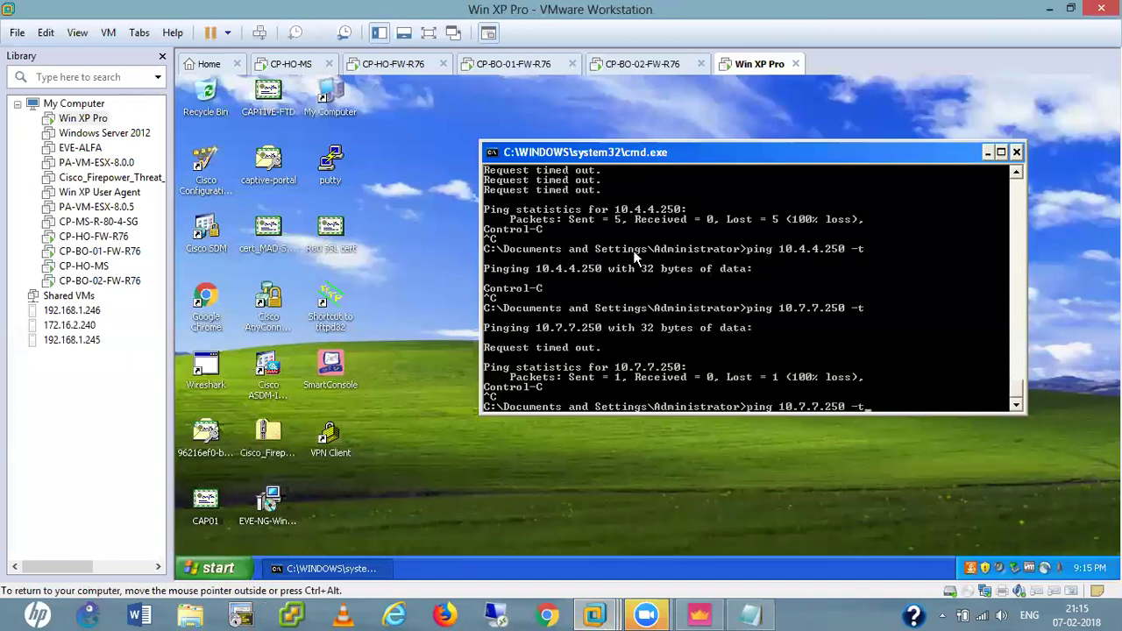
# Run and restart the continuous ping 10.4.4.250 -t, which keeps timing out, then launch Chrome.
pyautogui.press('Return')
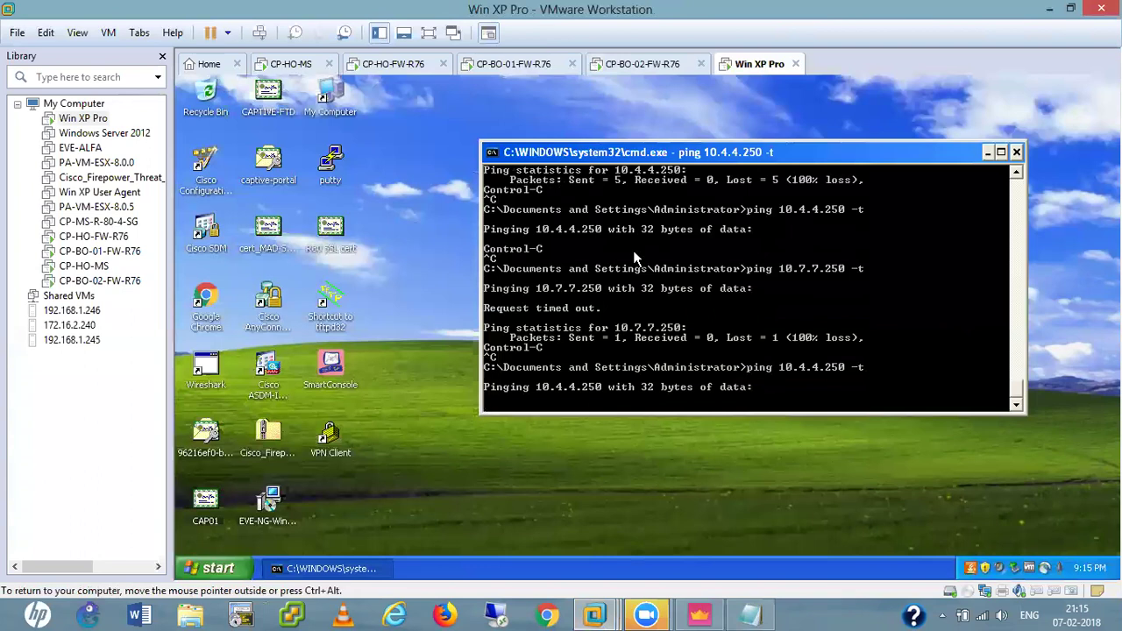
pyautogui.hotkey('ctrl', 'c')
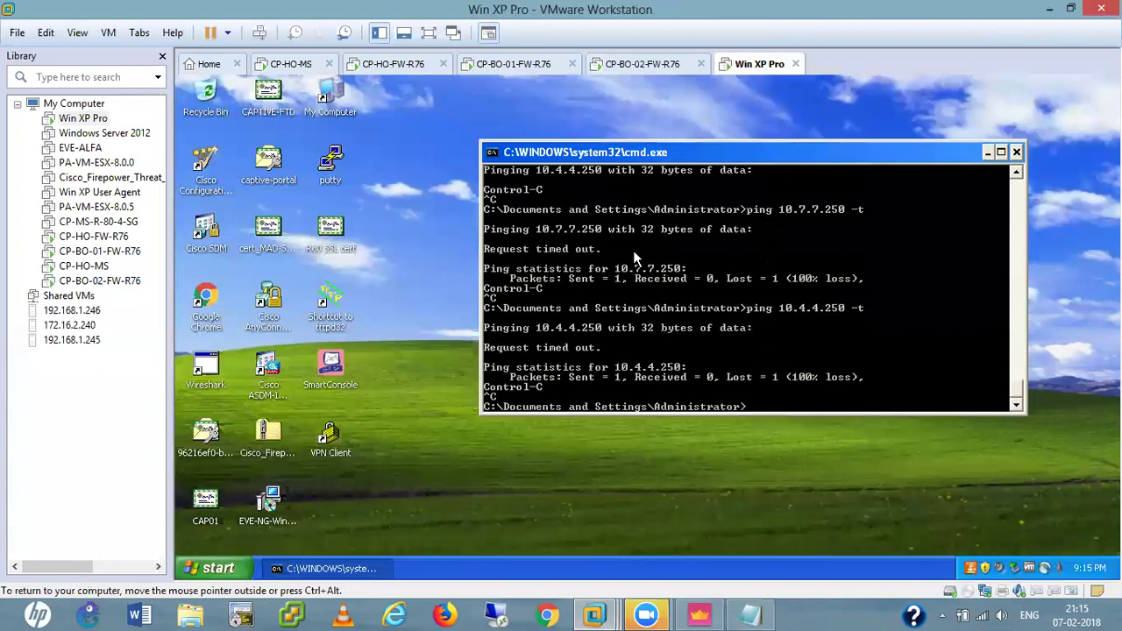
pyautogui.press('Up')
pyautogui.press('Return')
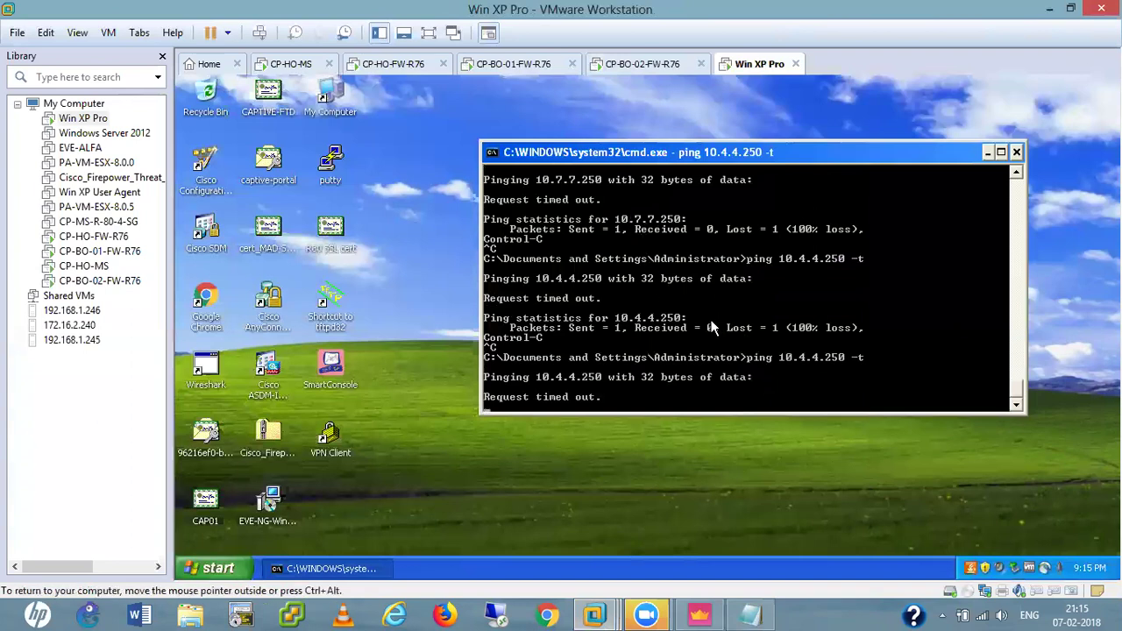
pyautogui.doubleClick(207, 300)
pyautogui.click(365, 107)
pyautogui.write('ht')
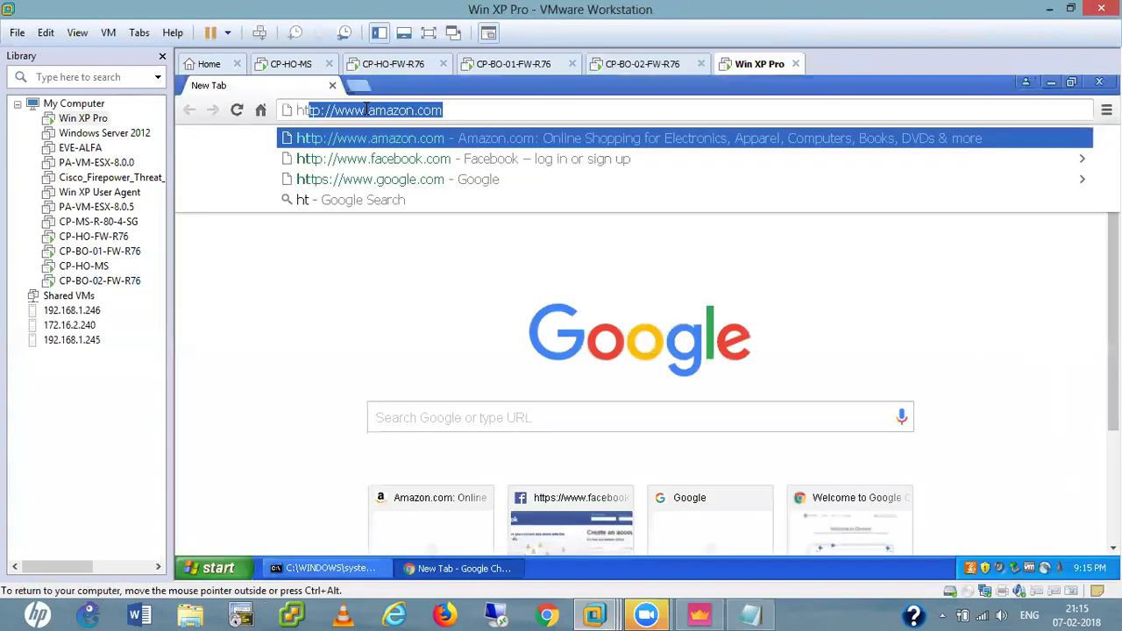
pyautogui.write('tps://')
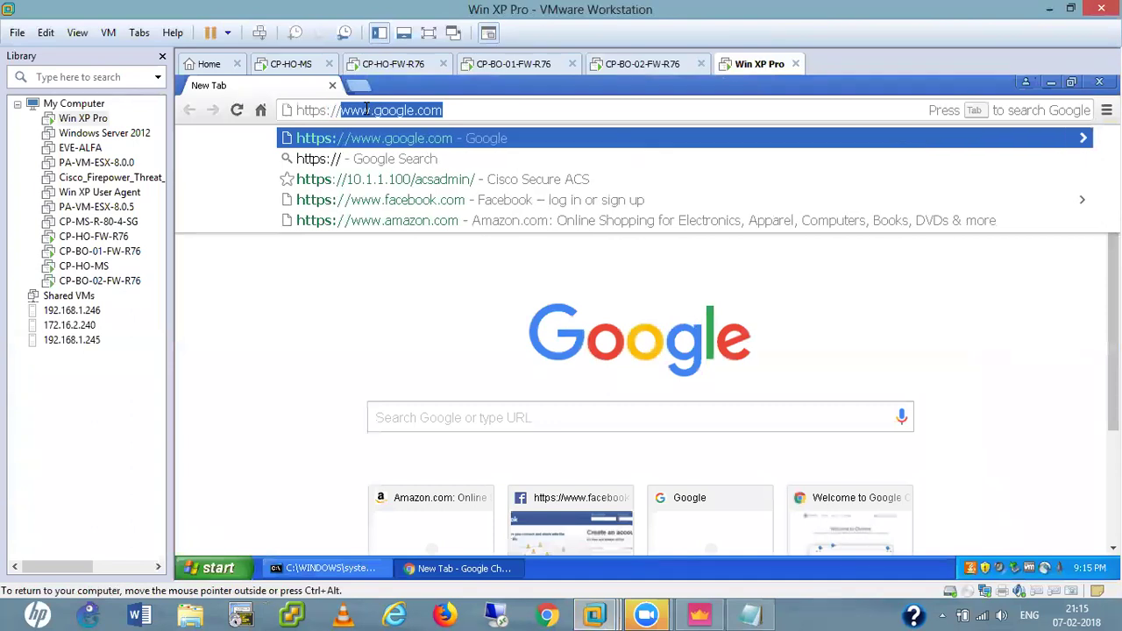
pyautogui.write('10.4.')
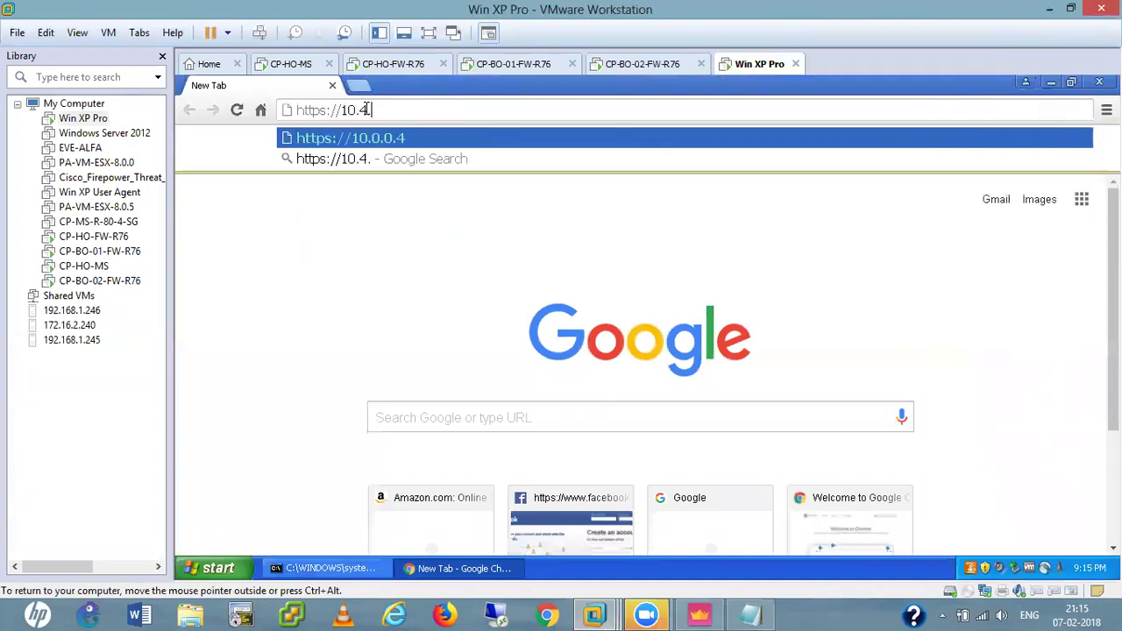
pyautogui.write('4.250')
pyautogui.press('Return')
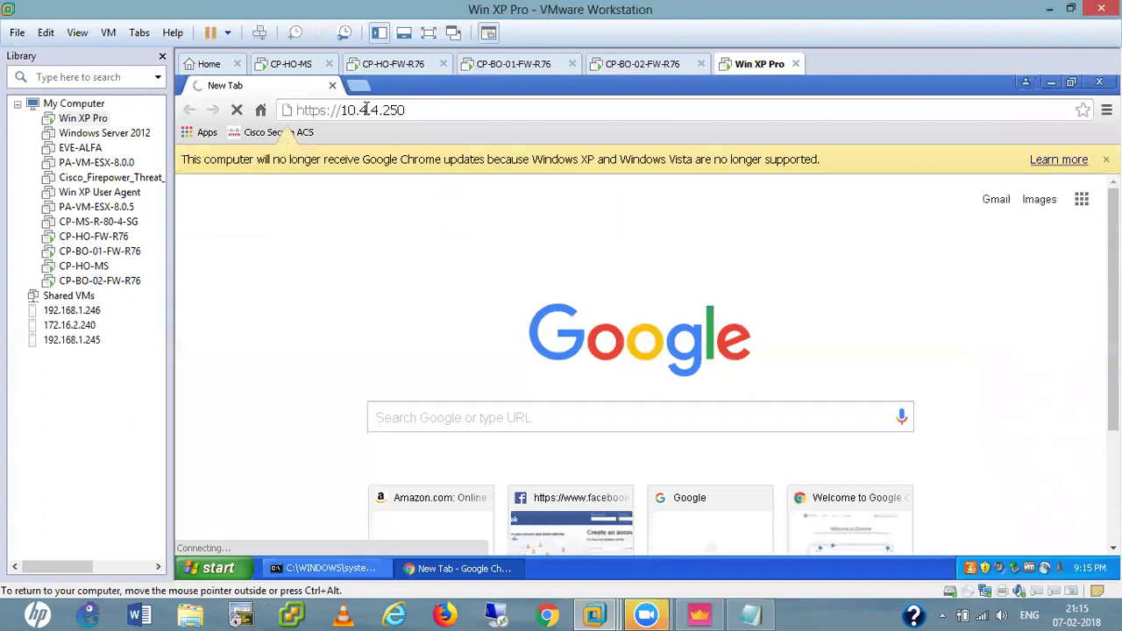
pyautogui.click(362, 85)
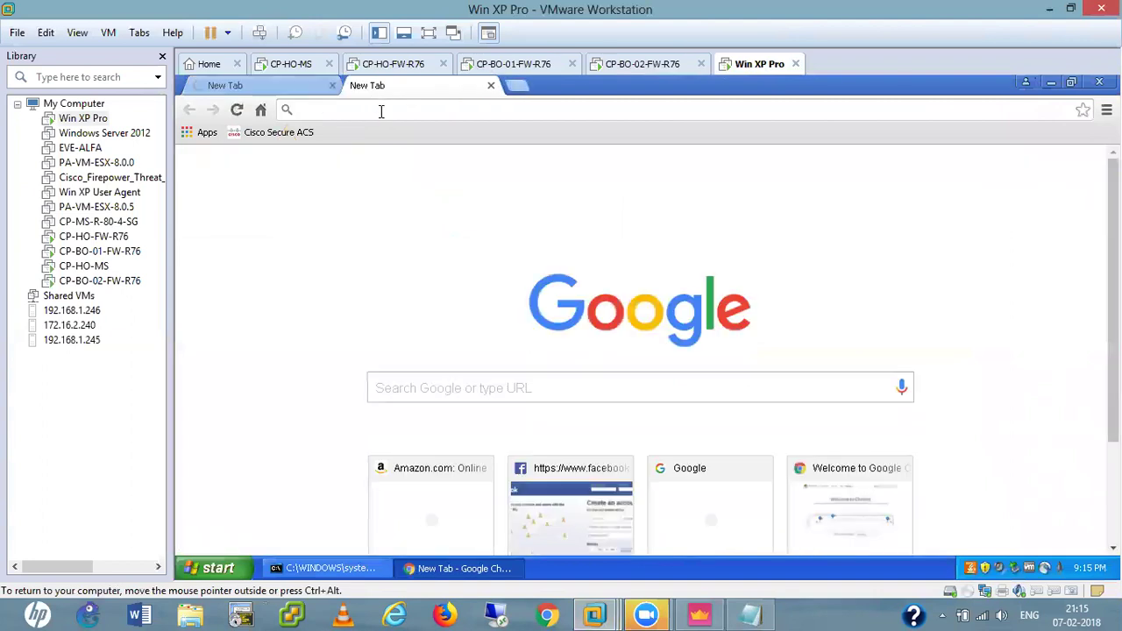
pyautogui.write('https:')
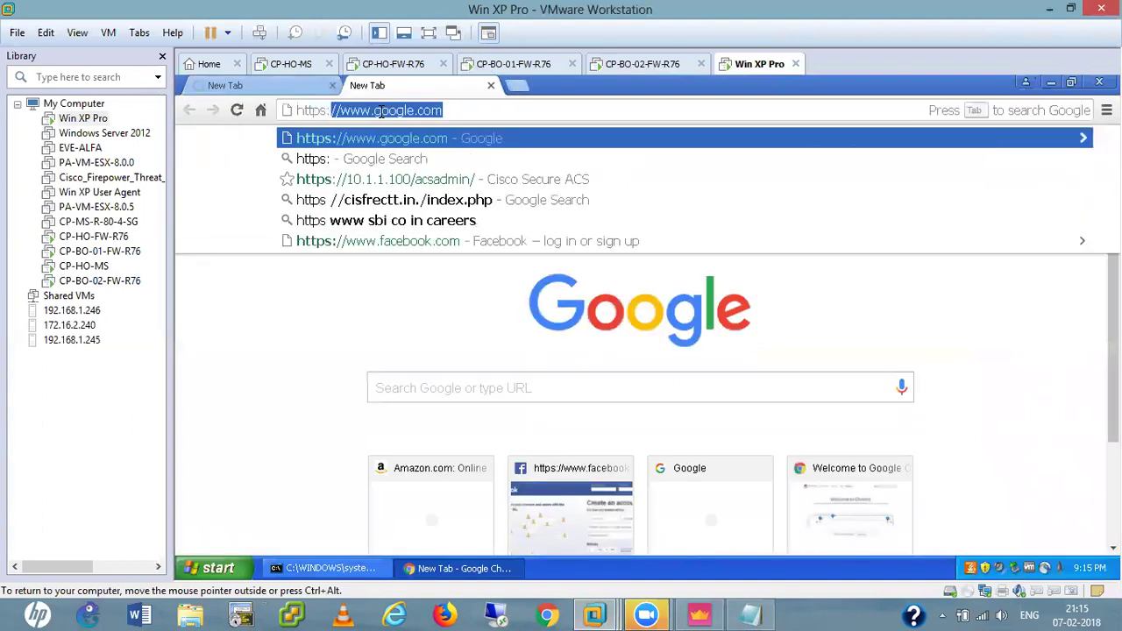
pyautogui.write('//10.')
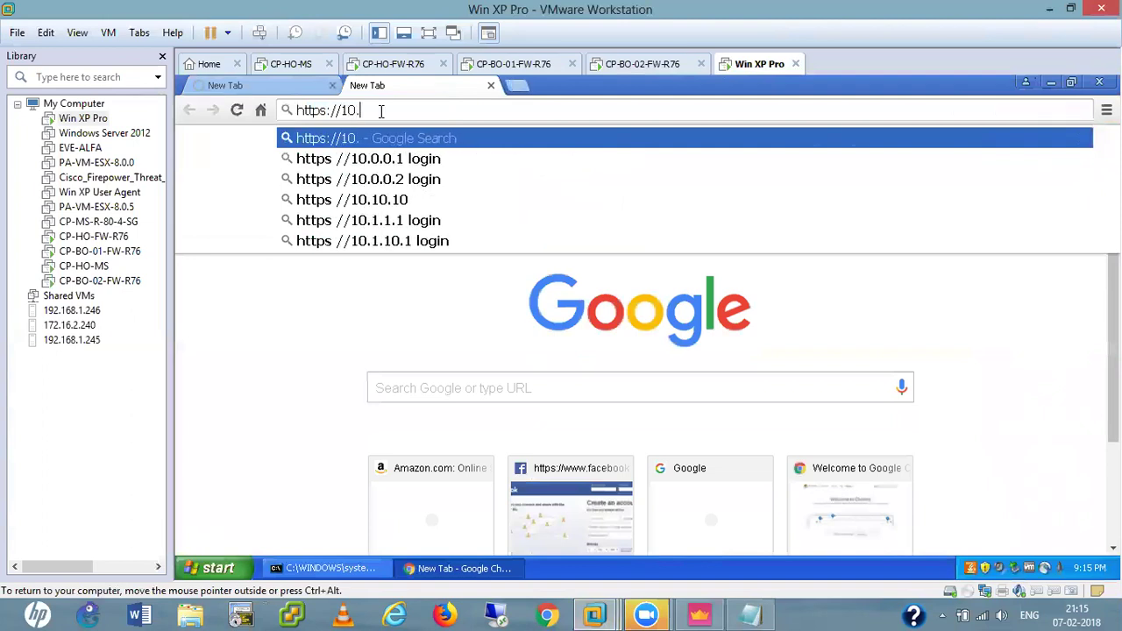
pyautogui.write('7.7')
pyautogui.write('.250')
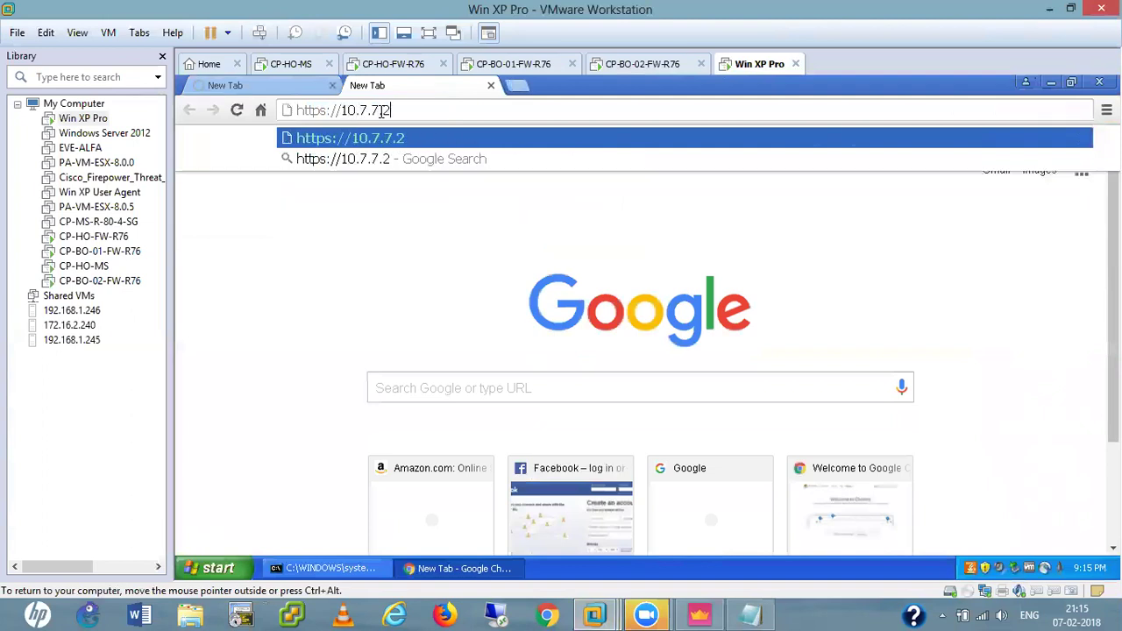
pyautogui.press('Return')
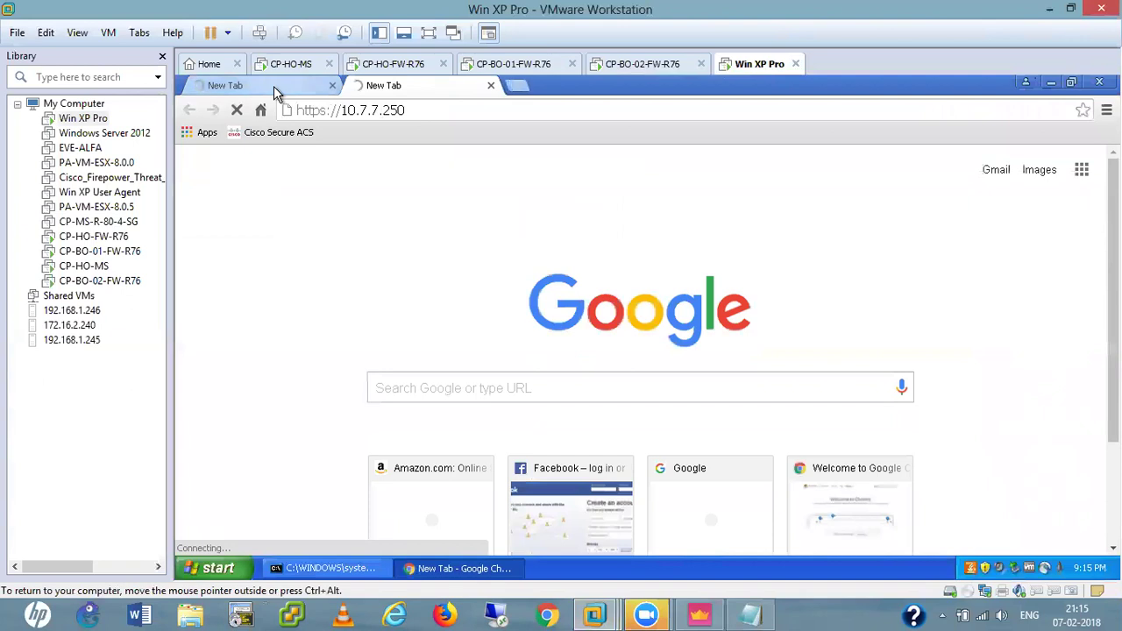
pyautogui.click(275, 87)
pyautogui.click(384, 86)
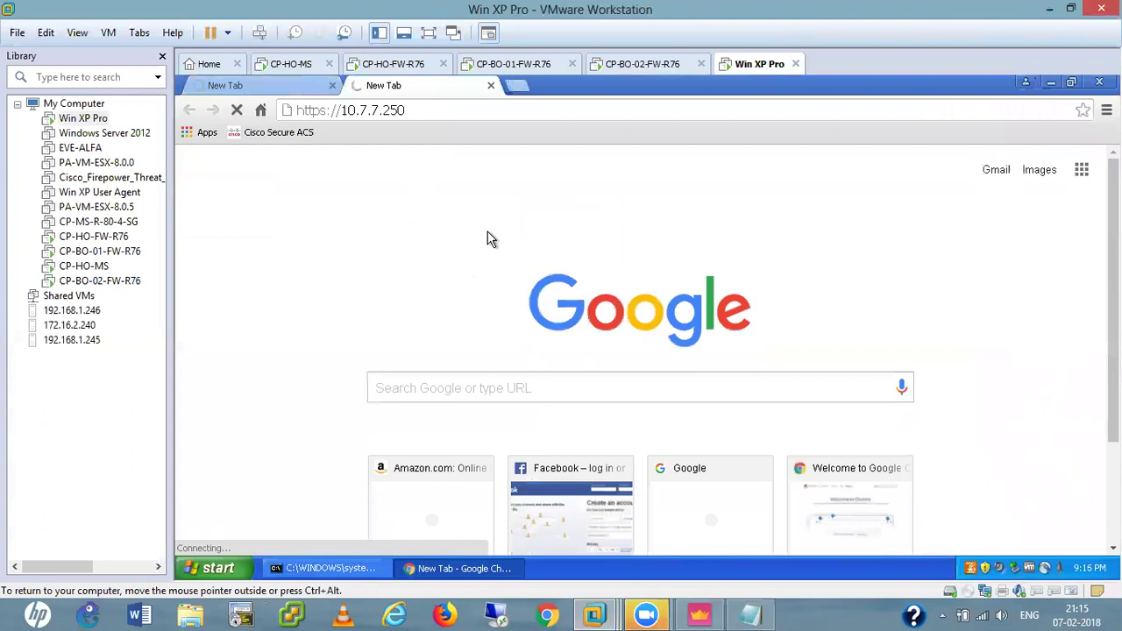
pyautogui.click(698, 614)
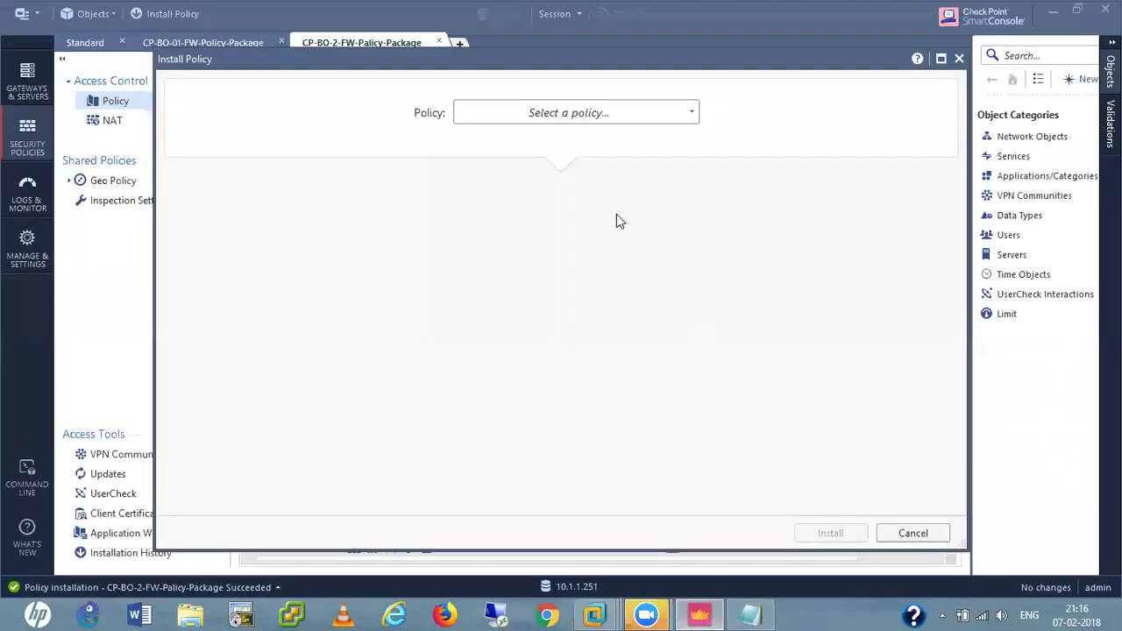
# Install CP-BO-2-FW-Policy-Package on CP-BO-02-FW and show the four gateways in Gateways & Servers.
pyautogui.click(587, 112)
pyautogui.click(547, 187)
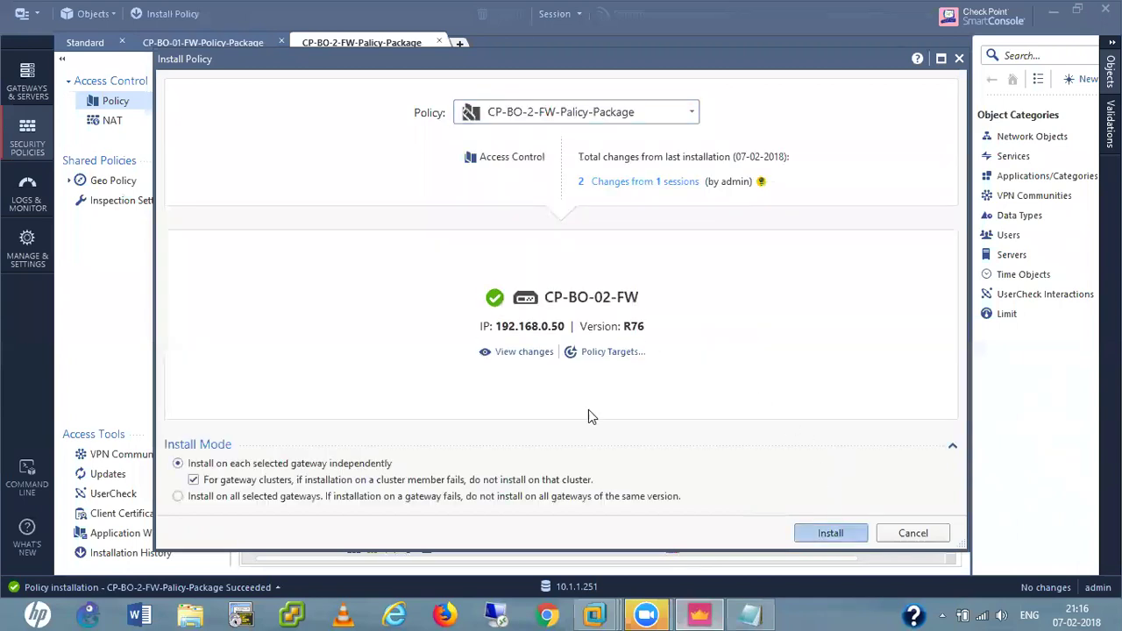
pyautogui.press('Return')
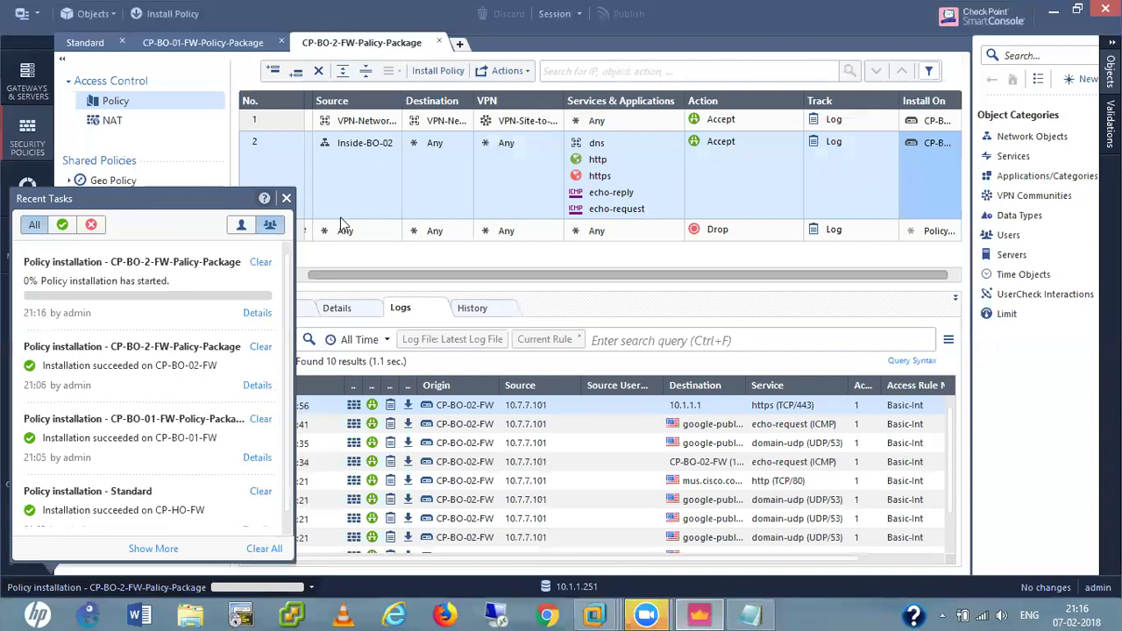
pyautogui.click(286, 198)
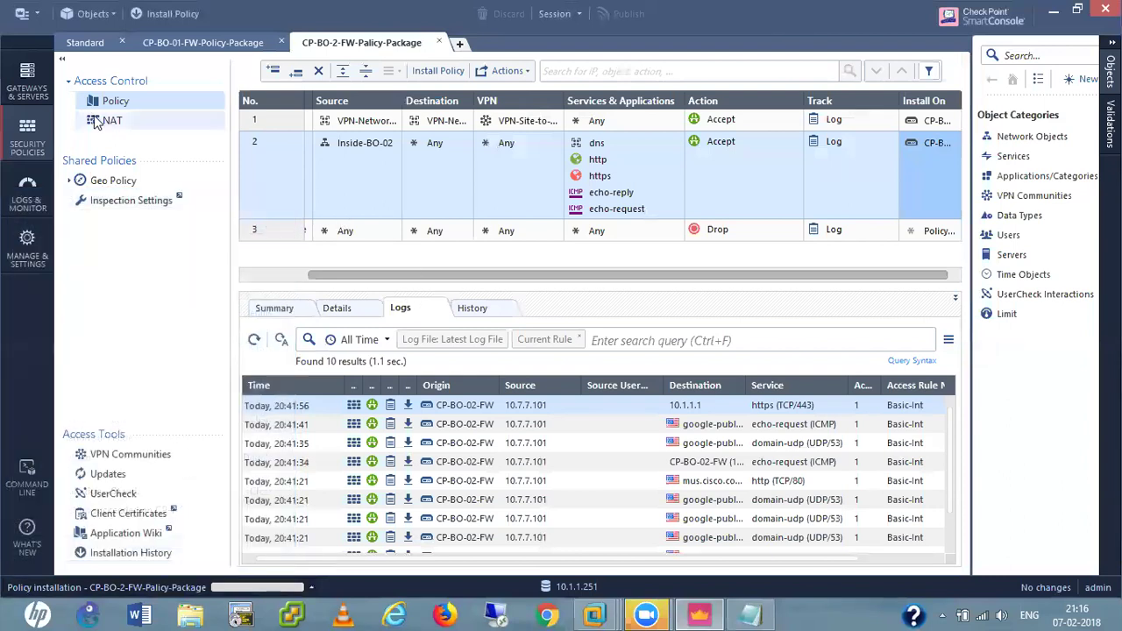
pyautogui.click(22, 92)
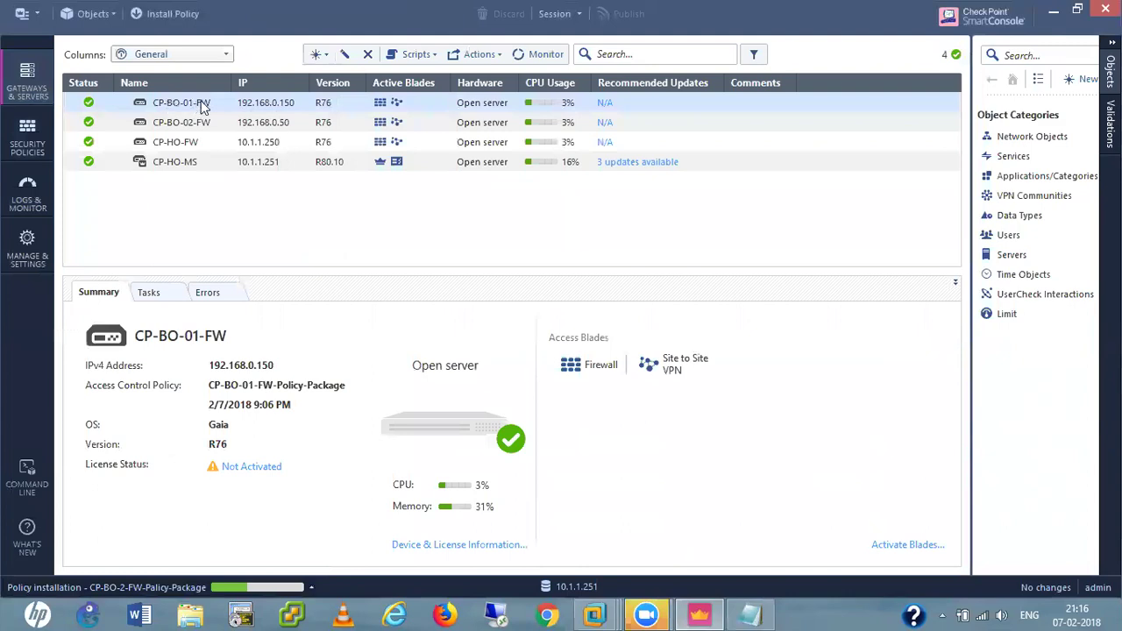
pyautogui.moveTo(176, 107); pyautogui.dragTo(165, 168)
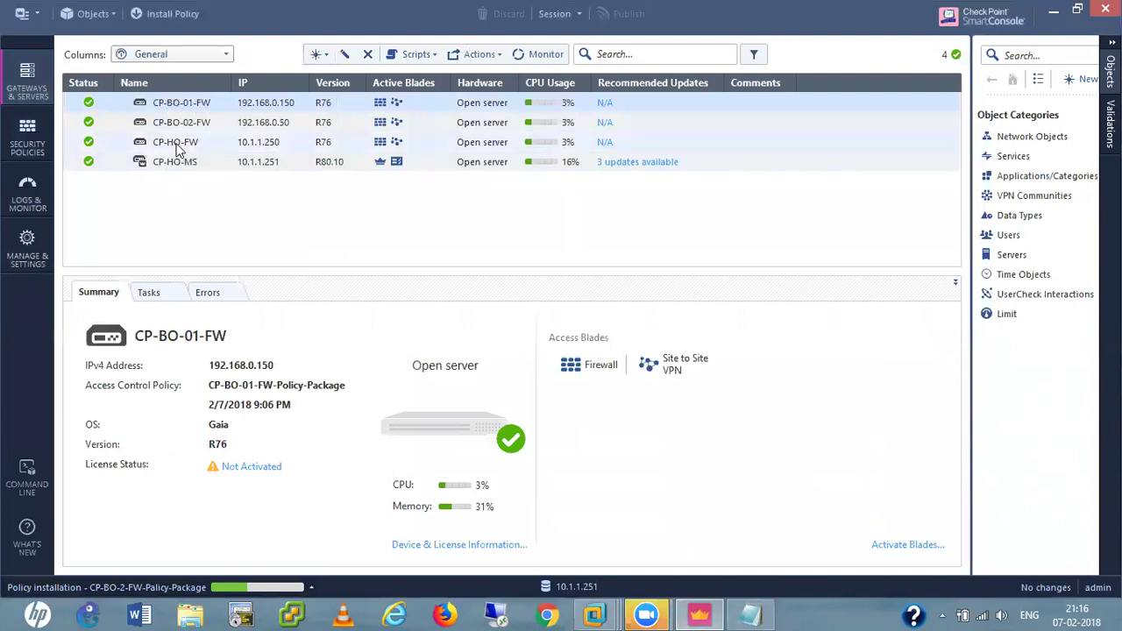
pyautogui.click(178, 146)
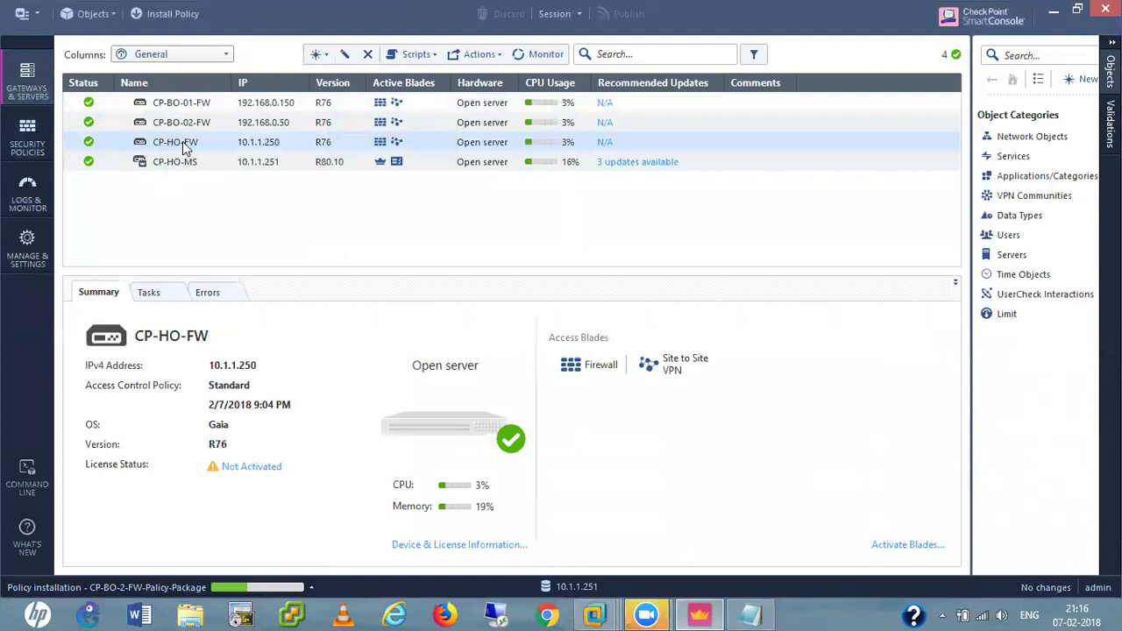
pyautogui.doubleClick(184, 149)
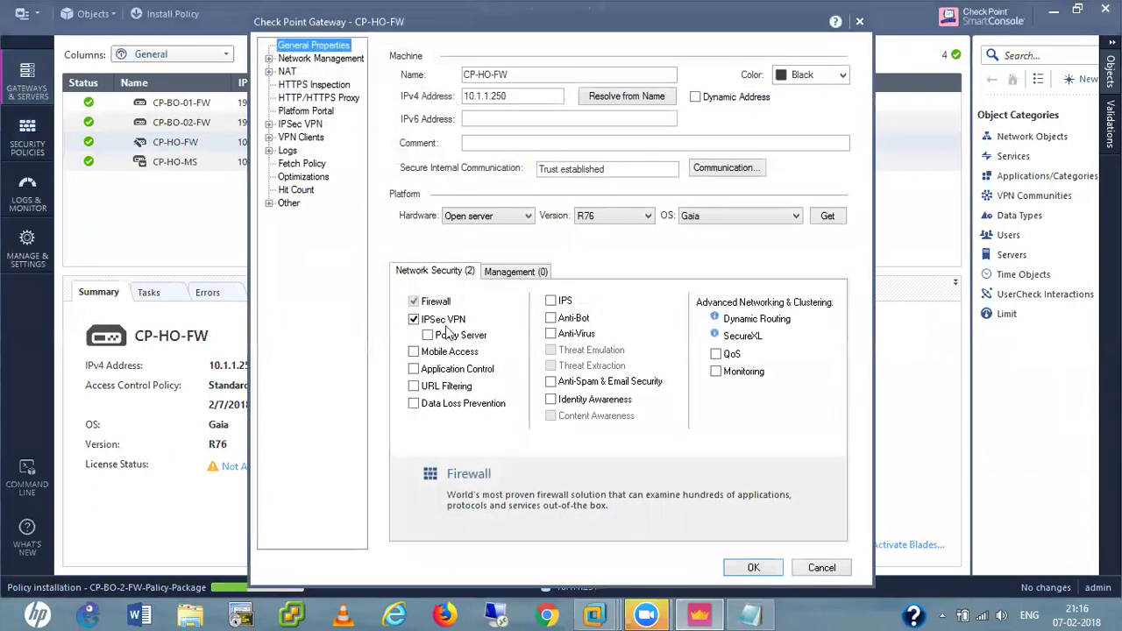
pyautogui.click(269, 58)
pyautogui.click(322, 86)
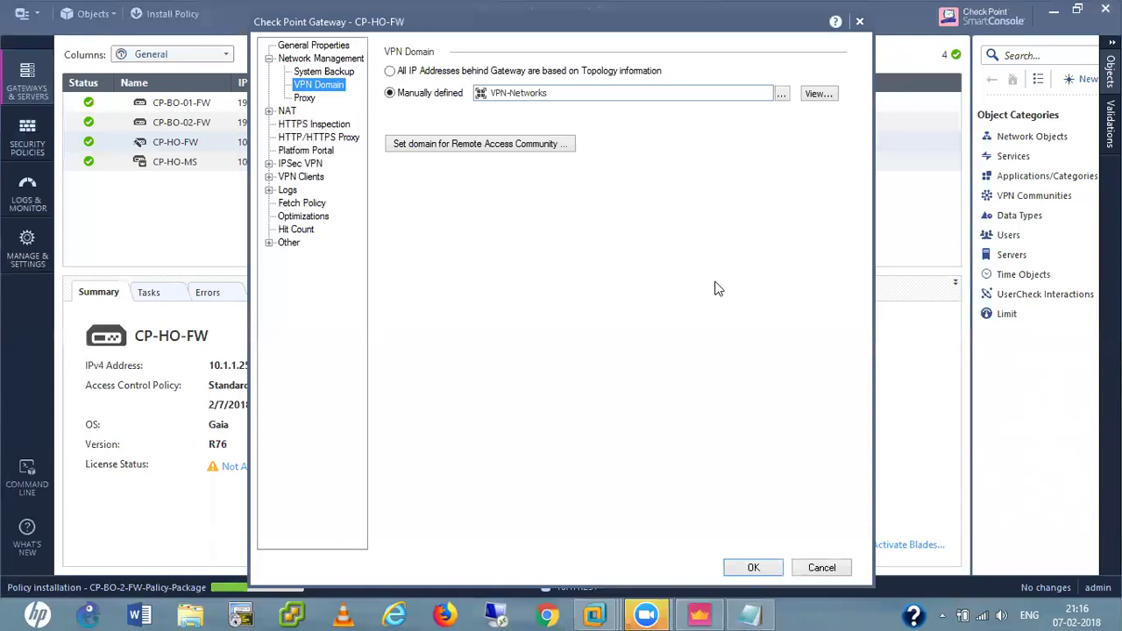
pyautogui.click(822, 569)
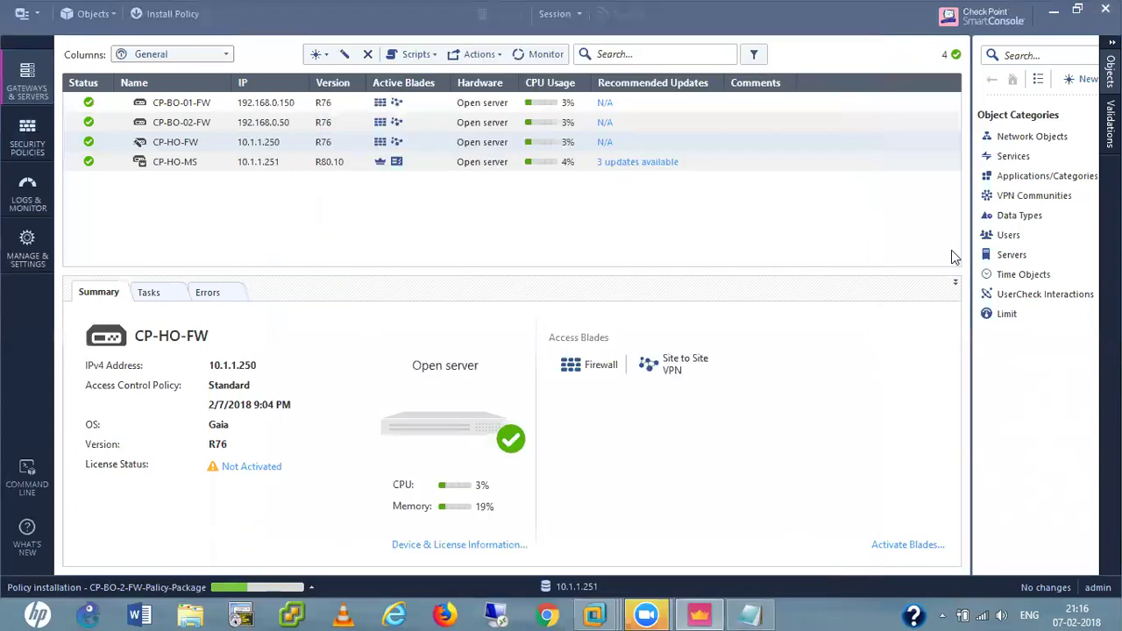
pyautogui.click(1035, 138)
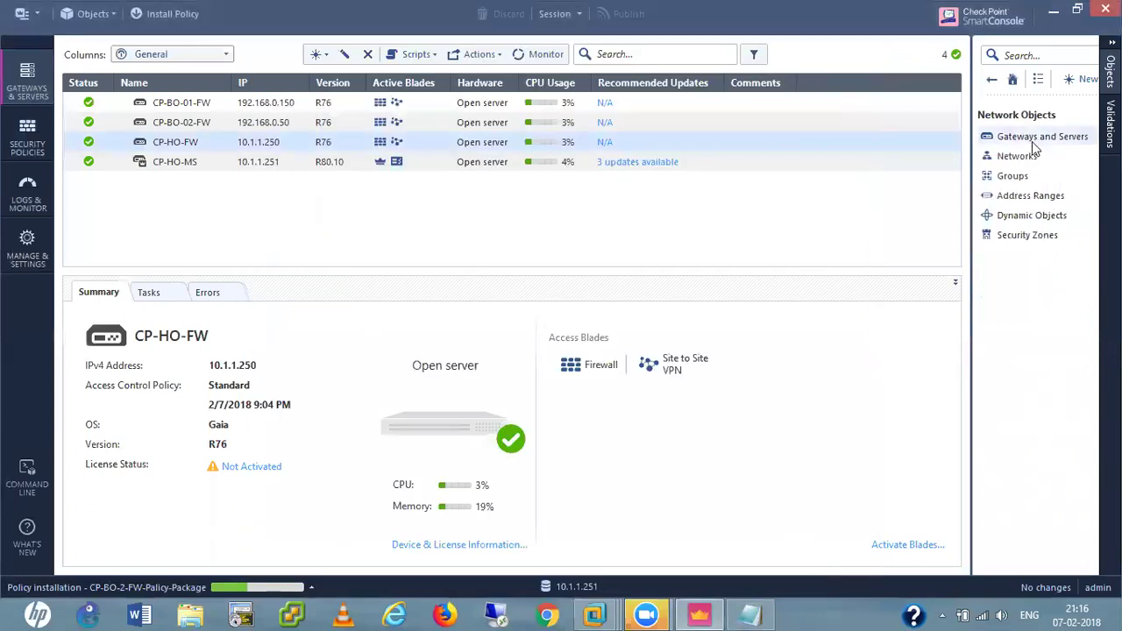
pyautogui.click(1019, 178)
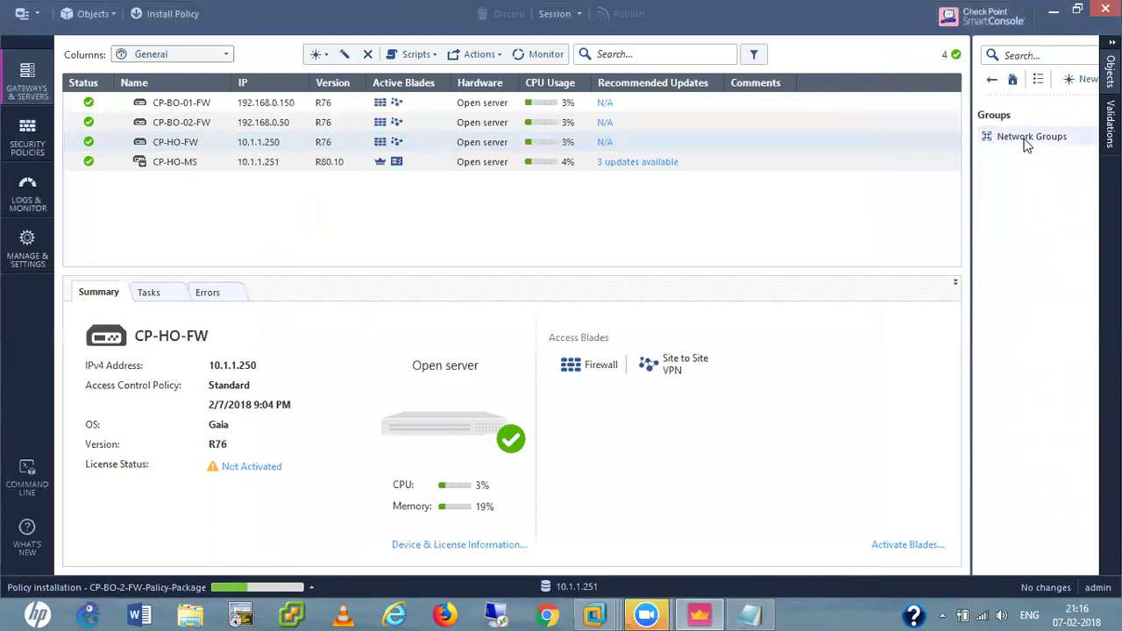
pyautogui.click(1027, 140)
pyautogui.click(1024, 137)
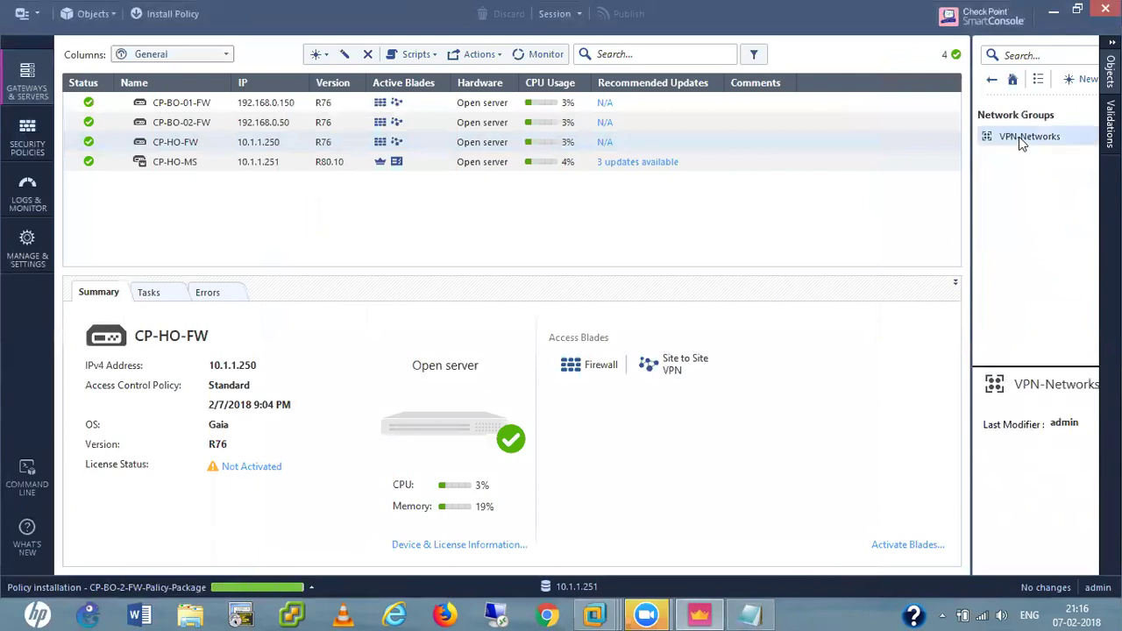
pyautogui.doubleClick(1020, 136)
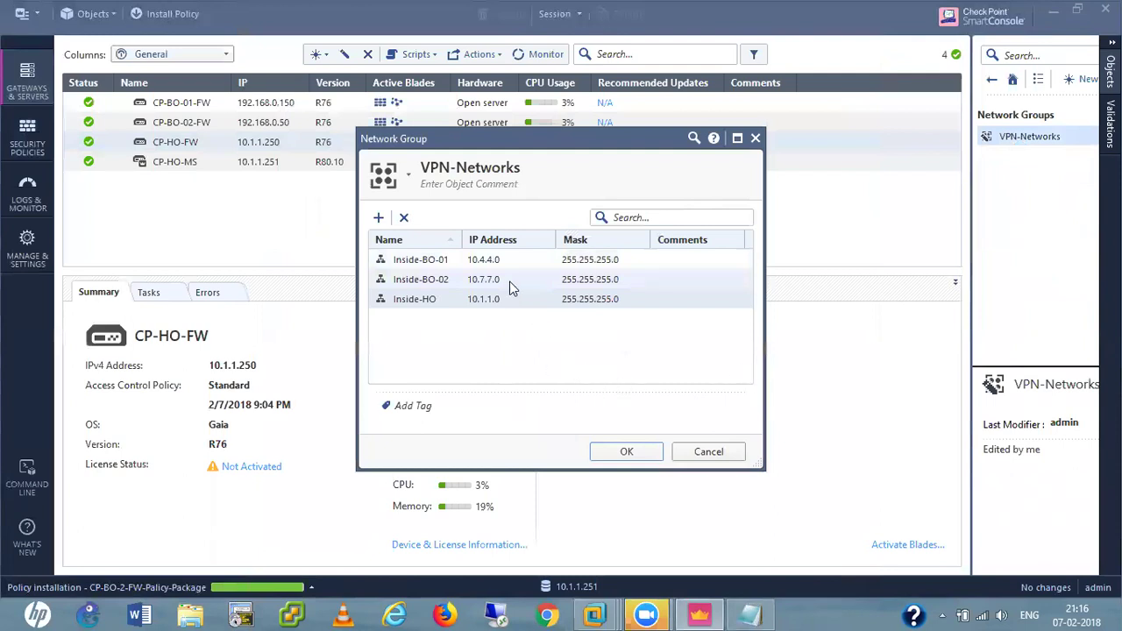
pyautogui.click(697, 451)
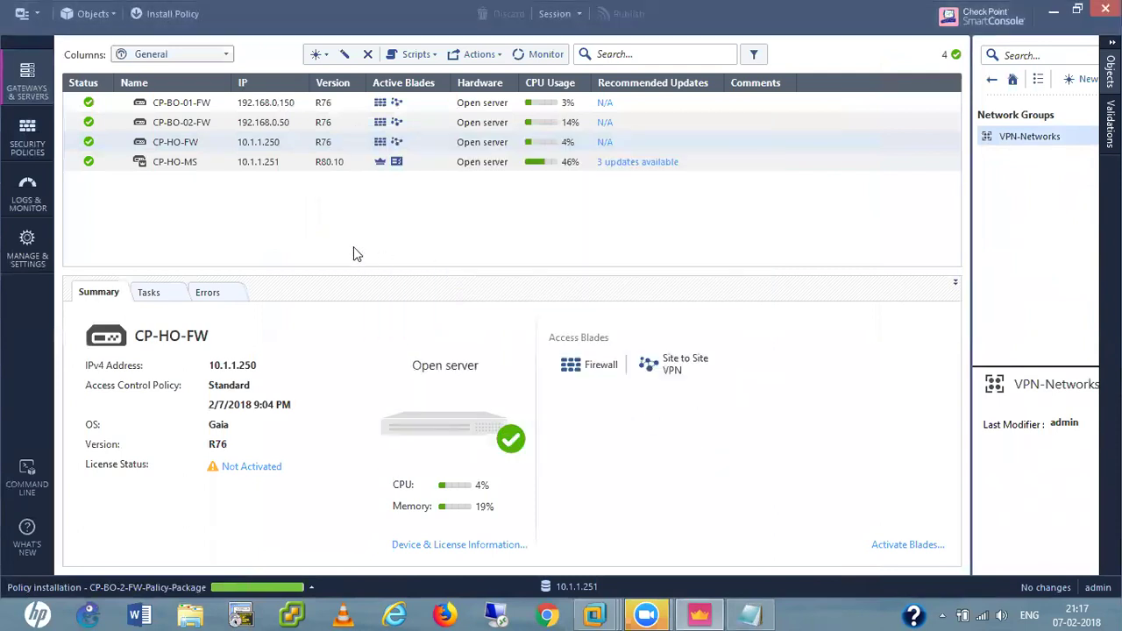
# Browse CP-HO-FW's VPN Domain, IPSec VPN, Link Selection and VPN Advanced pages, then cancel unchanged.
pyautogui.click(182, 145)
pyautogui.doubleClick(183, 143)
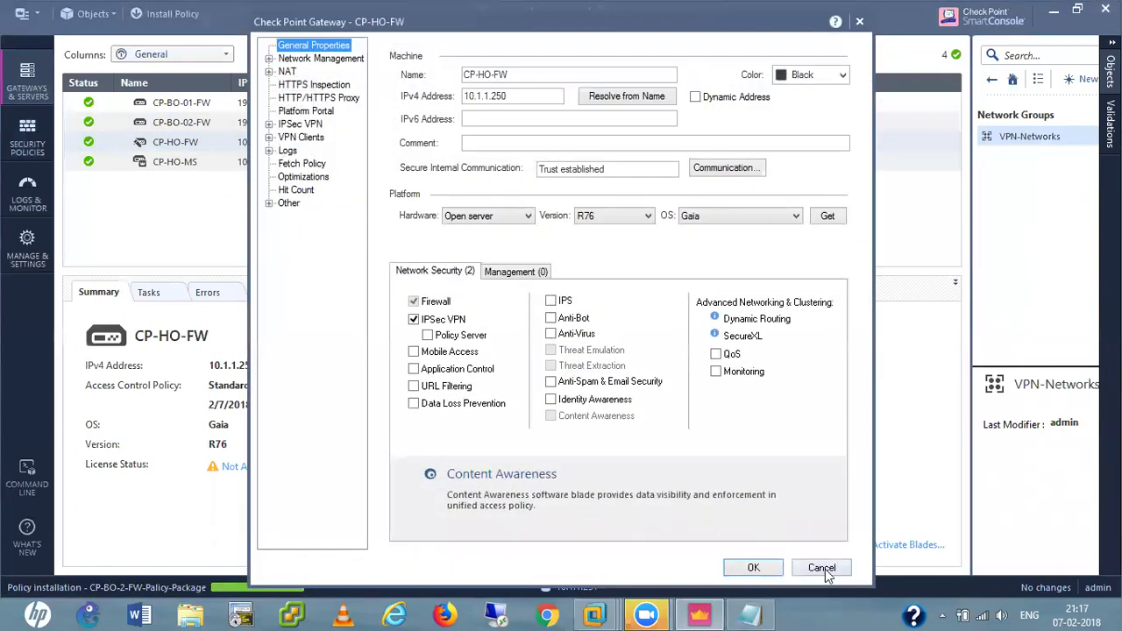
pyautogui.click(269, 58)
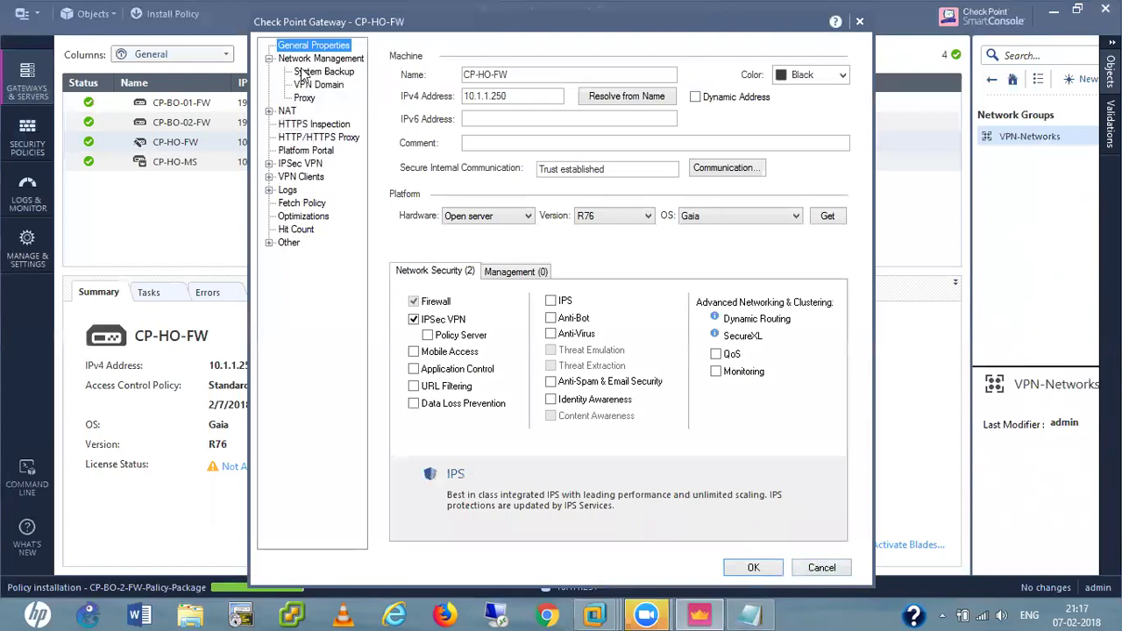
pyautogui.click(310, 86)
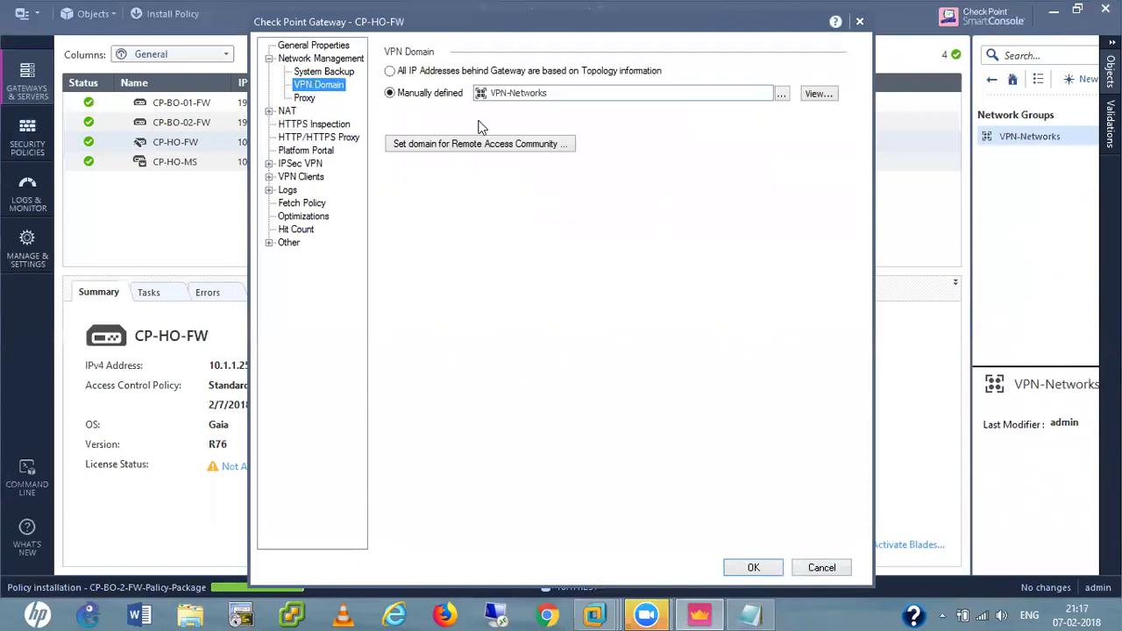
pyautogui.click(269, 163)
pyautogui.click(312, 165)
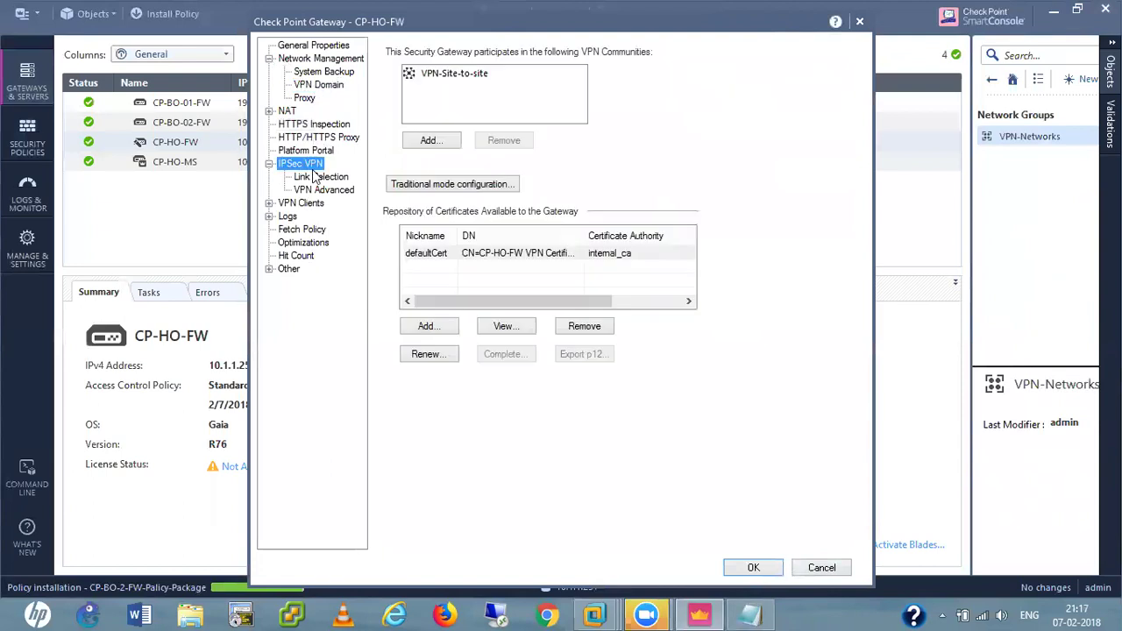
pyautogui.click(318, 177)
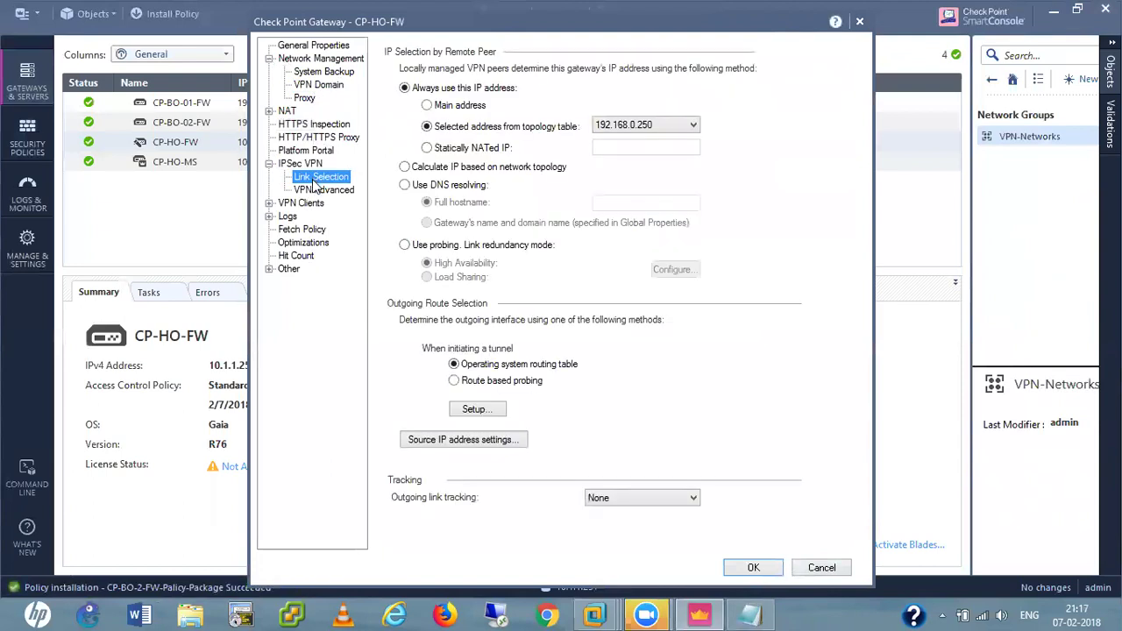
pyautogui.click(318, 191)
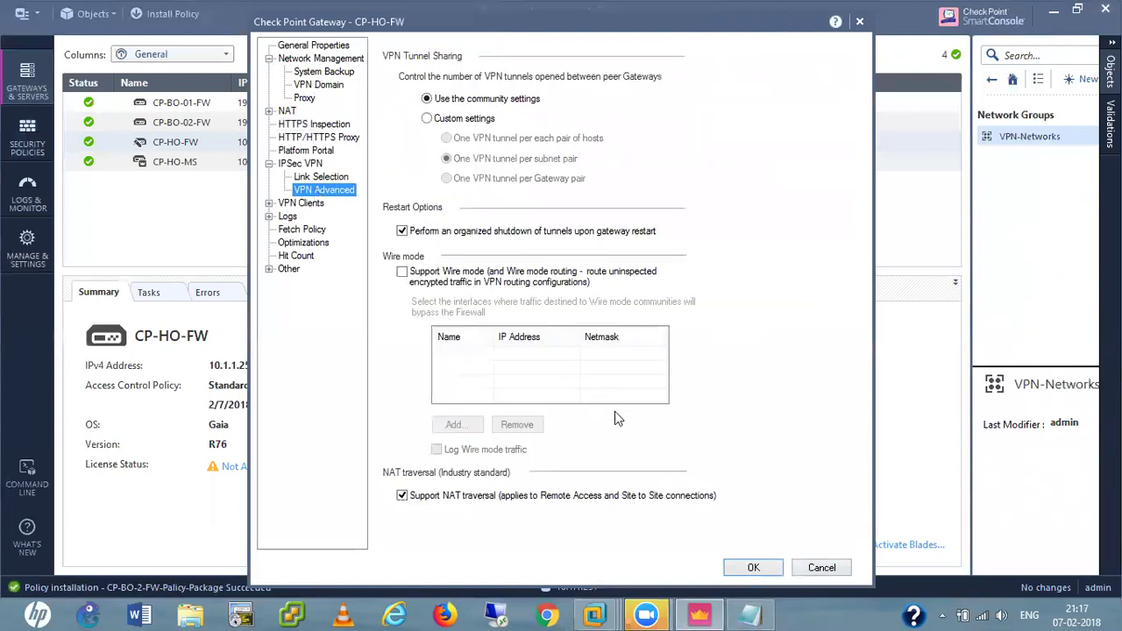
pyautogui.click(813, 569)
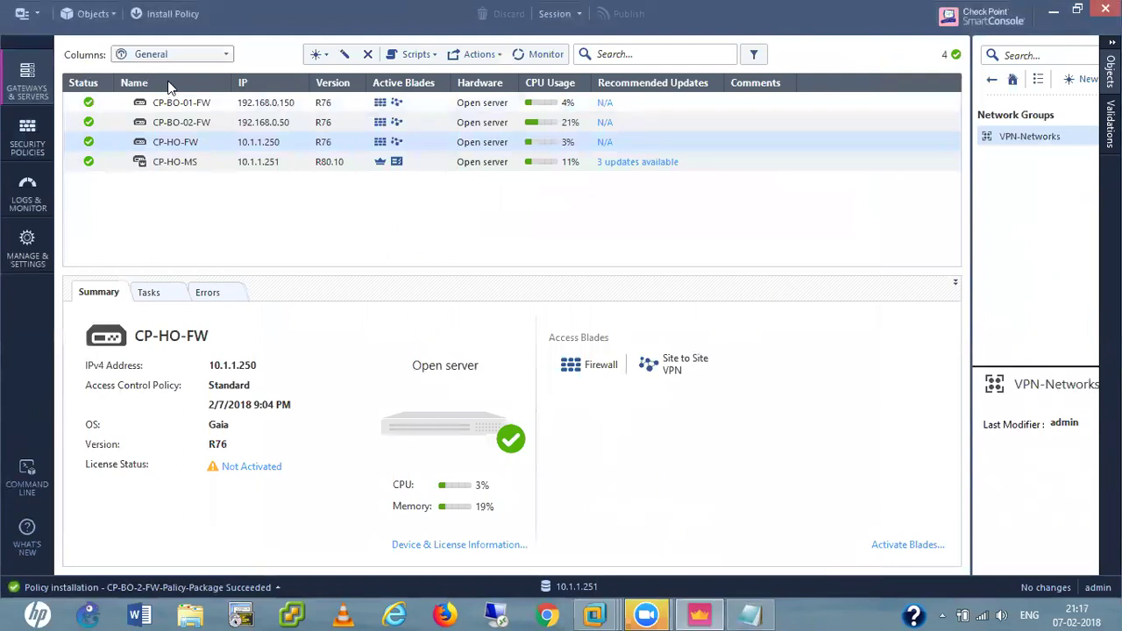
pyautogui.click(27, 139)
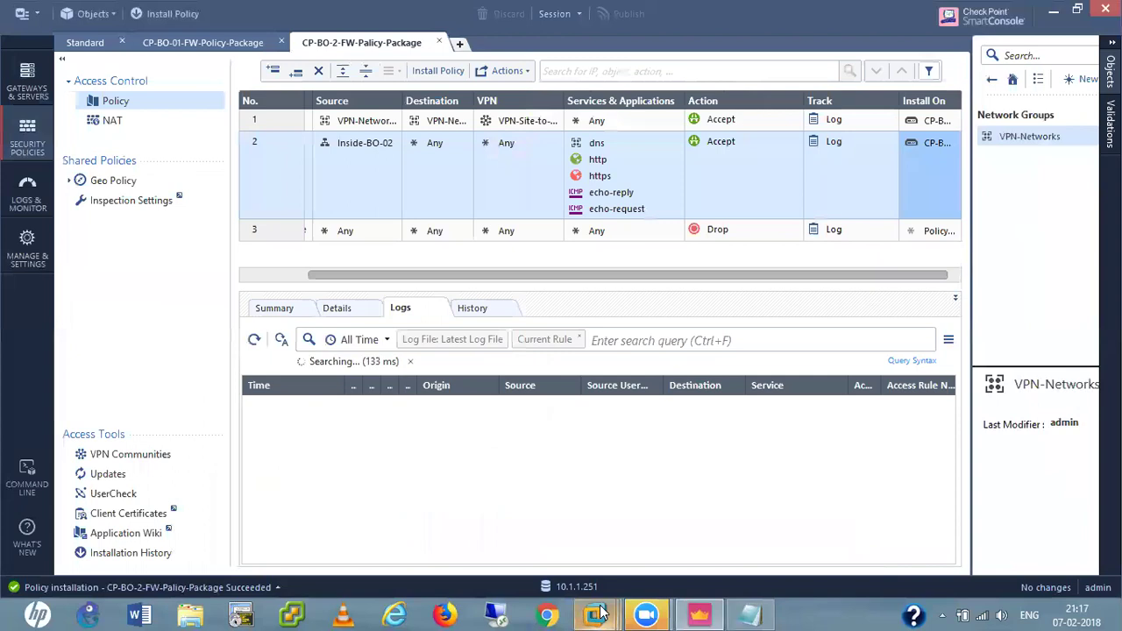
# Check the 10.4.4.250 Chrome tab on the XP VM, then widen the Origin column in SmartConsole's logs.
pyautogui.moveTo(599, 614)
pyautogui.click(1010, 517)
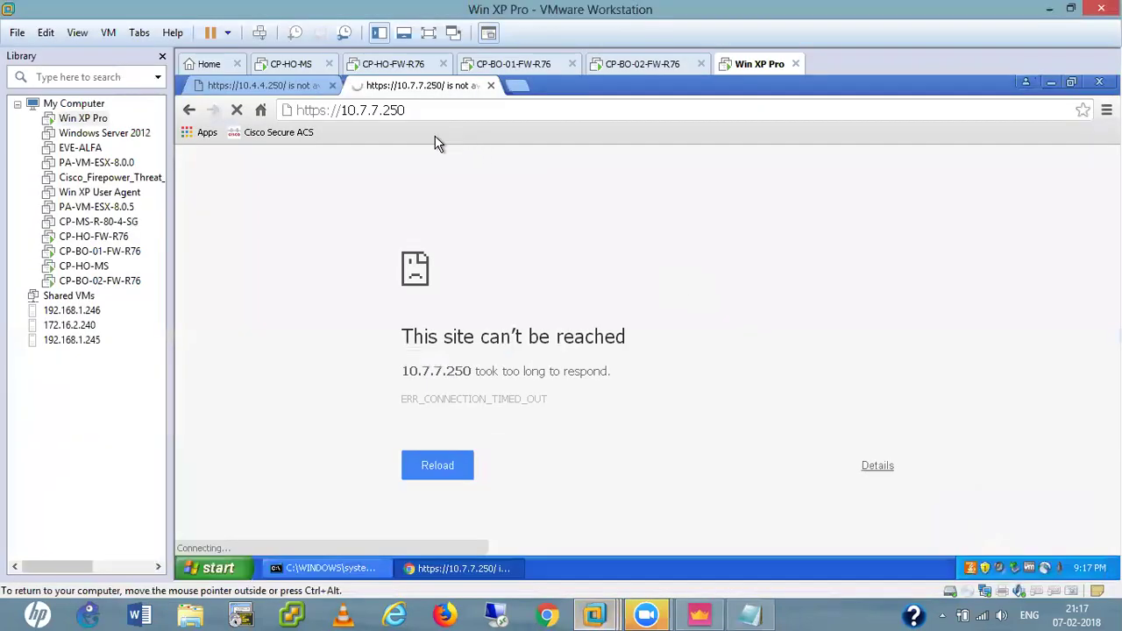
pyautogui.click(272, 84)
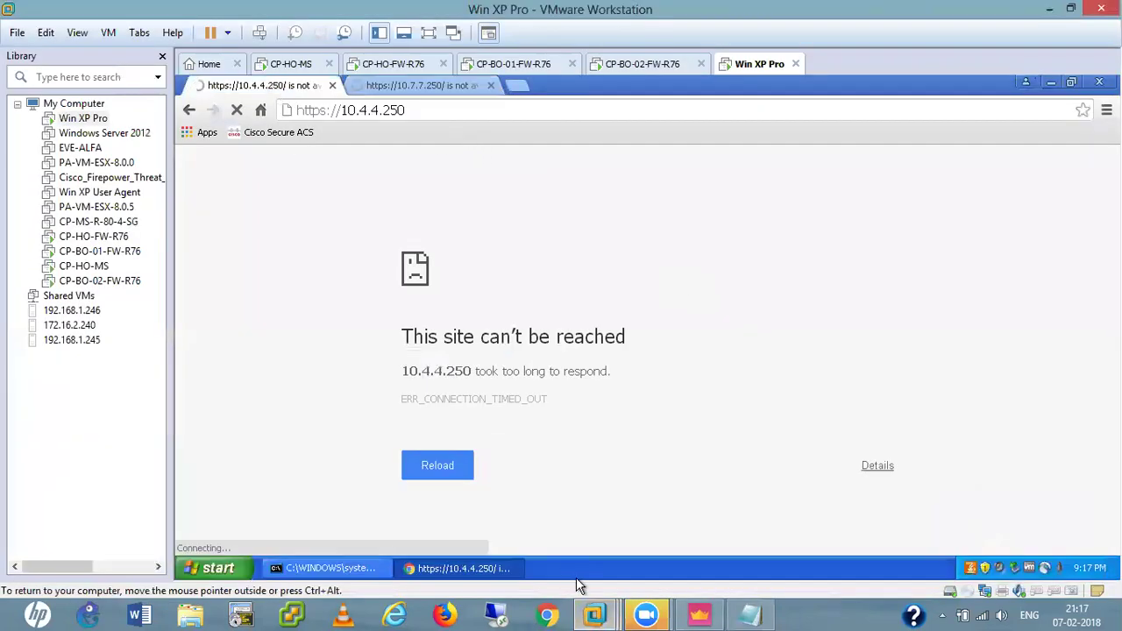
pyautogui.click(694, 613)
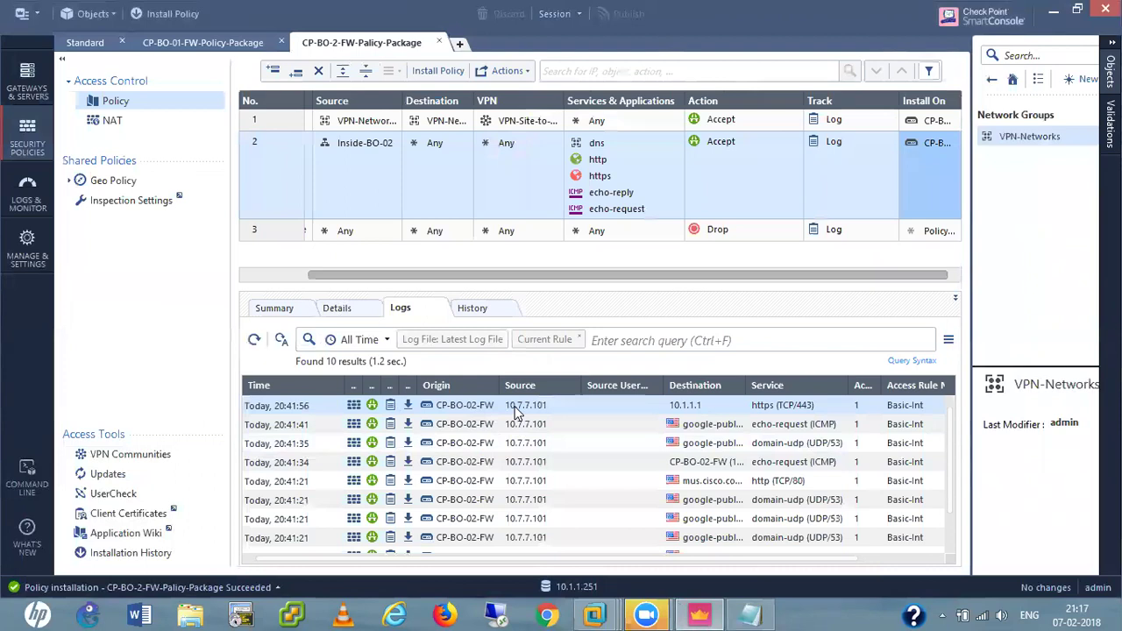
pyautogui.moveTo(499, 385); pyautogui.dragTo(512, 386)
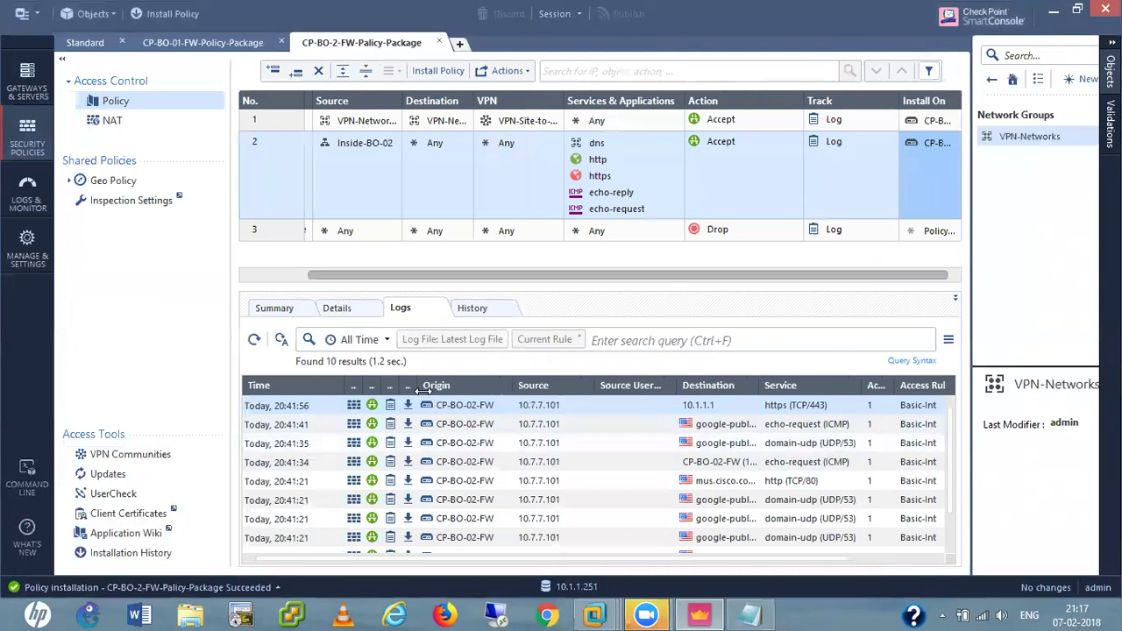
# In the Standard policy logs, resize the Origin, Source and Destination columns so full names show.
pyautogui.click(84, 44)
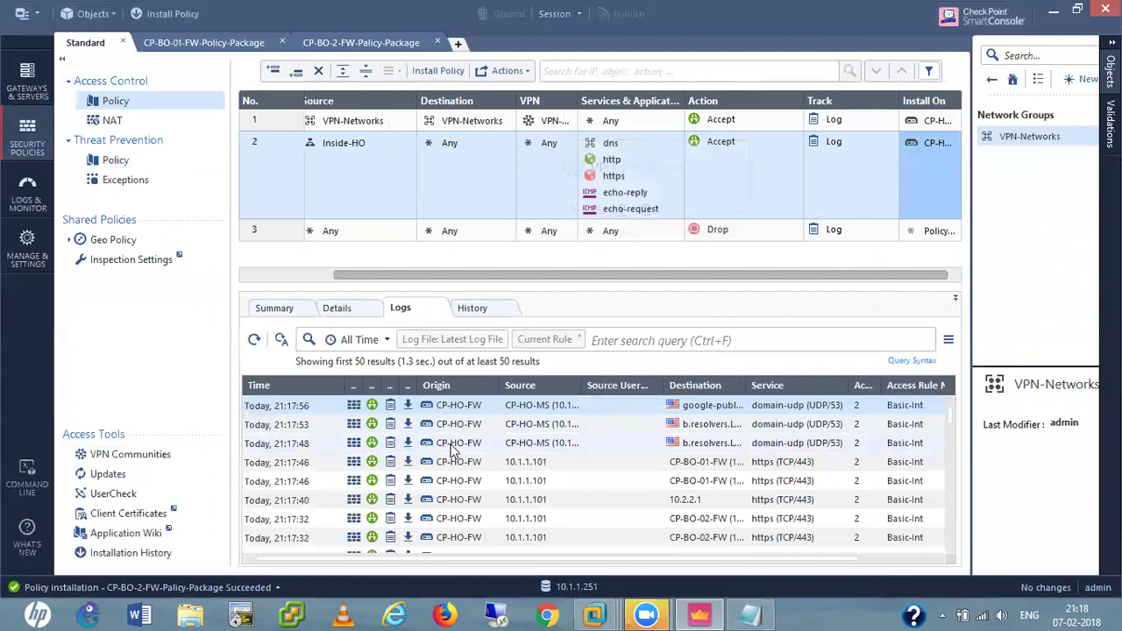
pyautogui.moveTo(501, 385); pyautogui.dragTo(489, 385)
pyautogui.moveTo(571, 385); pyautogui.dragTo(611, 387)
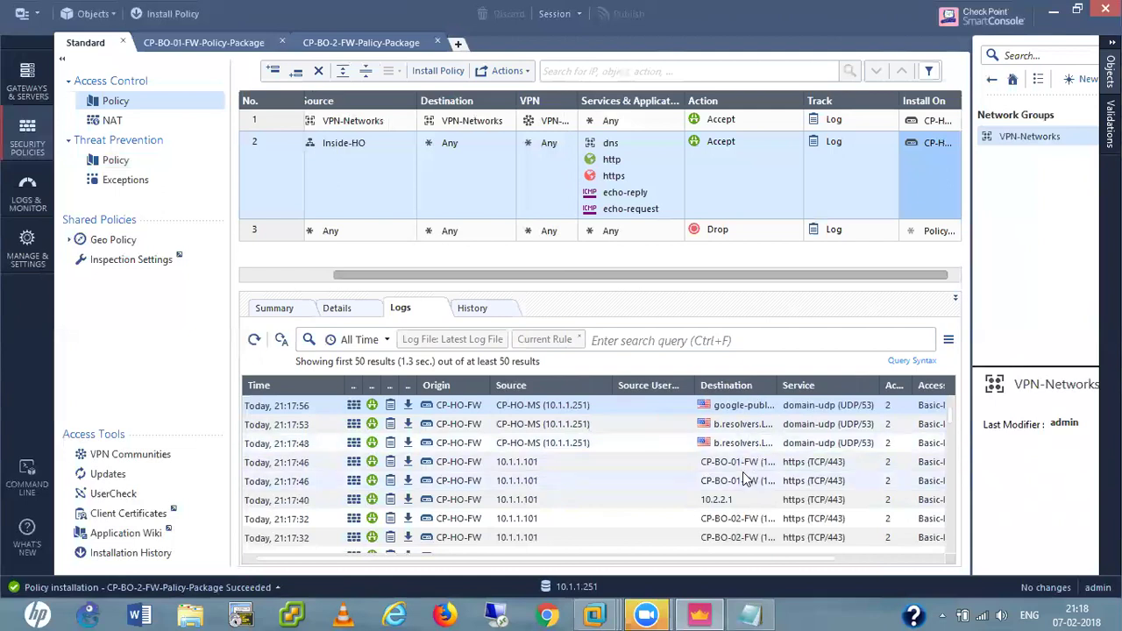
pyautogui.moveTo(779, 385); pyautogui.dragTo(821, 385)
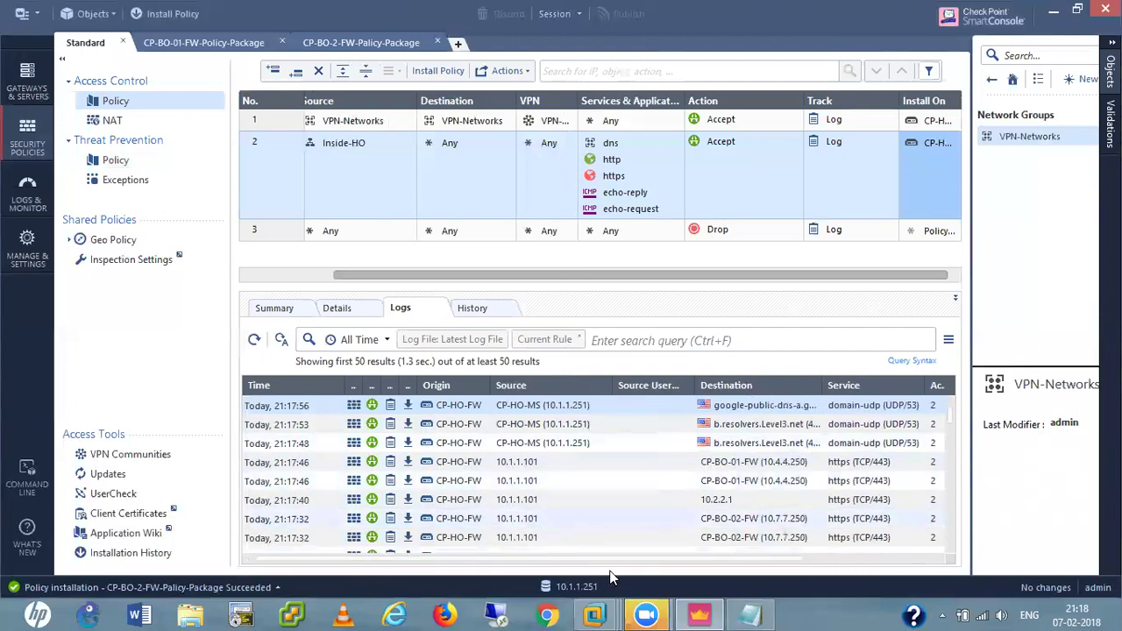
pyautogui.moveTo(613, 613)
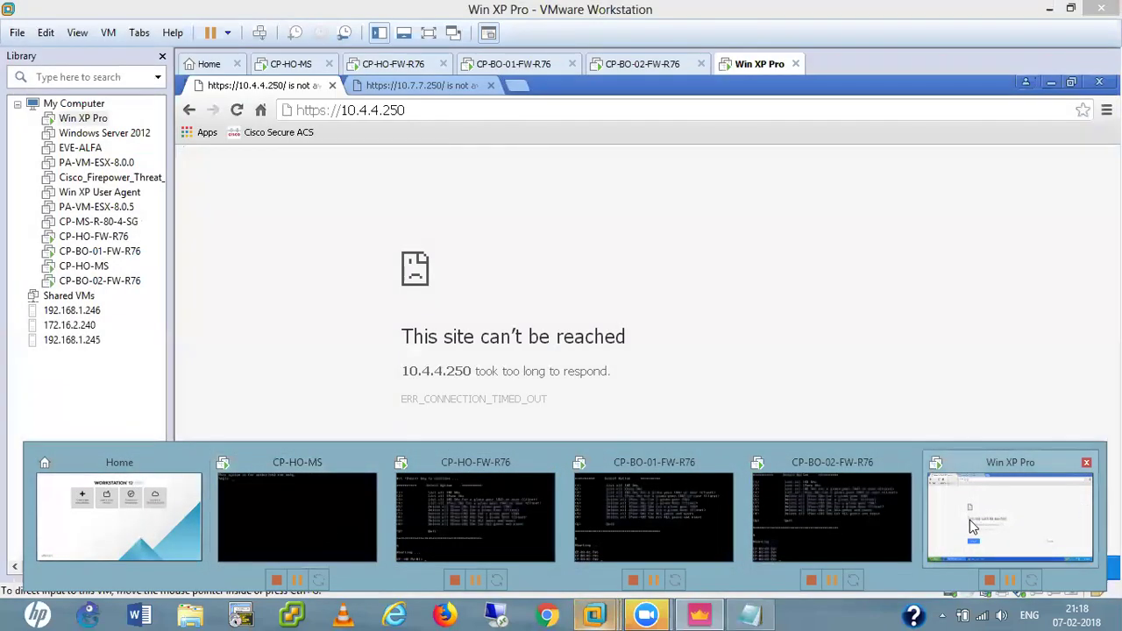
# On the Win XP Pro VM, close the browser and ping window, then open Network Connections.
pyautogui.click(971, 525)
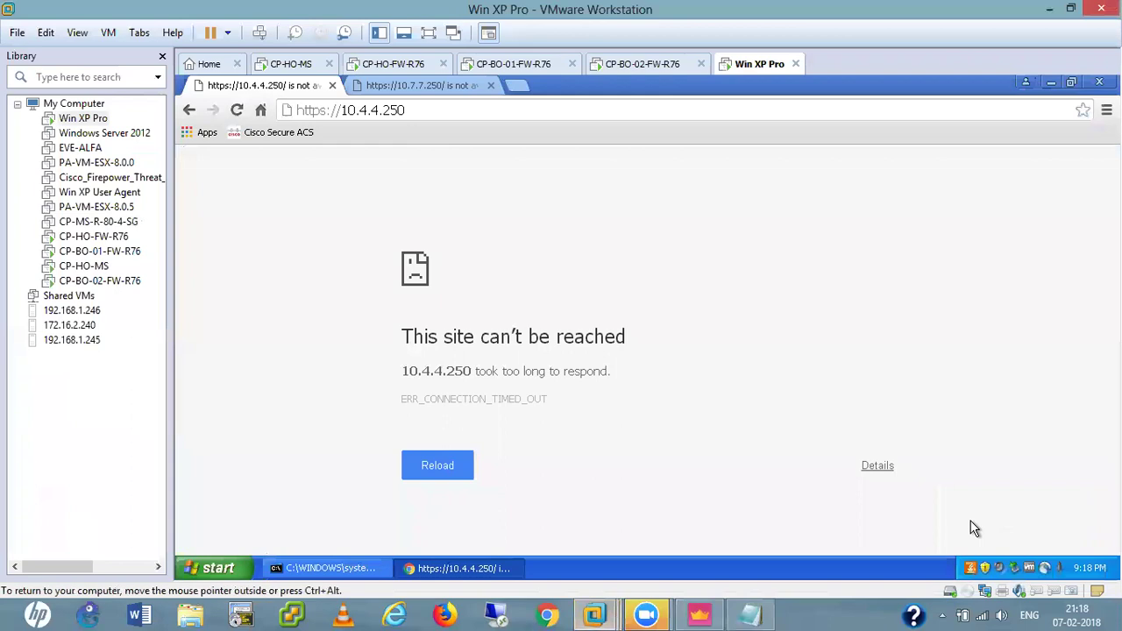
pyautogui.click(1099, 82)
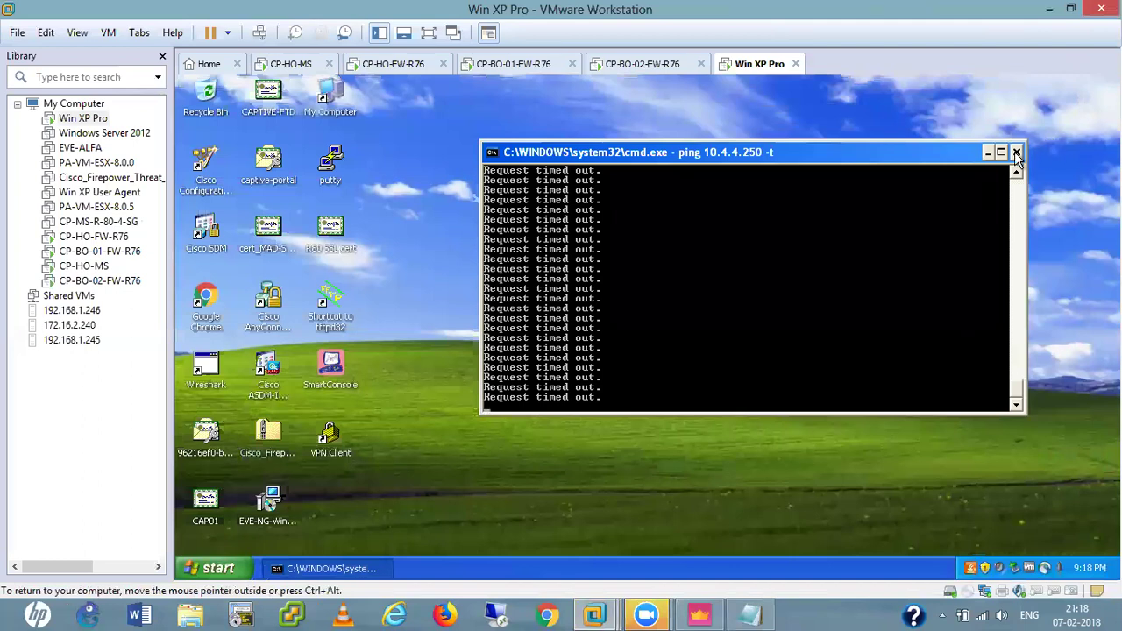
pyautogui.click(1017, 153)
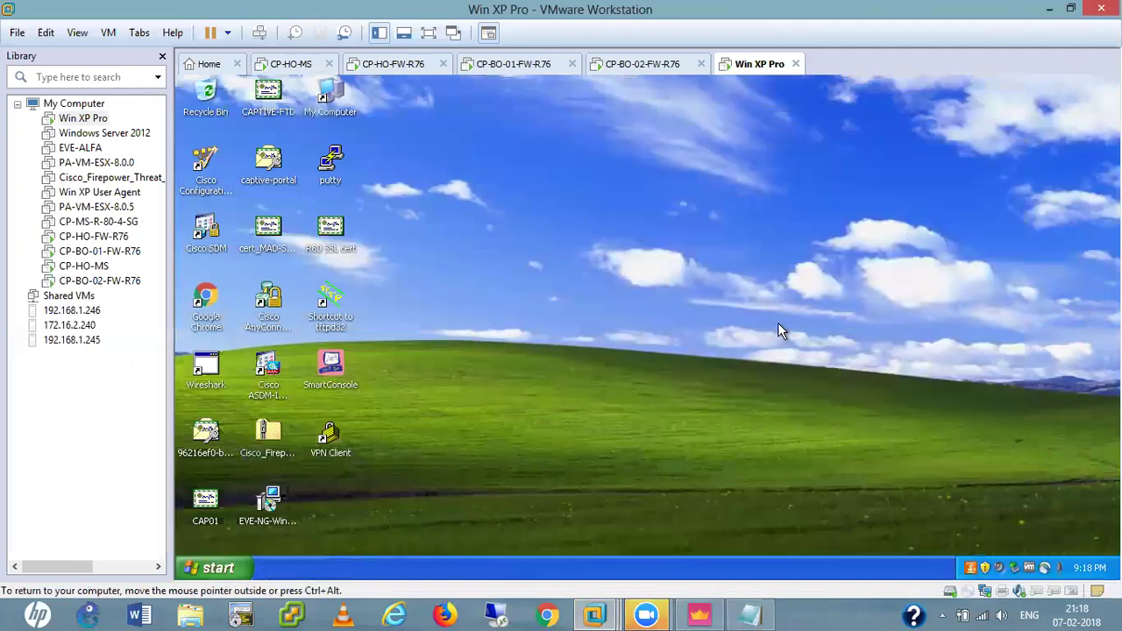
pyautogui.press('super+r')
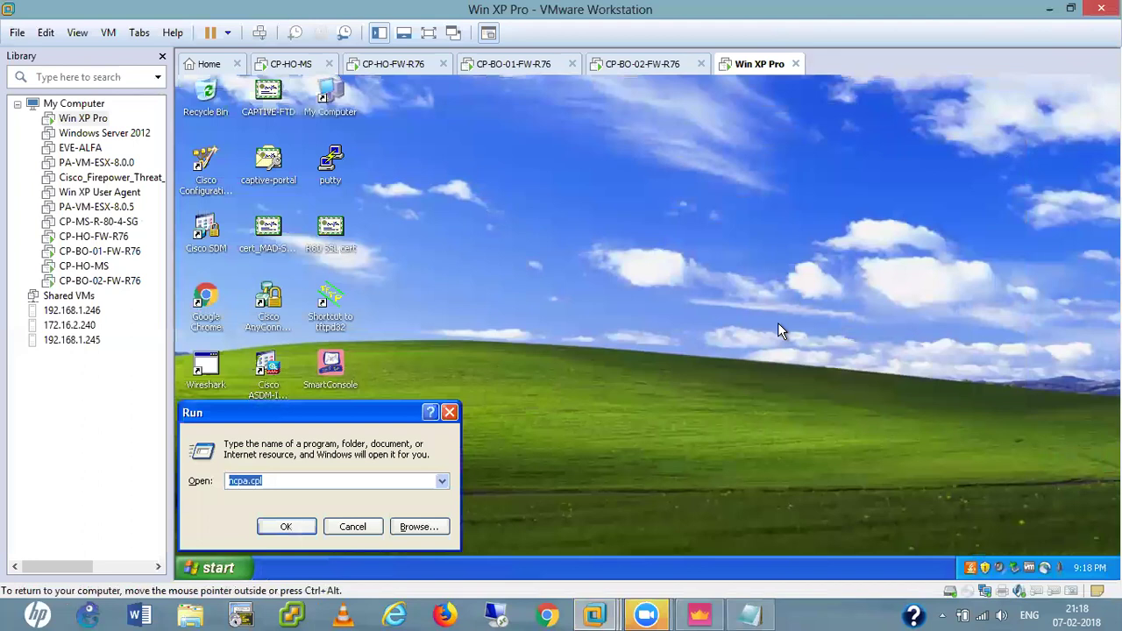
pyautogui.press('Return')
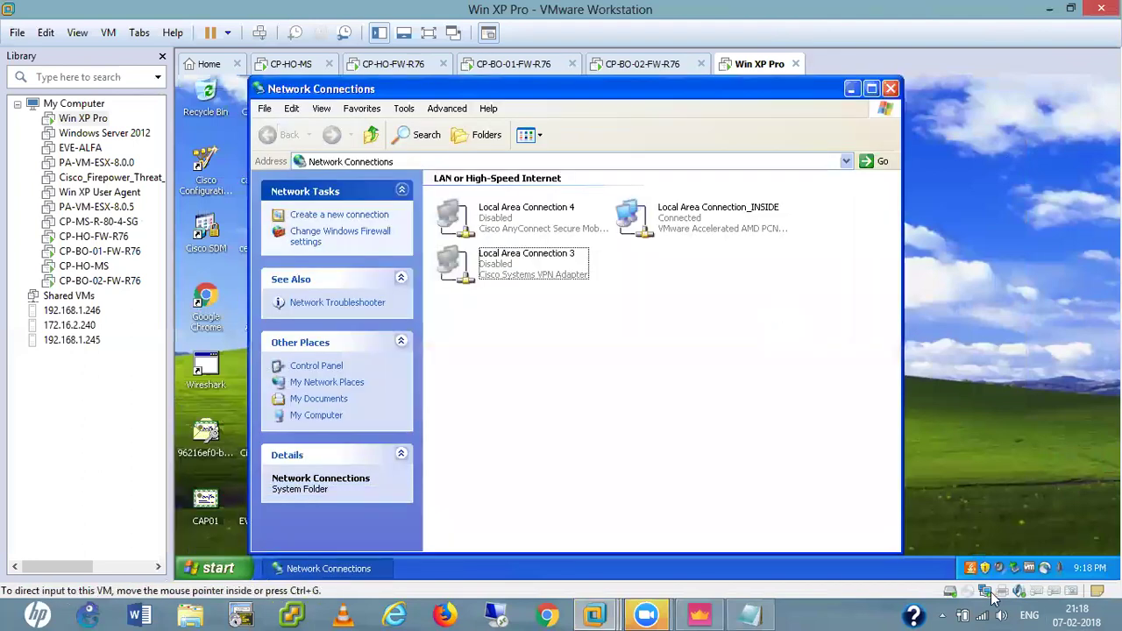
# Switch the VM's network adapter to VMnet4 (Host-only) and reconnect it.
pyautogui.click(984, 591)
pyautogui.click(1005, 449)
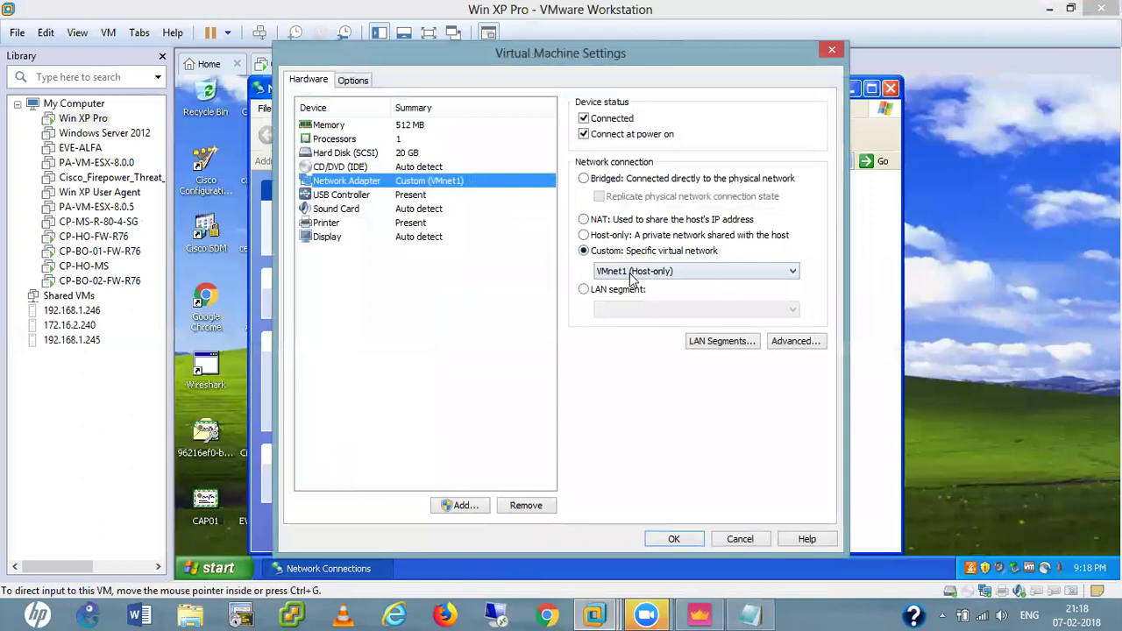
pyautogui.click(629, 274)
pyautogui.click(633, 334)
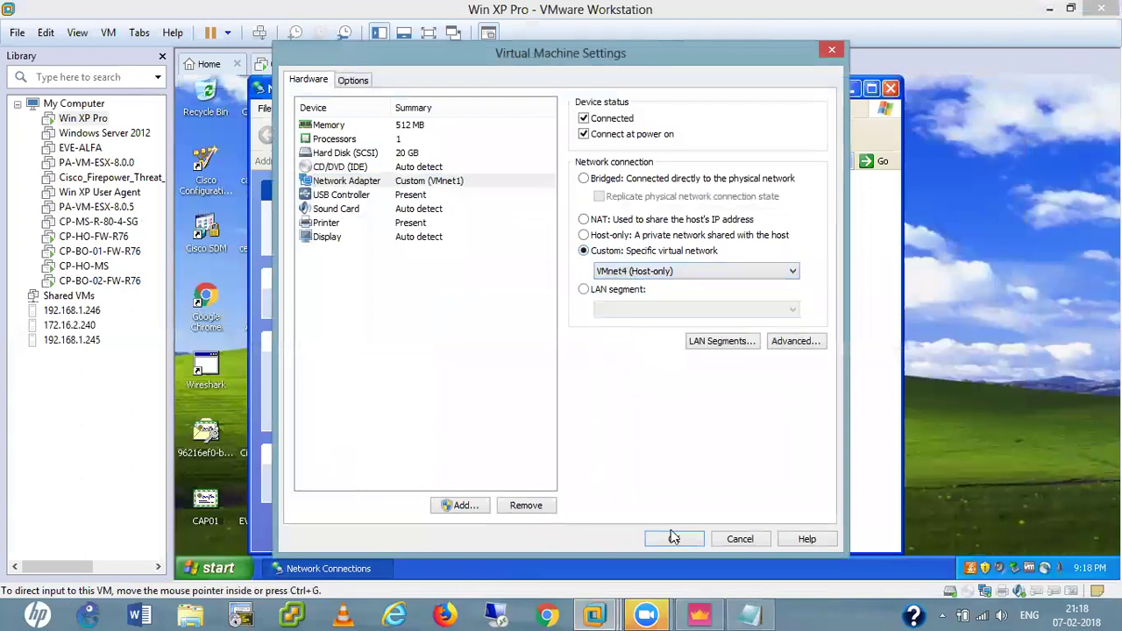
pyautogui.click(674, 540)
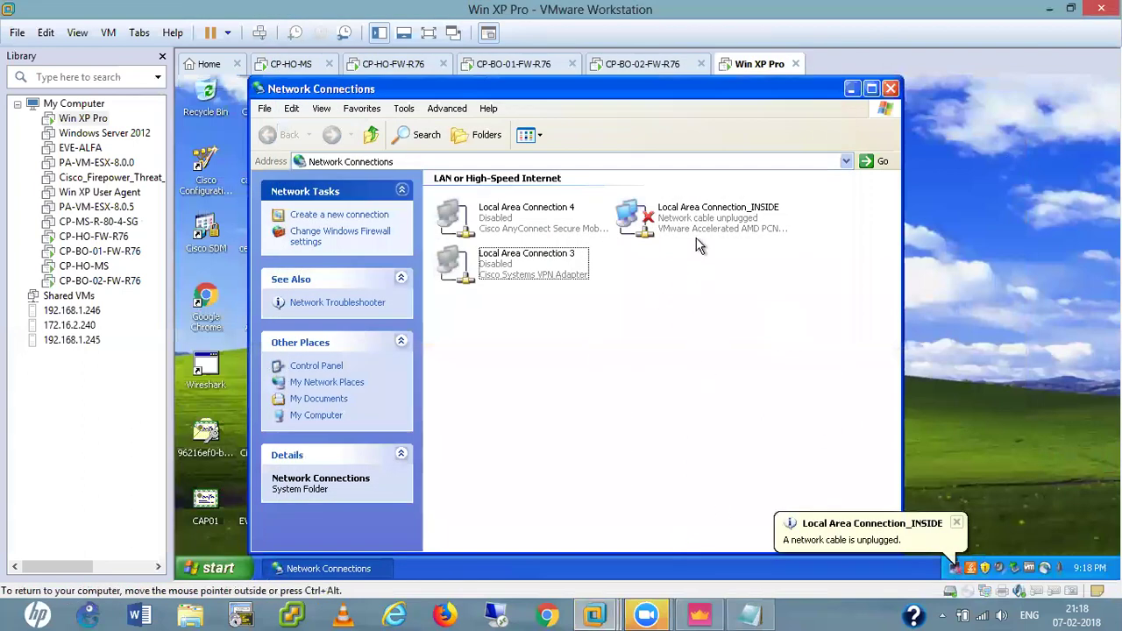
pyautogui.click(983, 594)
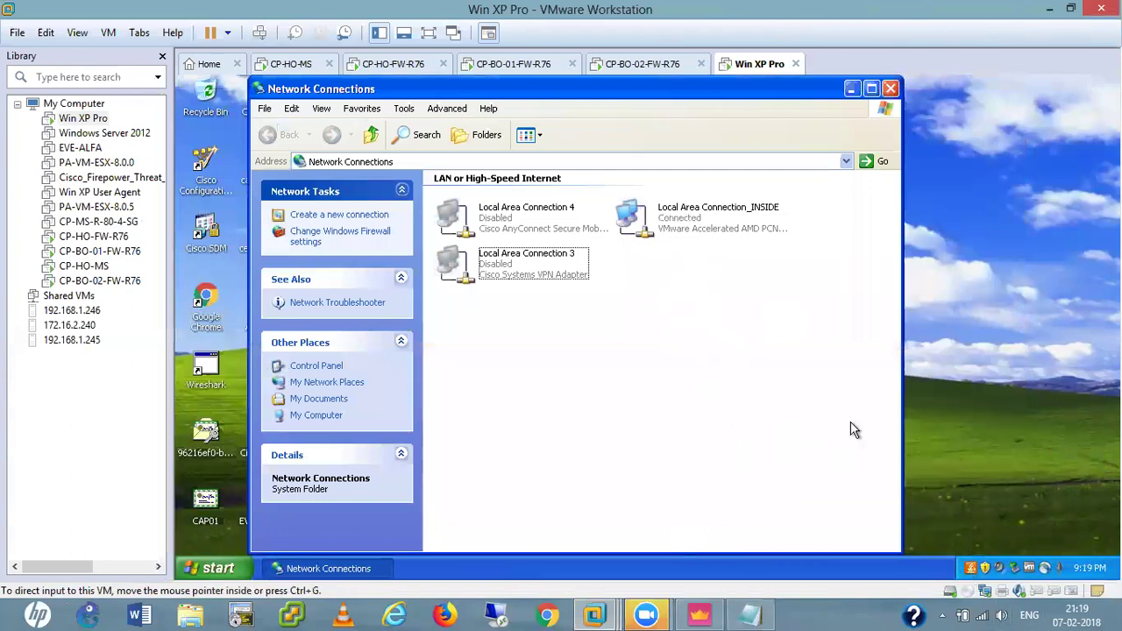
# Open the TCP/IP properties of the Local Area Connection_INSIDE adapter.
pyautogui.click(702, 227)
pyautogui.doubleClick(701, 226)
pyautogui.click(557, 456)
pyautogui.scroll(-2, 342, 255)
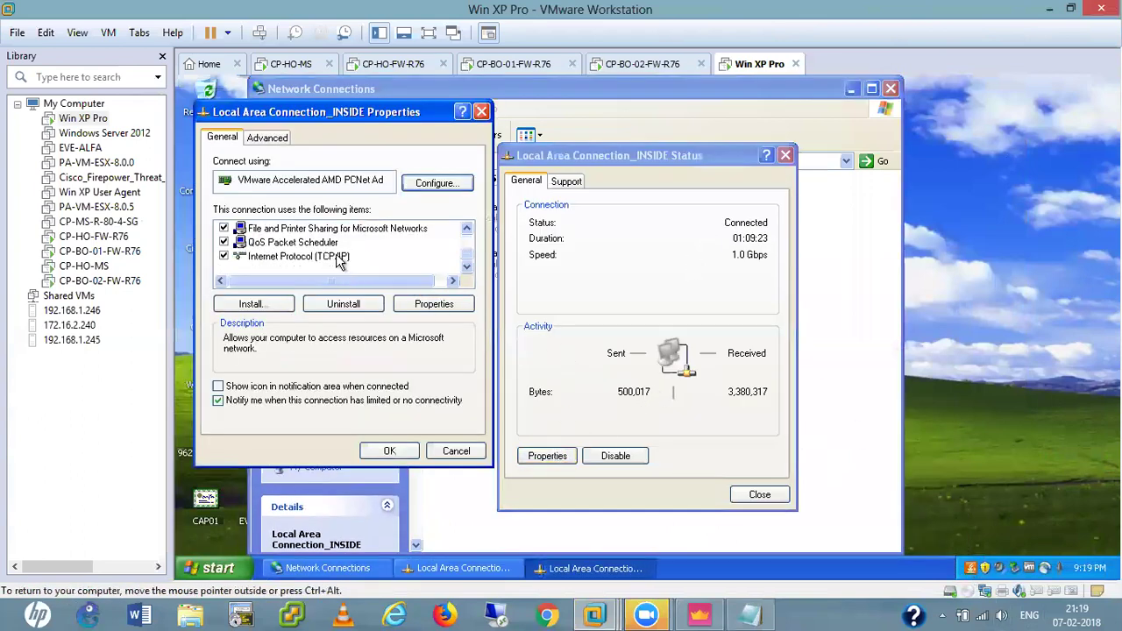
pyautogui.doubleClick(298, 256)
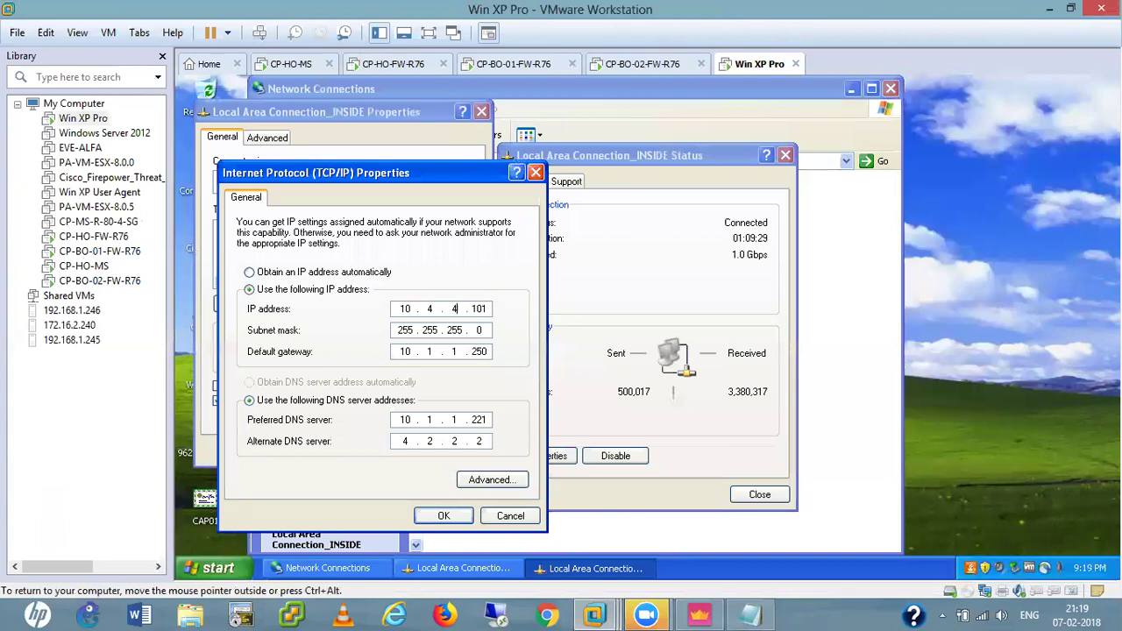
# Set the DNS server to 8.8.8.8, apply it, and close the connection windows.
pyautogui.click(460, 355)
pyautogui.write('.8.8.8')
pyautogui.click(442, 516)
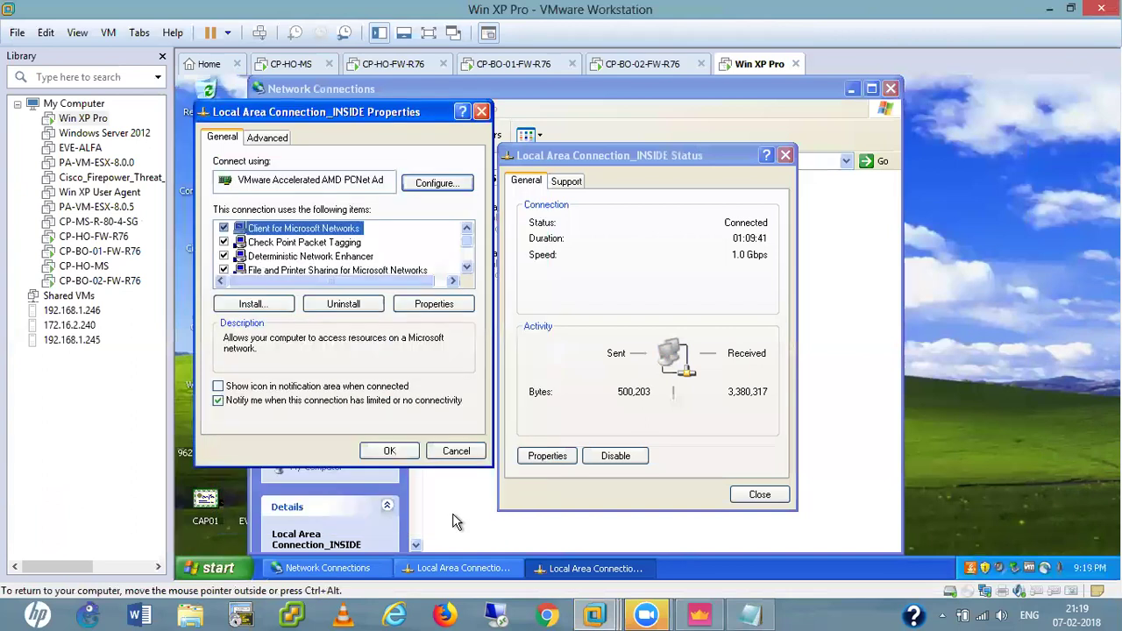
pyautogui.click(386, 450)
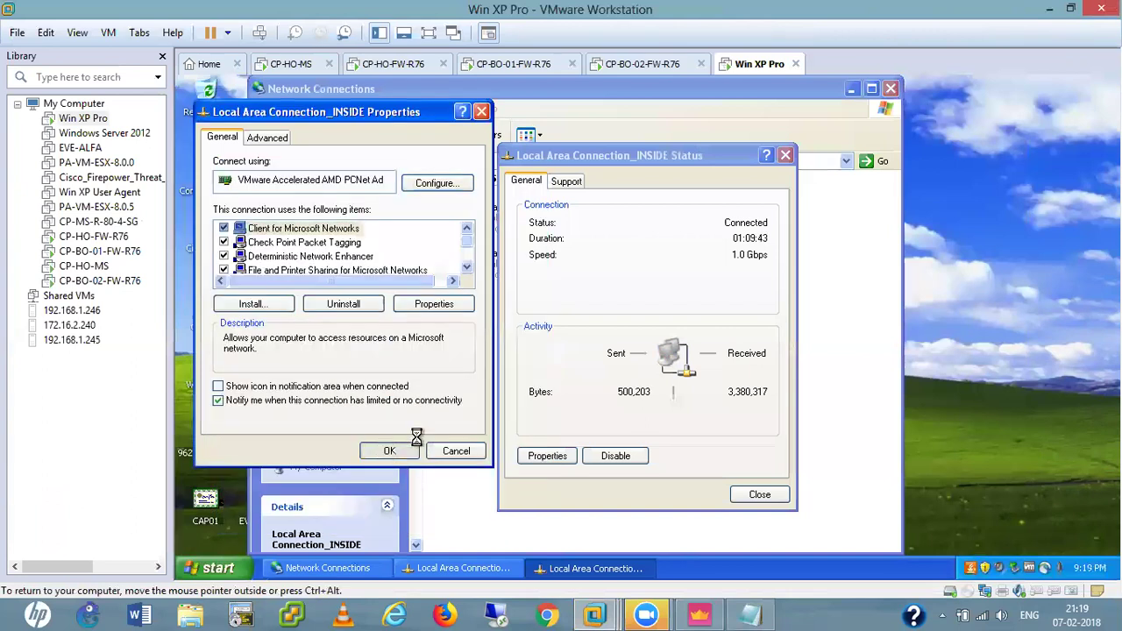
pyautogui.click(769, 494)
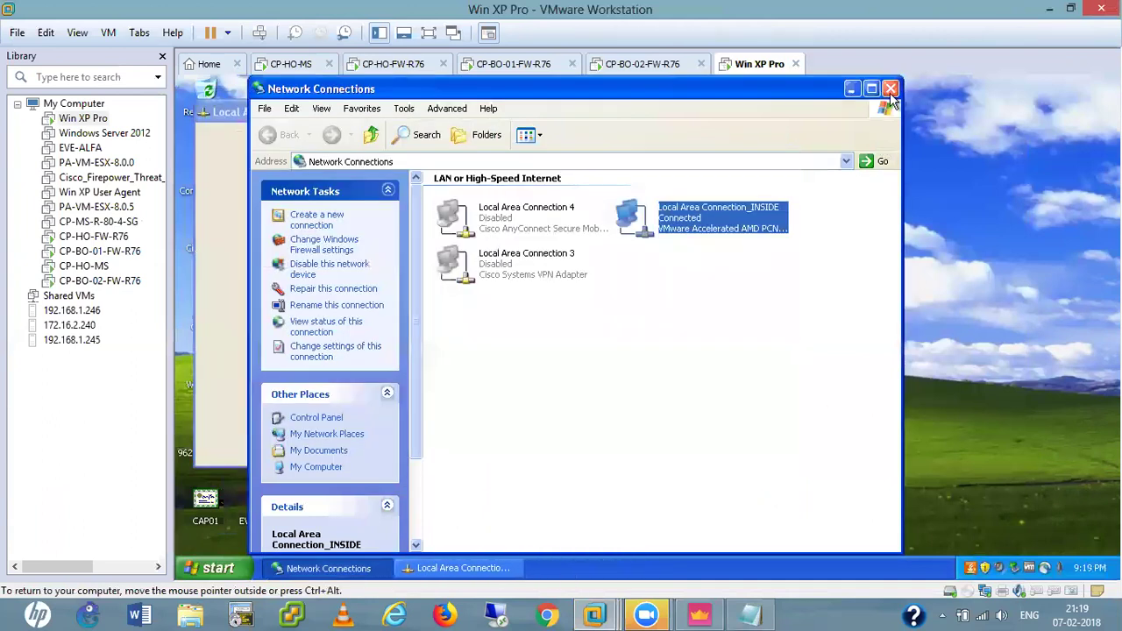
pyautogui.hotkey('alt', 'F4')
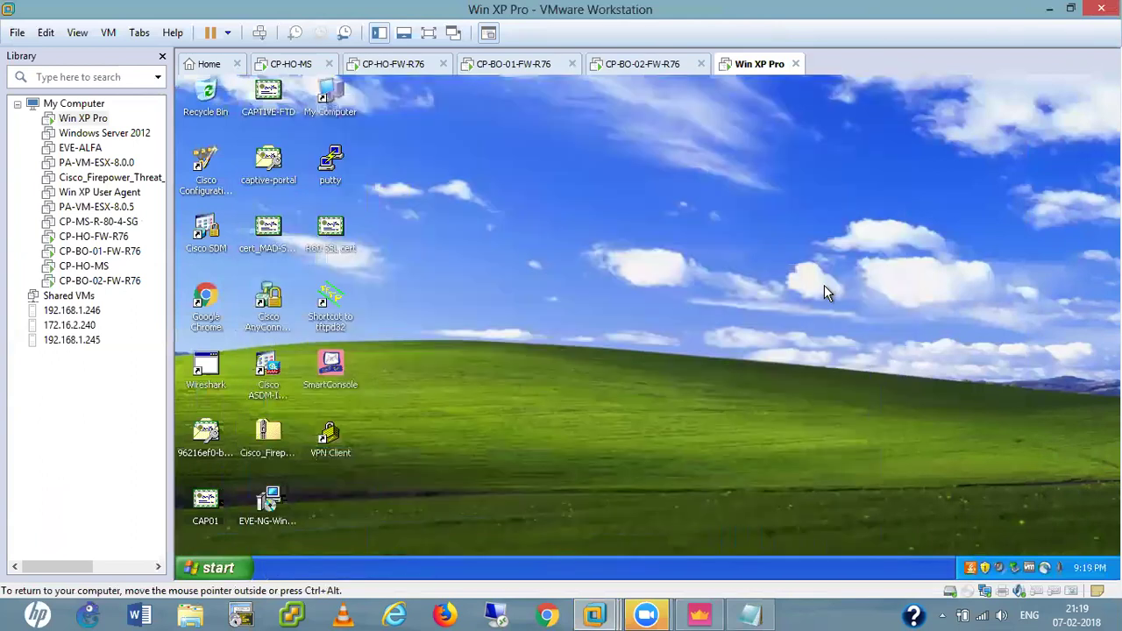
# Open cmd, check the address with ipconfig, and ping gateway 10.4.4.250.
pyautogui.press('super+r')
pyautogui.write('cmd')
pyautogui.press('Return')
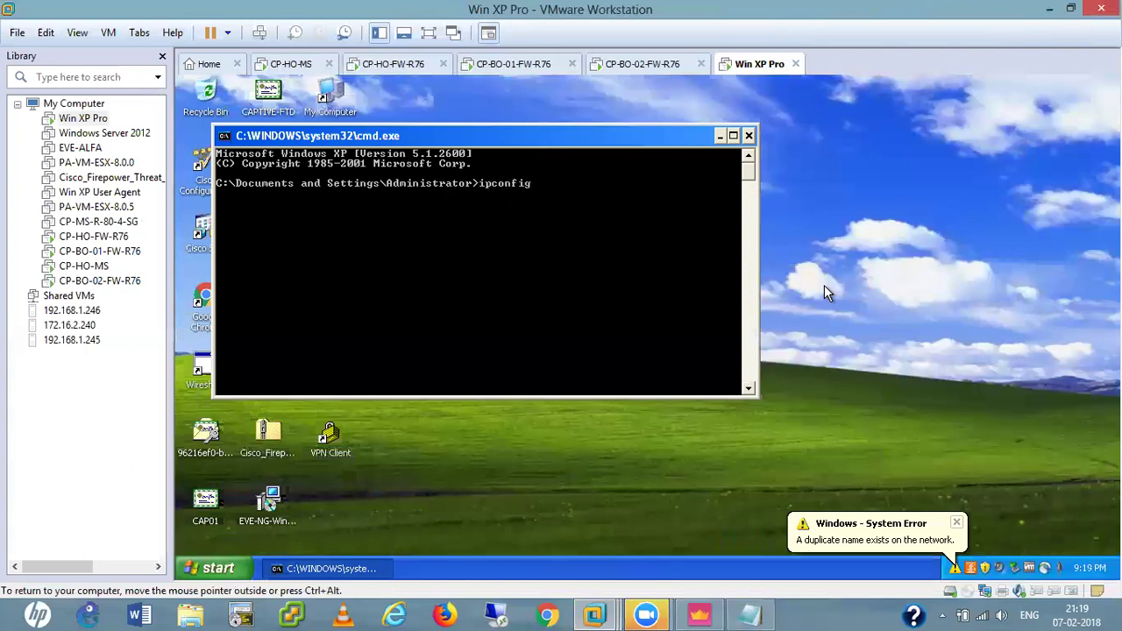
pyautogui.write('ipconfig')
pyautogui.press('Return')
pyautogui.press('Return')
pyautogui.press('Return')
pyautogui.press('Return')
pyautogui.press('Return')
pyautogui.press('Return')
pyautogui.press('Return')
pyautogui.press('Return')
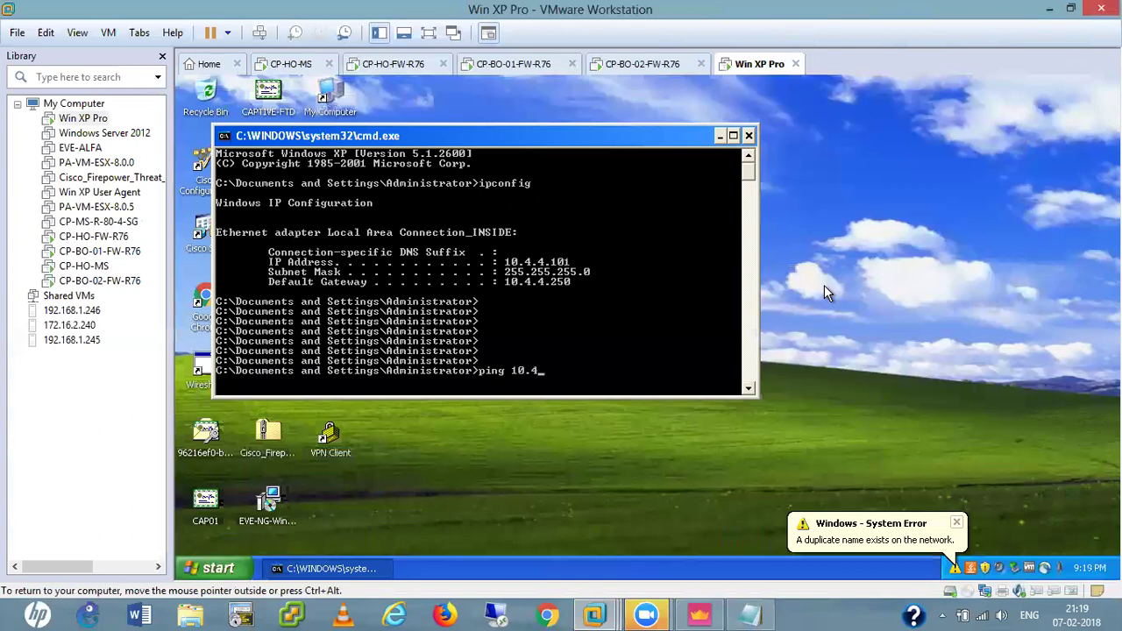
pyautogui.write('ping 10.4.4.250')
pyautogui.press('Return')
pyautogui.hotkey('ctrl', 'c')
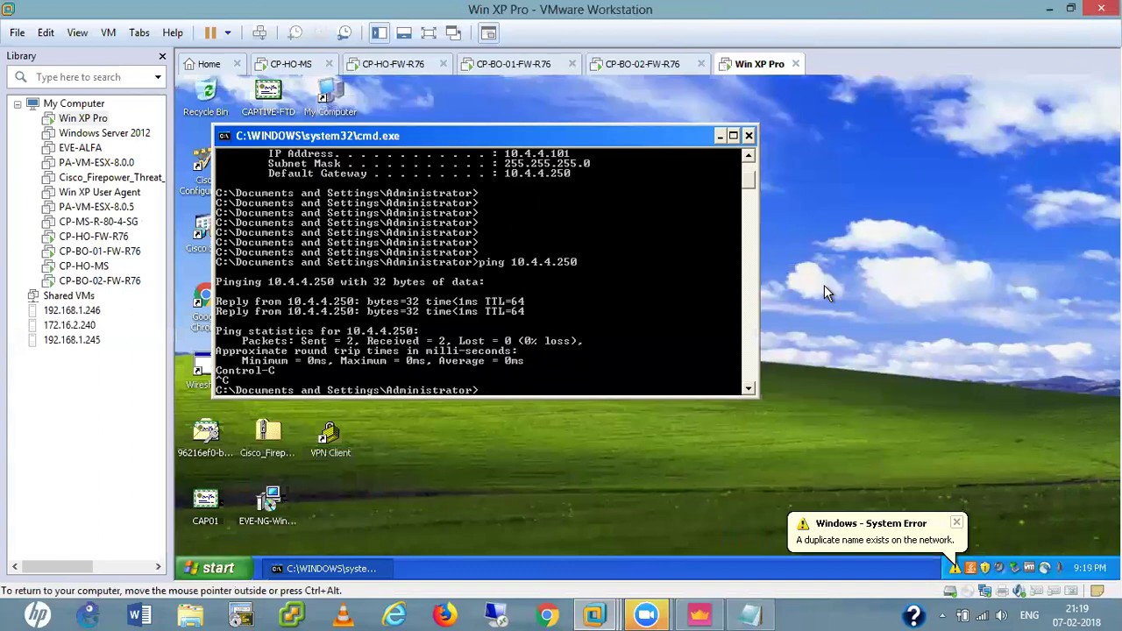
# Ping 10.1.1.250 and stop it after it times out.
pyautogui.press('Up')
pyautogui.press('Left')
pyautogui.press('Left')
pyautogui.press('Left')
pyautogui.press('BackSpace')
pyautogui.press('BackSpace')
pyautogui.press('BackSpace')
pyautogui.write('1.1')
pyautogui.press('Return')
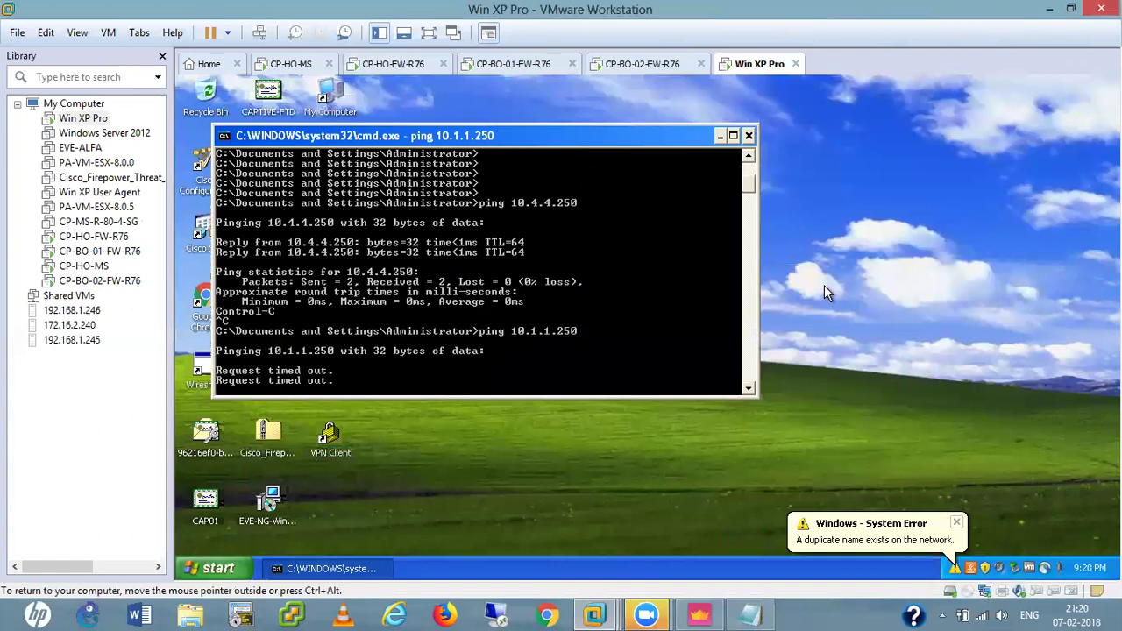
pyautogui.hotkey('ctrl', 'c')
# Ping 10.1.1.251 and move the command prompt window aside.
pyautogui.press('Up')
pyautogui.press('BackSpace')
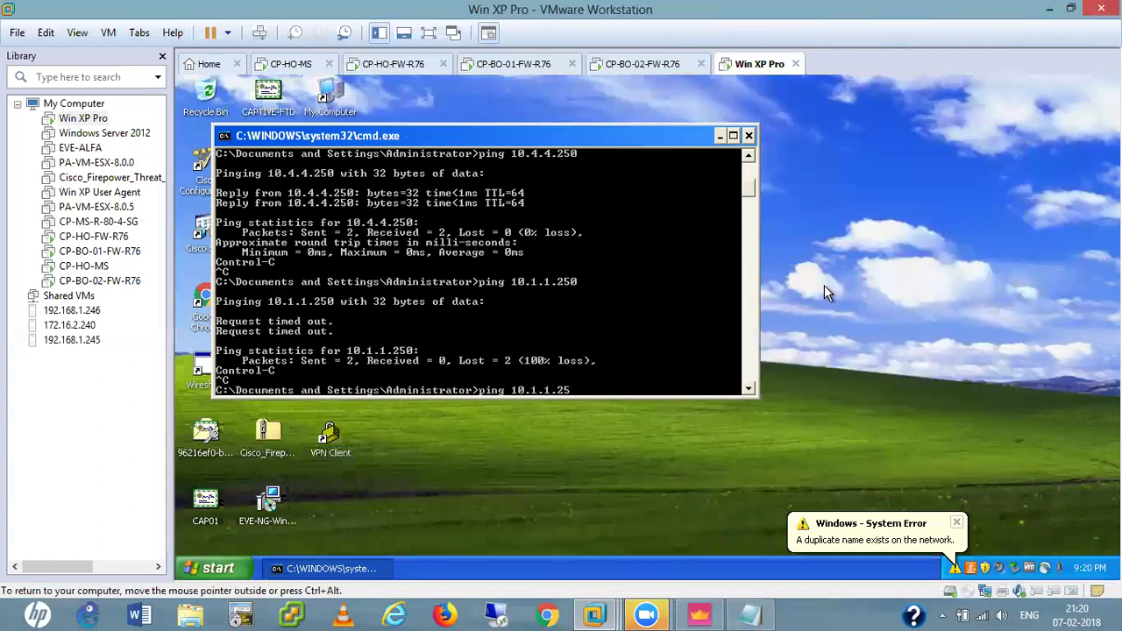
pyautogui.write('1')
pyautogui.press('Return')
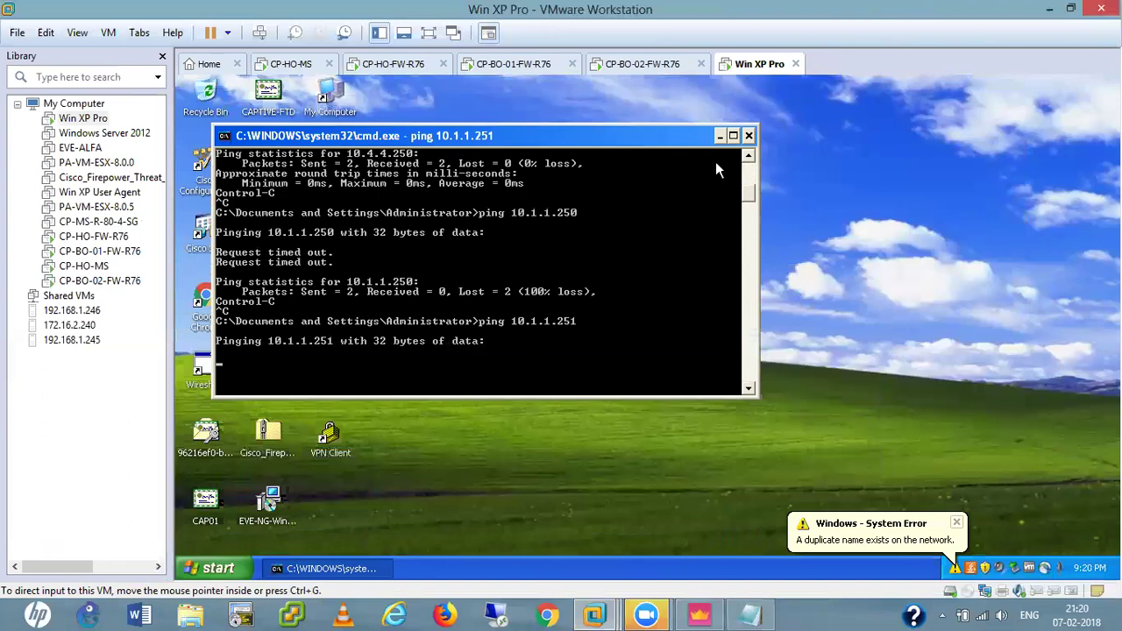
pyautogui.moveTo(489, 138); pyautogui.dragTo(716, 162)
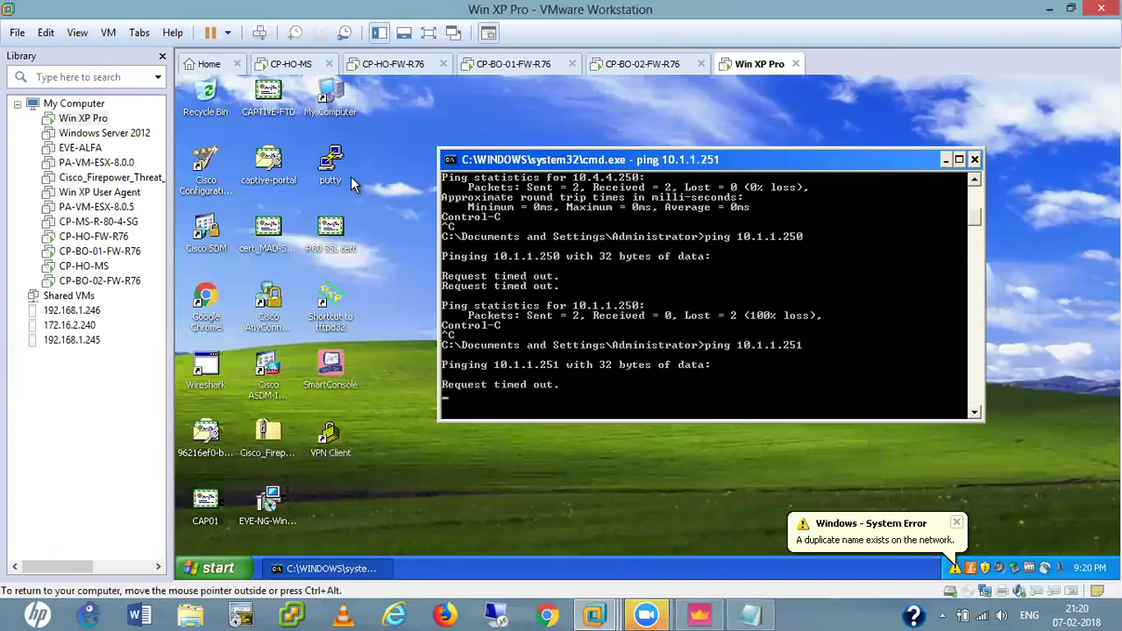
# Open a PuTTY SSH session to 10.1.1.251 from the XP client.
pyautogui.doubleClick(328, 165)
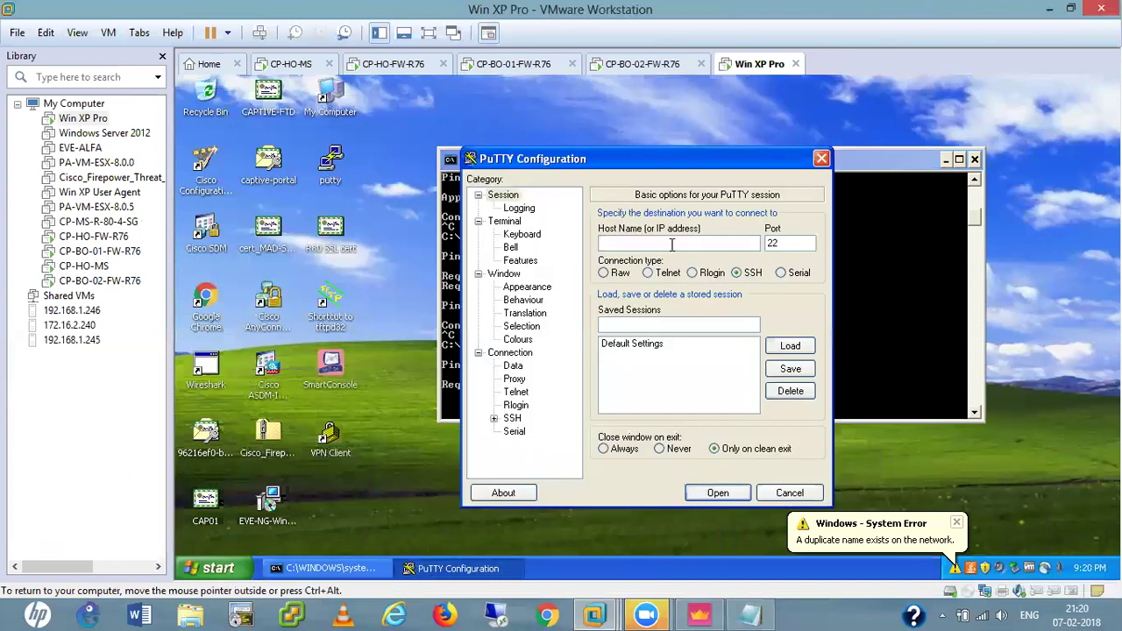
pyautogui.write('10.1.1.251')
pyautogui.click(719, 494)
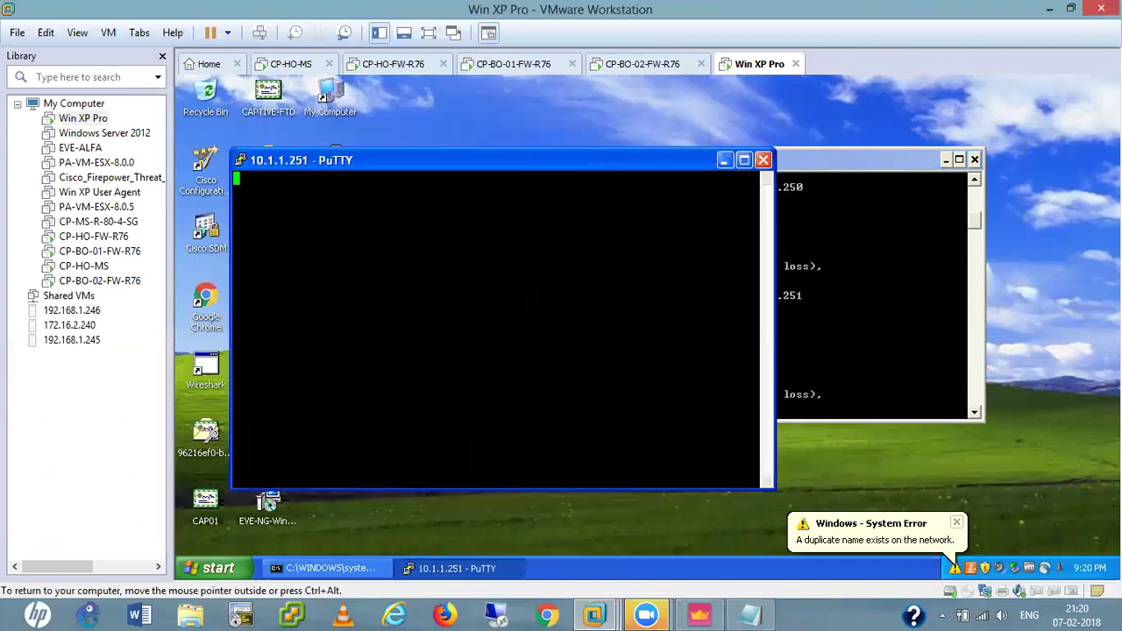
# Rerun the ping to 10.1.1.251 in the command prompt, then bring up SmartConsole.
pyautogui.click(821, 216)
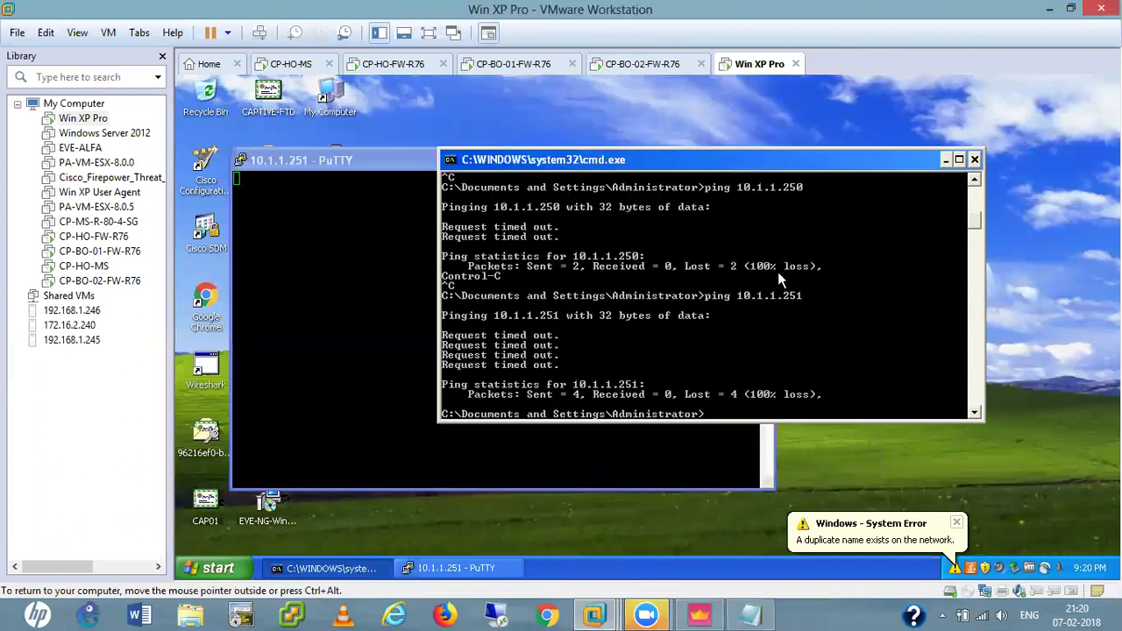
pyautogui.press('Up')
pyautogui.press('Return')
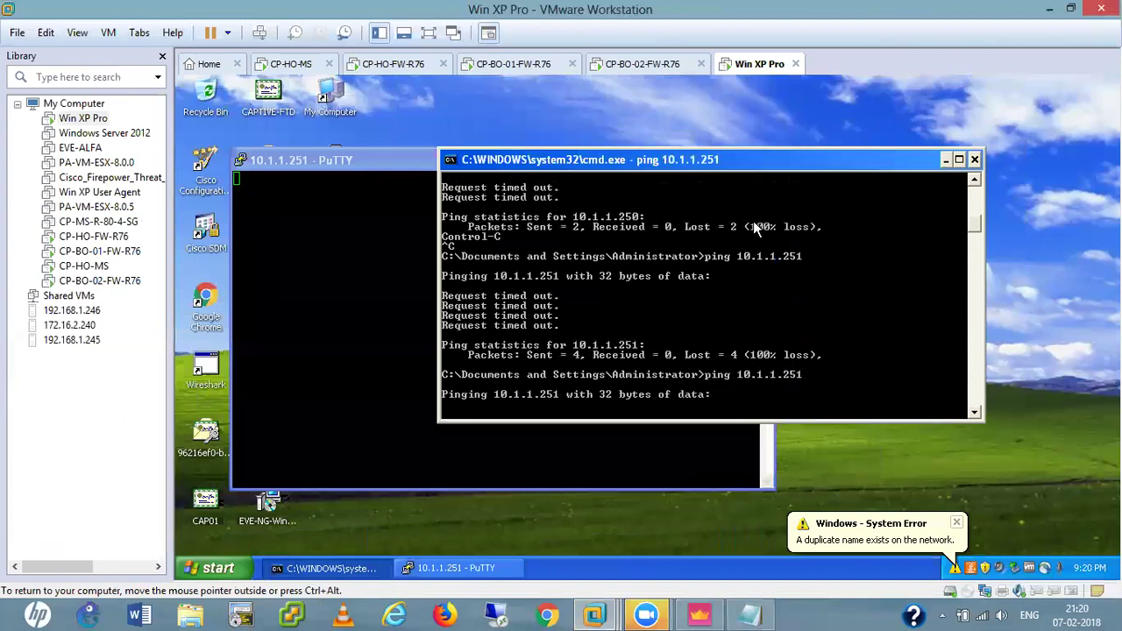
pyautogui.moveTo(732, 168); pyautogui.dragTo(890, 160)
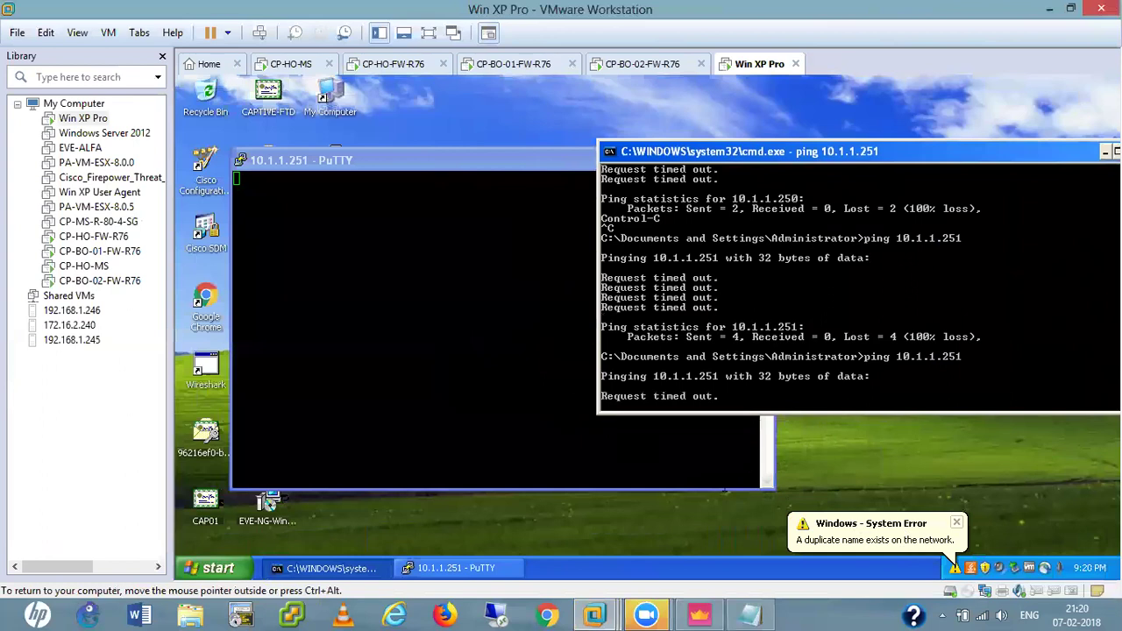
pyautogui.click(456, 569)
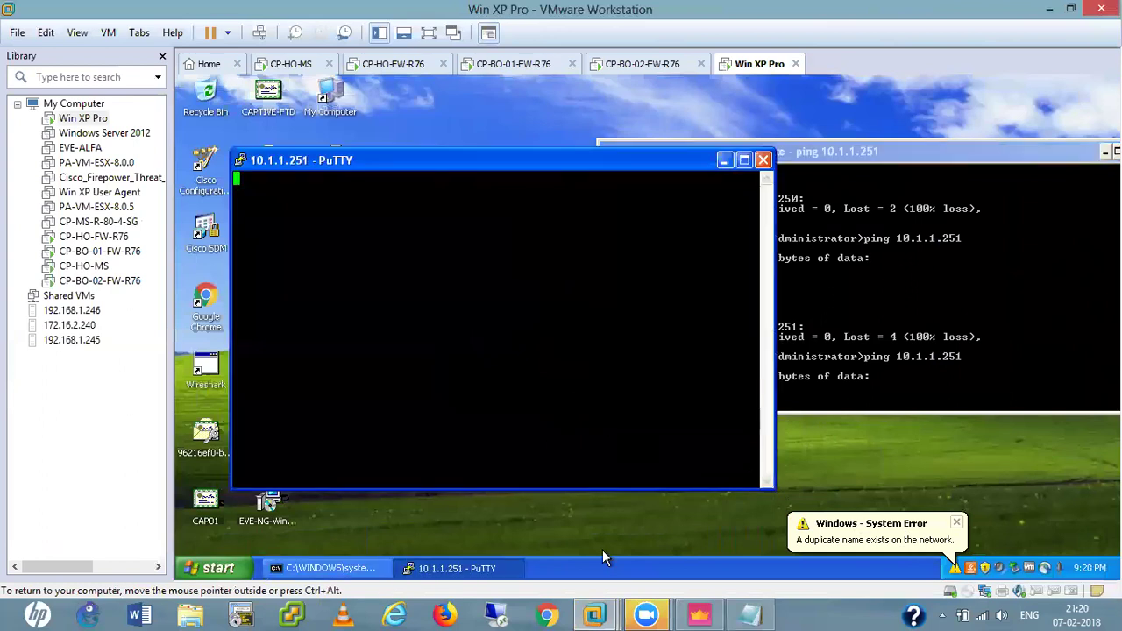
pyautogui.click(700, 614)
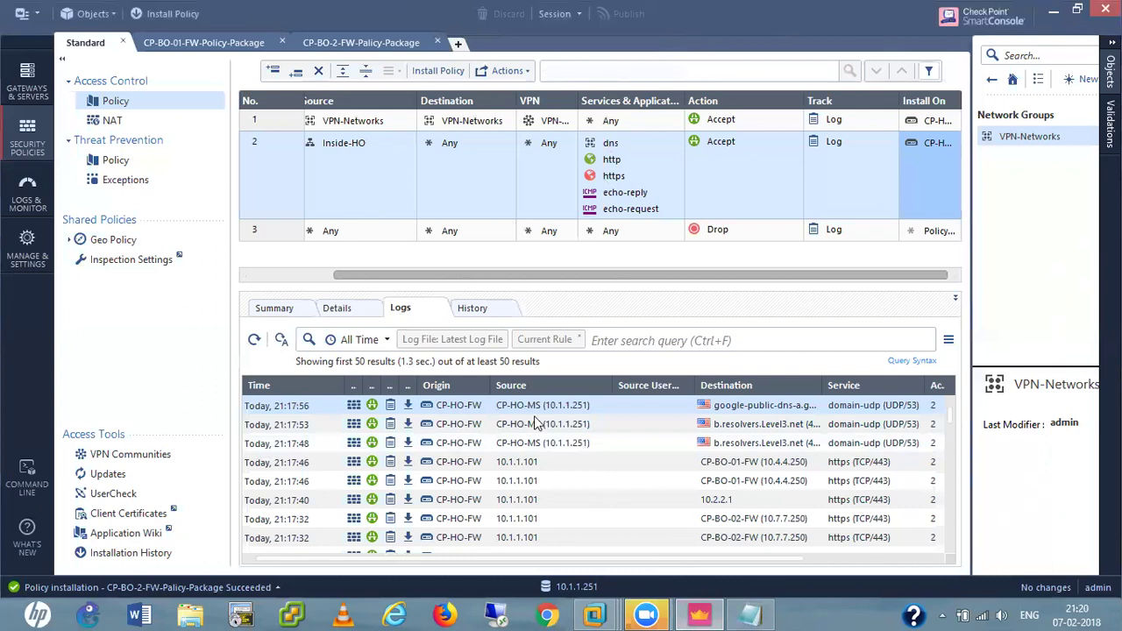
# Search the CP-BO-01-FW-Policy-Package logs for 10.4.4.101.
pyautogui.click(204, 42)
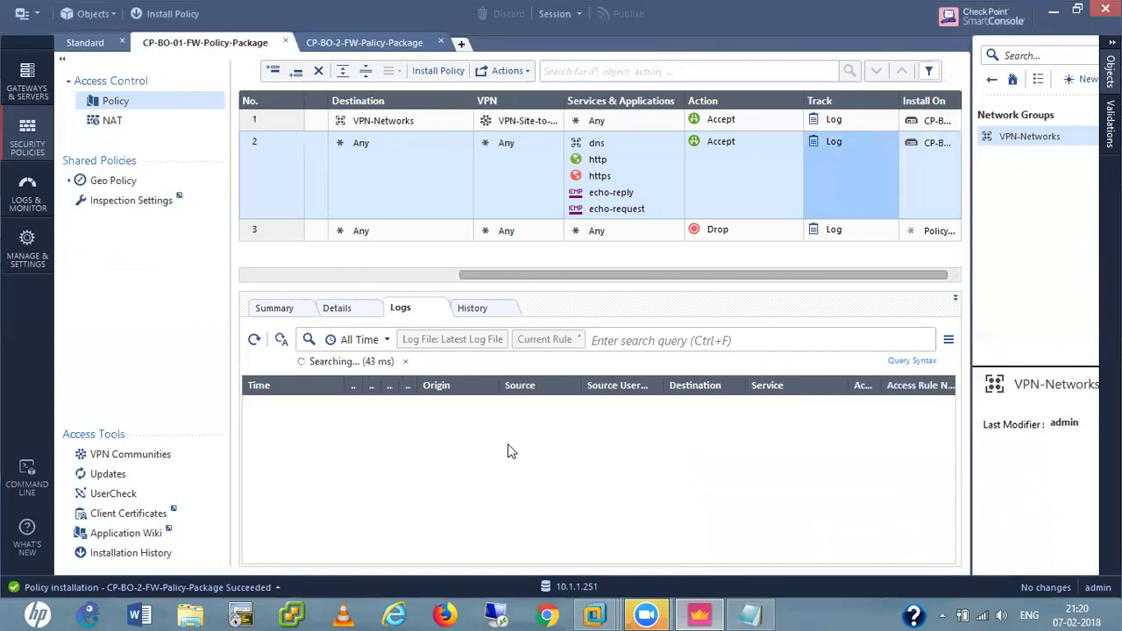
pyautogui.click(621, 338)
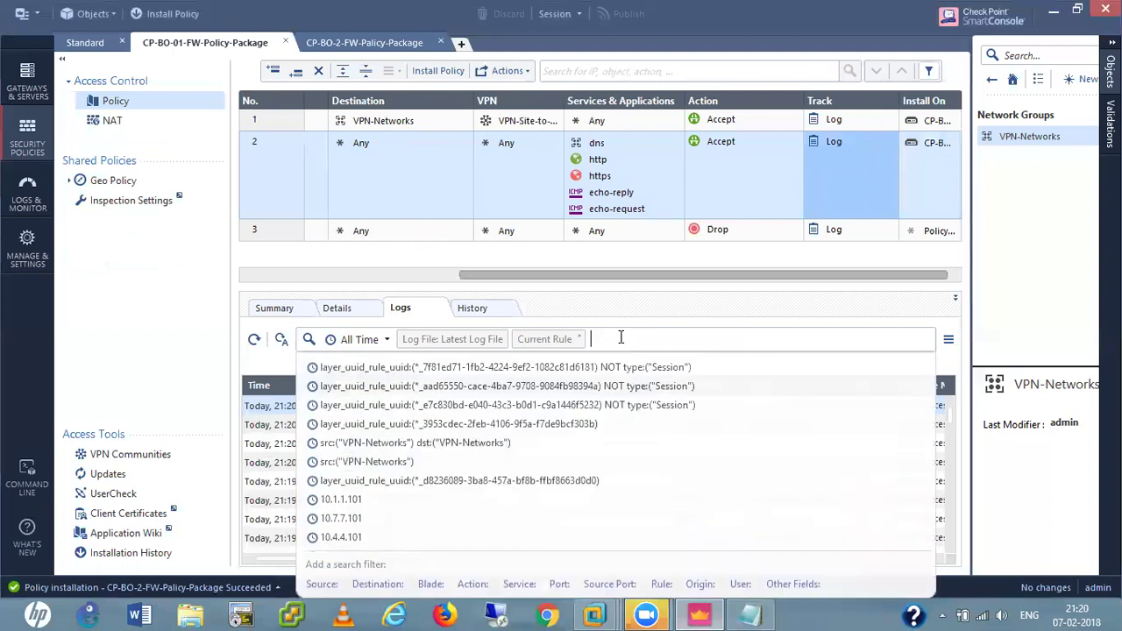
pyautogui.write('10.')
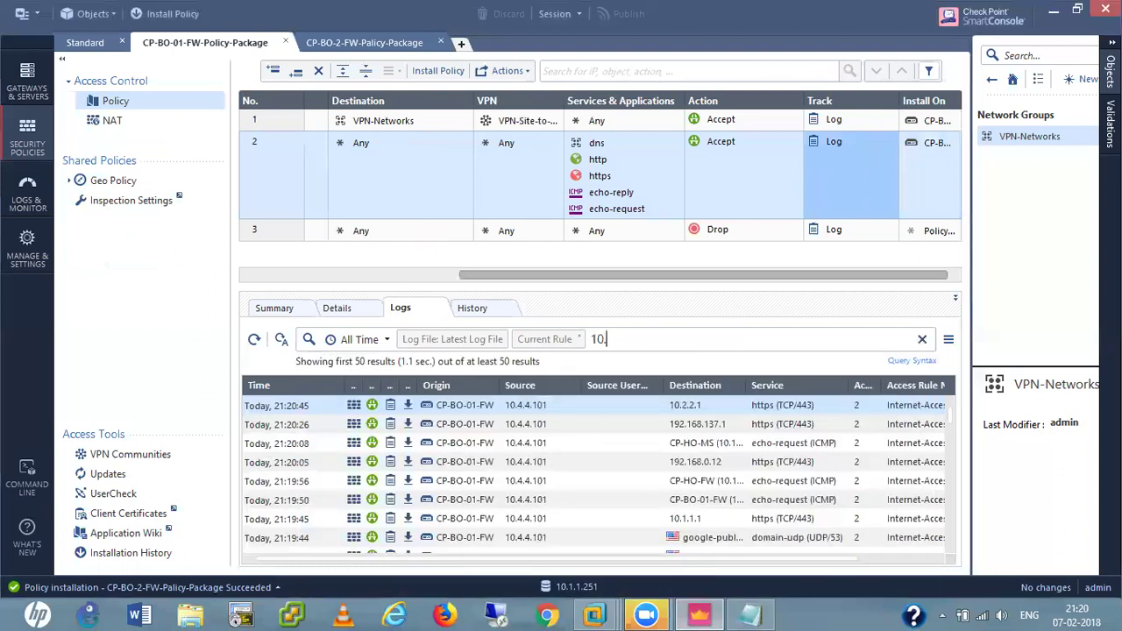
pyautogui.write('4.4.101')
pyautogui.press('Return')
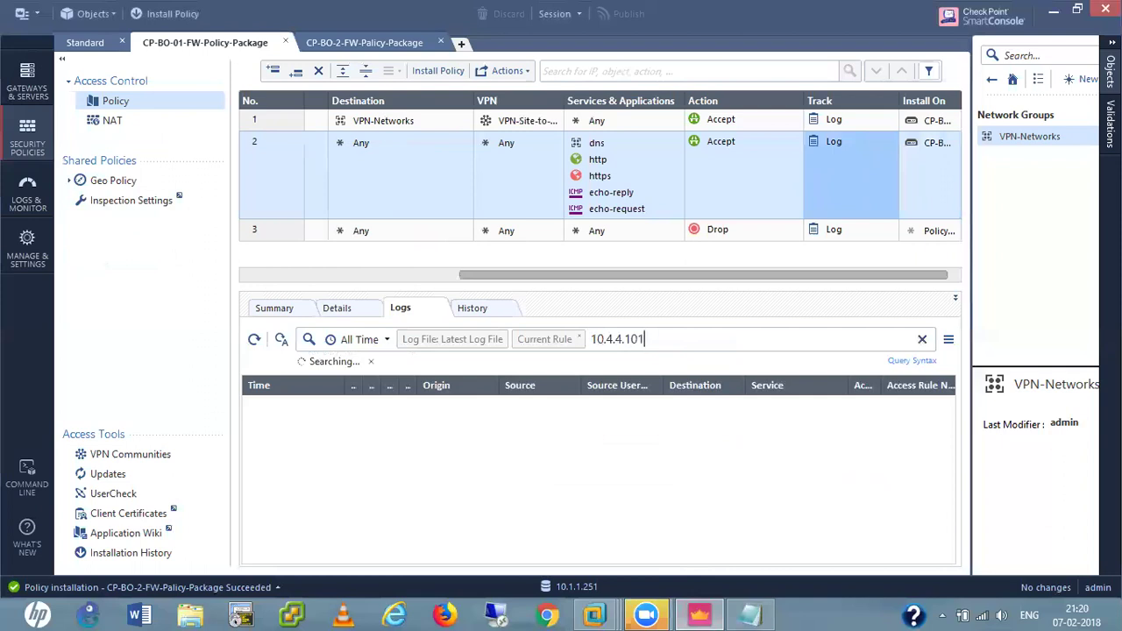
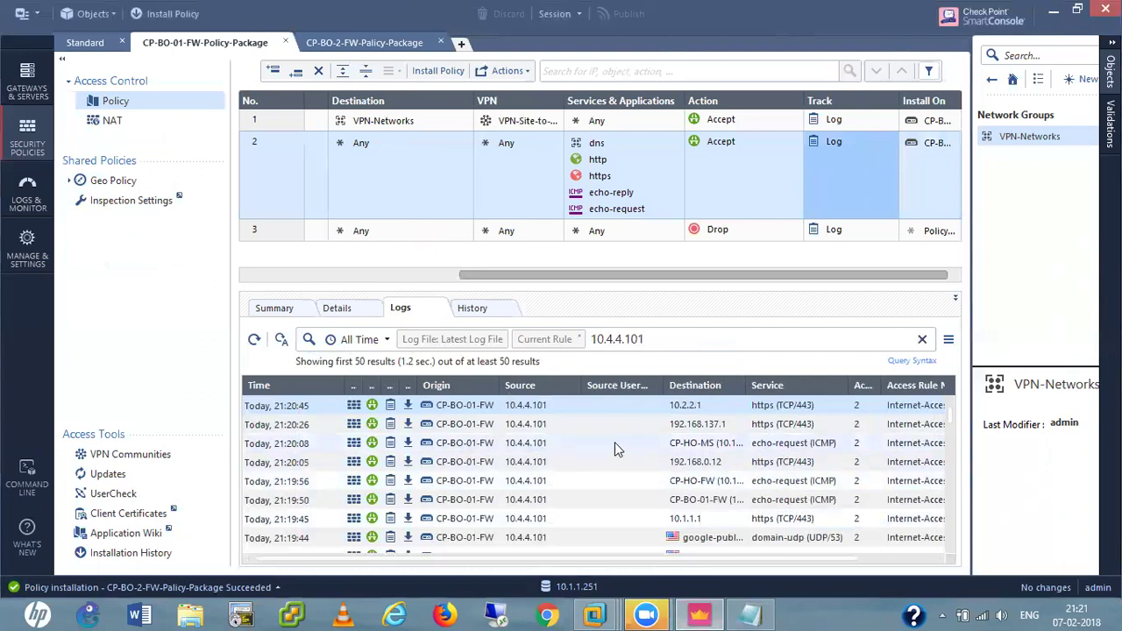
# Widen the Destination, Service and Access Rule Name log columns and return to the 10.4.4.101 search box.
pyautogui.moveTo(744, 386); pyautogui.dragTo(779, 387)
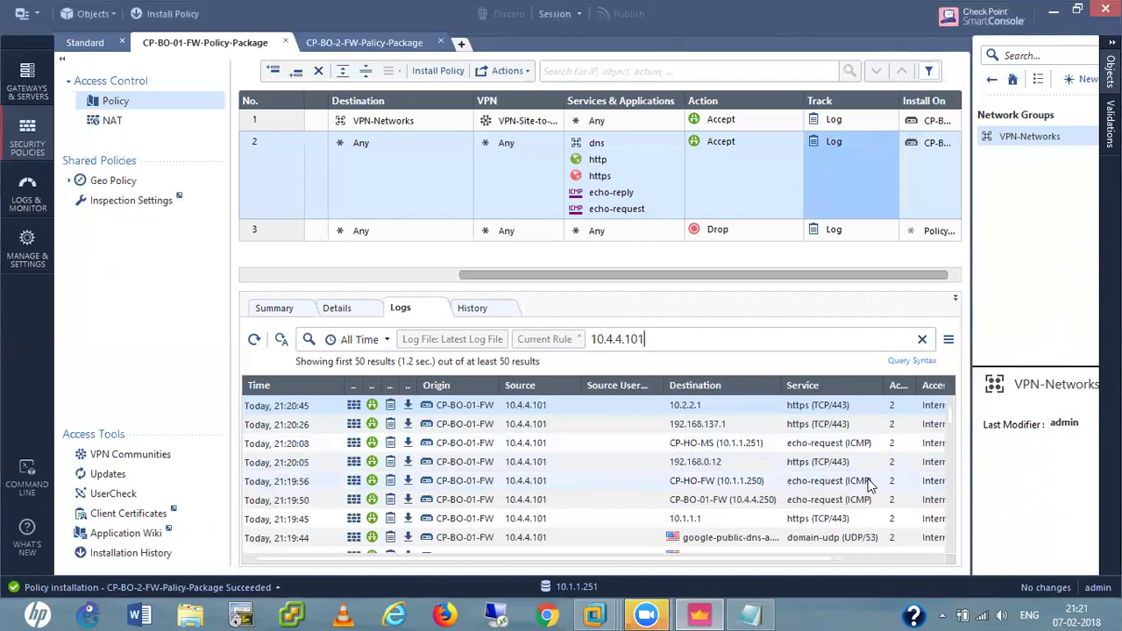
pyautogui.scroll(-3, 674, 498)
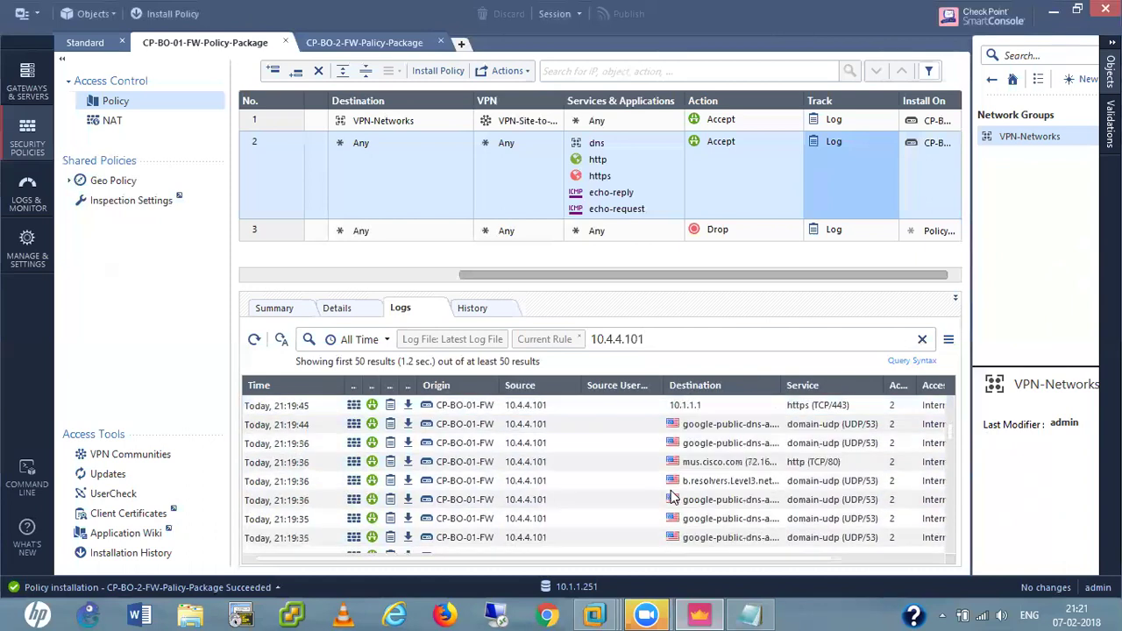
pyautogui.scroll(1, 674, 497)
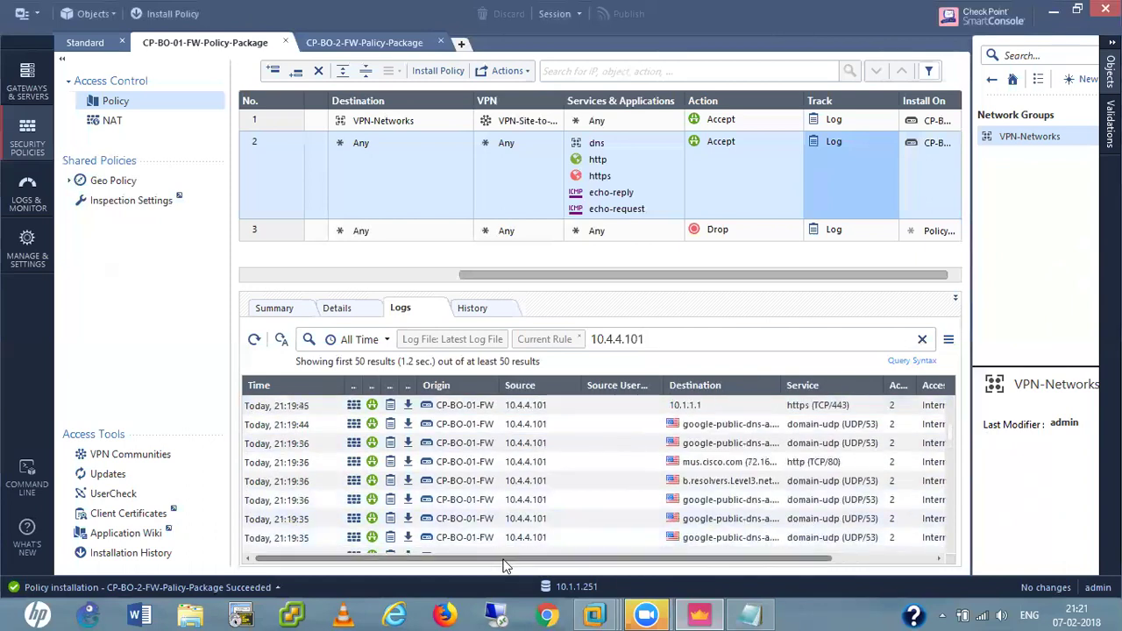
pyautogui.moveTo(500, 559); pyautogui.dragTo(601, 560)
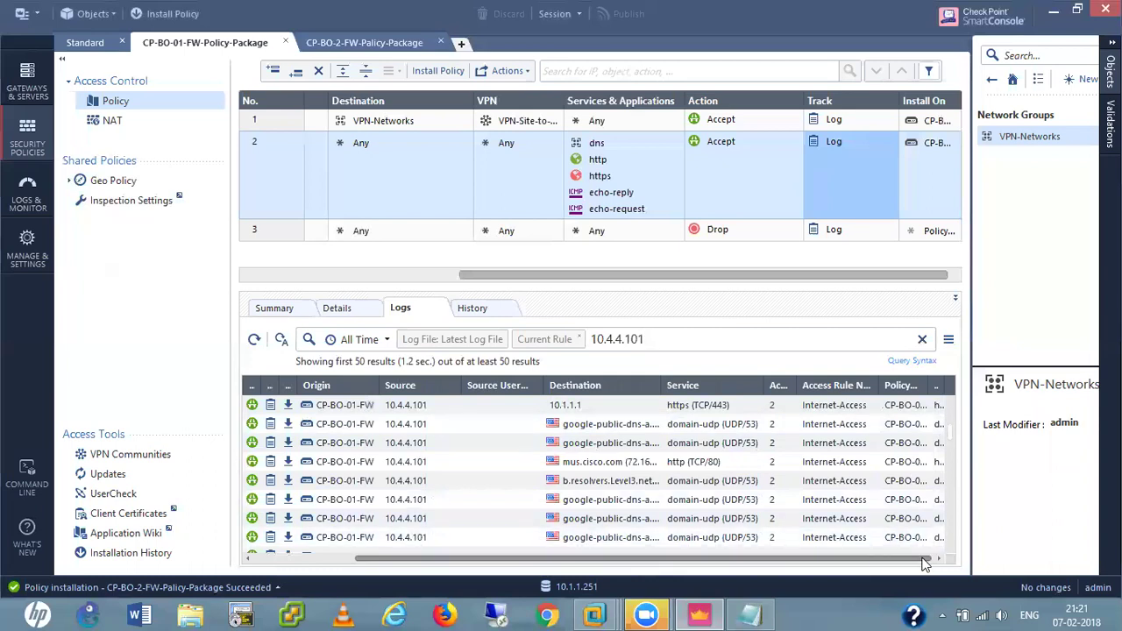
pyautogui.moveTo(766, 385); pyautogui.dragTo(826, 385)
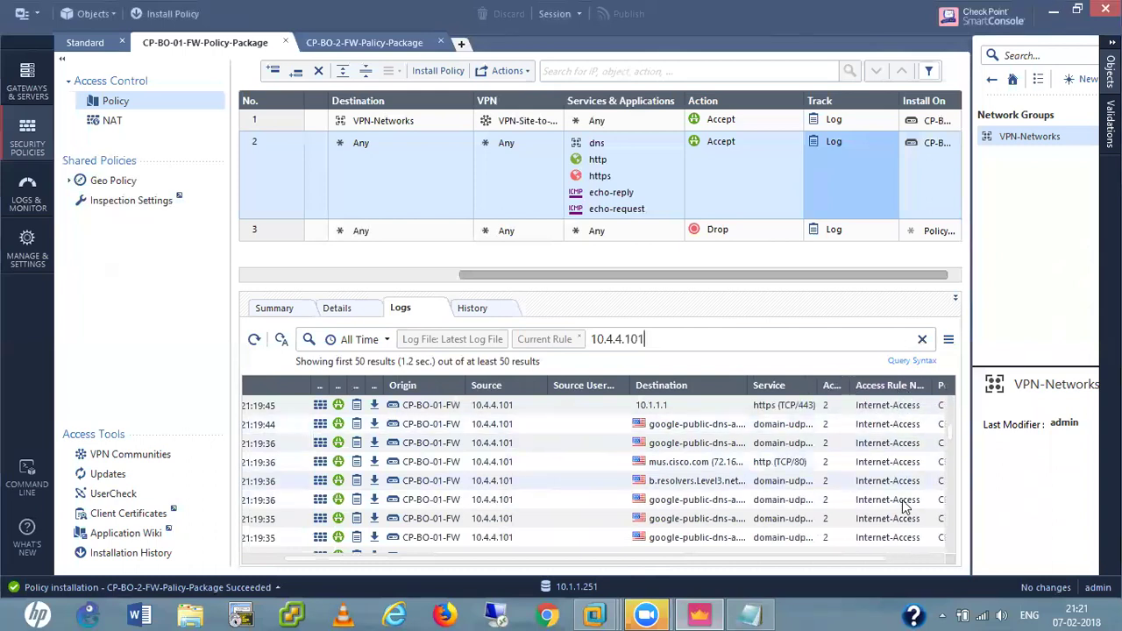
pyautogui.click(915, 558)
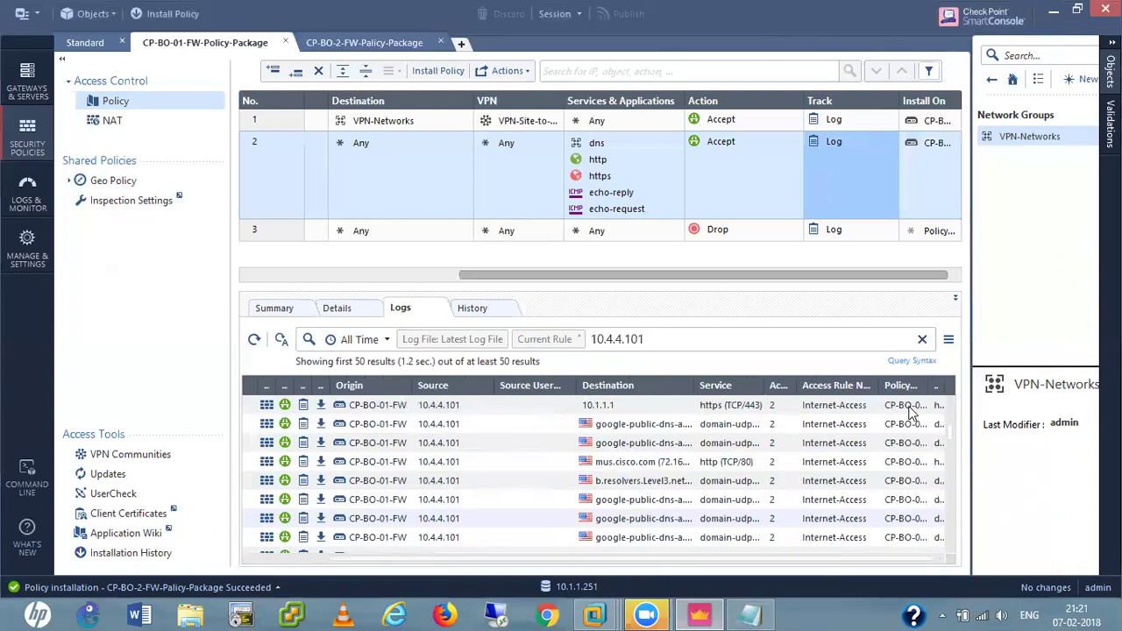
pyautogui.moveTo(882, 385)
pyautogui.mouseDown()
pyautogui.moveTo(949, 386)
pyautogui.moveTo(868, 386)
pyautogui.mouseUp()
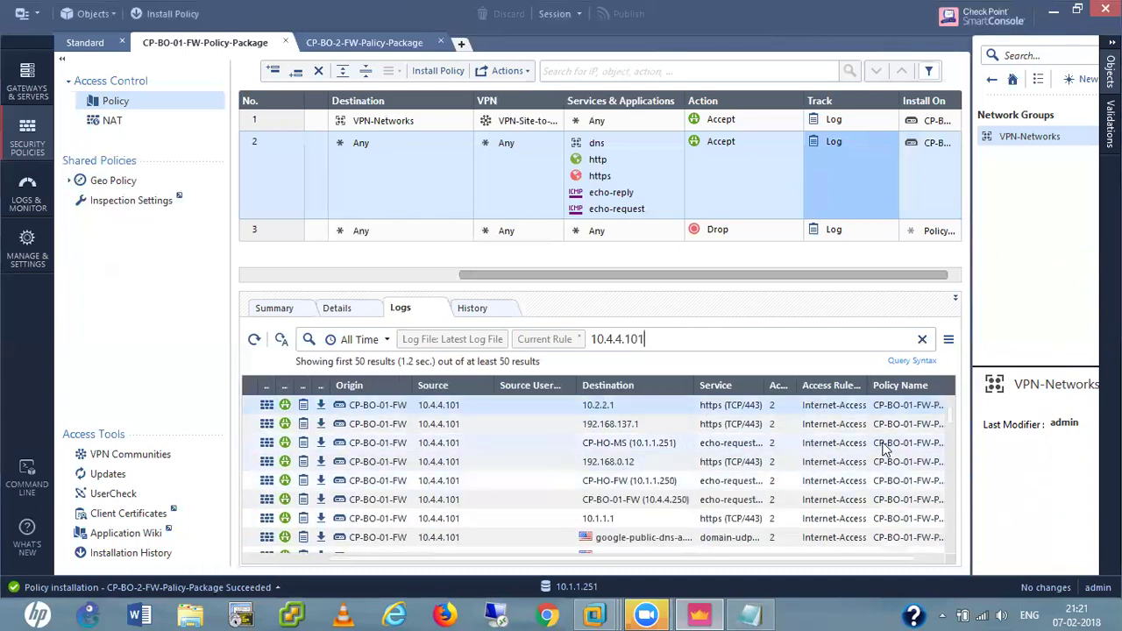
pyautogui.moveTo(741, 565)
pyautogui.moveTo(736, 566); pyautogui.dragTo(844, 565)
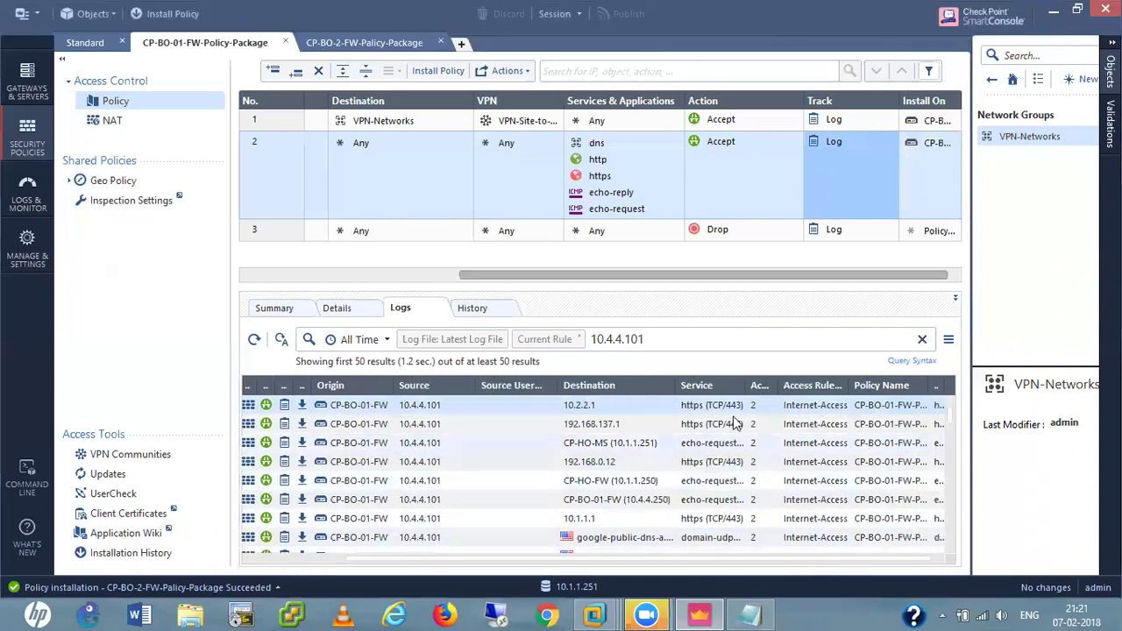
pyautogui.click(662, 340)
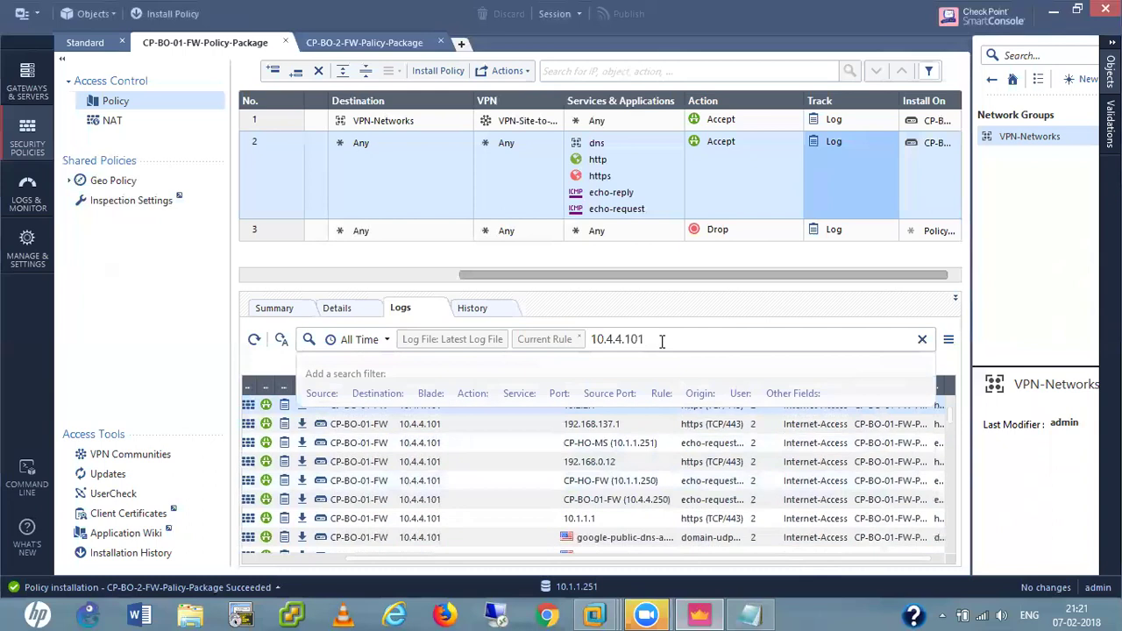
# Rerun the 10.4.4.101 log search and scroll the rule table left to show Name and Source.
pyautogui.press('Return')
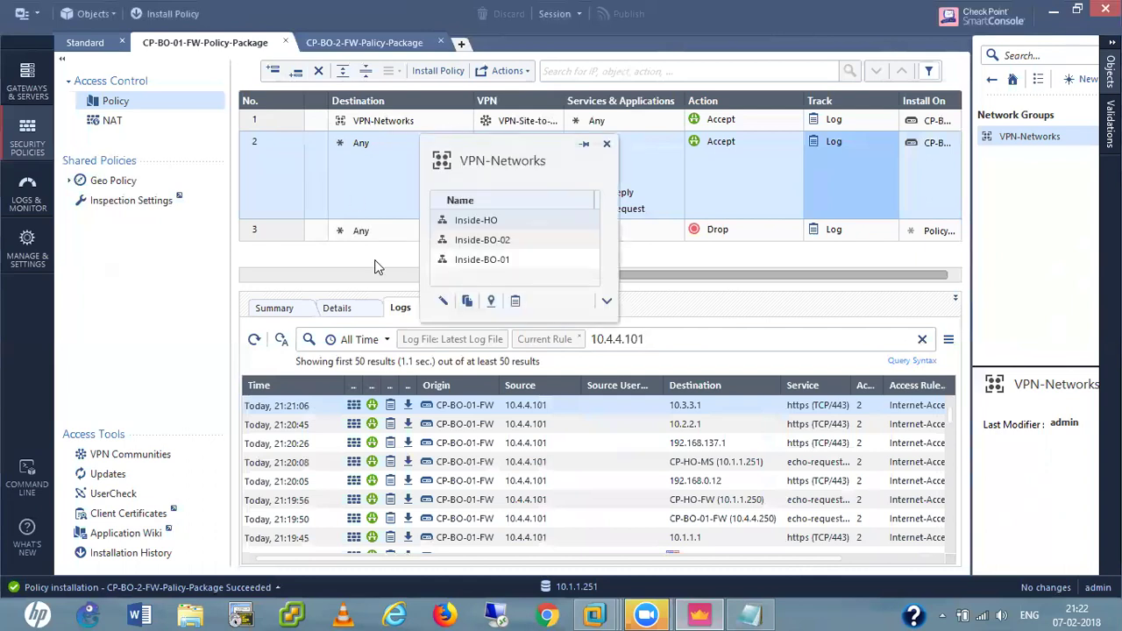
pyautogui.moveTo(500, 281); pyautogui.dragTo(266, 279)
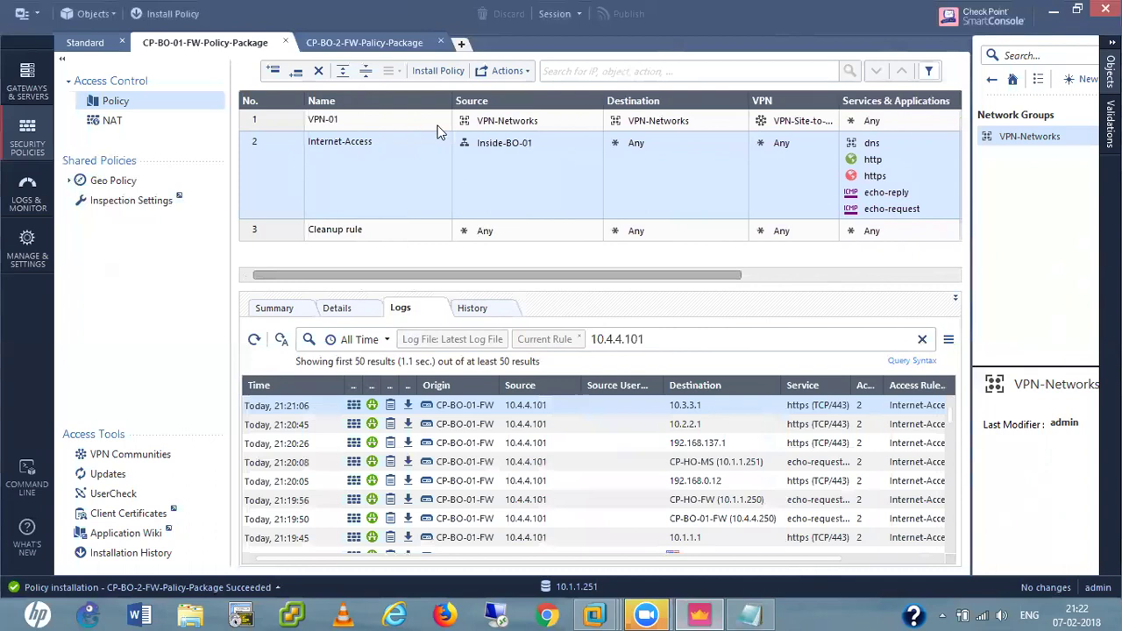
pyautogui.moveTo(409, 280); pyautogui.dragTo(372, 278)
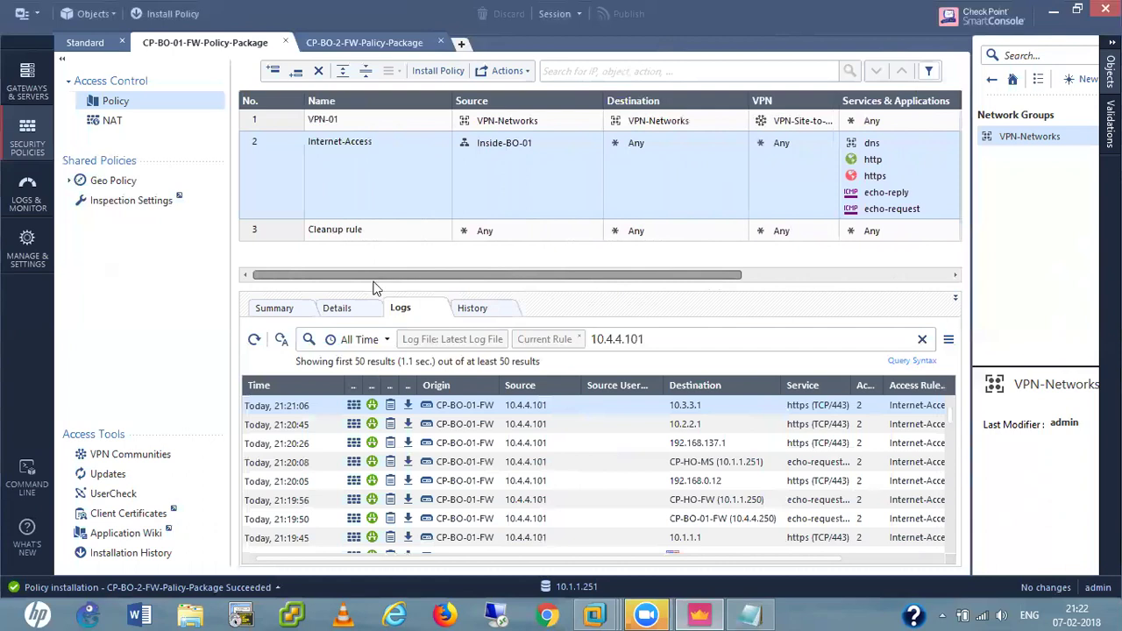
# Dismiss the PuTTY 'Connection timed out' error and close the failed session.
pyautogui.click(699, 614)
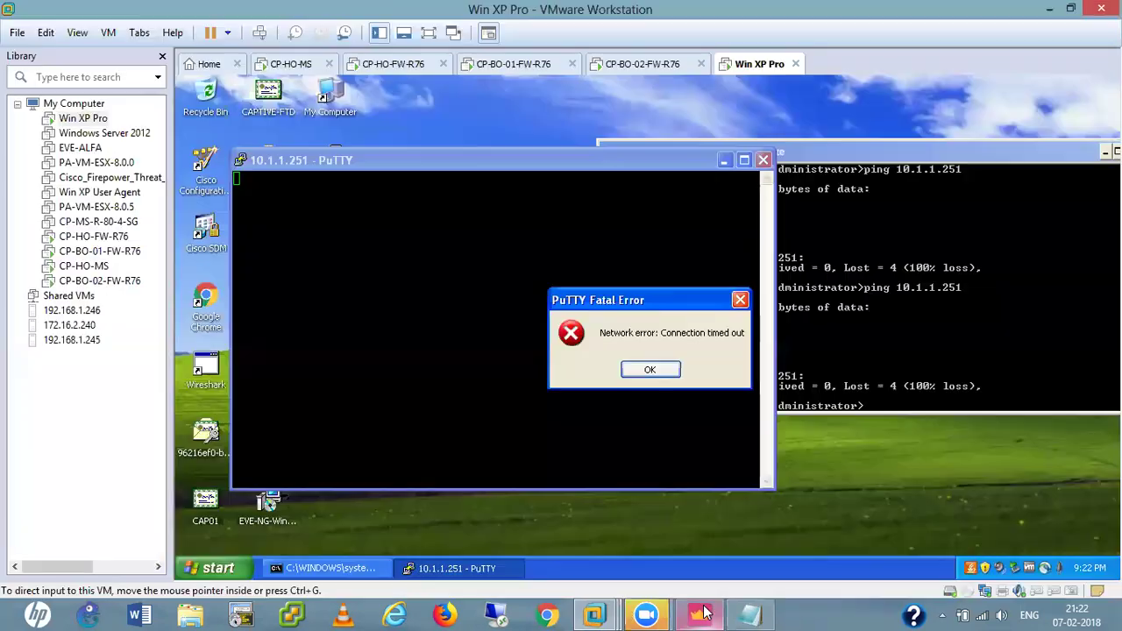
pyautogui.click(650, 370)
pyautogui.click(764, 160)
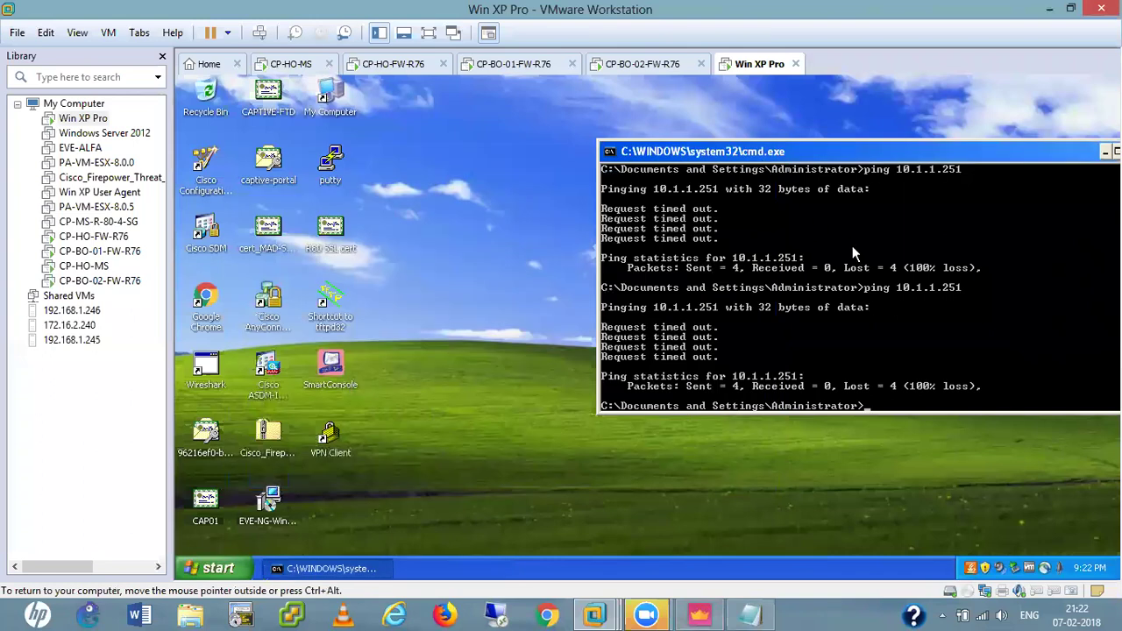
# Run arp -a in the XP command prompt to list the ARP cache.
pyautogui.press('Return')
pyautogui.press('Return')
pyautogui.press('Return')
pyautogui.press('Return')
pyautogui.press('Return')
pyautogui.press('Return')
pyautogui.press('Return')
pyautogui.press('Return')
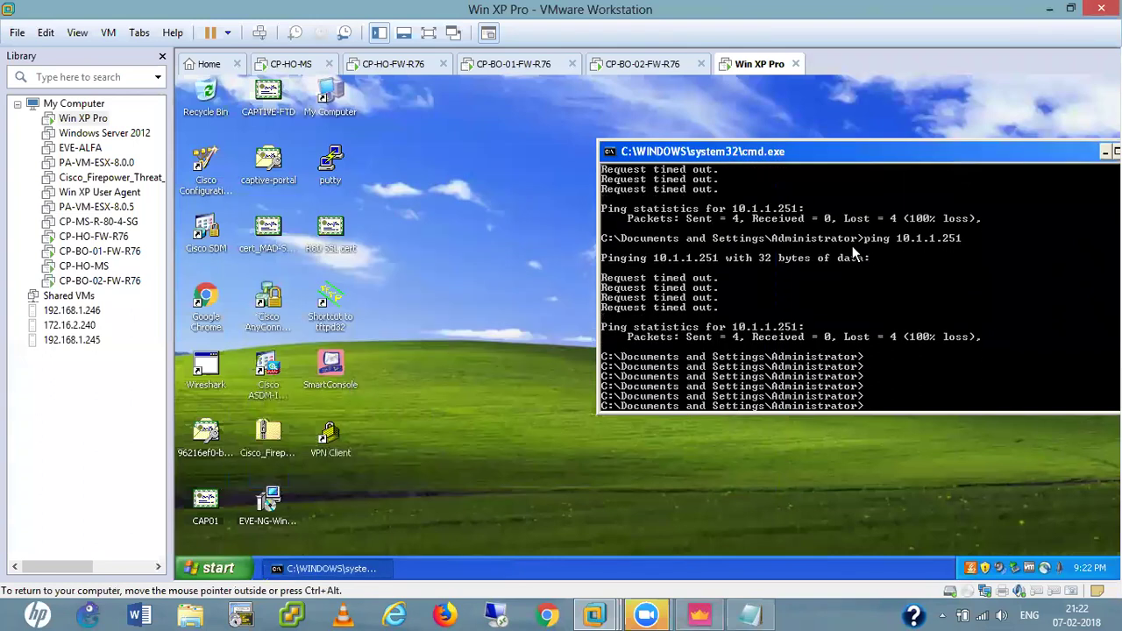
pyautogui.write('rp')
pyautogui.press('BackSpace')
pyautogui.press('BackSpace')
pyautogui.write('arp')
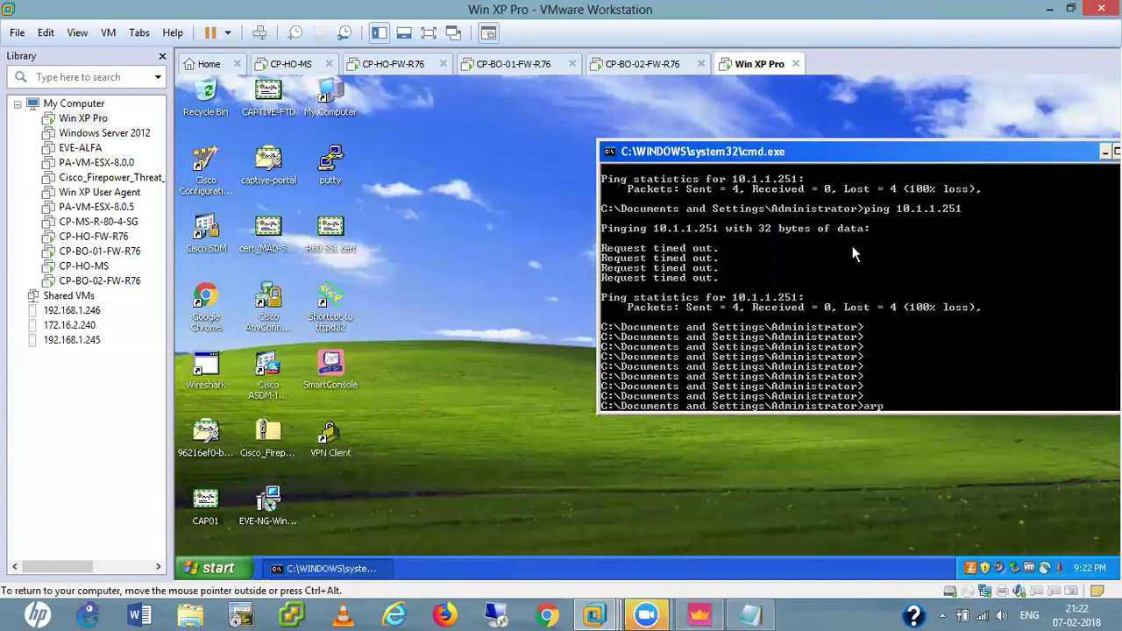
pyautogui.write(' -a')
pyautogui.press('Return')
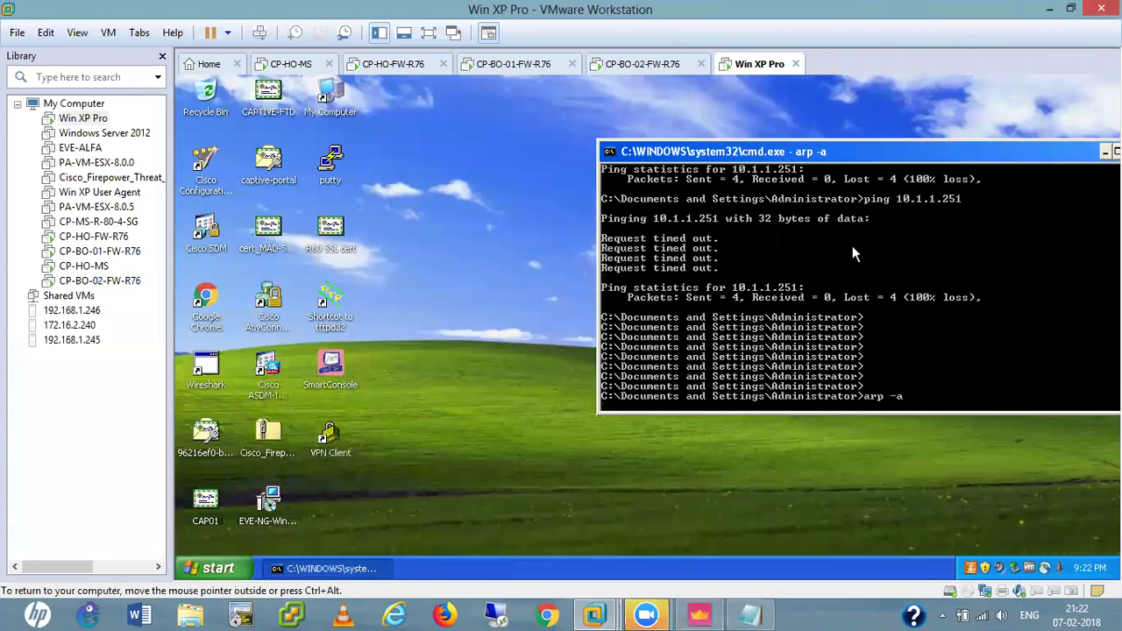
pyautogui.press('Return')
pyautogui.press('Return')
pyautogui.press('Return')
pyautogui.press('Return')
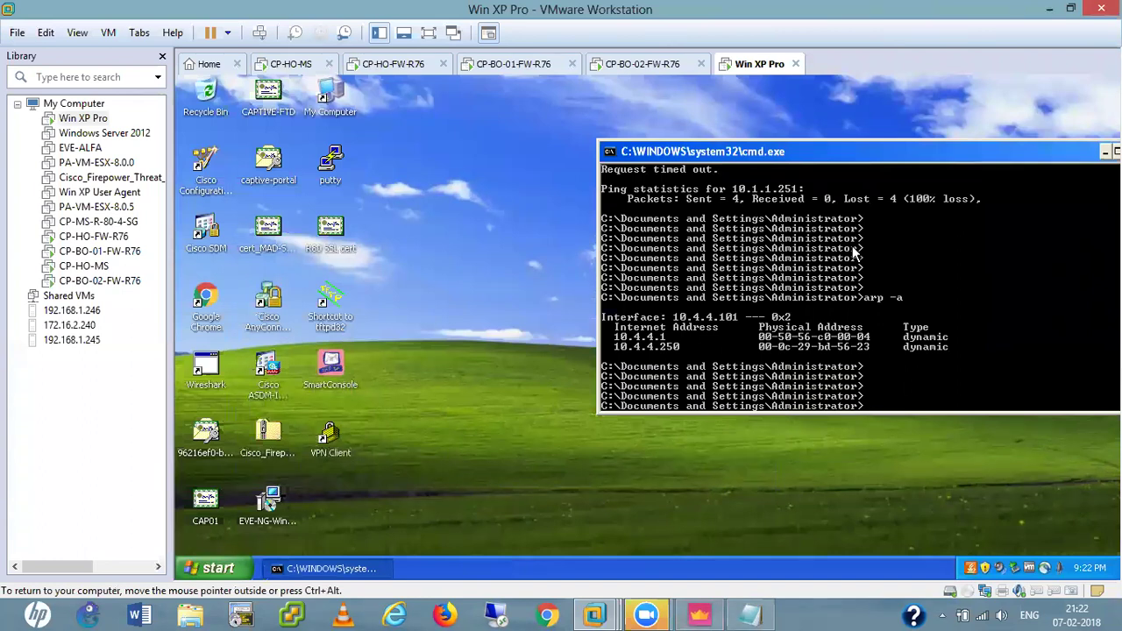
# Switch to the CP-HO-MS console and bring up its login prompt.
pyautogui.click(298, 70)
pyautogui.hotkey('ctrl', 'g')
pyautogui.press('Return')
# Log in to CP-HO-MS as admin and display its routing table with show route.
pyautogui.write('admin')
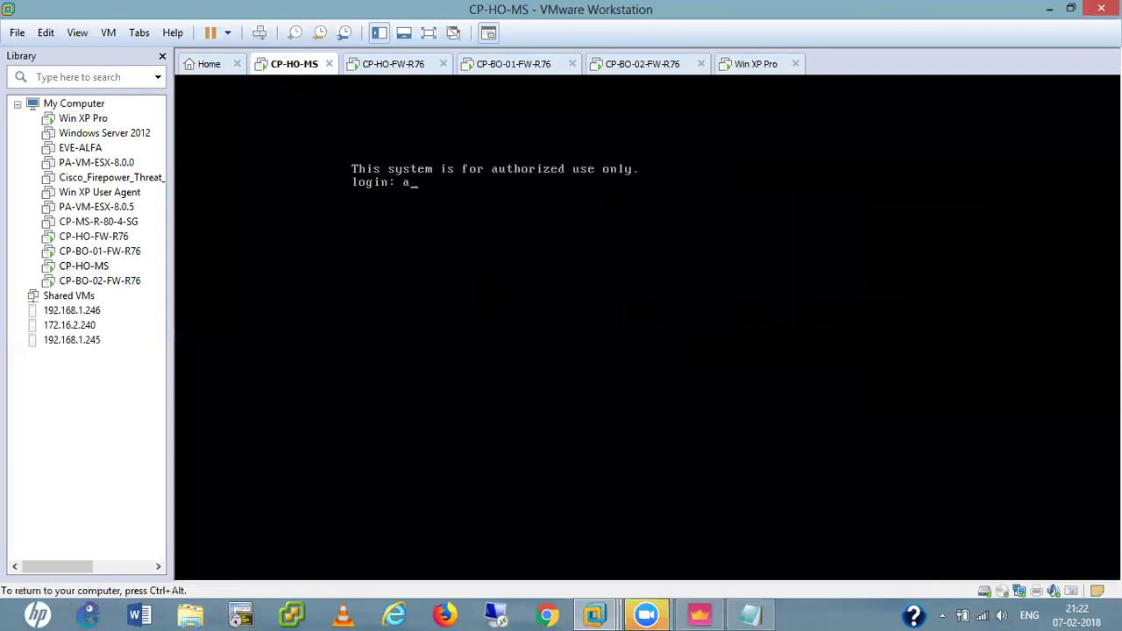
pyautogui.press('Return')
pyautogui.press('Return')
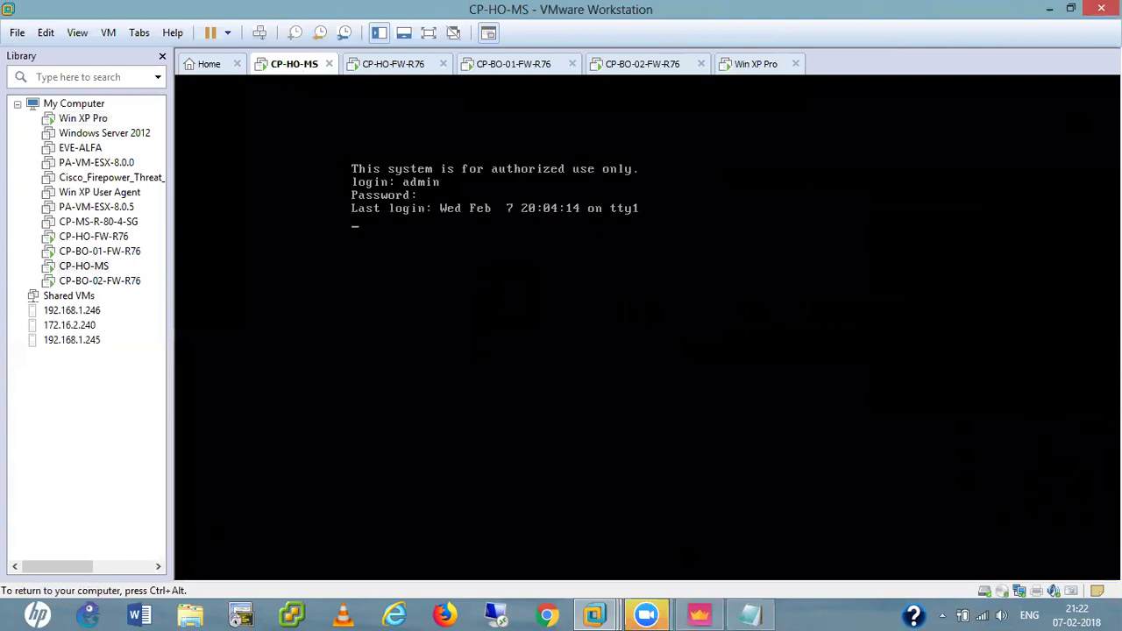
pyautogui.press('Return')
pyautogui.press('Return')
pyautogui.press('Return')
pyautogui.press('Return')
pyautogui.write('ping')
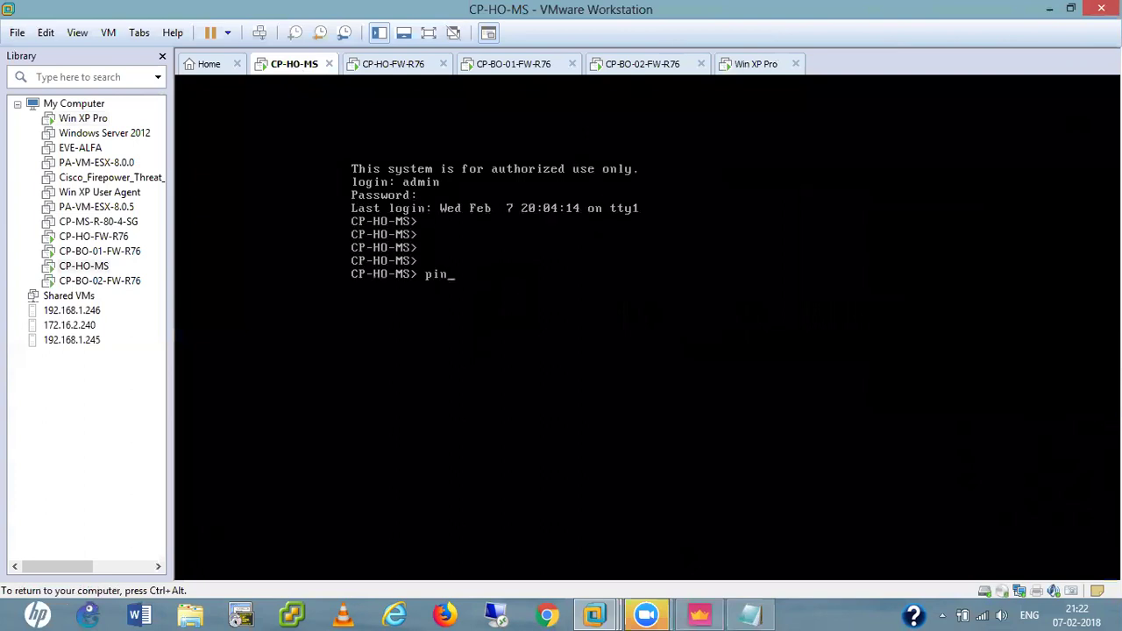
pyautogui.press('BackSpace')
pyautogui.press('BackSpace')
pyautogui.press('BackSpace')
pyautogui.press('BackSpace')
pyautogui.write('sho')
pyautogui.press('Tab')
pyautogui.write('ro')
pyautogui.press('Tab')
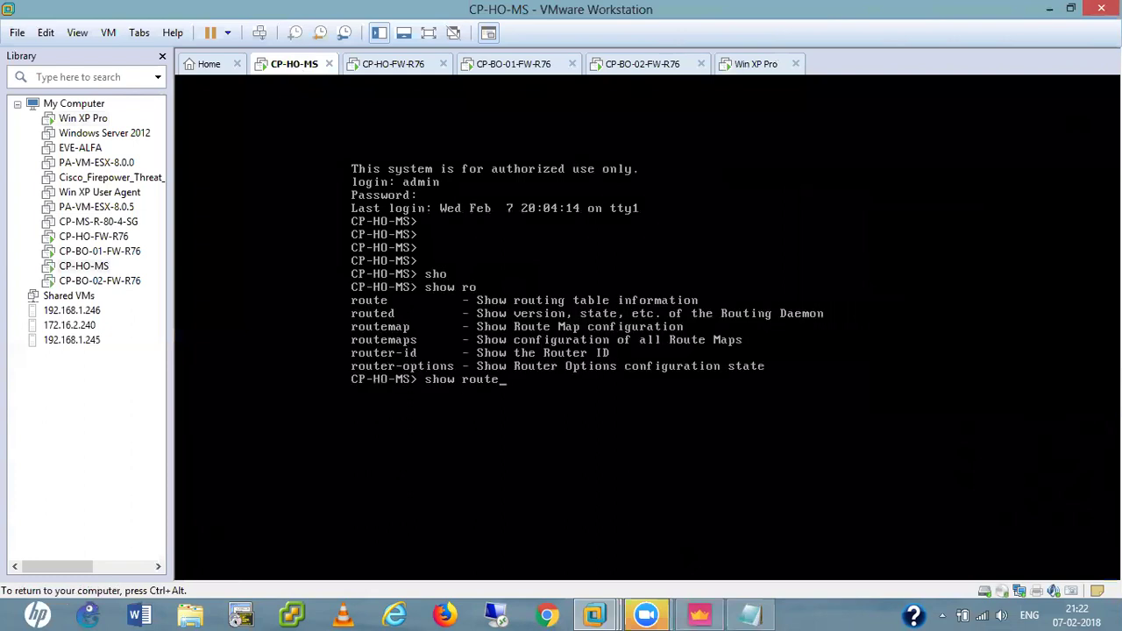
pyautogui.press('Return')
pyautogui.press('Return')
pyautogui.press('Return')
pyautogui.press('Return')
pyautogui.press('Return')
pyautogui.press('Return')
pyautogui.press('Return')
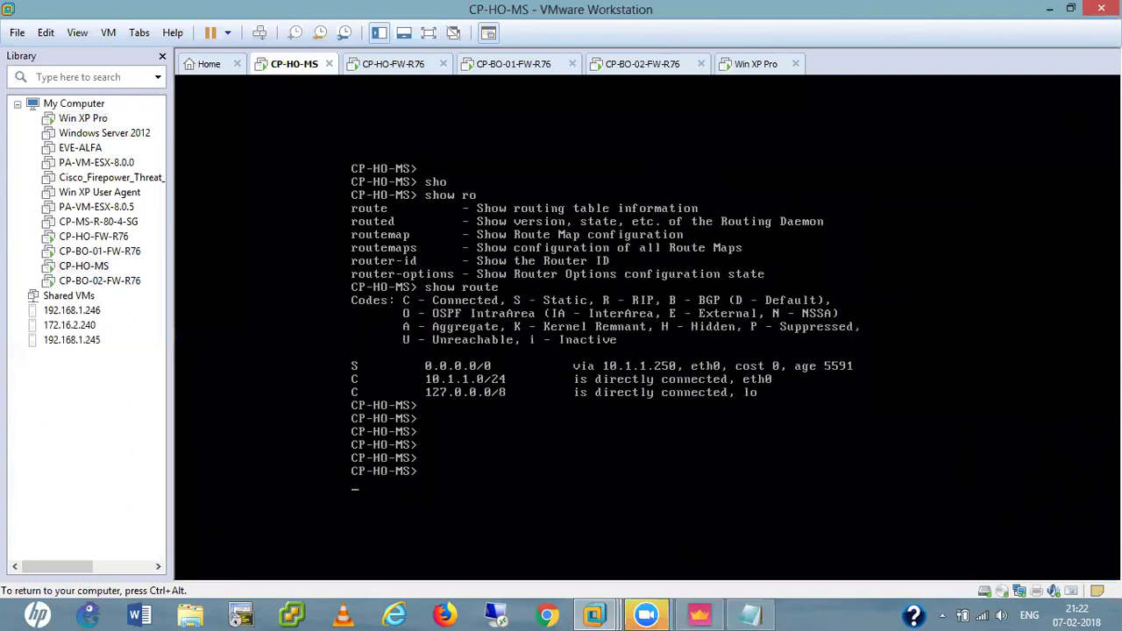
# Start a ping from CP-HO-MS to branch host 10.4.4.101.
pyautogui.write('ping ')
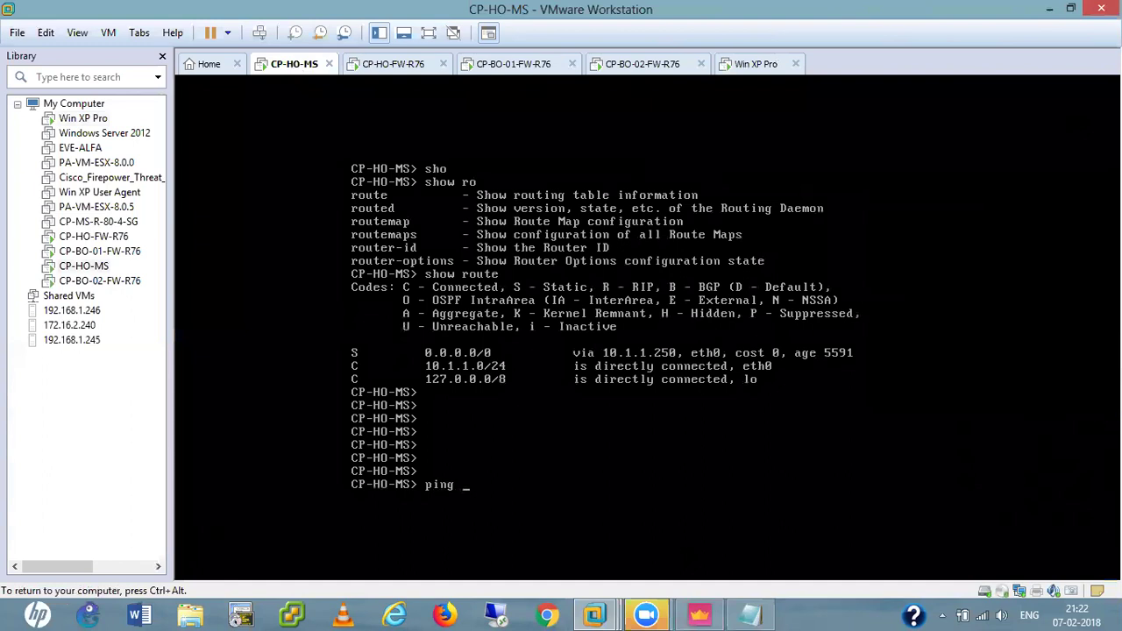
pyautogui.write('1')
pyautogui.write('10.4.4.2')
pyautogui.write('5')
pyautogui.press('BackSpace')
pyautogui.press('BackSpace')
pyautogui.write('101')
pyautogui.press('Return')
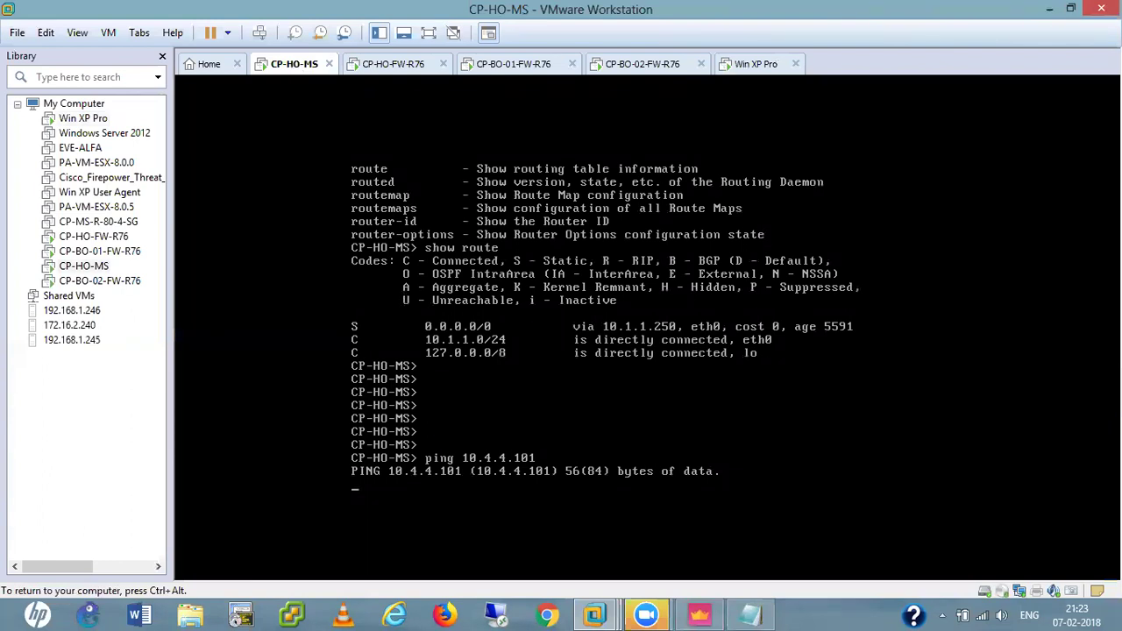
# Release the VM input and bring SmartConsole back to the front.
pyautogui.hotkey('ctrl', 'alt')
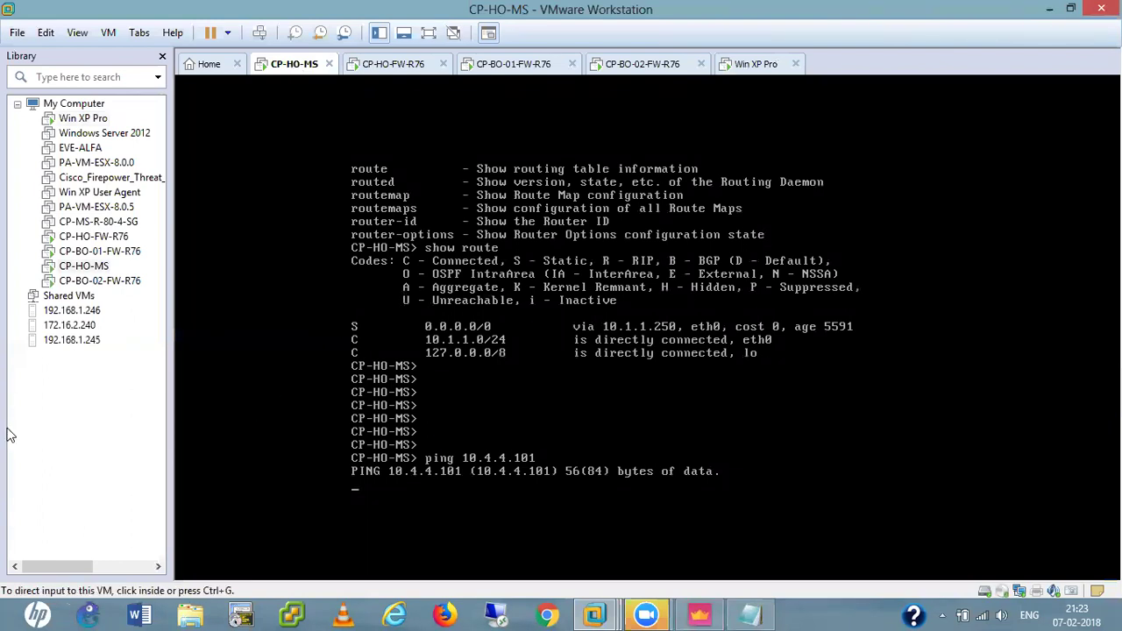
pyautogui.click(66, 419)
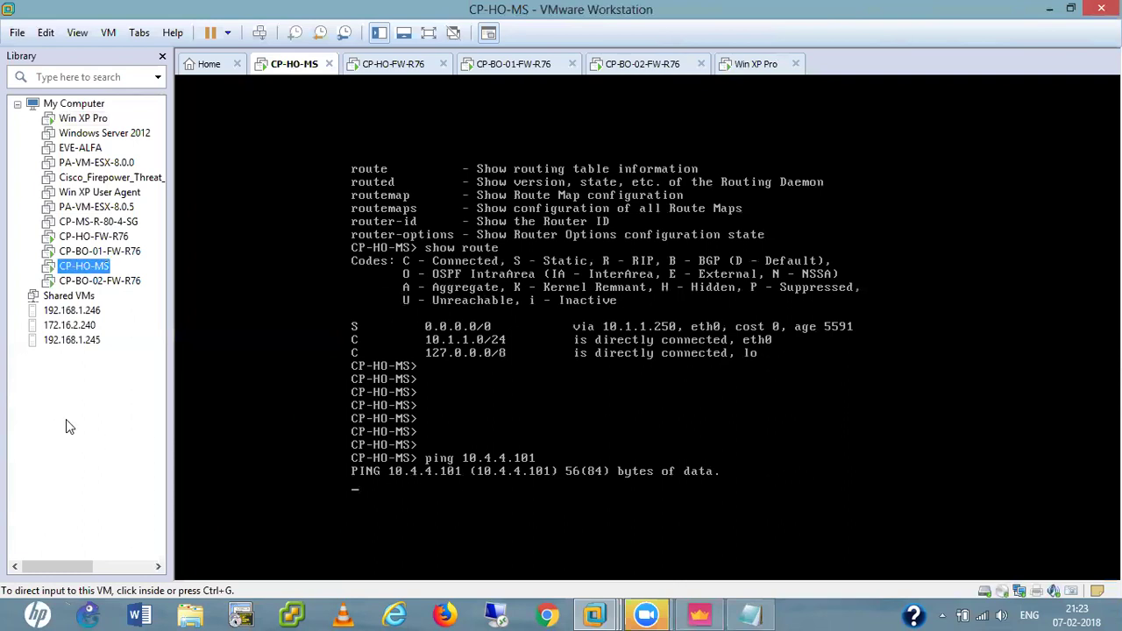
pyautogui.click(697, 614)
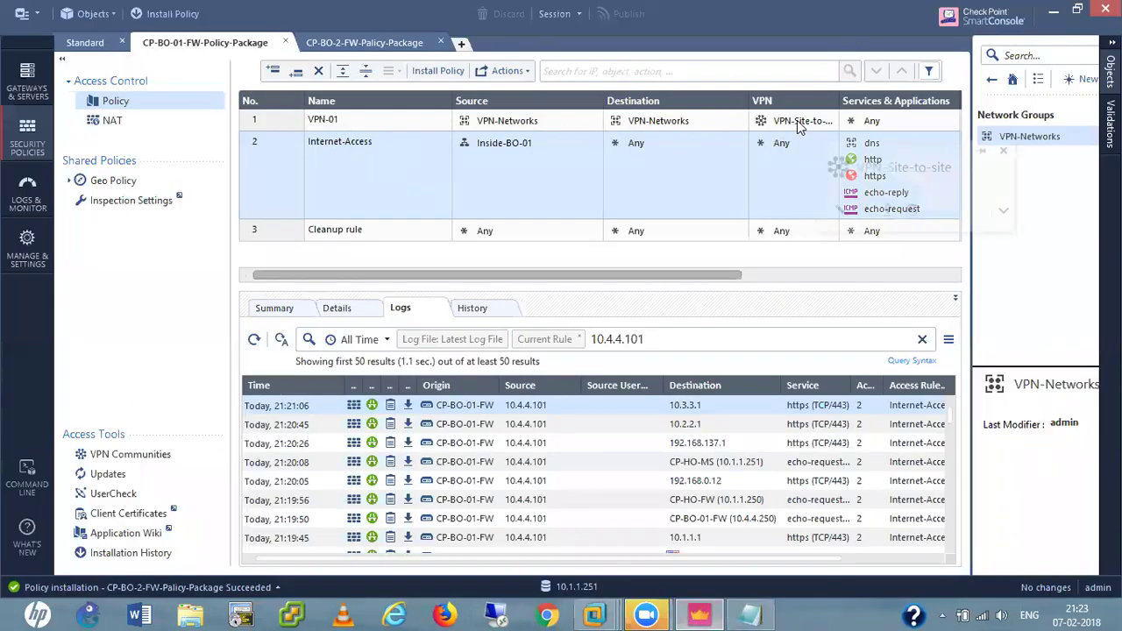
pyautogui.moveTo(797, 120)
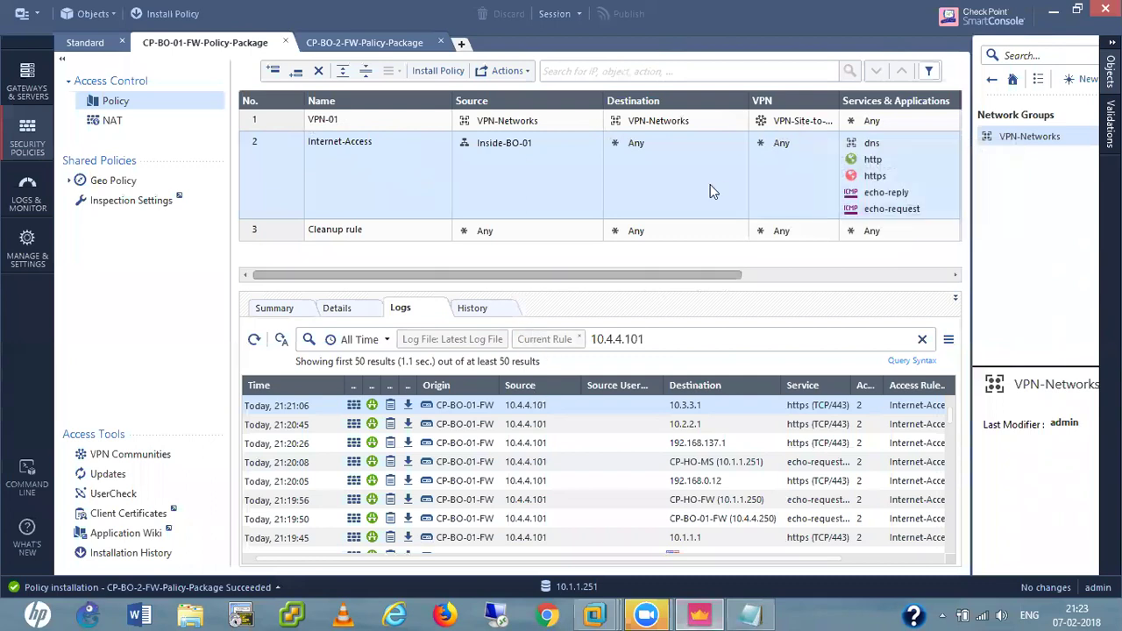
pyautogui.click(797, 121)
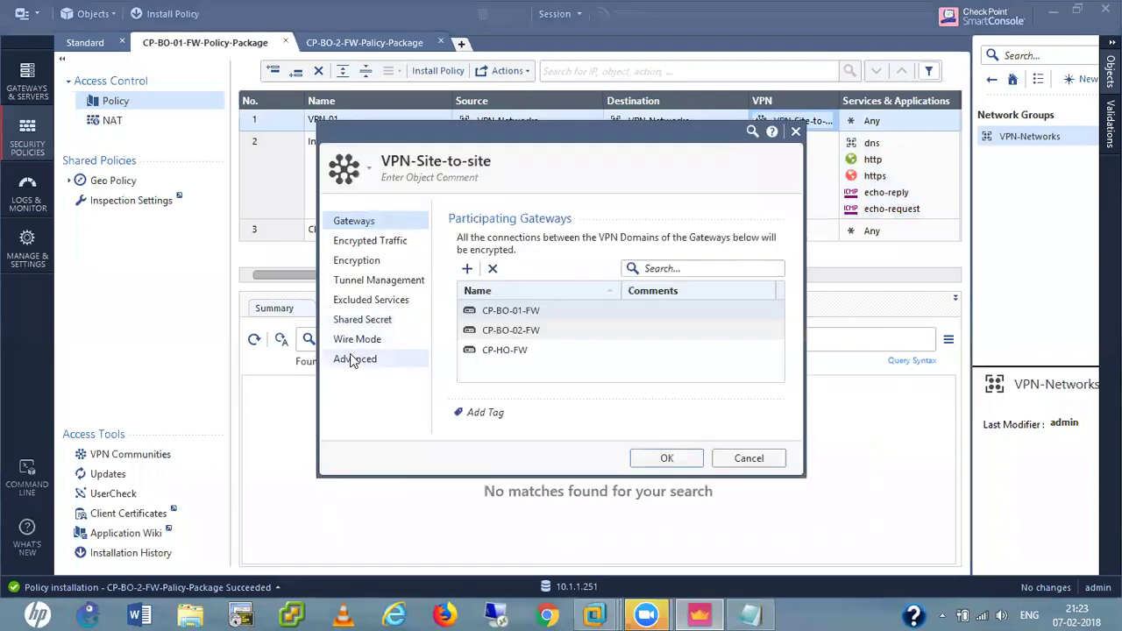
pyautogui.click(352, 361)
pyautogui.click(493, 347)
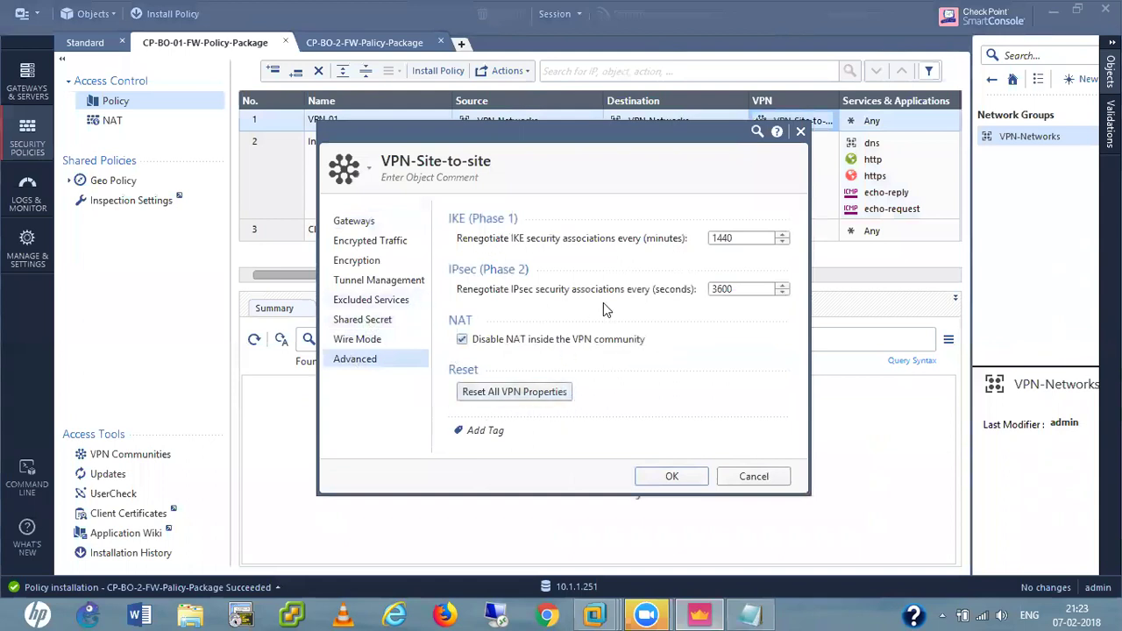
pyautogui.click(364, 320)
pyautogui.click(368, 300)
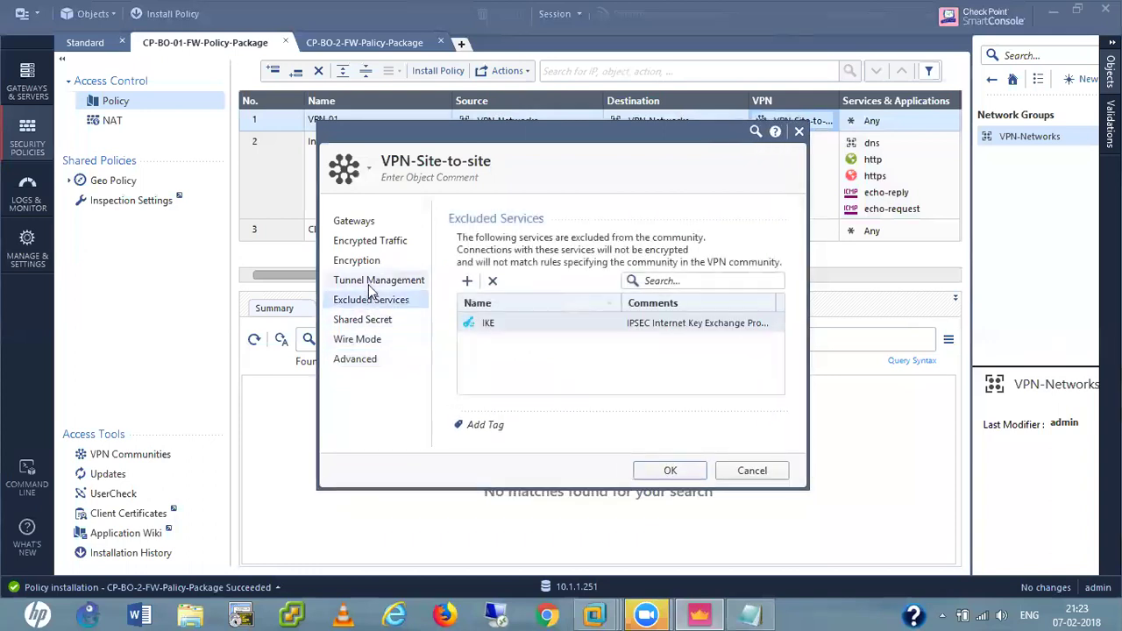
pyautogui.click(373, 282)
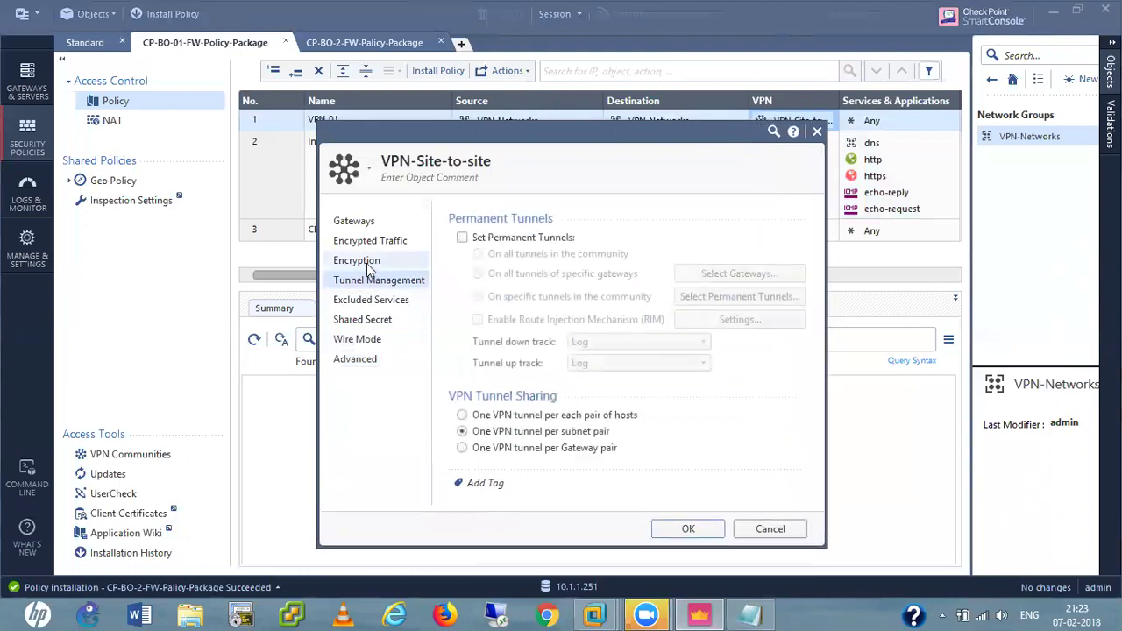
pyautogui.click(368, 270)
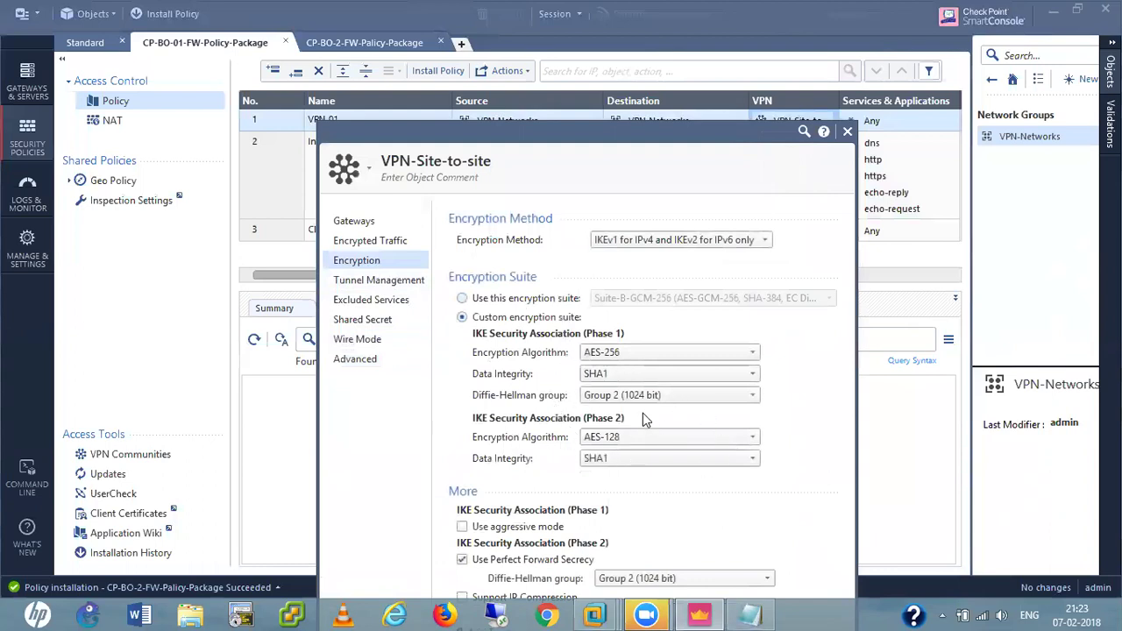
pyautogui.click(374, 242)
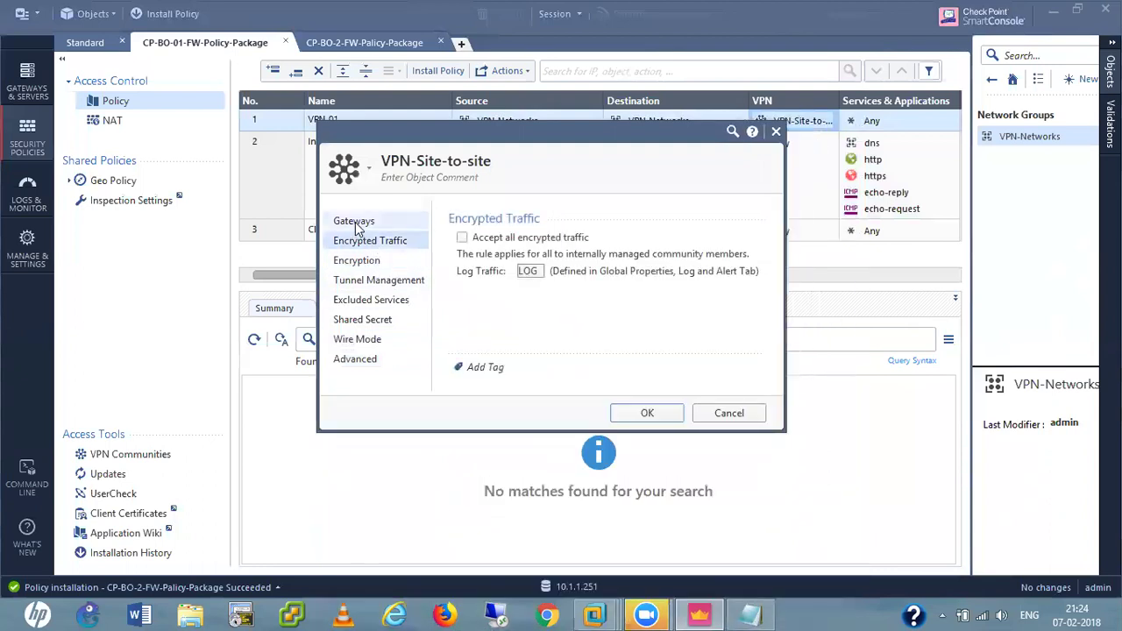
pyautogui.click(354, 221)
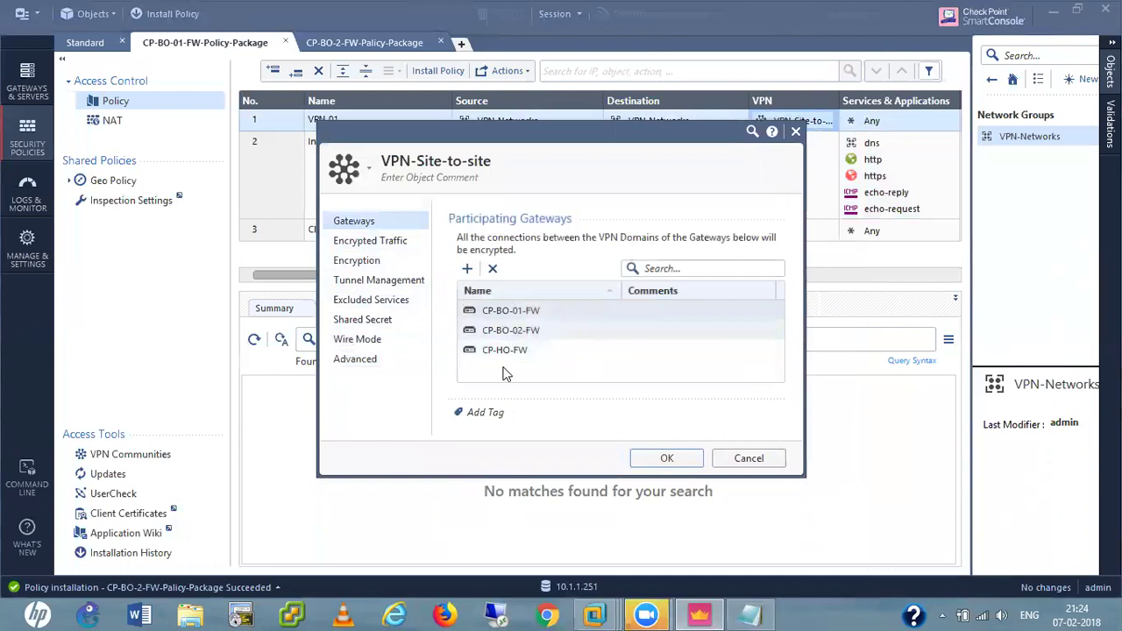
pyautogui.click(751, 460)
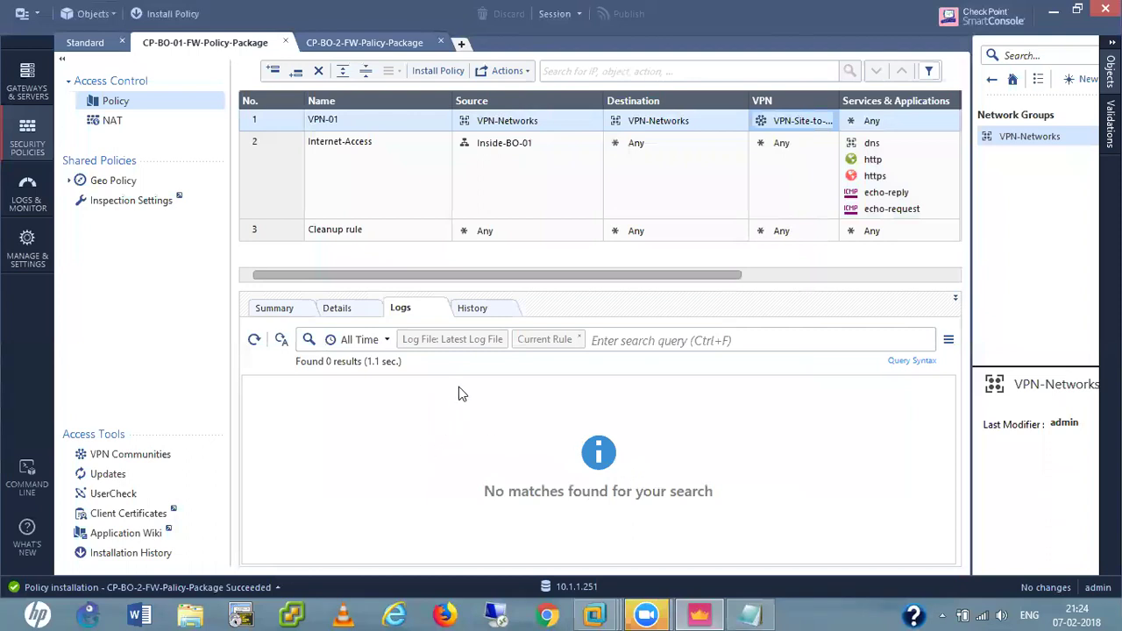
# Stop the CP-HO-MS ping to 10.4.4.101 showing 100% packet loss, then minimize VMware Workstation.
pyautogui.click(709, 614)
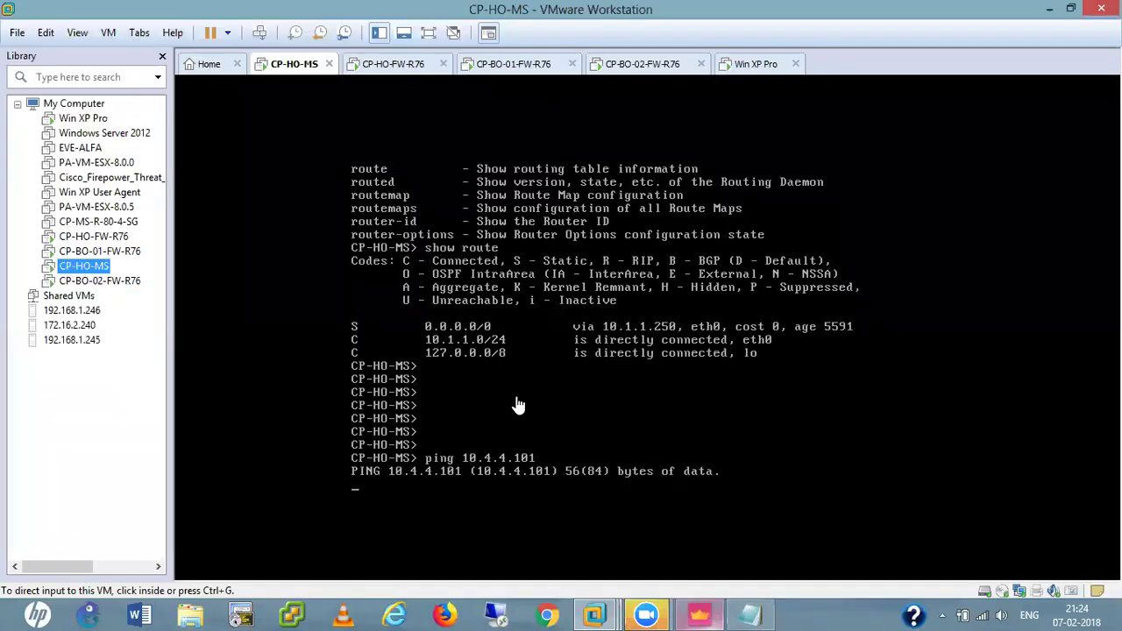
pyautogui.click(547, 470)
pyautogui.hotkey('ctrl', 'c')
pyautogui.press('Return')
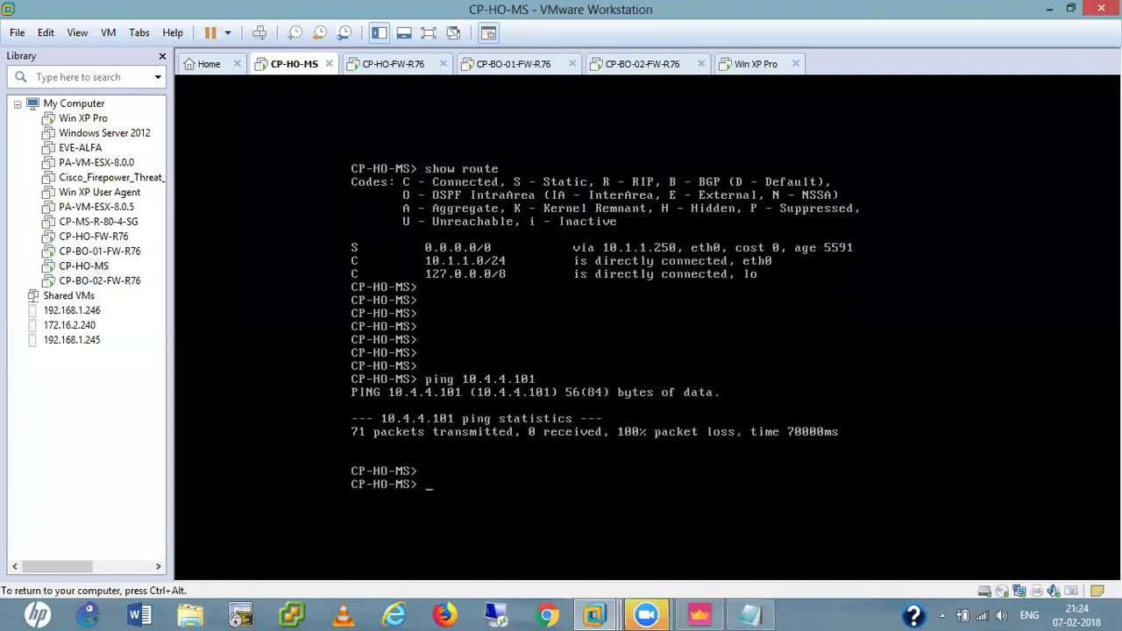
pyautogui.hotkey('ctrl', 'alt')
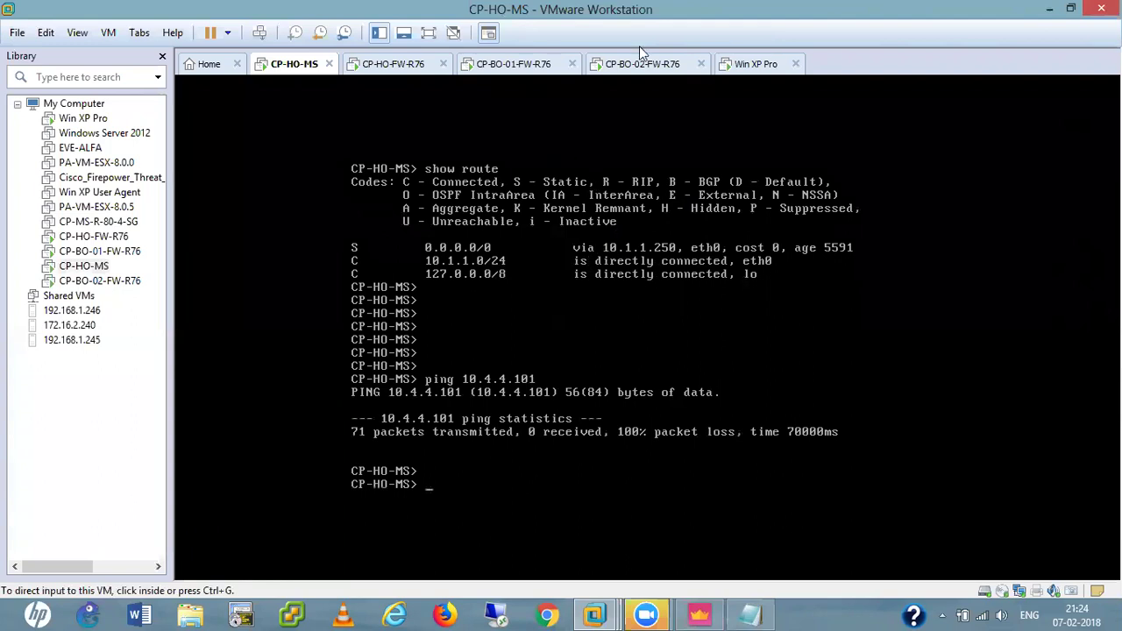
pyautogui.click(1049, 8)
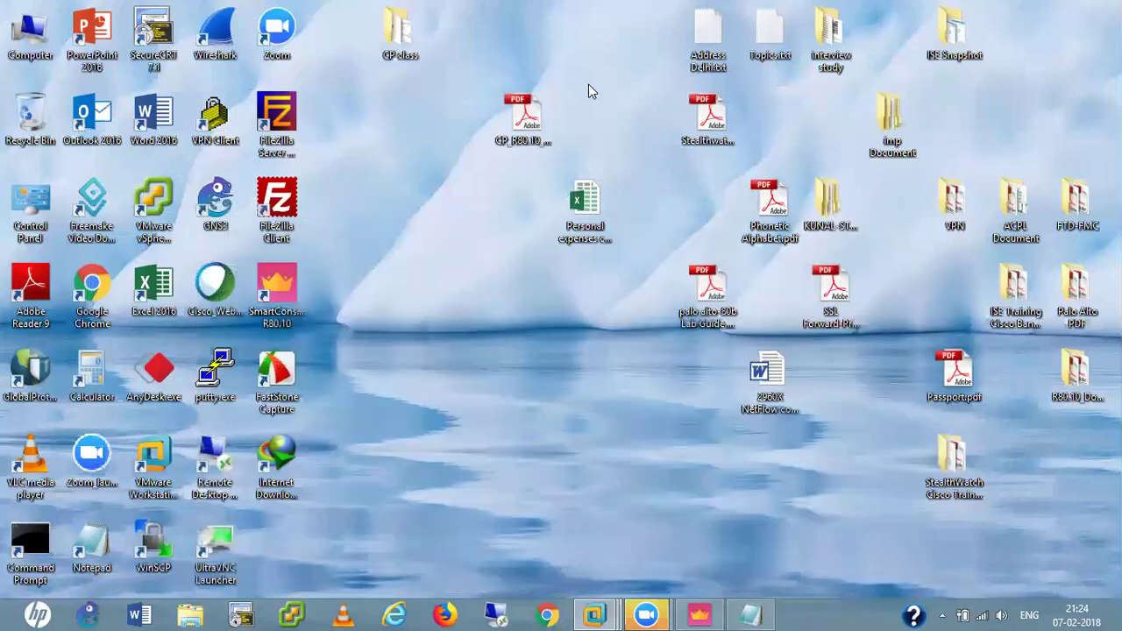